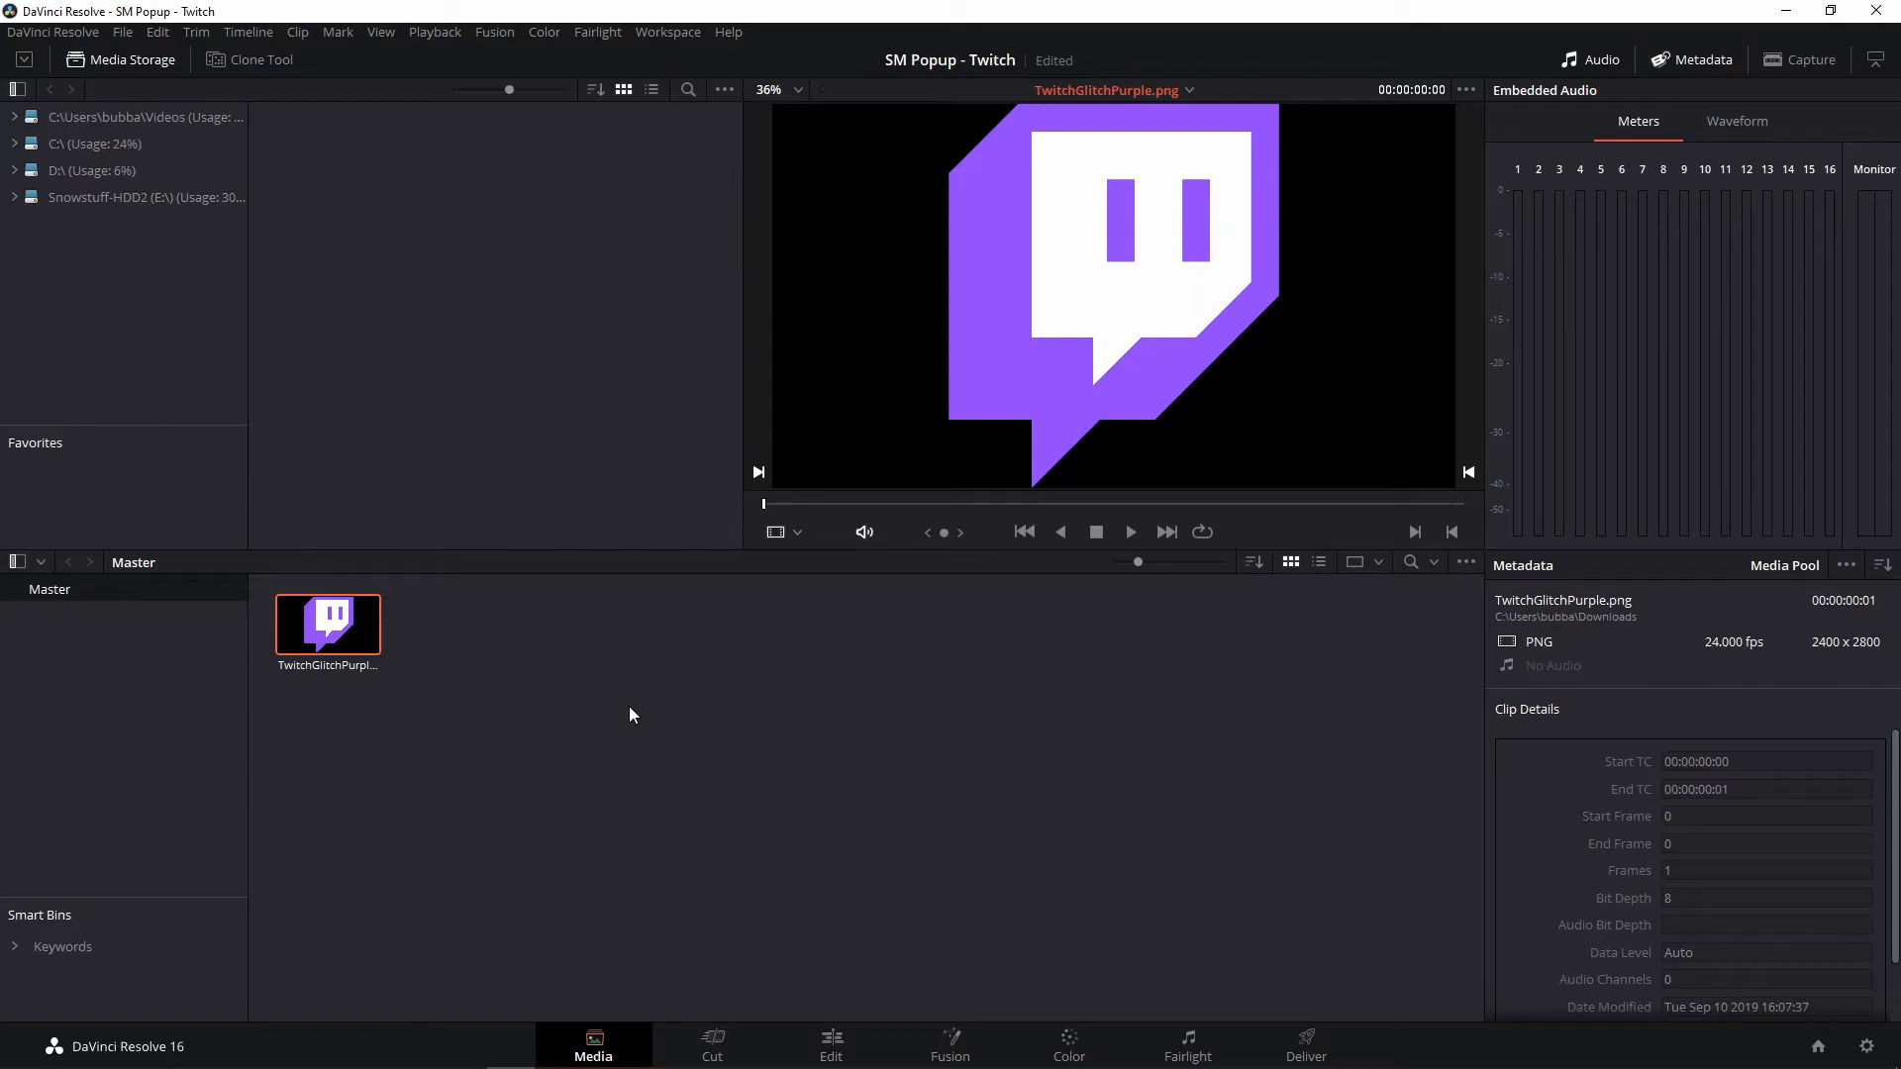
- Create a Fusion composition clip named Twitch Popup with a duration of 00:00:05:15 and a frame rate of 30
left_click(451, 408)
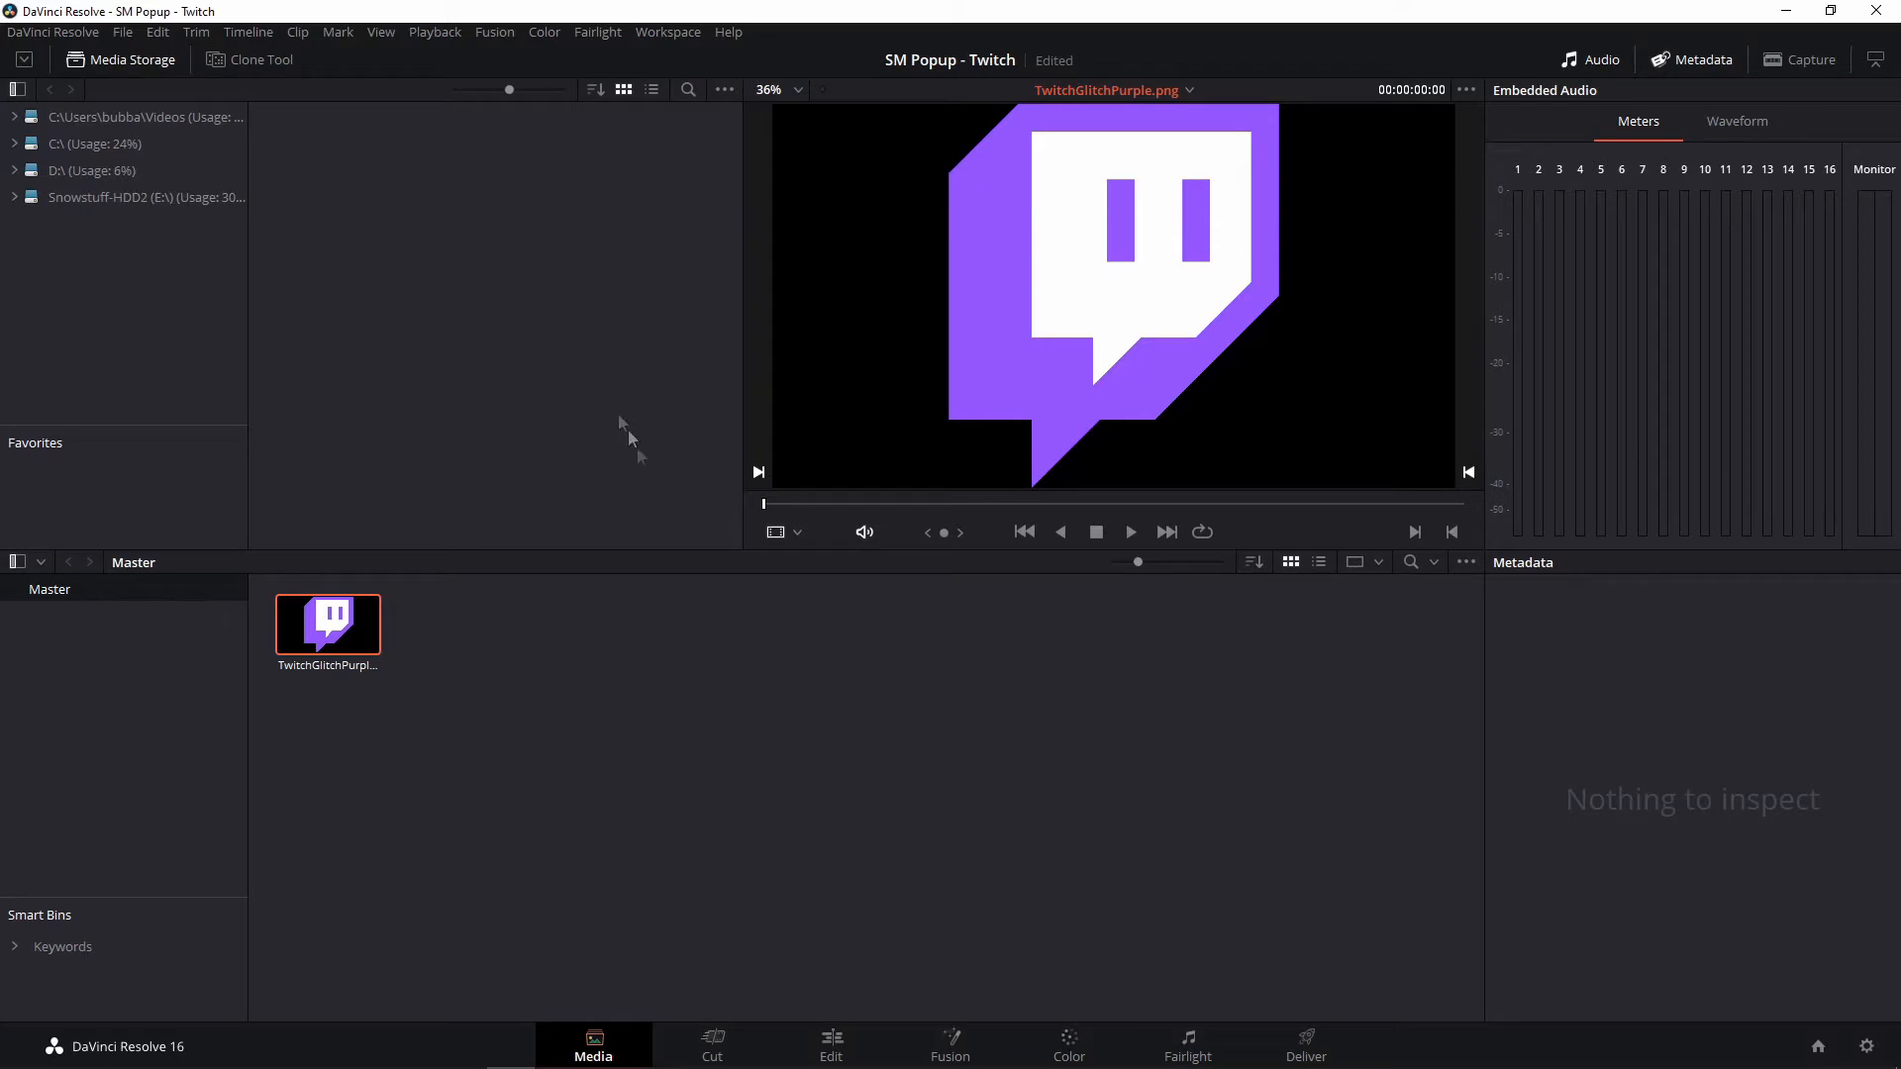
right_click(465, 687)
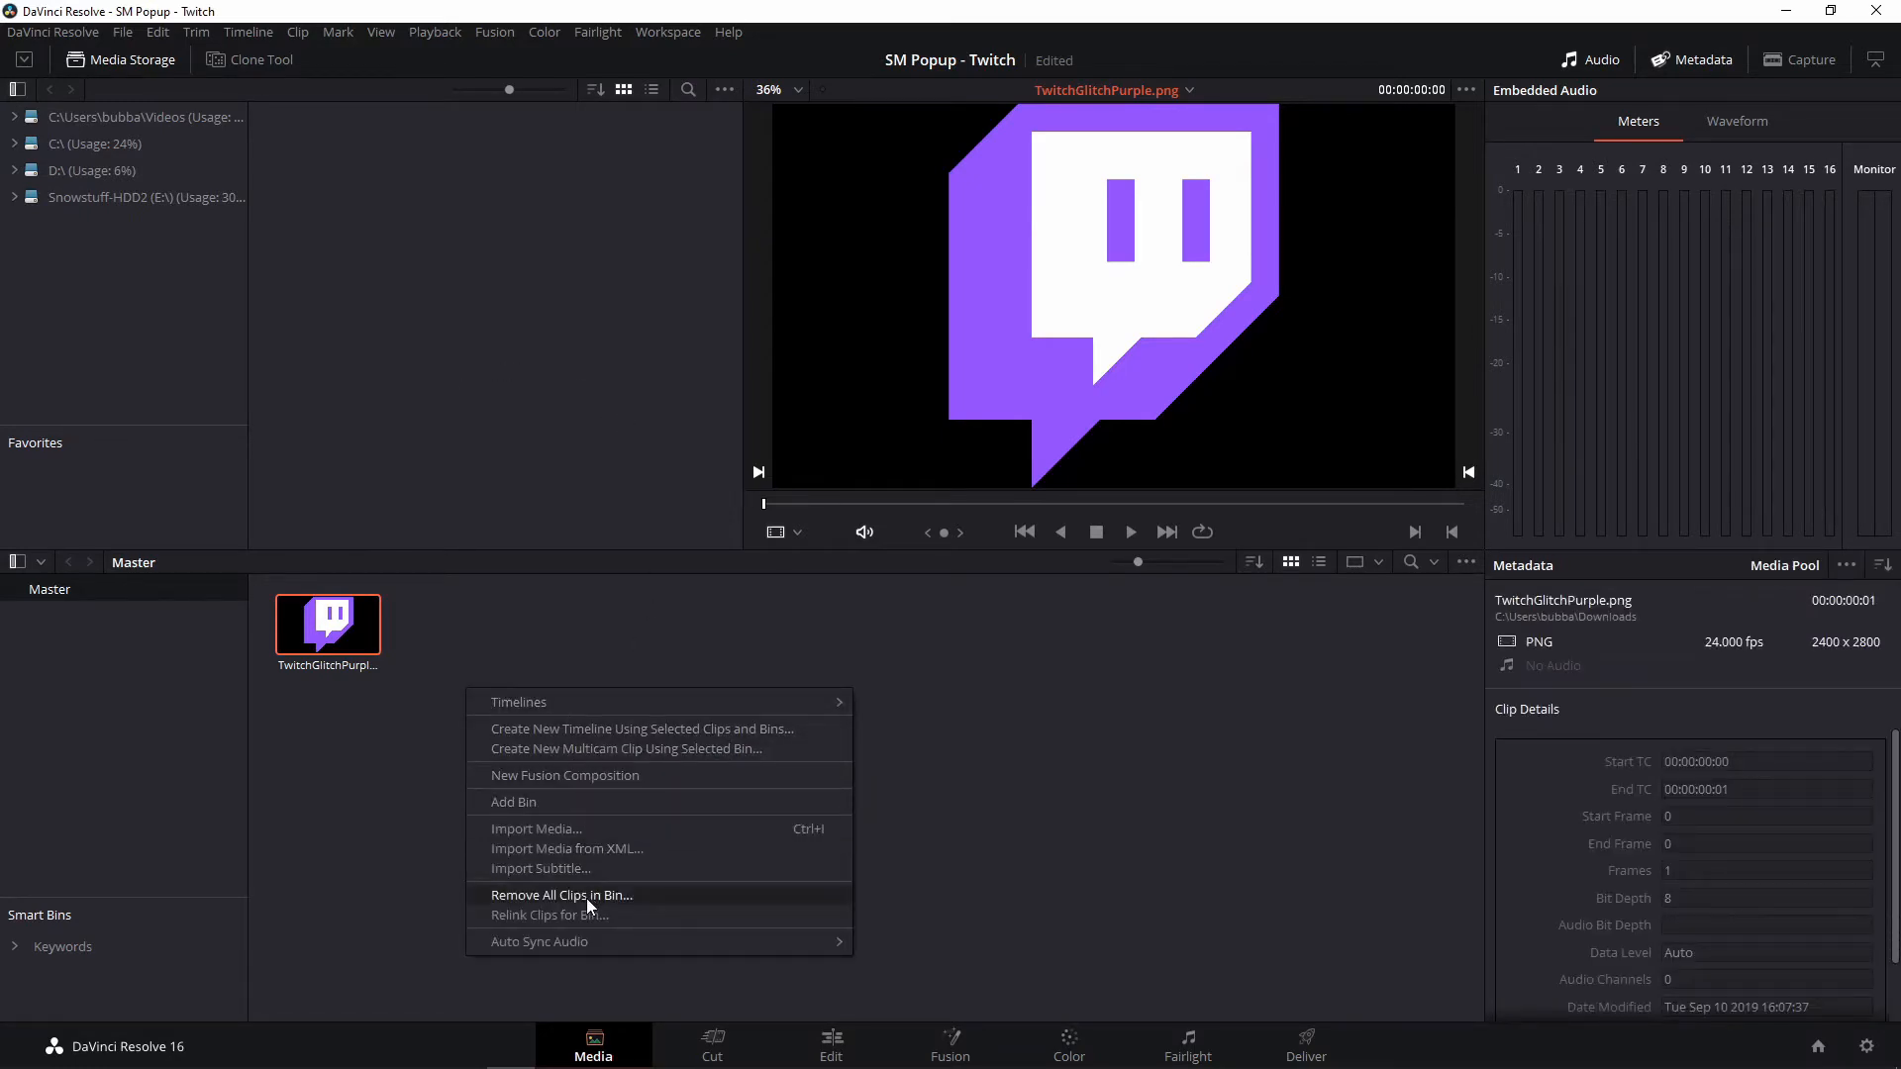
left_click(586, 784)
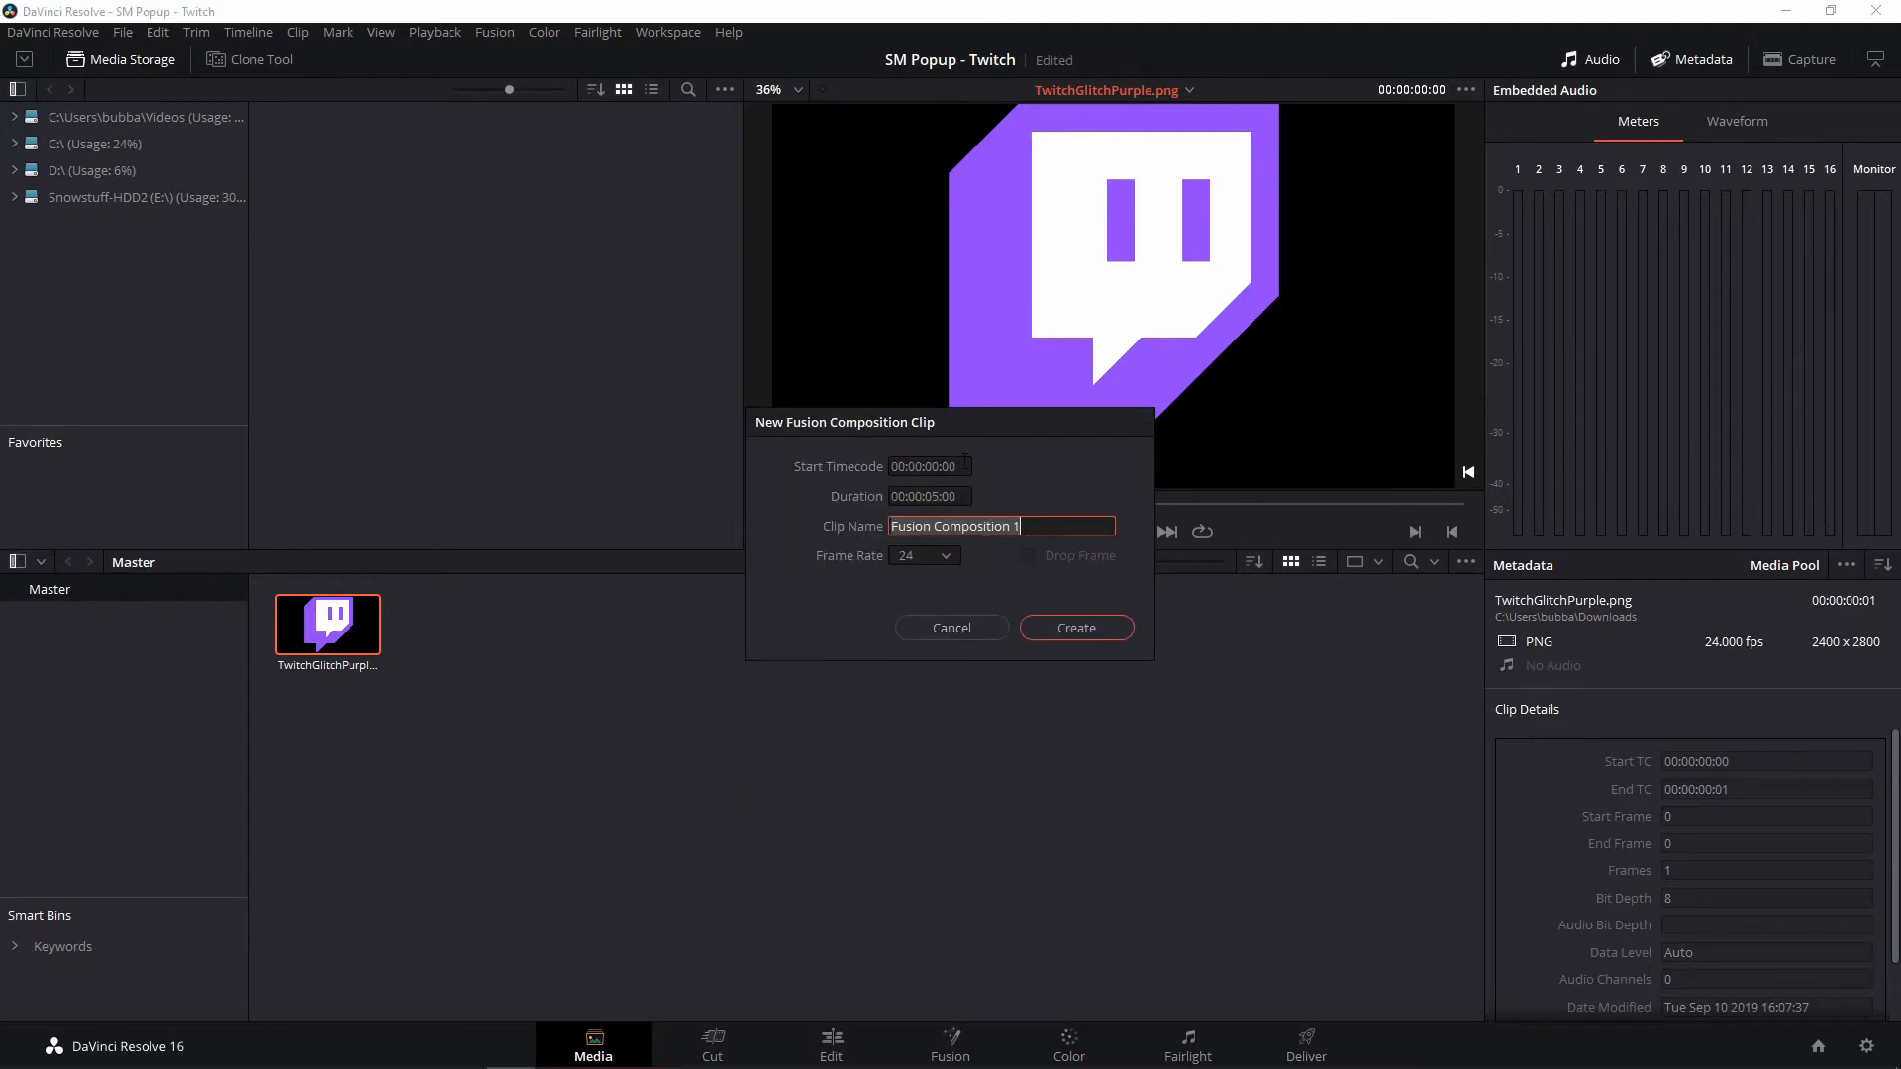
left_click_drag(890, 496, 1061, 499)
type("15")
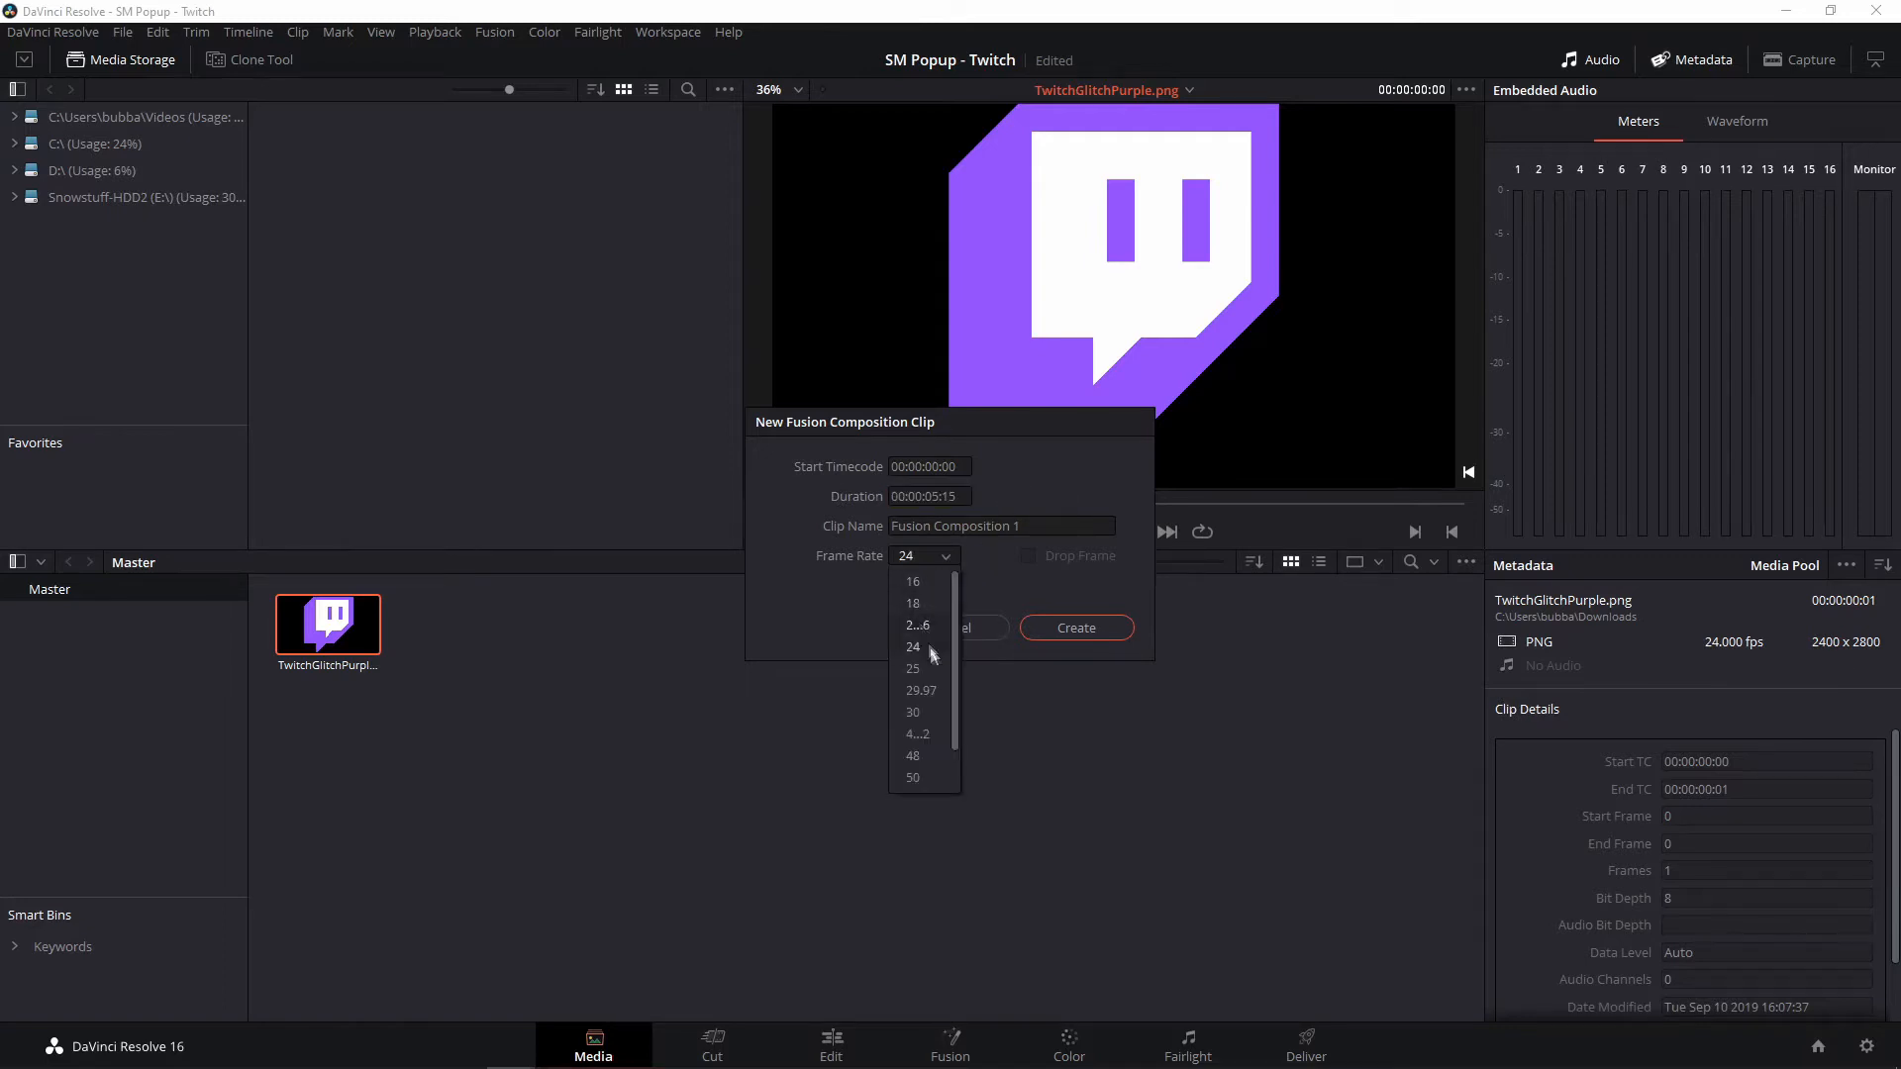
left_click(930, 710)
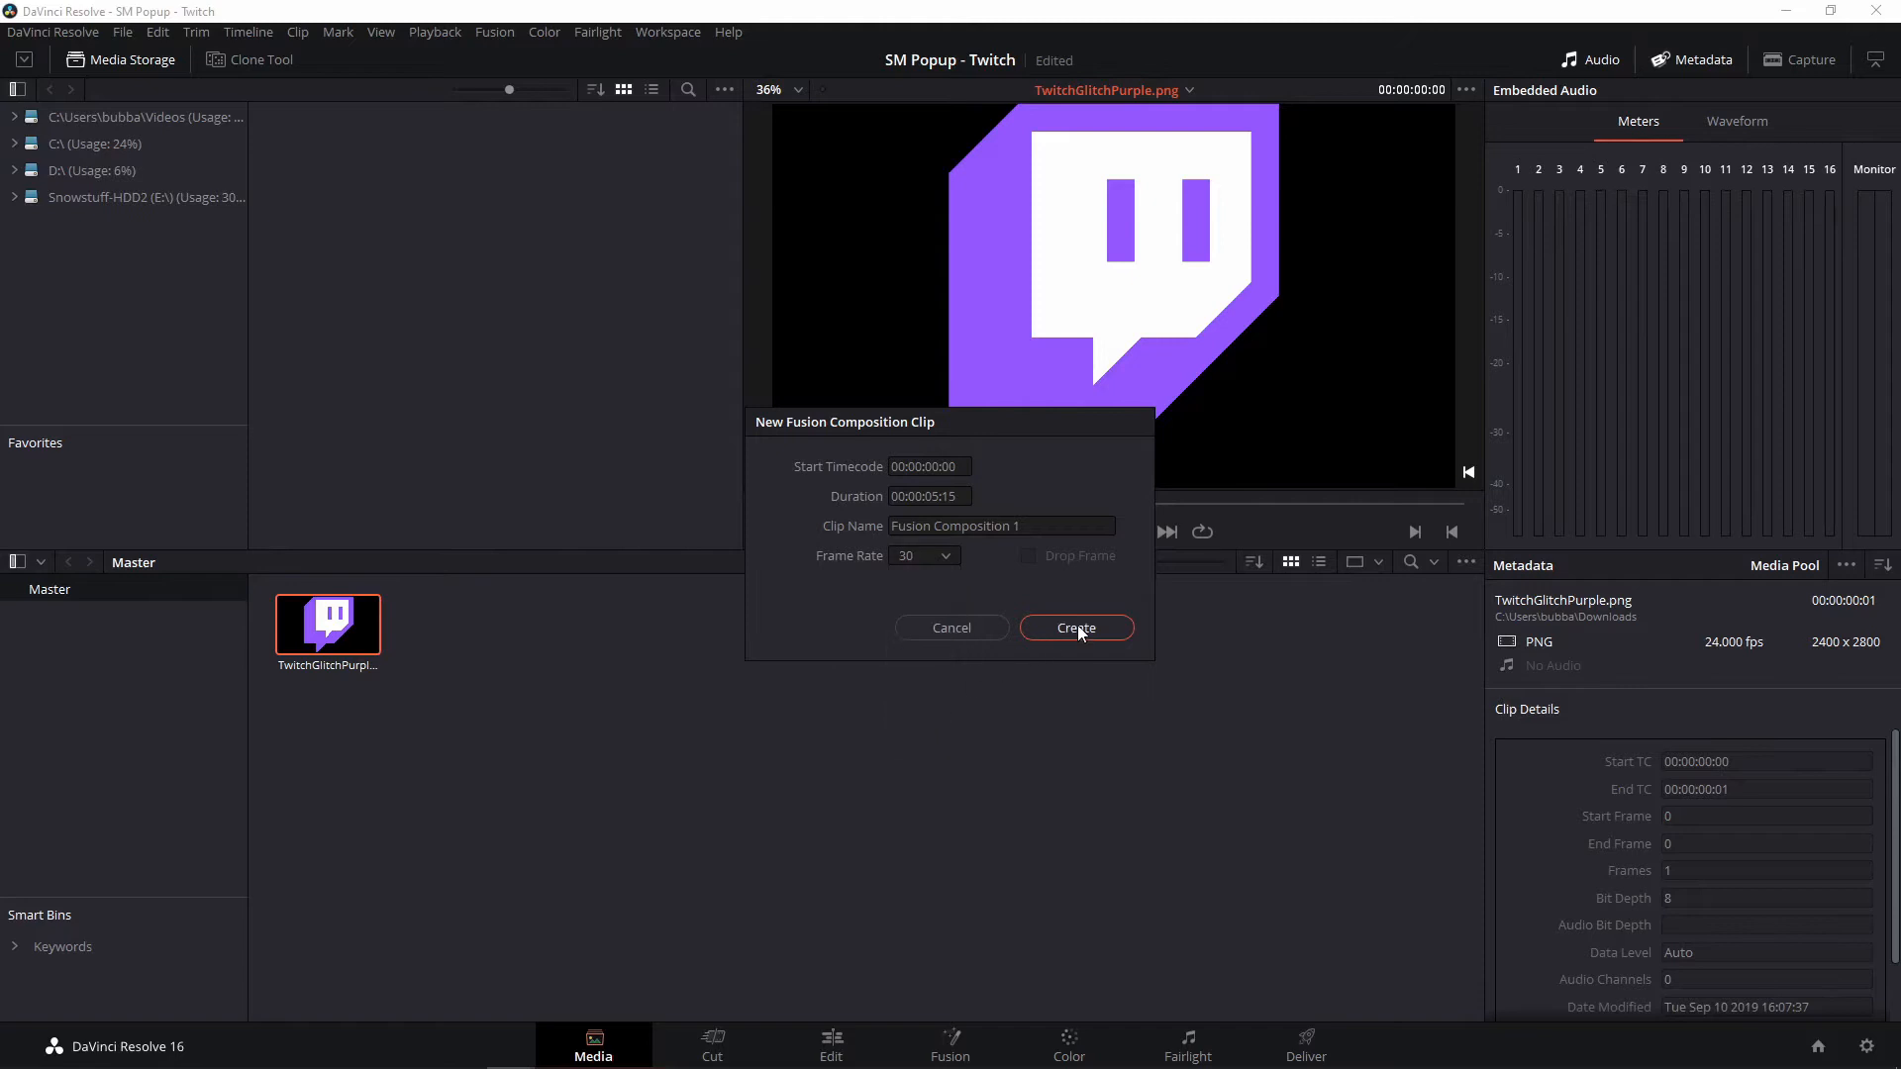
left_click_drag(1042, 526, 750, 541)
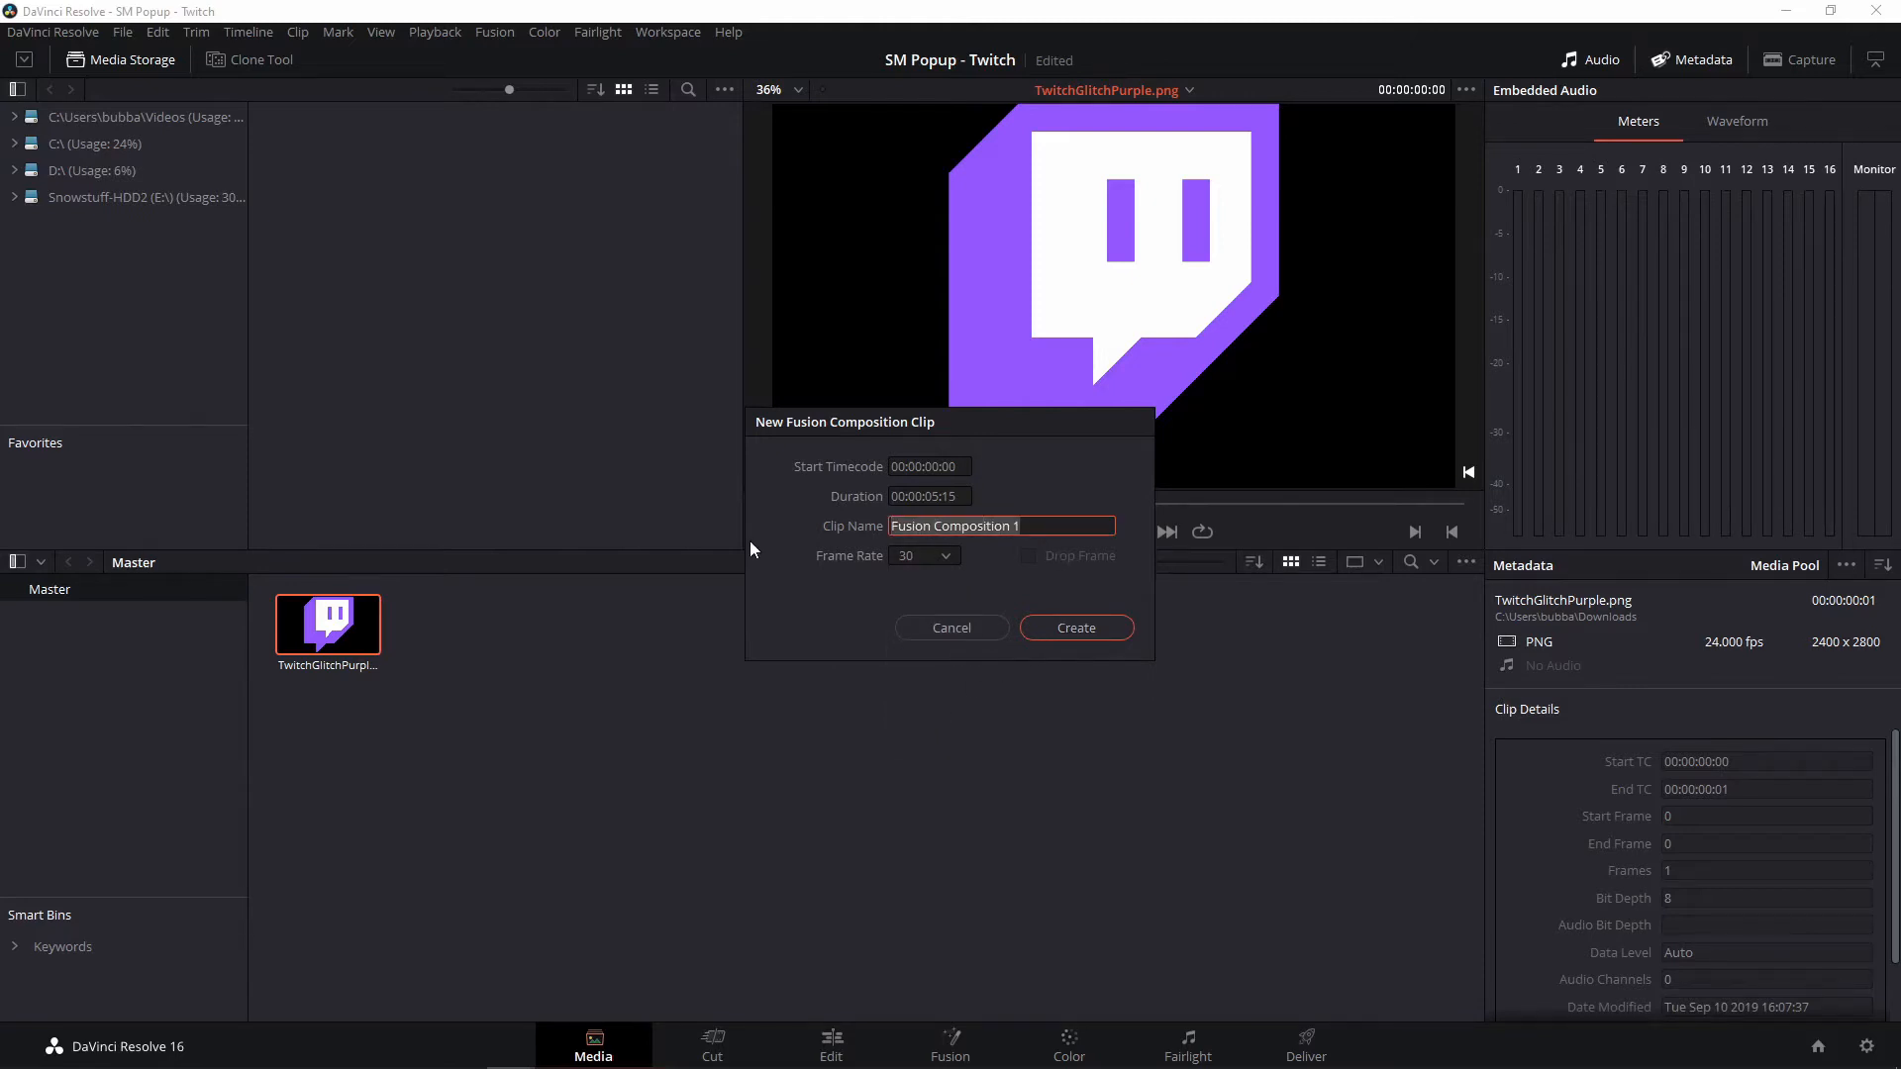
type("Twitch")
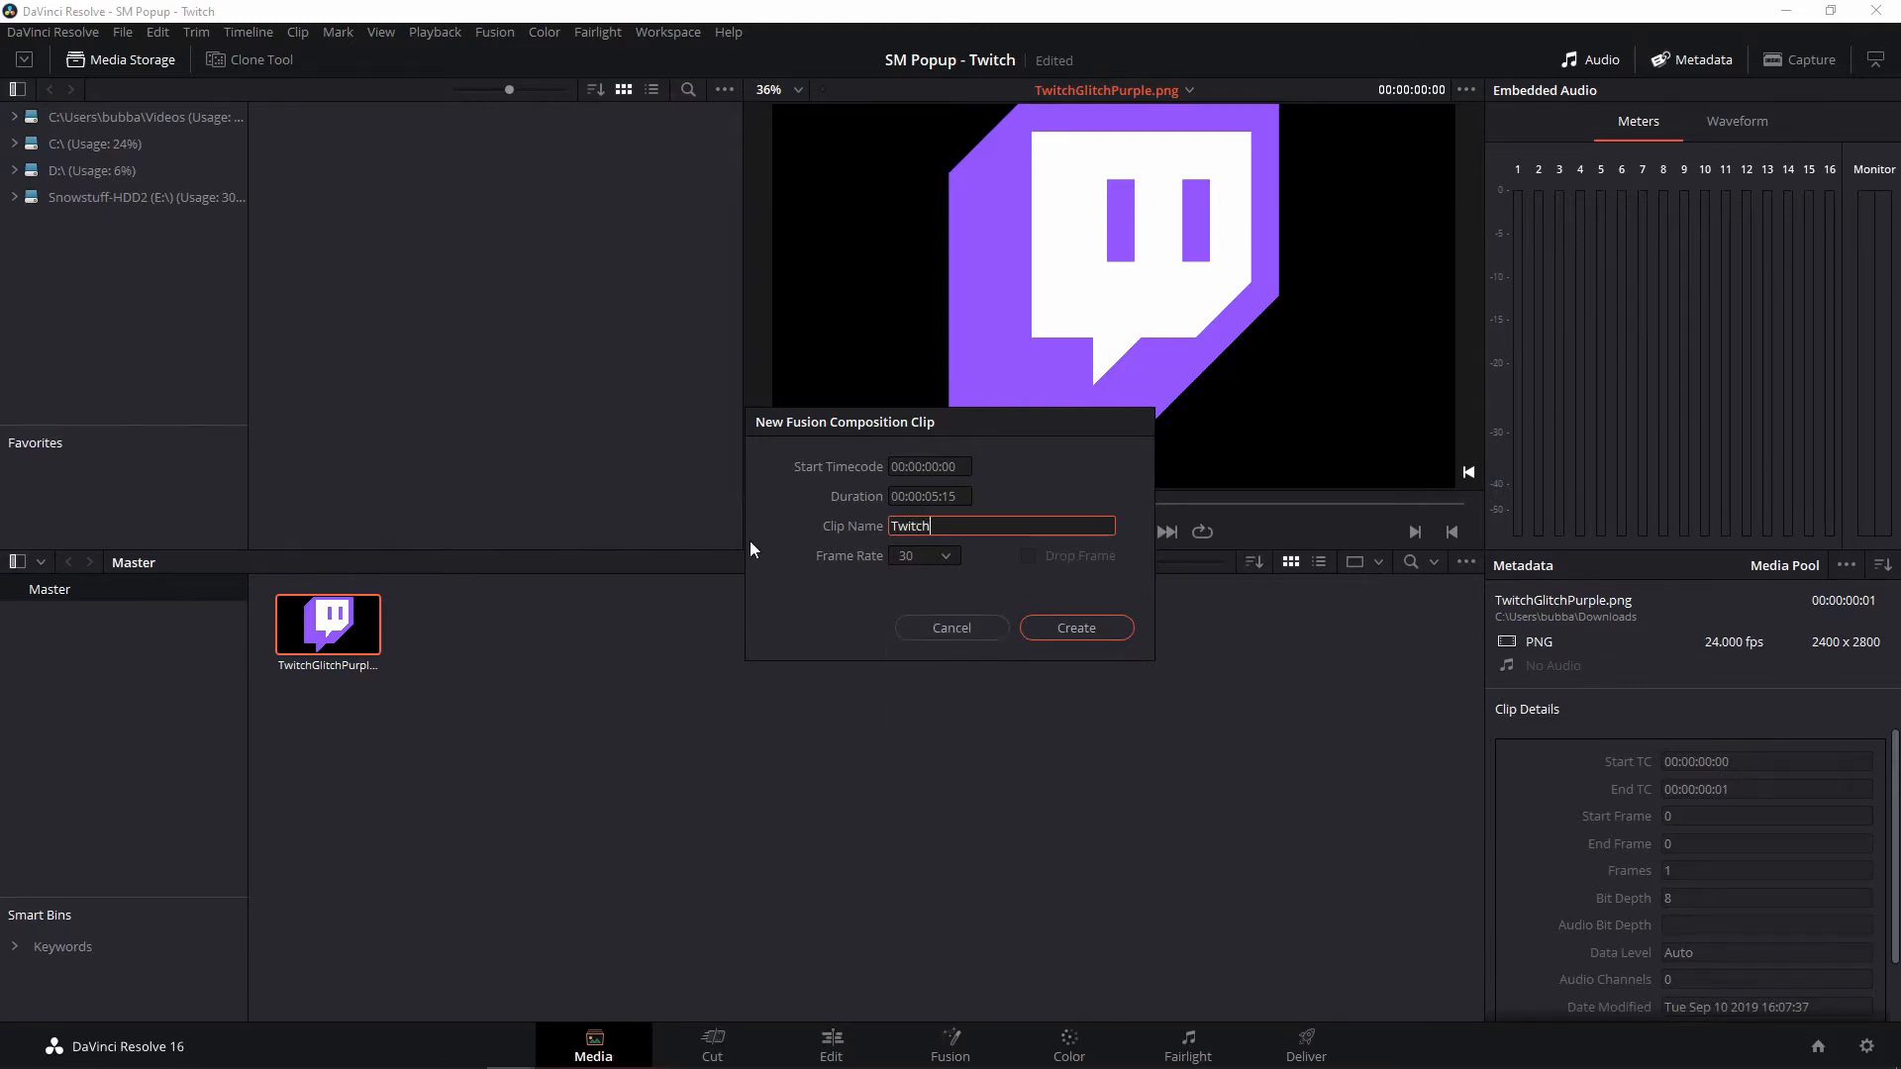
type(" Popup")
left_click(1088, 637)
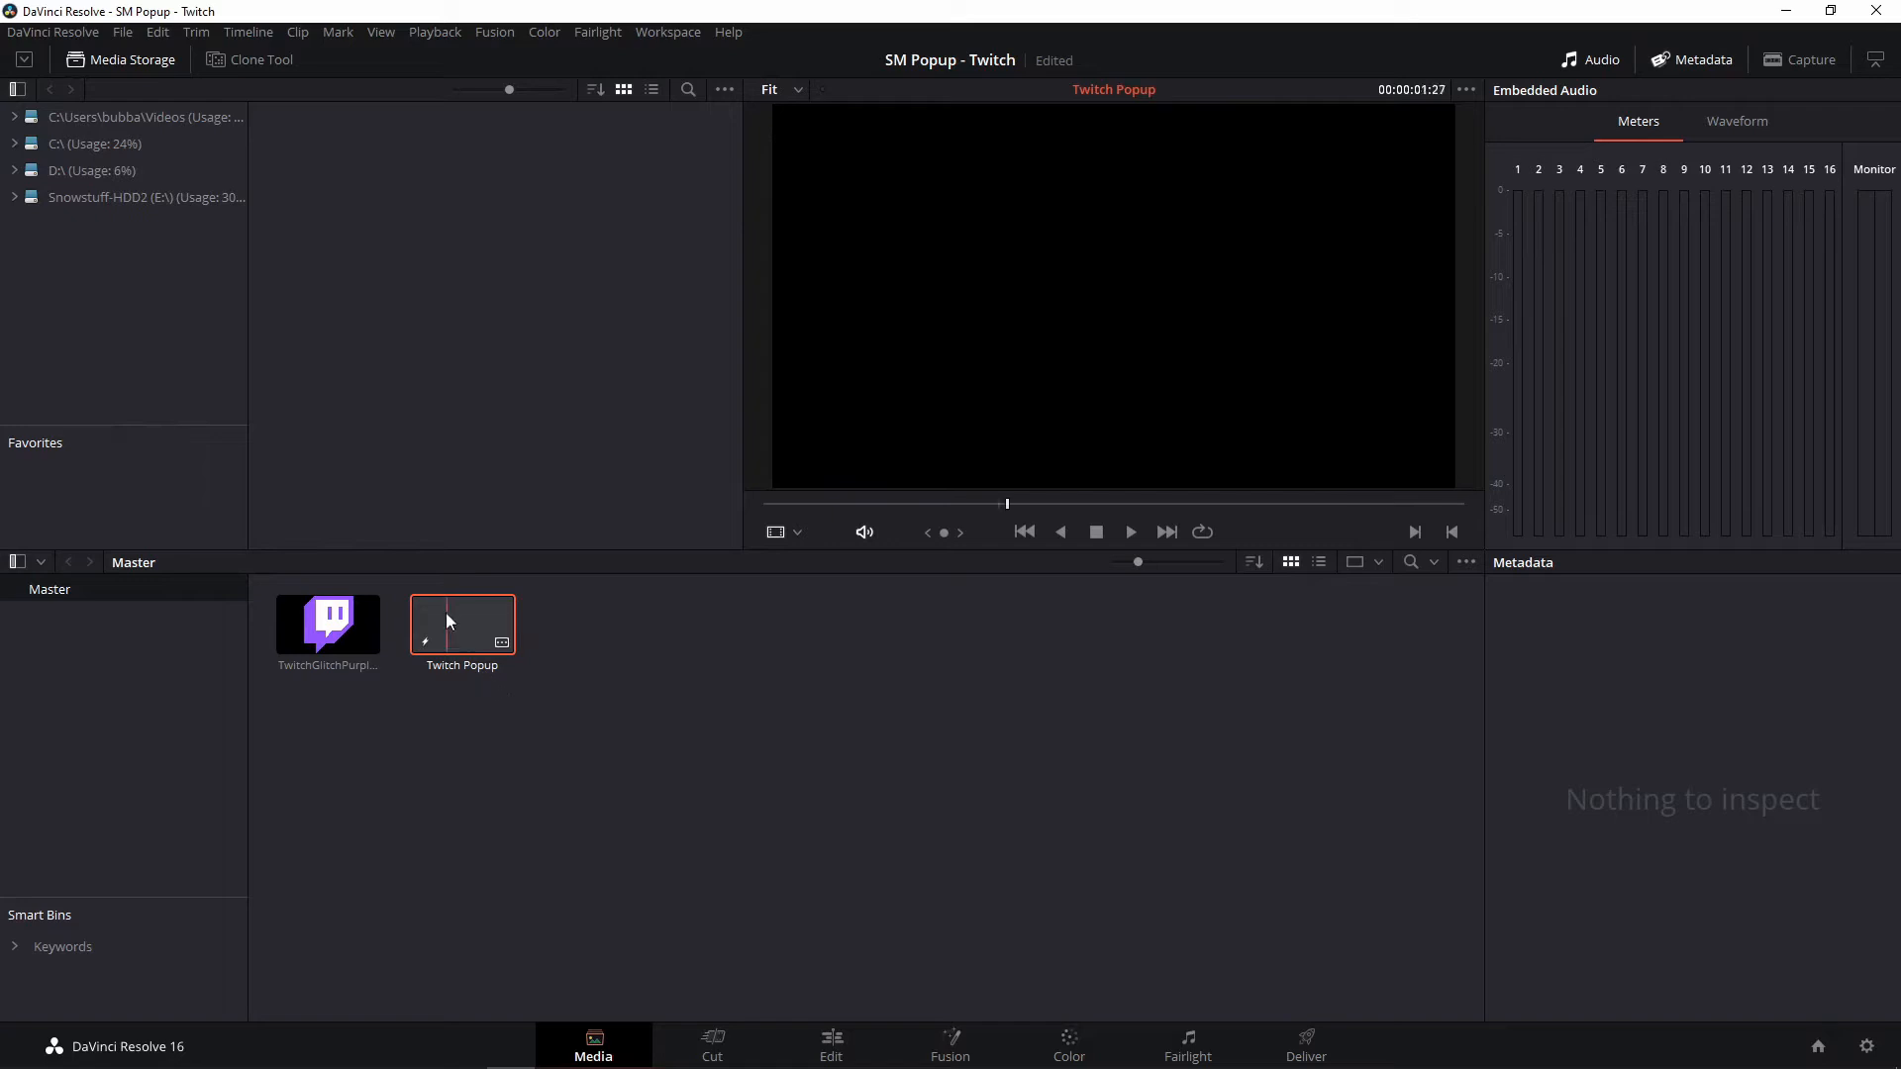
- Open the Twitch Popup clip for Fusion editing and move the MediaOut1 node up and well to the right
right_click(459, 644)
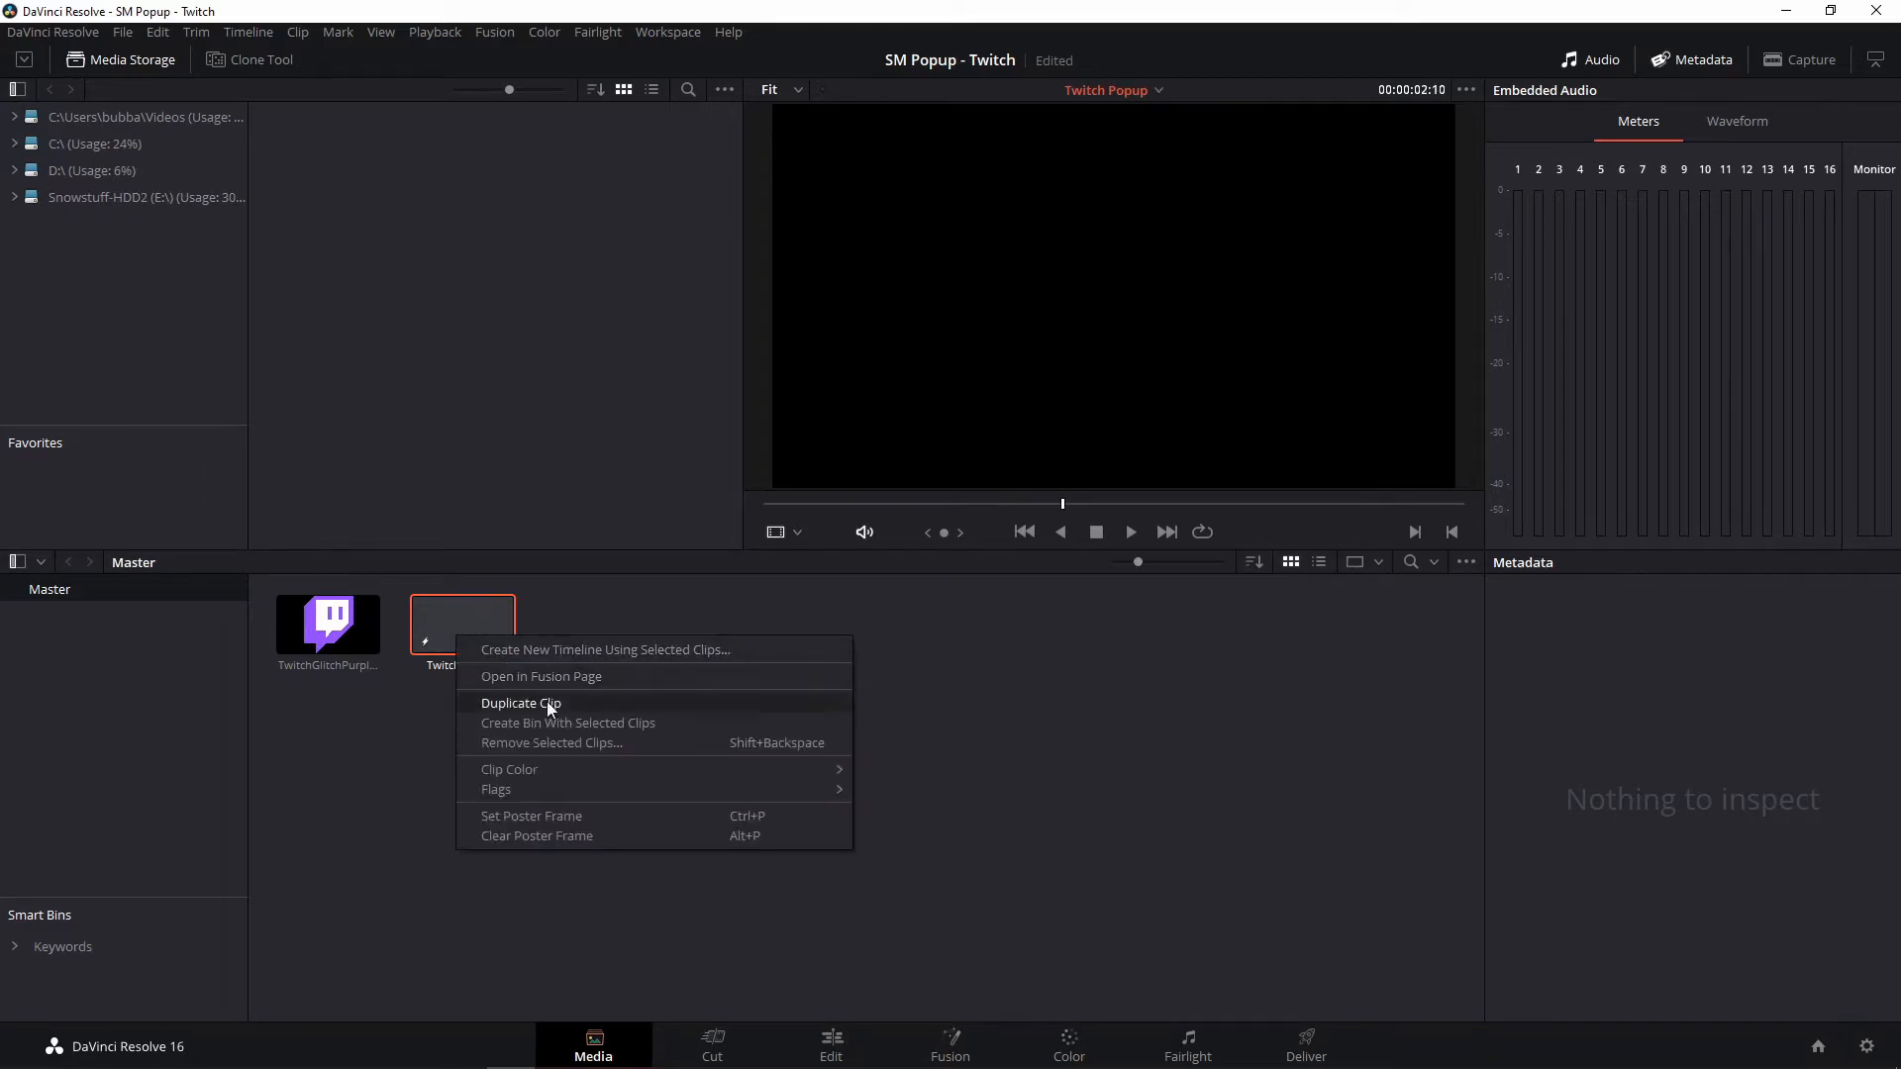
left_click(567, 680)
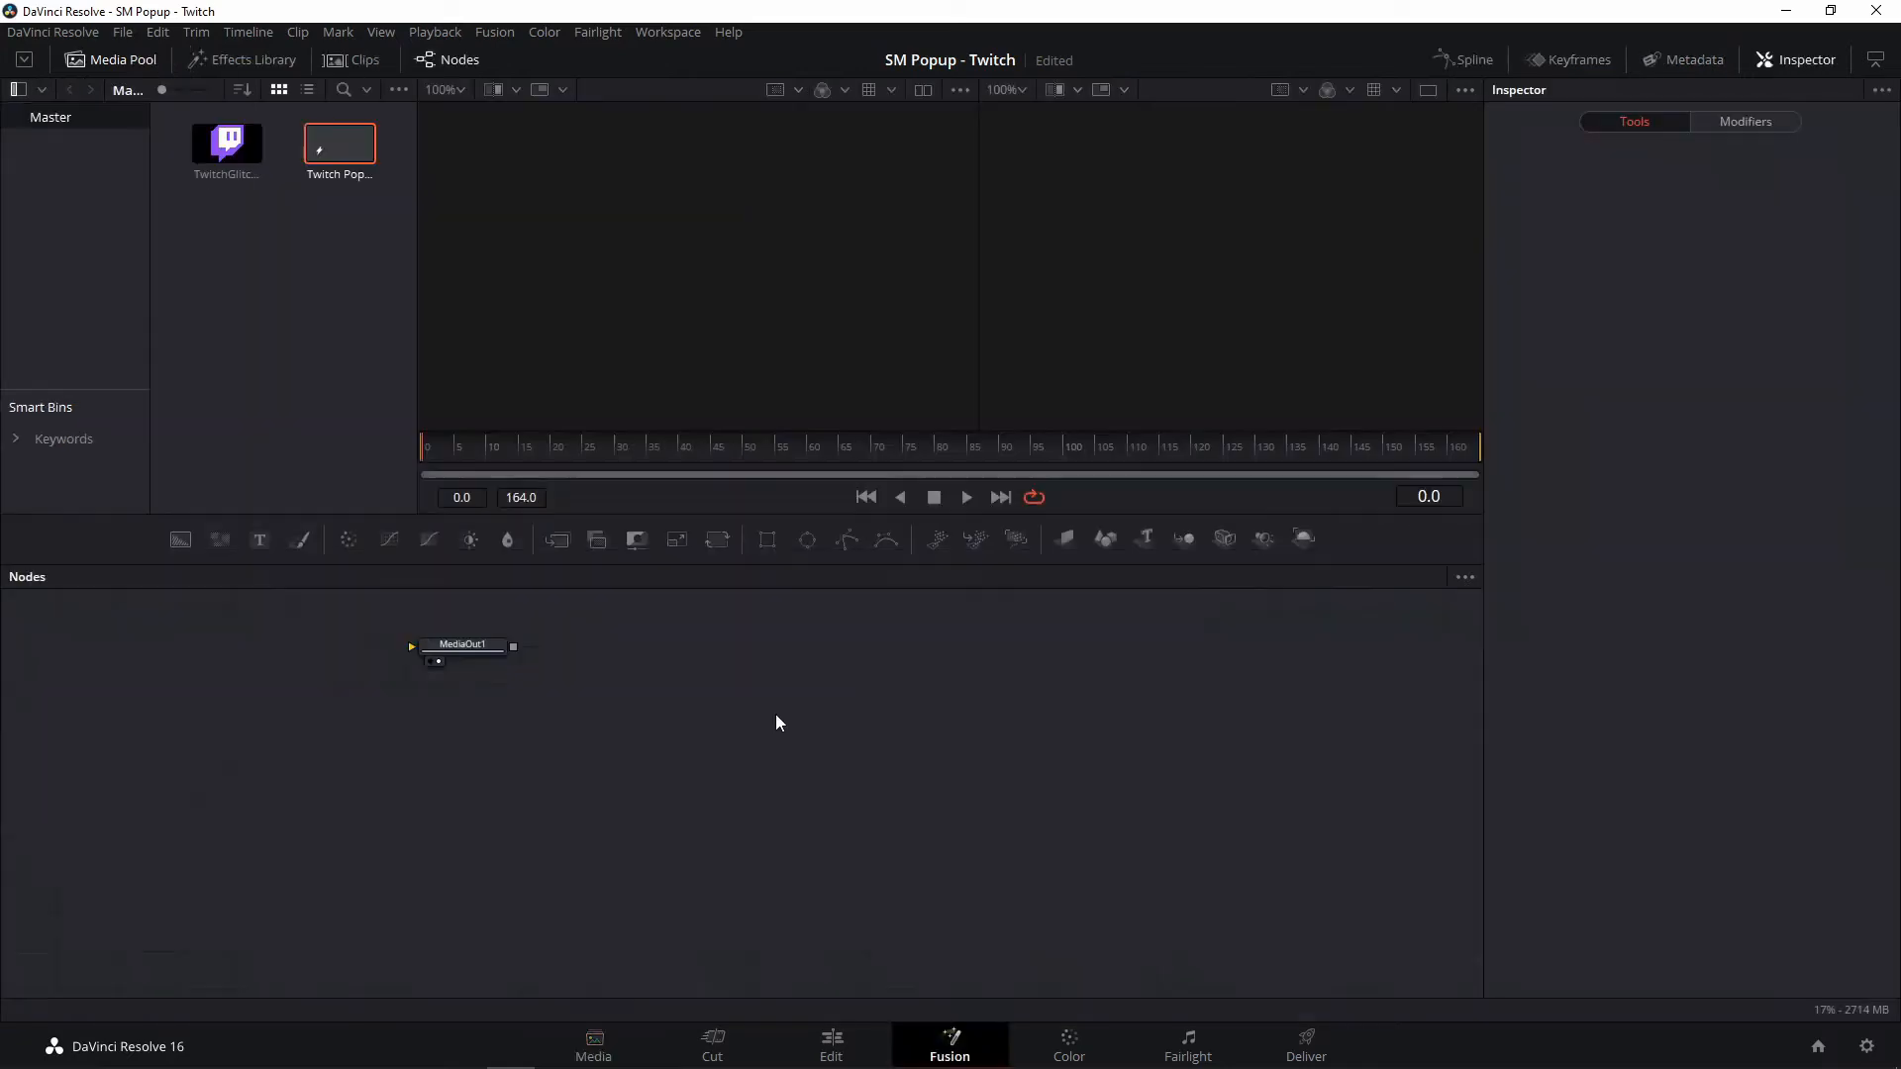
left_click(469, 824)
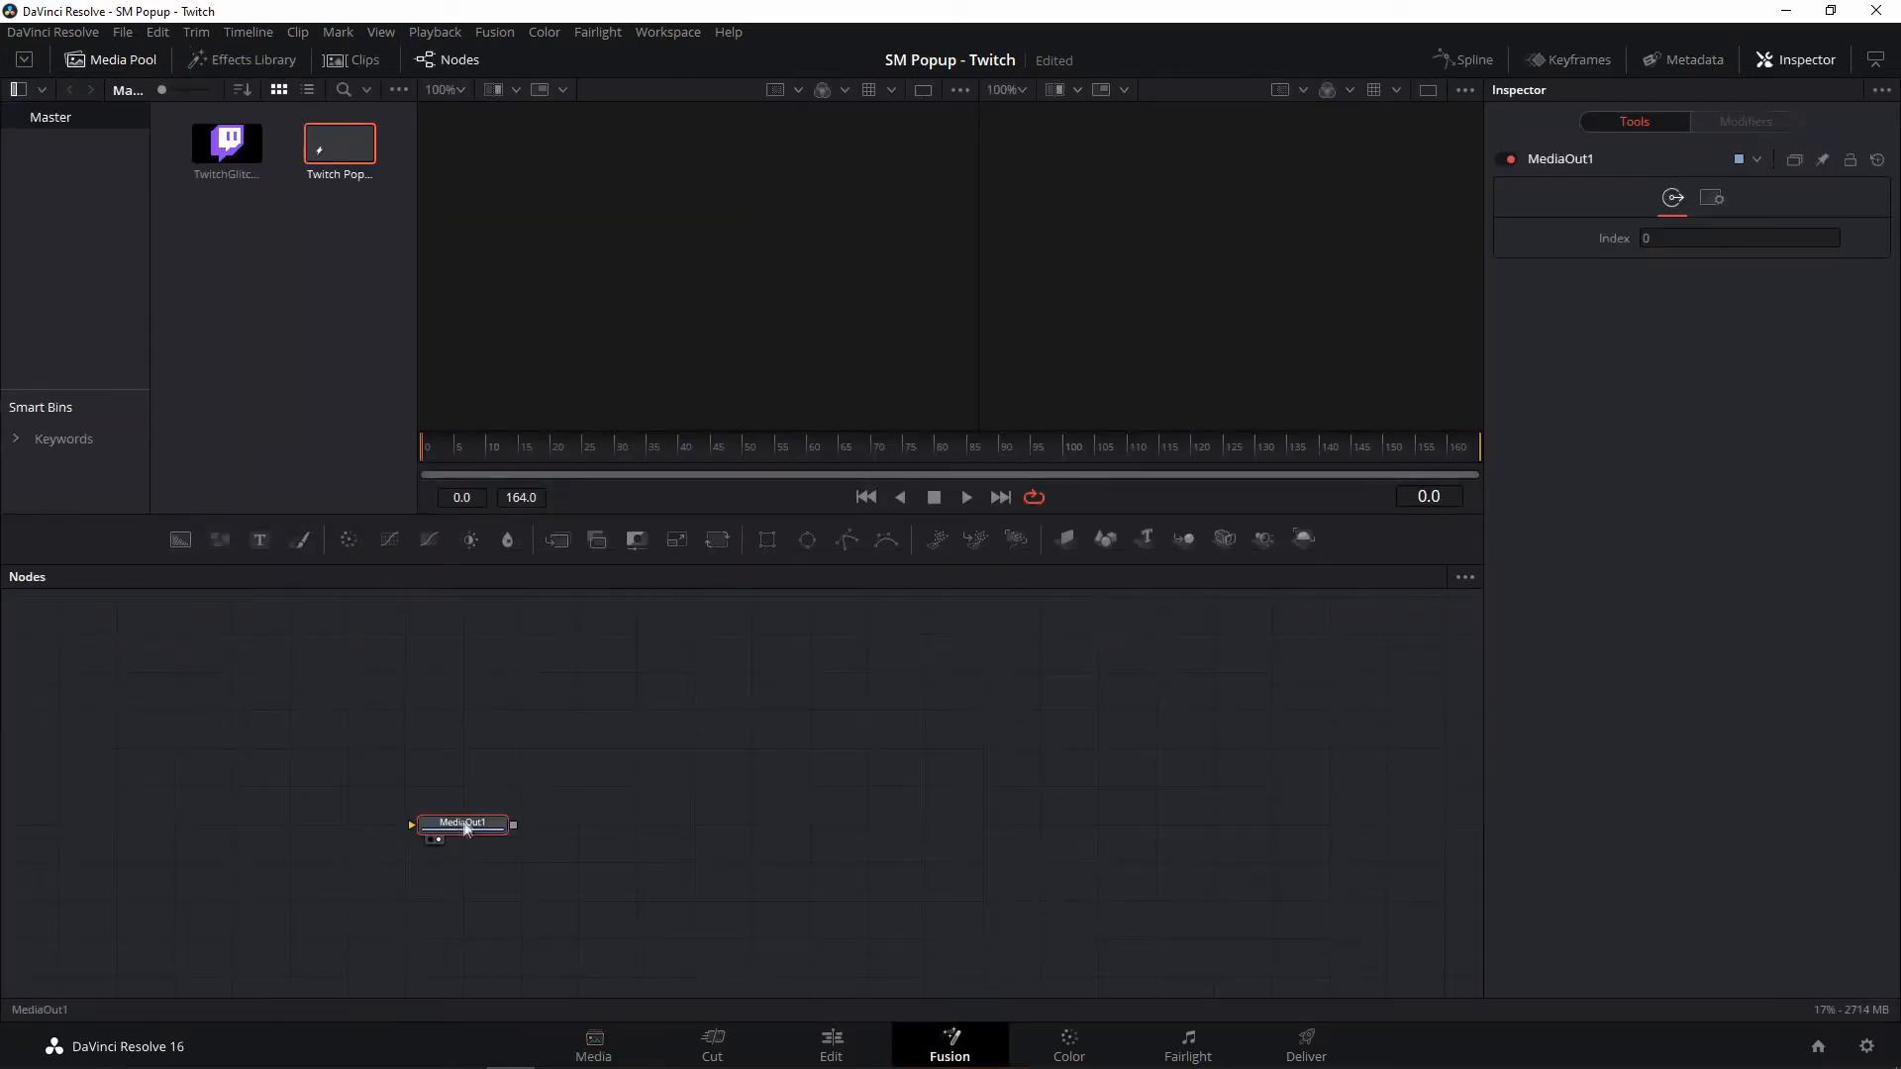
left_click_drag(469, 825, 1046, 696)
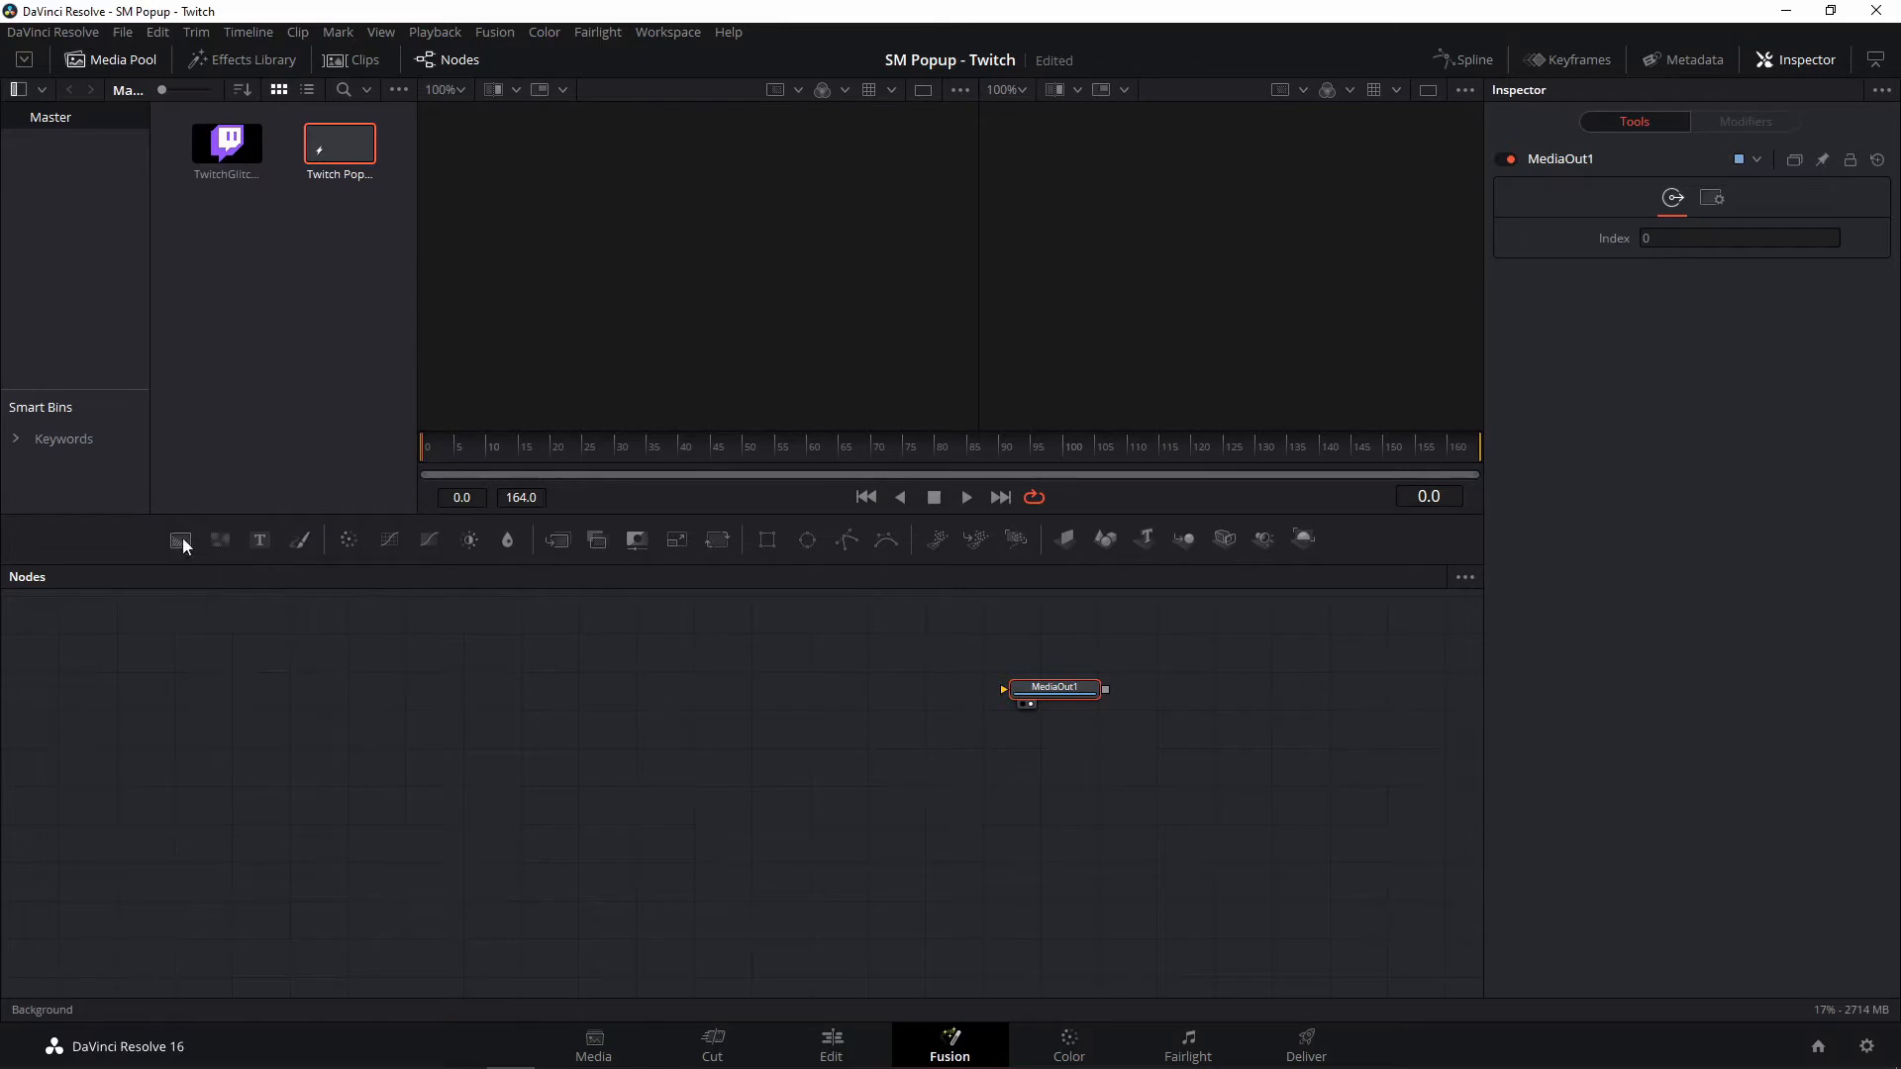
- Add a Background node and the TwitchGlitchPurple.png image to the node graph, with the image node just above the background
left_click_drag(182, 538, 295, 835)
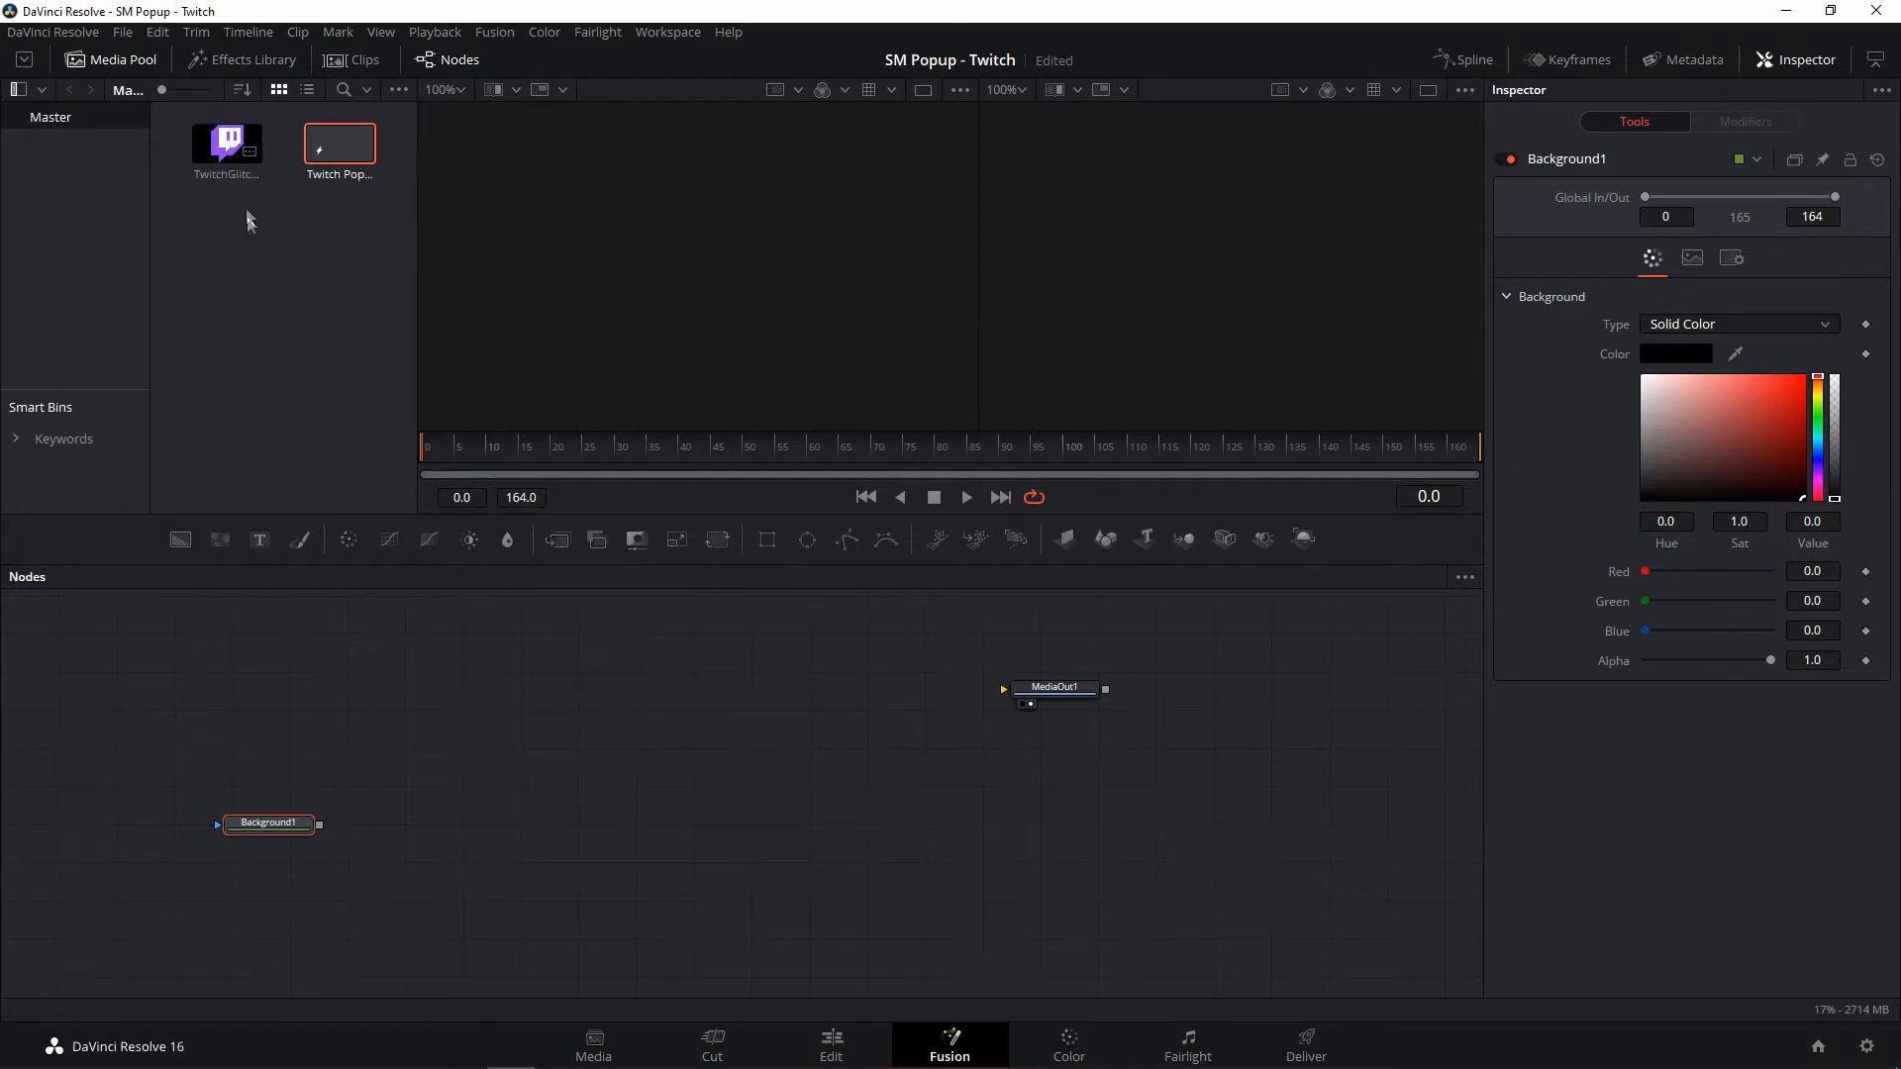
left_click_drag(229, 153, 300, 751)
left_click(284, 824)
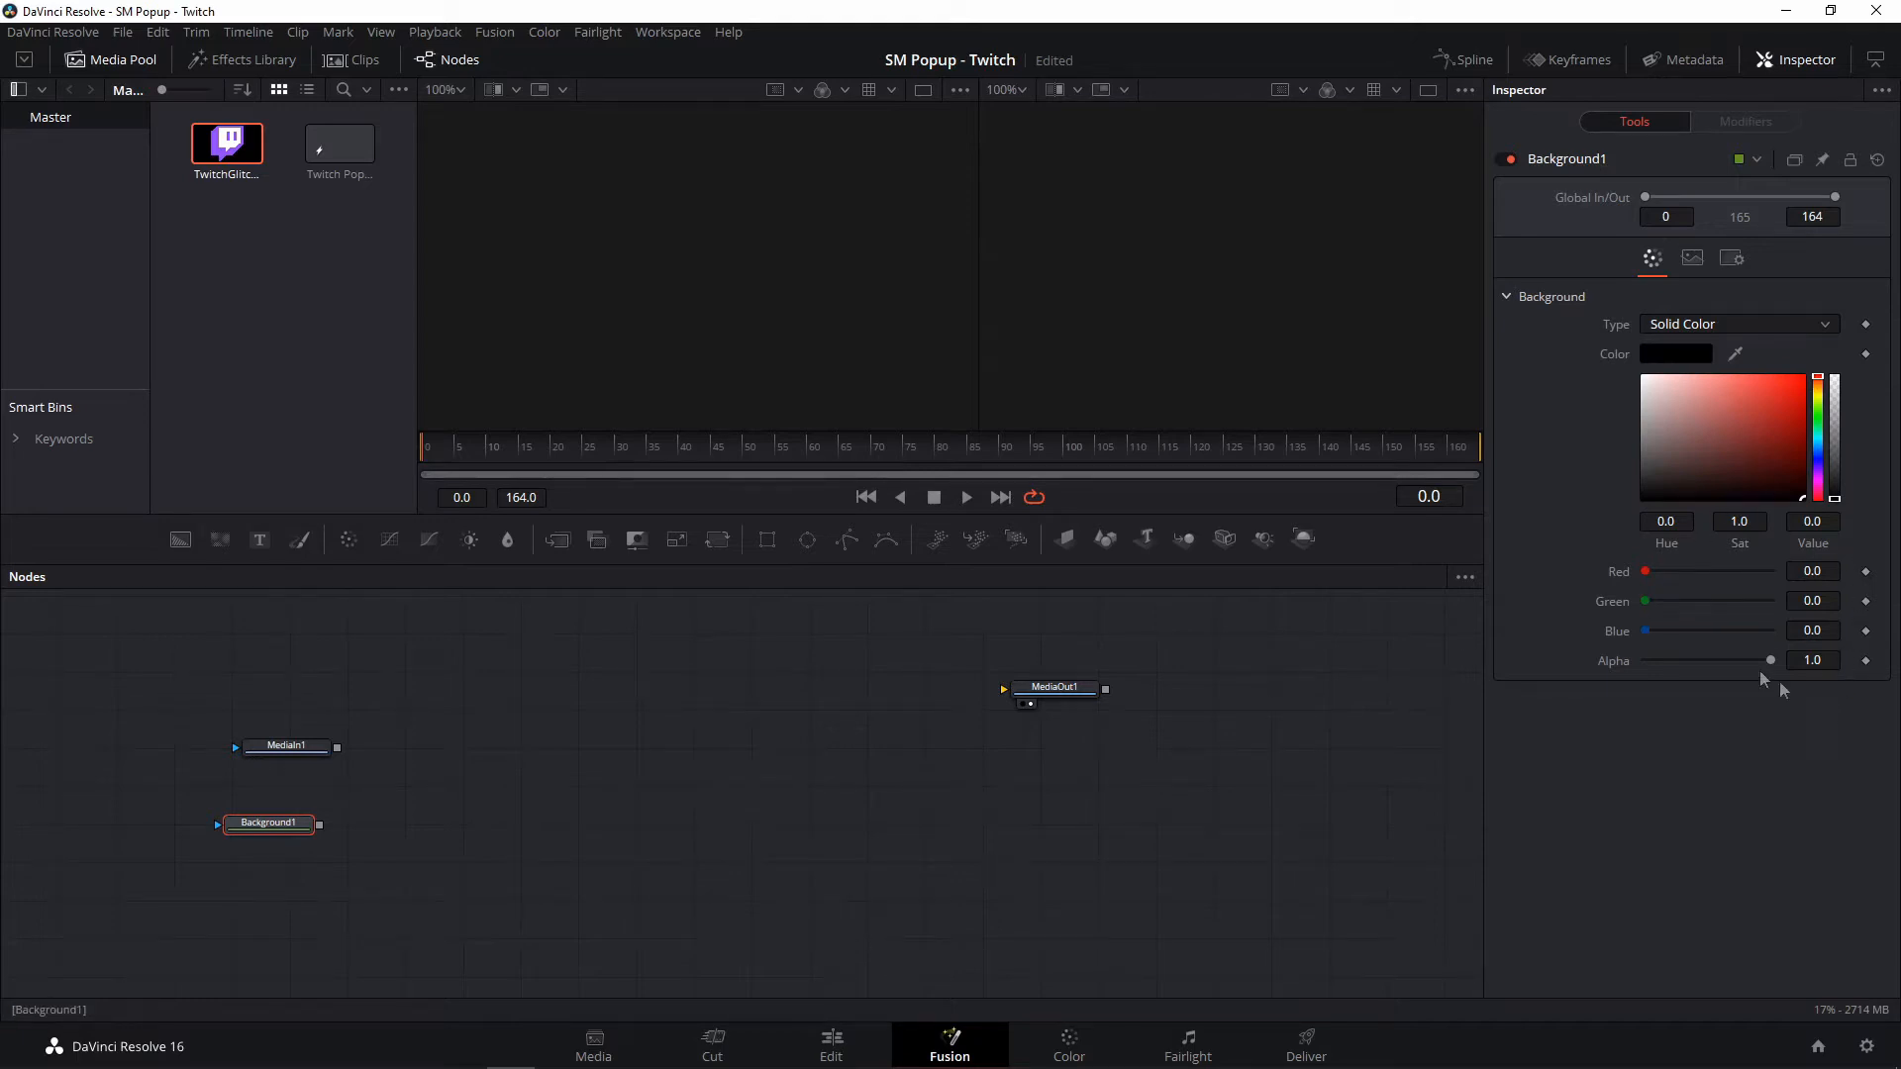
mouse_move(273, 752)
left_mouse_down()
mouse_move(228, 777)
mouse_move(262, 780)
left_mouse_up()
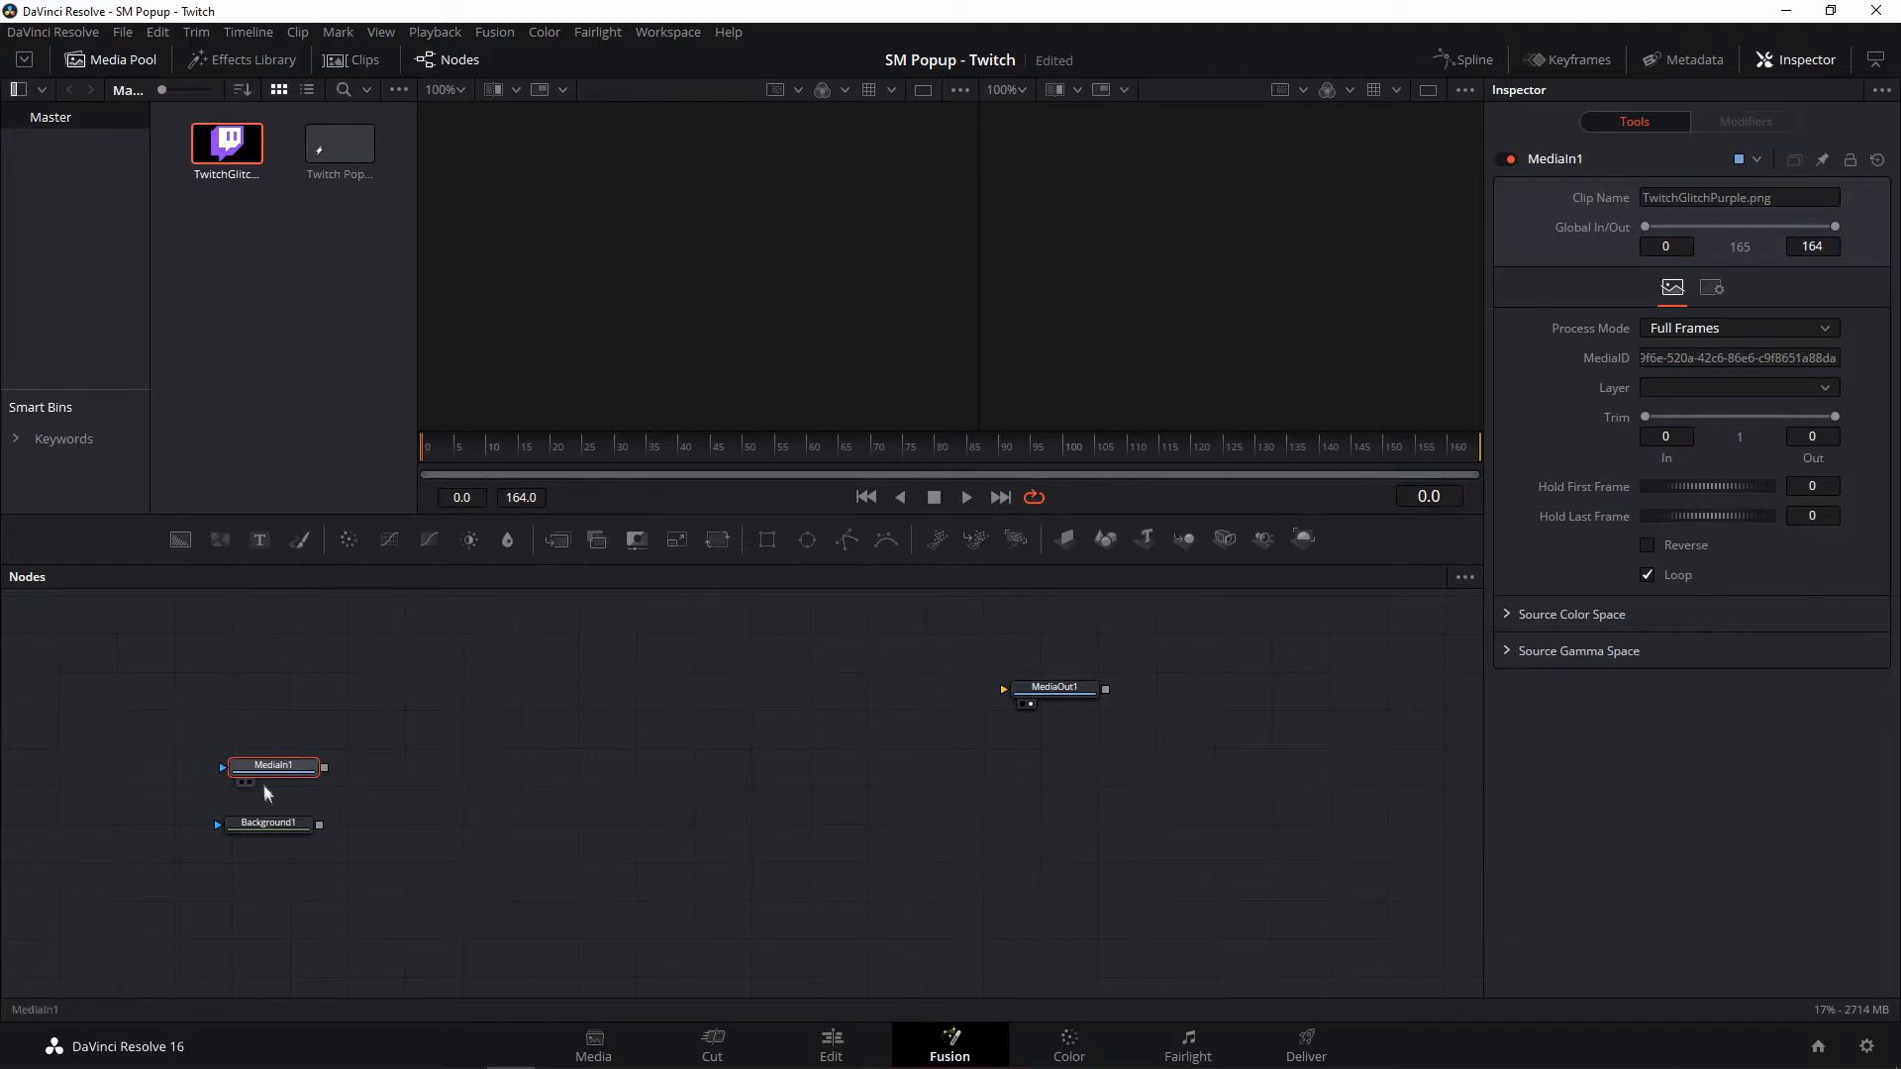
- Preview the MediaIn1 logo, sample its purple as Background1's color, and show Background1 in the first viewer
left_click(242, 783)
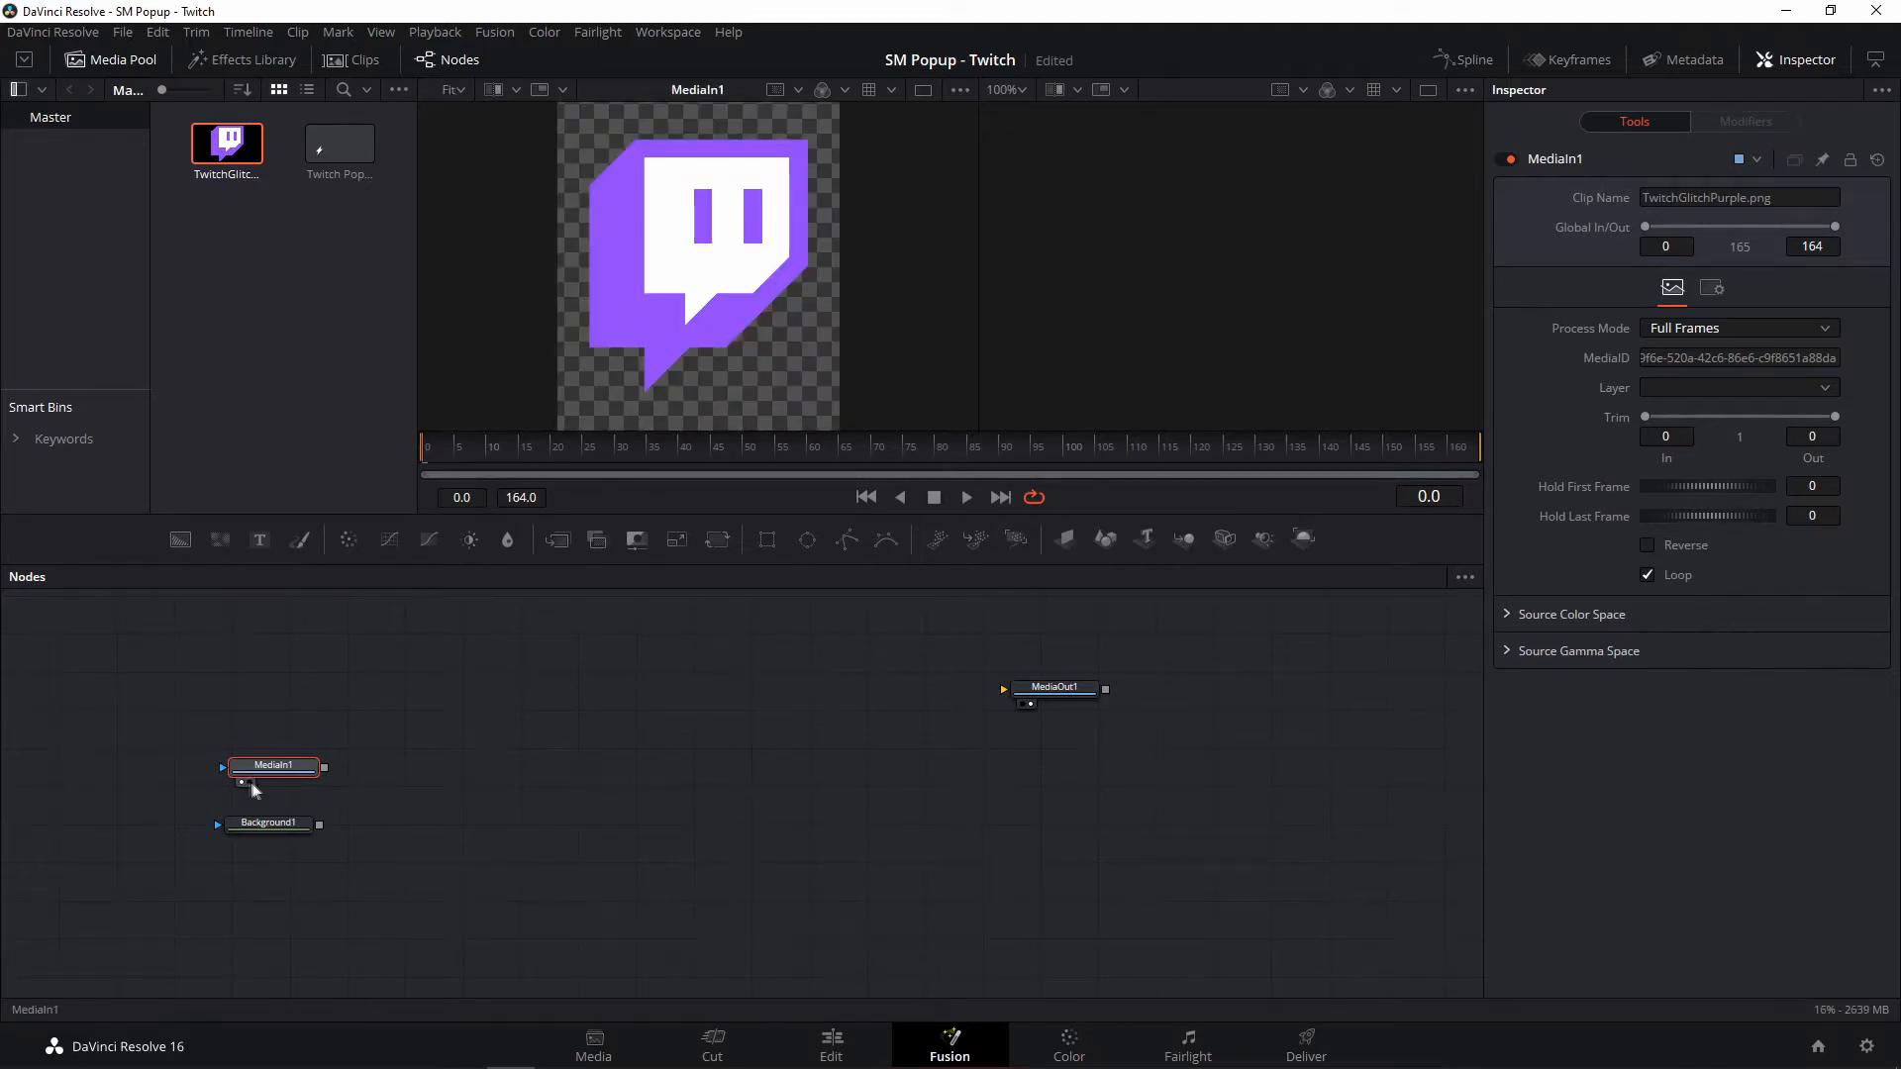
left_click(249, 782)
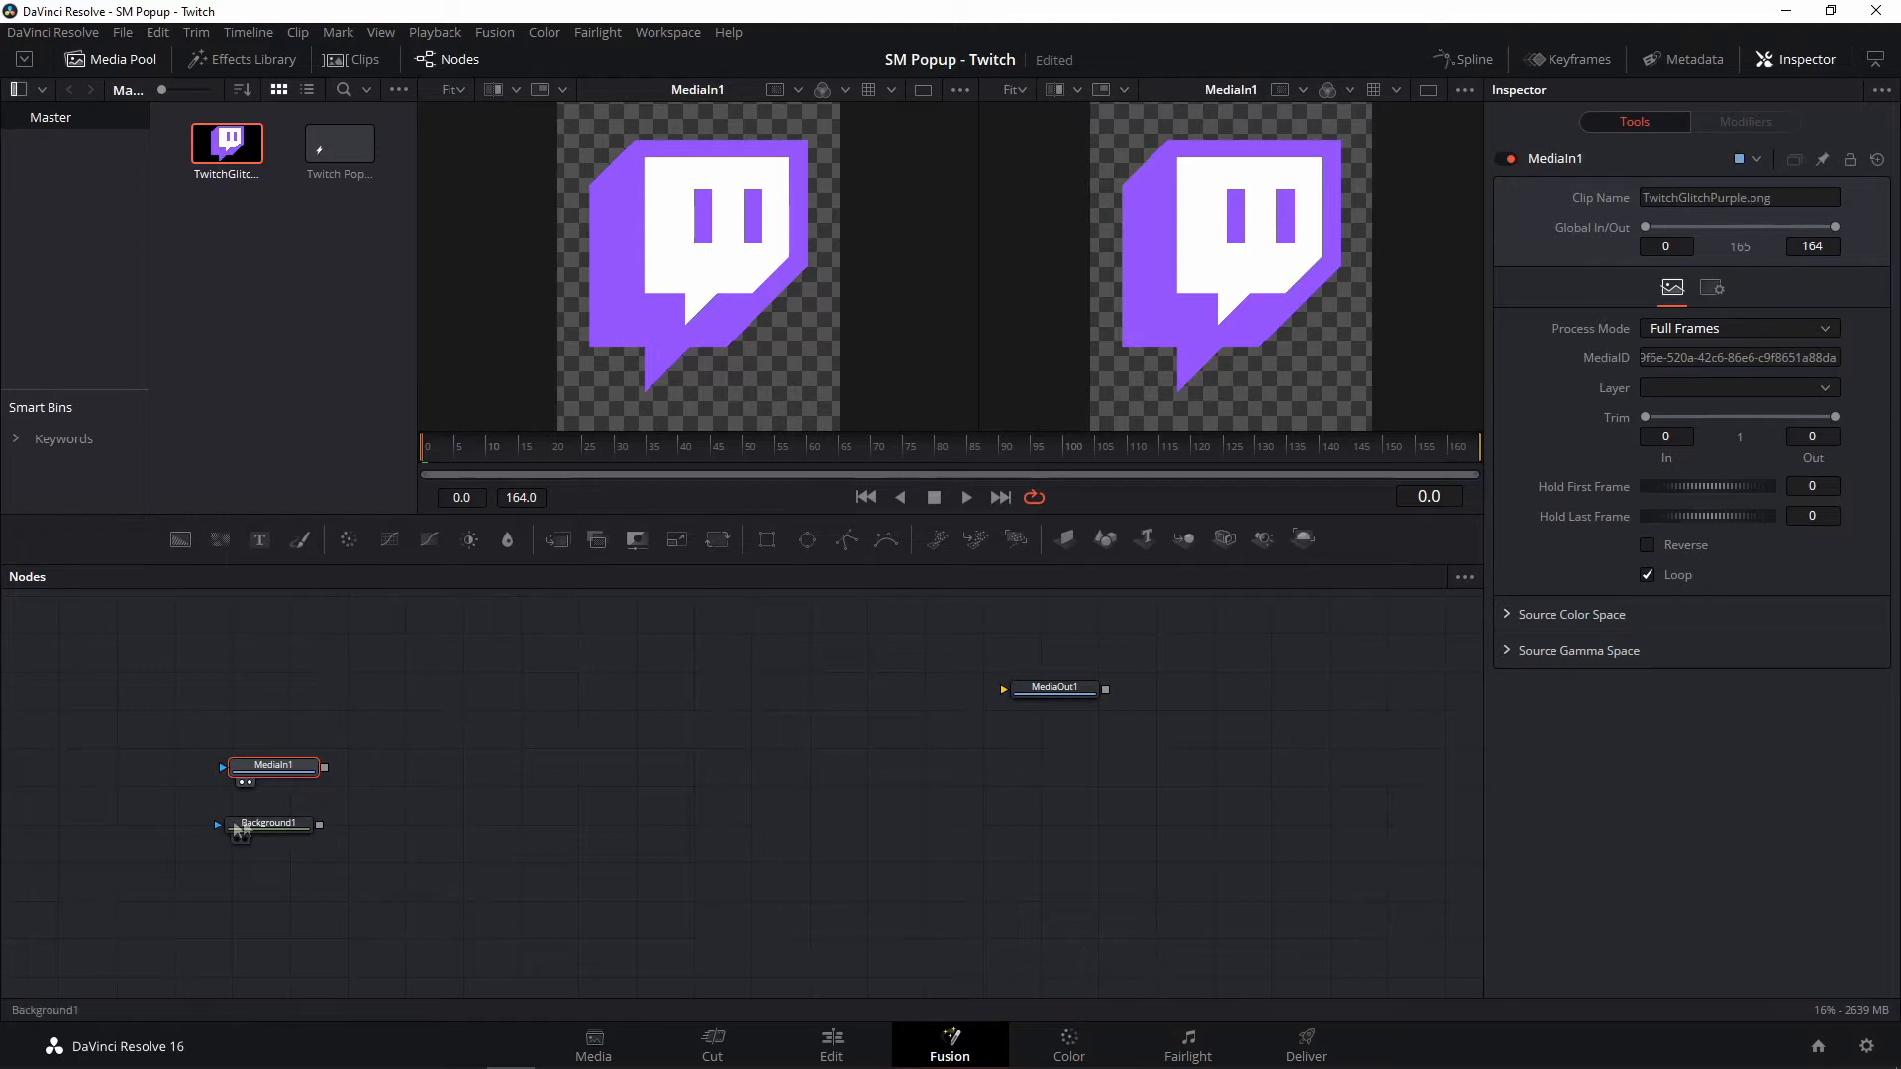
left_click(250, 782)
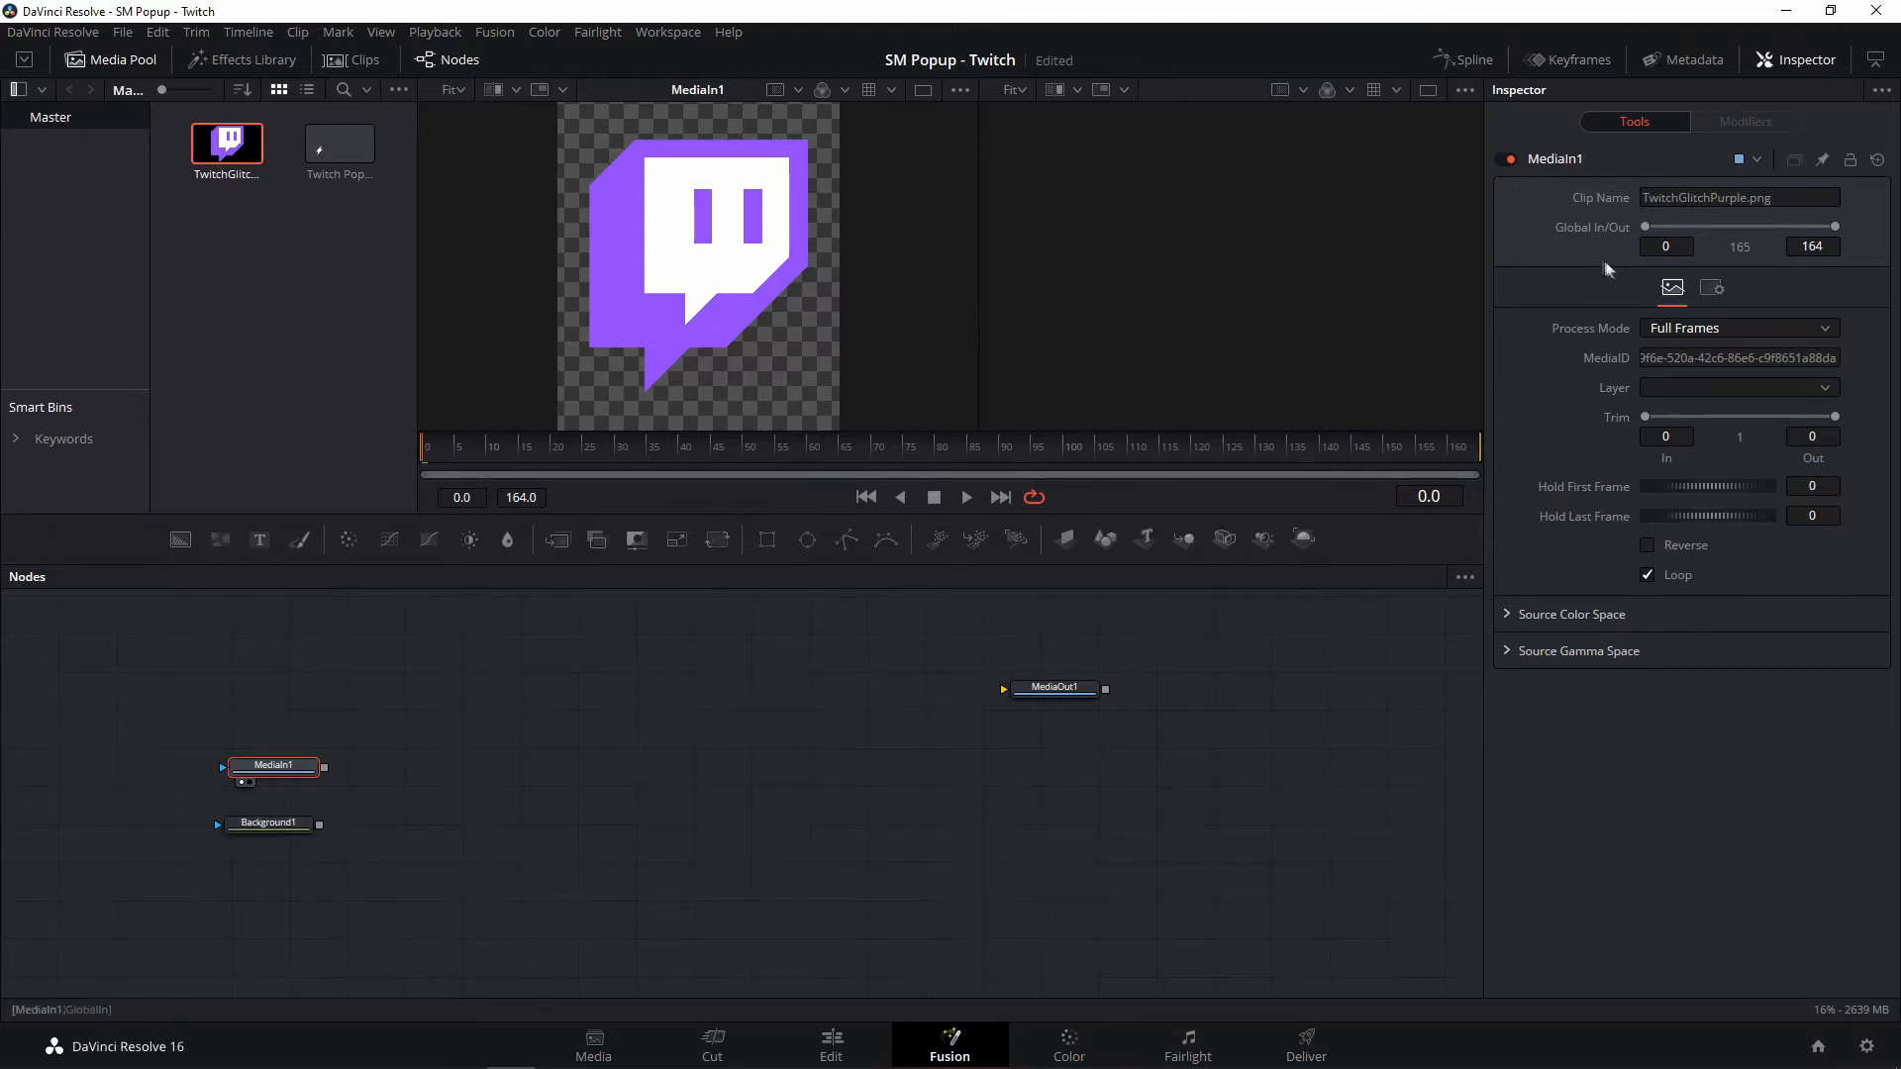
left_click(282, 823)
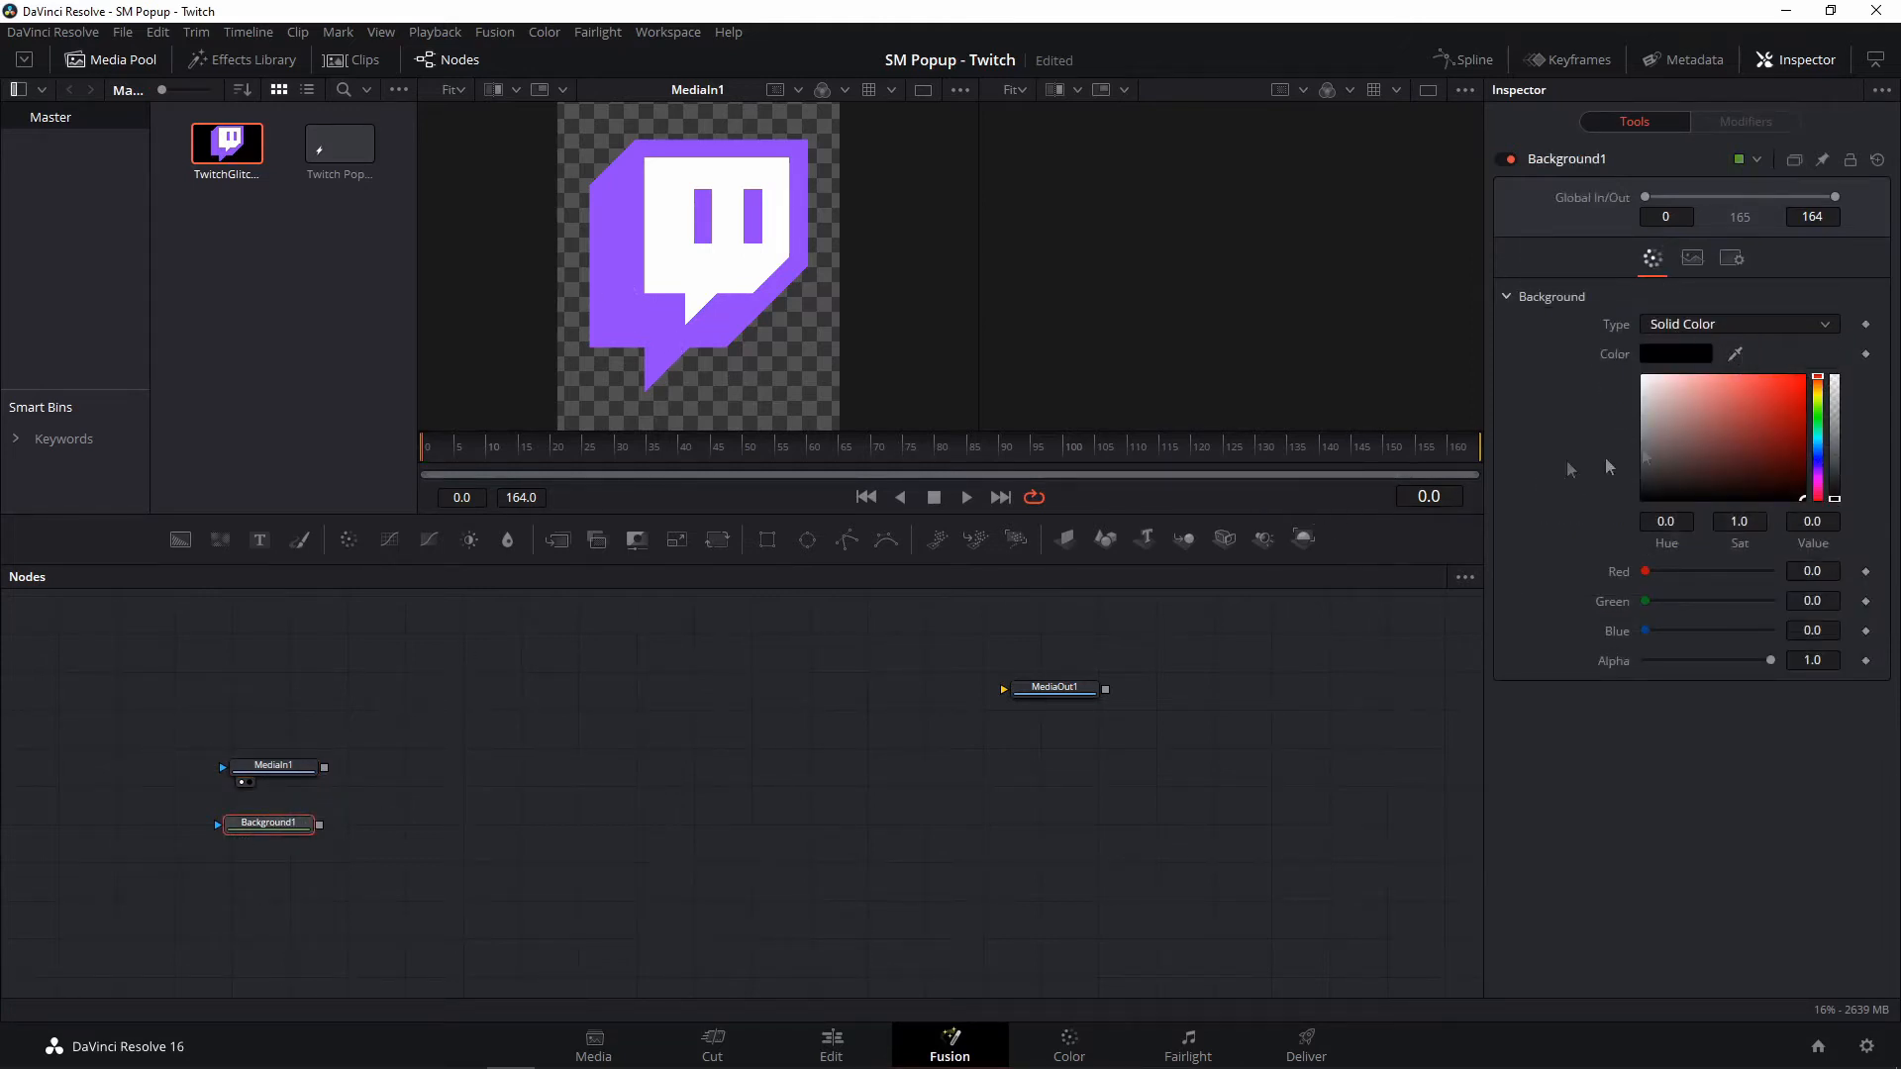
left_click_drag(1736, 355, 672, 312)
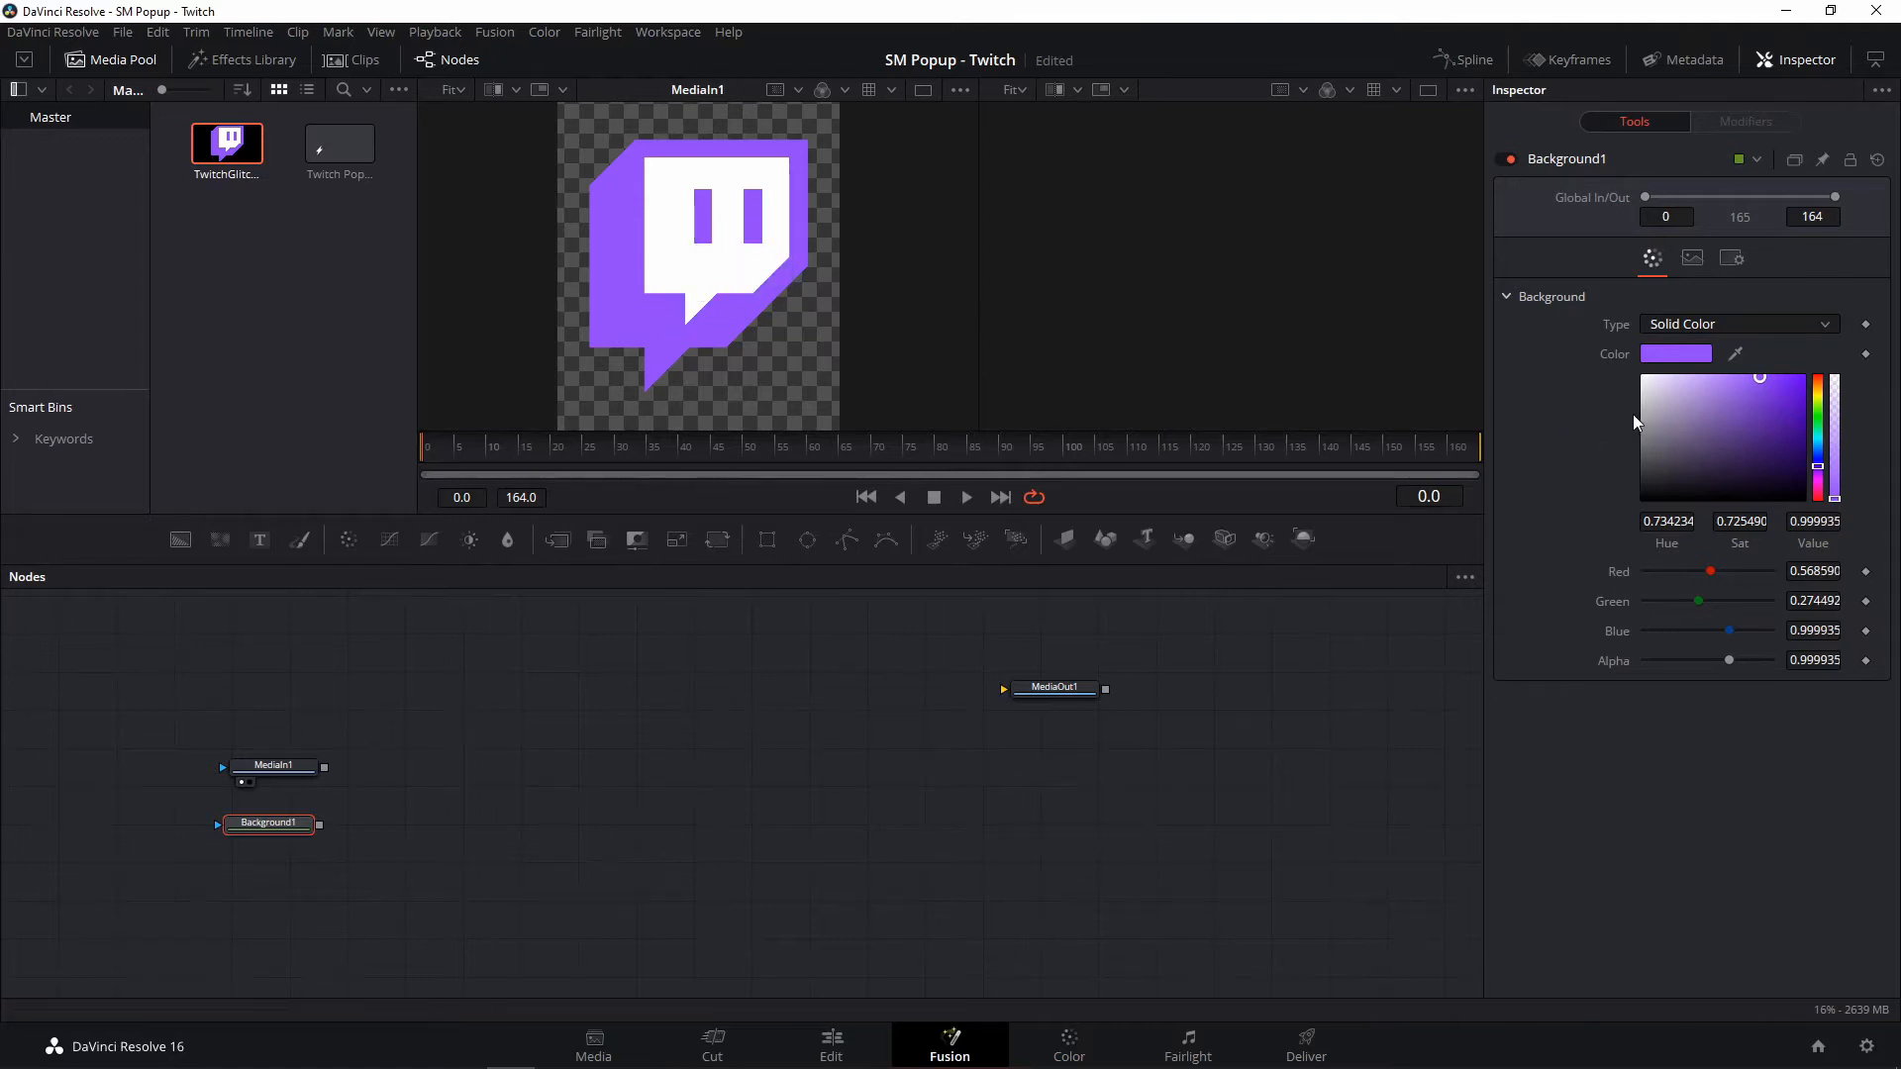
left_click(235, 841)
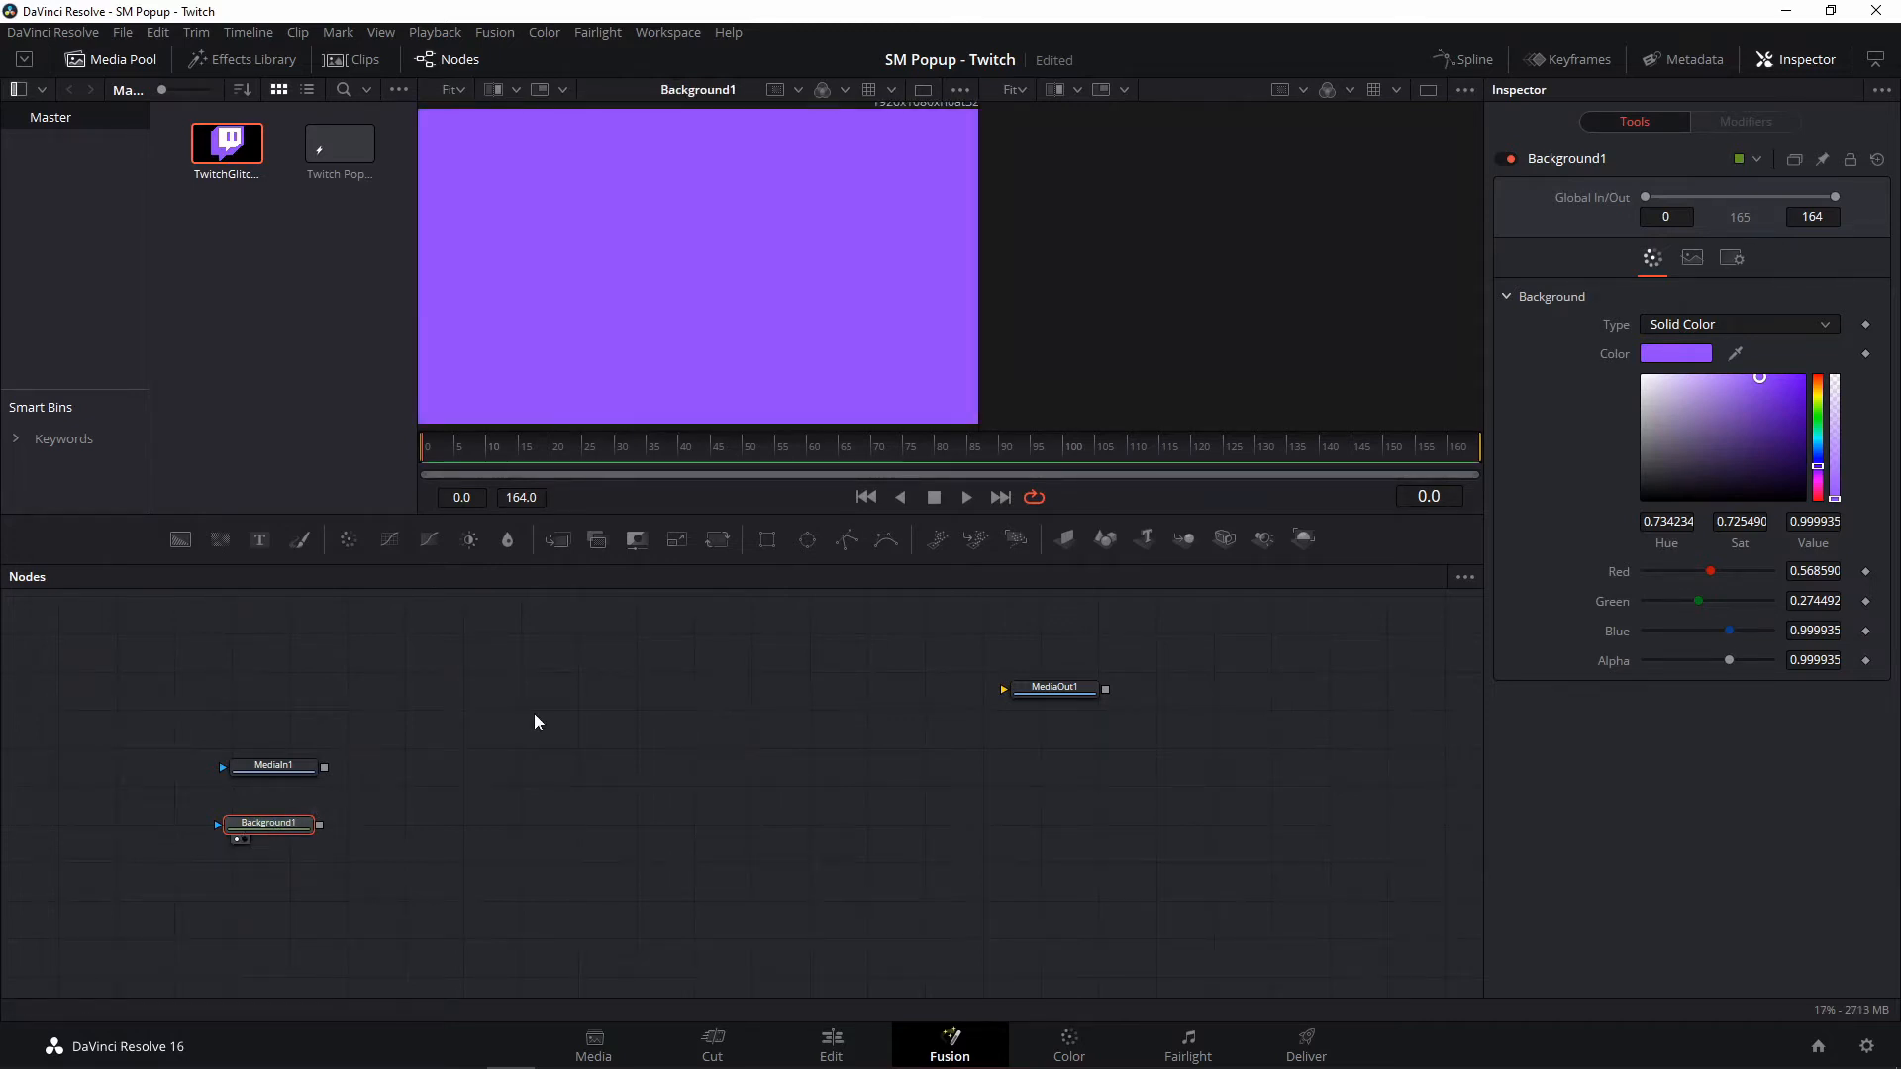
- Mask Background1 with a Rectangle node and arrange the rectangle to the left of the background node
left_click_drag(280, 824, 285, 827)
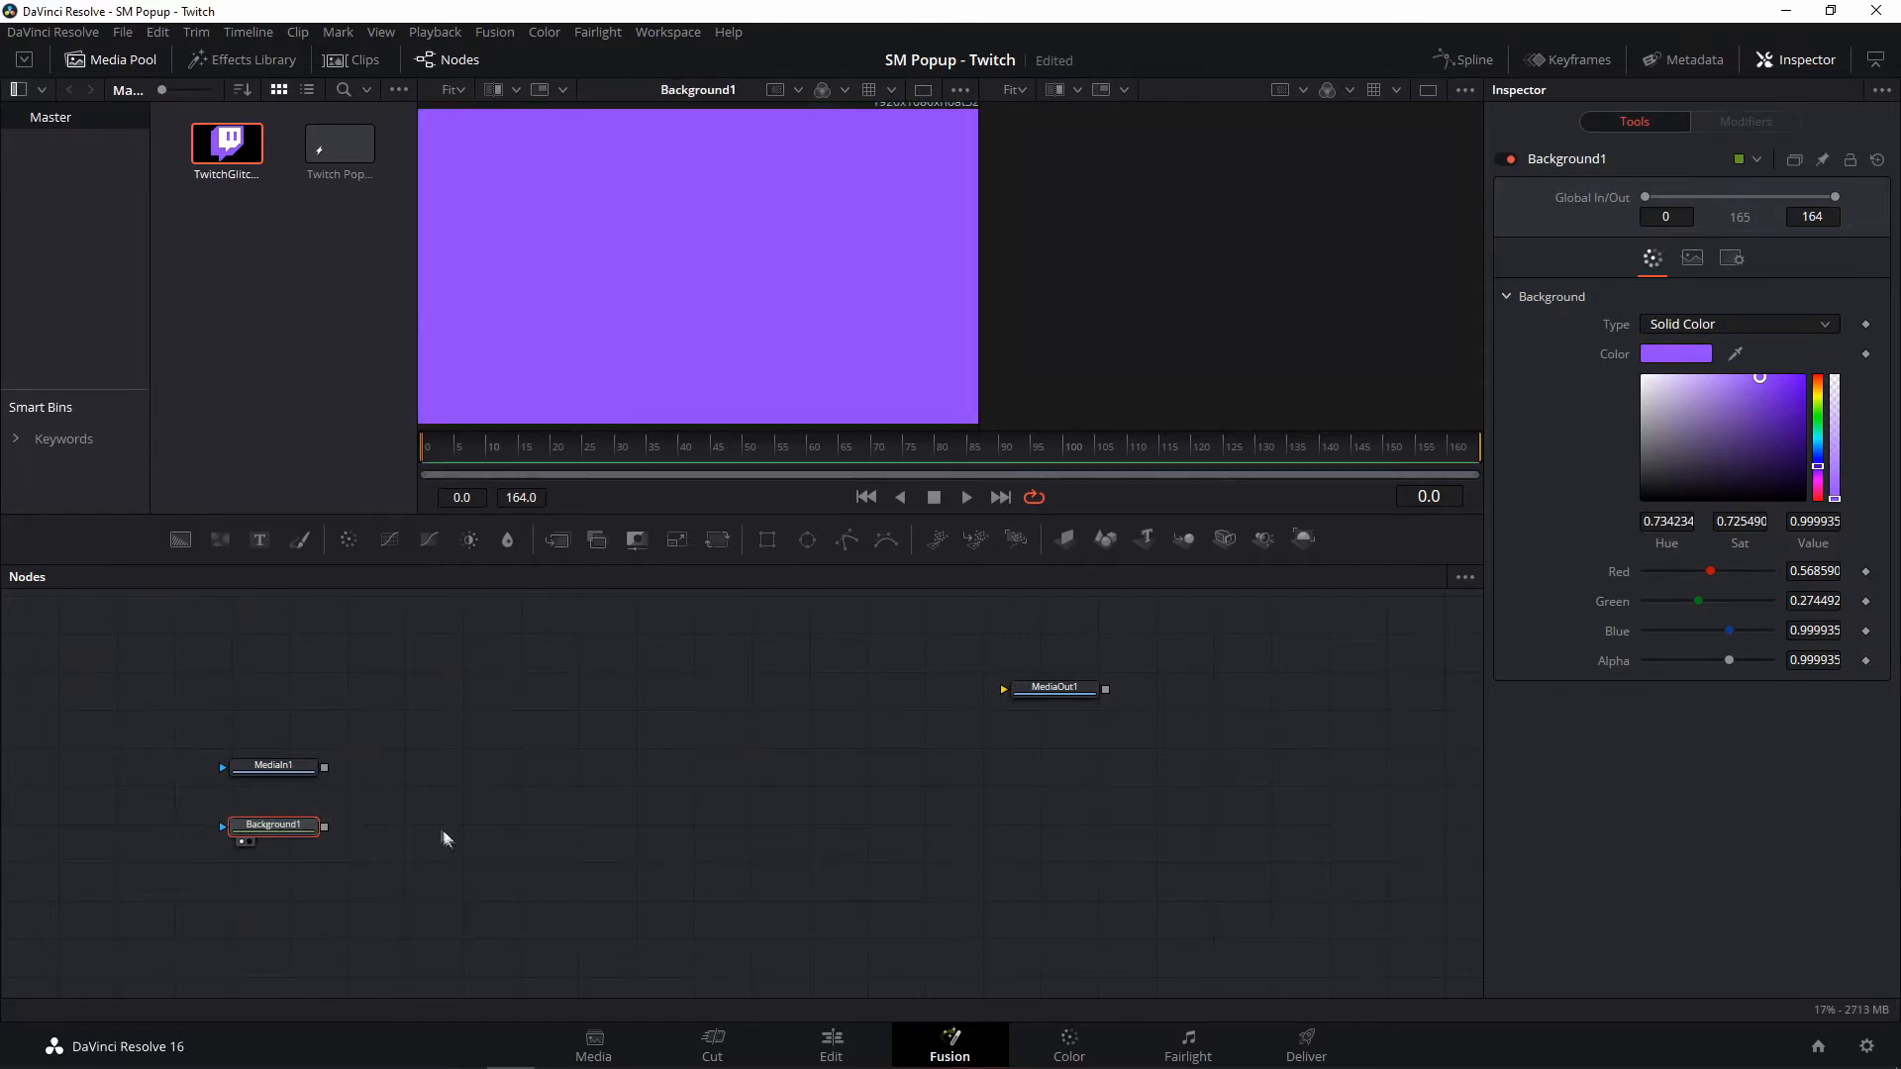
left_click(770, 546)
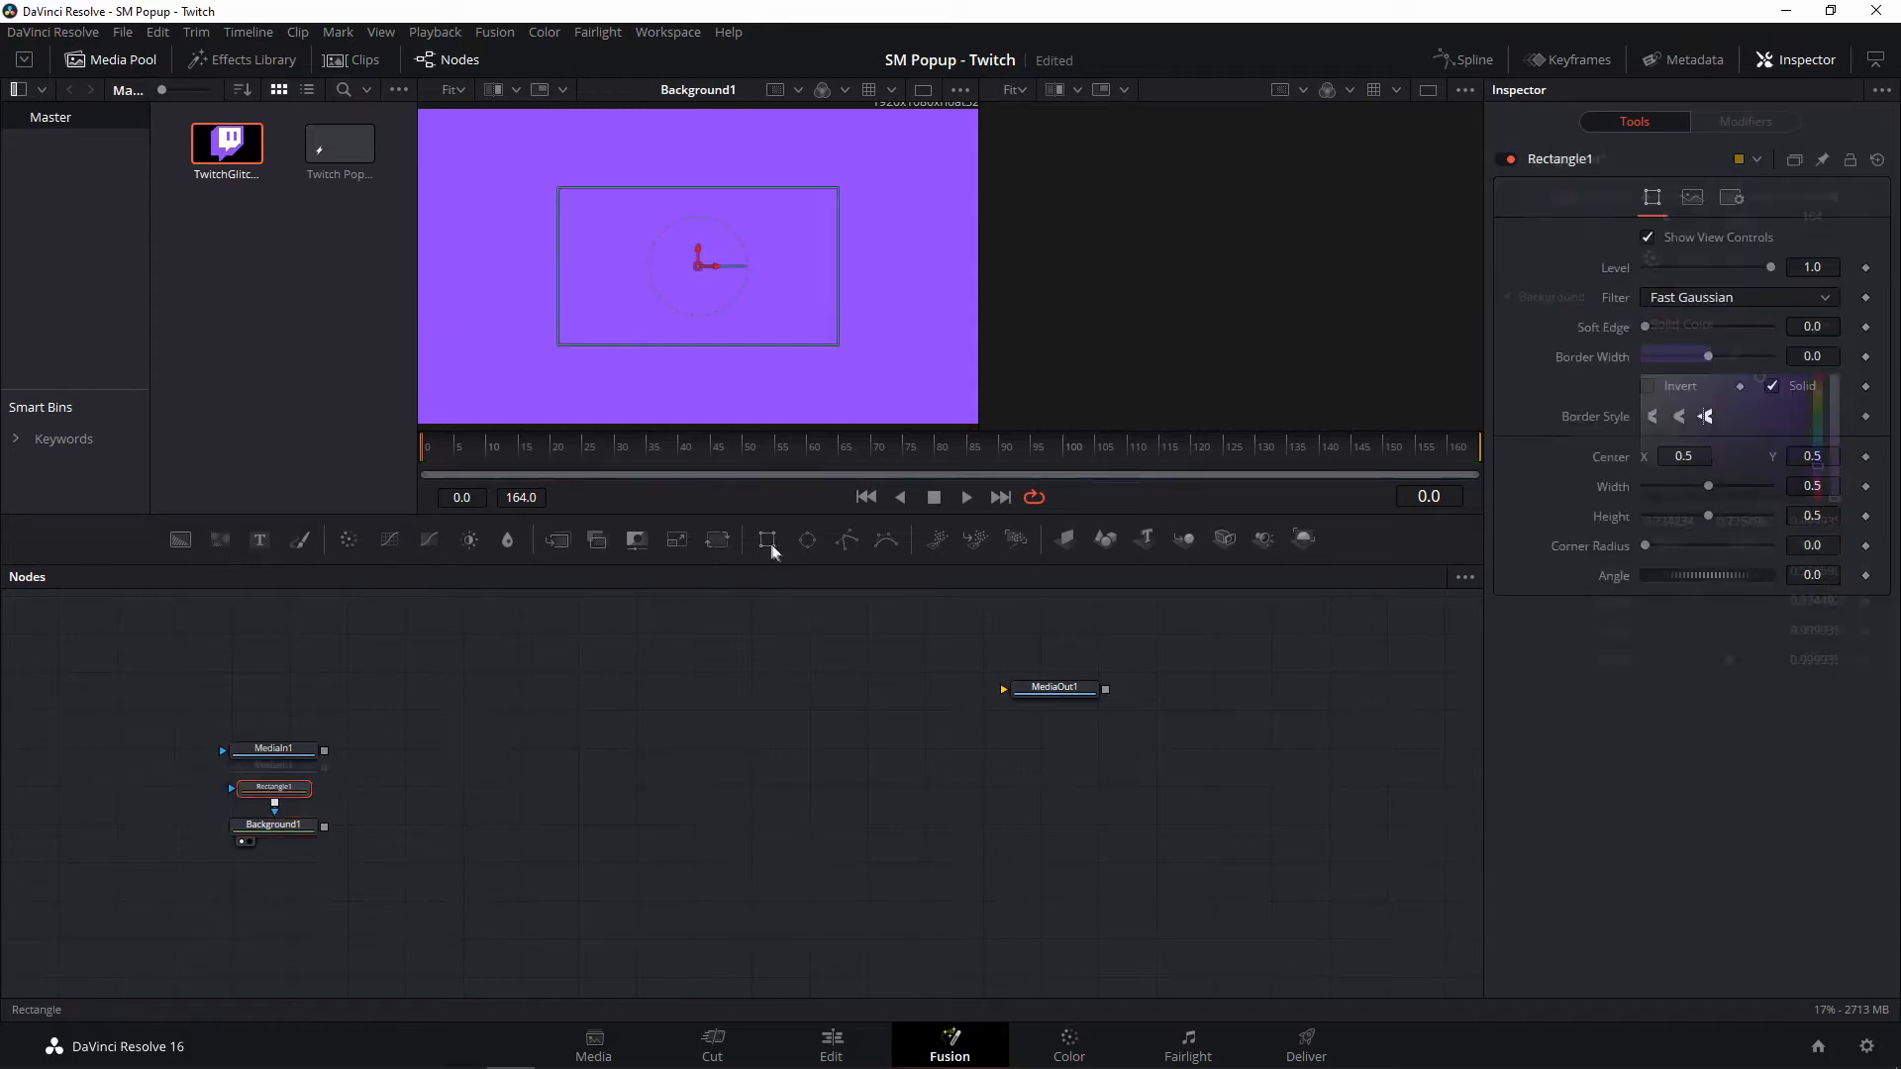
left_click_drag(282, 792, 139, 827)
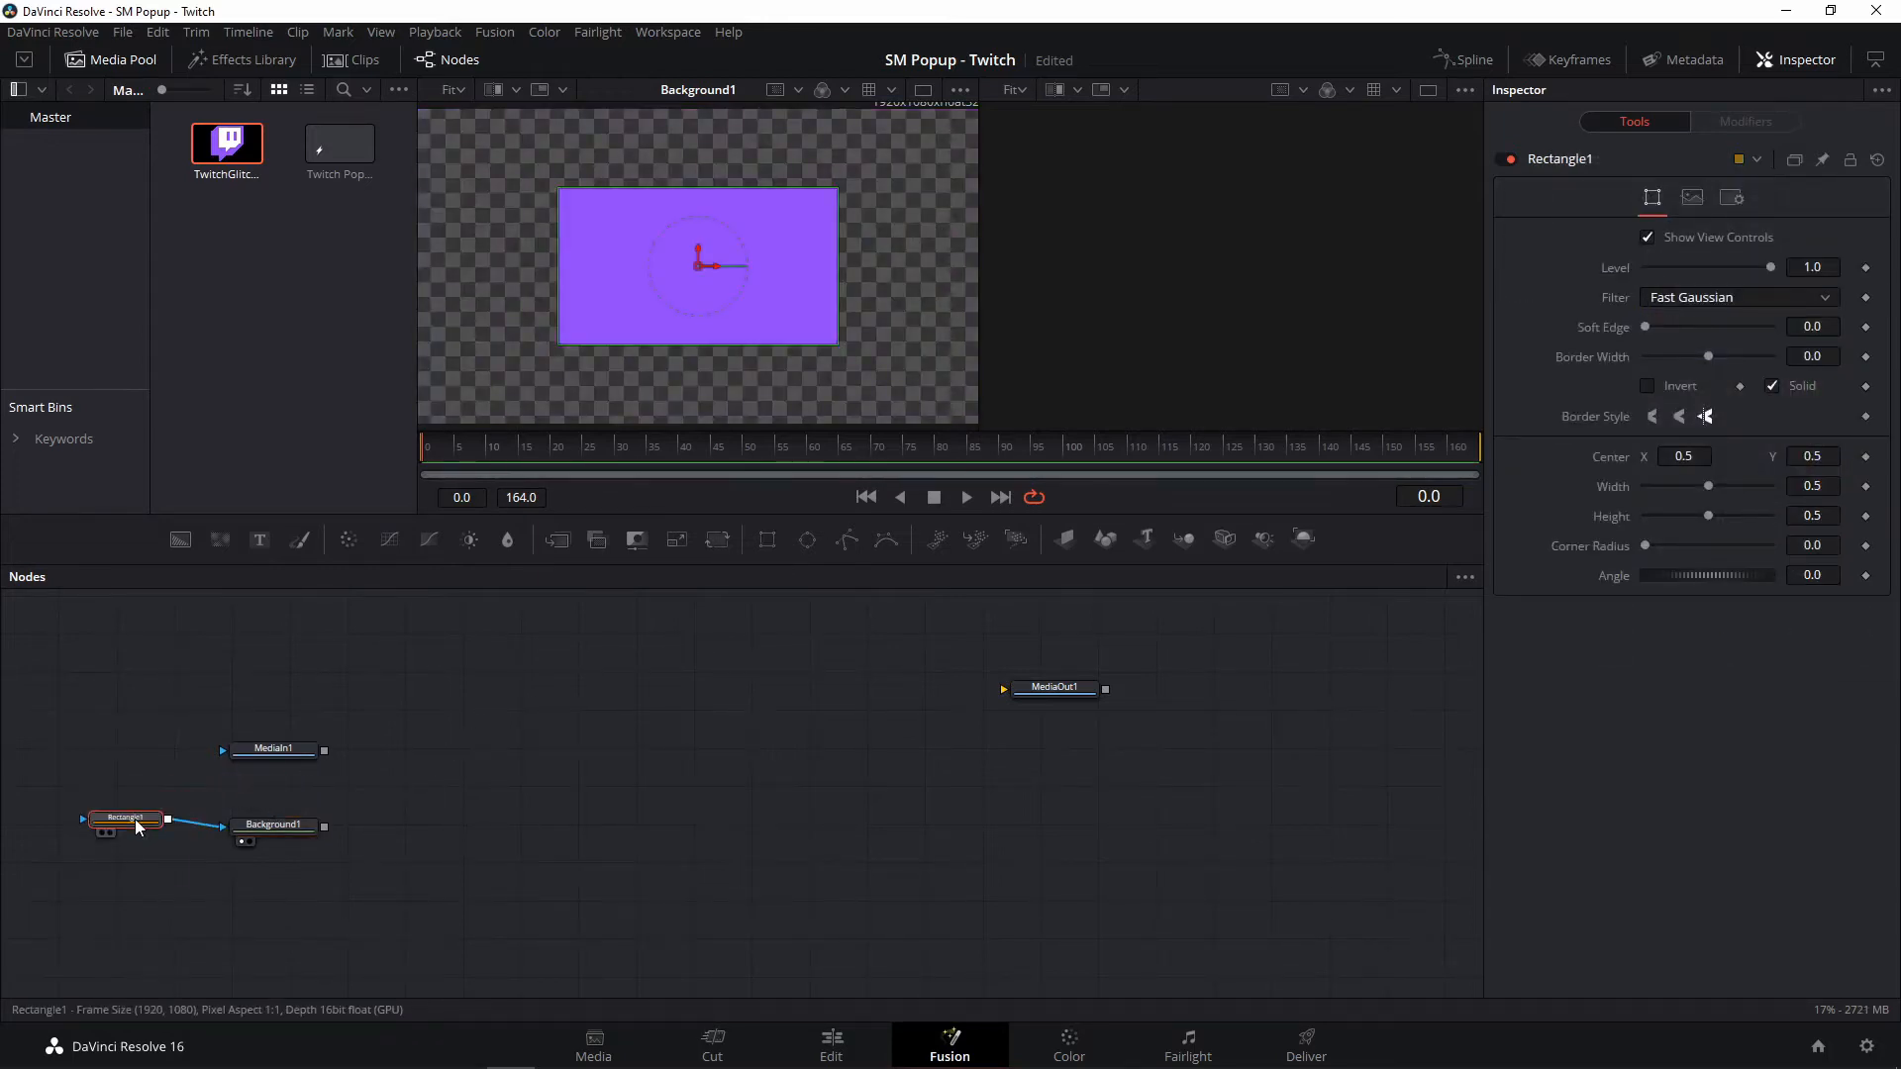
left_click_drag(276, 836, 266, 832)
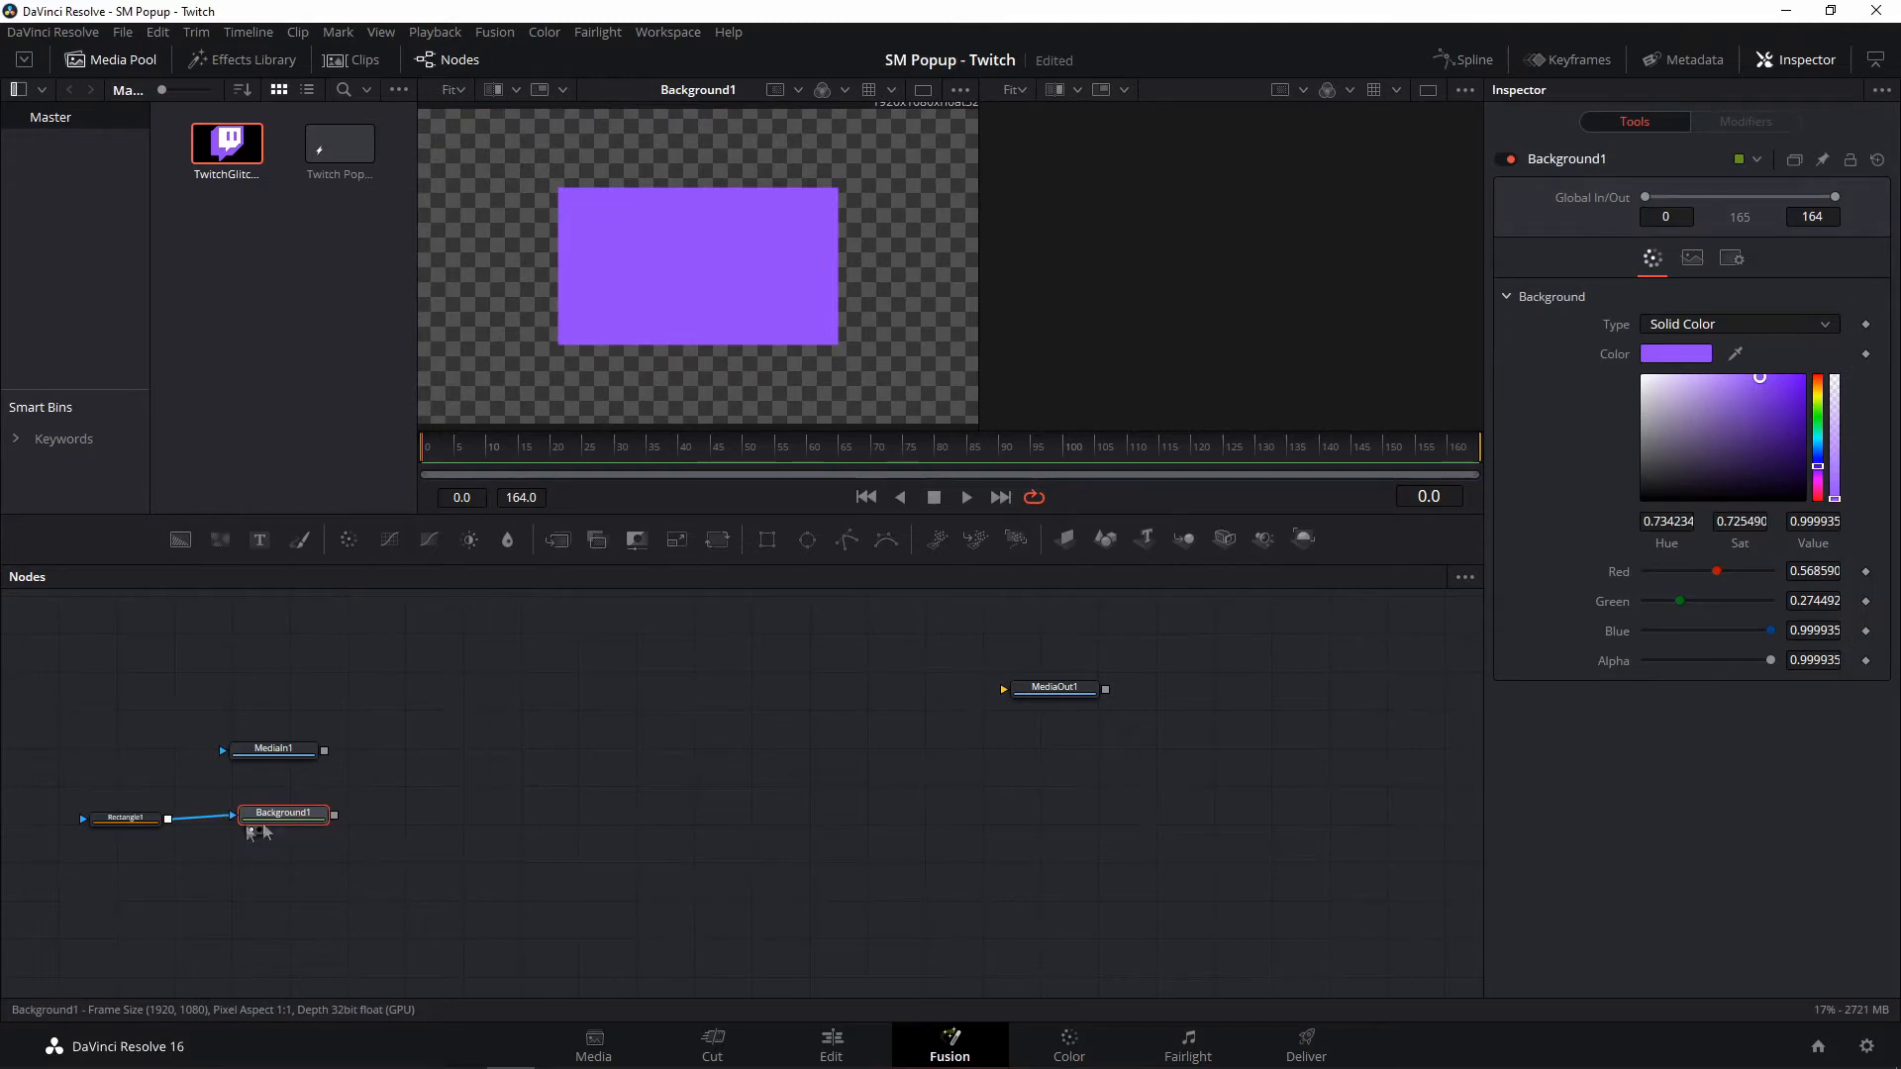
left_click_drag(138, 821, 151, 815)
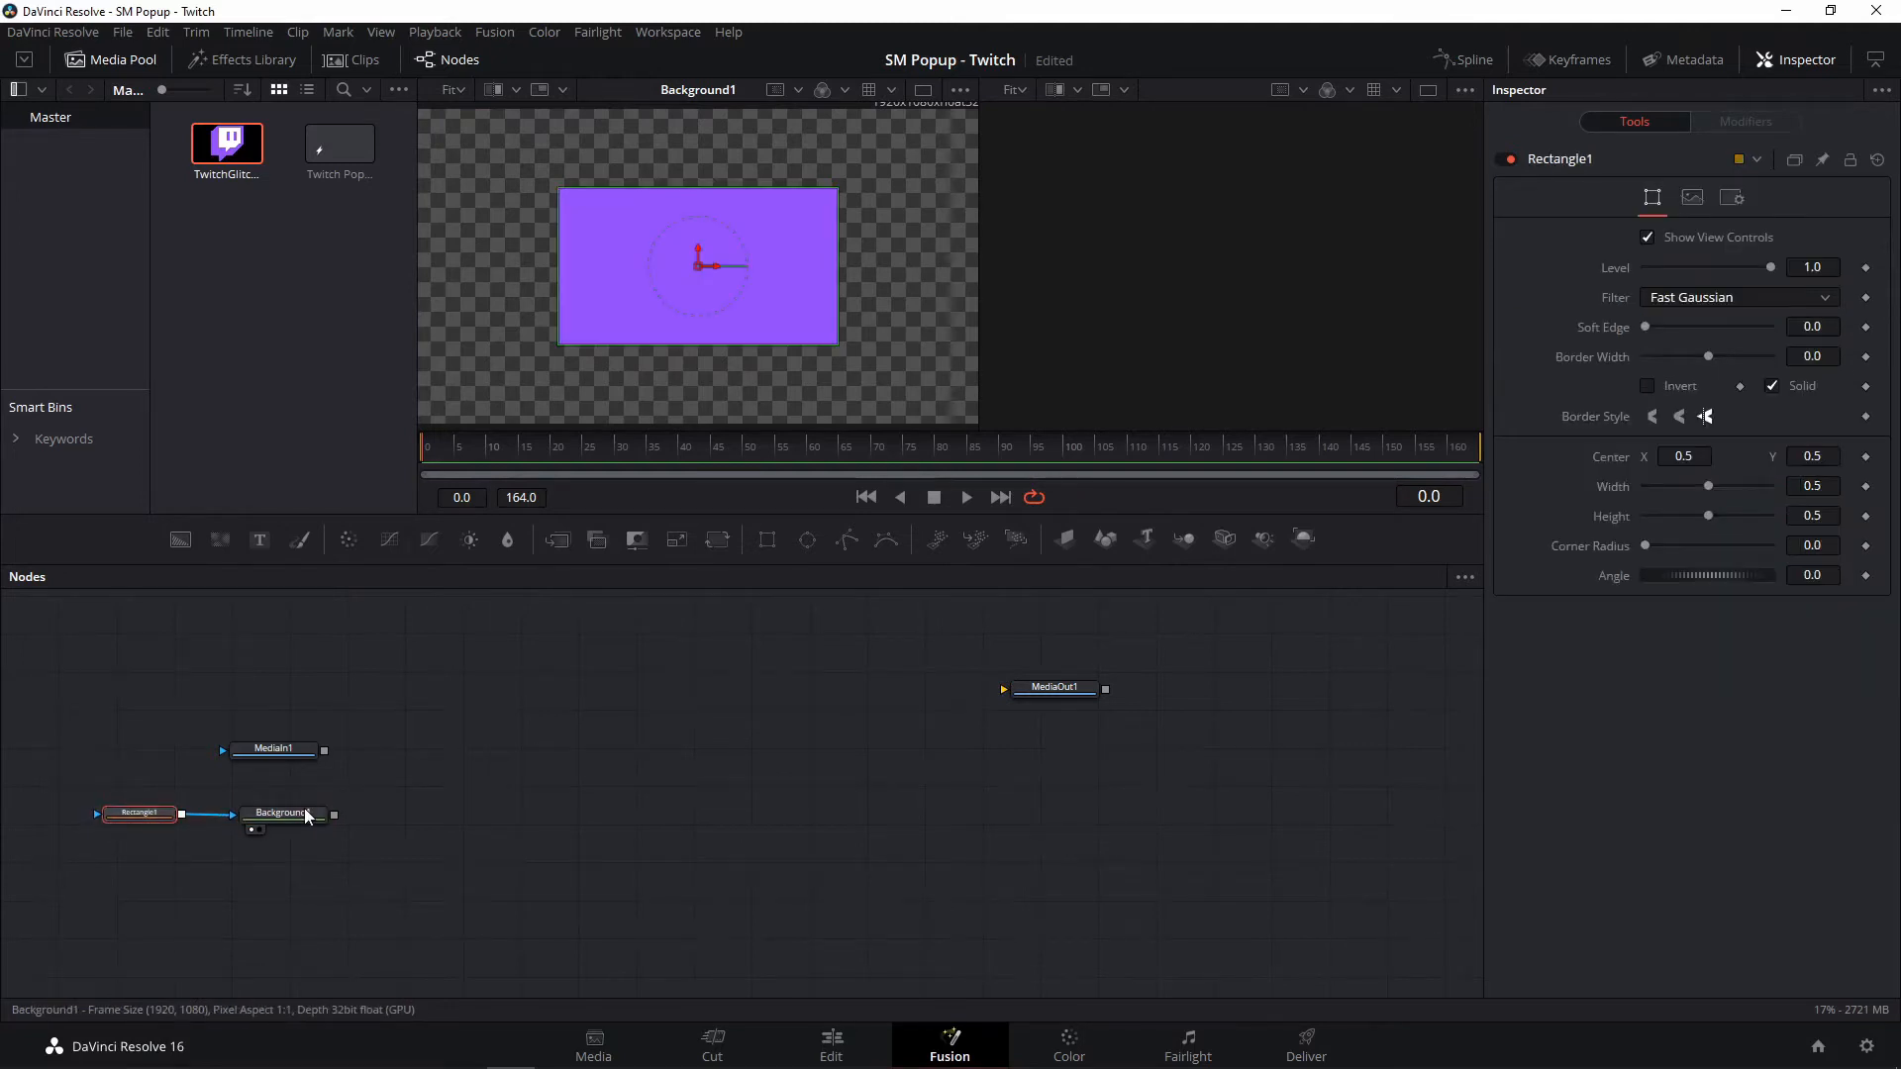
left_click(307, 815)
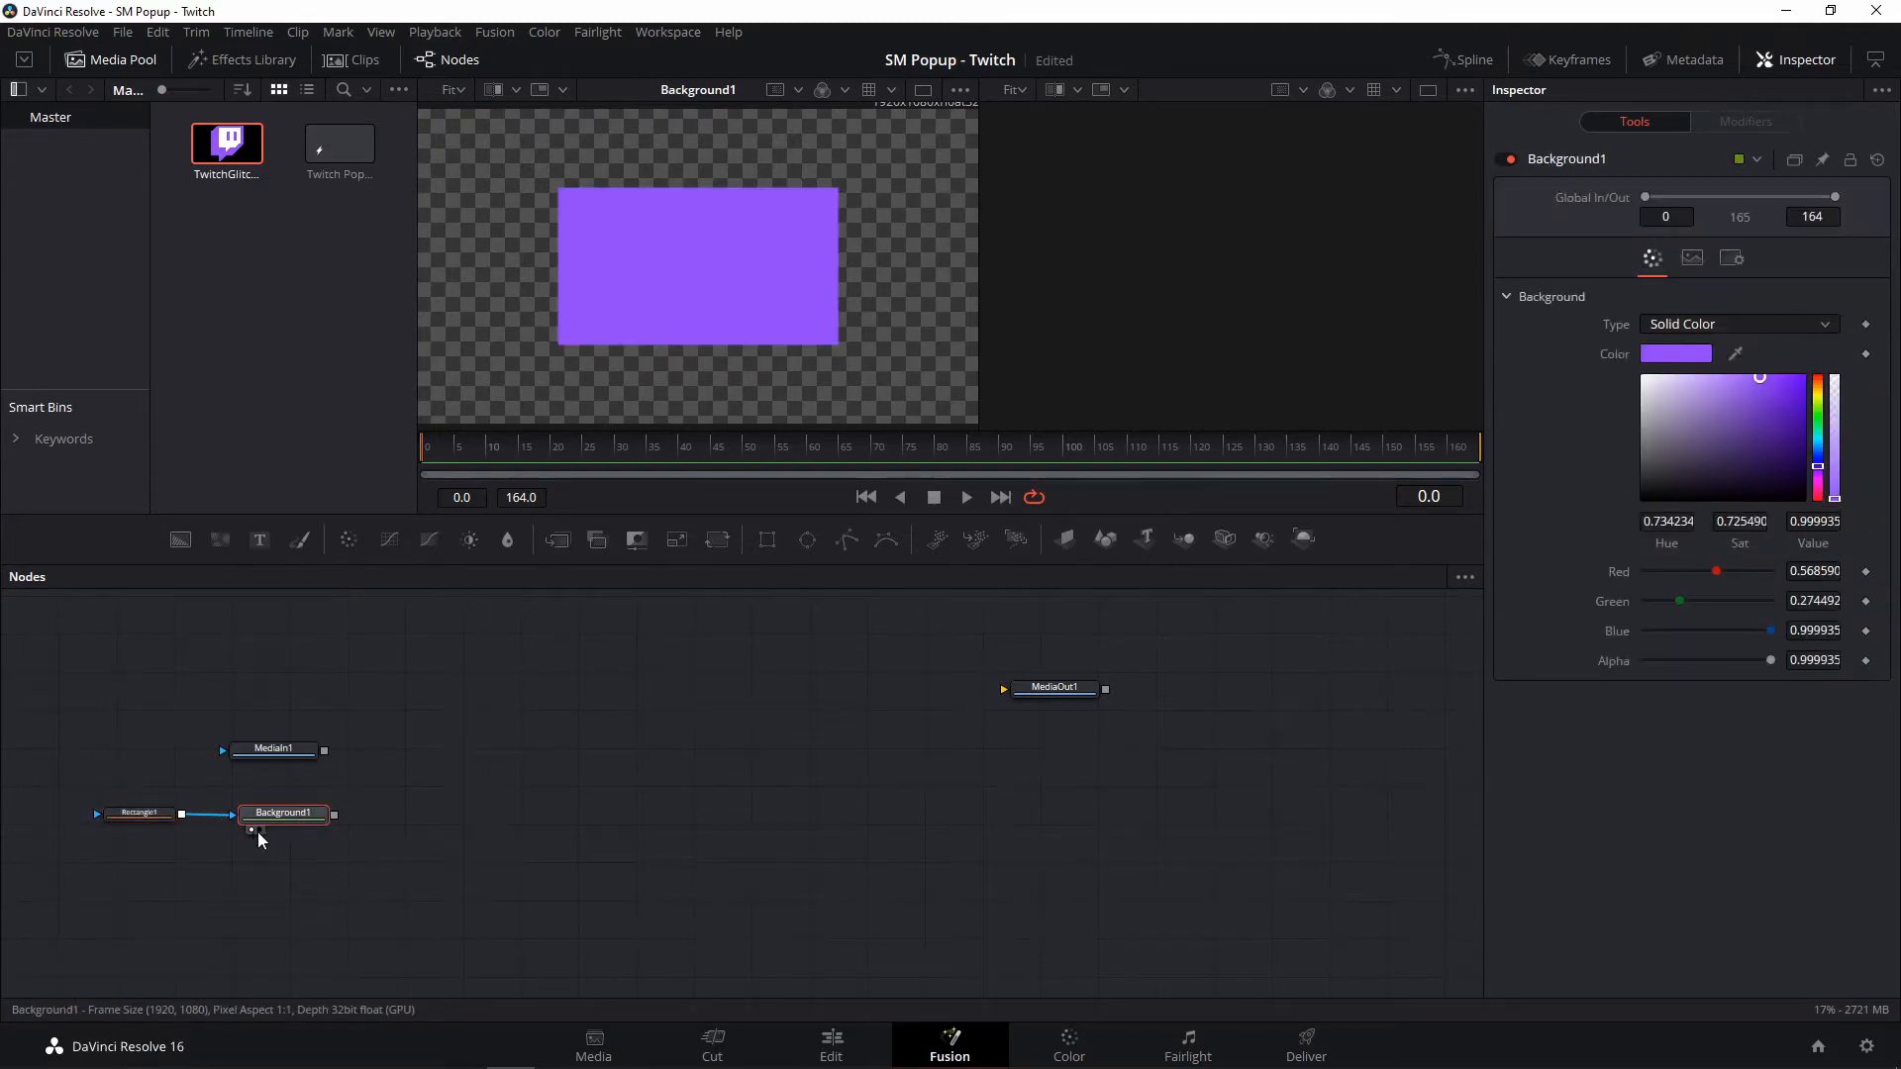
- Display Background1 in the second viewer and Rectangle1 in the first viewer
left_click(259, 830)
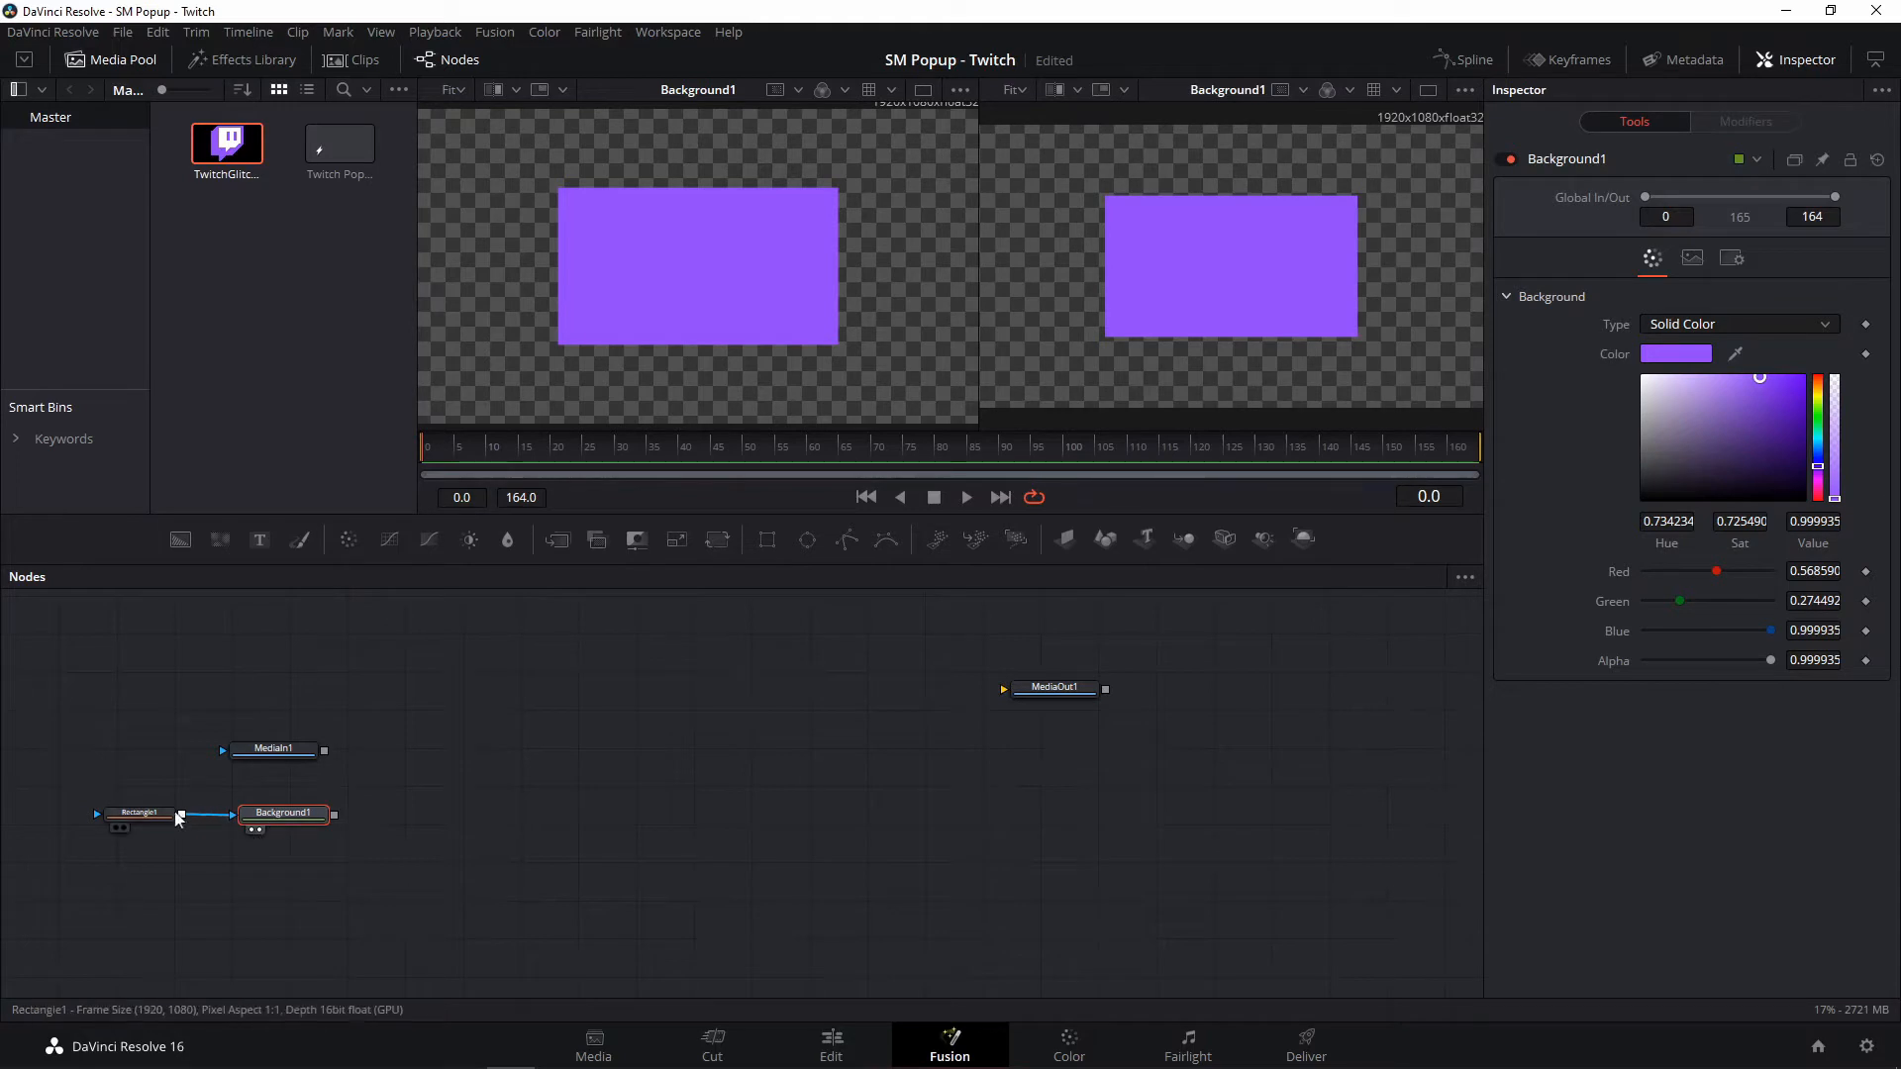
left_click(148, 814)
left_click(116, 828)
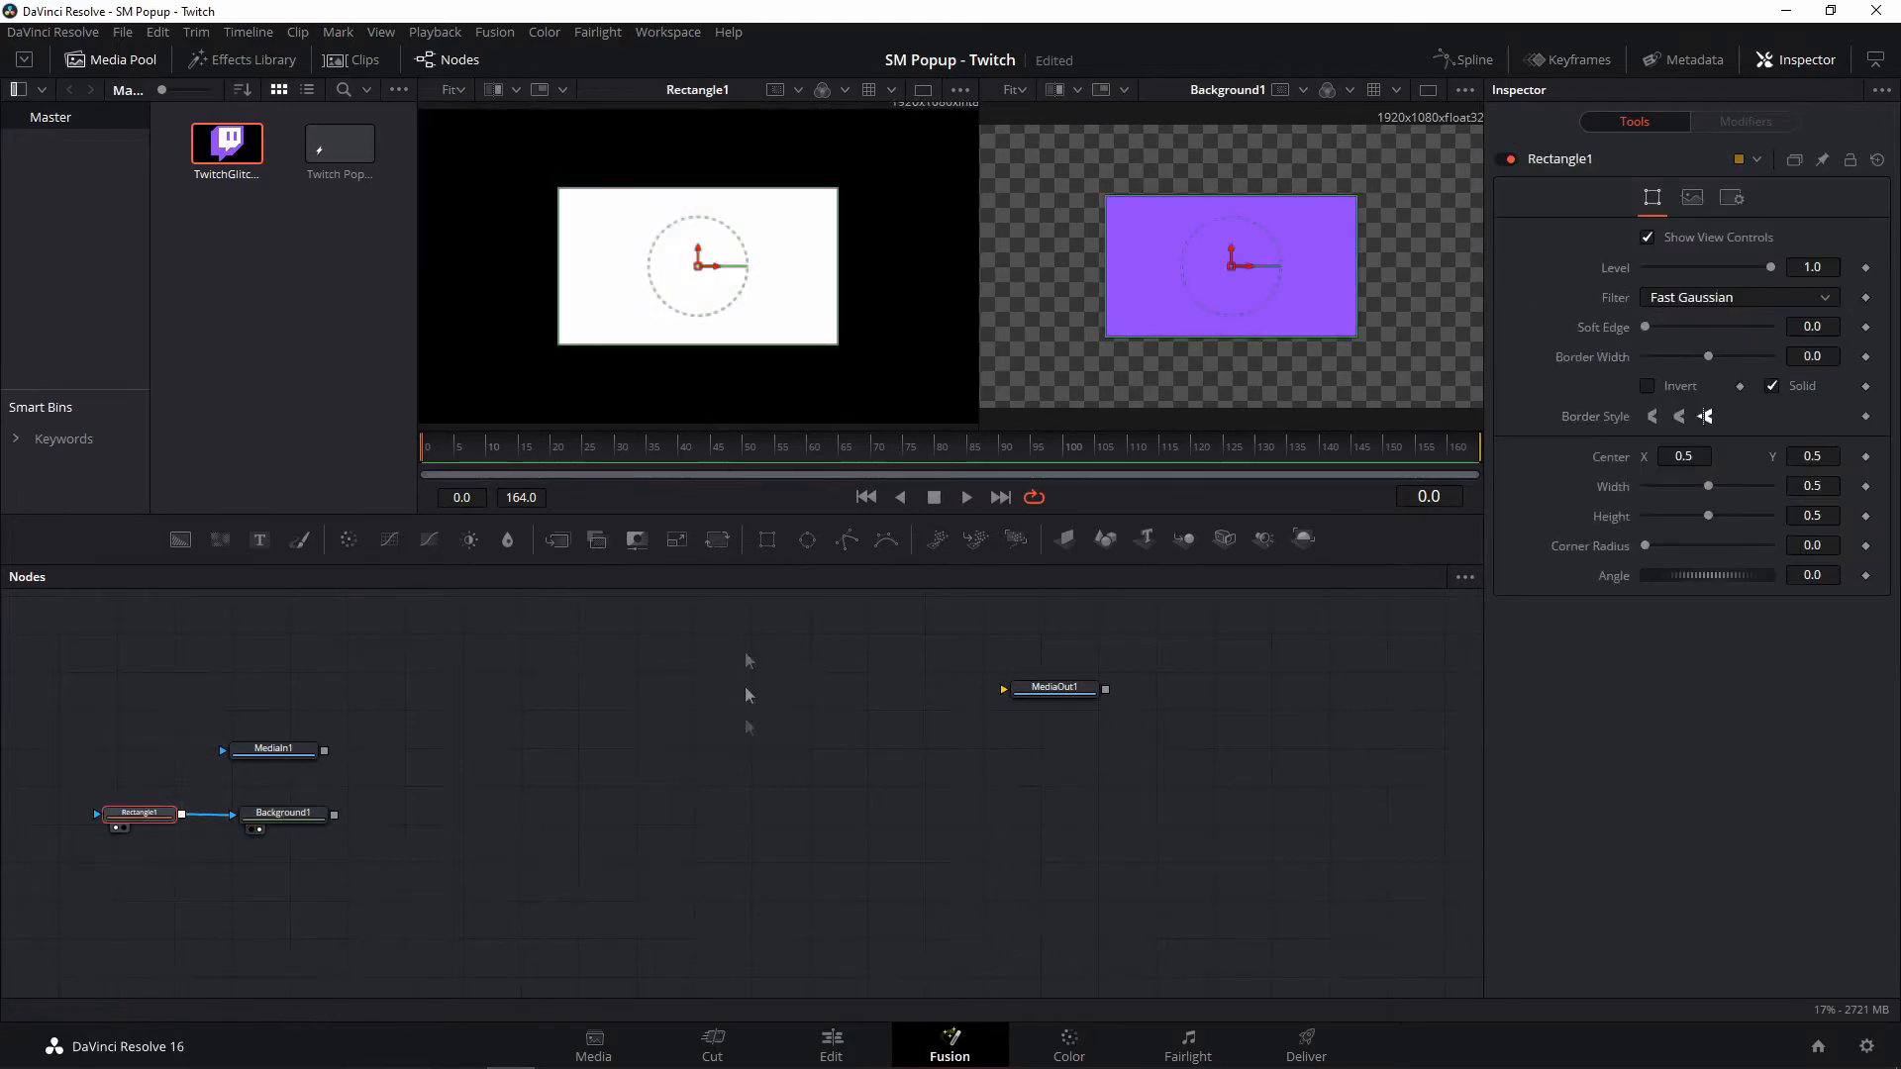
left_click(748, 695)
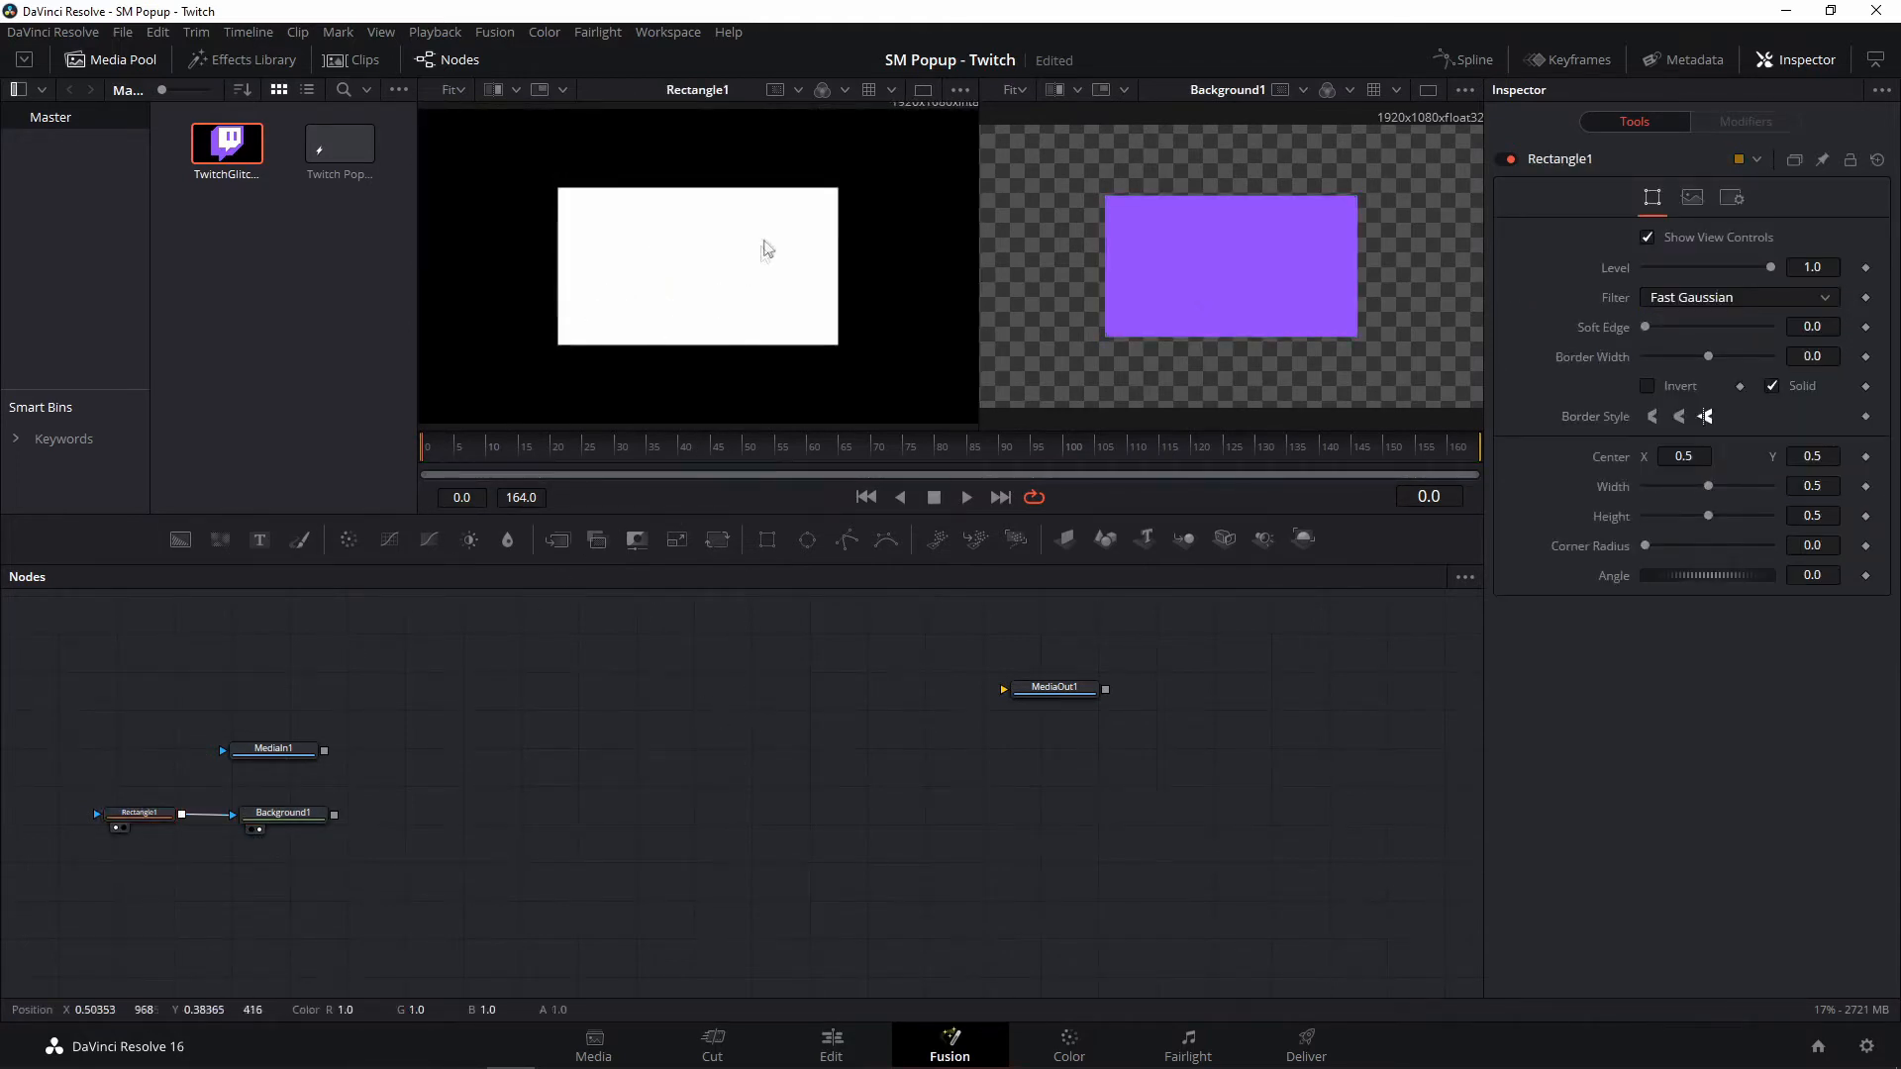
- Add a Merge node, connecting Background1 to its background input and MediaIn1 to its foreground input
left_click(139, 813)
left_click(280, 814)
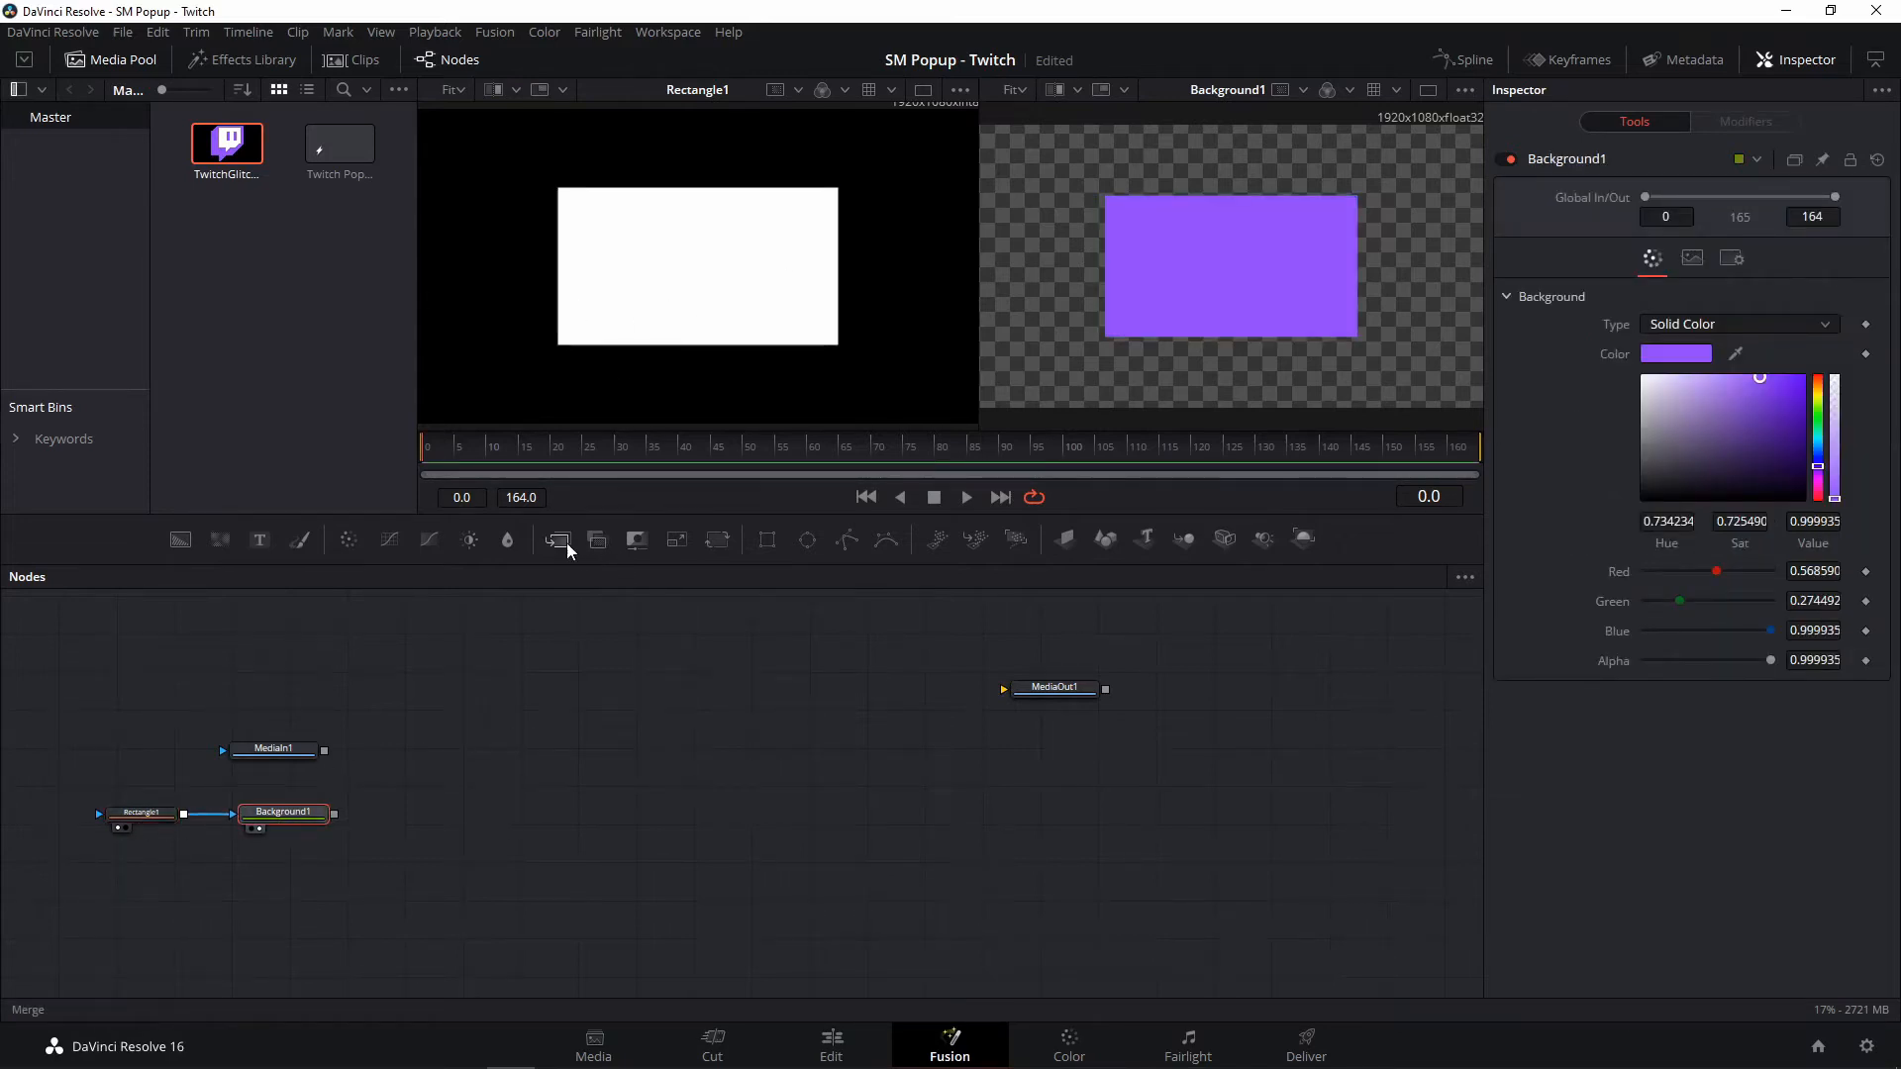
left_click_drag(564, 552, 408, 787)
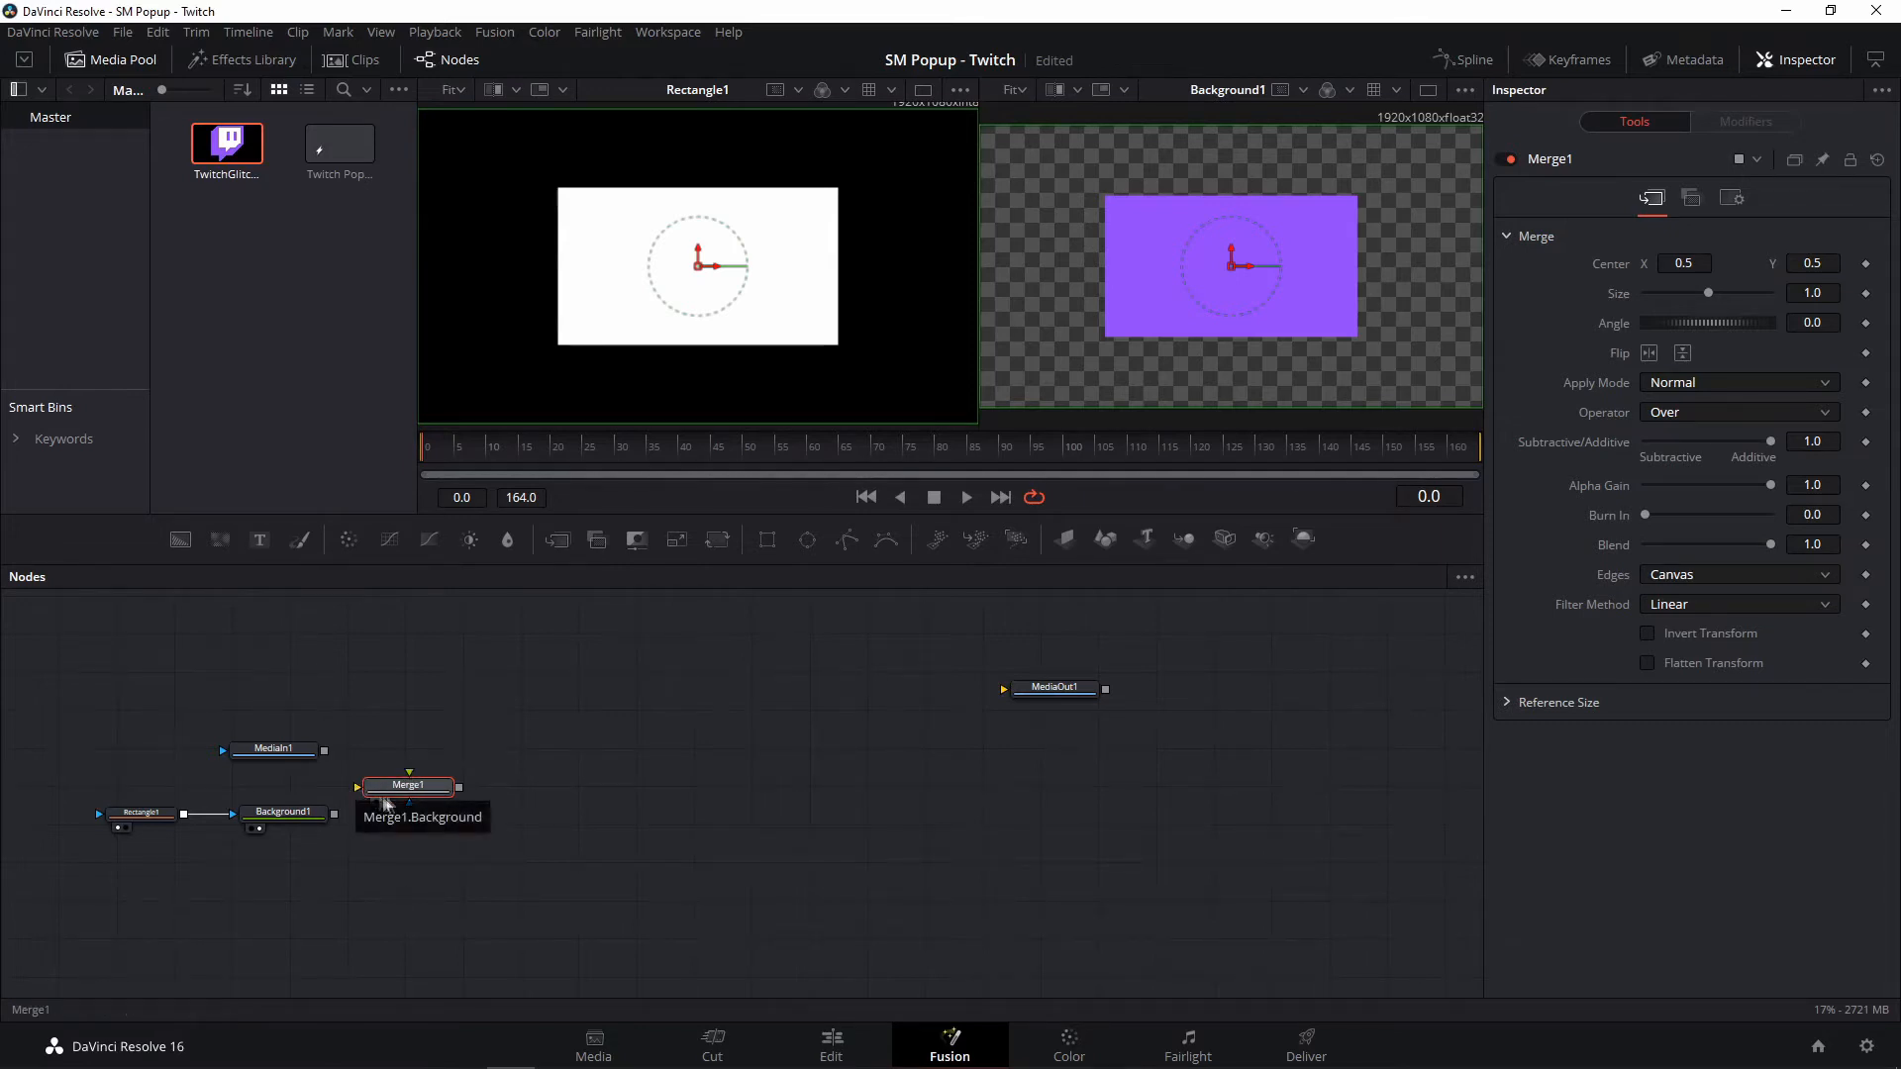
left_click_drag(417, 787, 433, 769)
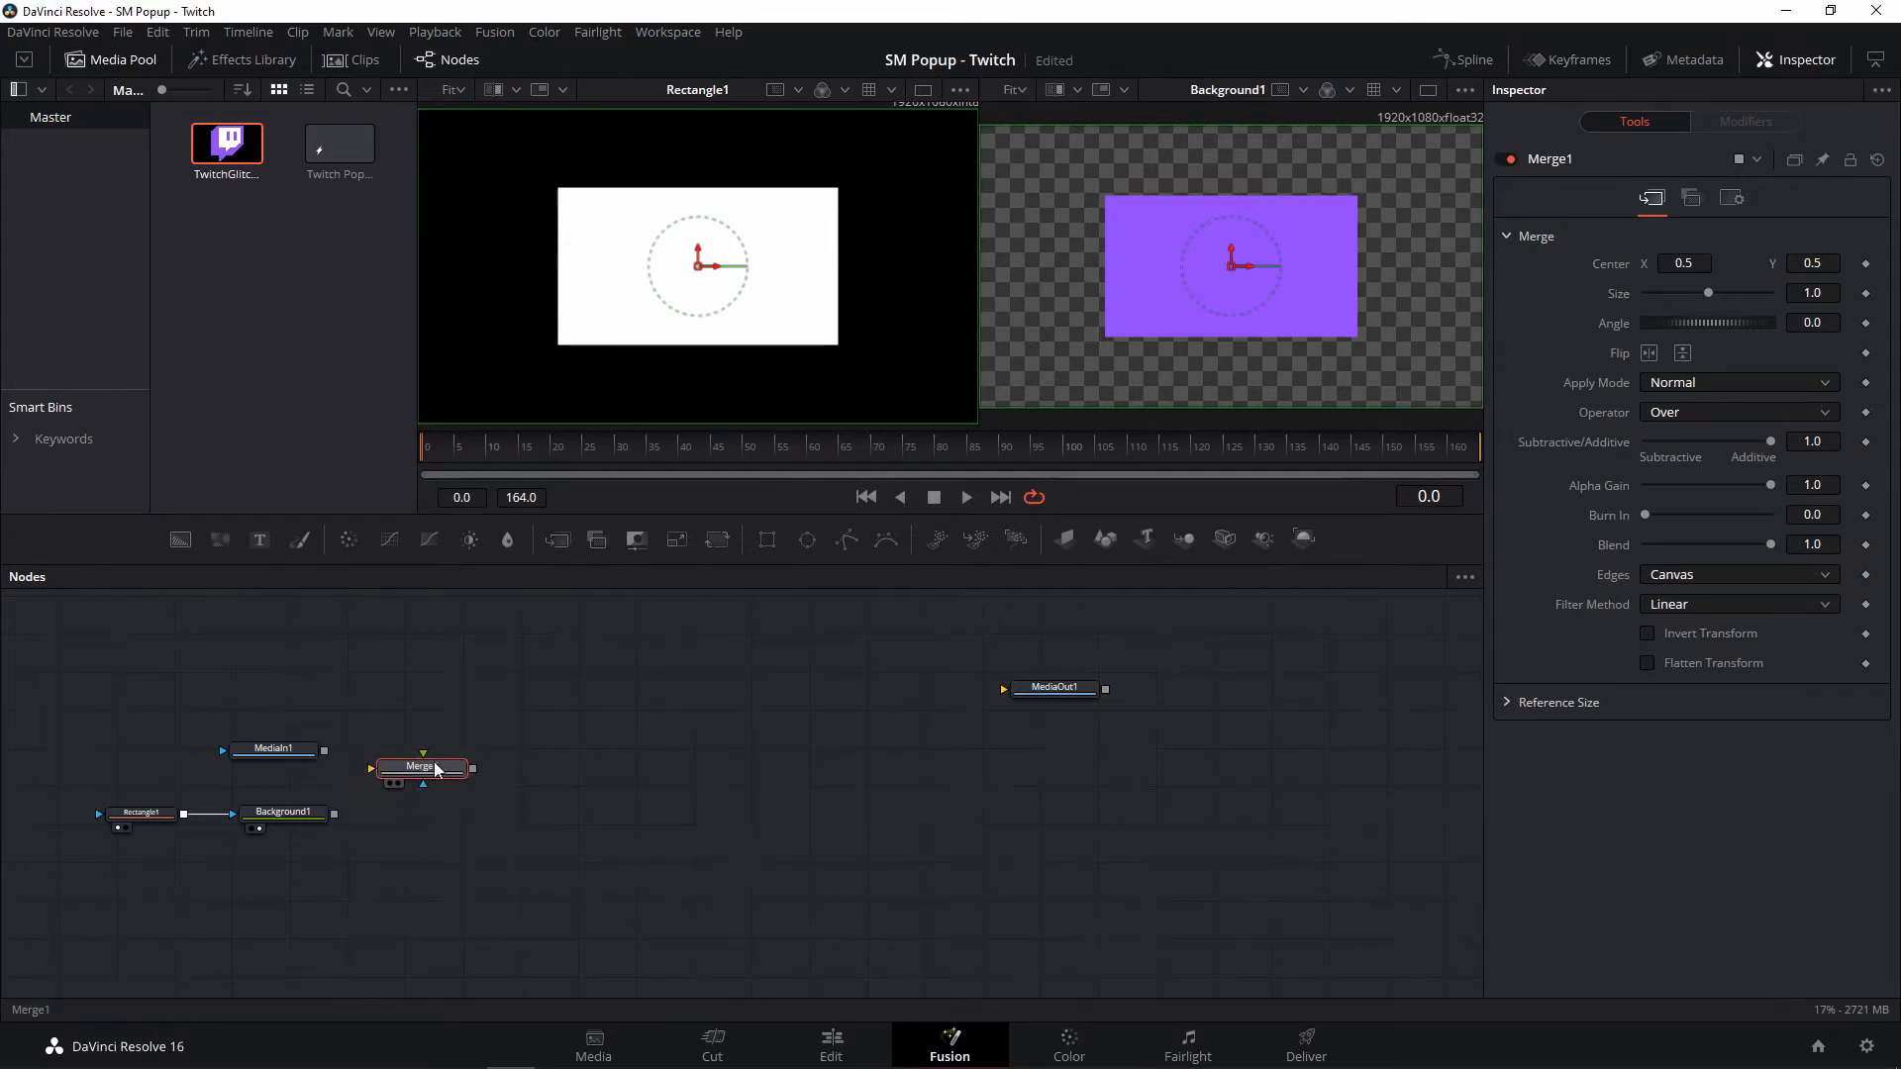
left_click_drag(316, 814, 425, 787)
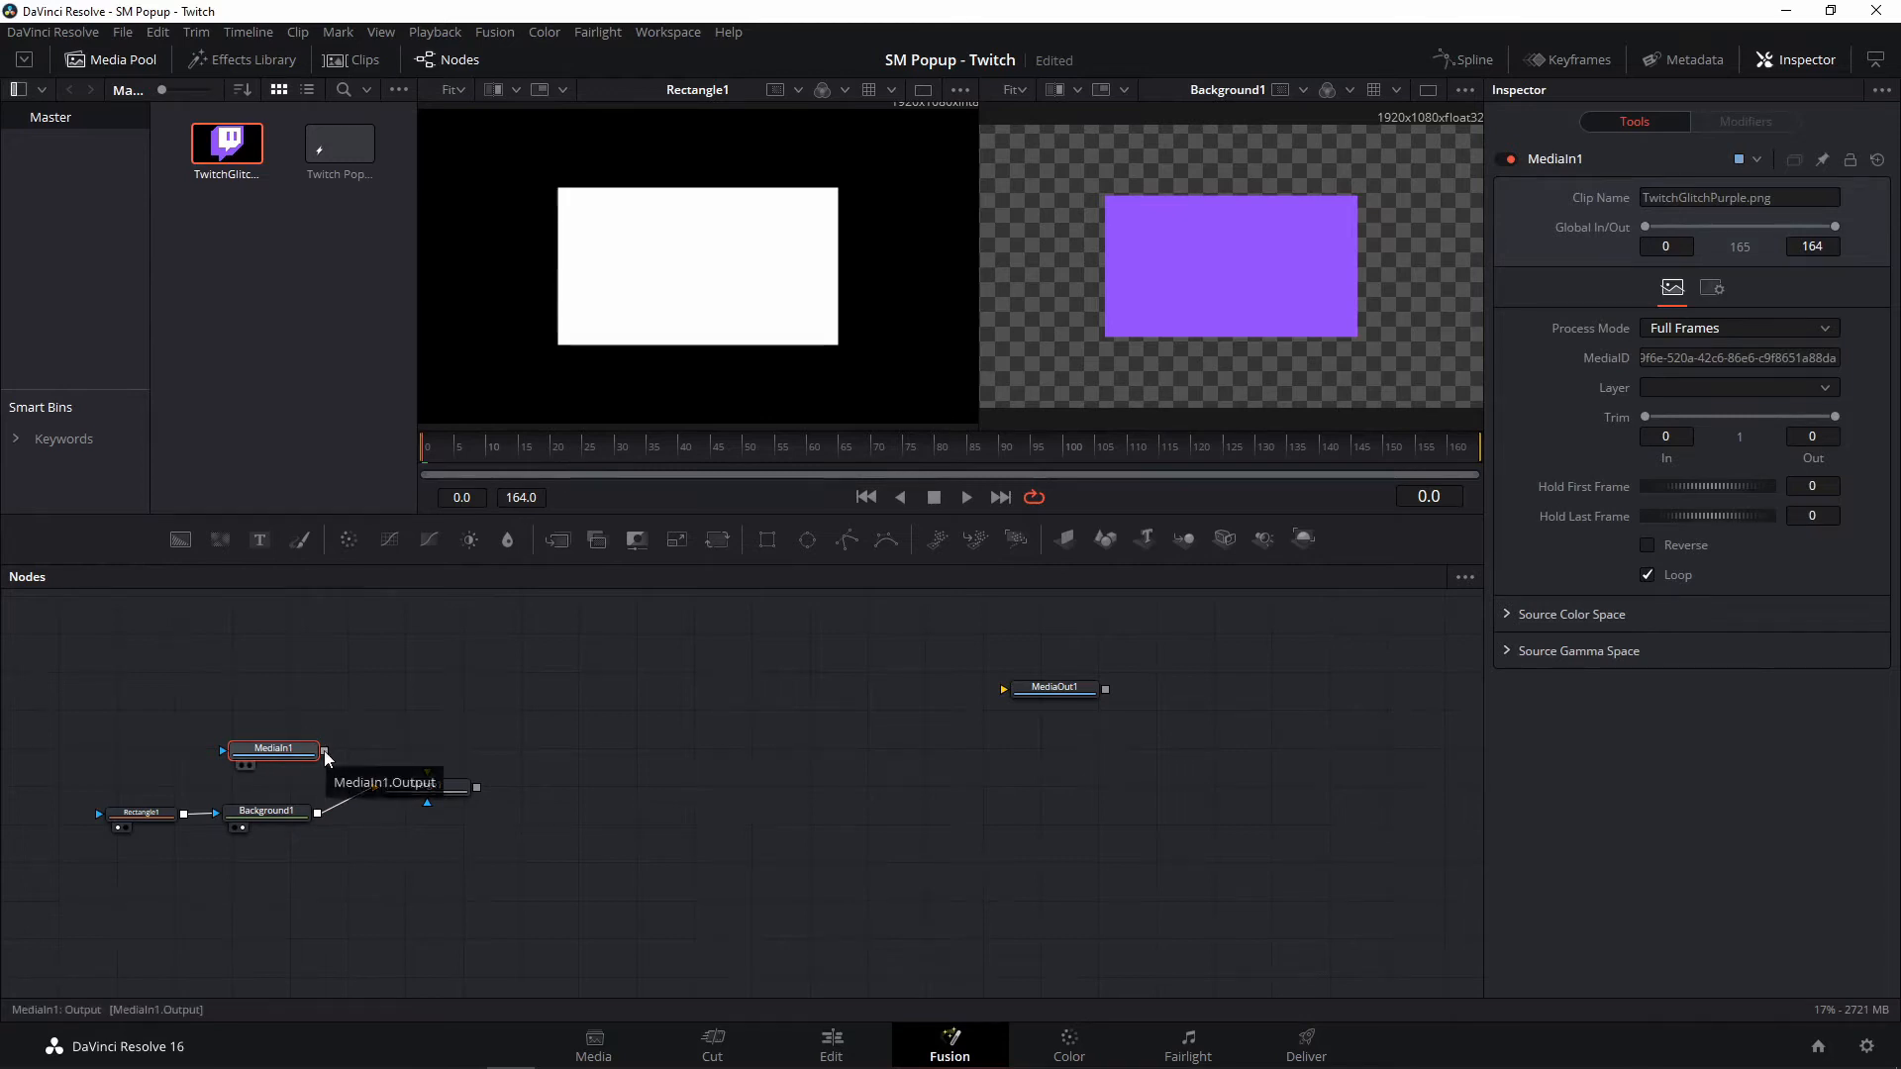
left_click_drag(324, 750, 431, 802)
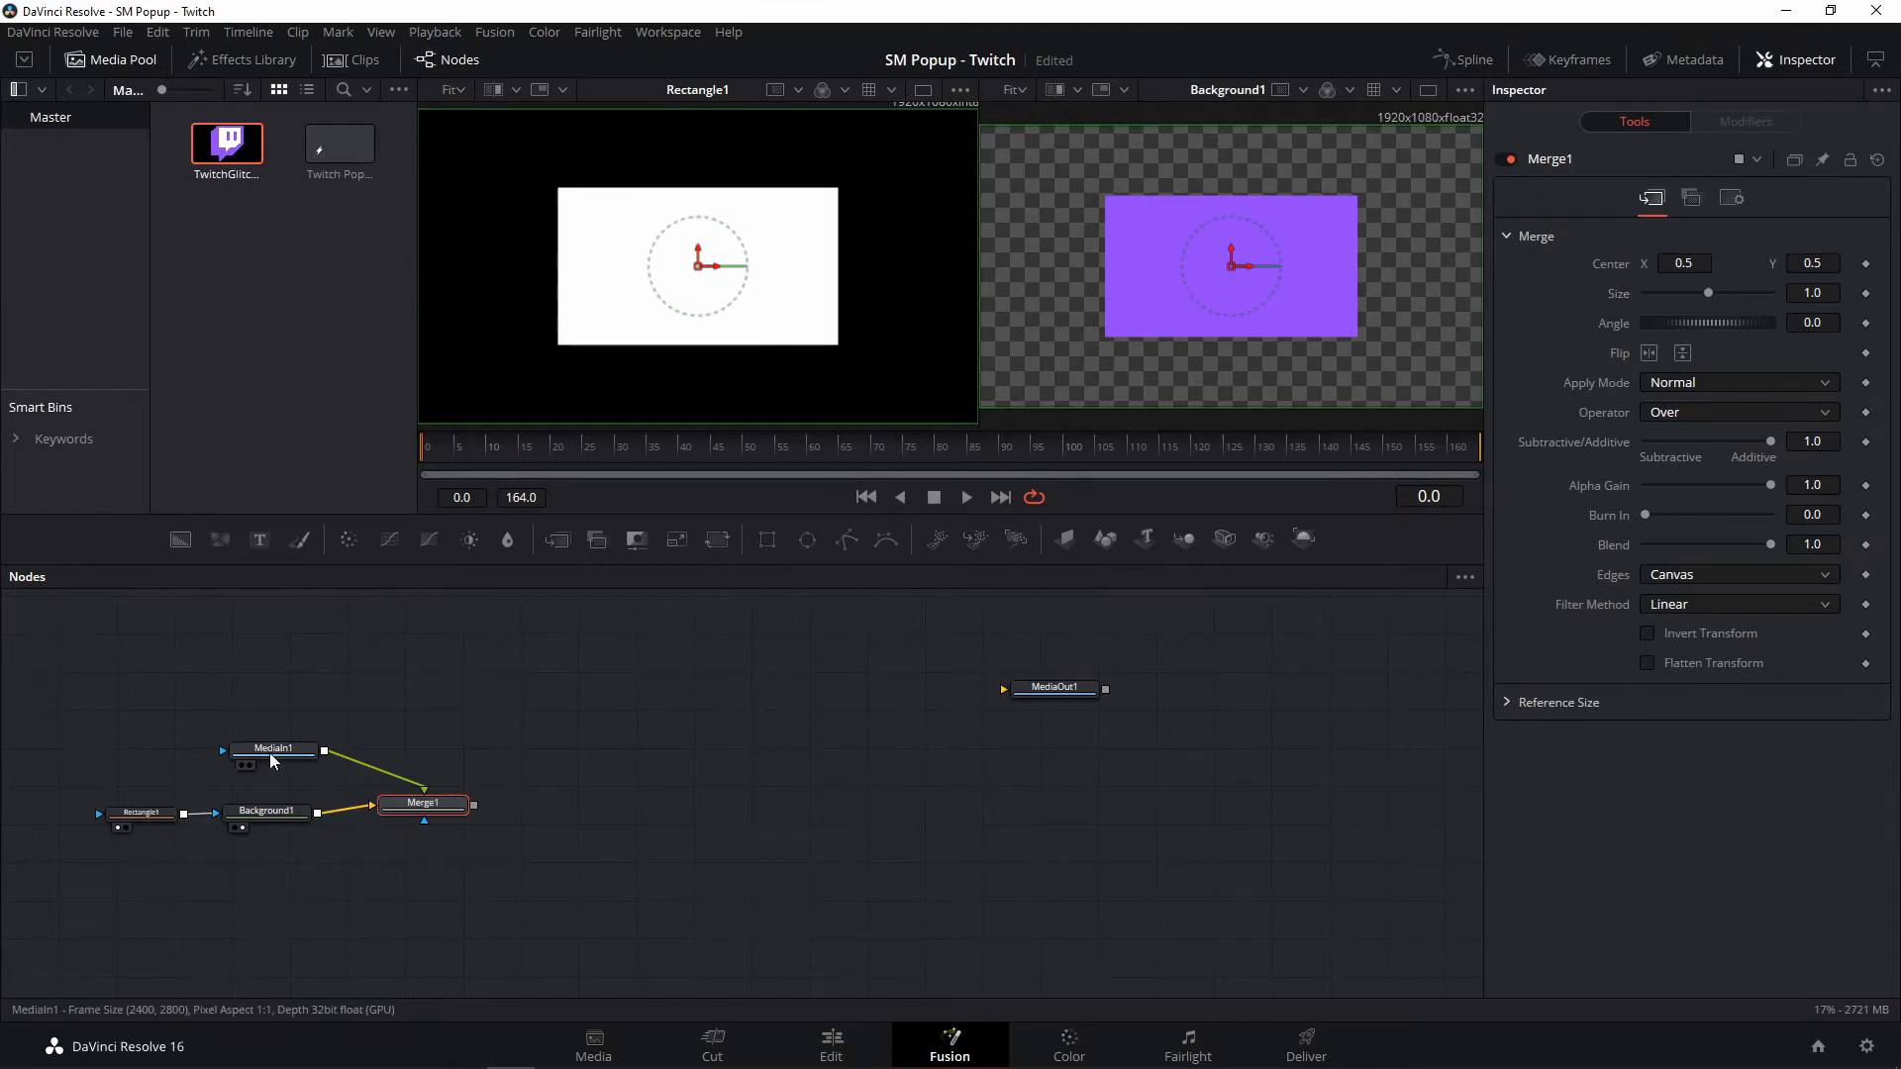
- Rename the Background1 node as PurpleBackground
left_click(266, 811)
key("F2")
type("Background")
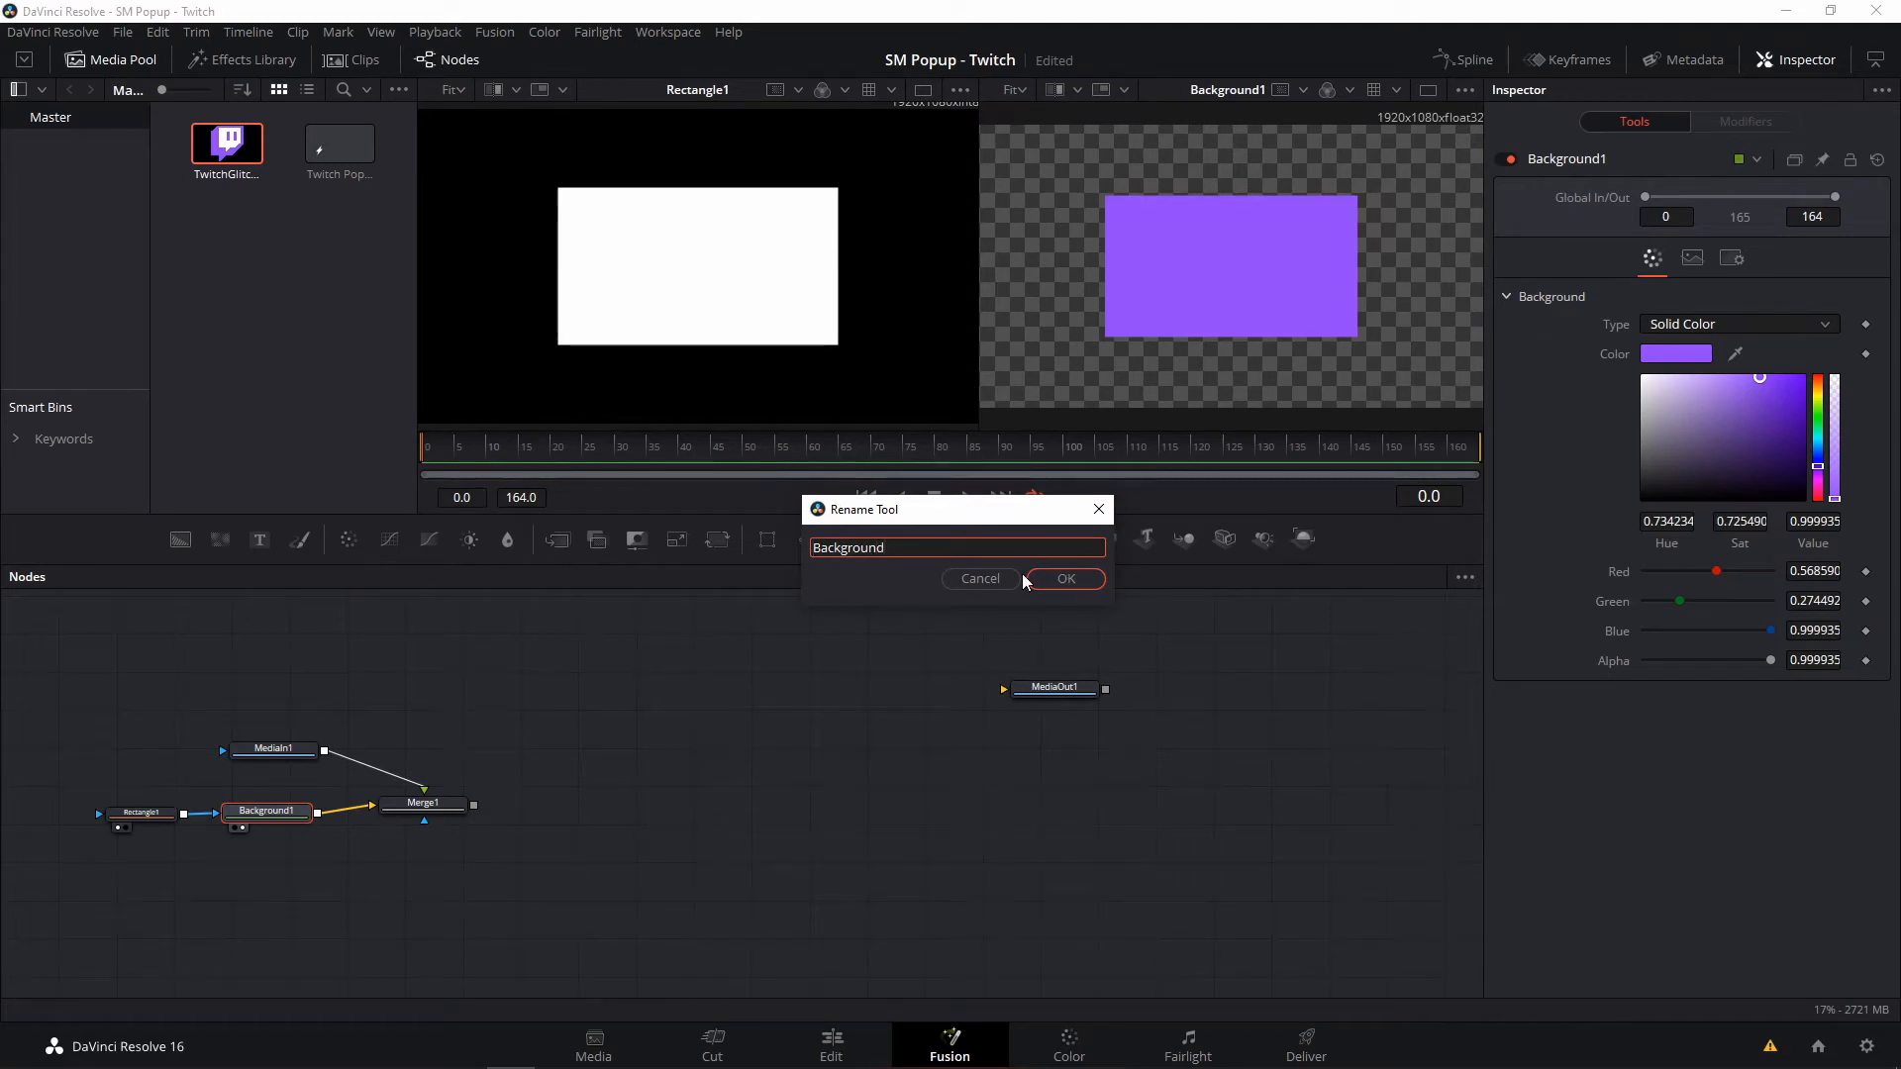
key("Home")
type("Purple")
key("Return")
- Rename the Rectangle1 node as RectangleMask
left_click(142, 813)
key("F2")
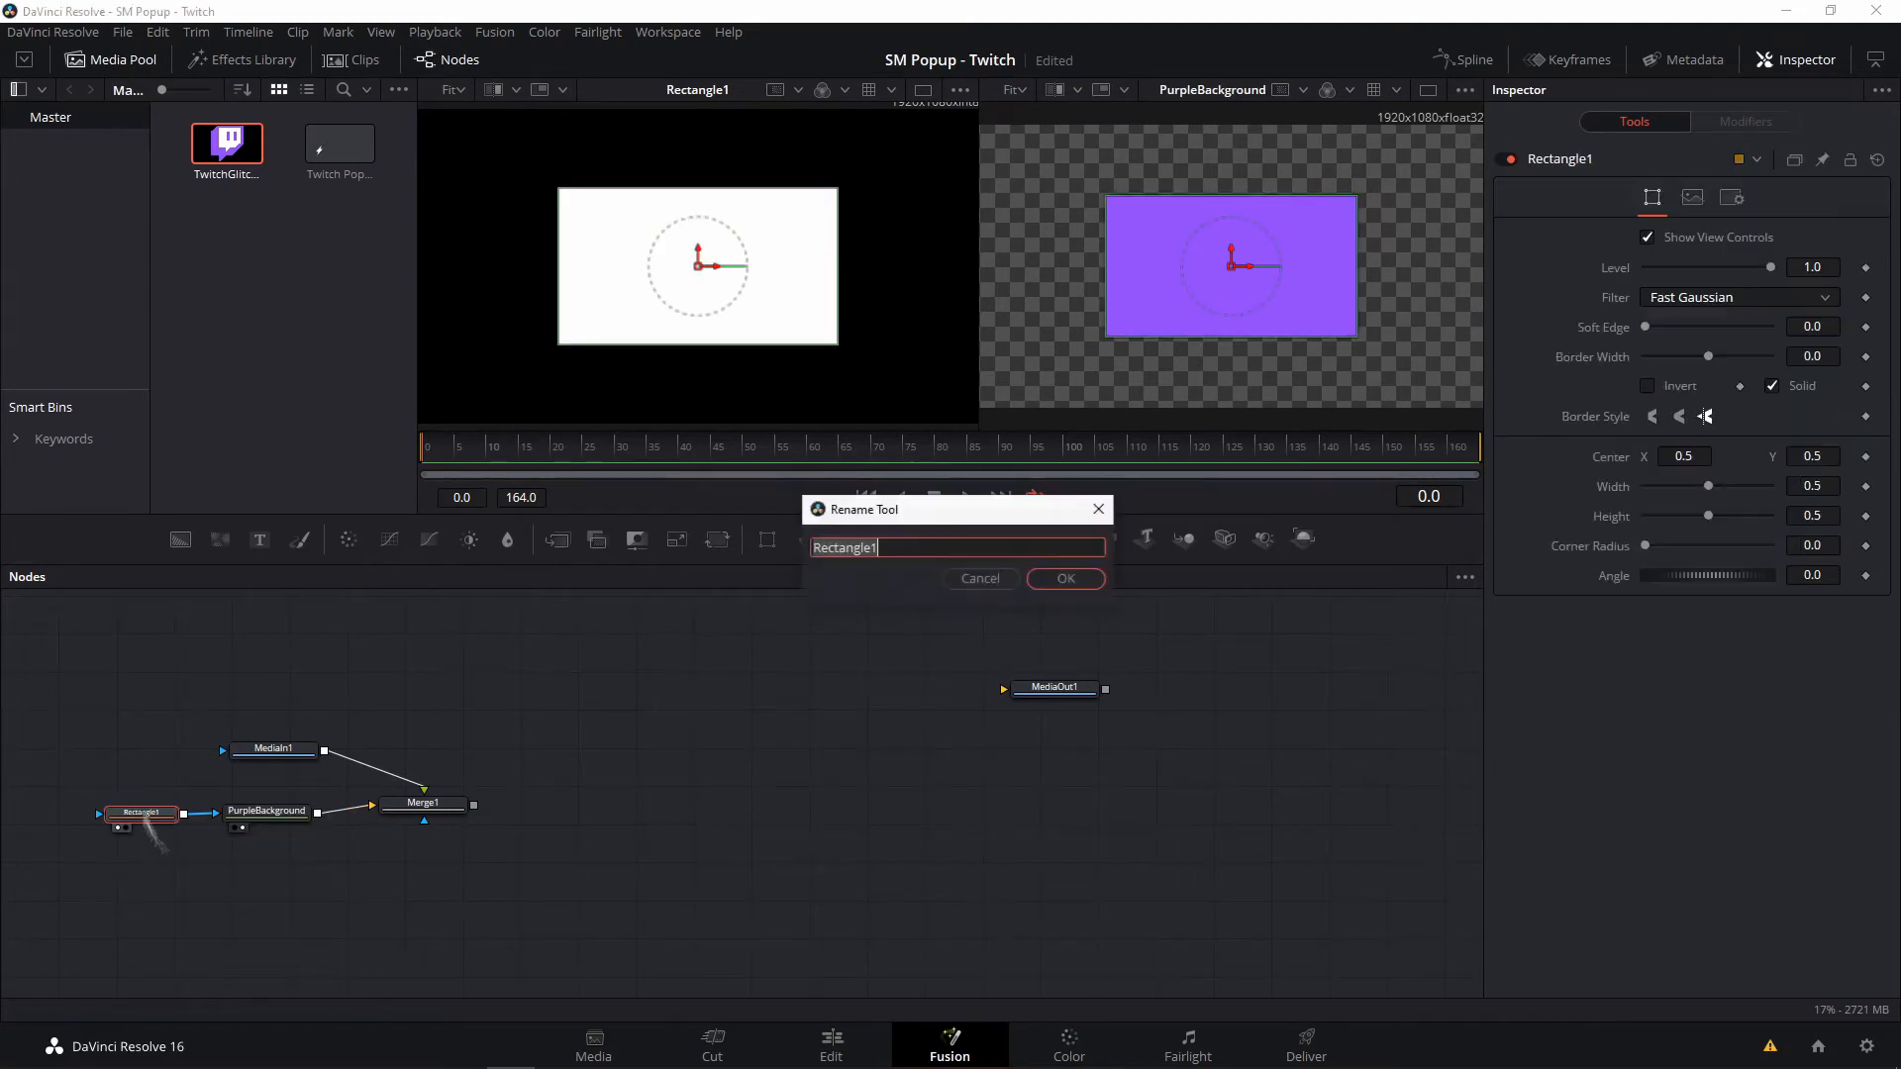
key("End")
key("BackSpace")
type("Mask")
key("Return")
- Disconnect MediaIn1 from Merge1's foreground input and line Merge1 up with the background branch
left_click(432, 807)
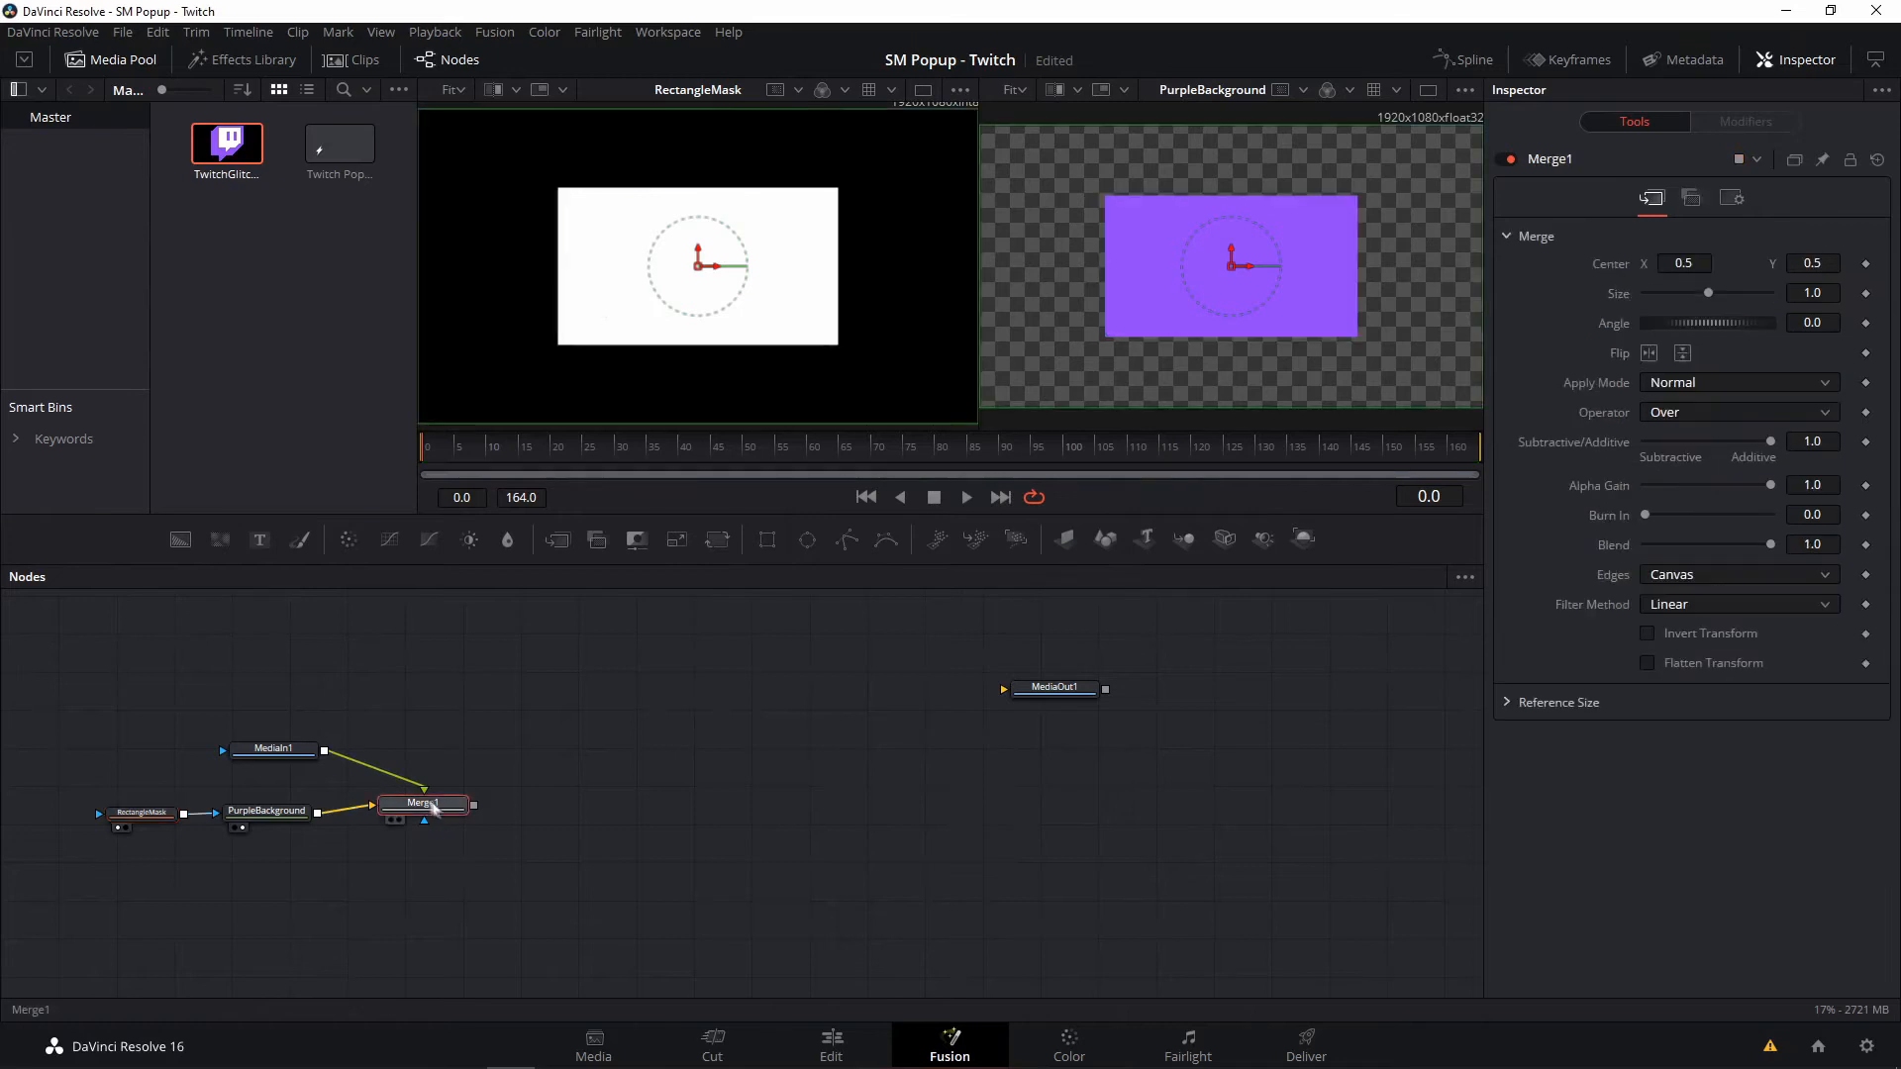
right_click(436, 801)
left_click(587, 901)
left_click_drag(424, 786, 442, 760)
left_click_drag(430, 809, 429, 816)
- Rename the Merge1 node as Backgroundtext
right_click(426, 813)
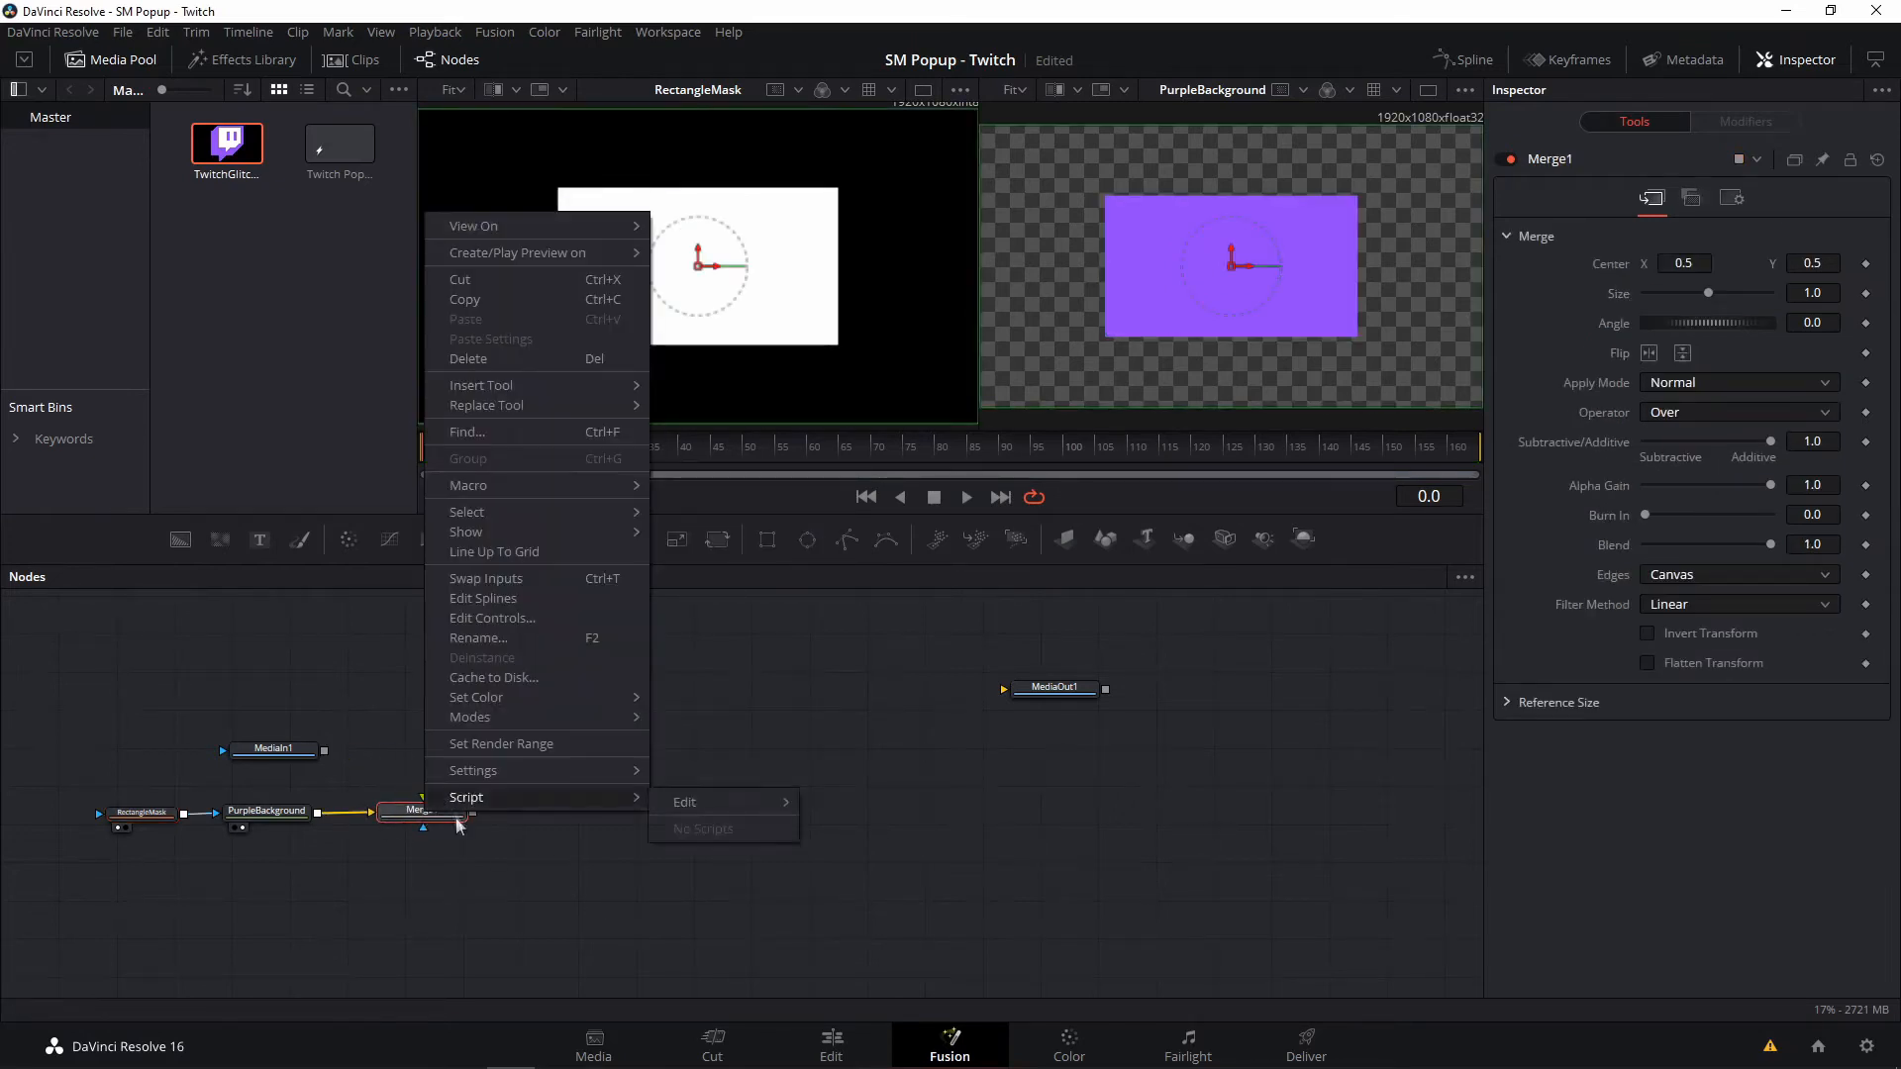
left_click(478, 638)
type("Bac")
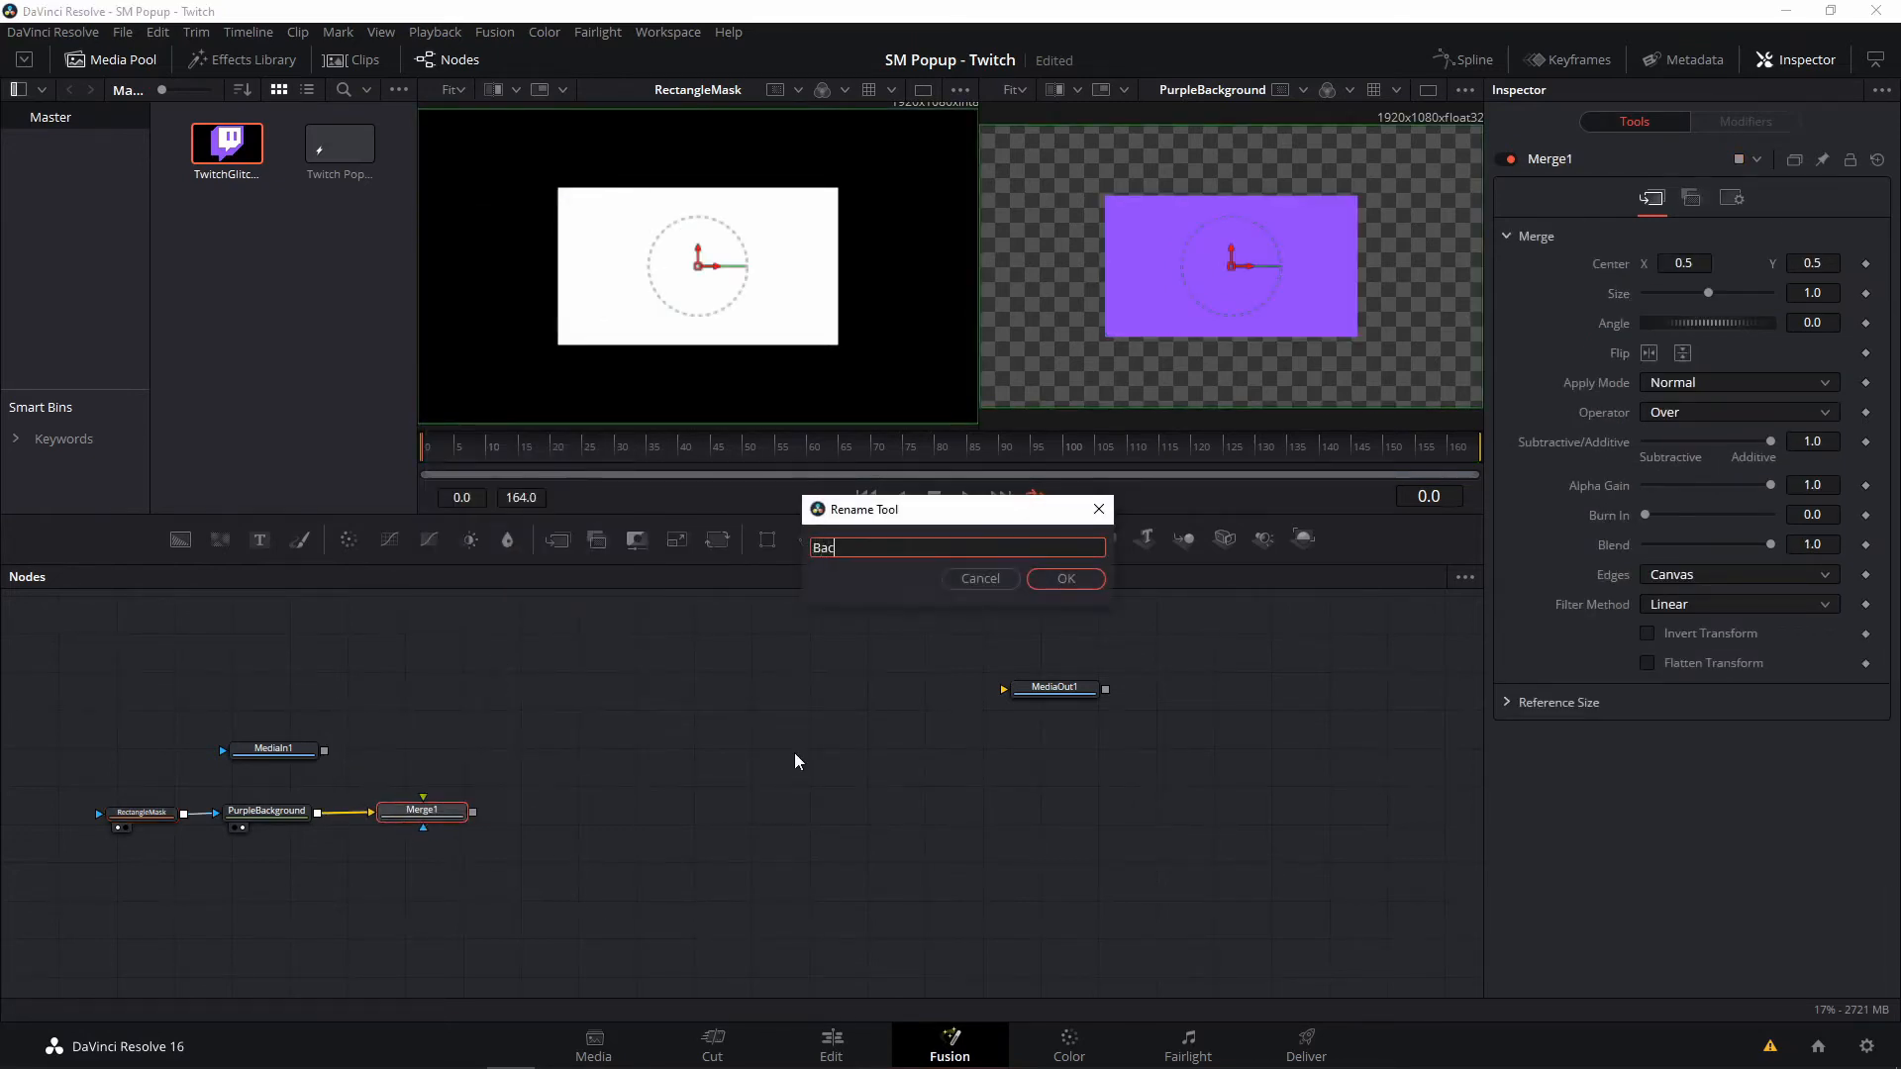
type("kground to Tex")
key("BackSpace")
key("BackSpace")
key("BackSpace")
key("BackSpace")
key("BackSpace")
key("BackSpace")
key("BackSpace")
type("text")
key("Return")
- Move MediaIn1 well above the Backgroundtext merge and rename it TwitchIcon
left_click_drag(273, 749, 414, 667)
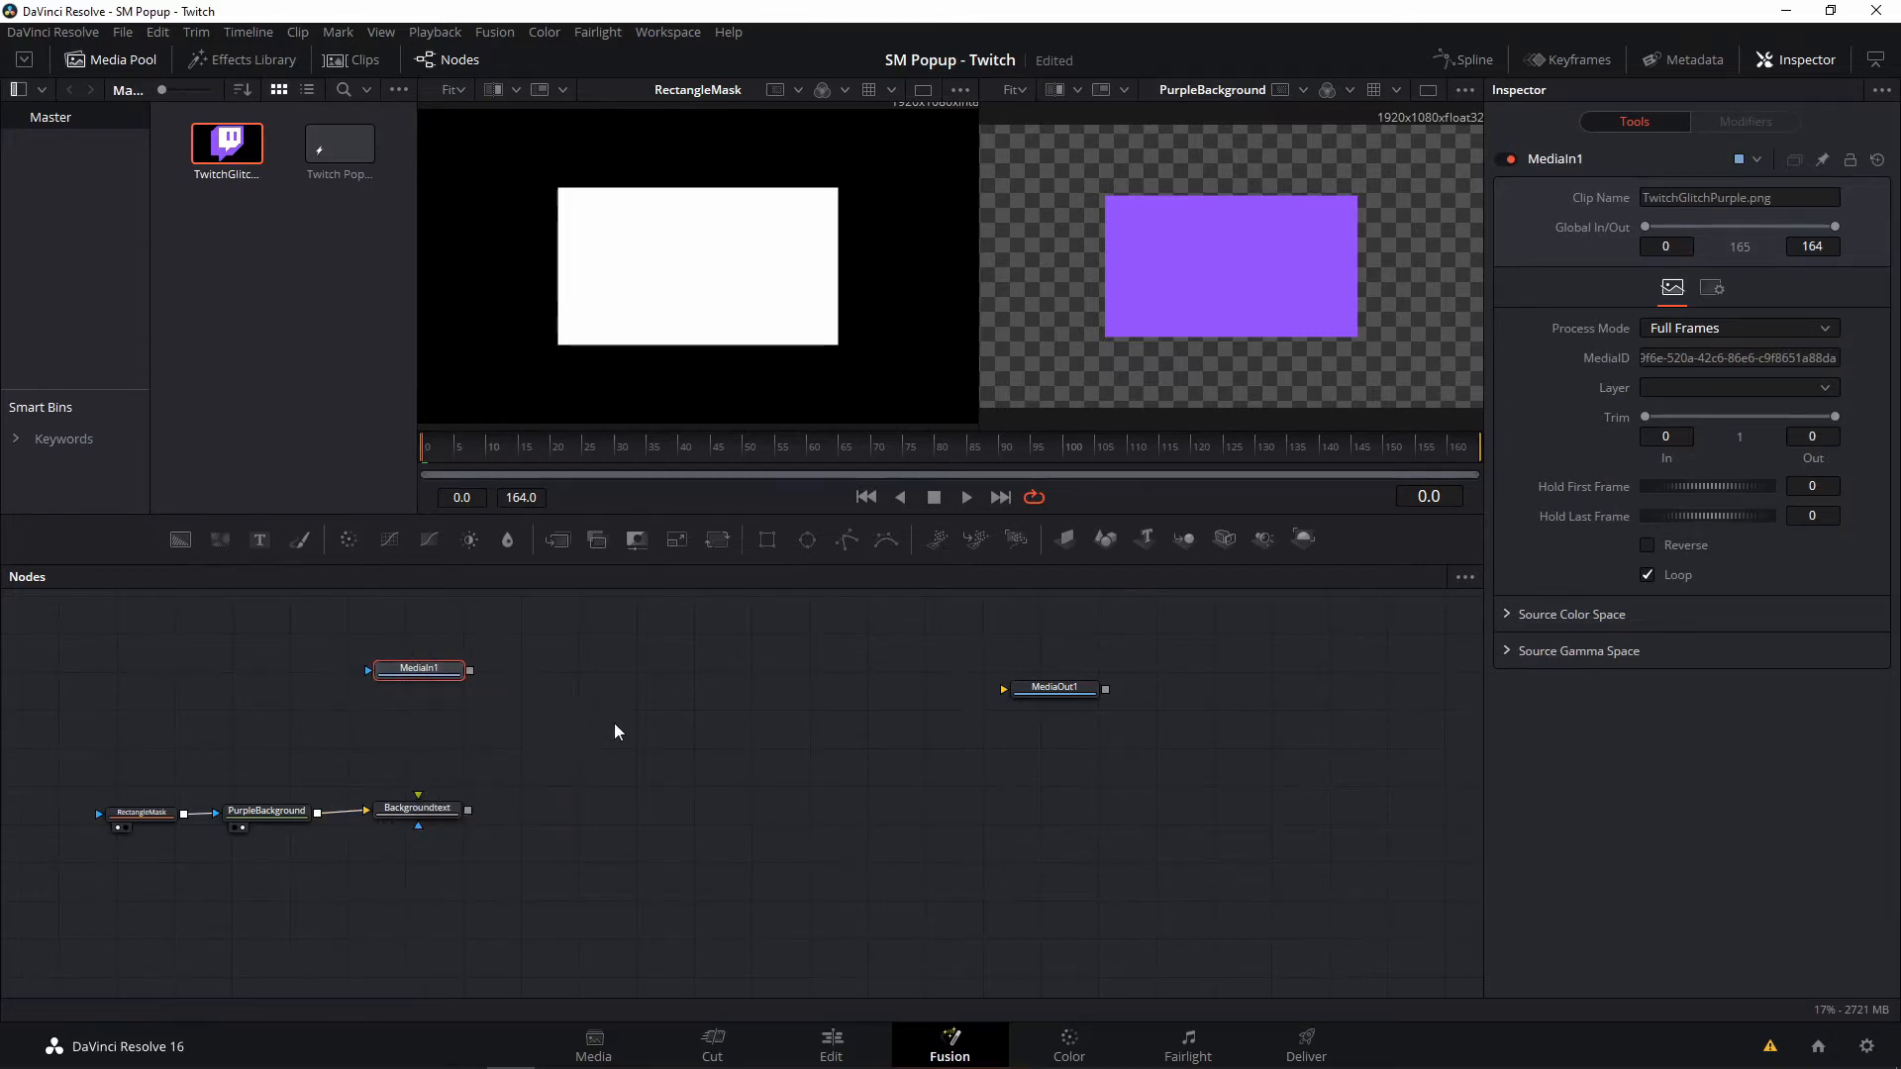
right_click(424, 669)
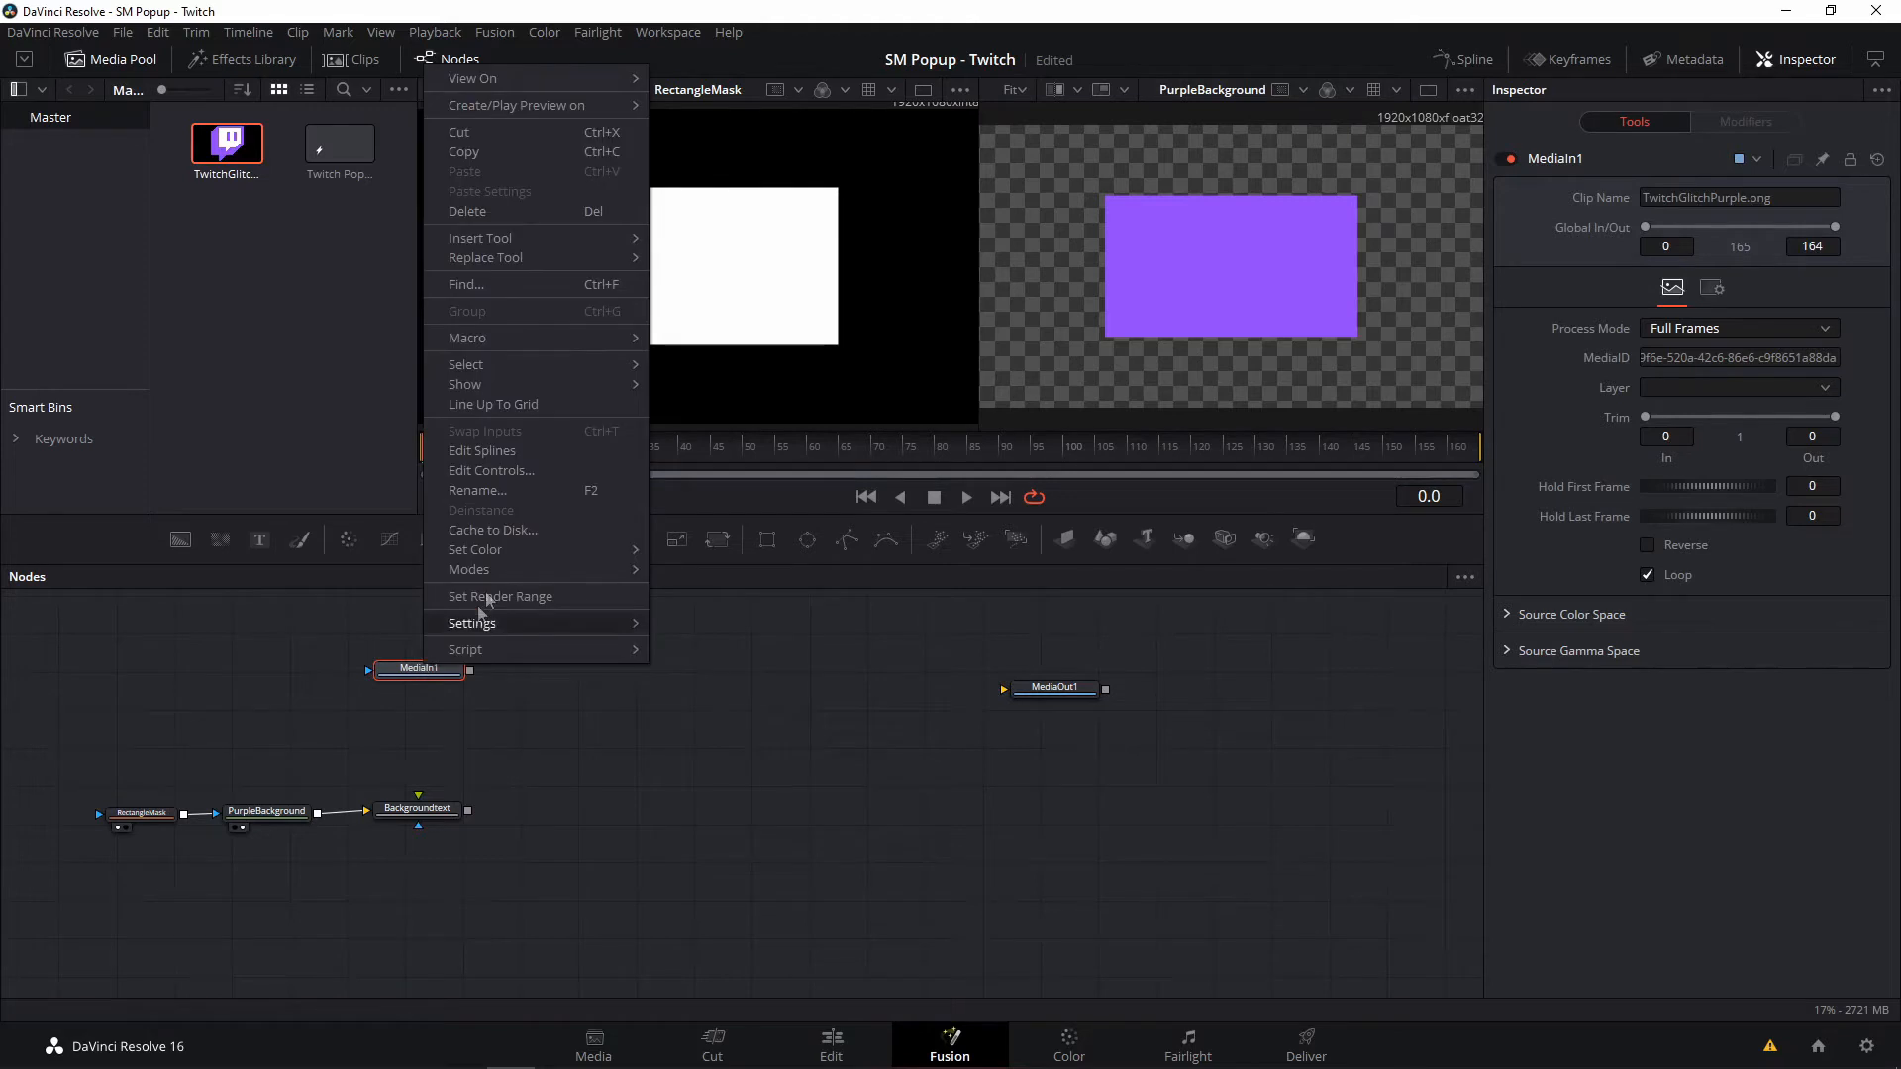
left_click(513, 492)
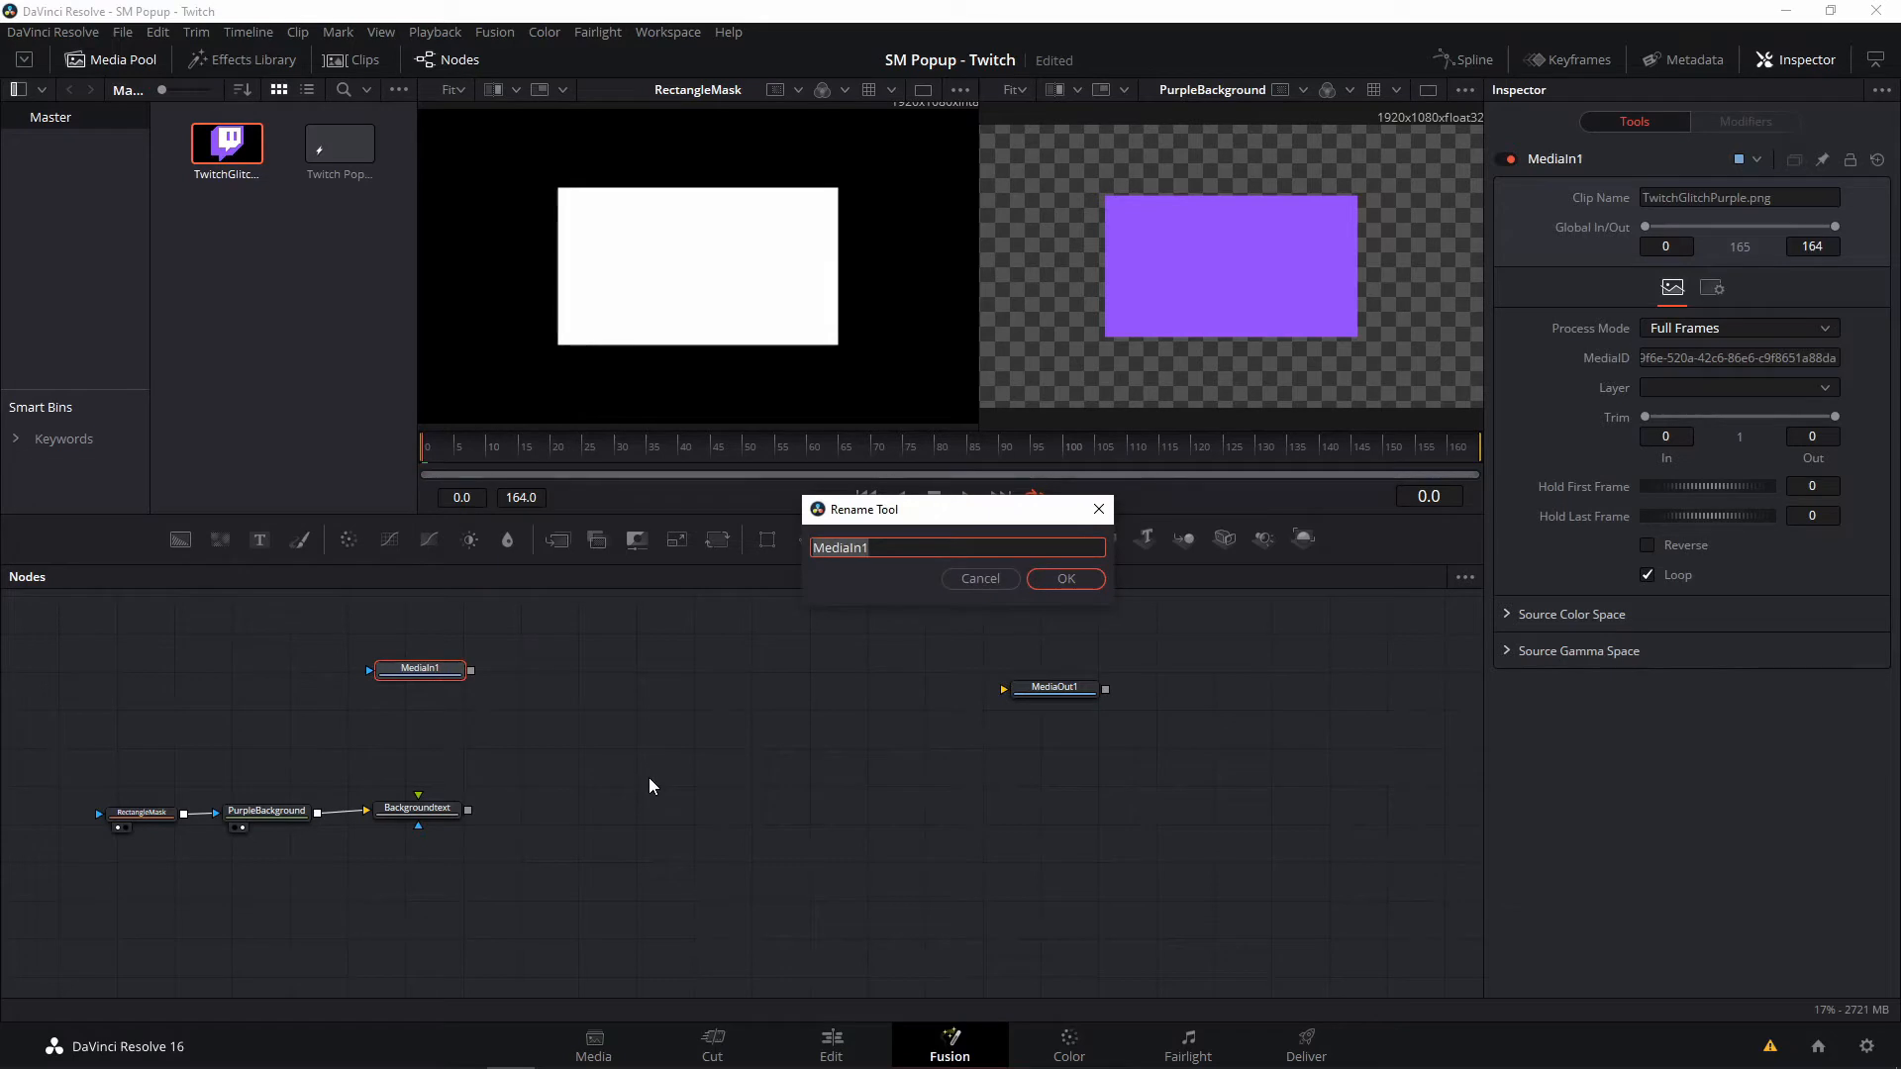
type("Twithc")
key("BackSpace")
key("BackSpace")
type("ch")
key("Return")
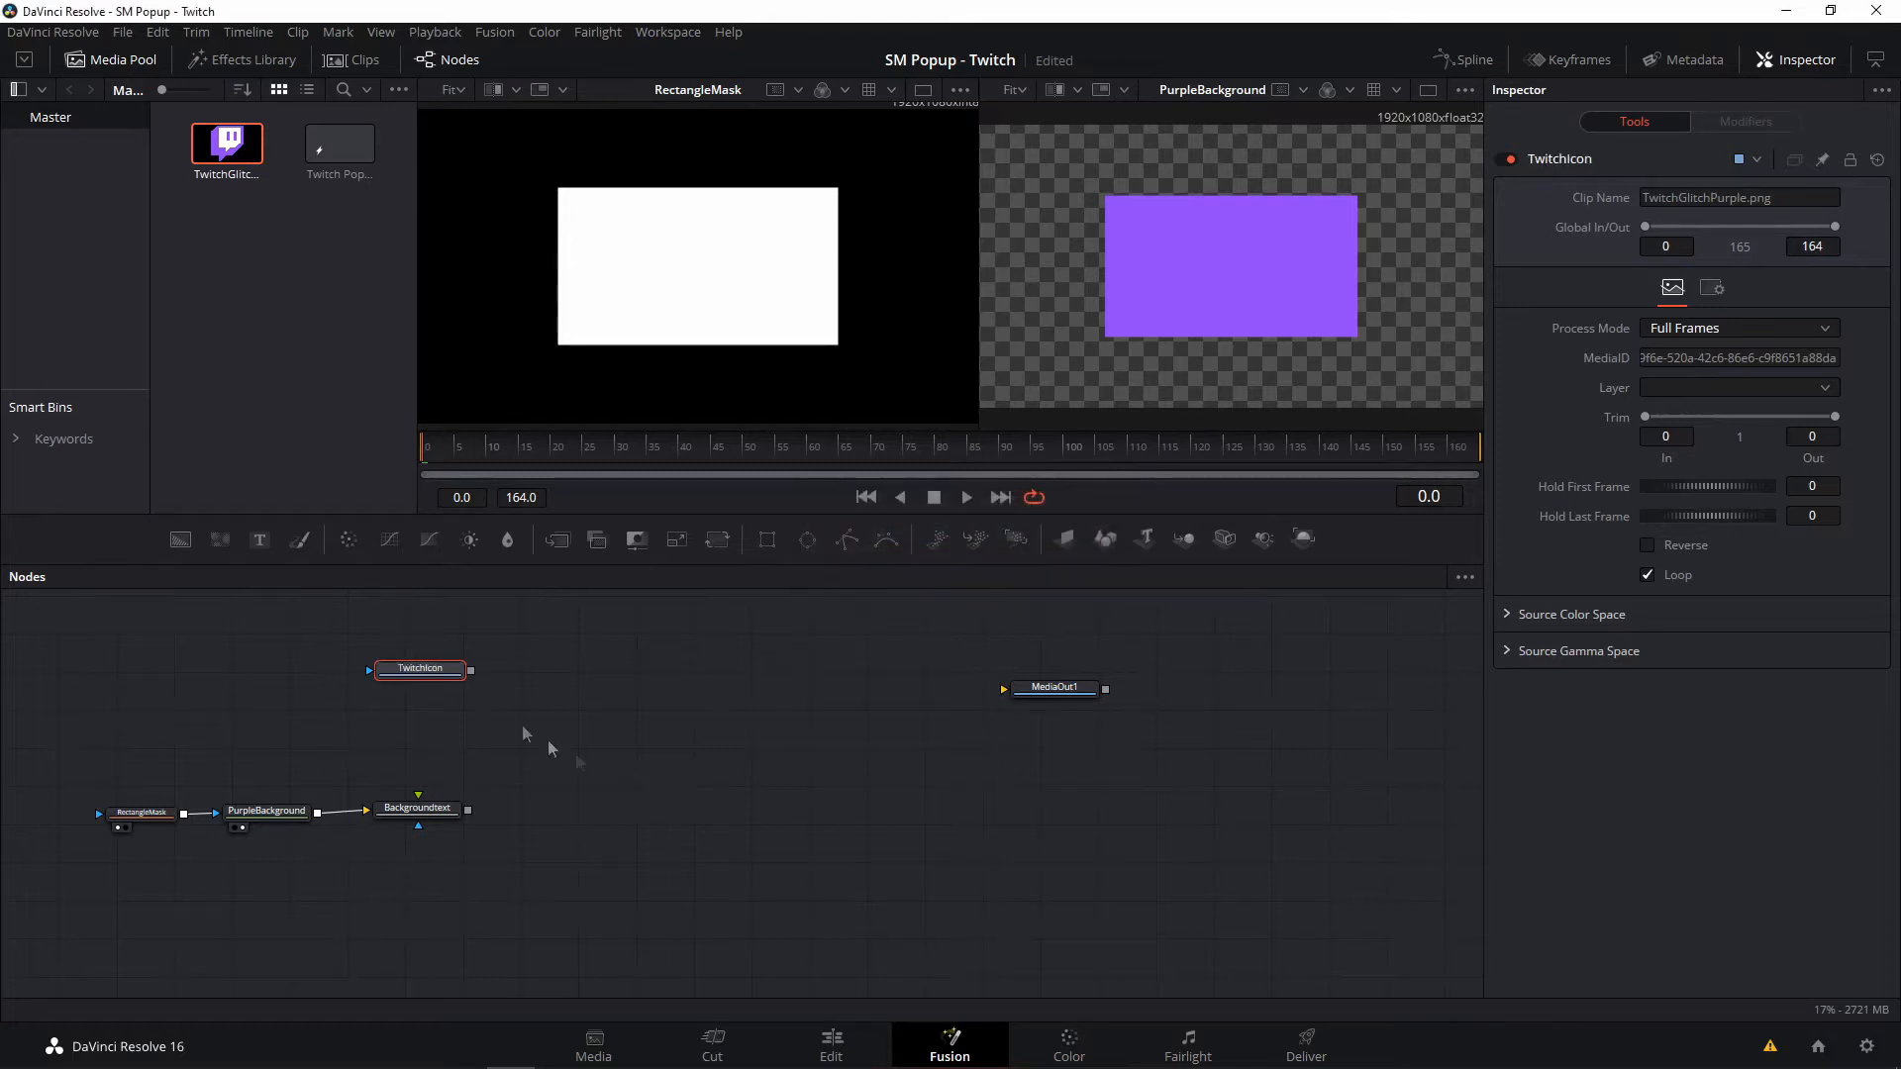
- Tidy the node graph by shifting TwitchIcon slightly down and raising Backgroundtext and PurpleBackground
mouse_move(412, 675)
left_mouse_down()
mouse_move(398, 694)
mouse_move(420, 694)
left_mouse_up()
left_click_drag(428, 823, 462, 782)
left_click(263, 808)
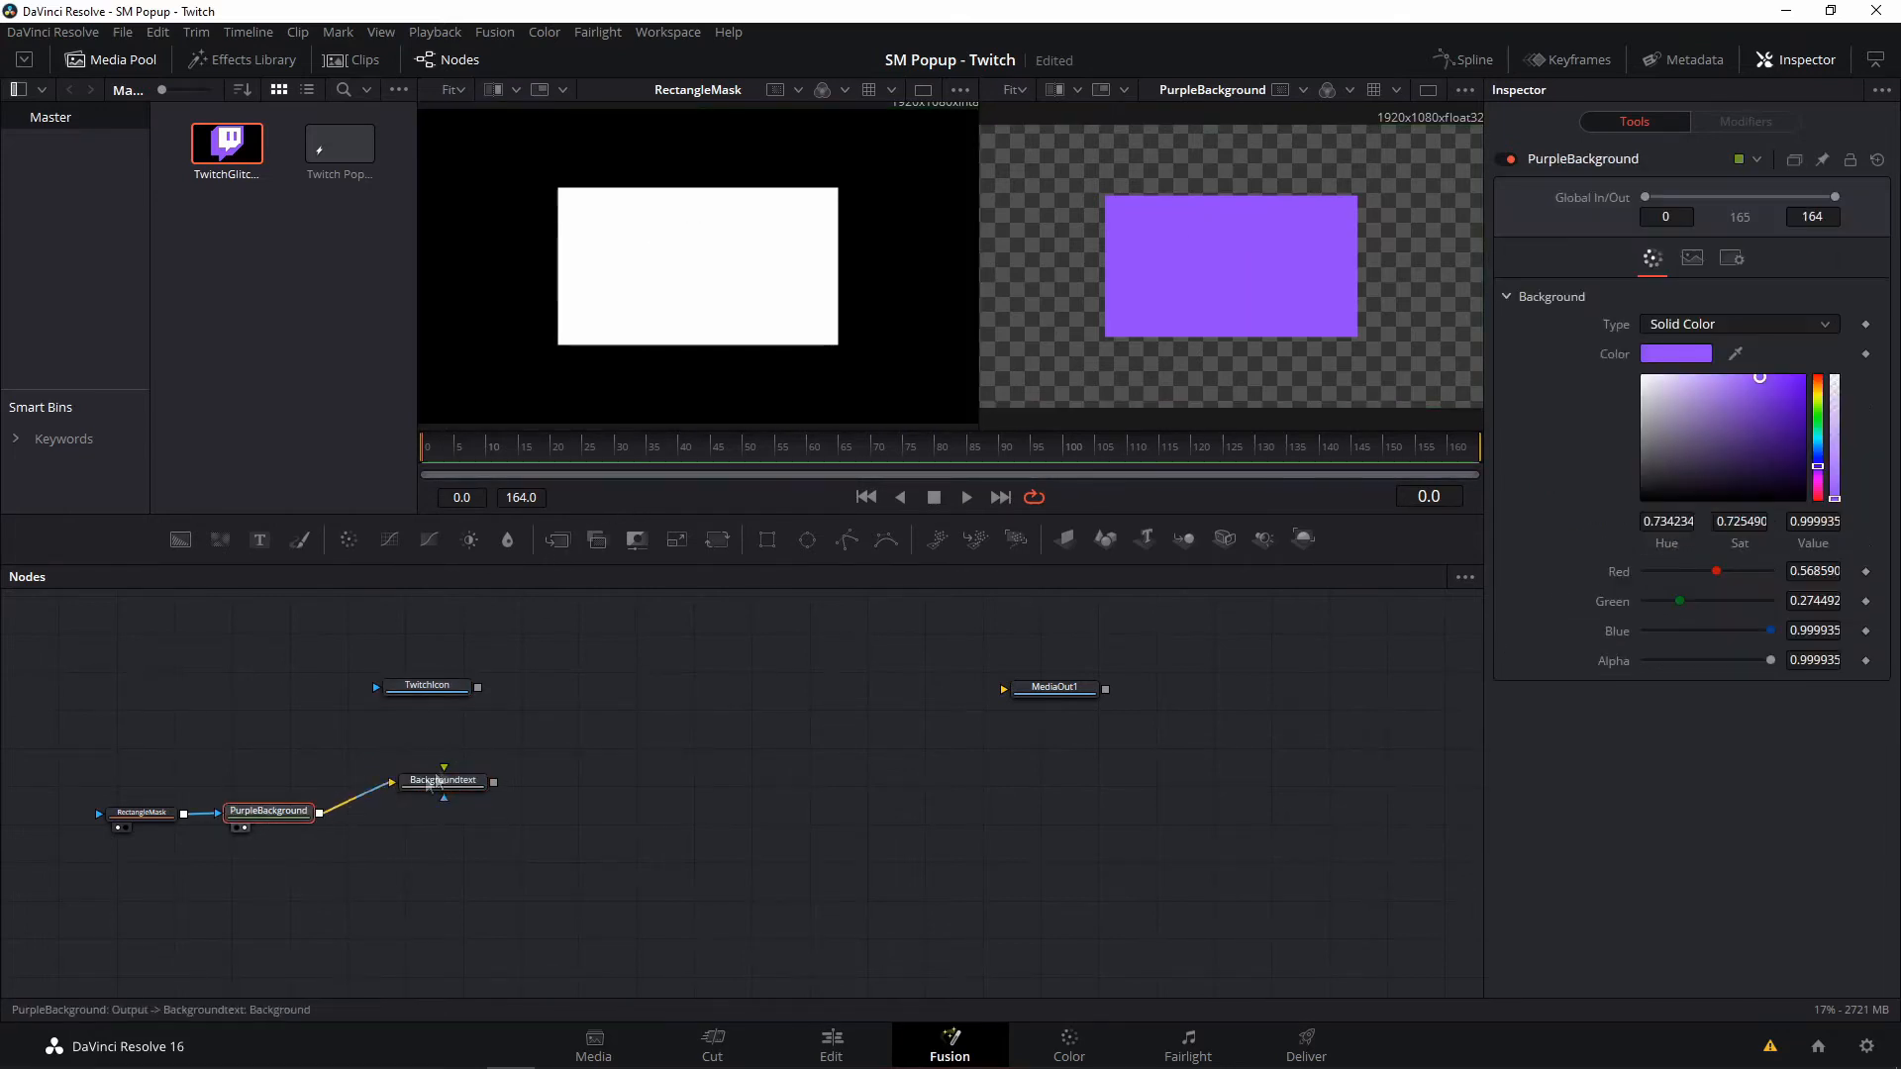
left_click(442, 780)
left_click(144, 810)
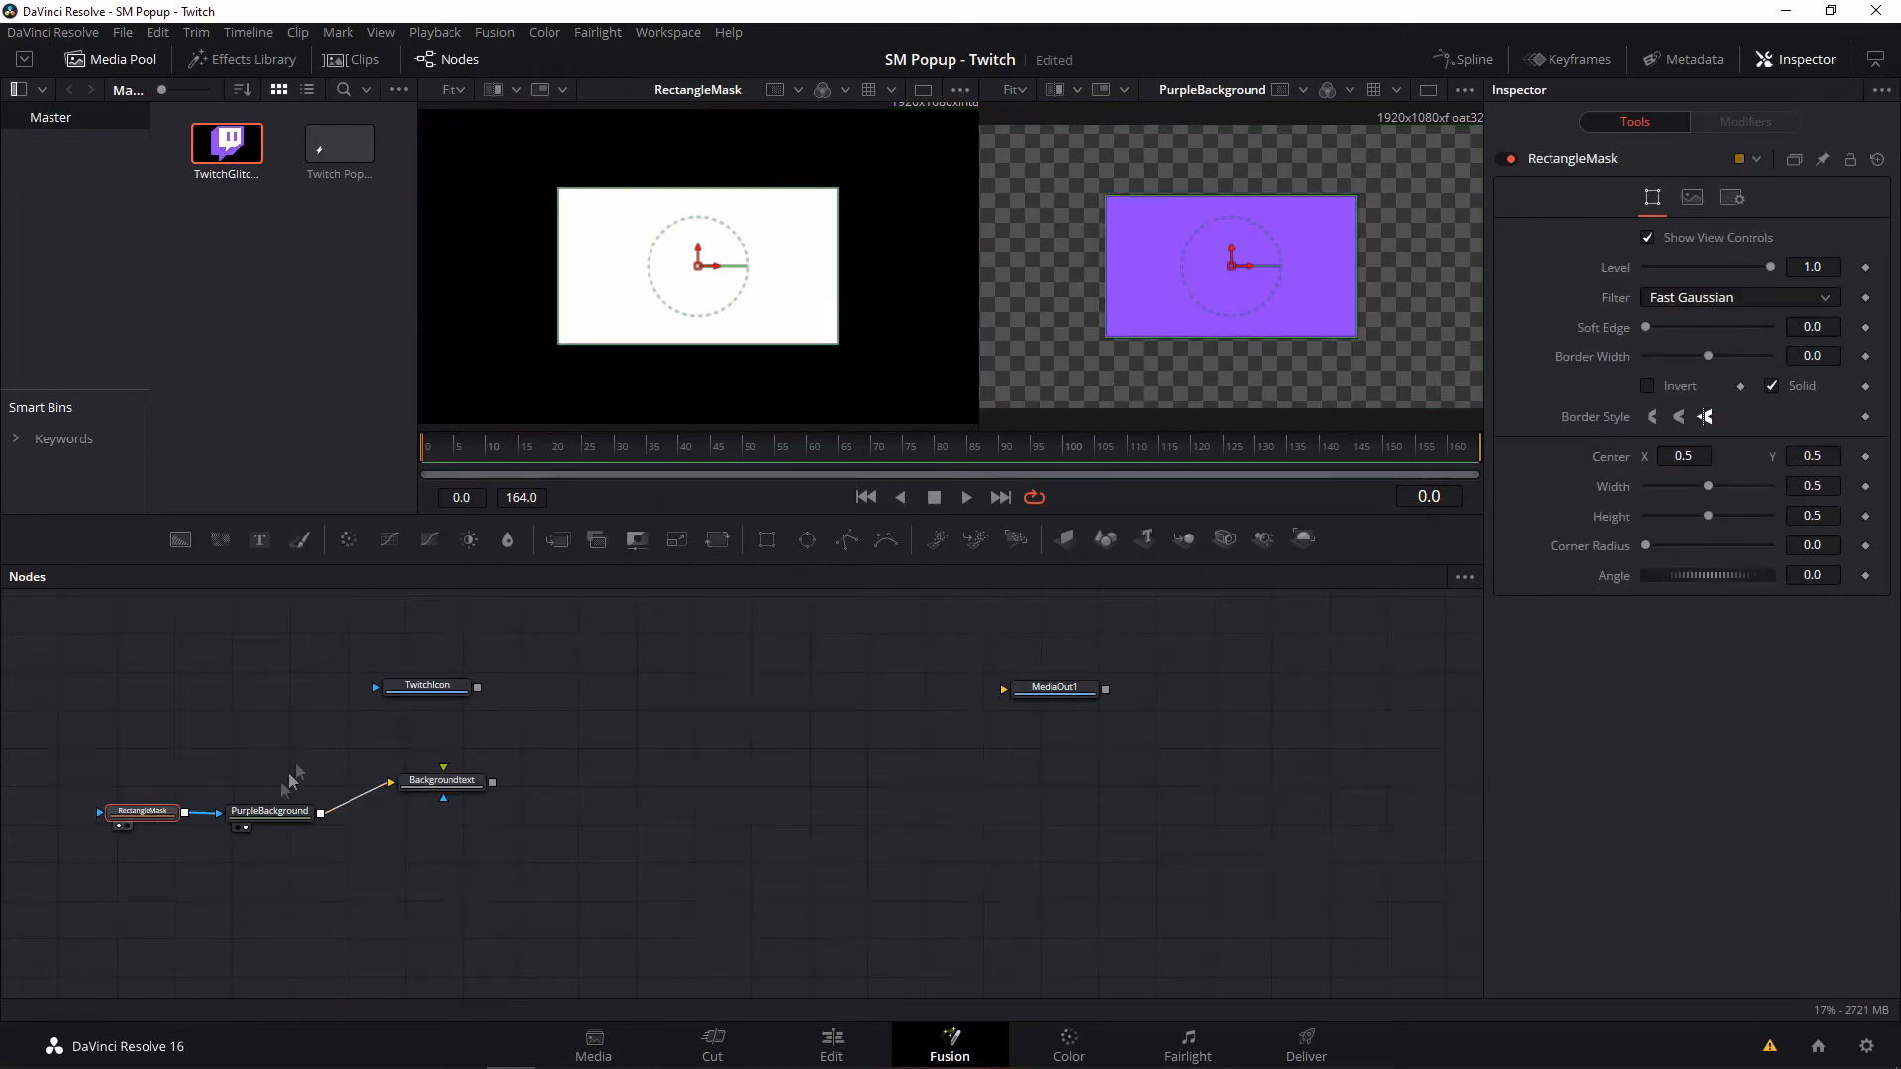
left_click_drag(250, 819, 245, 816)
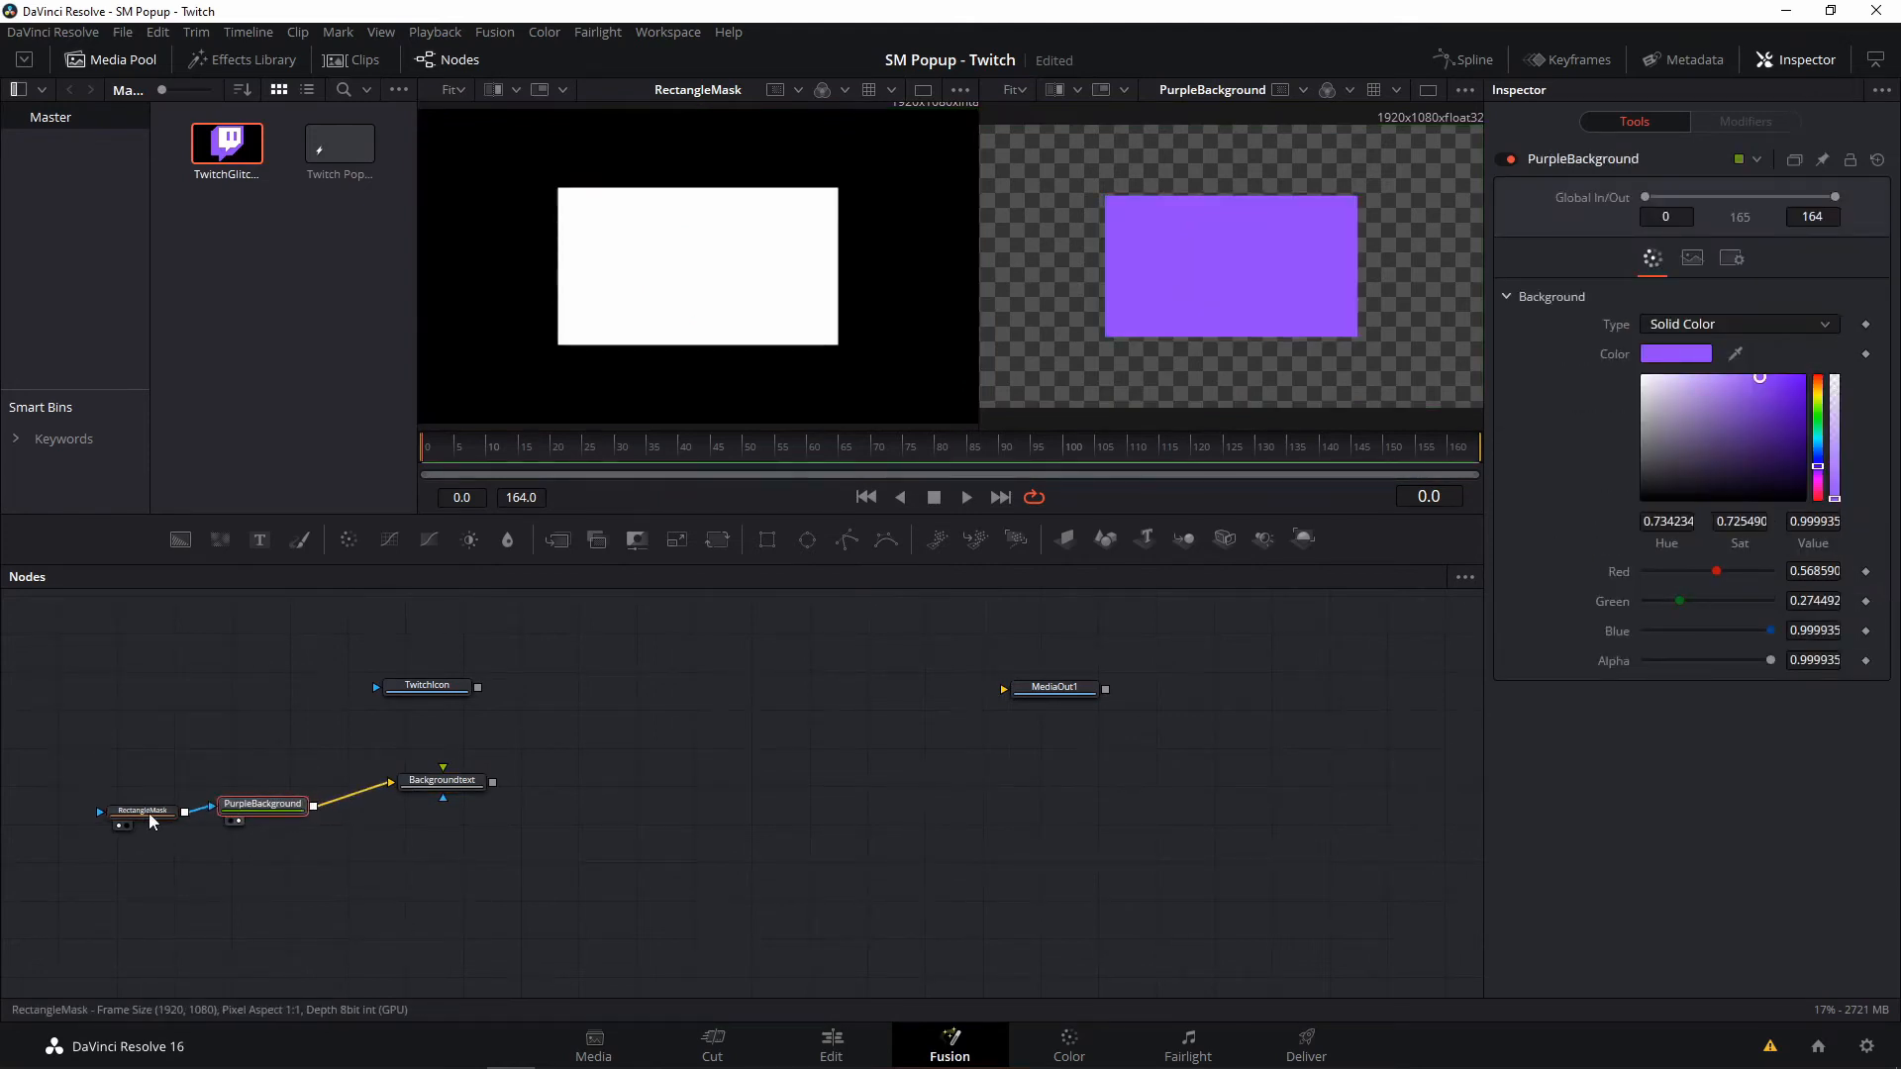
- Reduce RectangleMask to a small lower-right bar centered at X 0.753438, Y 0.111888, about 0.24 wide and 0.11 high
left_click(147, 812)
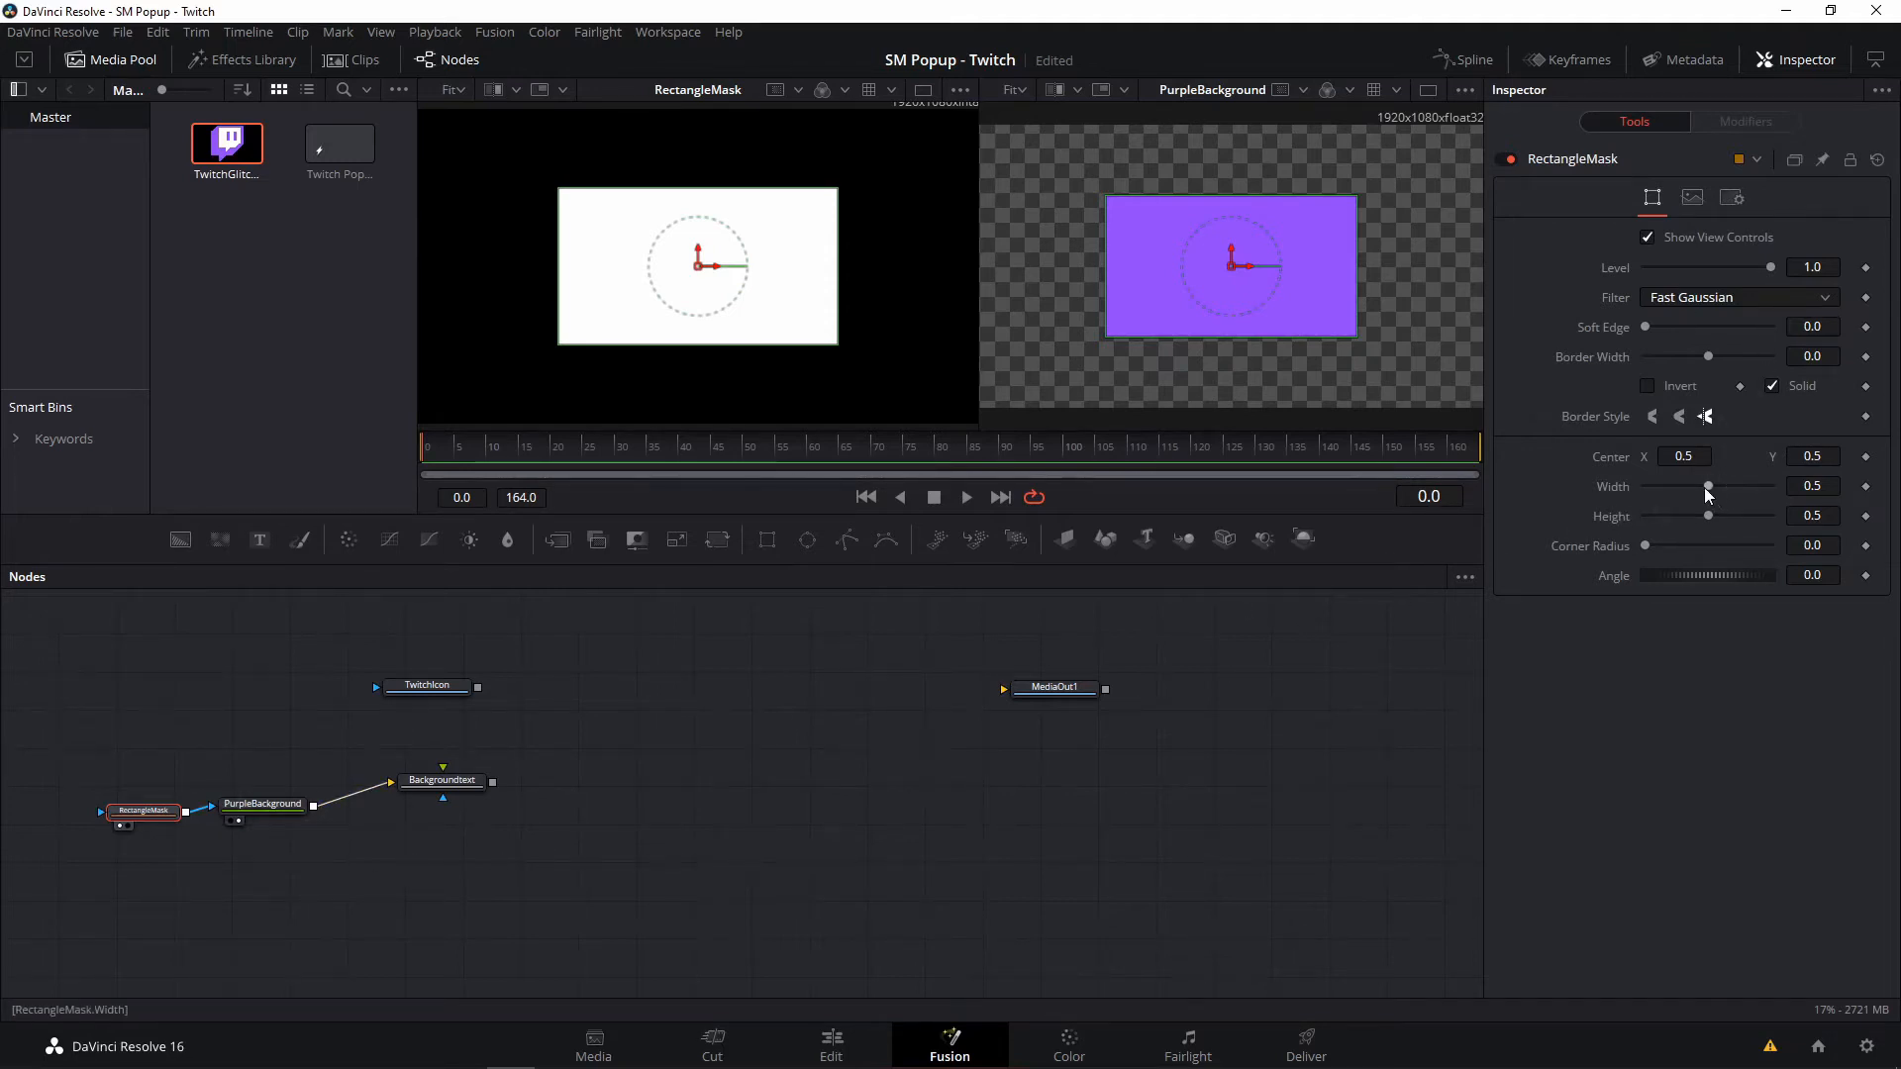
left_click_drag(1707, 491, 1701, 503)
left_click_drag(1705, 515, 1664, 521)
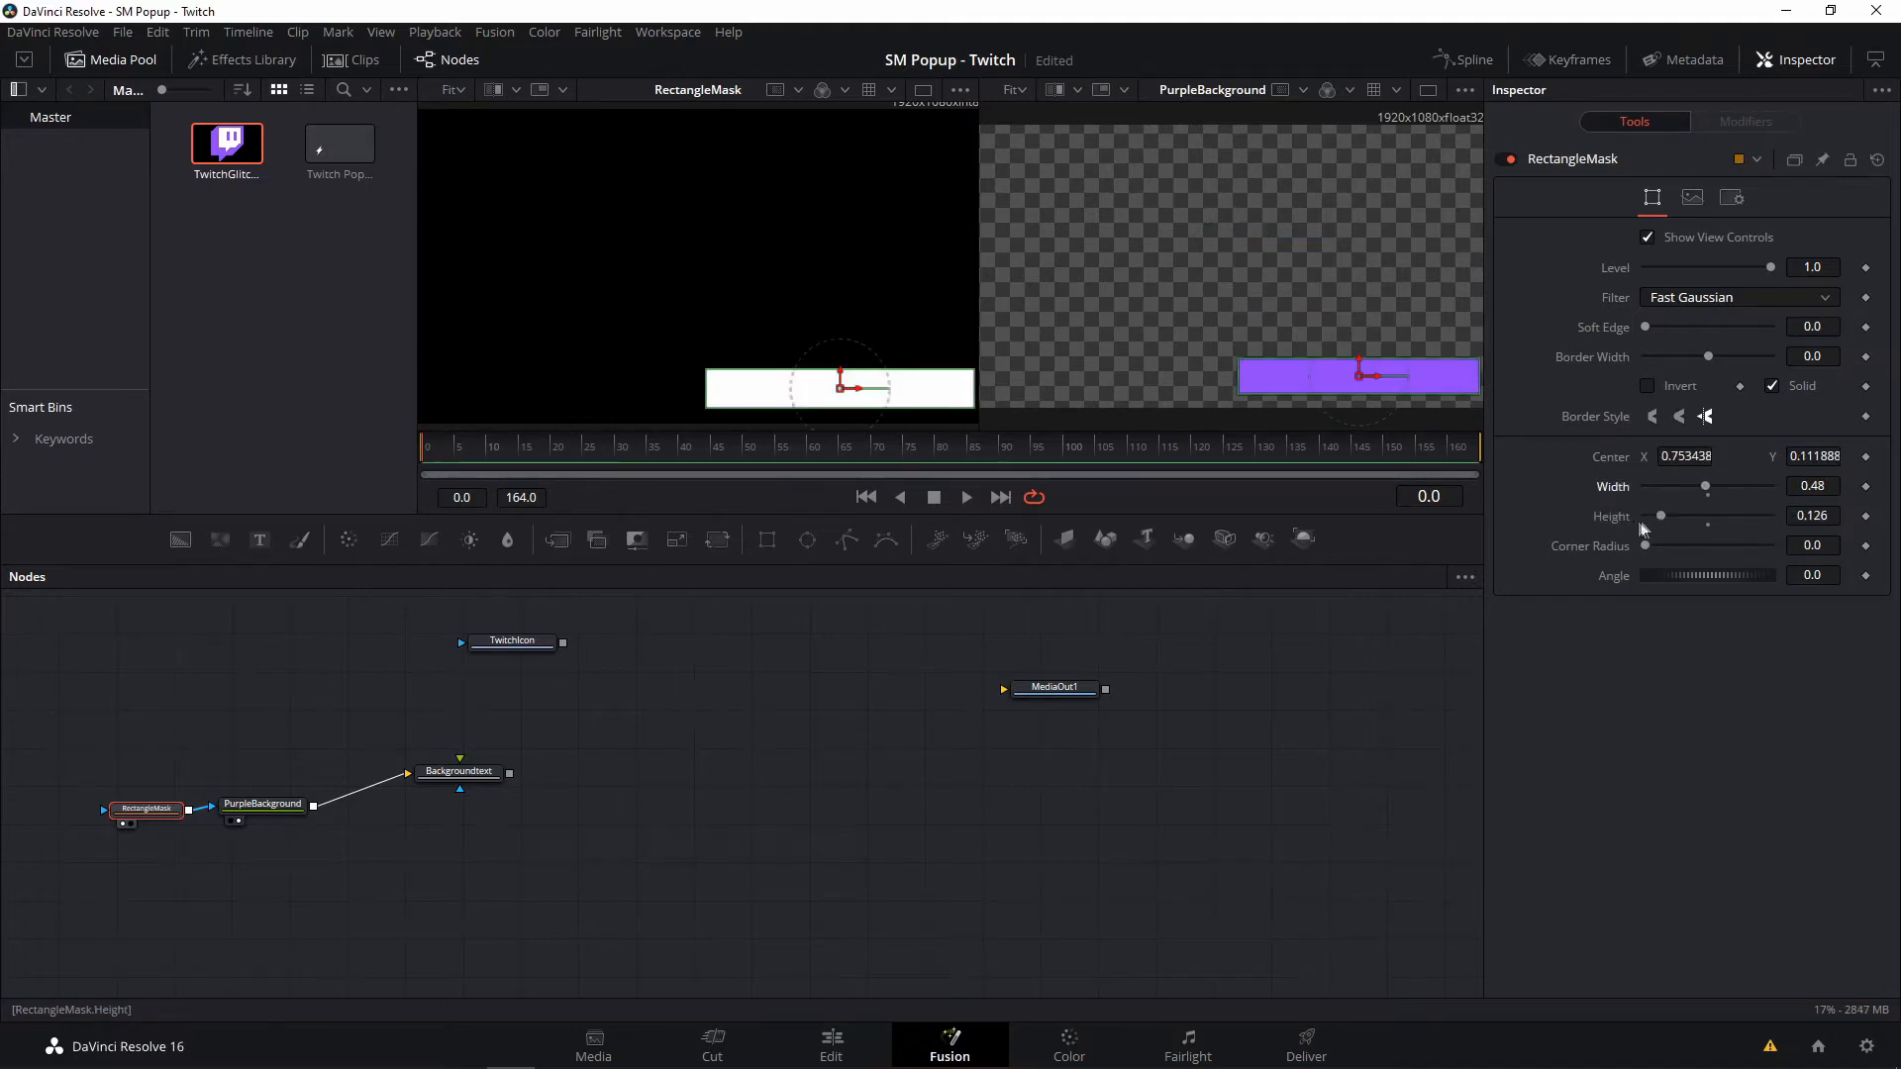
mouse_move(1663, 525)
left_mouse_down()
mouse_move(1704, 489)
mouse_move(1681, 479)
mouse_move(1659, 511)
left_mouse_up()
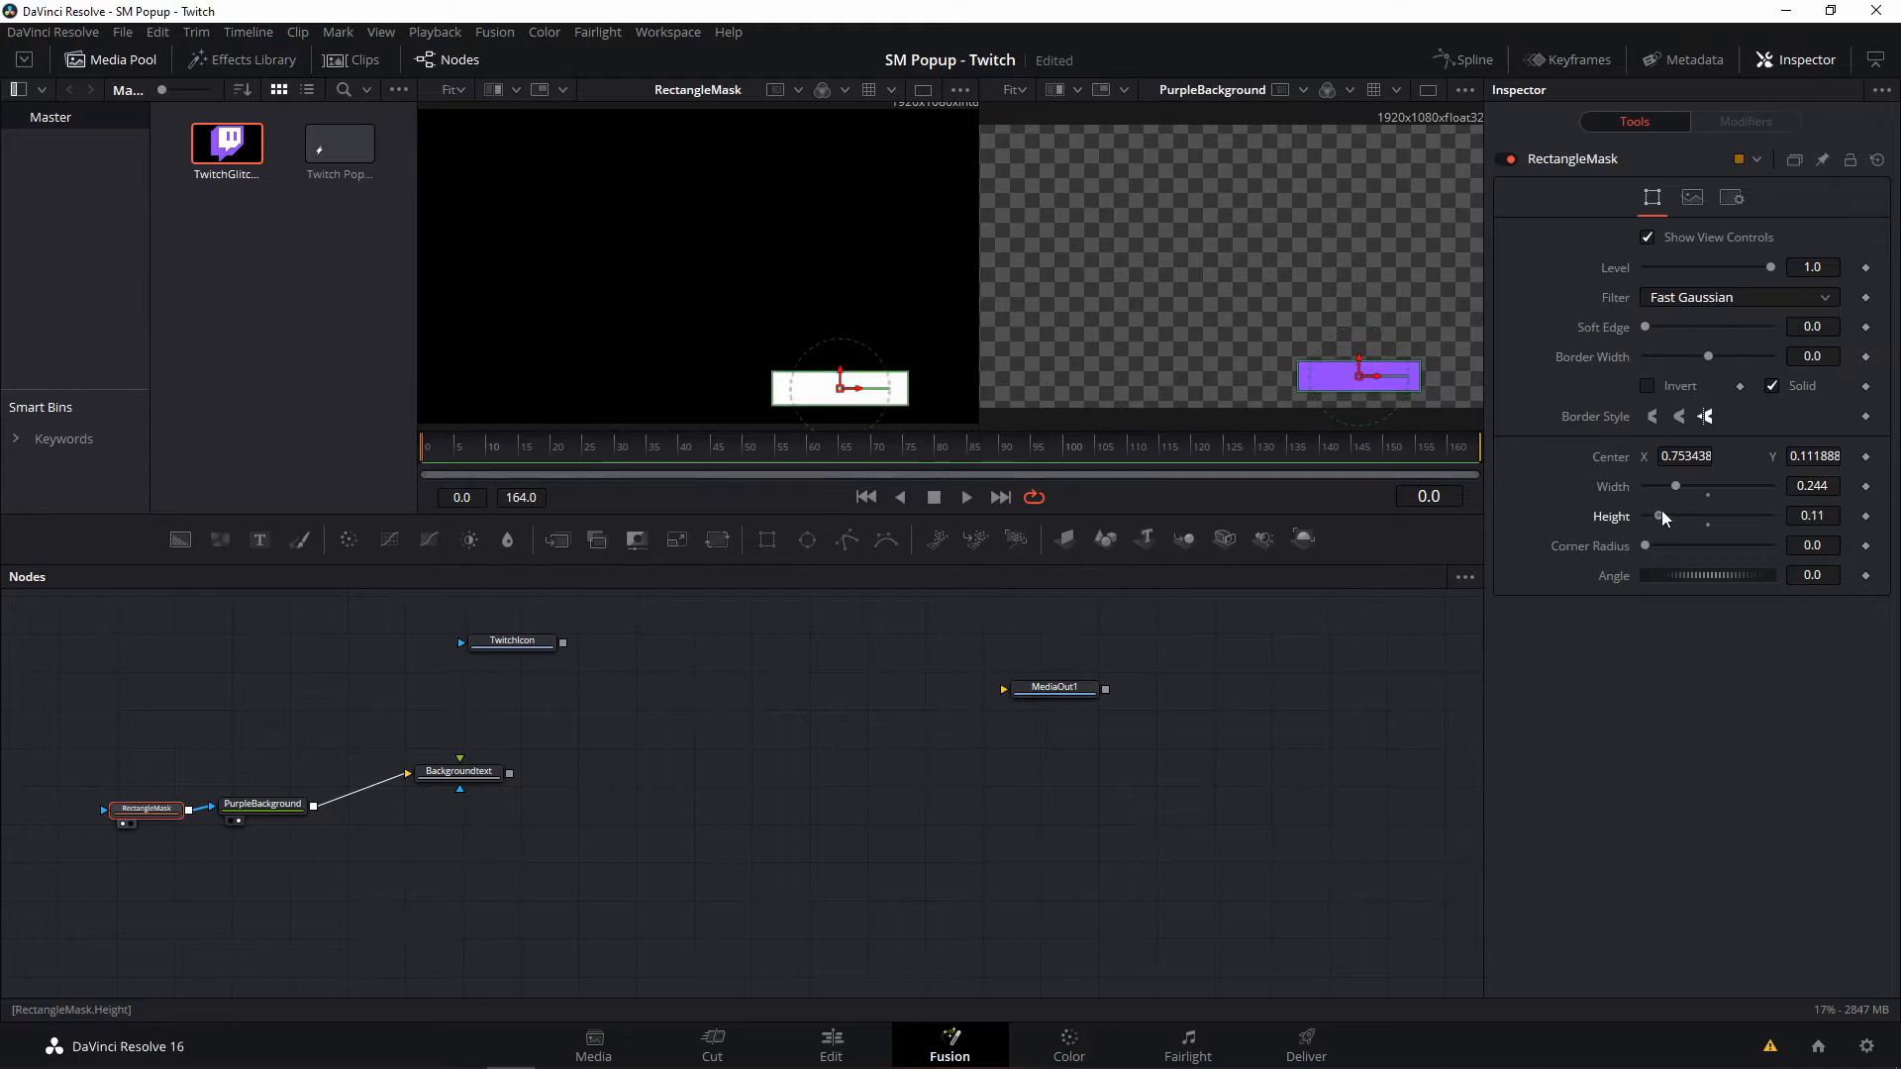
left_click_drag(1677, 487, 1662, 513)
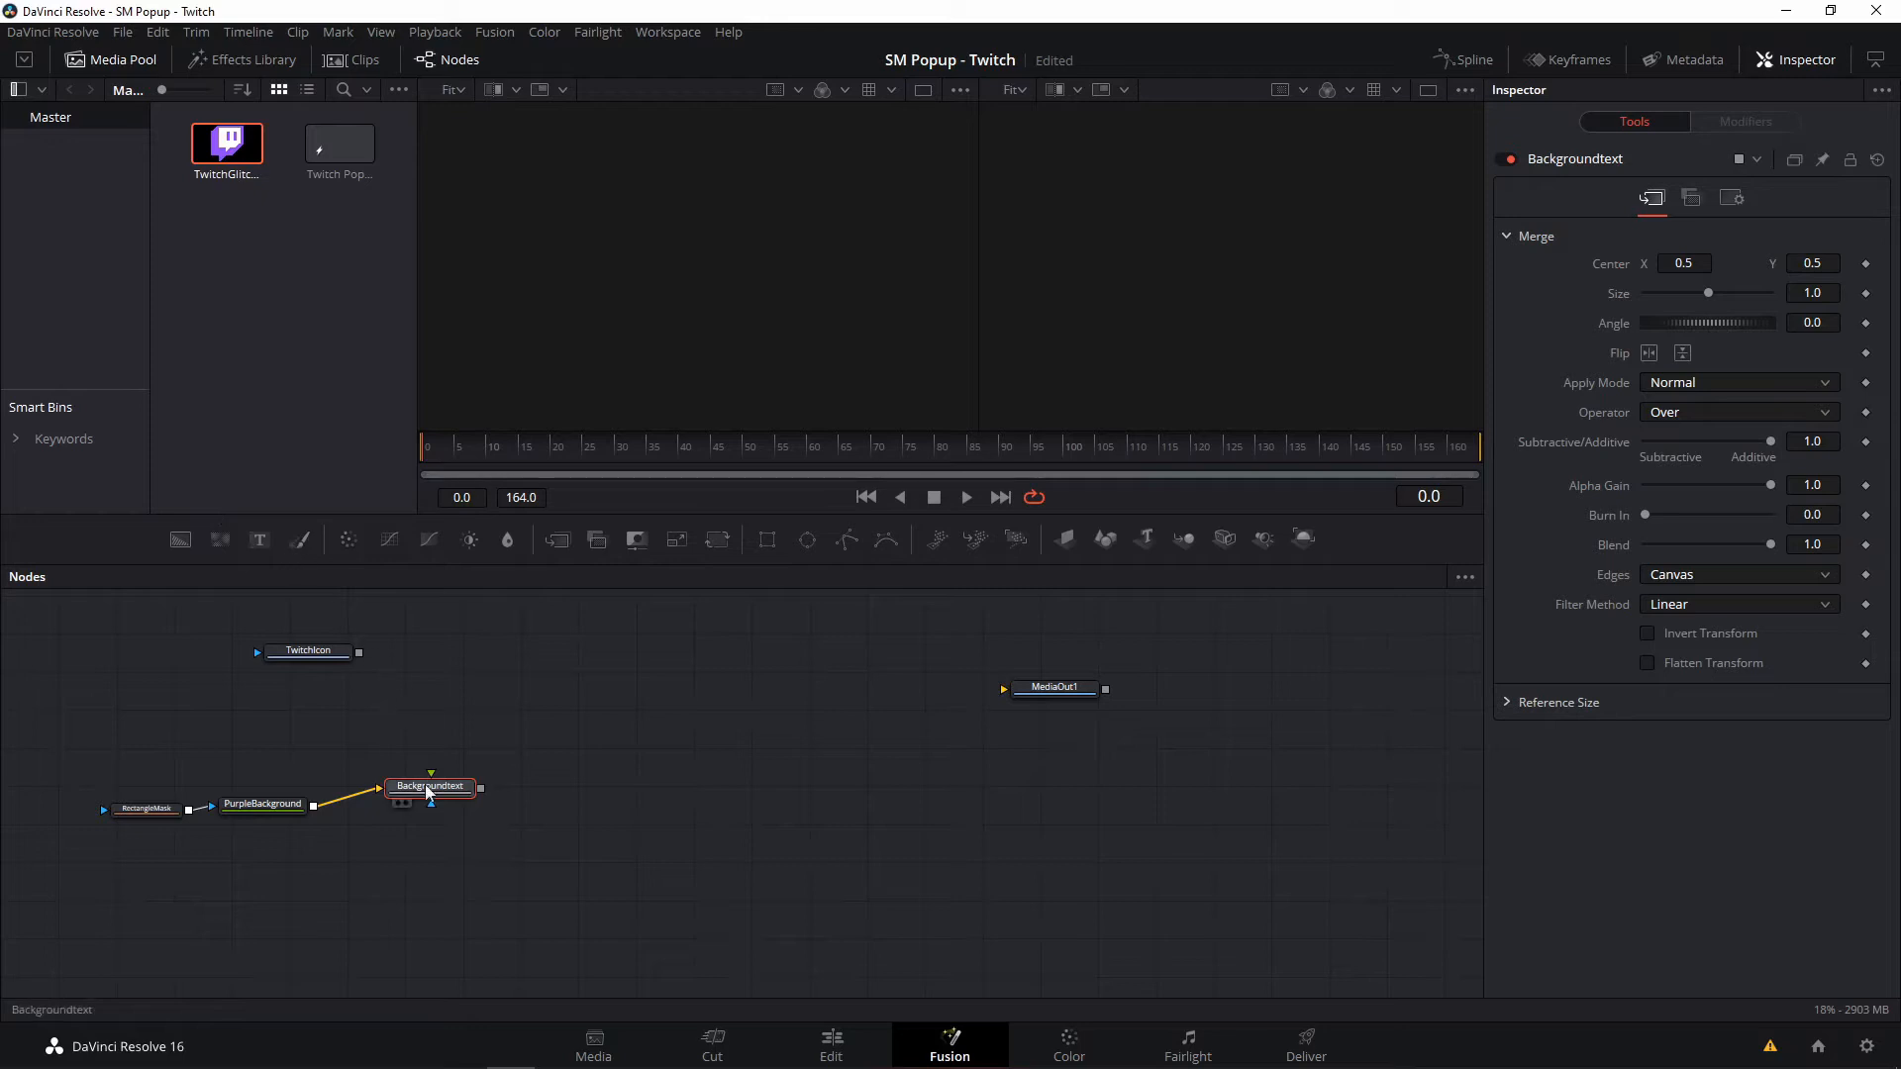
- Add two Text nodes, one above the other, between TwitchIcon and the purple background branch
left_click_drag(424, 784, 410, 790)
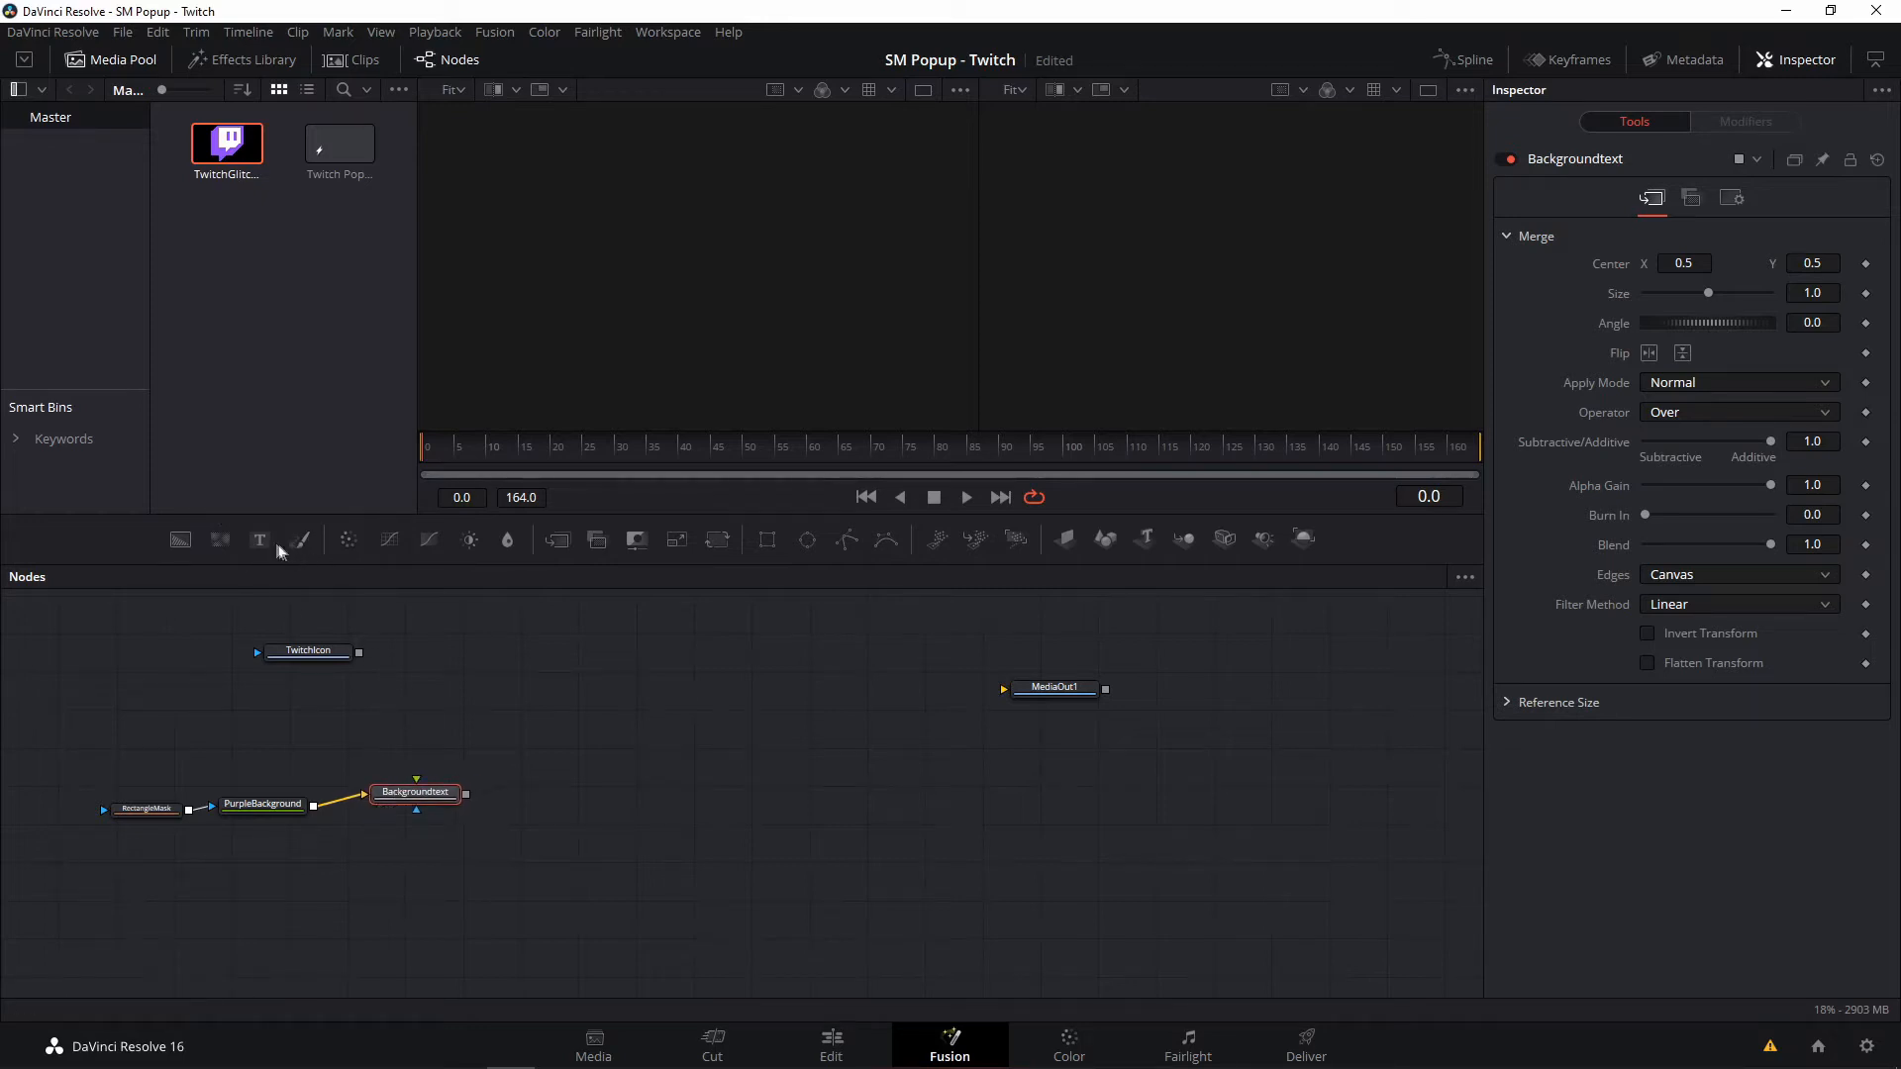
left_click_drag(264, 539, 218, 708)
left_click(223, 748)
left_click_drag(260, 538, 209, 758)
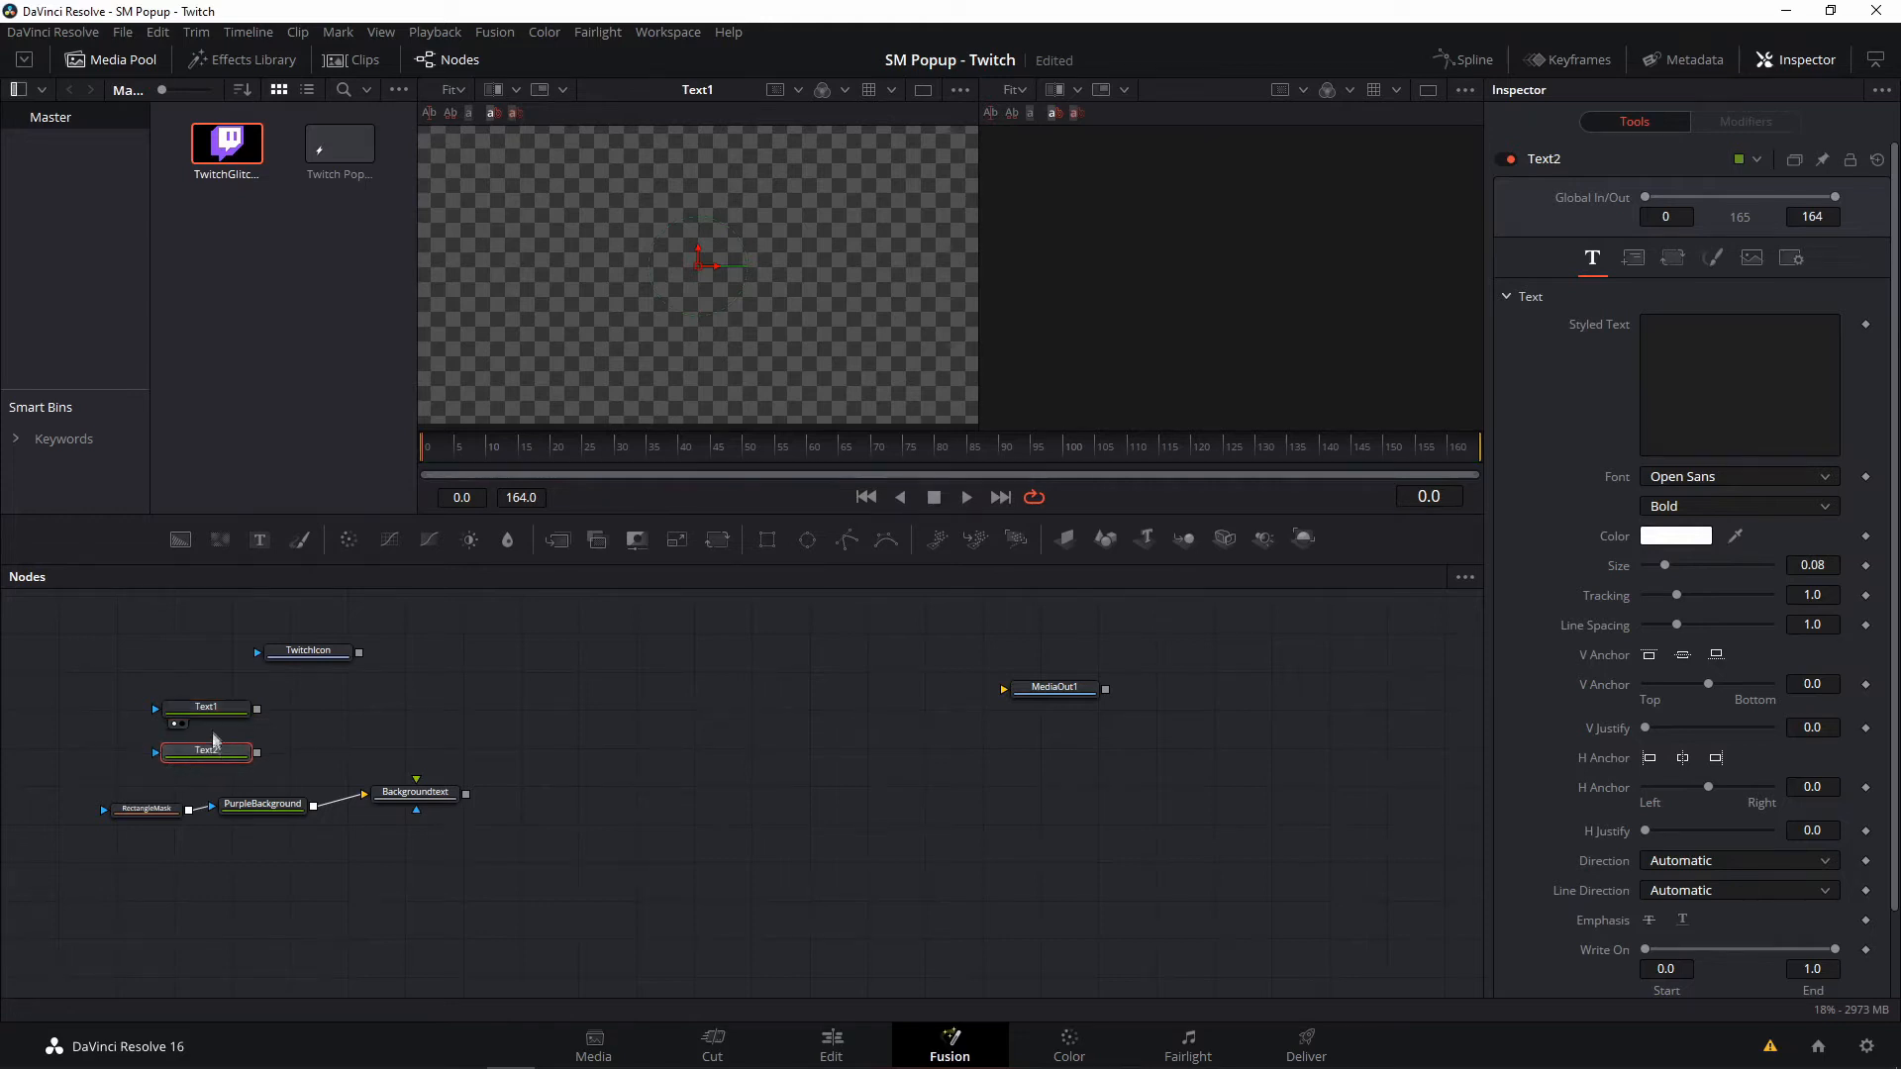
- Rename the Text1 node as TTV
right_click(210, 707)
mouse_move(359, 296)
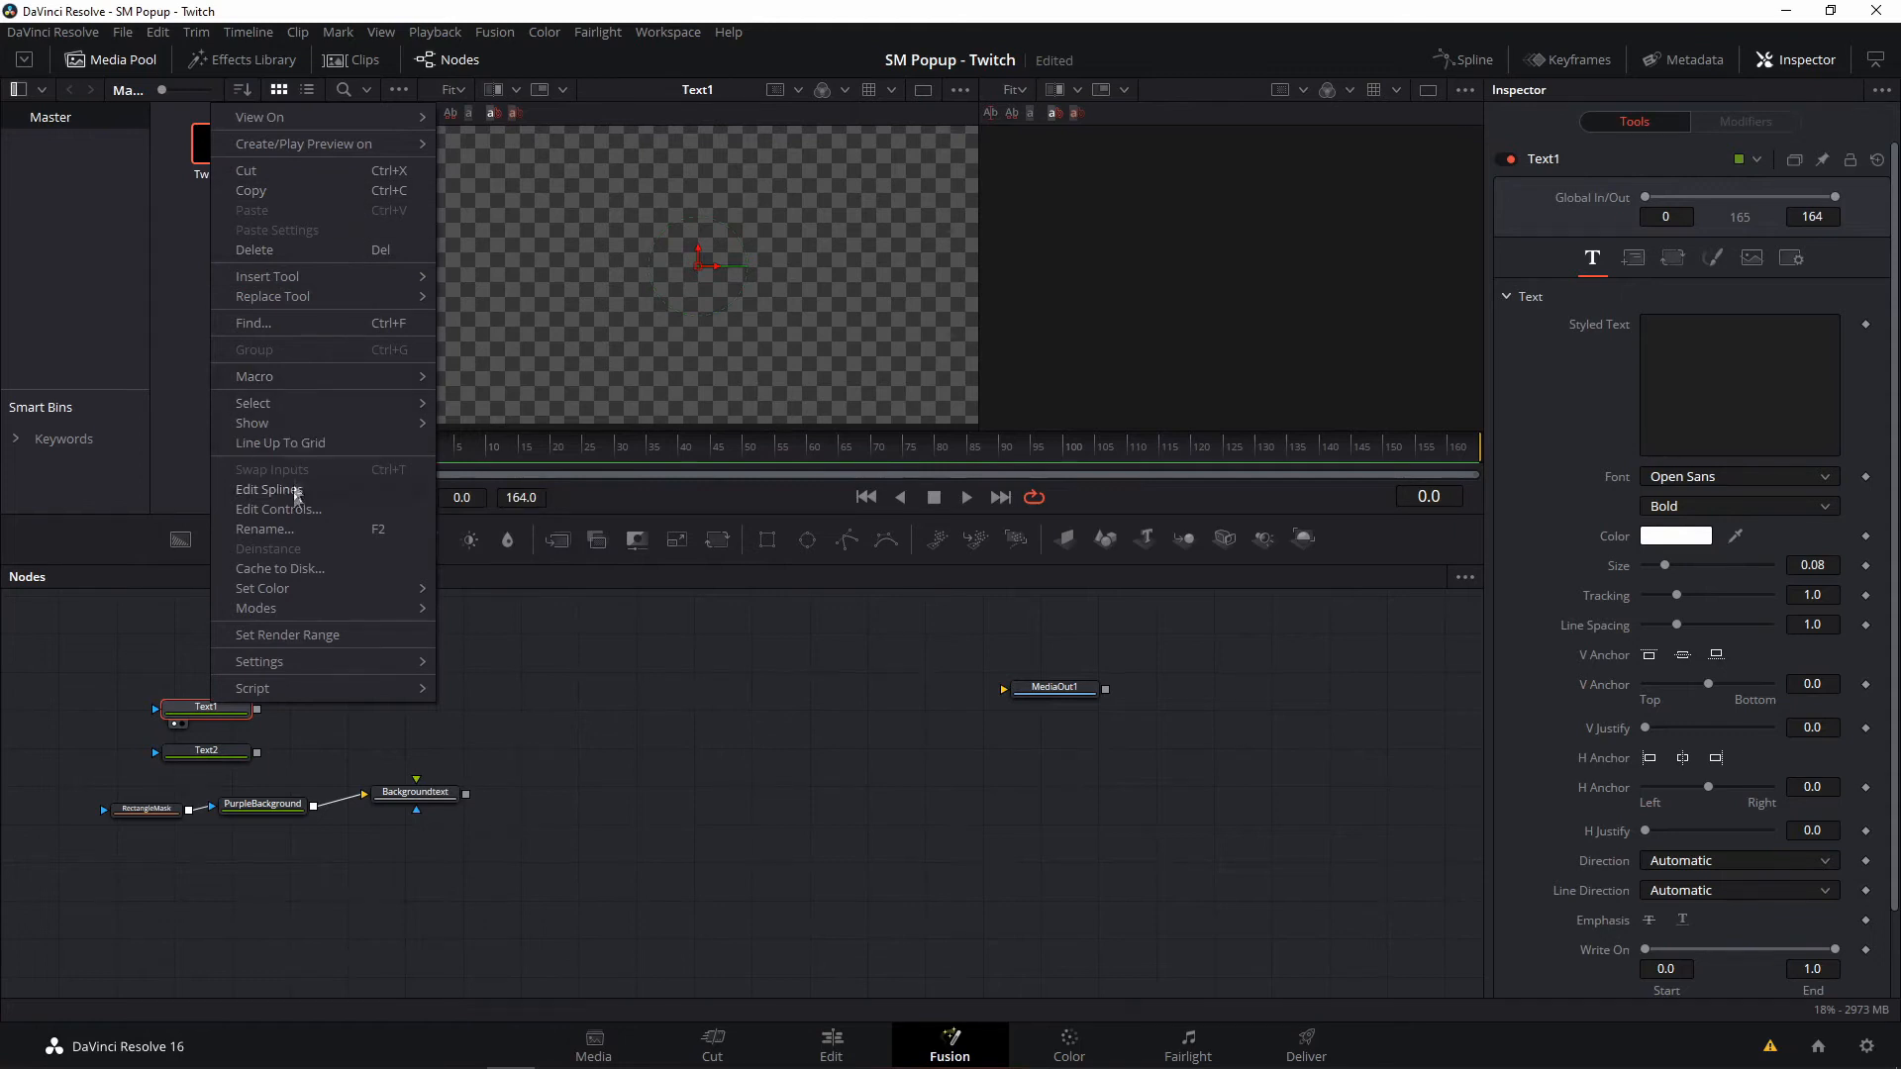
left_click(262, 530)
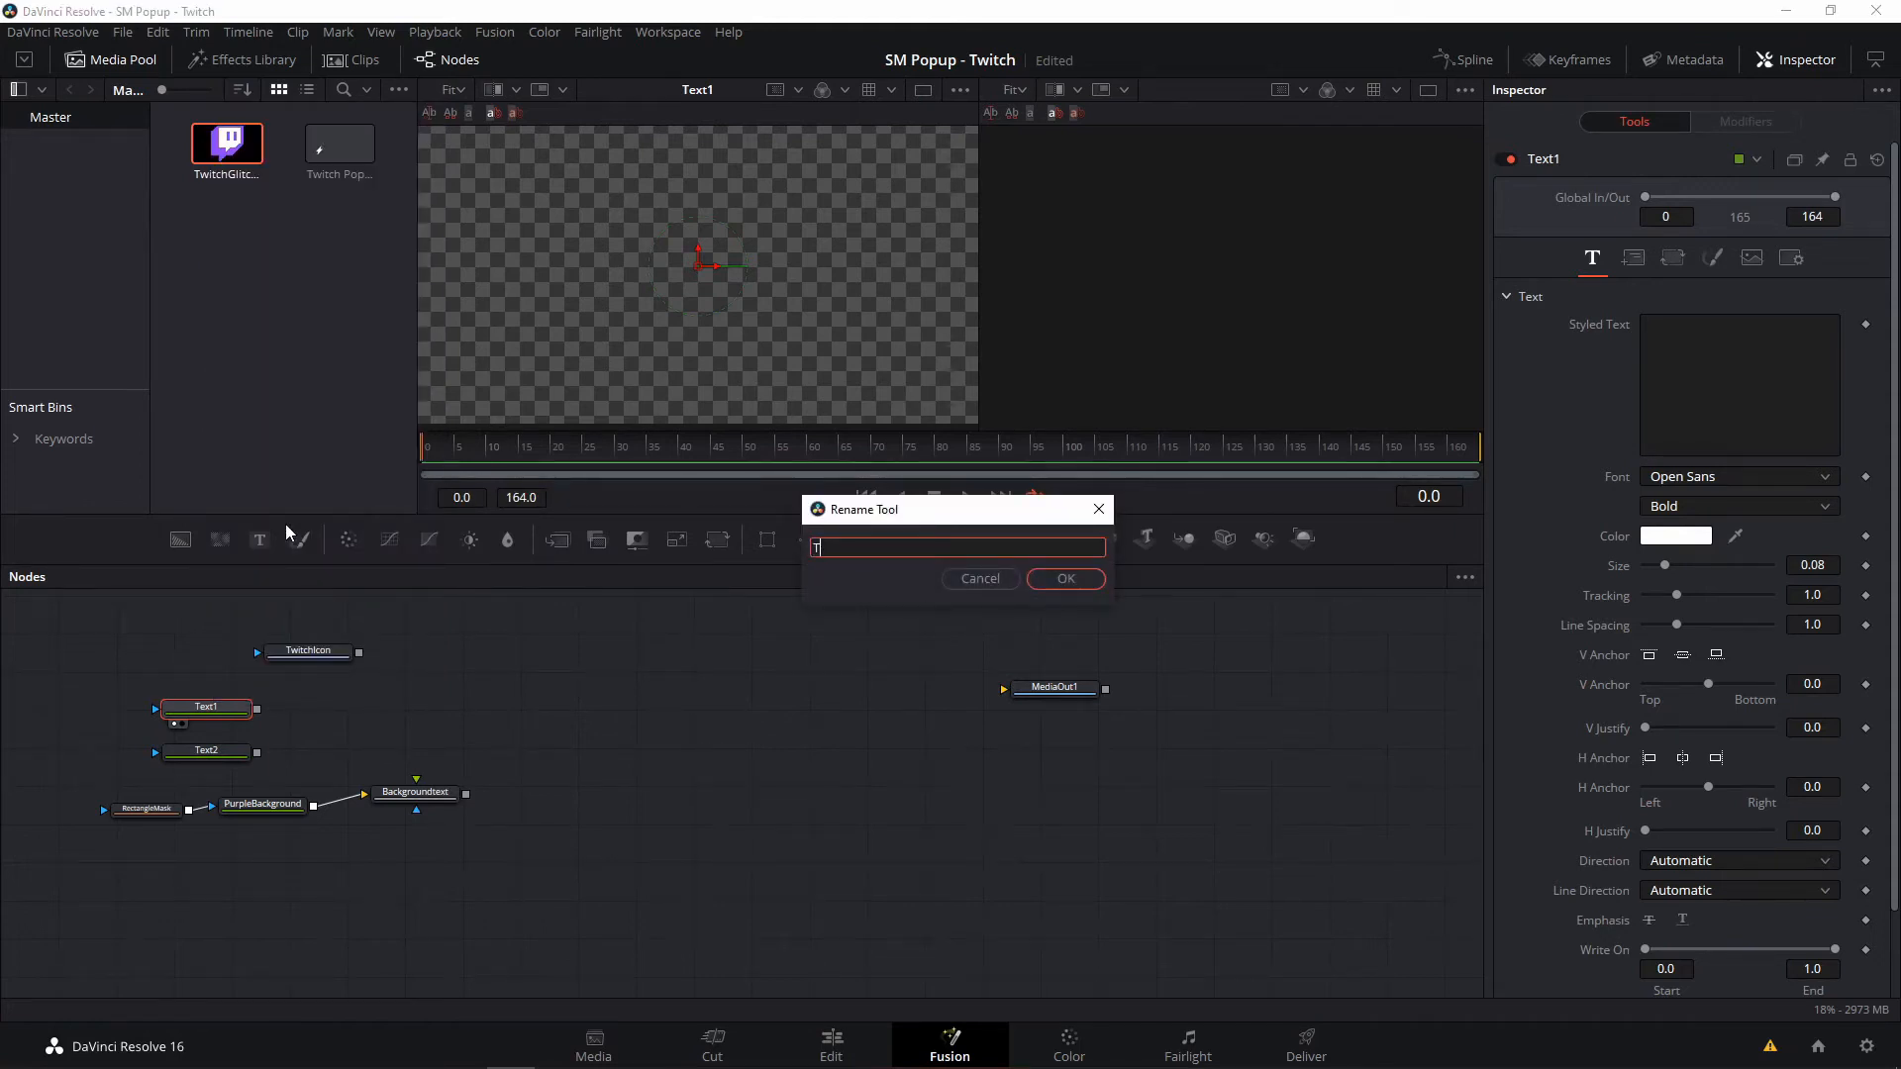
type("TTV")
key("Return")
- Rename the Text2 node as Handle
left_click_drag(195, 758, 190, 758)
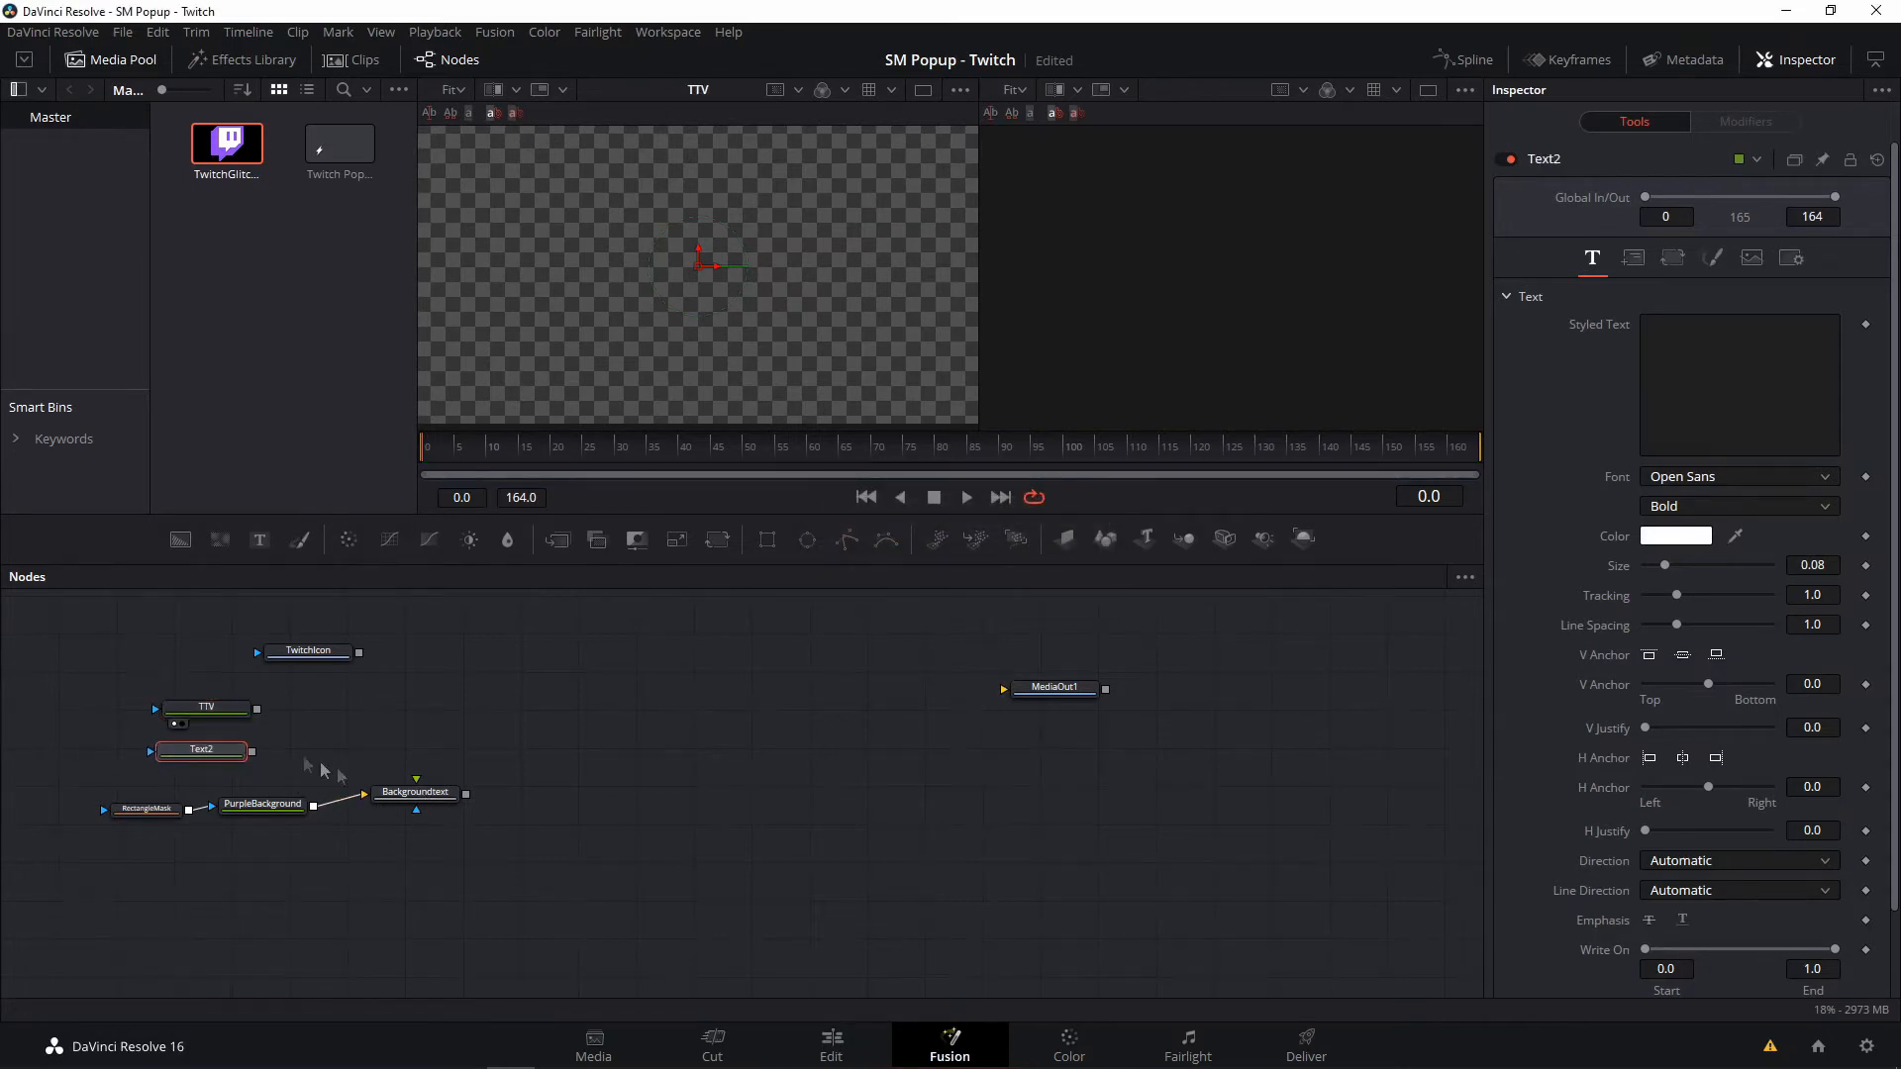
right_click(190, 750)
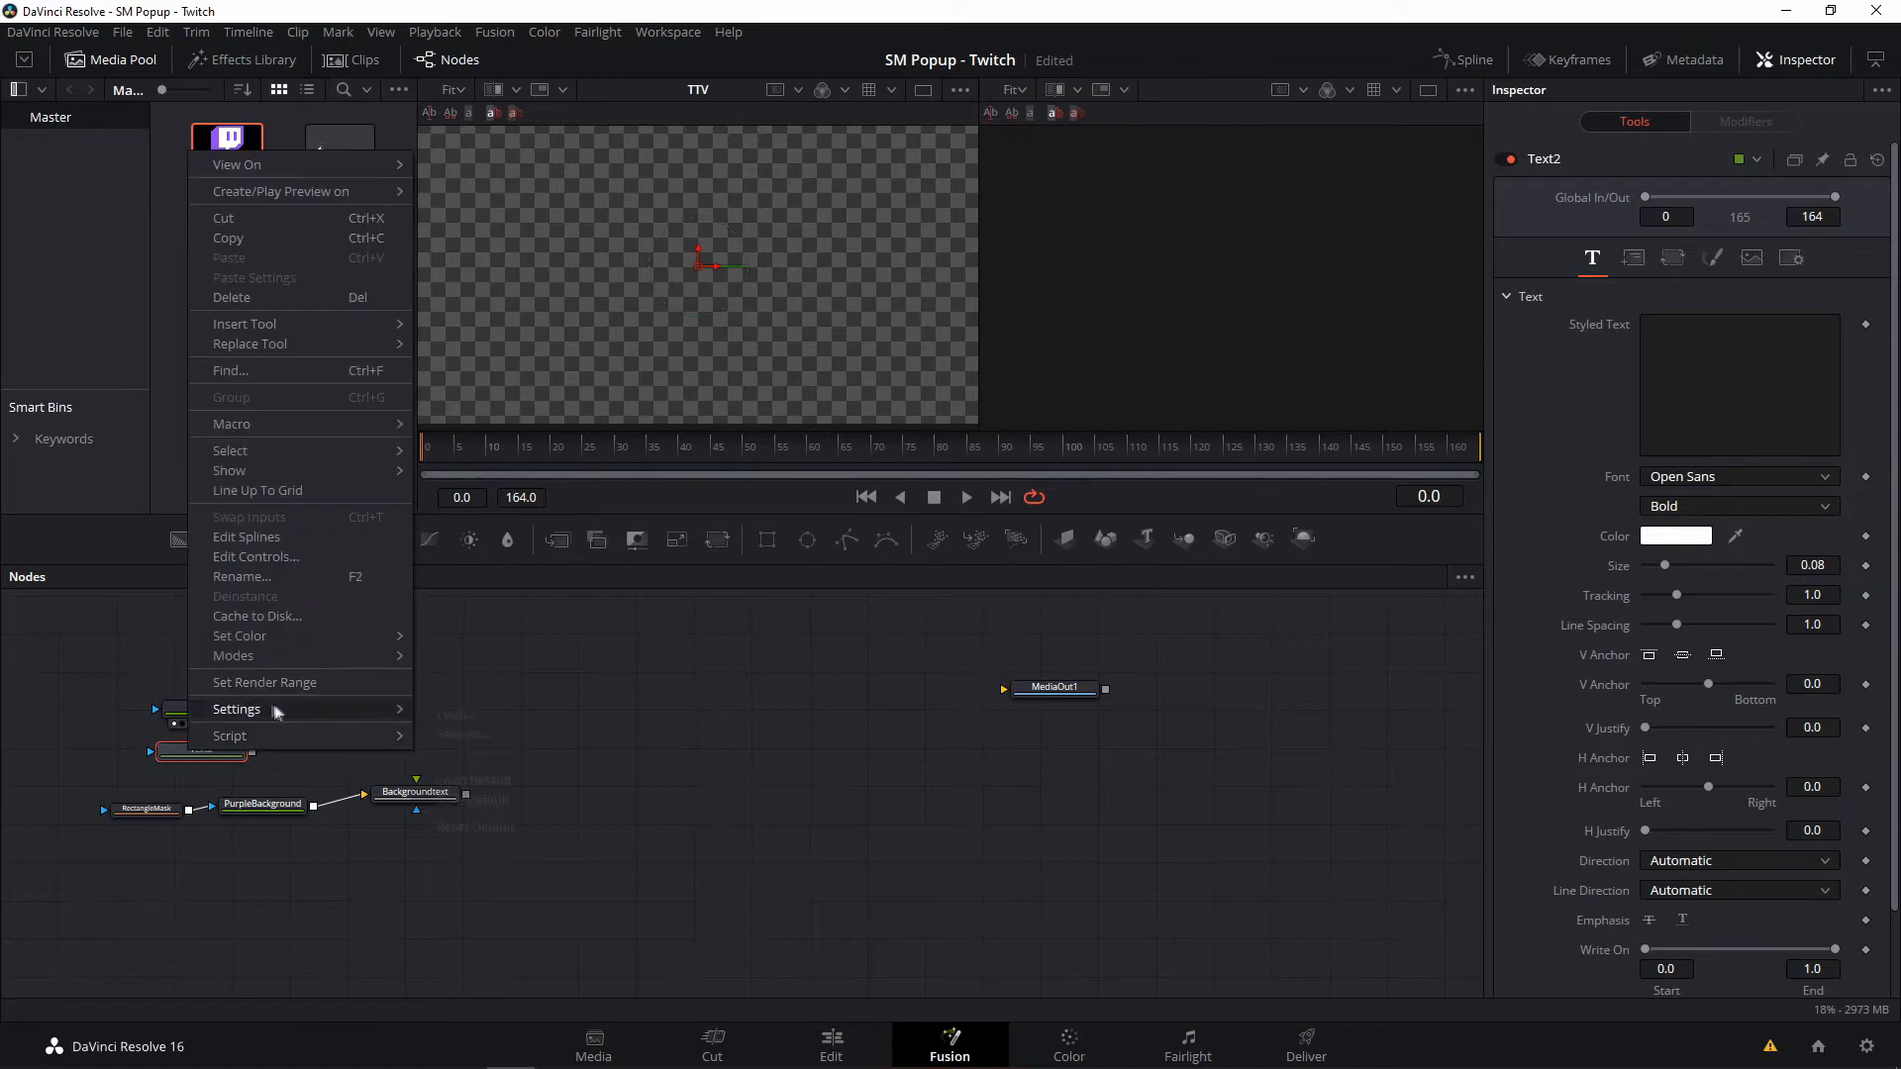
left_click(280, 574)
type("Han")
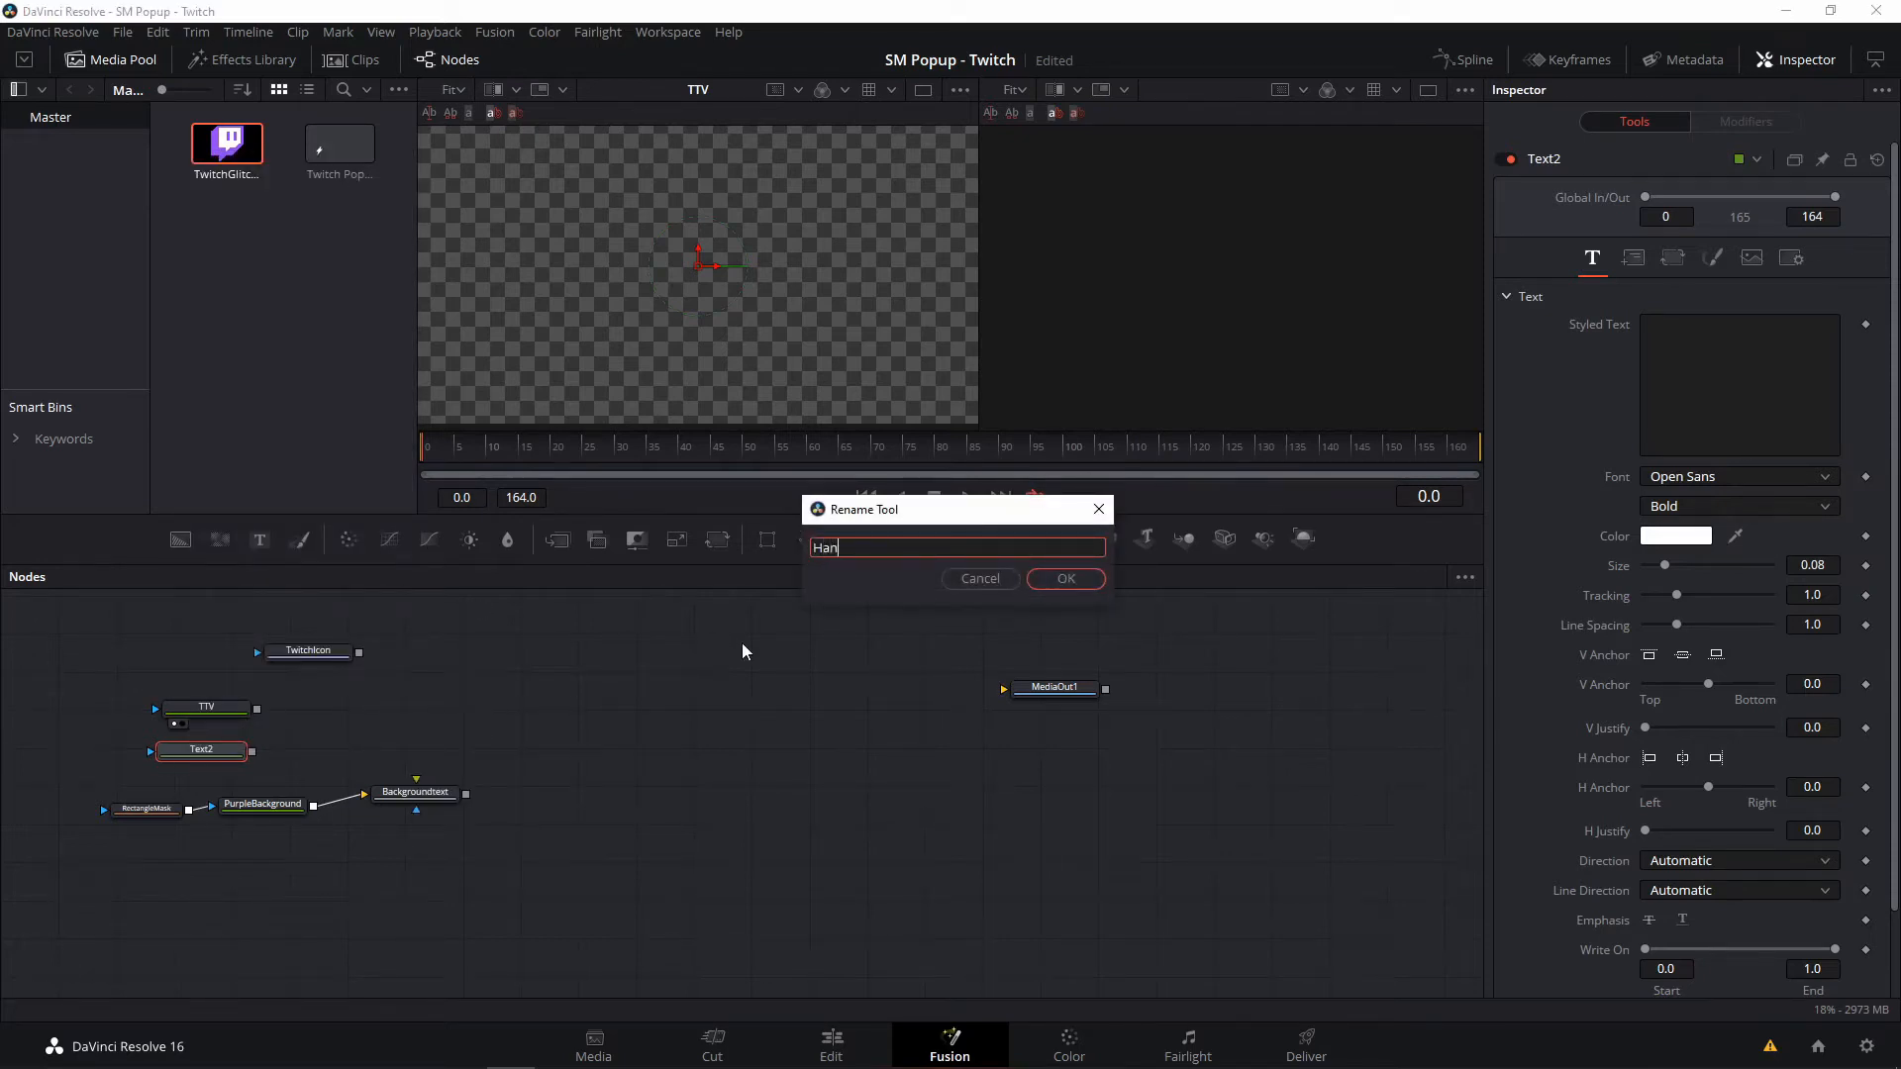
type("dle")
key("Return")
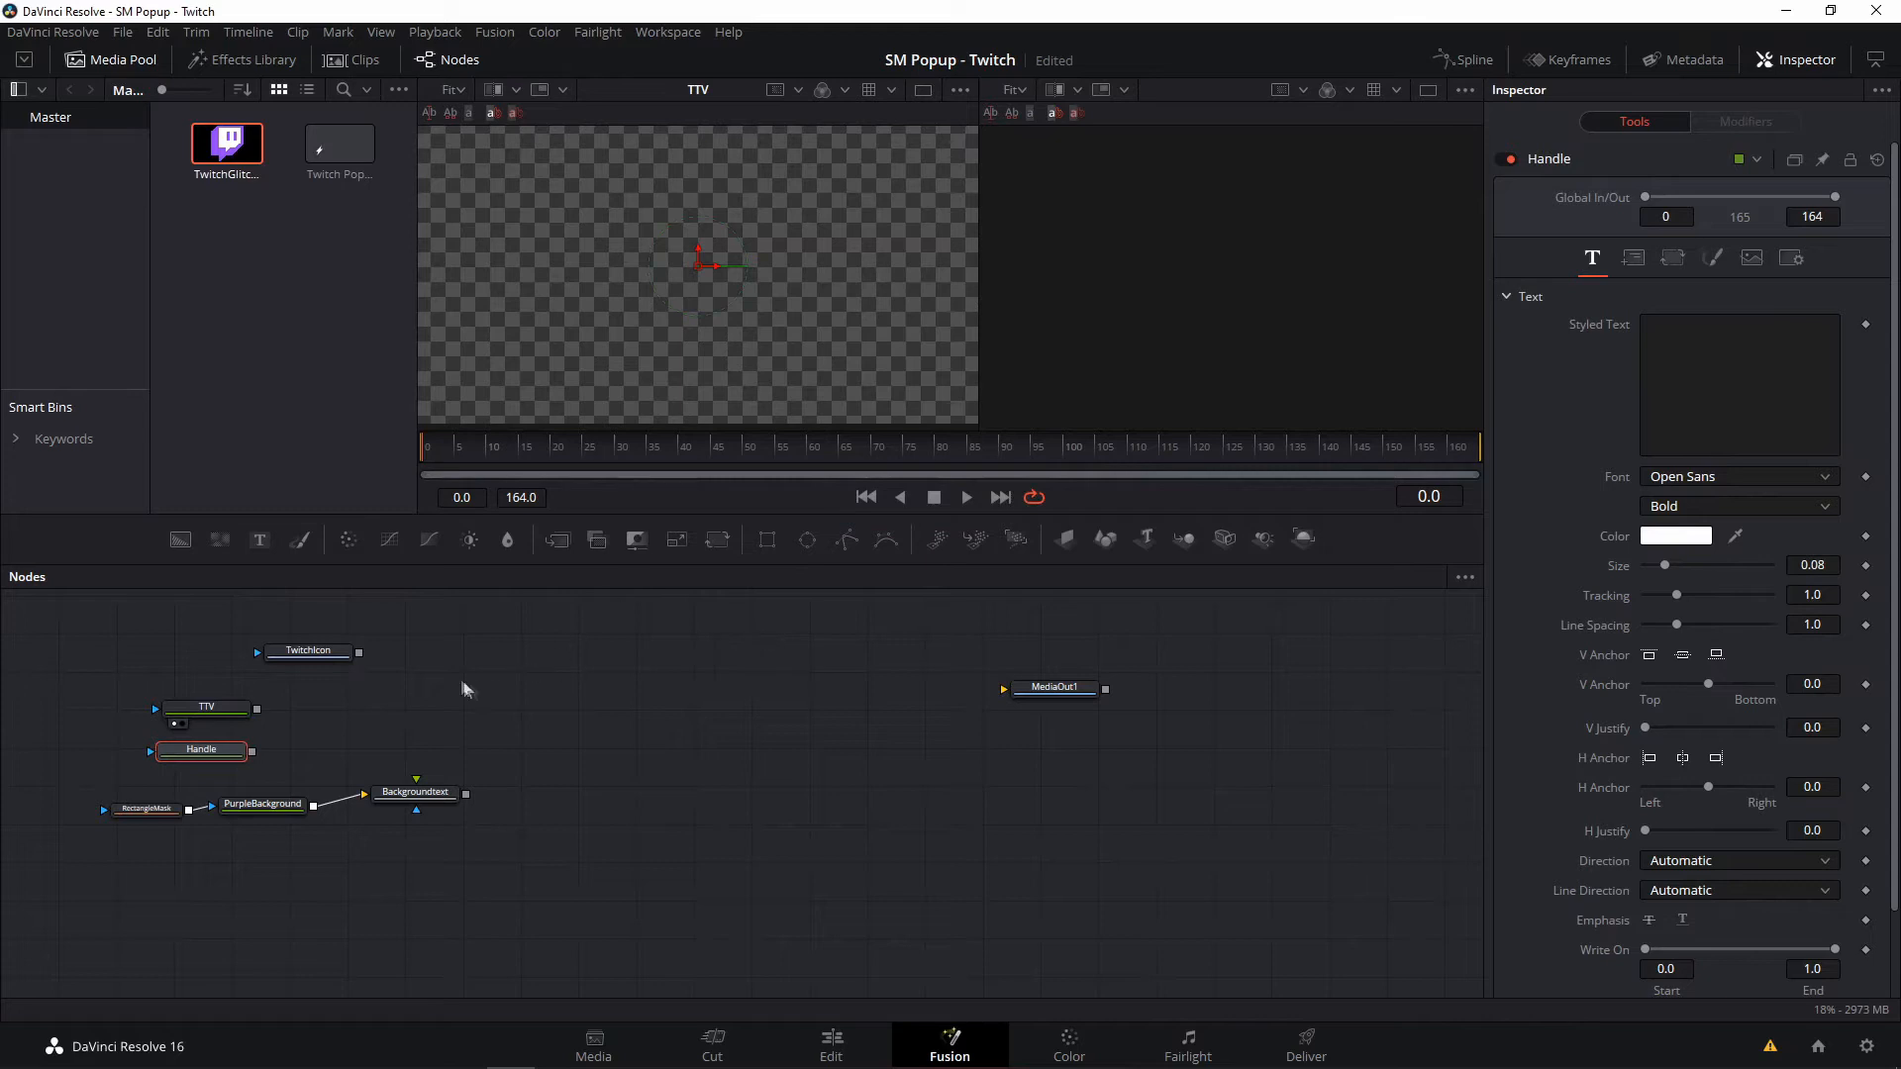
- Add a Merge node named Text, with TTV connected to its foreground input and Handle to its background input
left_click_drag(557, 544, 386, 726)
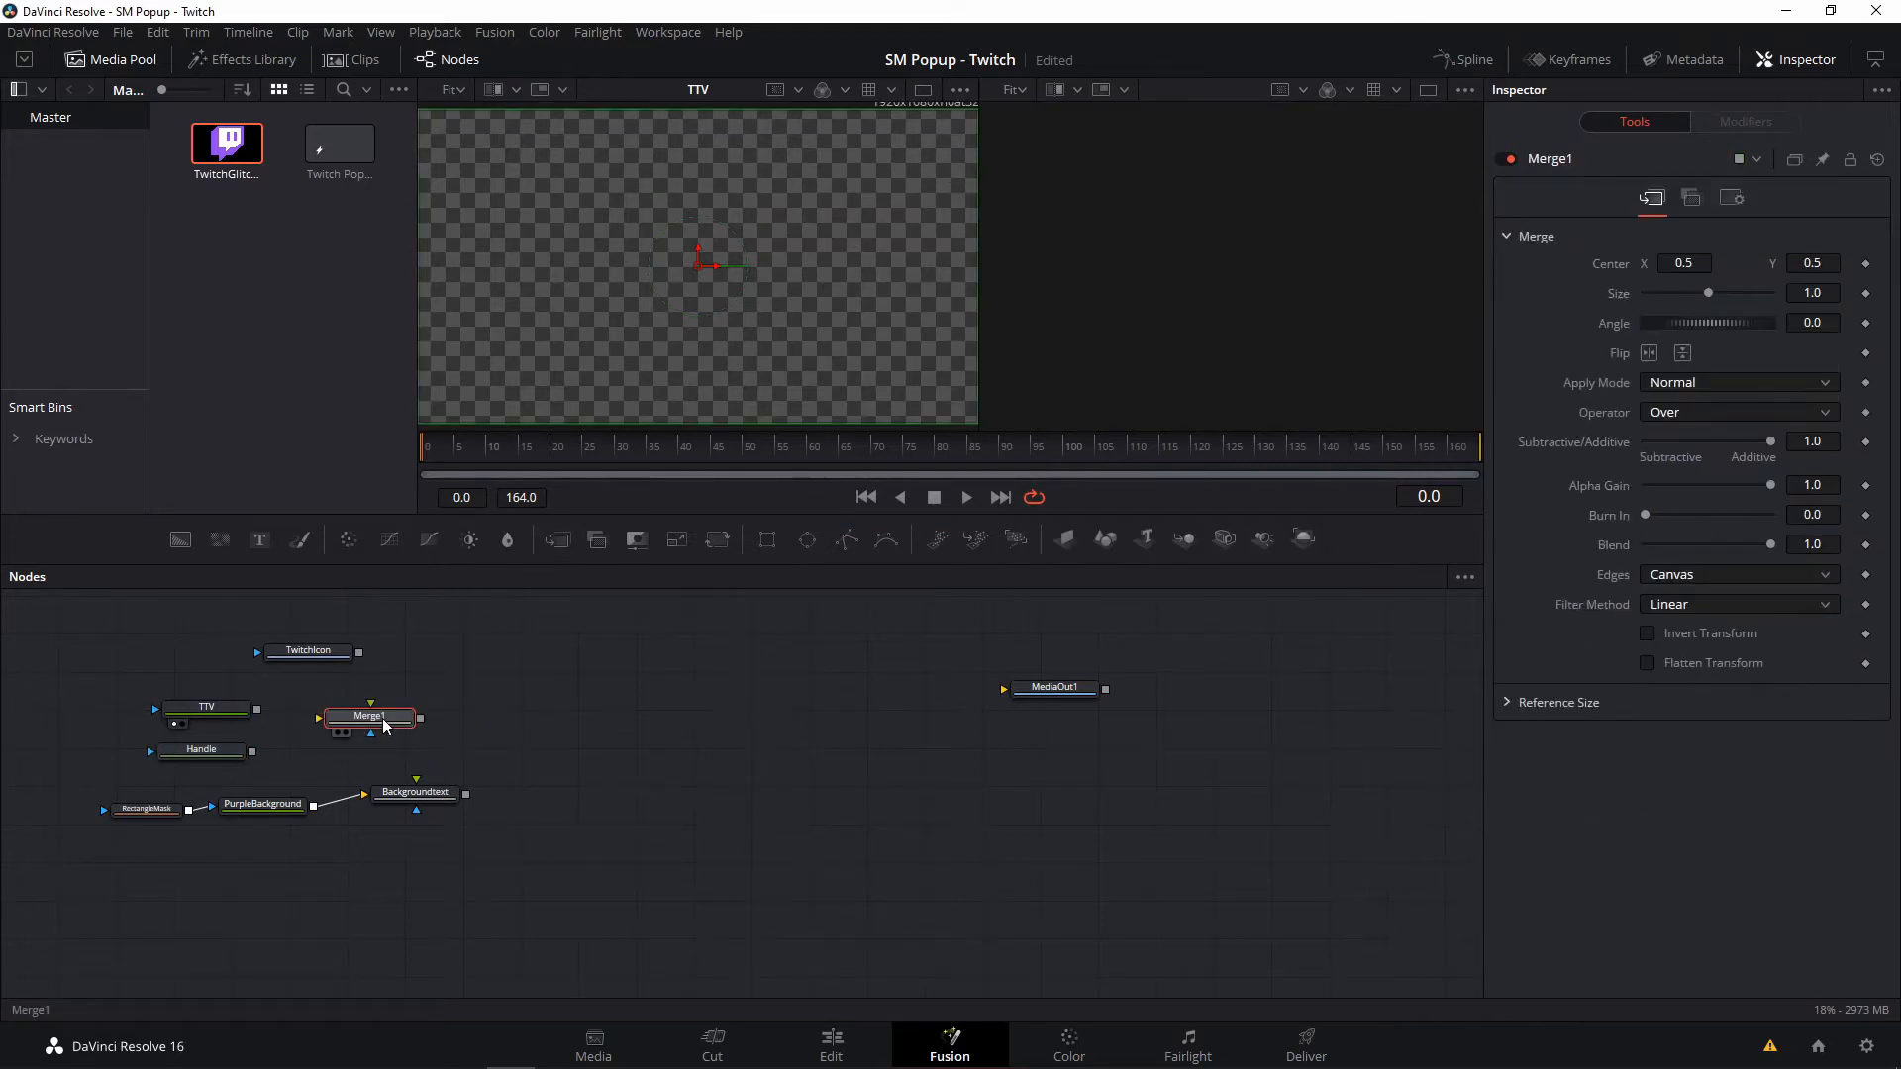
key("F2")
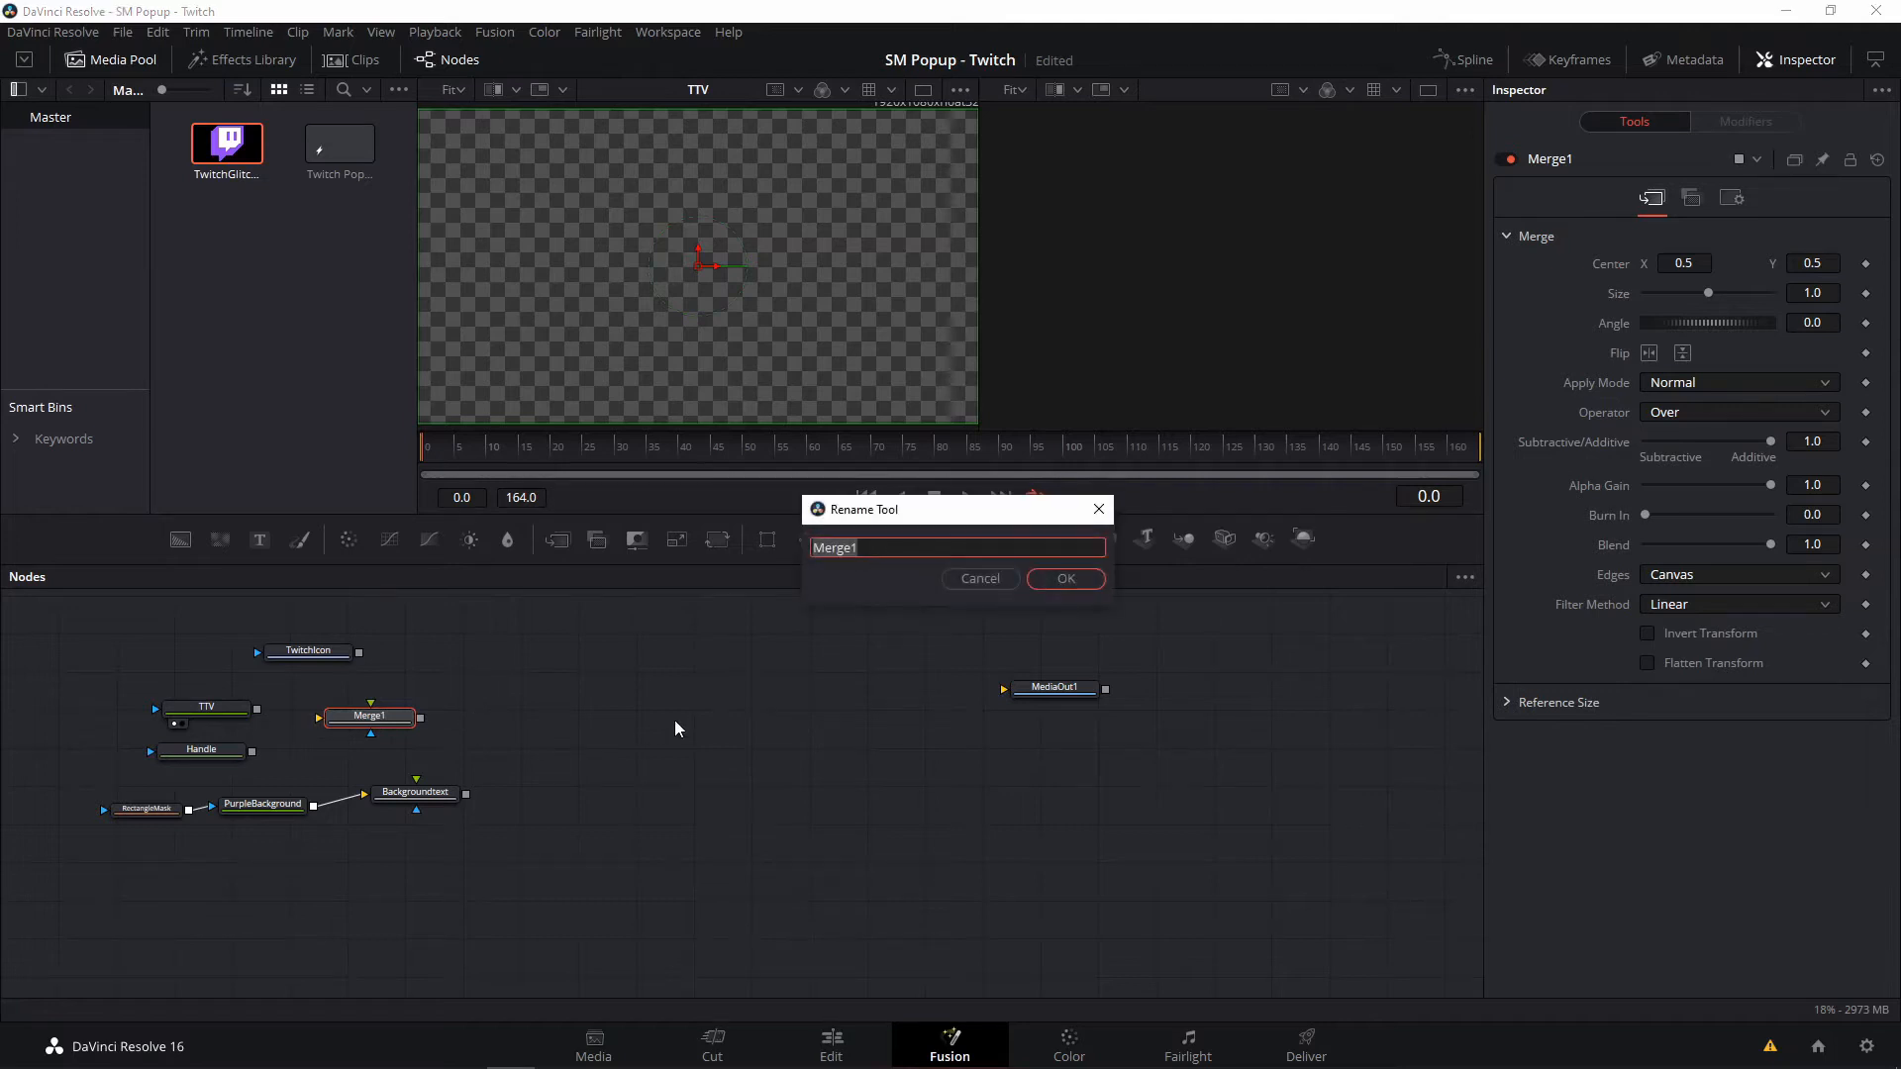
type("Text")
key("Return")
mouse_move(369, 728)
left_mouse_down()
mouse_move(295, 733)
mouse_move(351, 715)
mouse_move(341, 731)
mouse_move(376, 740)
mouse_move(365, 730)
left_mouse_up()
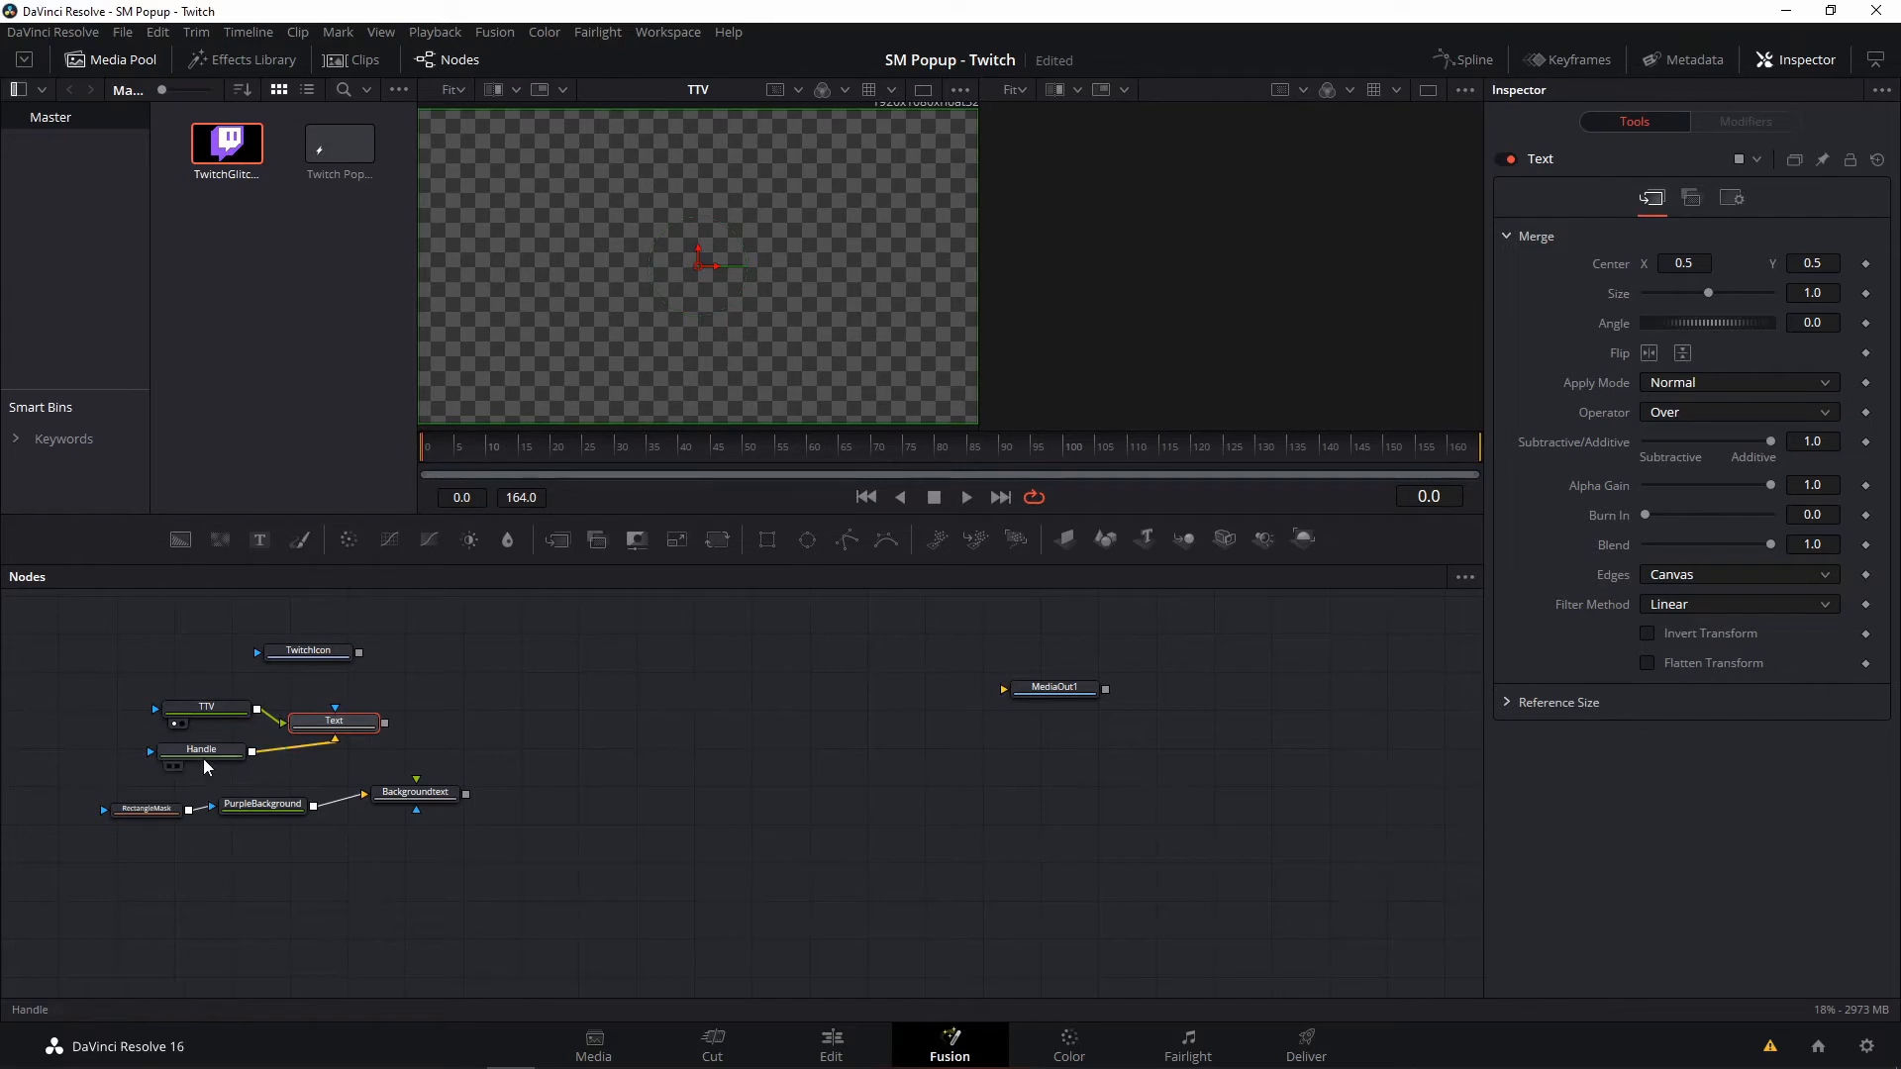
- Show Handle in the second viewer, then replace it there with the Text merge
left_click(208, 754)
left_click(178, 767)
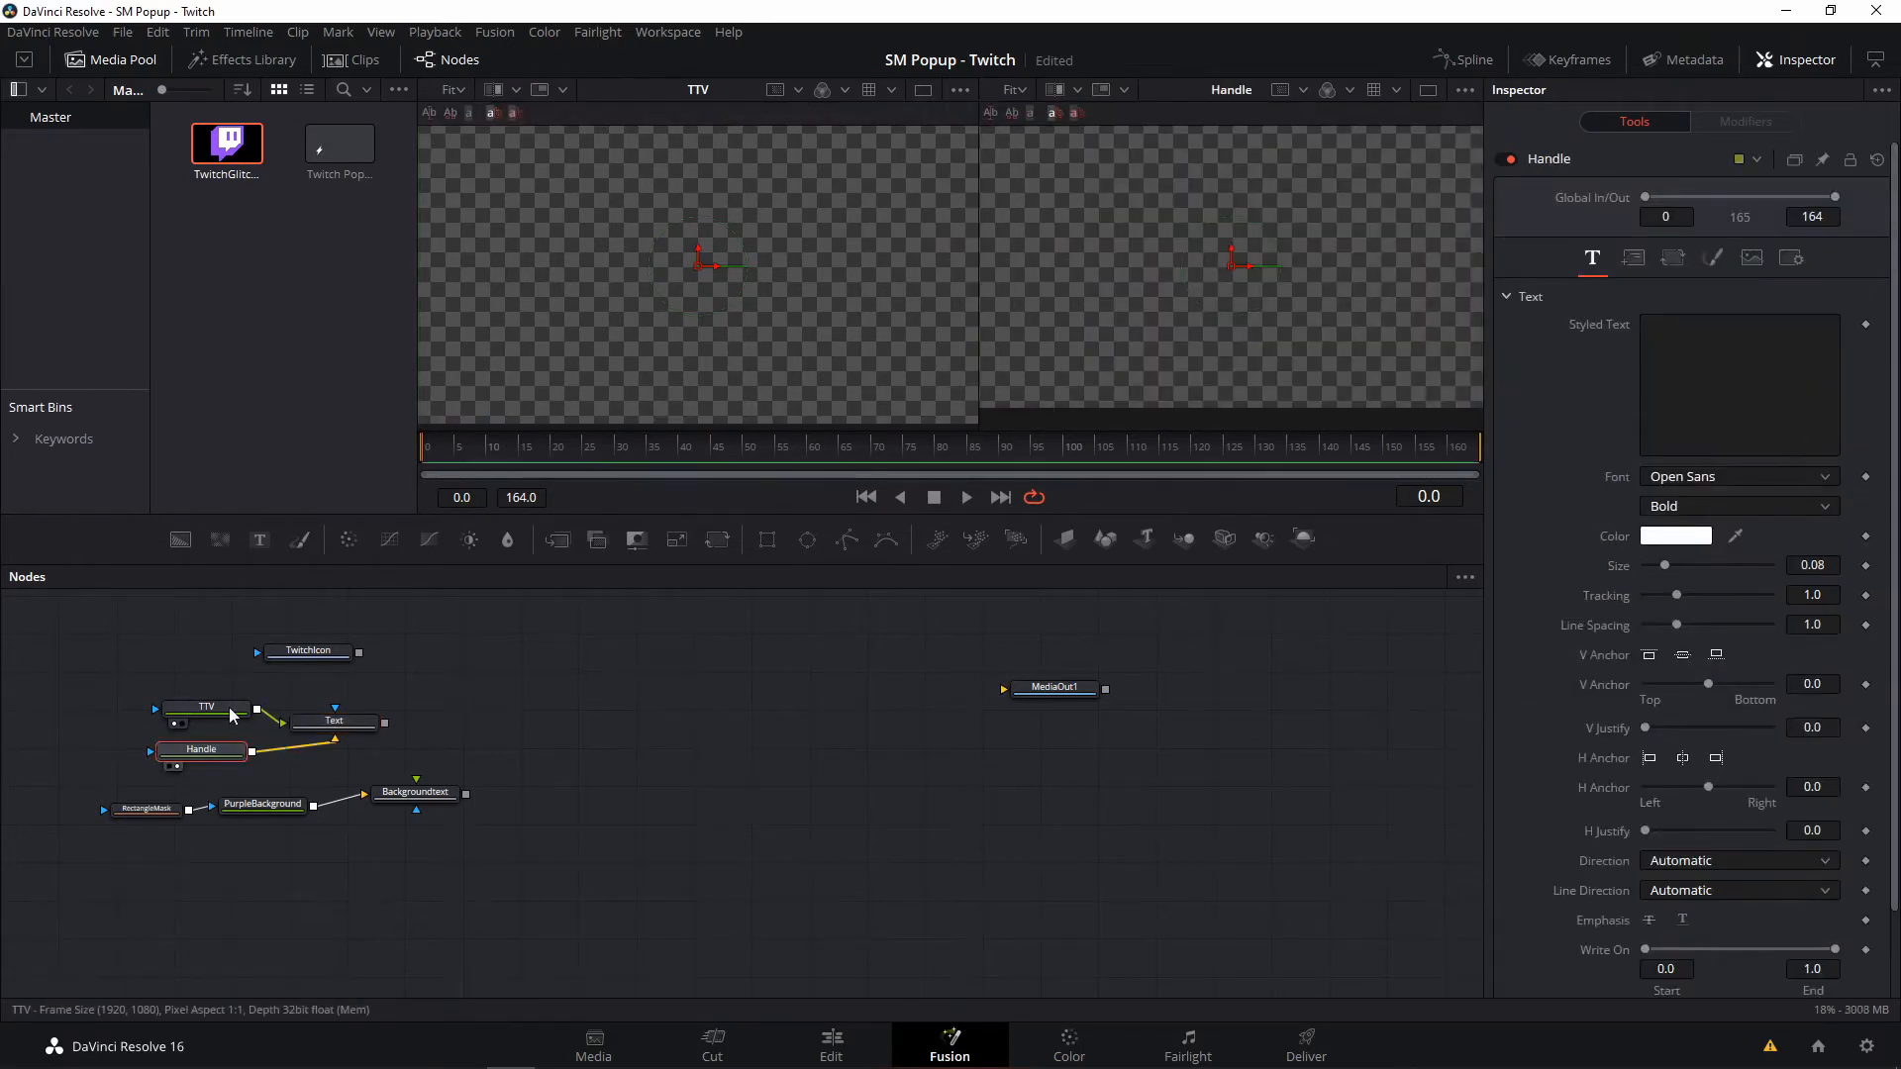
left_click(310, 738)
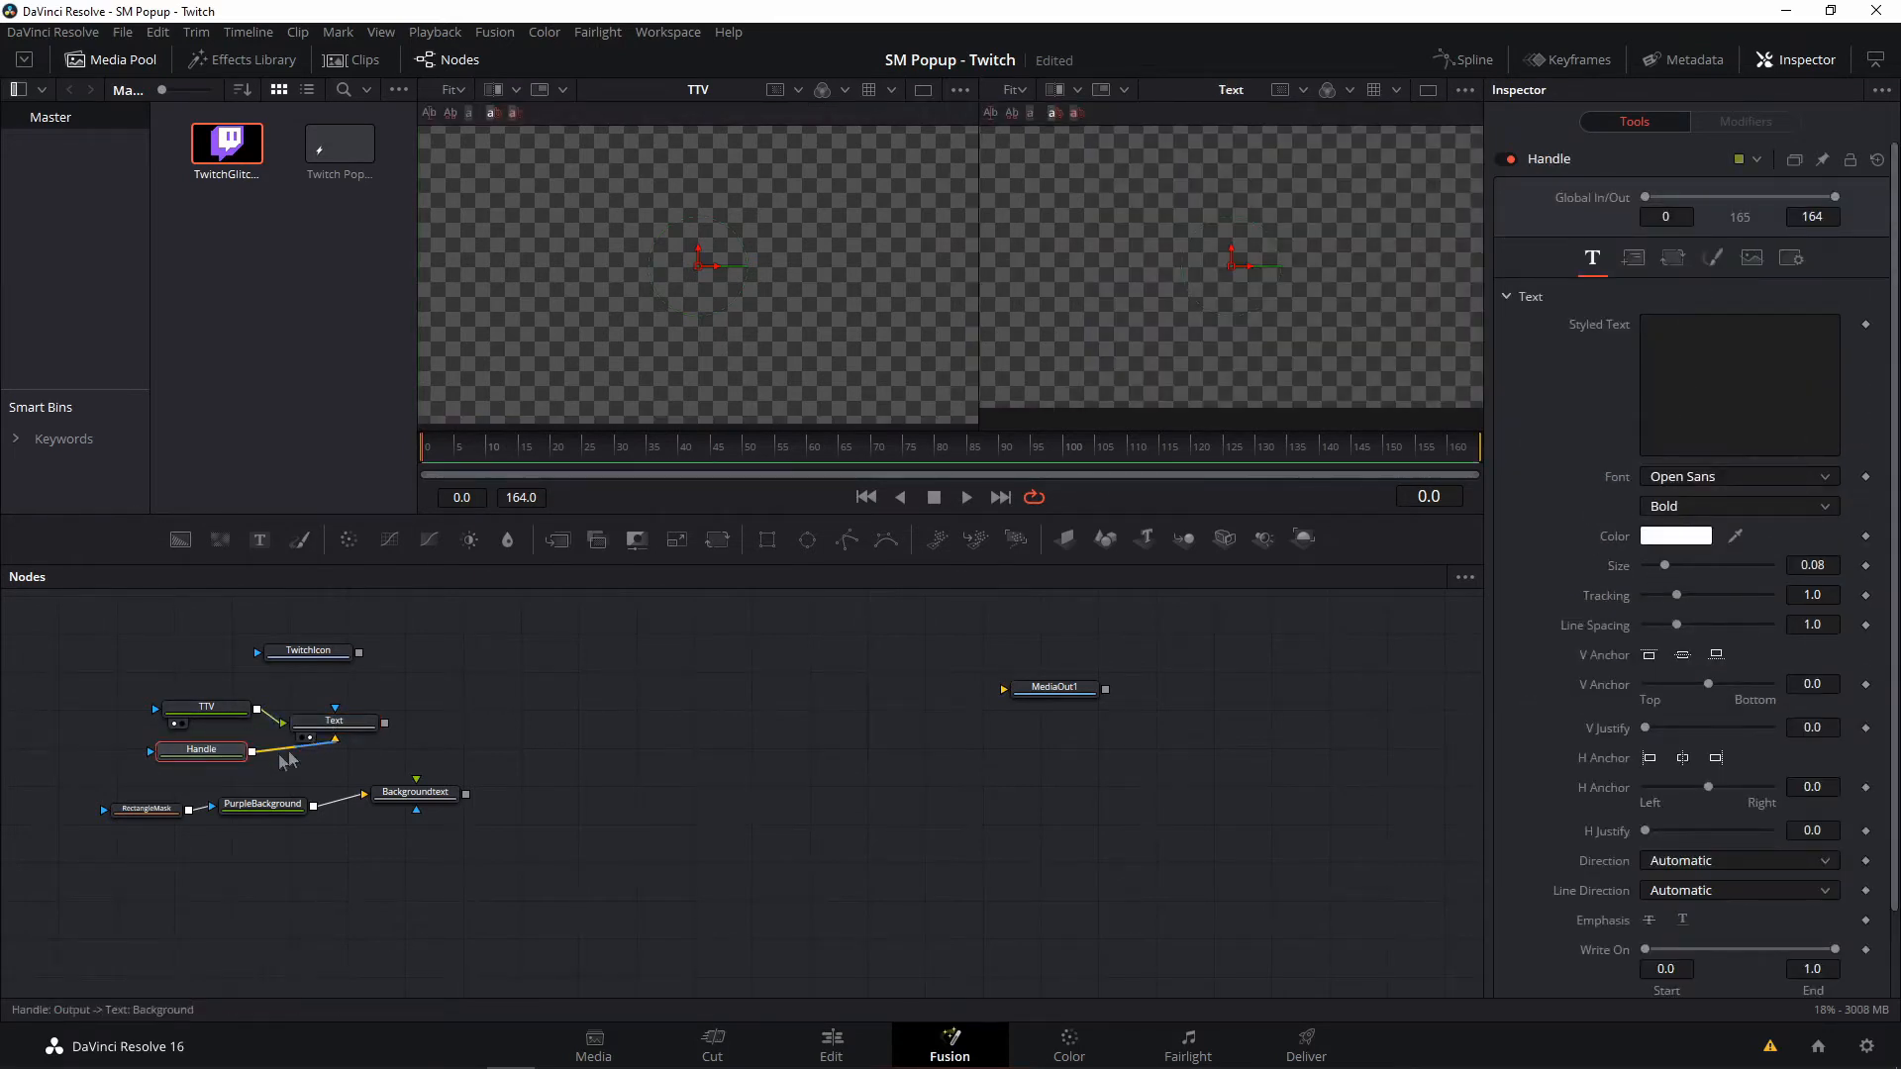
- Set the styled text of the TTV node to "Twitch.TV/"
left_click(209, 715)
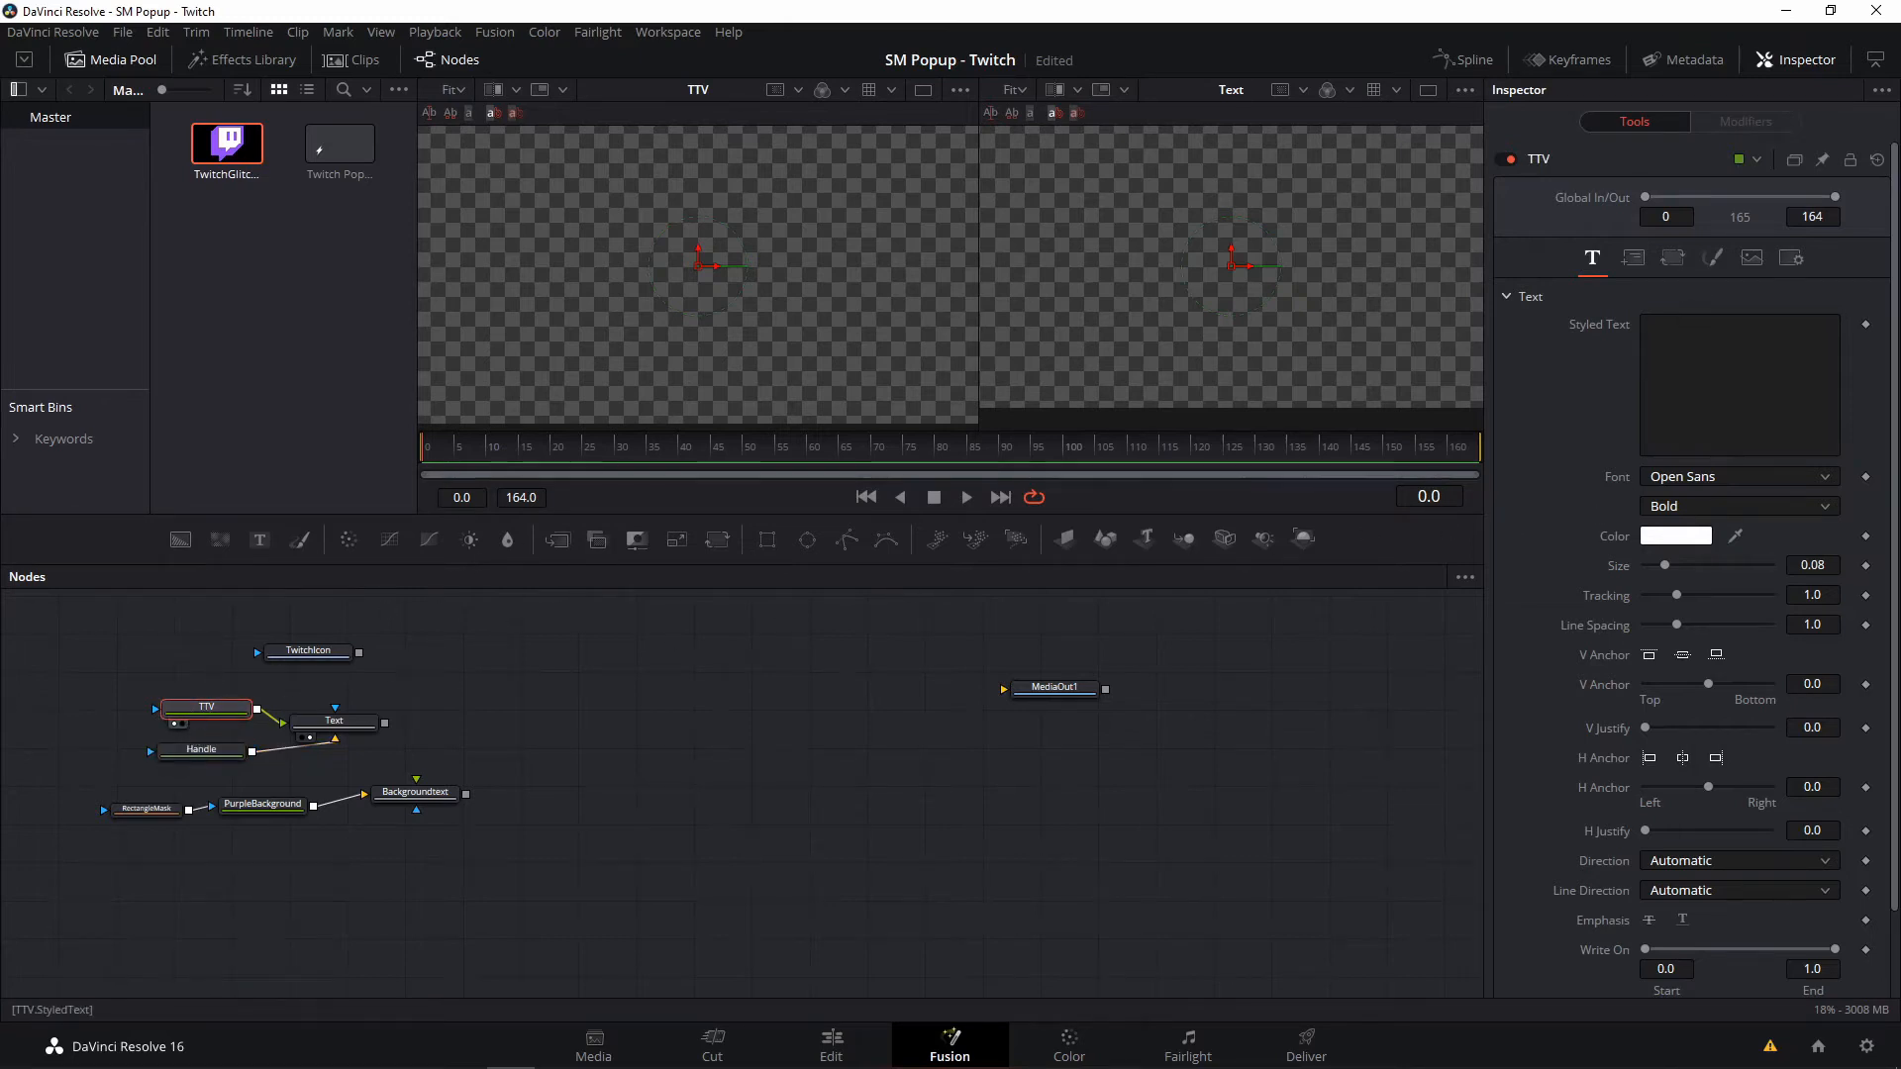
left_click(1756, 408)
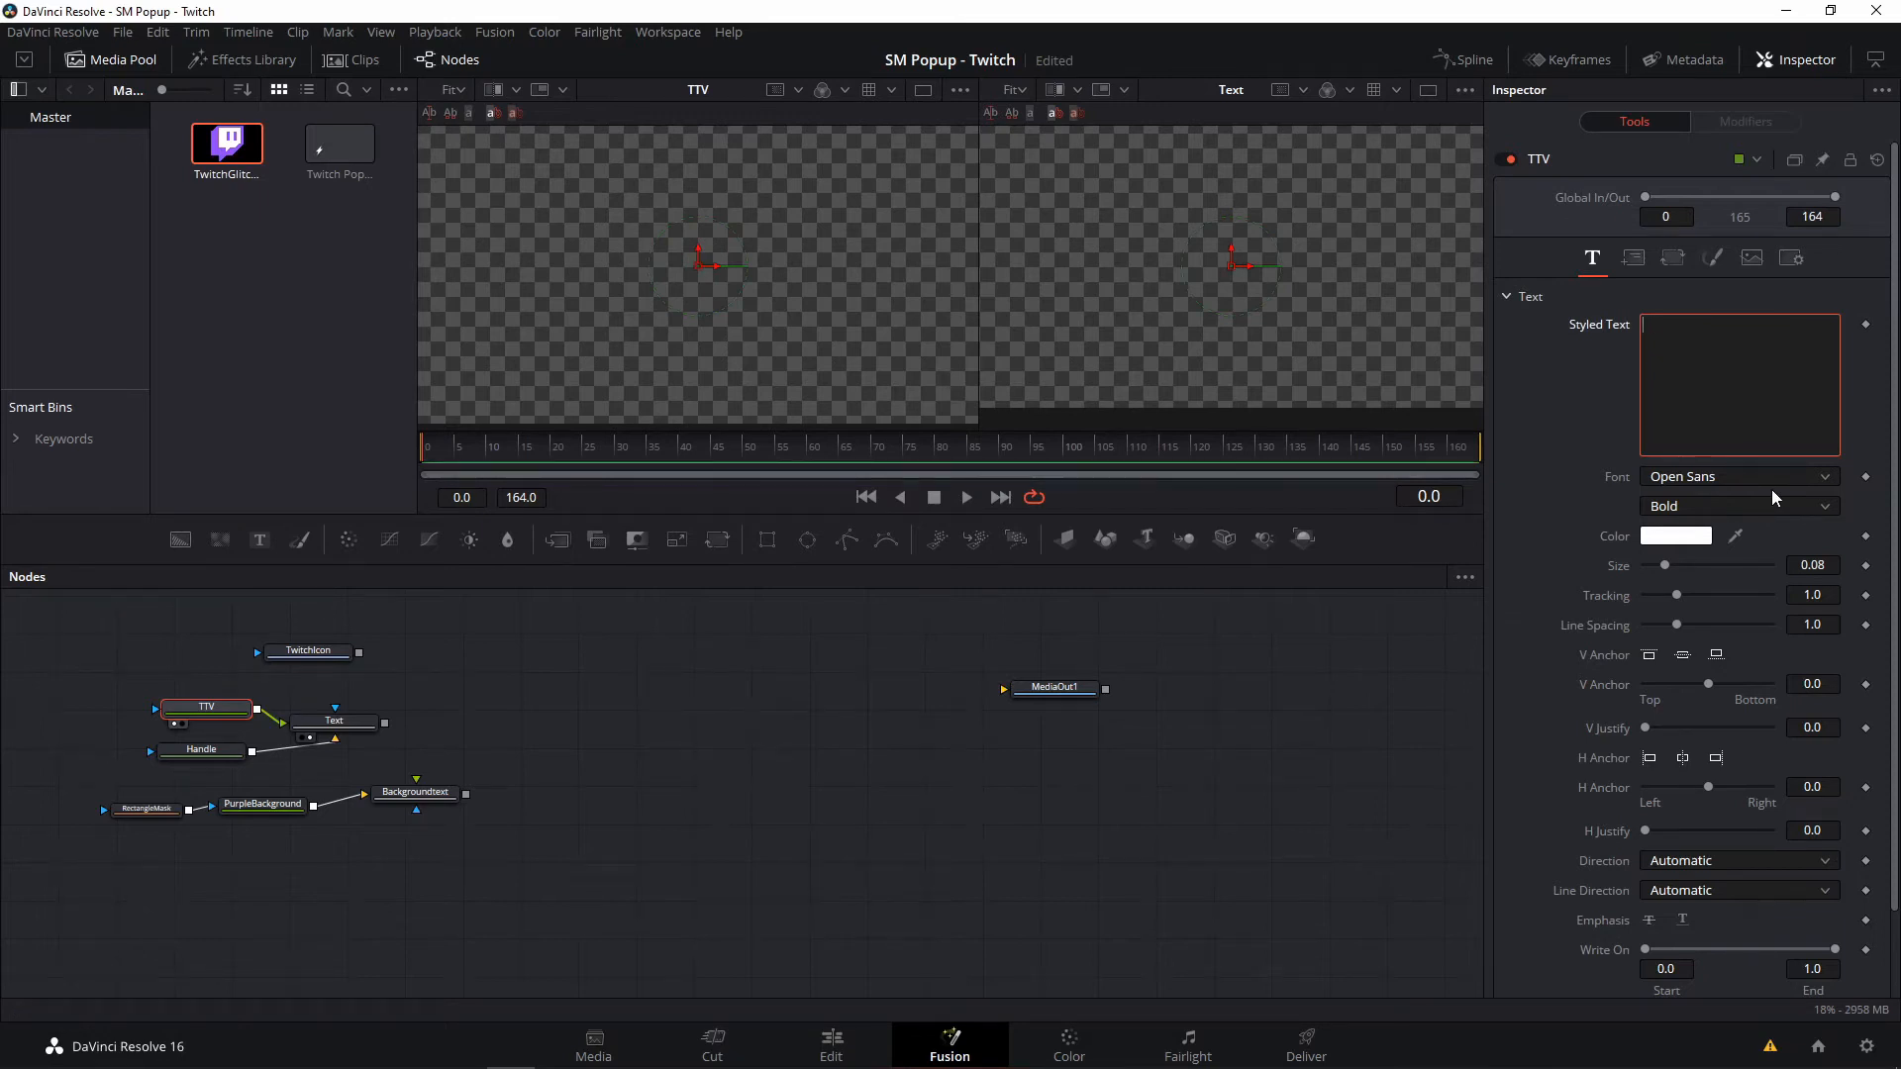
type("Twithc")
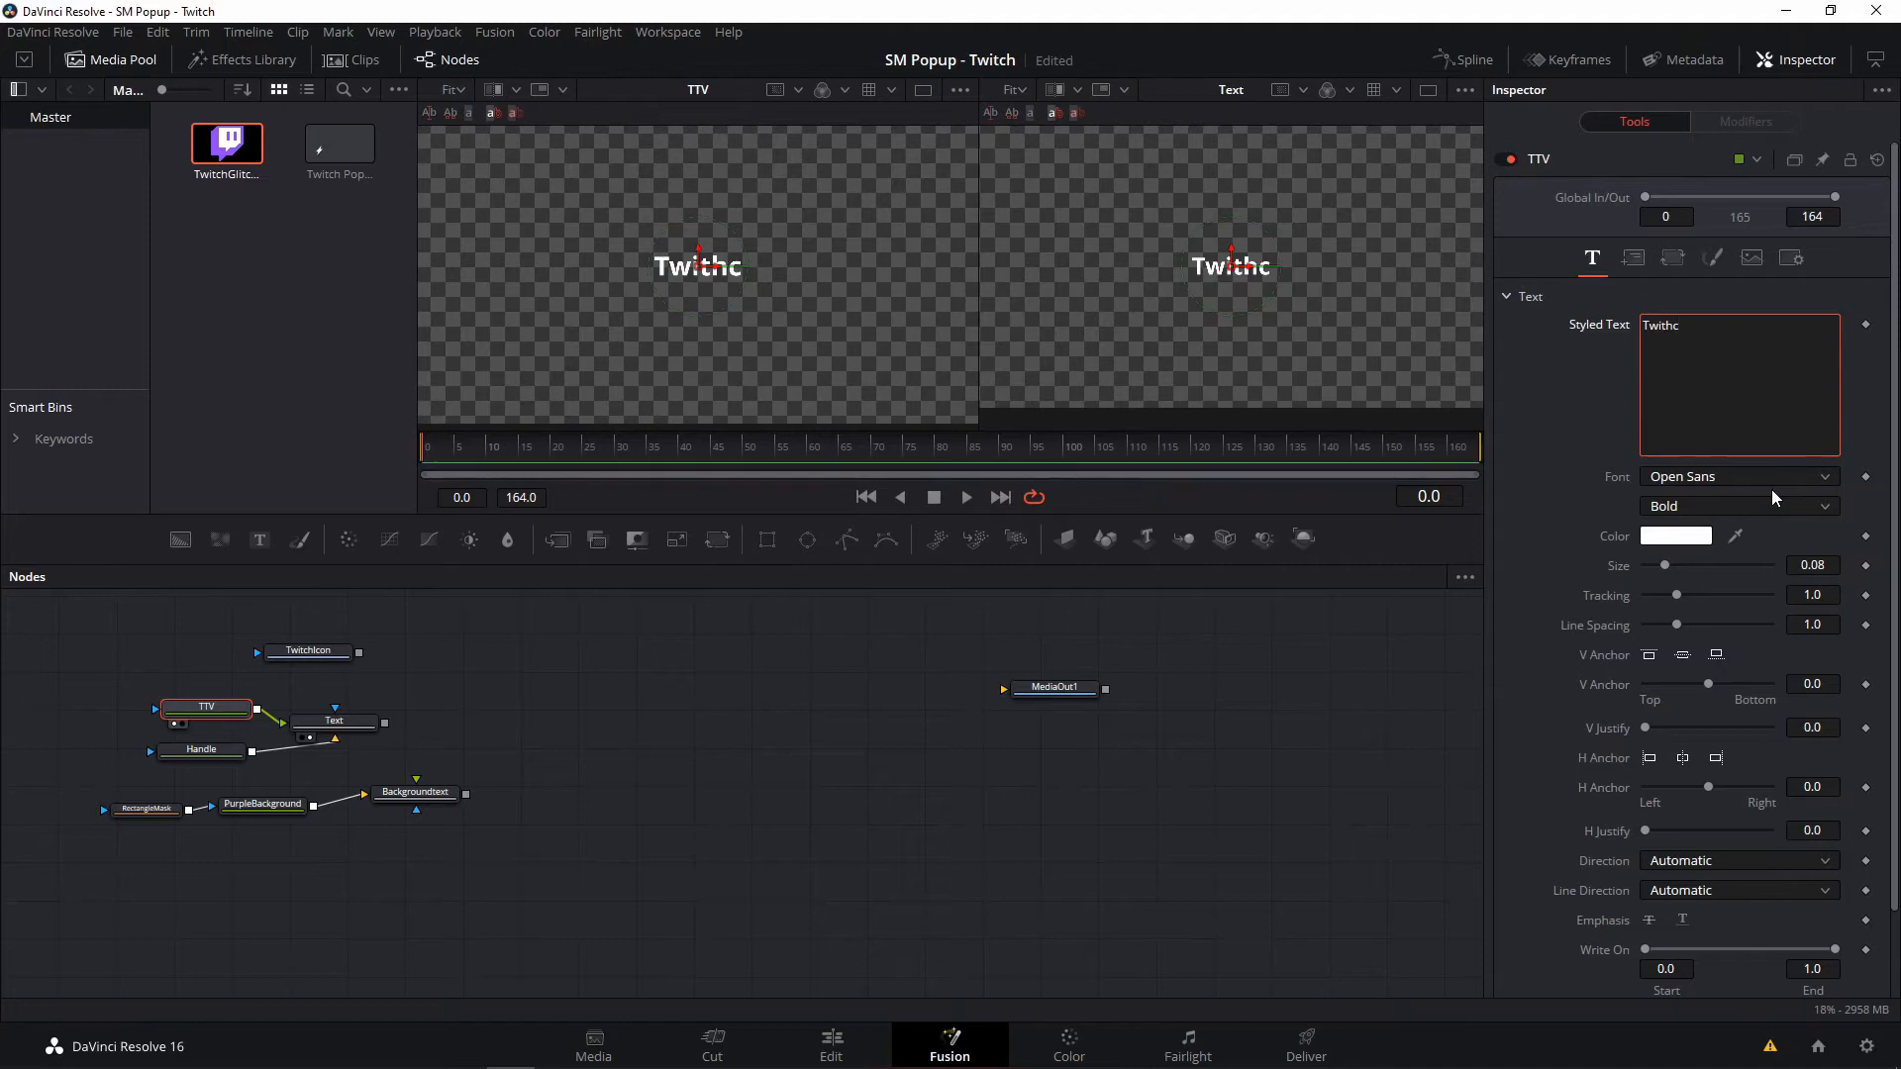
key("BackSpace")
key("BackSpace")
type("ch")
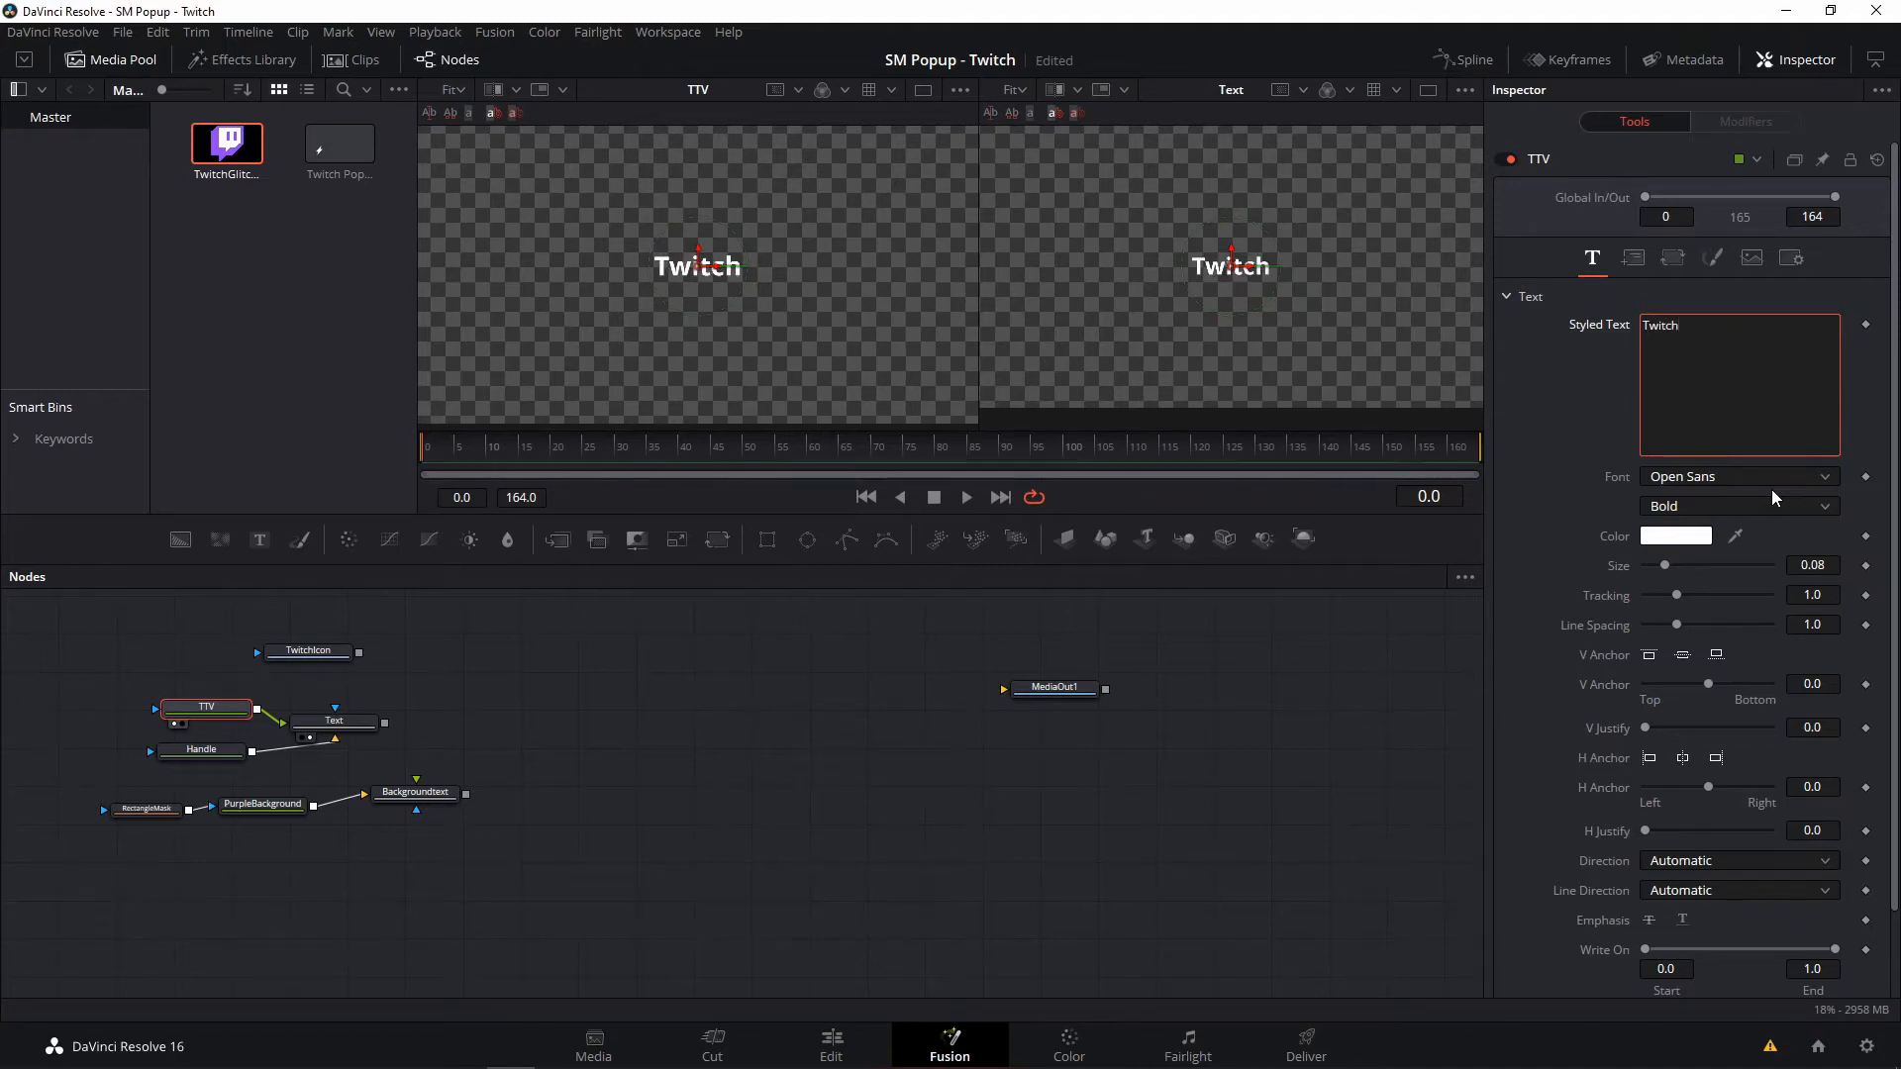
type(".TV/")
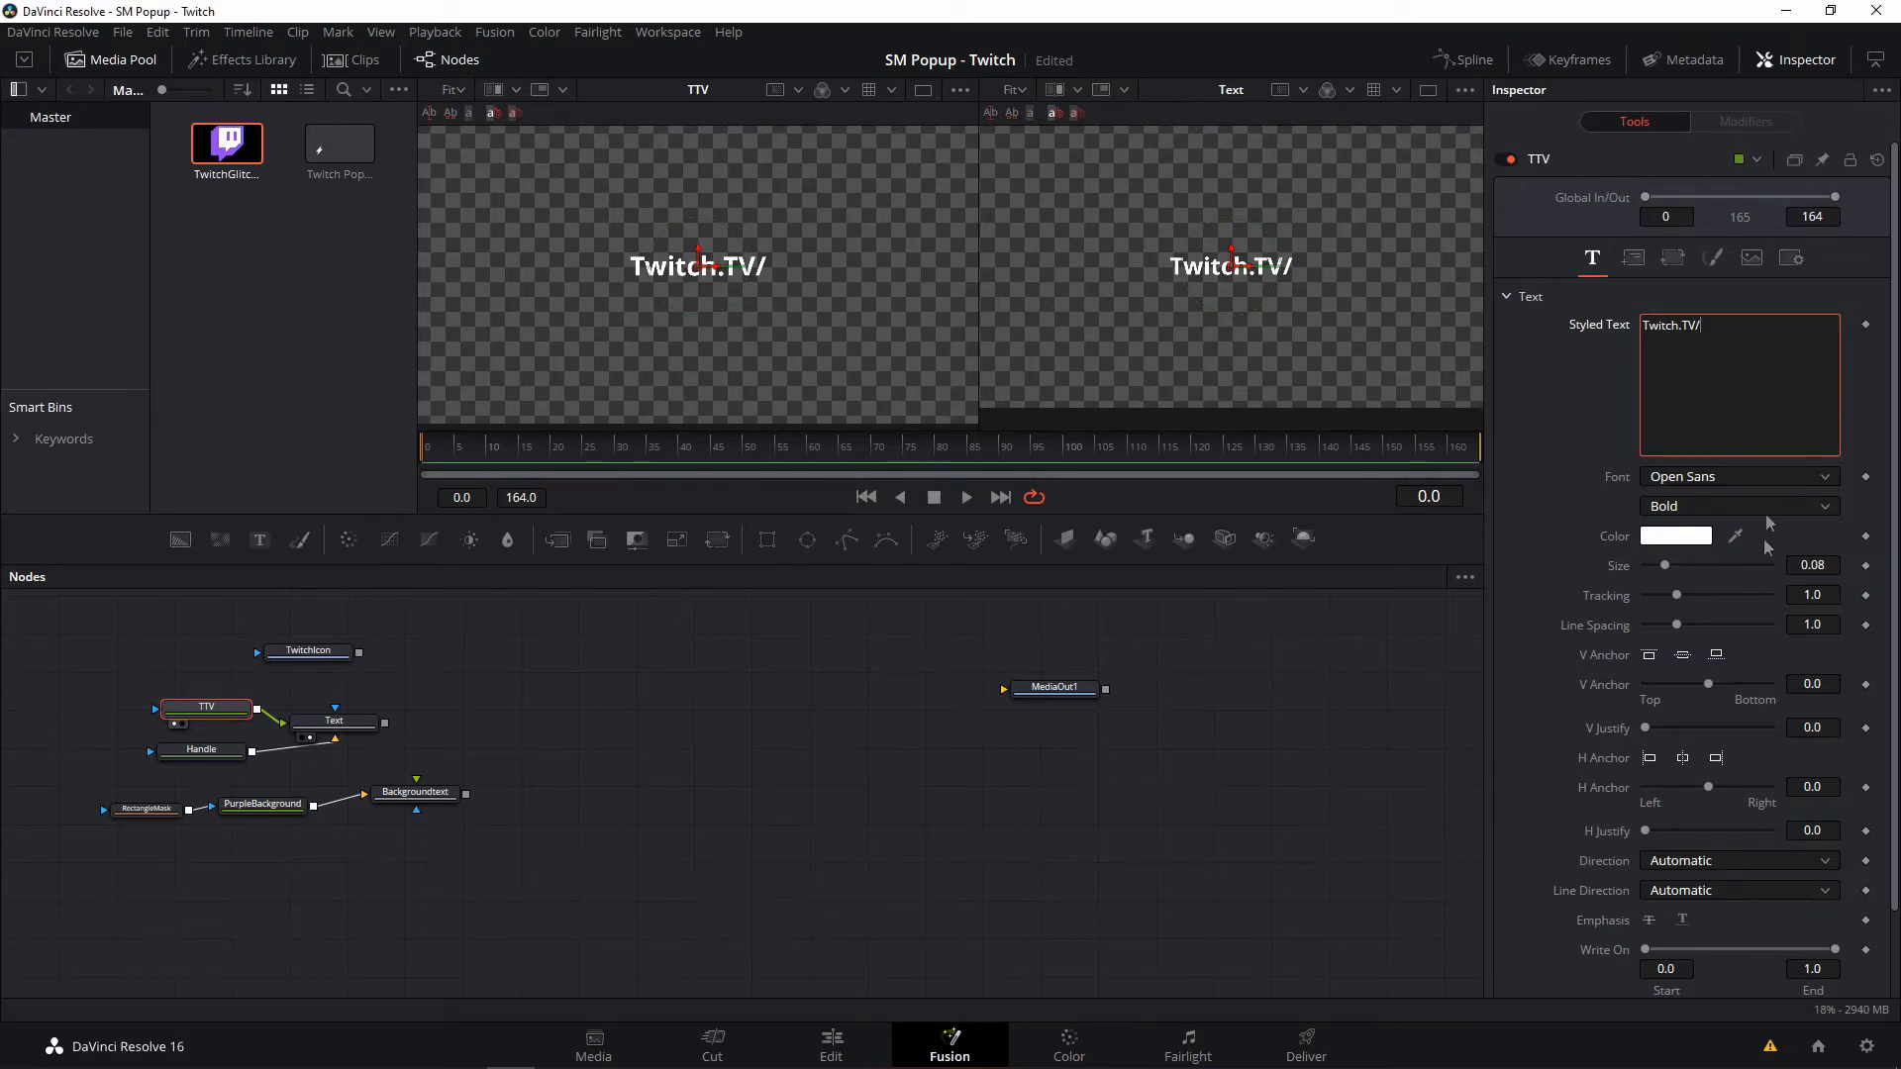
- Set the font of both the TTV and Handle text nodes to Coda
left_click(1703, 477)
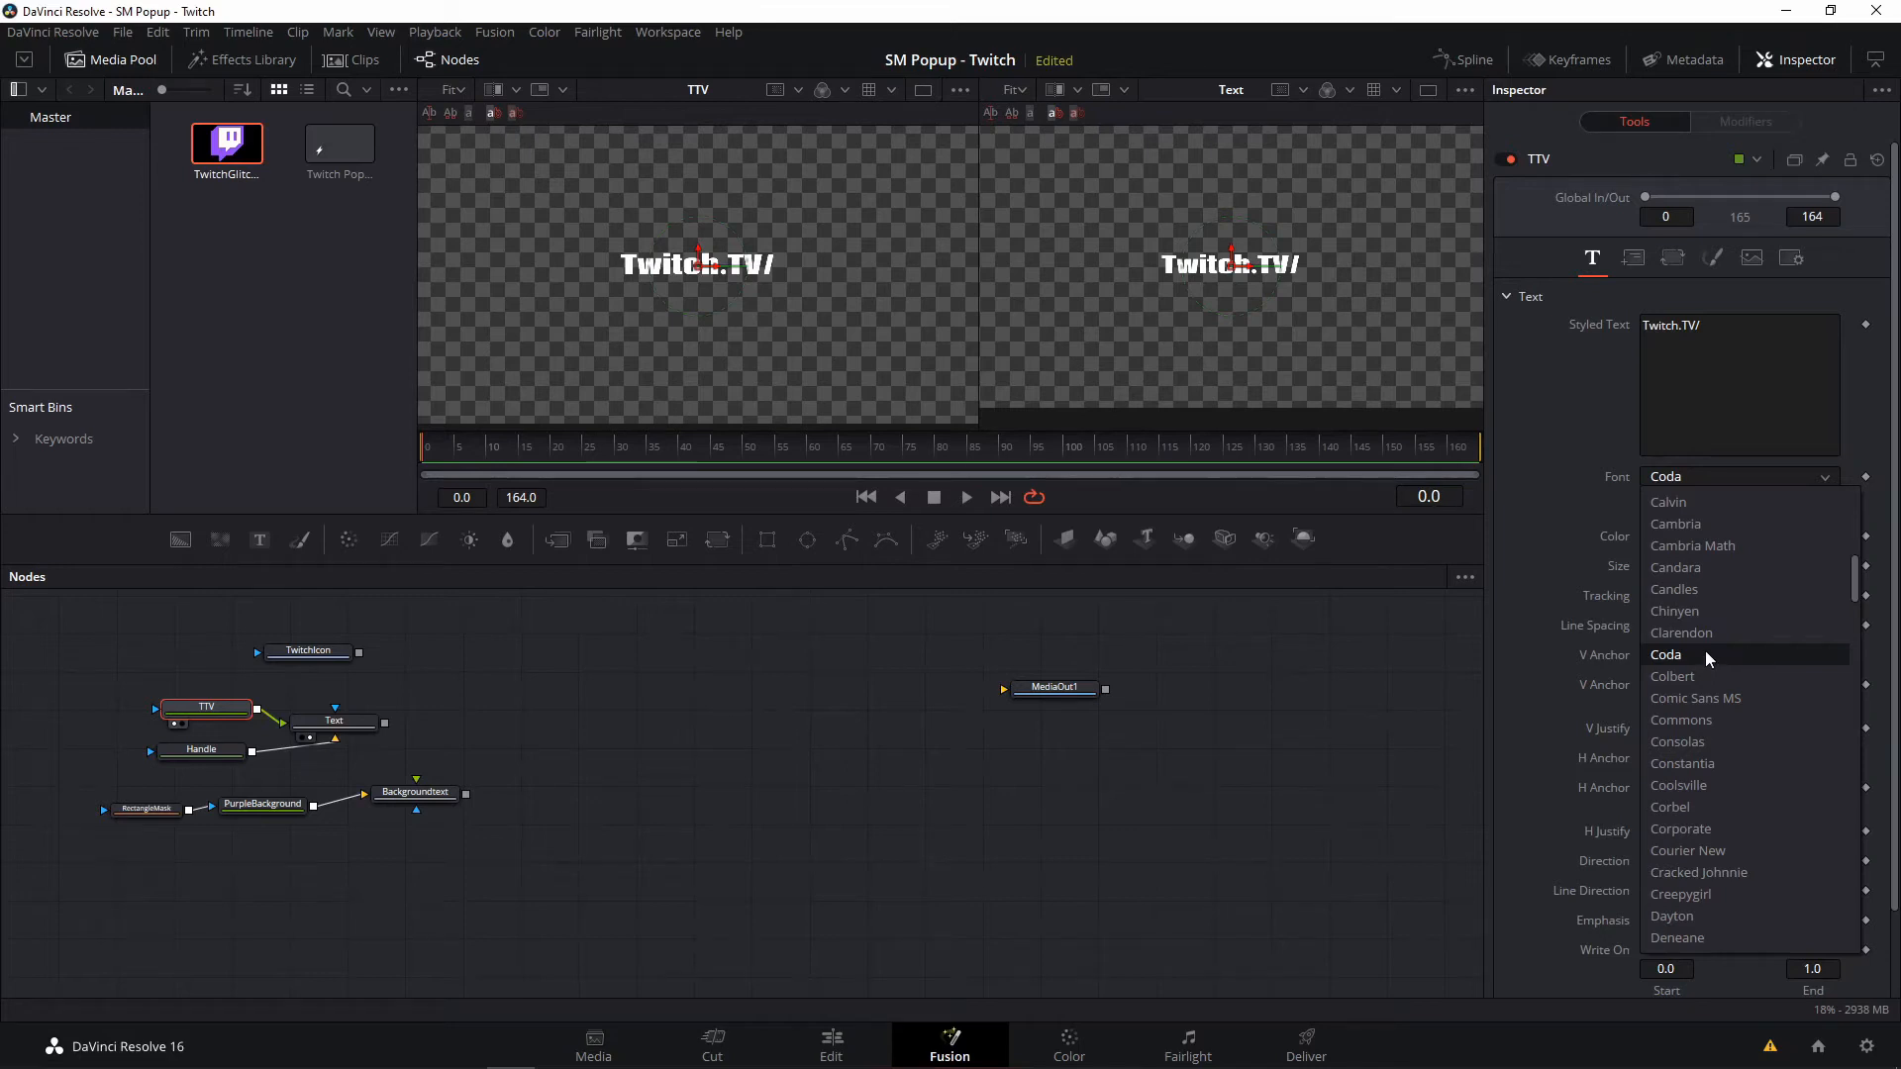
left_click(1702, 651)
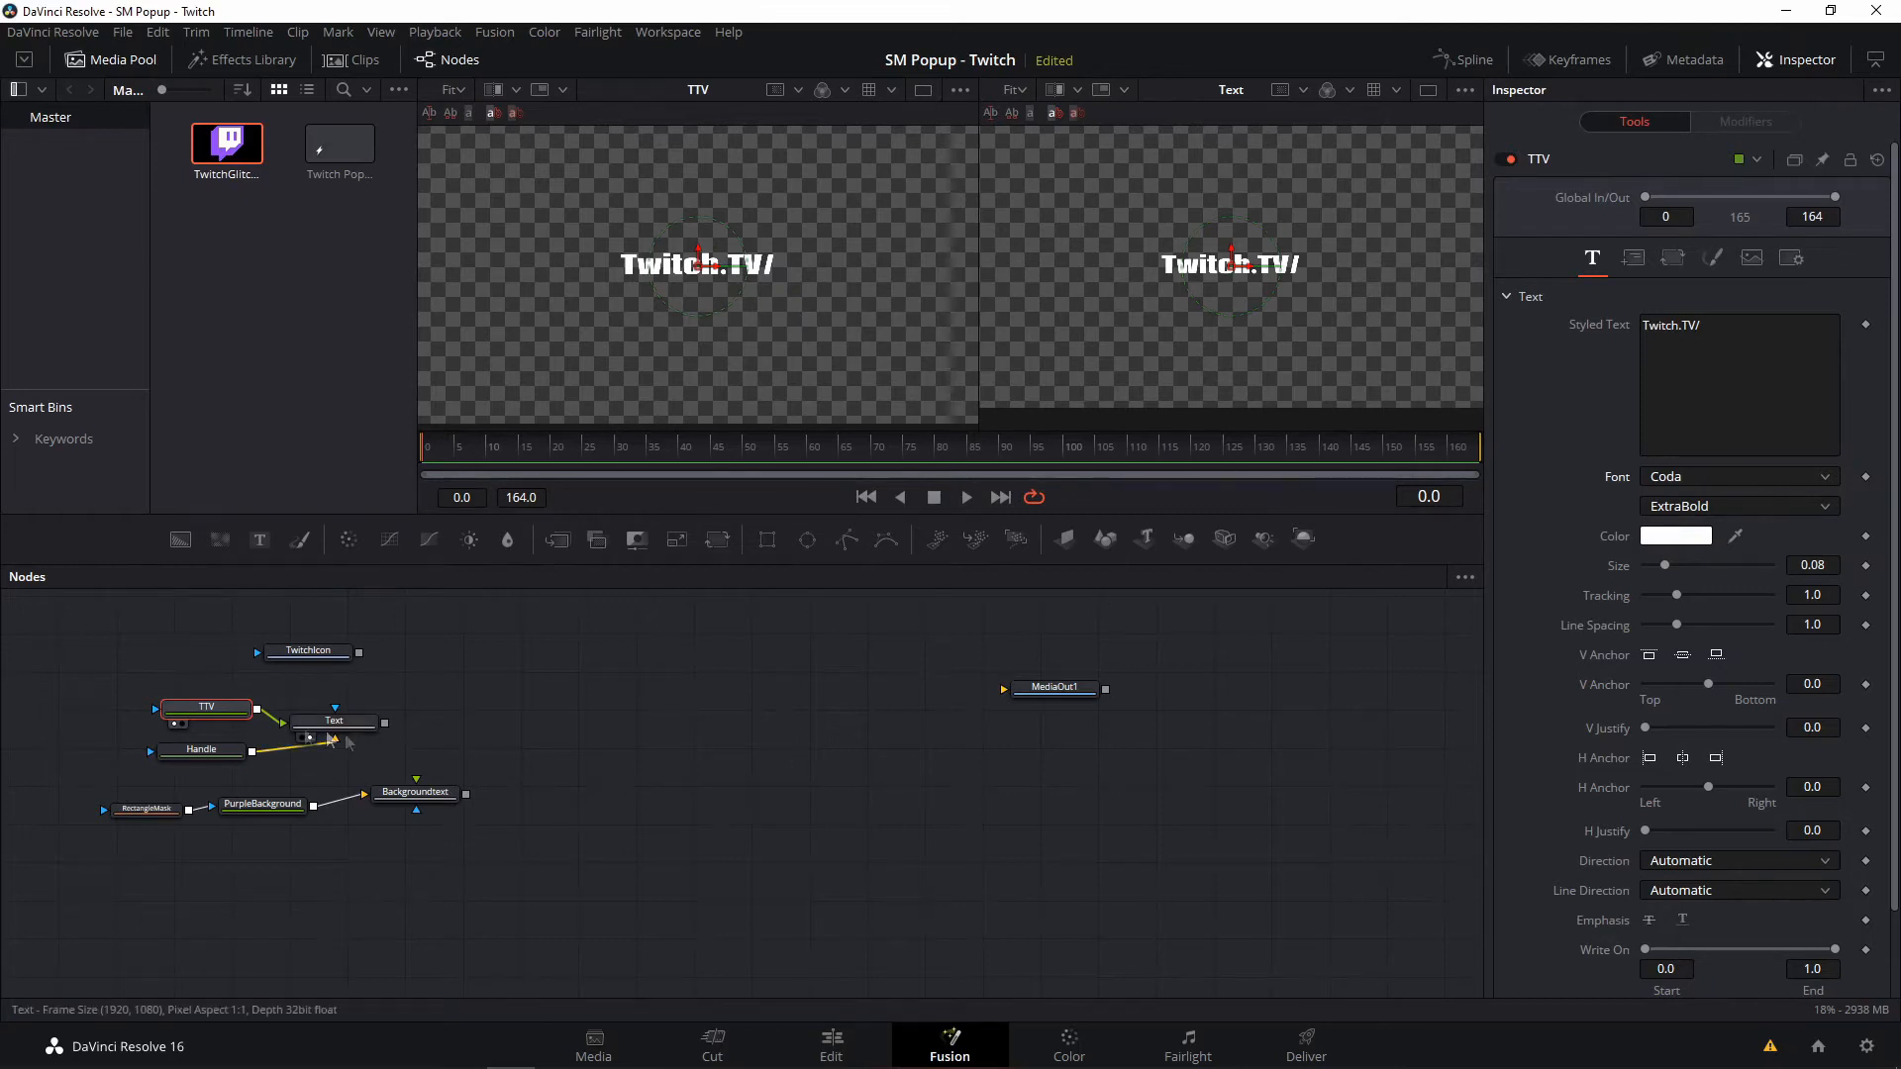
left_click(203, 750)
left_click(334, 721)
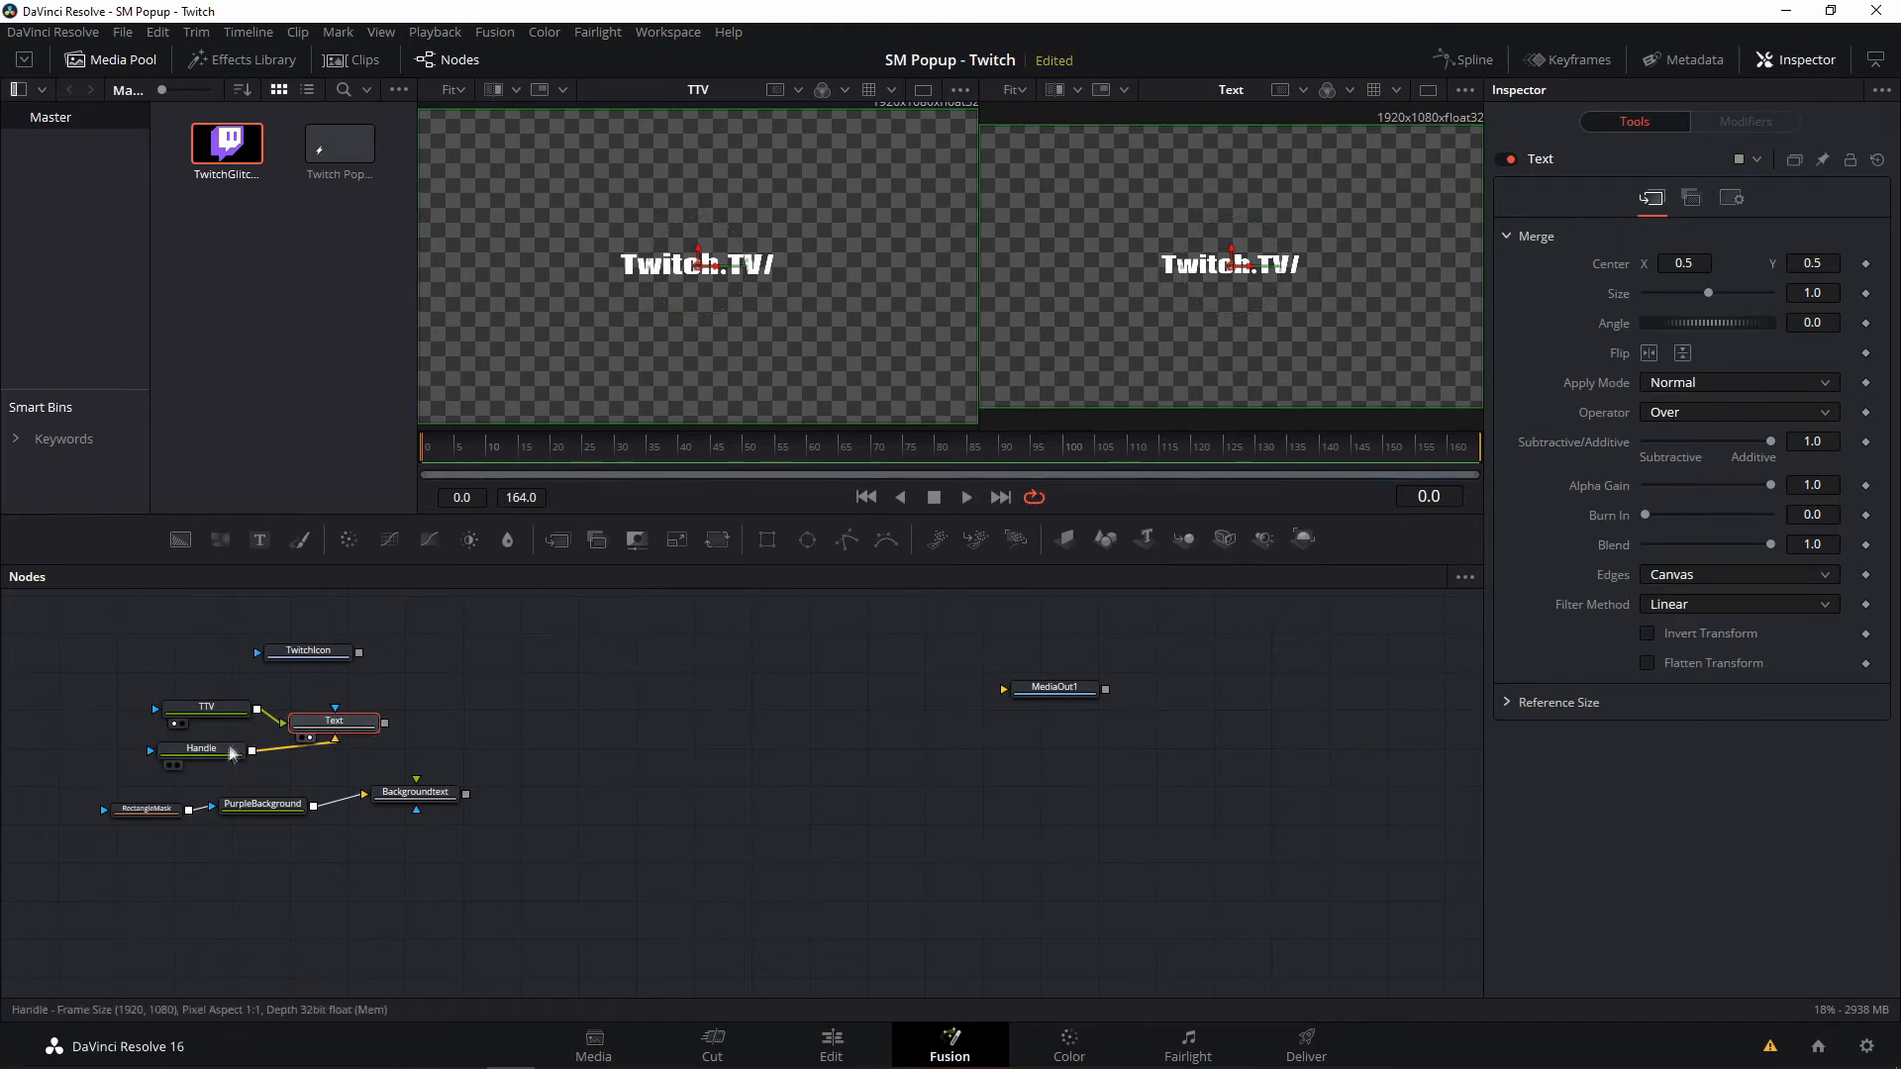
left_click(203, 749)
left_click(1739, 478)
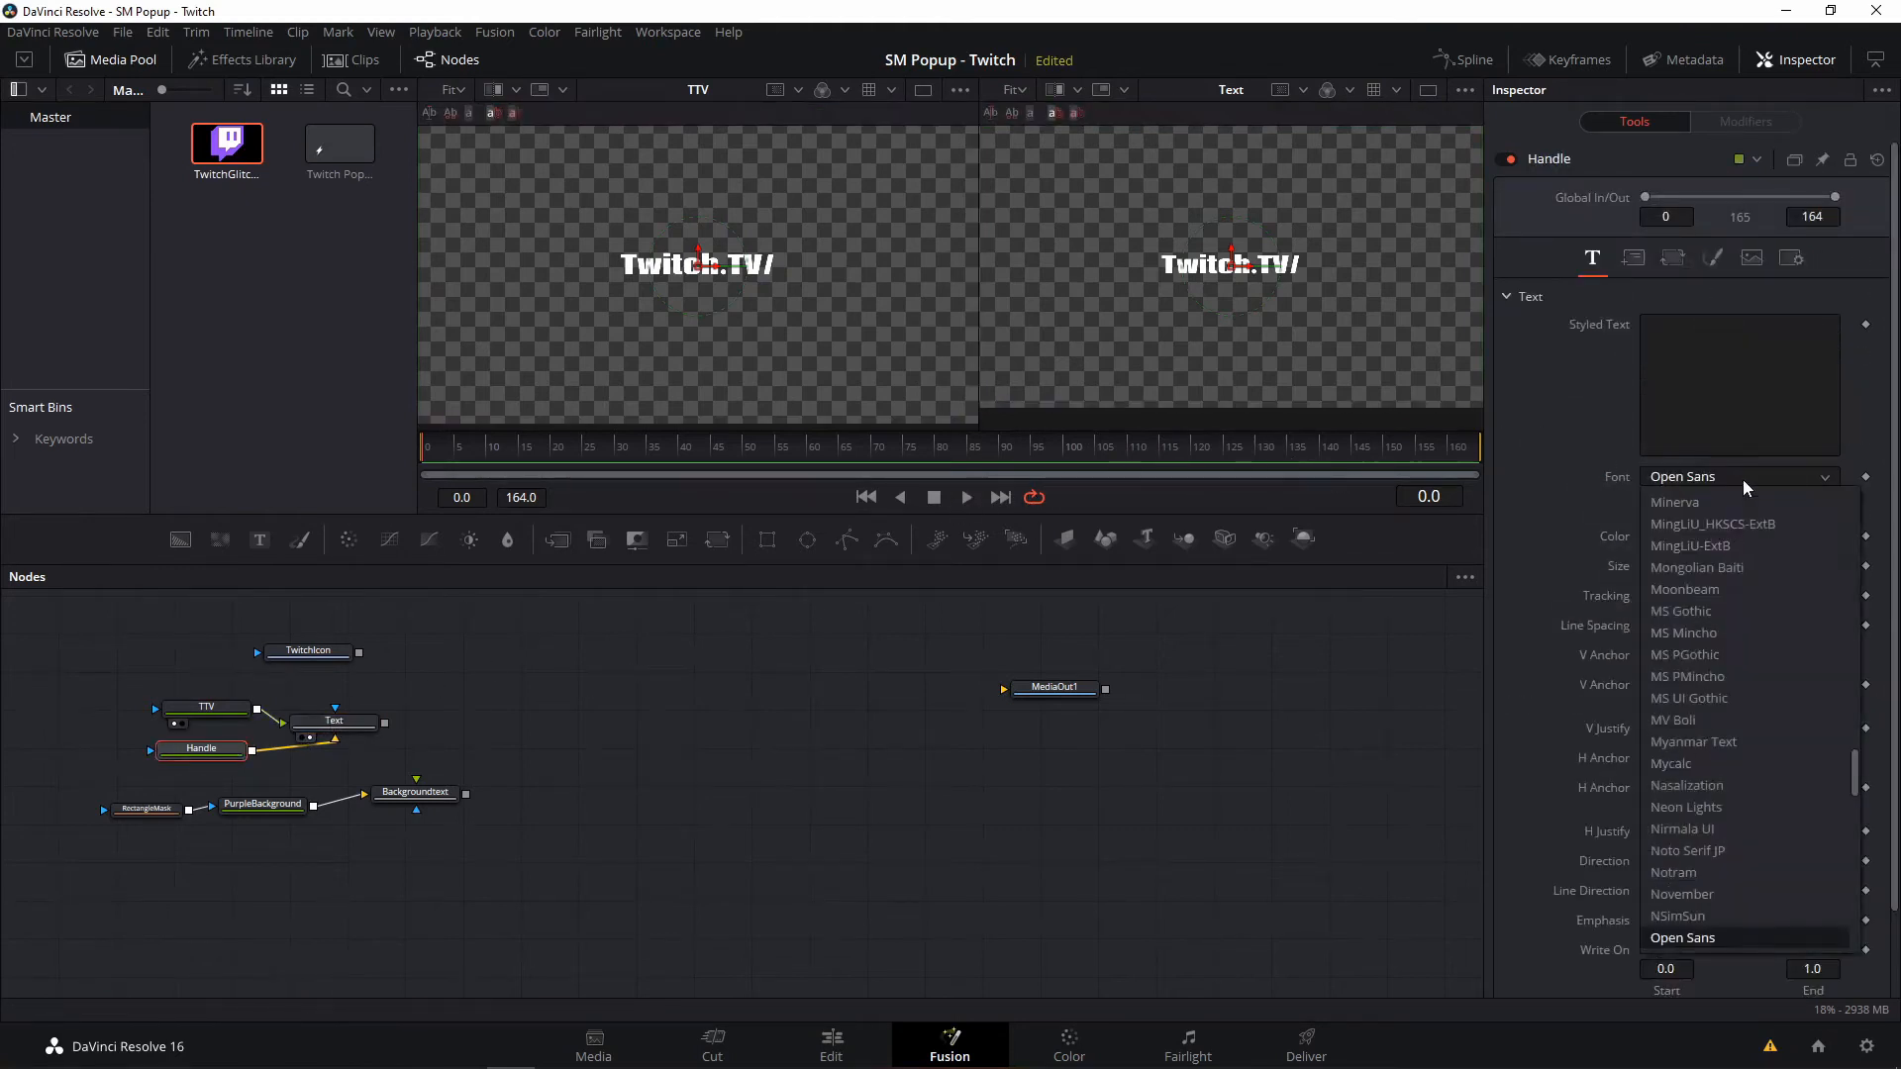
scroll(1699, 584, "down", 1)
scroll(1720, 688, "down", 15)
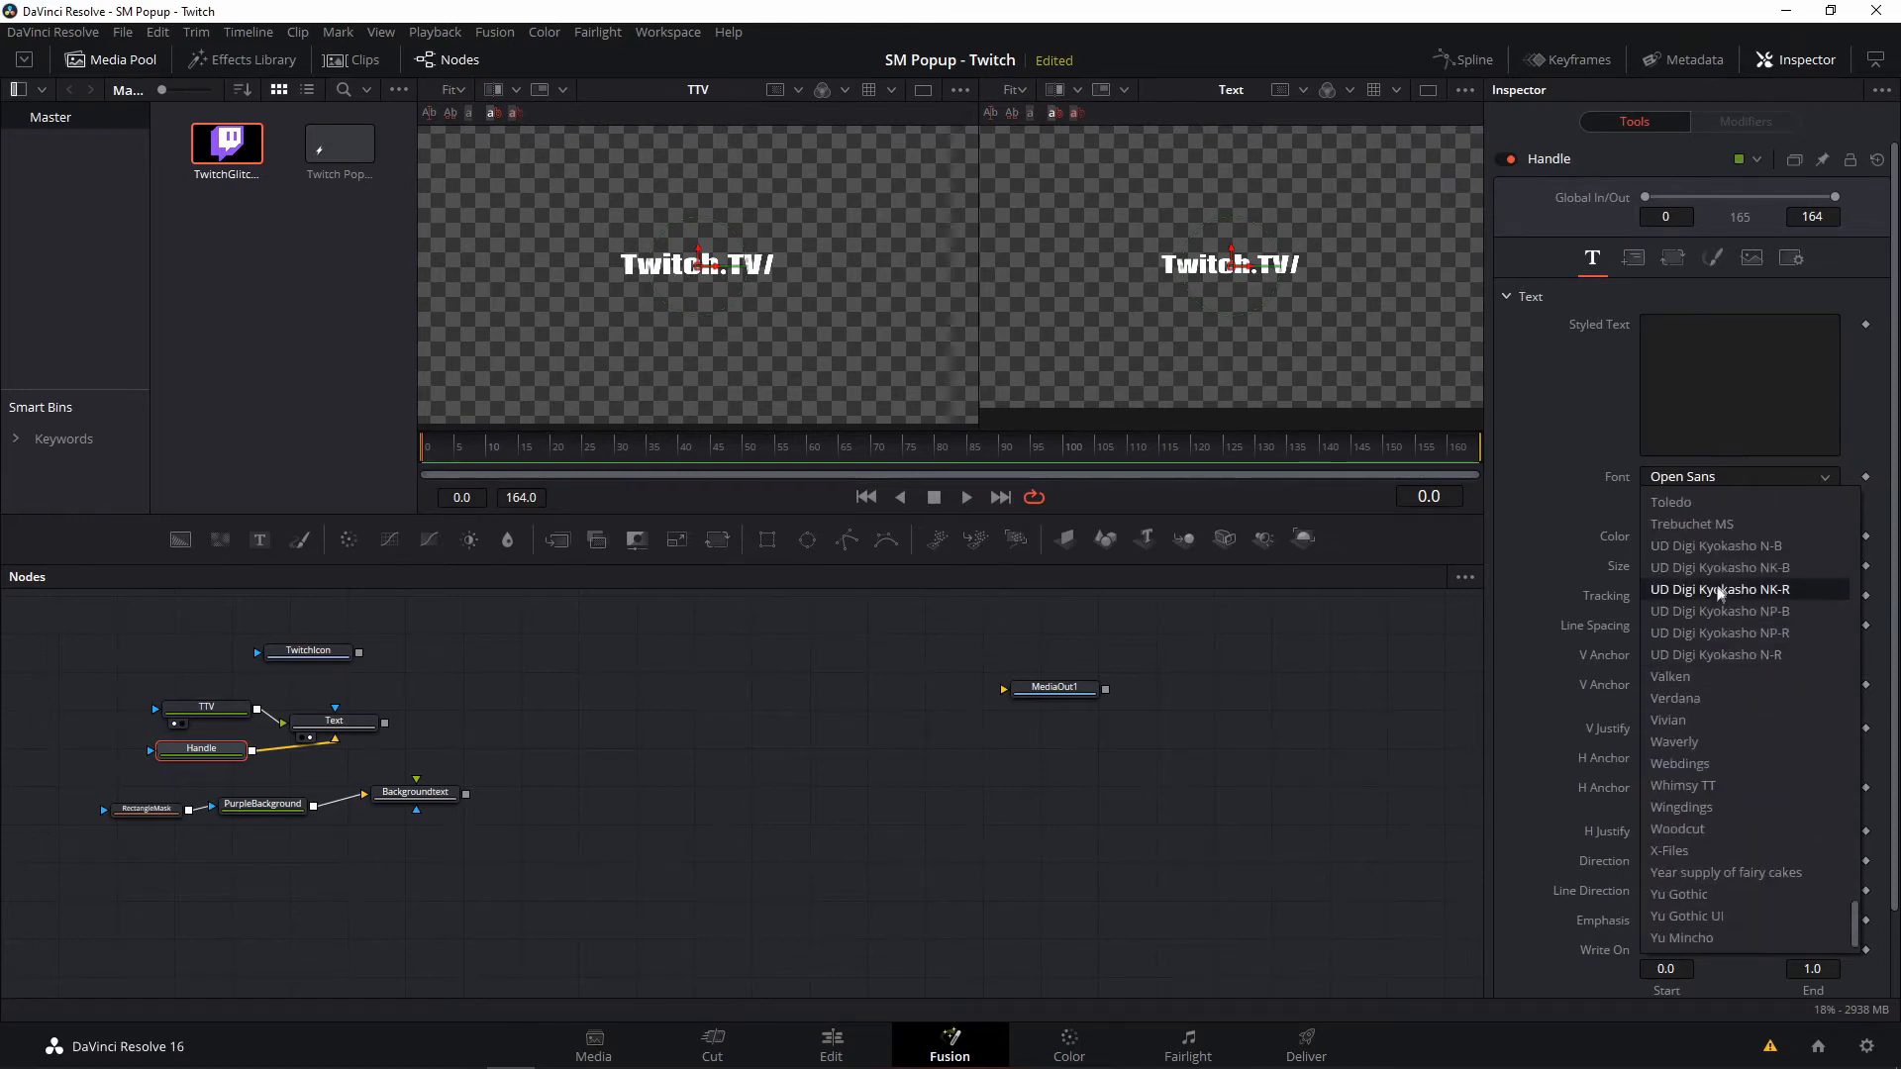
scroll(1718, 590, "up", 15)
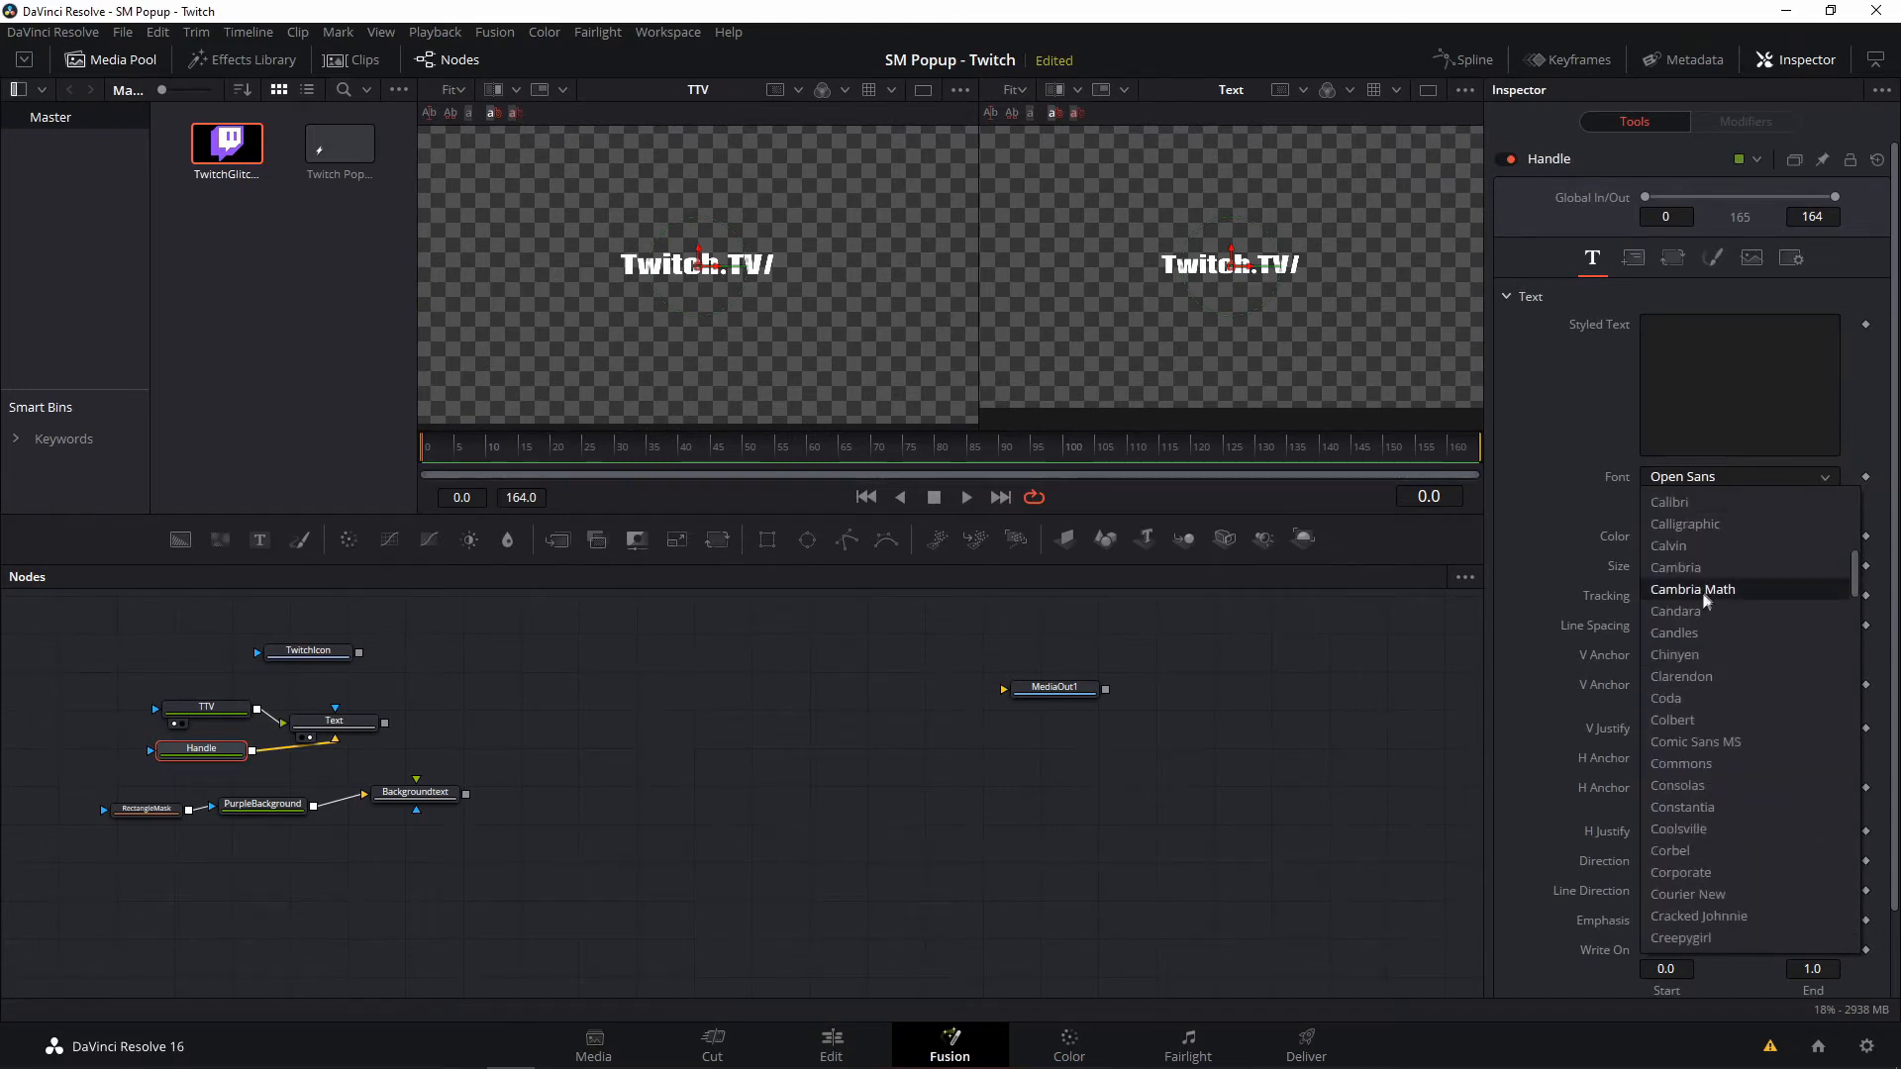
left_click(1678, 703)
scroll(1727, 520, "down", 2)
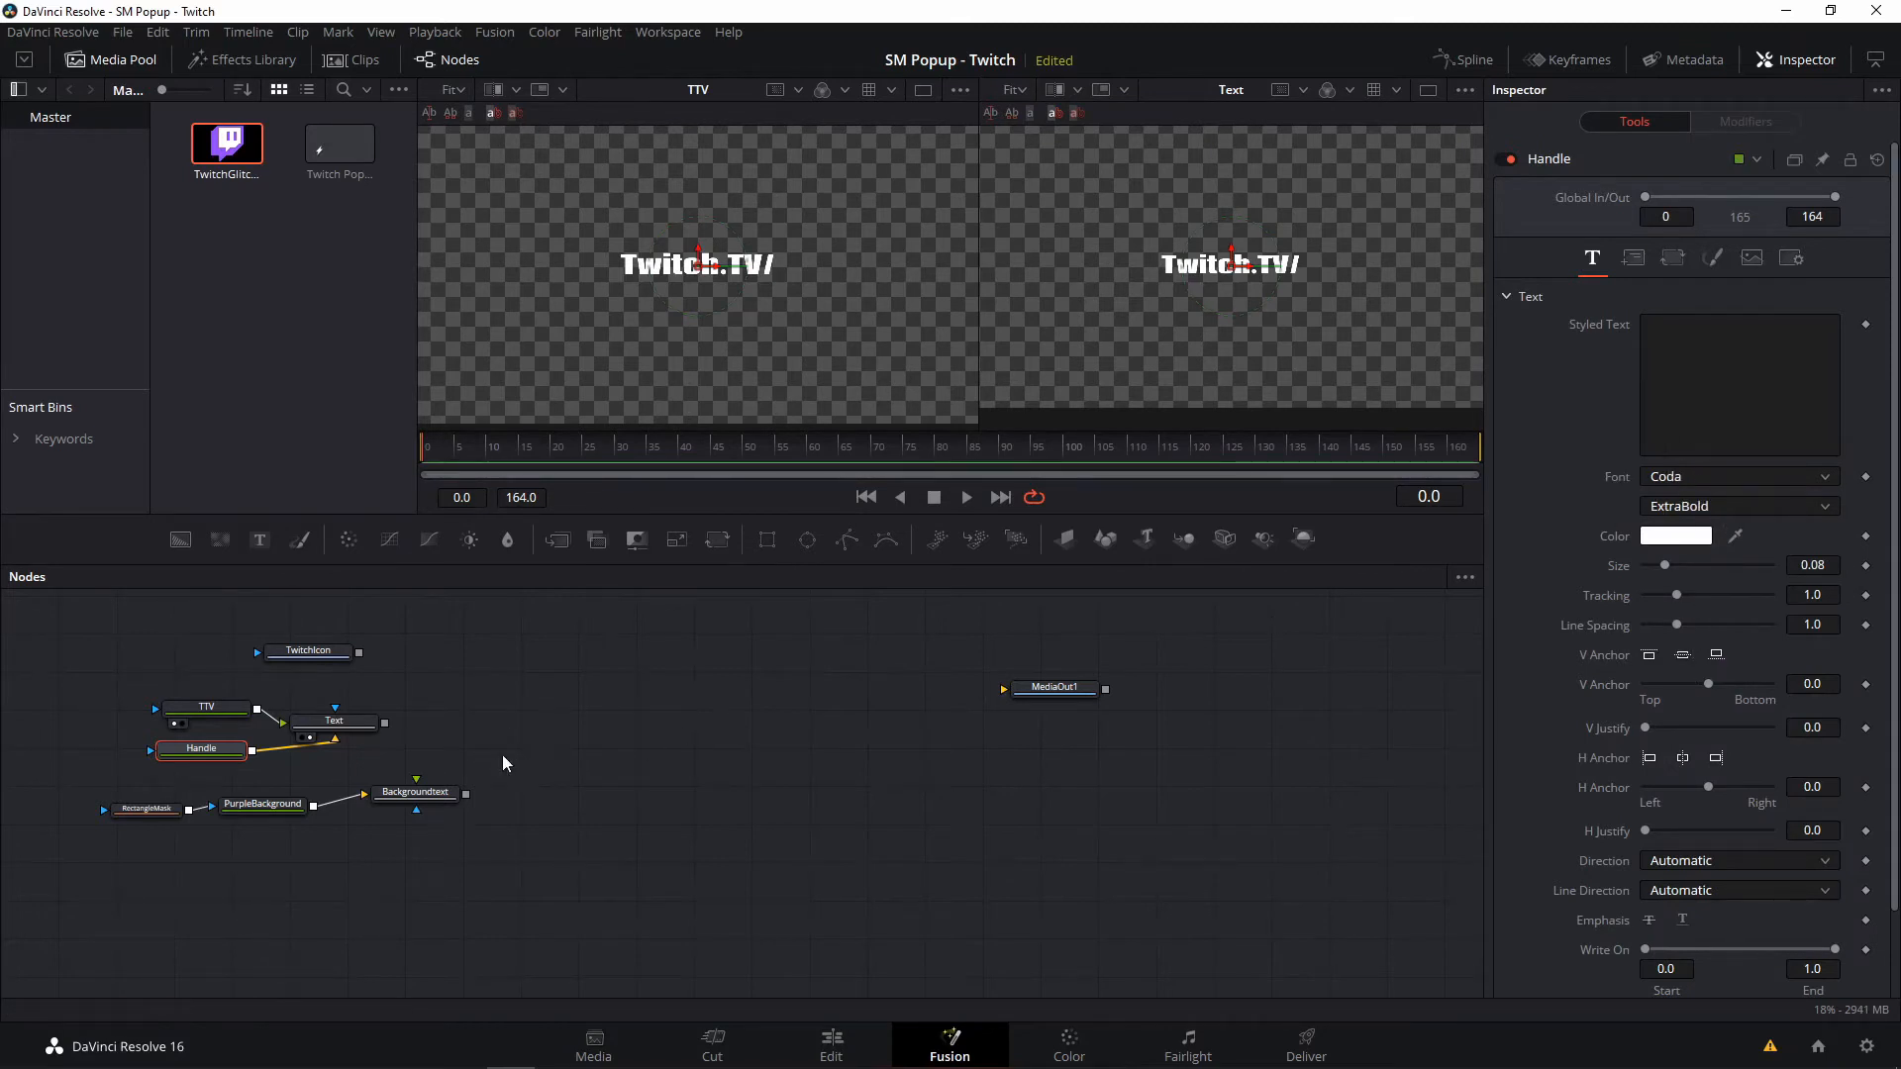
- Set the styled text of the Handle node to "Snowstuff123"
right_click(194, 751)
left_click(1690, 435)
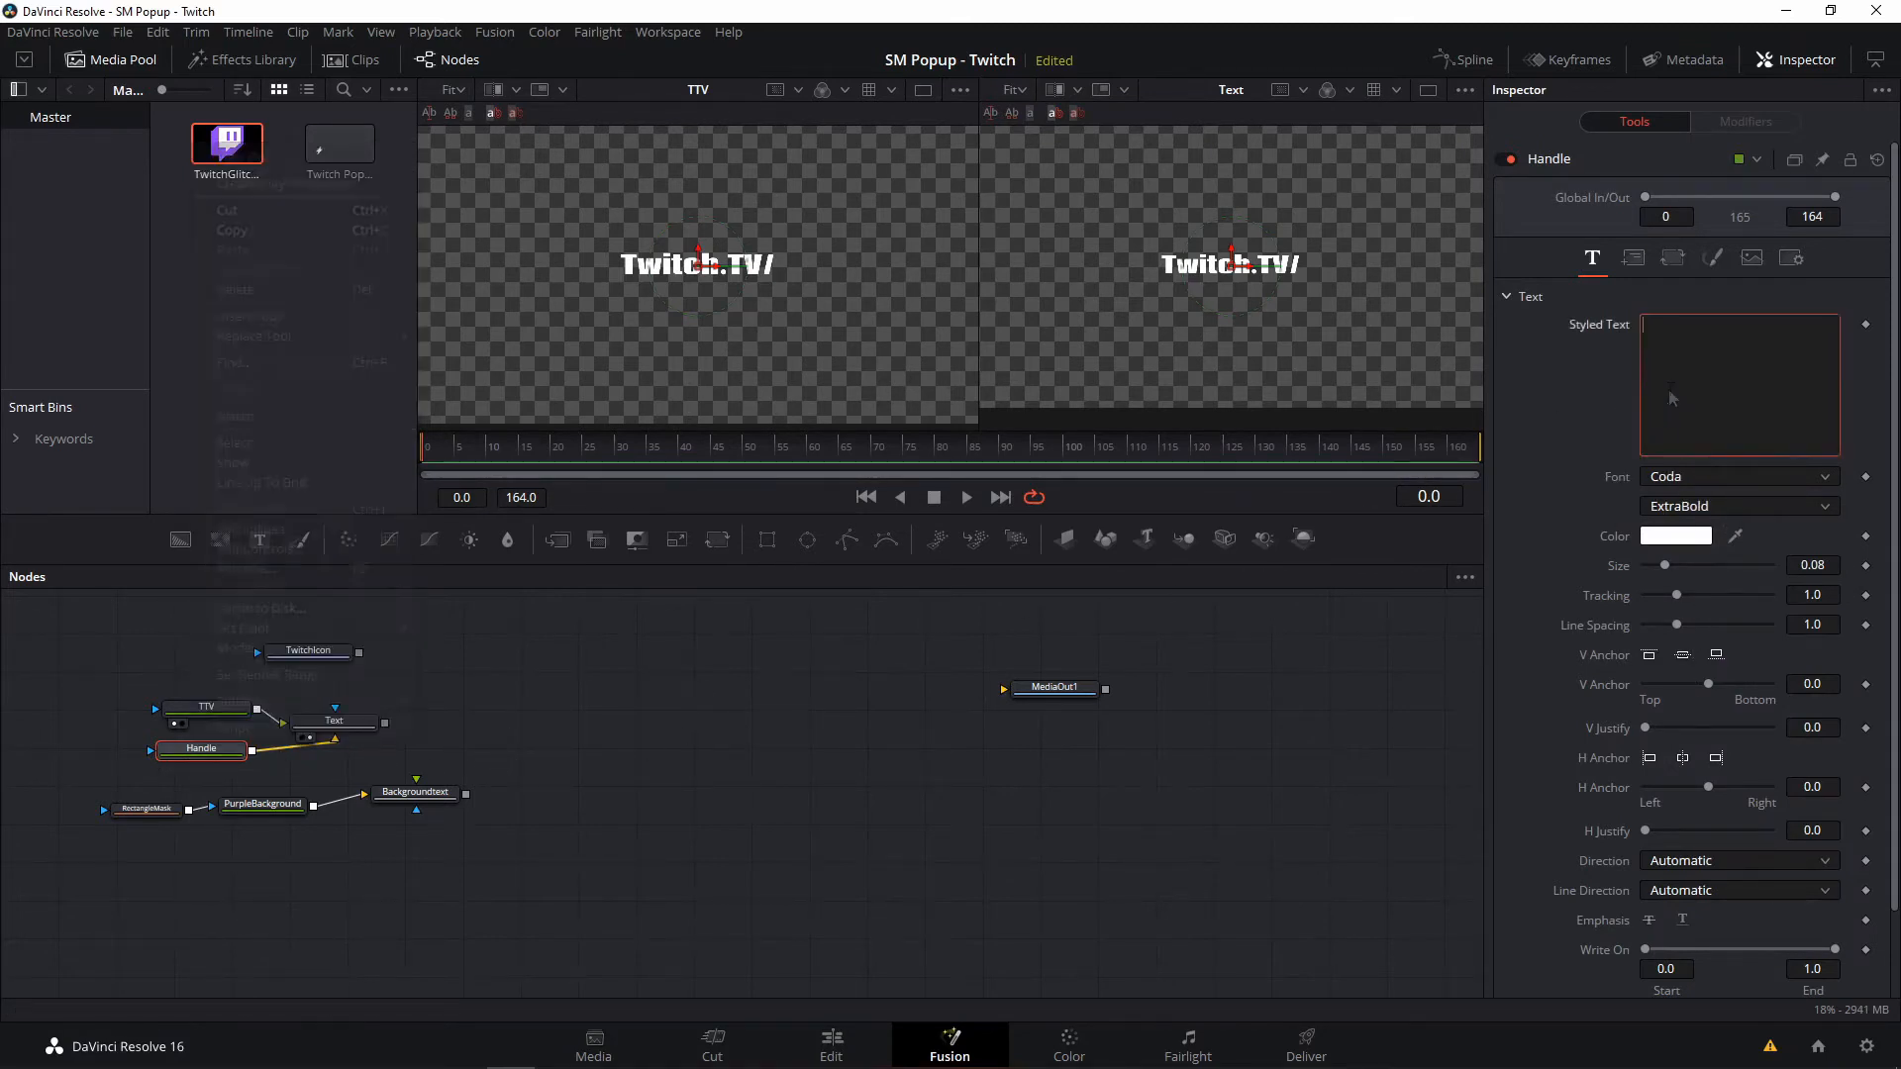
type("S")
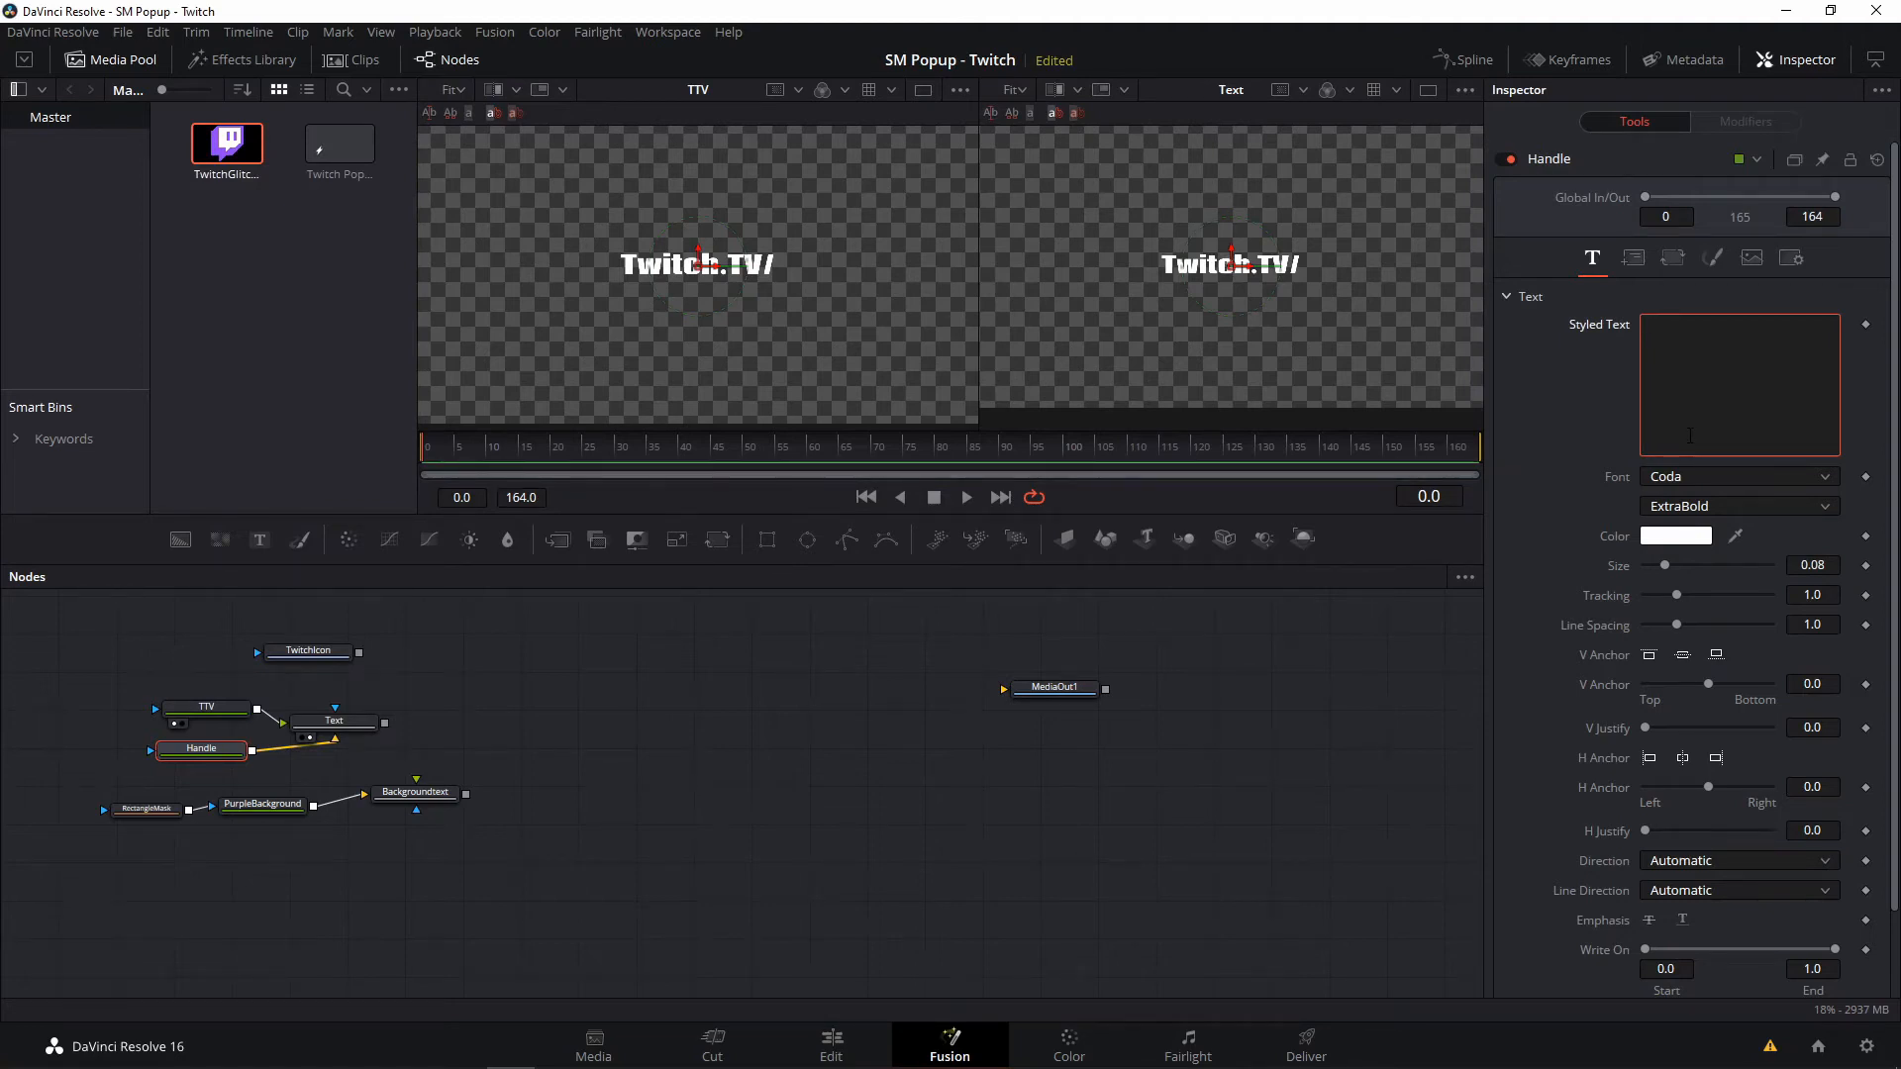
type("Snowstuff123")
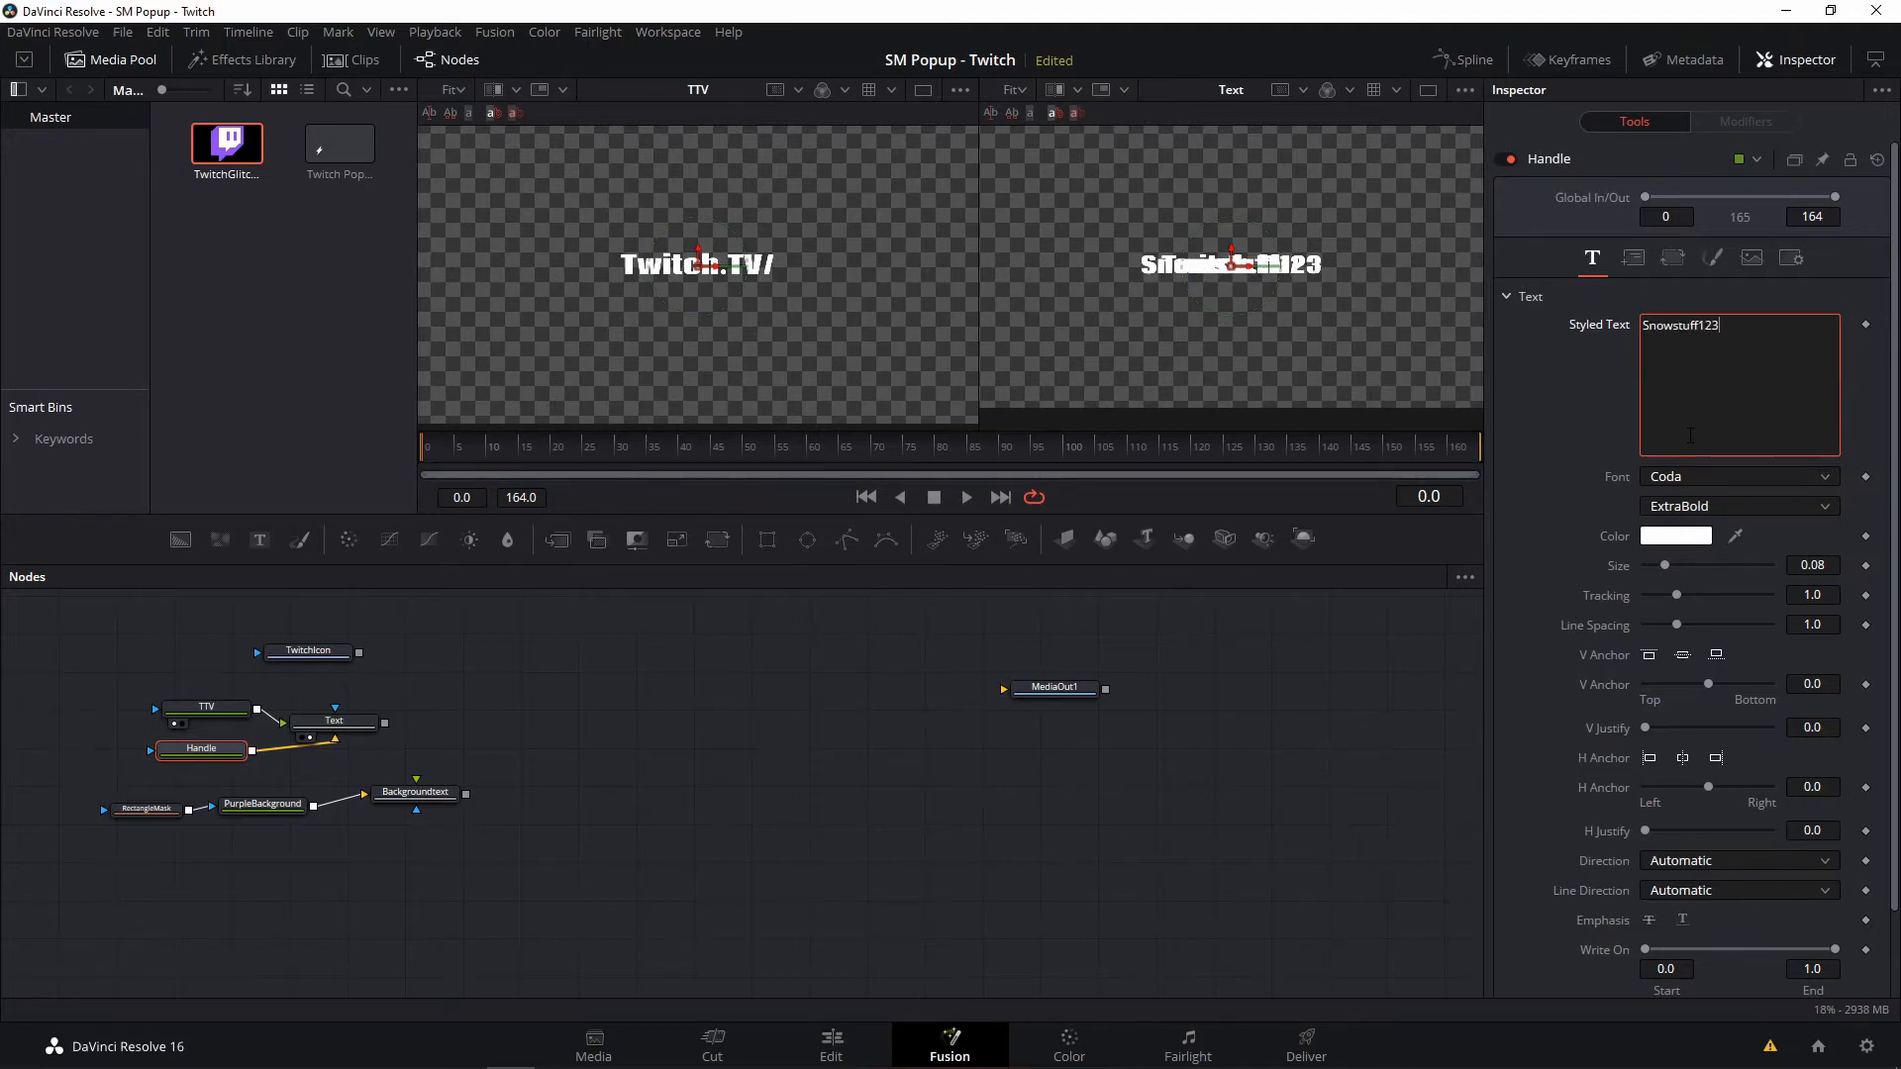
- Move the Twitch.TV/ text above the handle by raising the Text merge's center Y to about 0.58
left_click(335, 728)
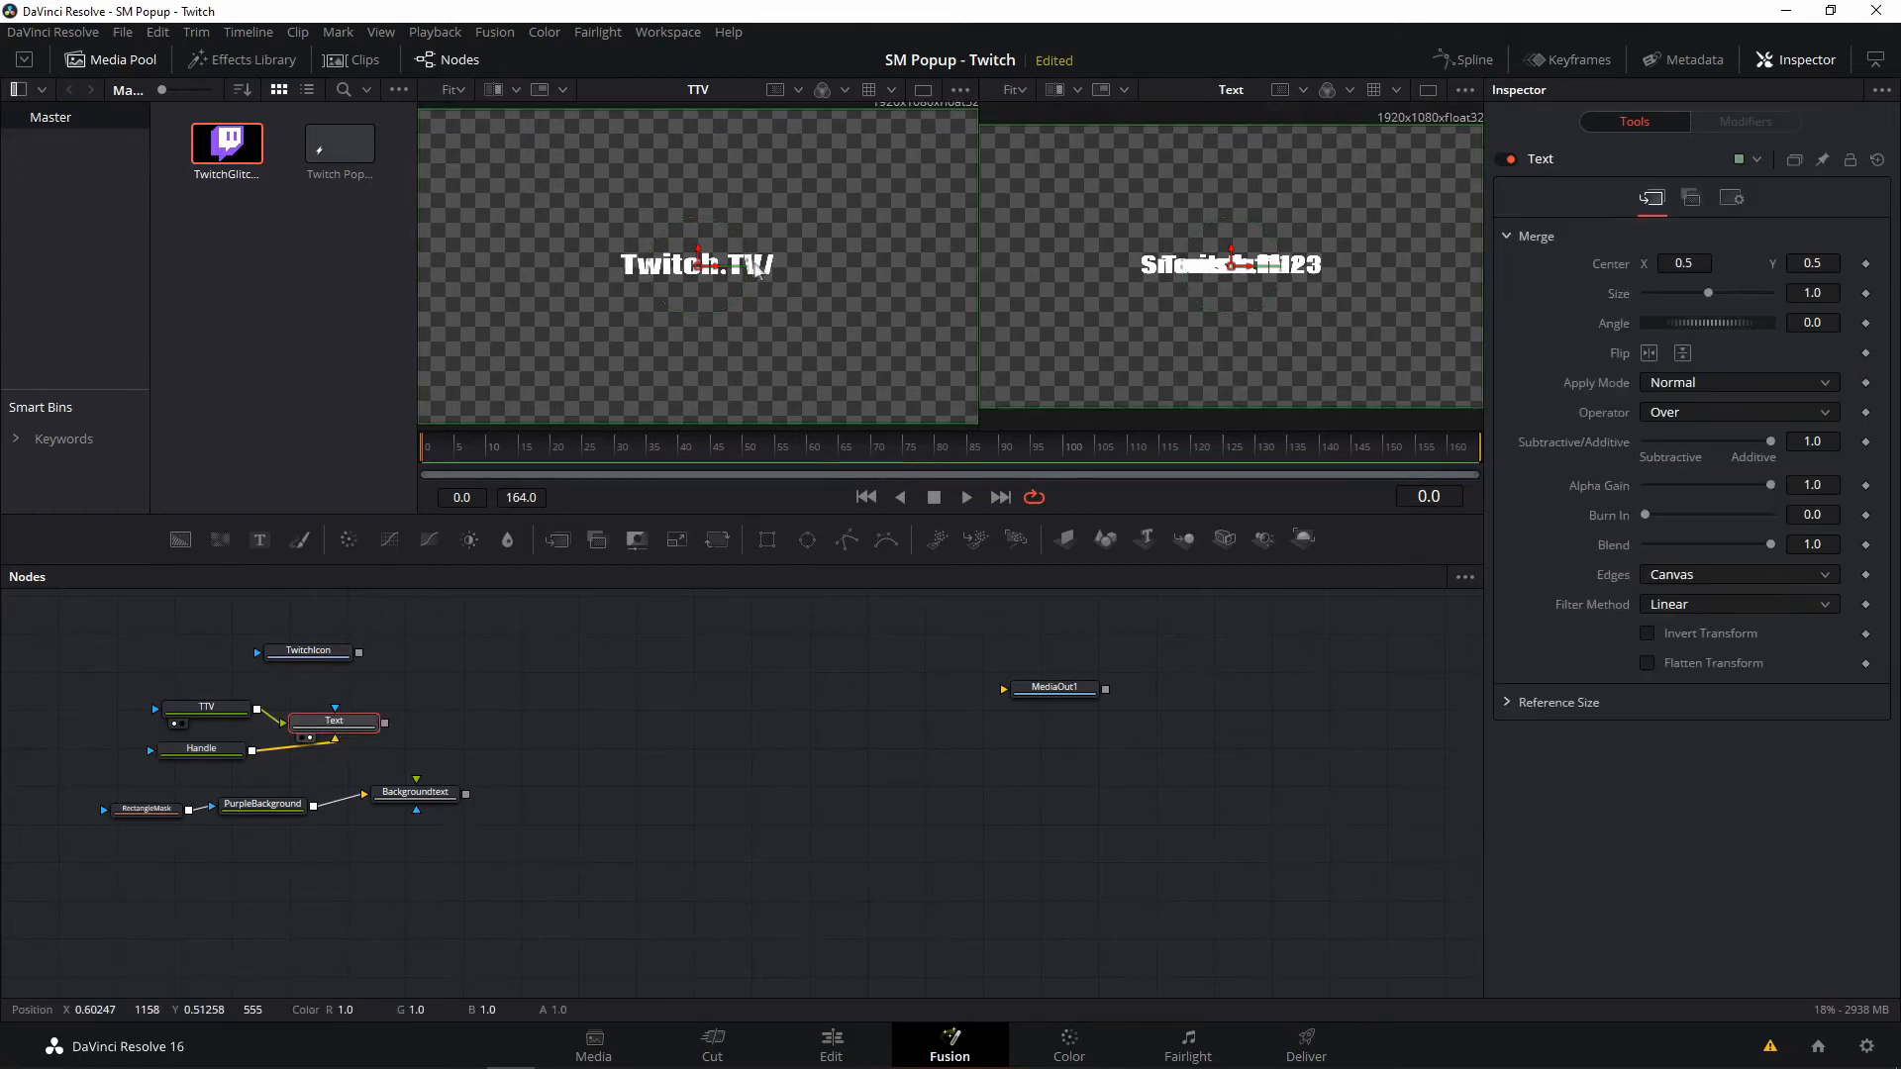
left_click_drag(705, 253, 696, 254)
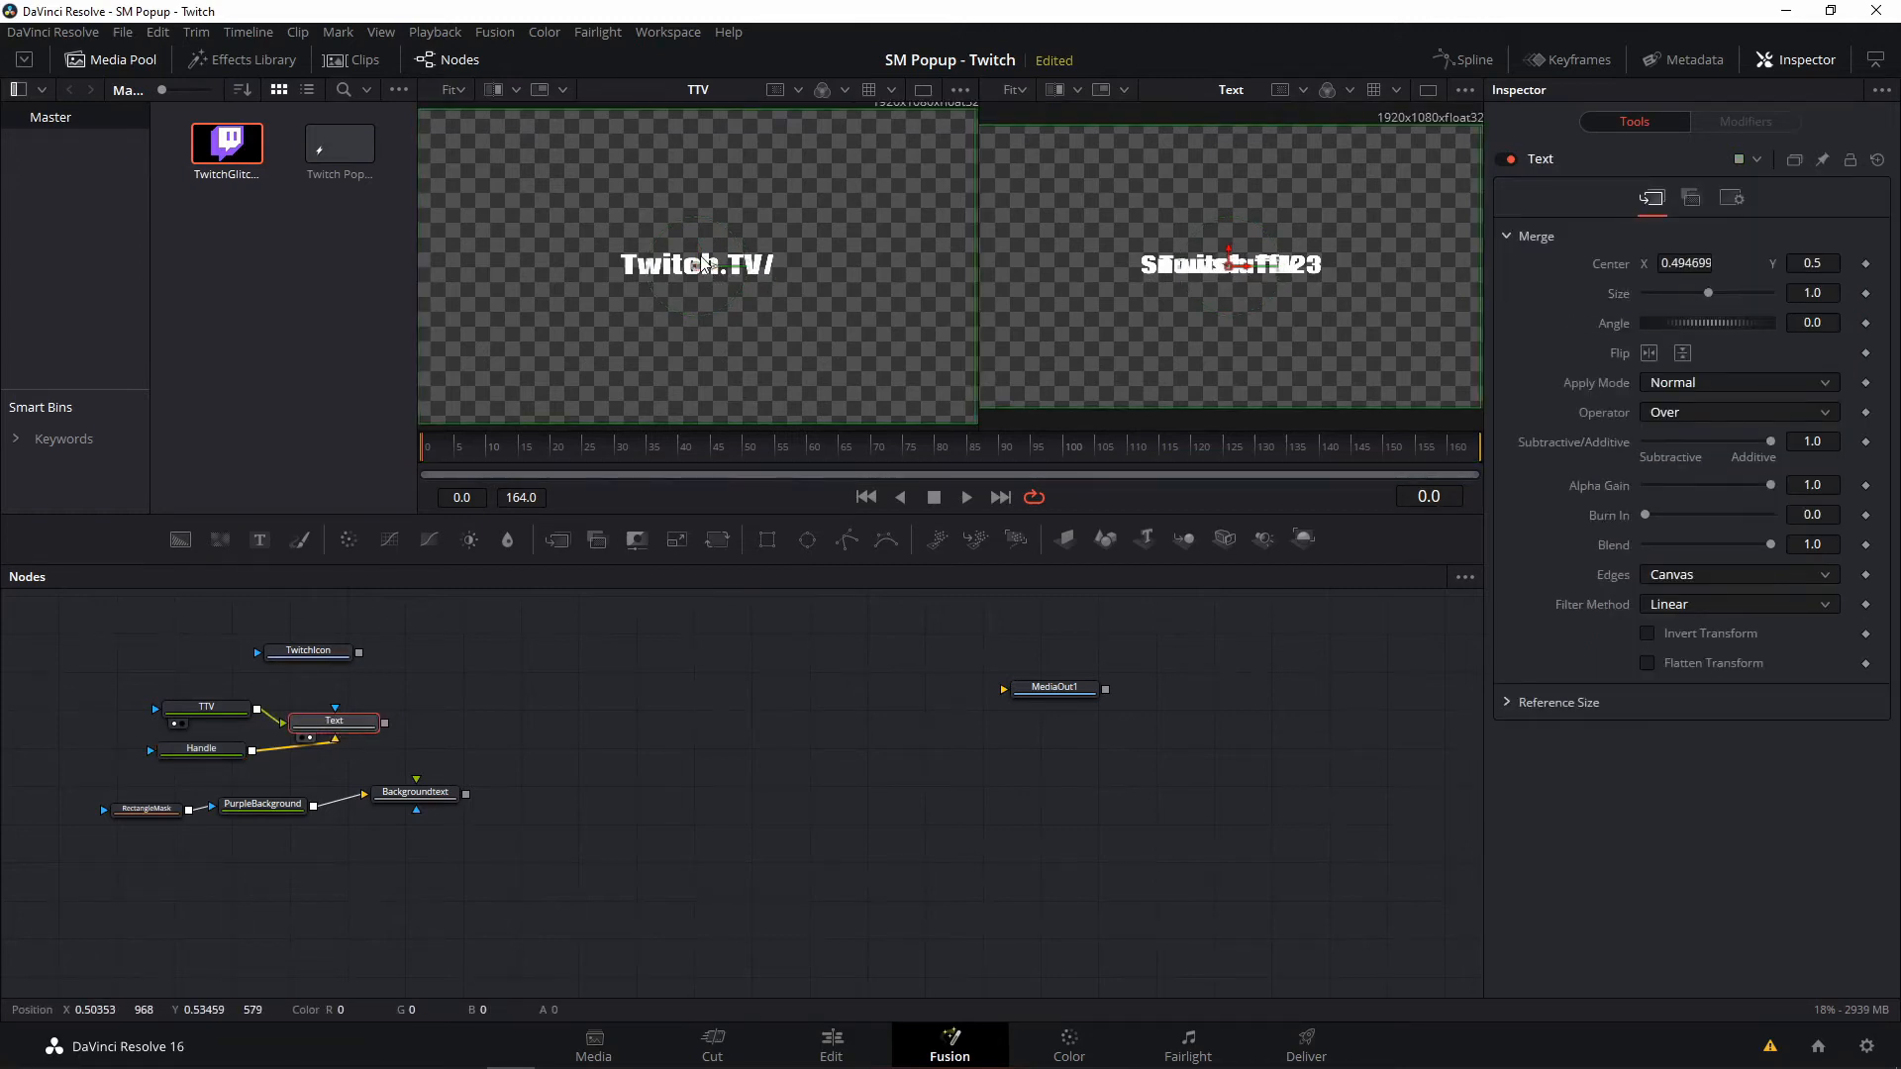
key("ctrl+z")
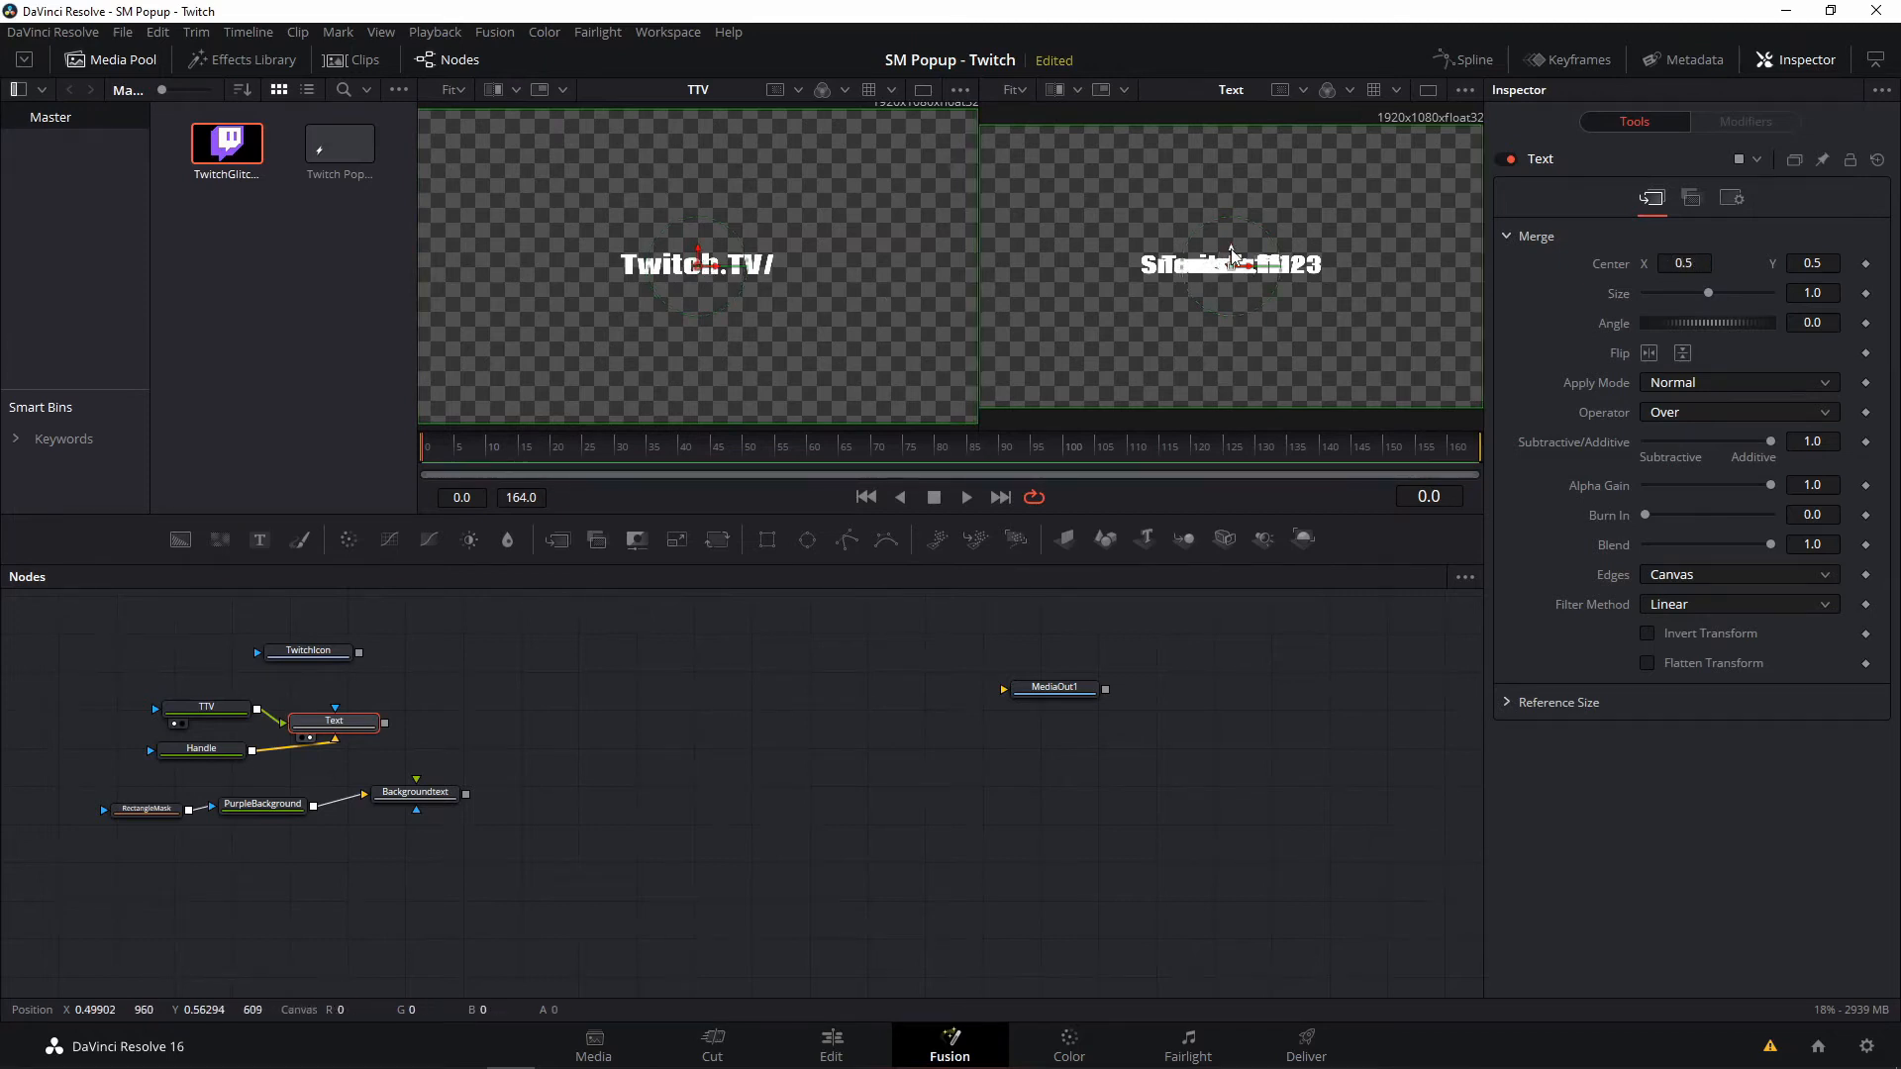
left_click_drag(1232, 252, 1233, 227)
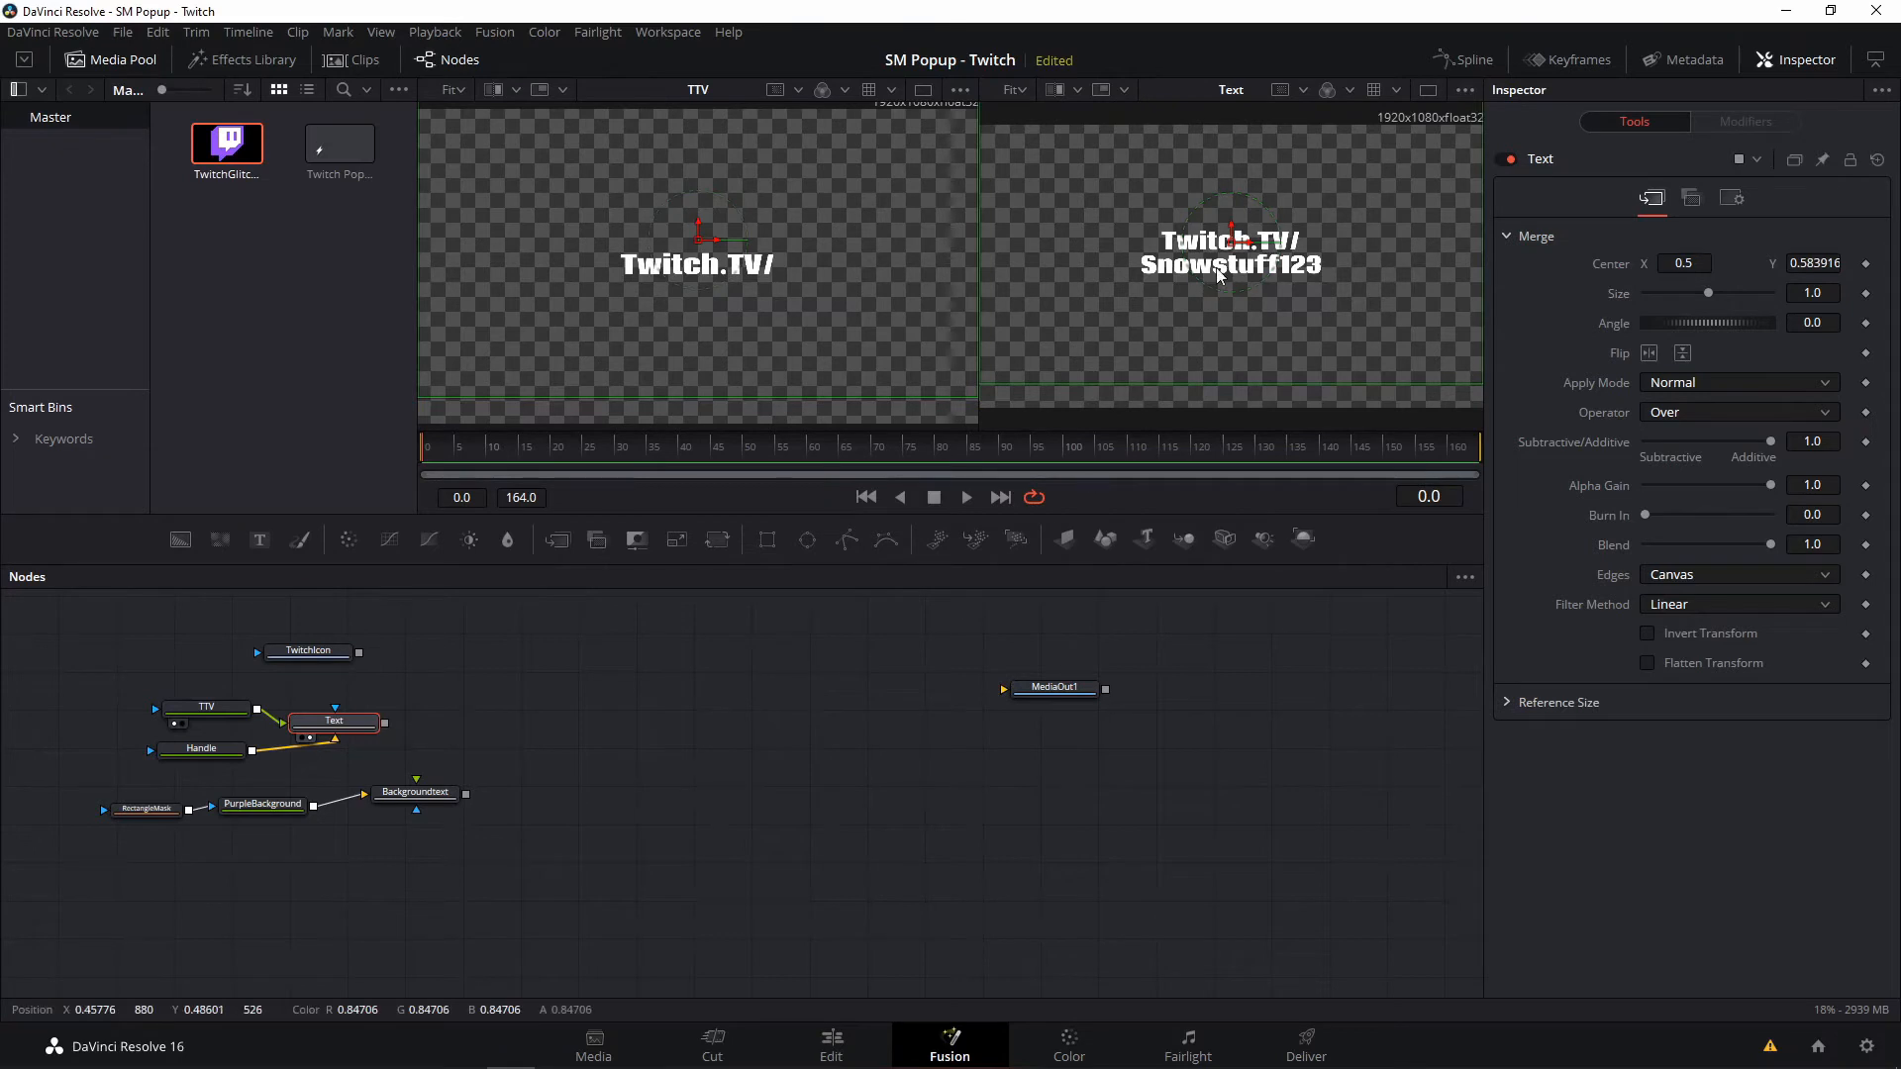
- Connect the Text merge to Backgroundtext's foreground input, showing Backgroundtext in the second viewer and Text in the first
left_click_drag(386, 728, 454, 807)
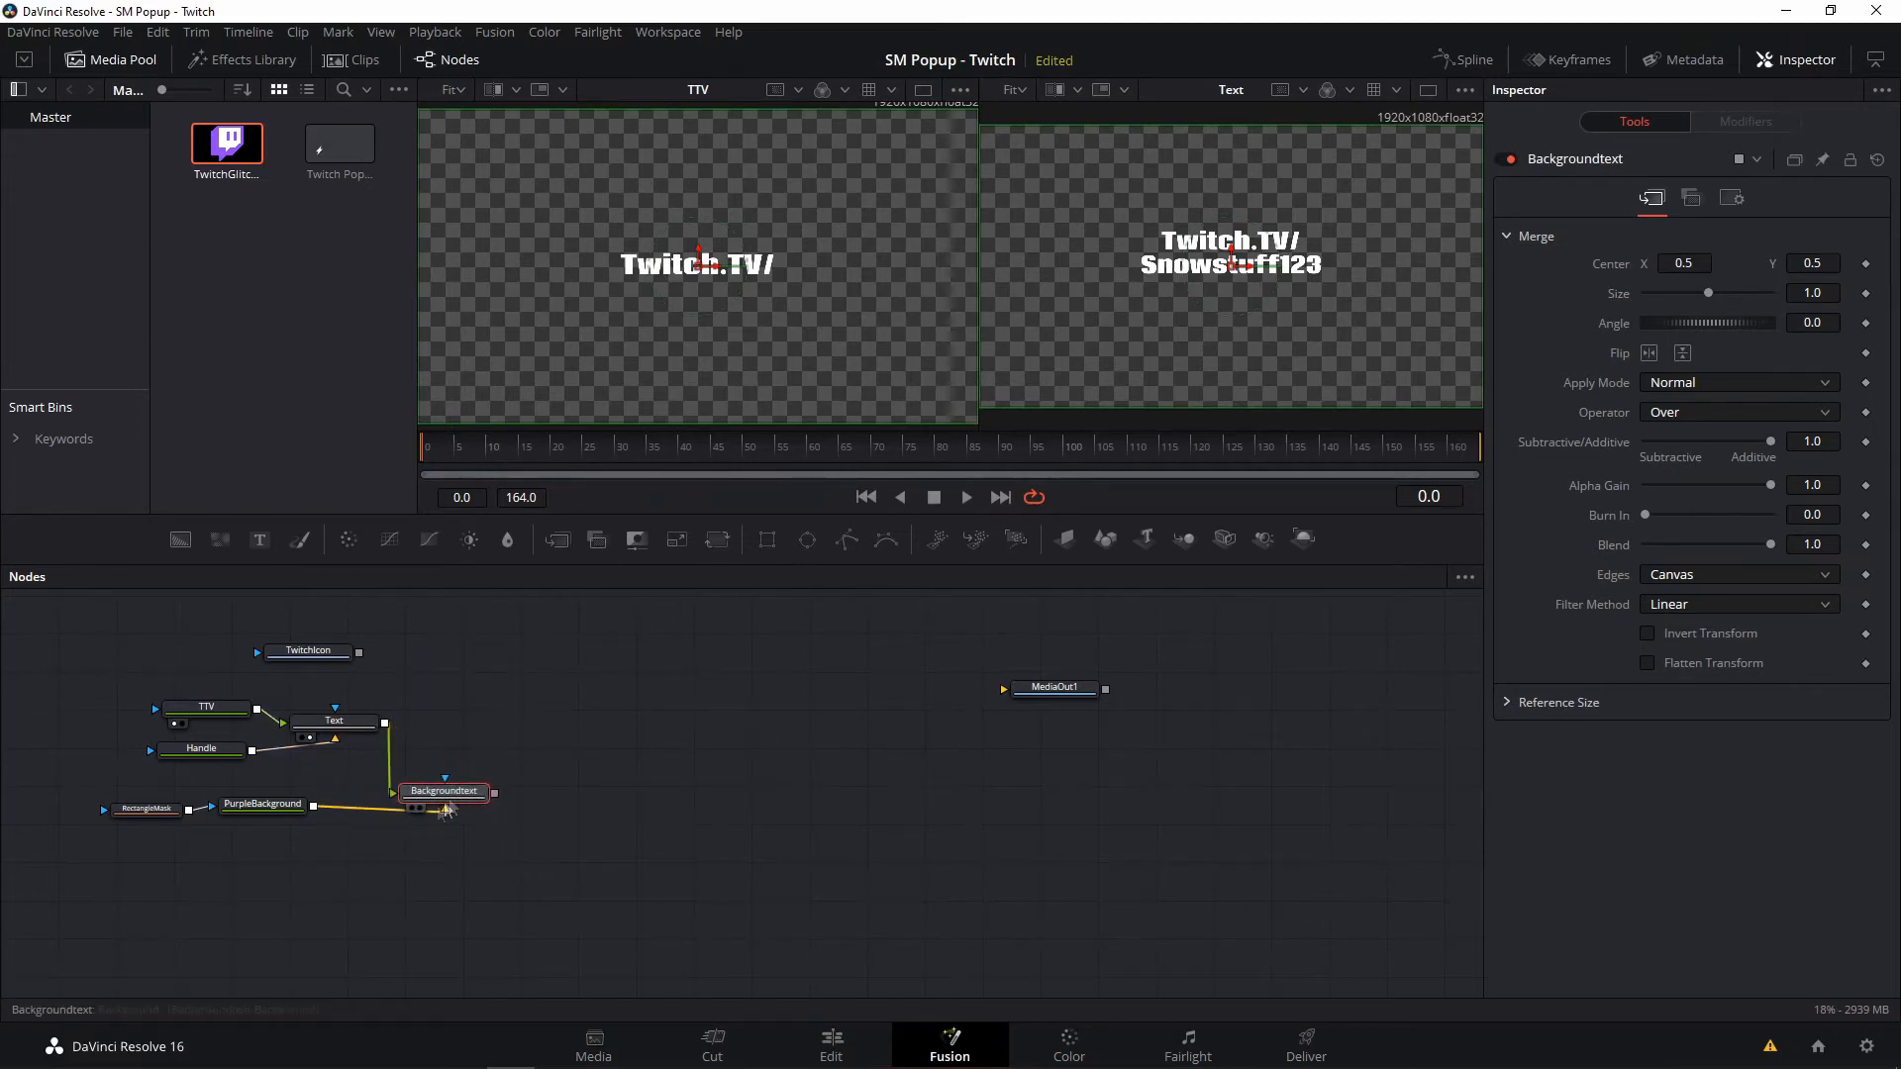
key("2")
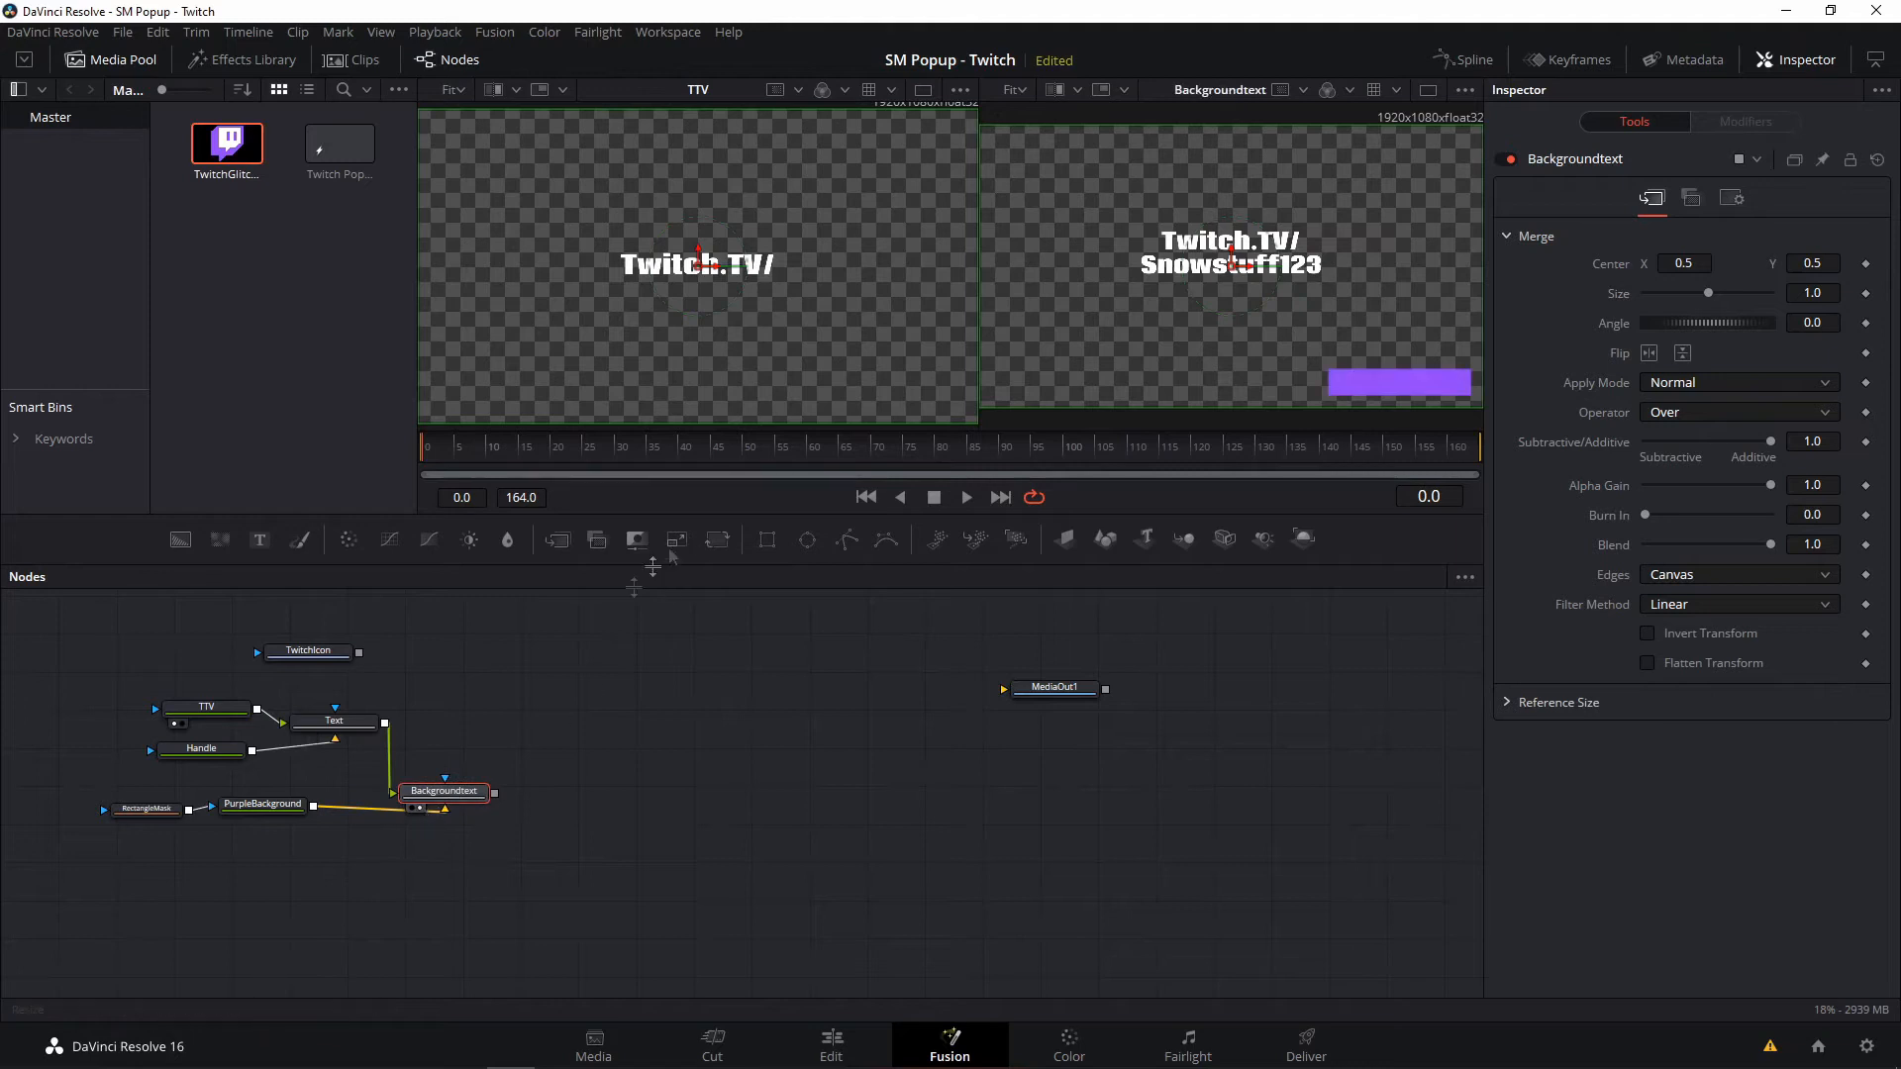
left_click(303, 738)
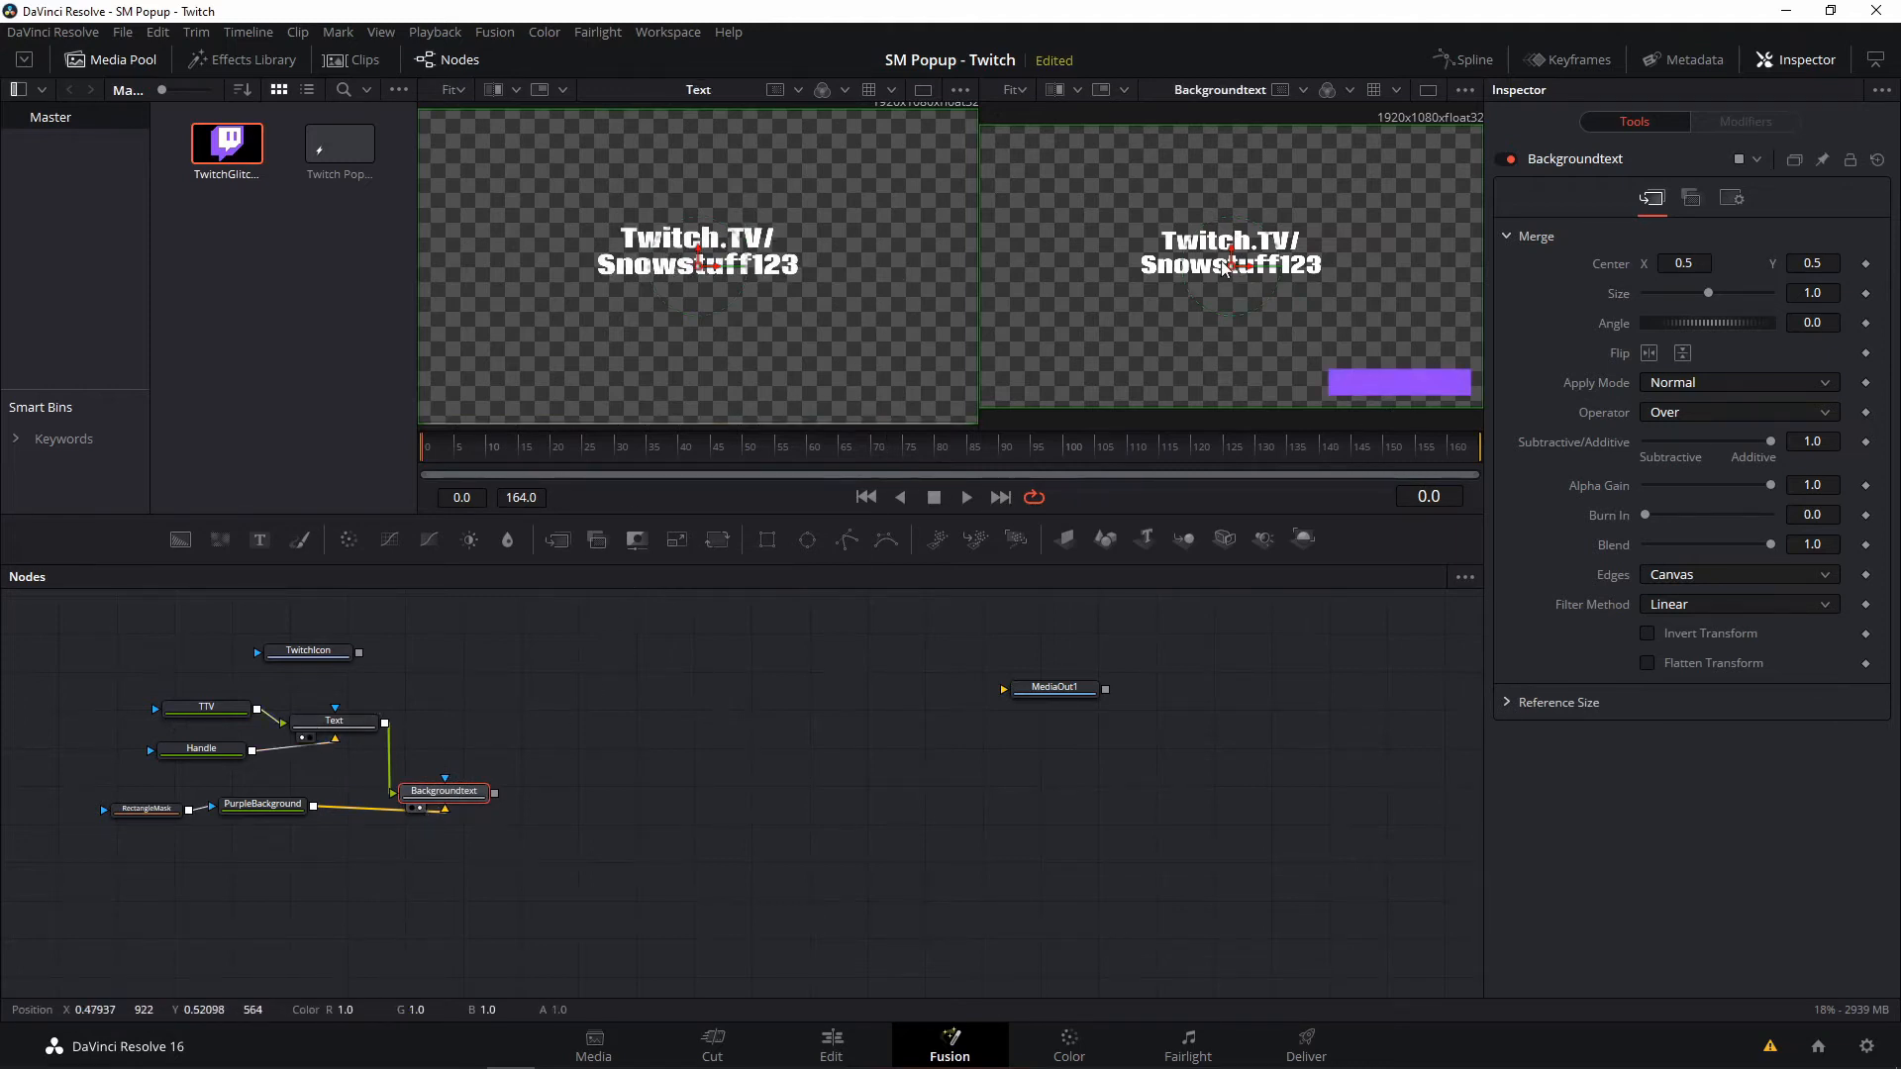
- Scale the text in the Backgroundtext merge to 0.52 and place it over the purple bar, centered at about X 0.84, Y 0.07
left_click_drag(1348, 254, 1232, 319)
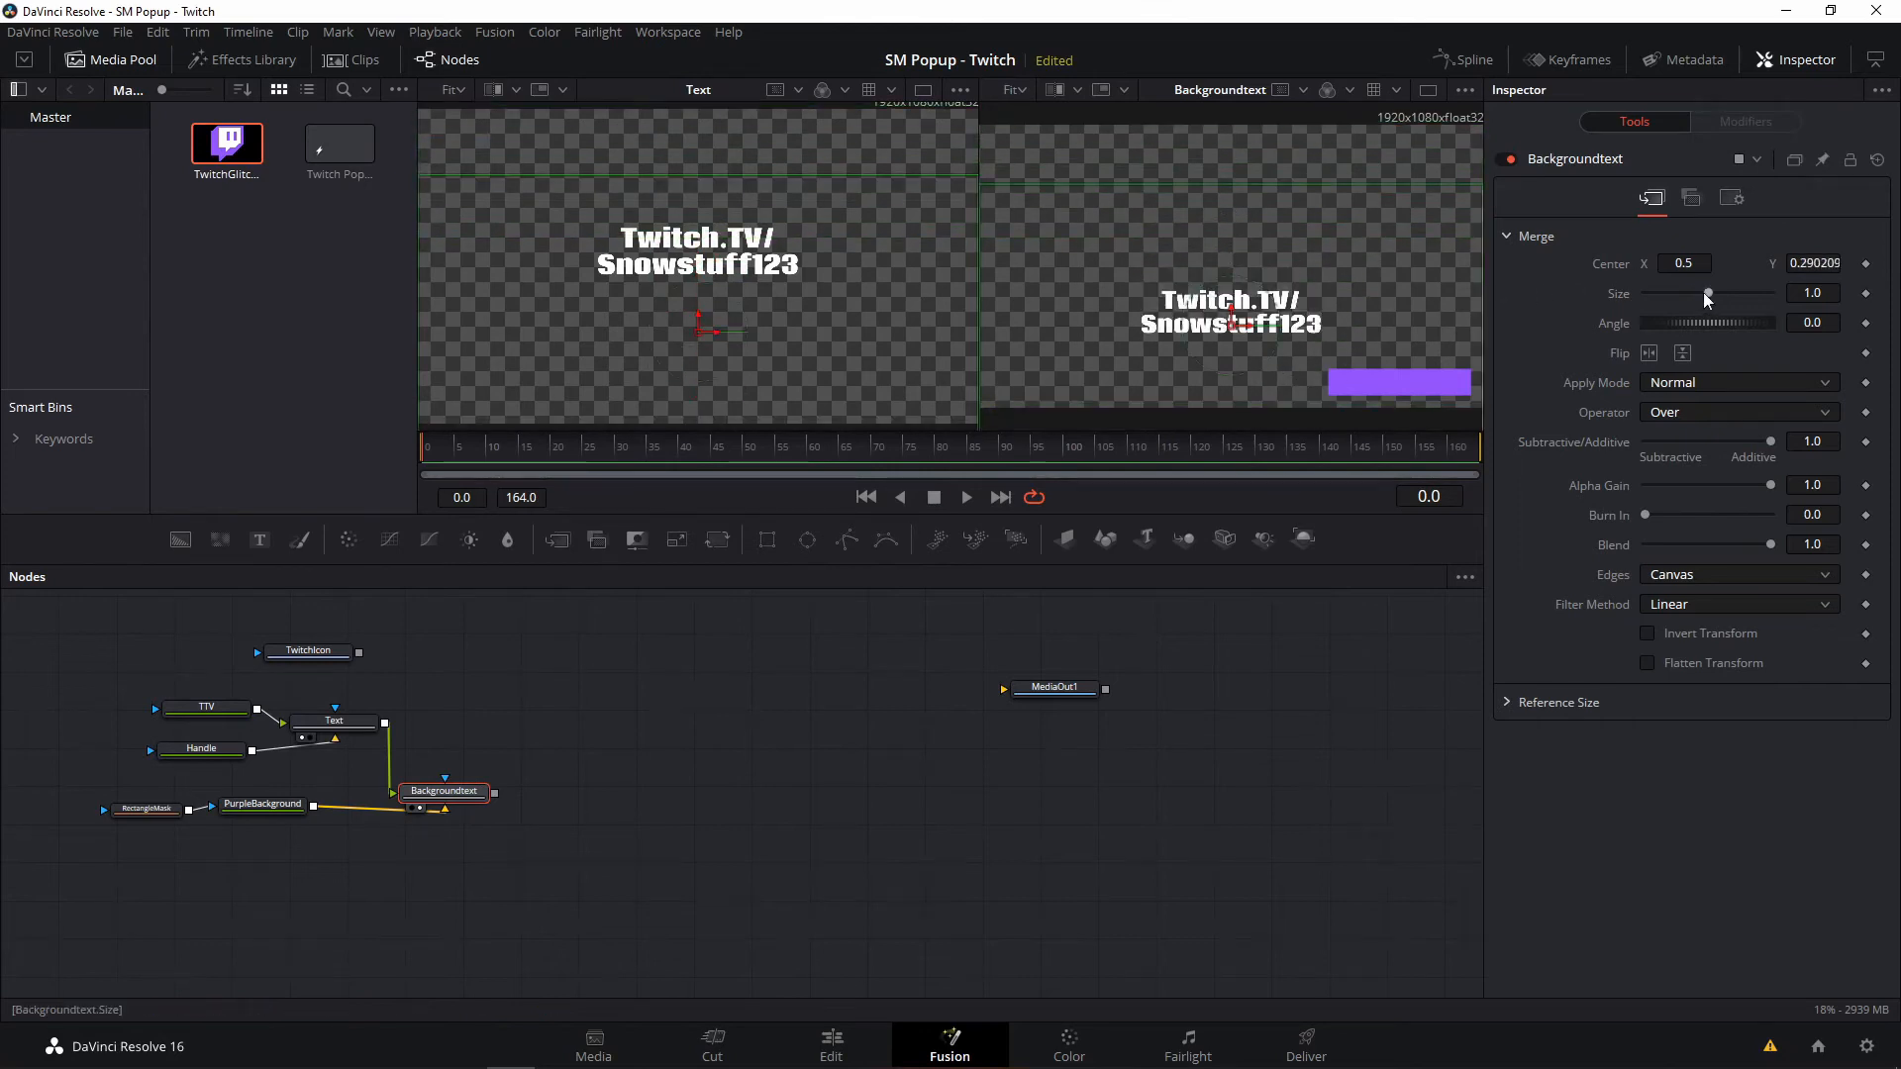
left_click_drag(1713, 291, 1681, 290)
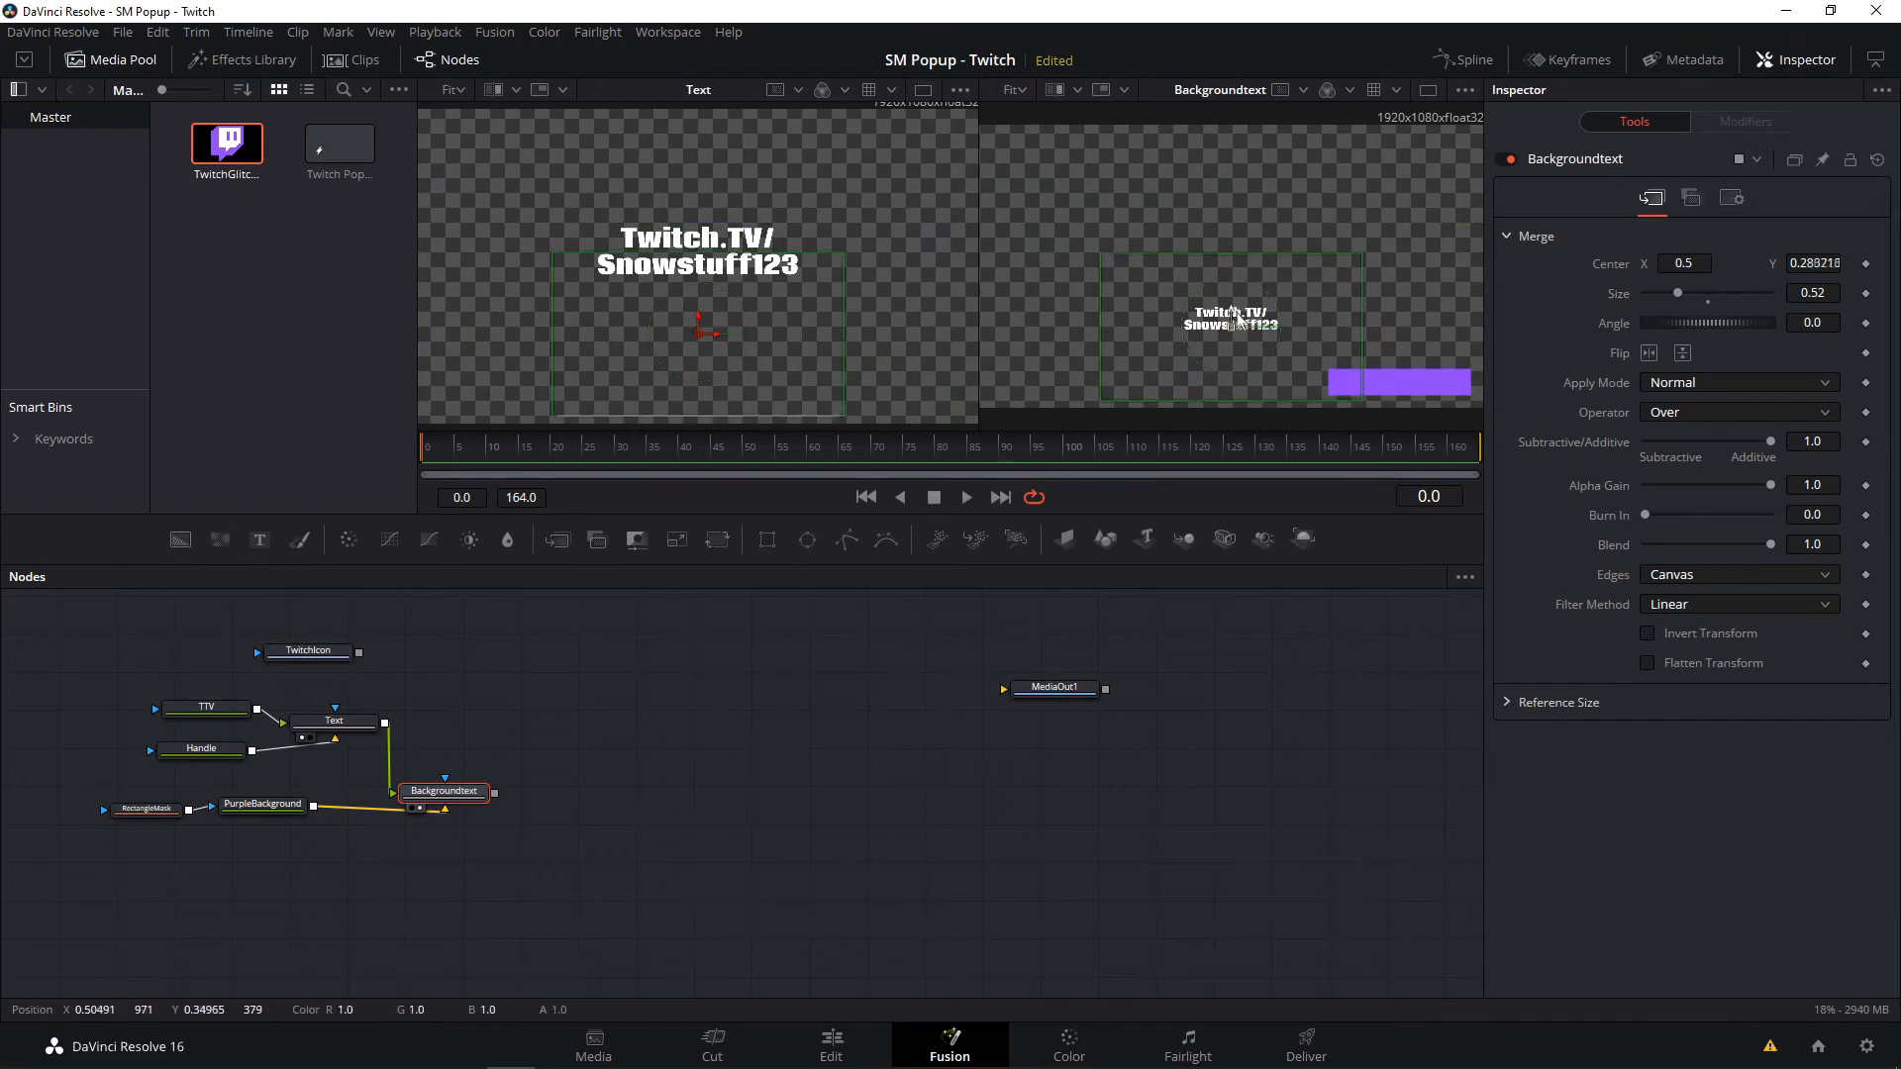
left_click_drag(1246, 319, 1426, 381)
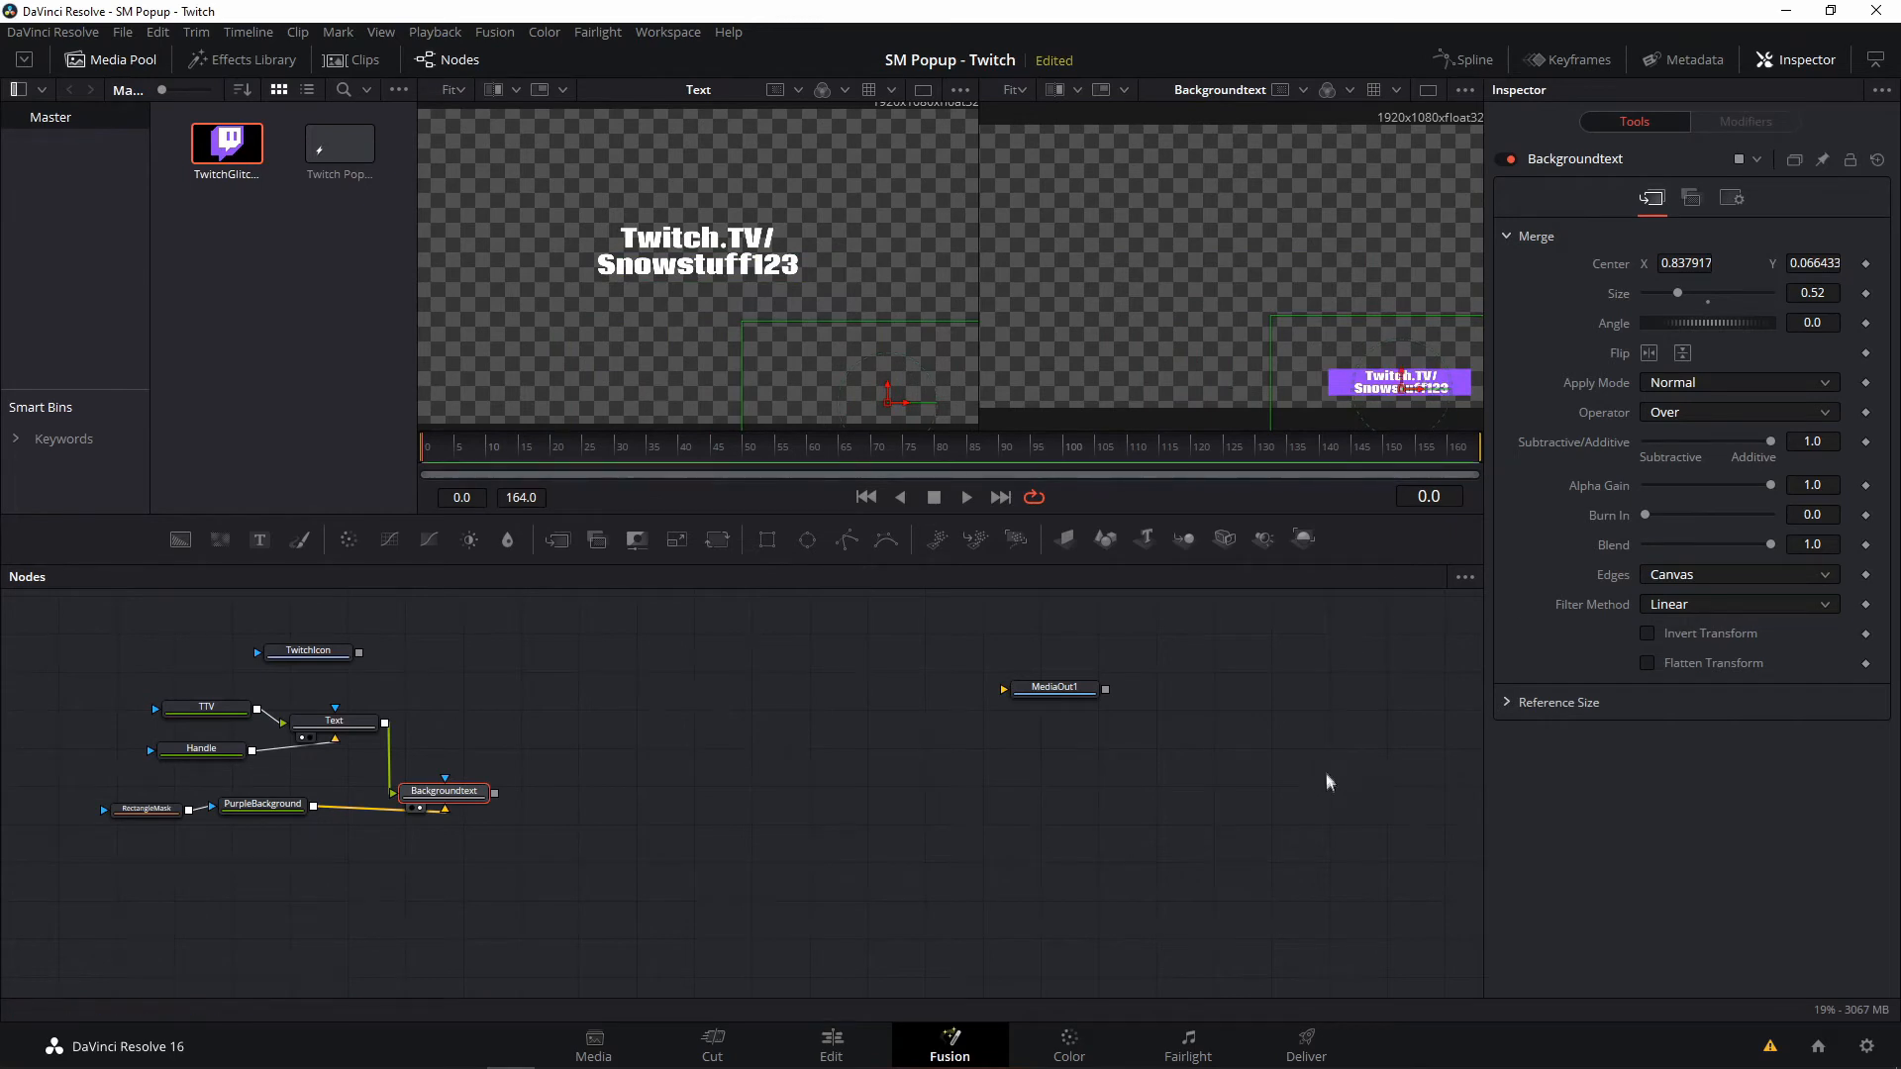
left_click(464, 794)
right_click(711, 792)
left_click(620, 840)
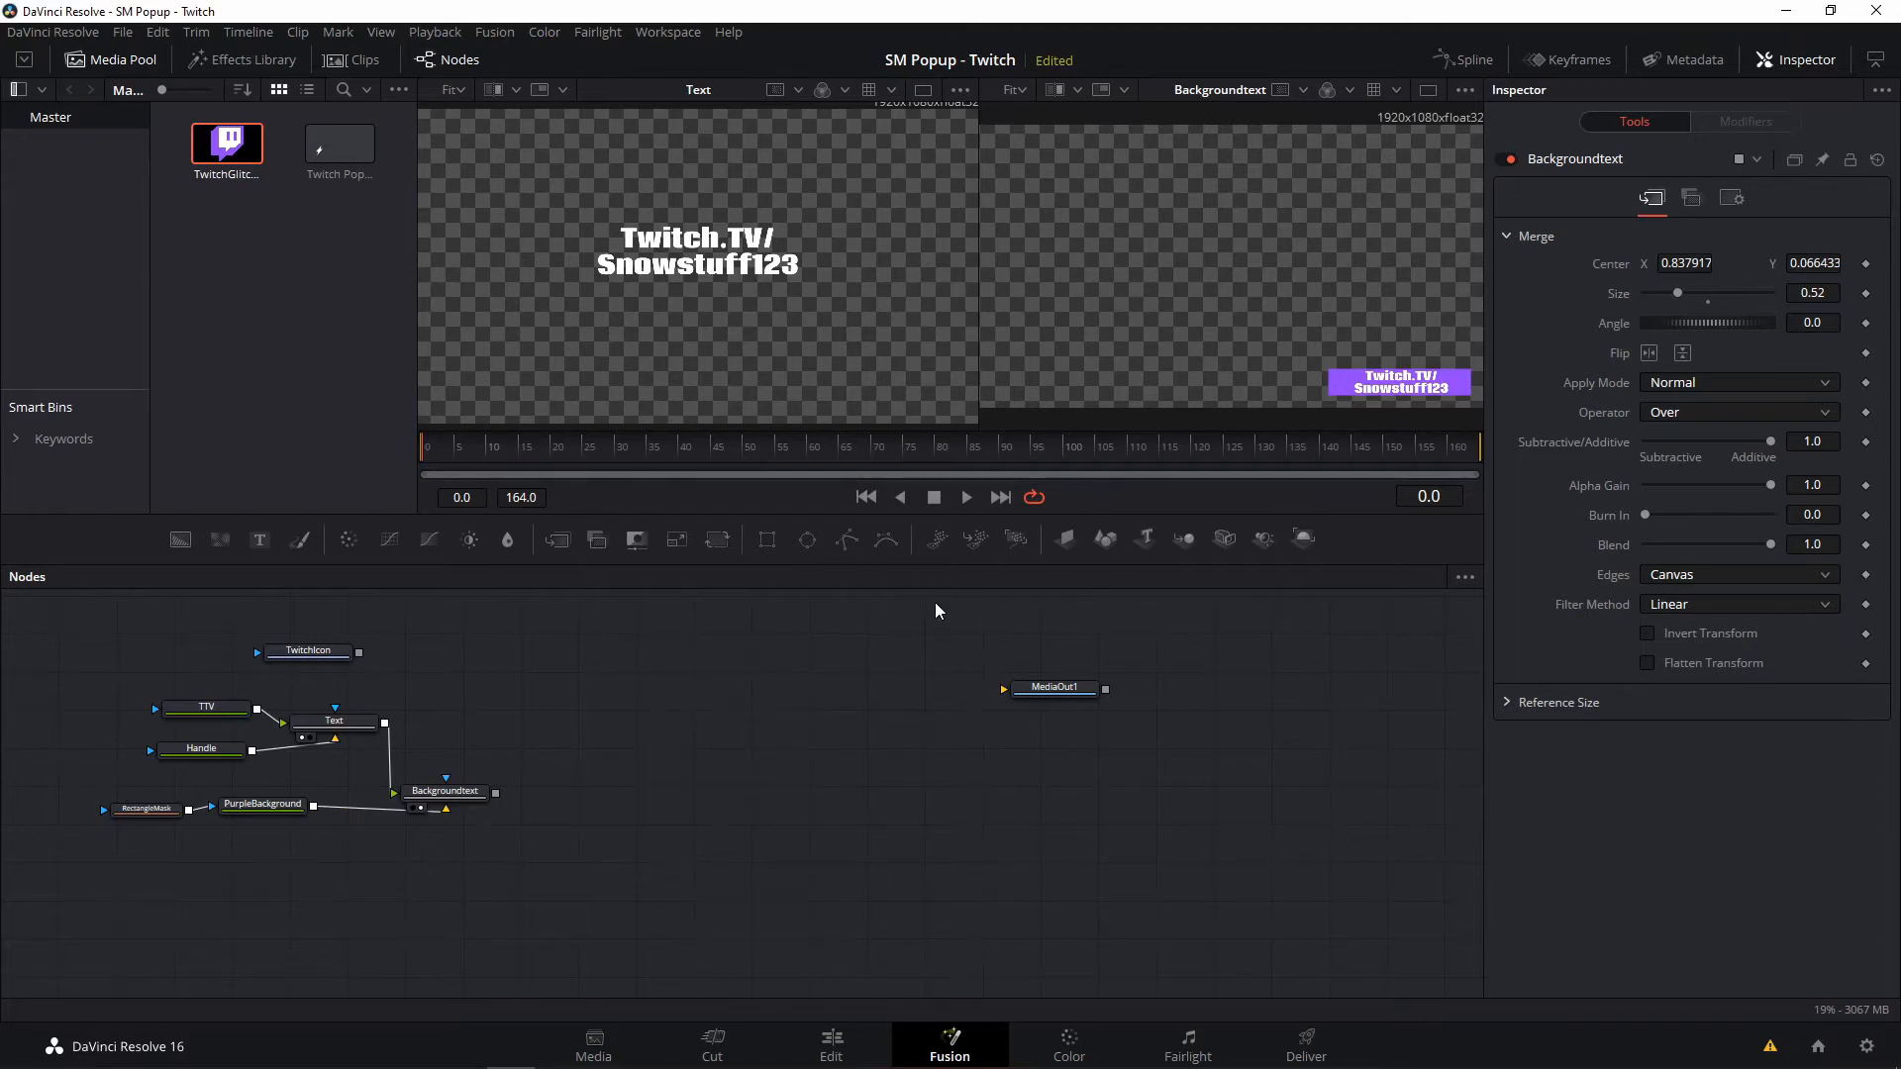
- Show TwitchIcon in the first viewer and sample the logo's white as the text color of TTV and Handle
left_click(344, 660)
left_click(276, 669)
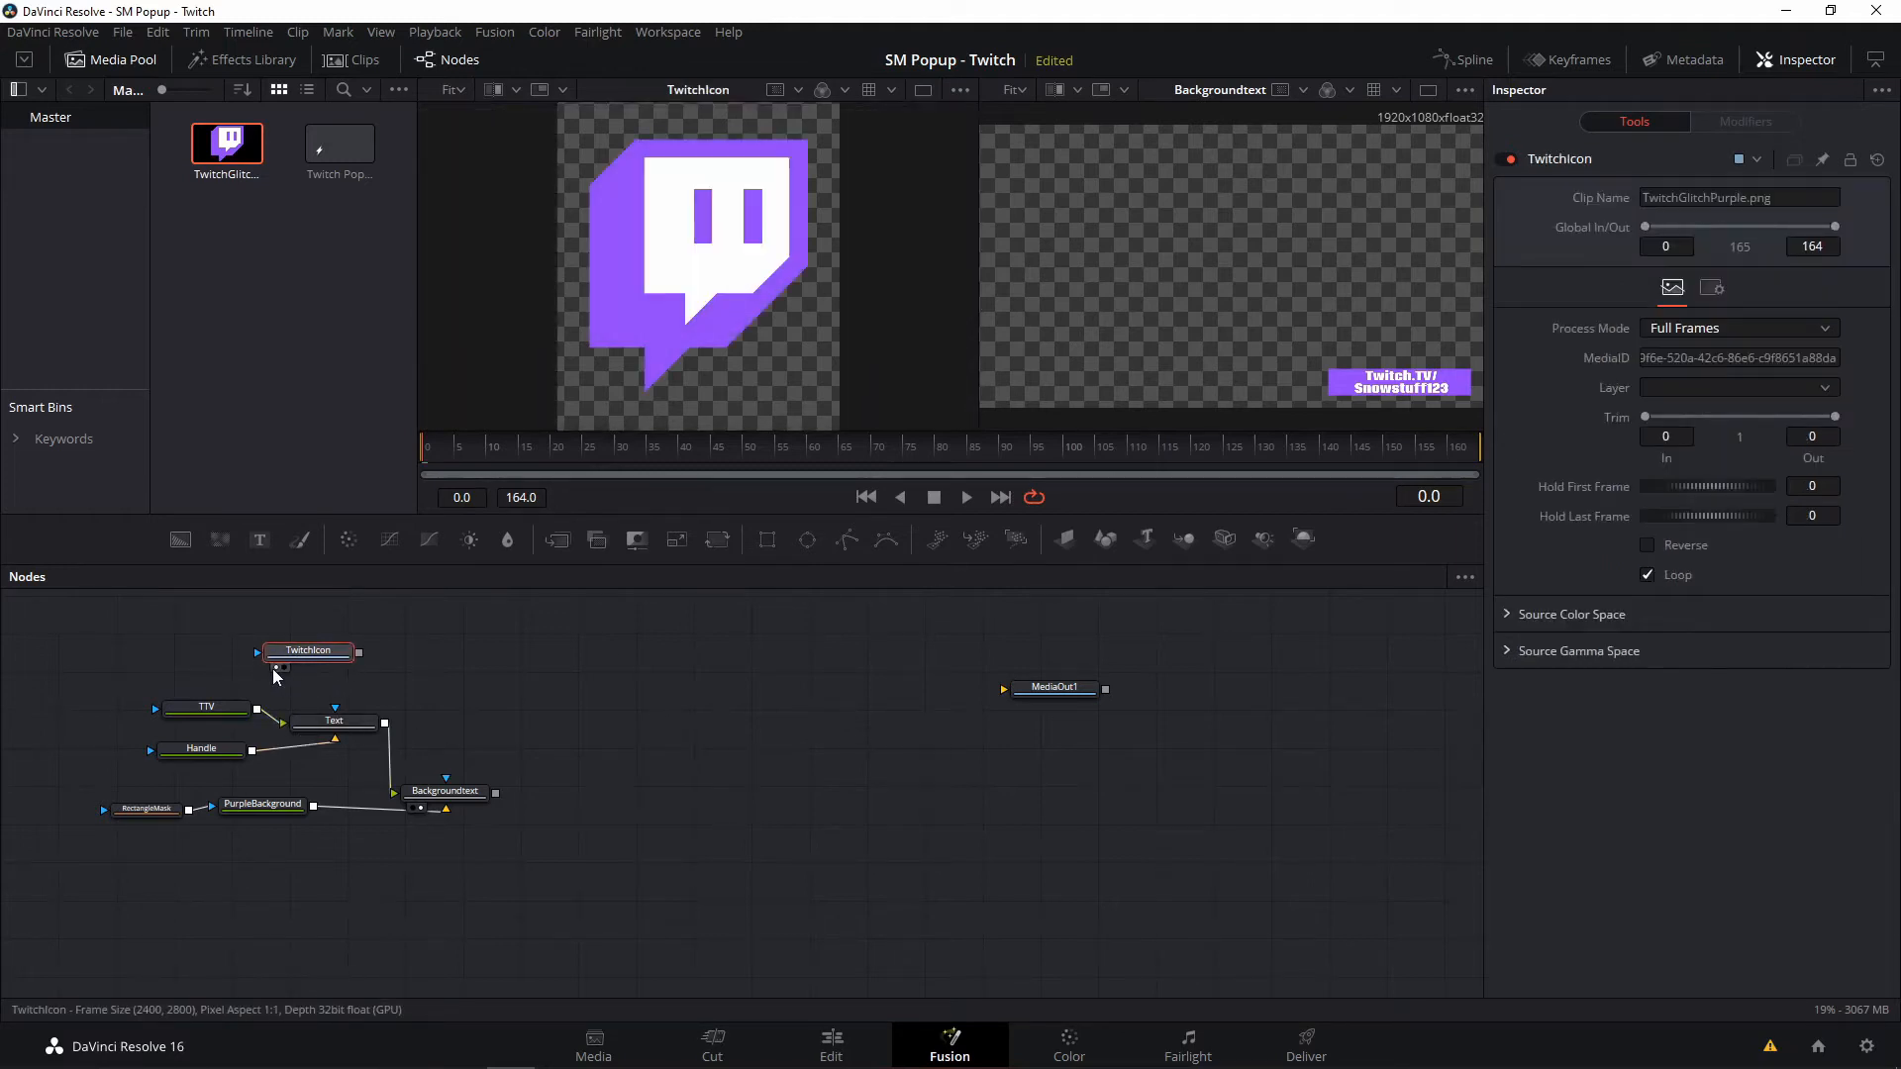
left_click(212, 709)
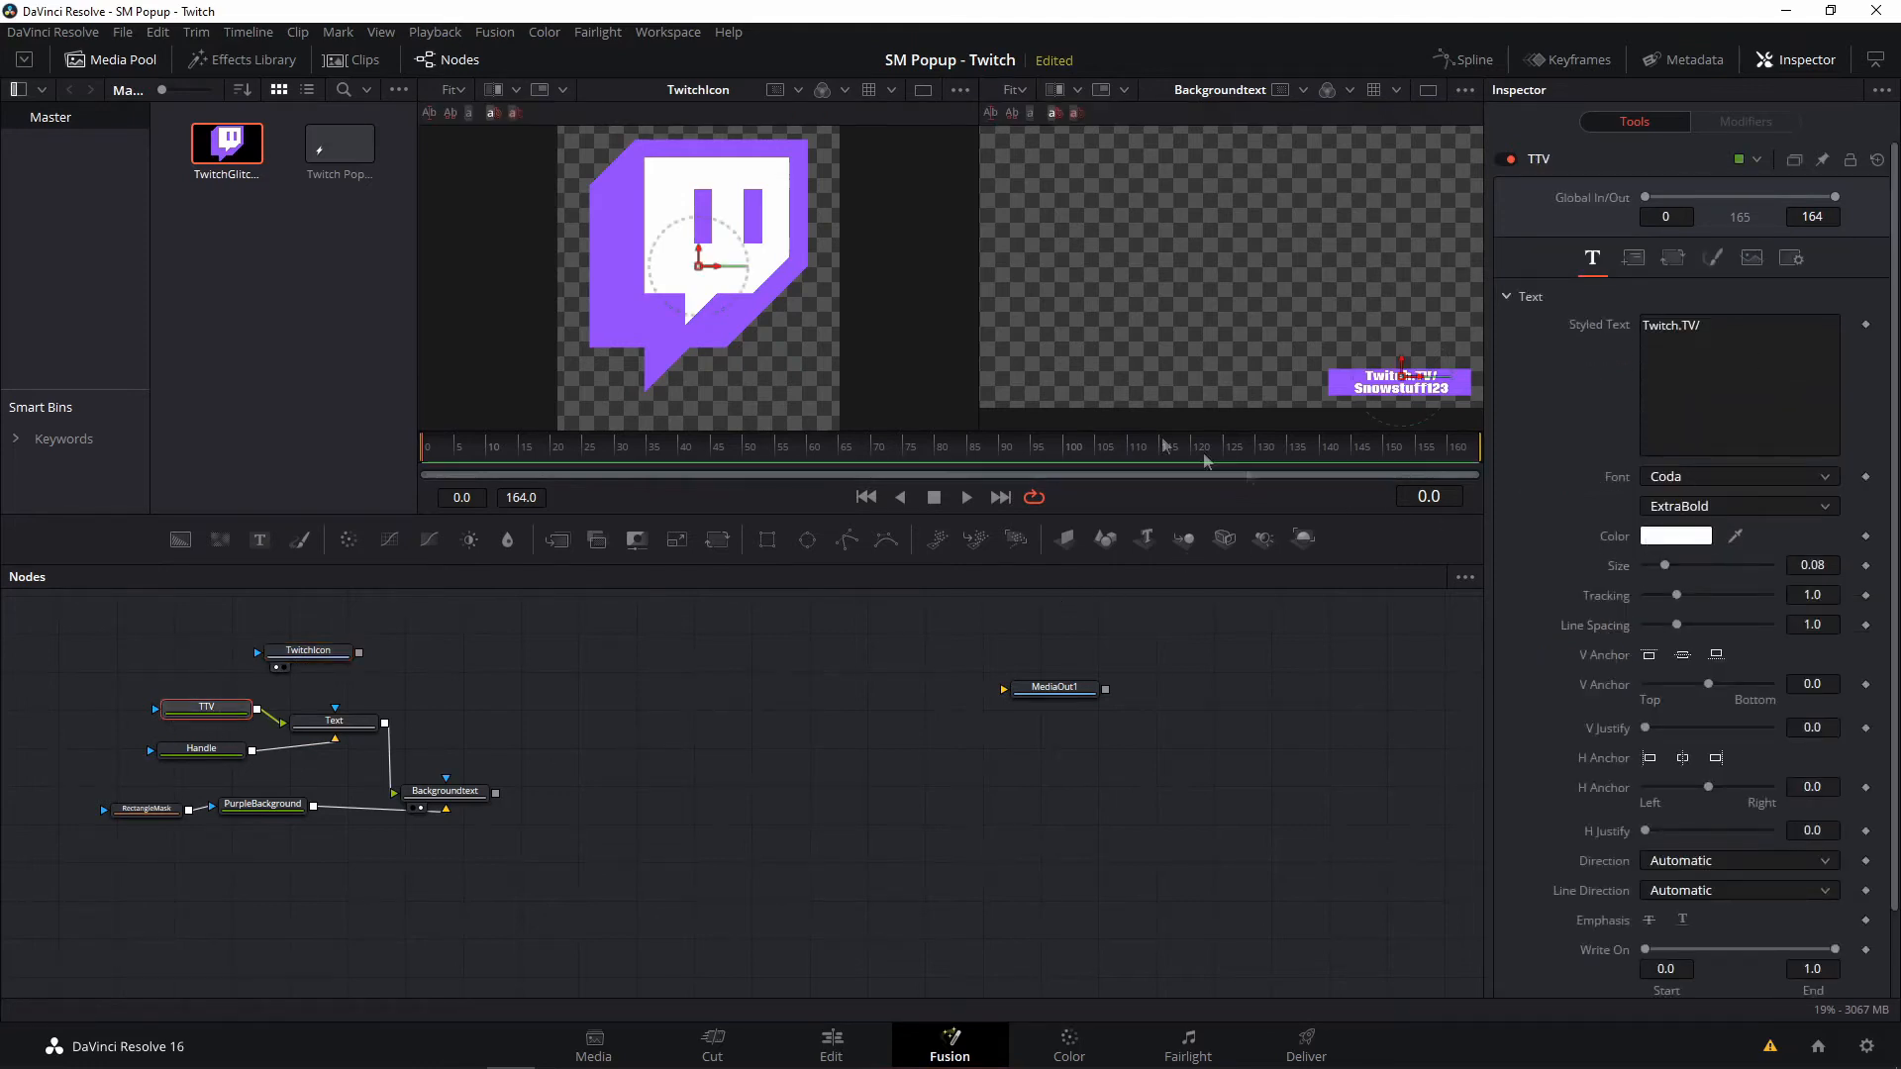
left_click_drag(1735, 535, 743, 174)
left_click(201, 749)
left_click_drag(1735, 535, 782, 178)
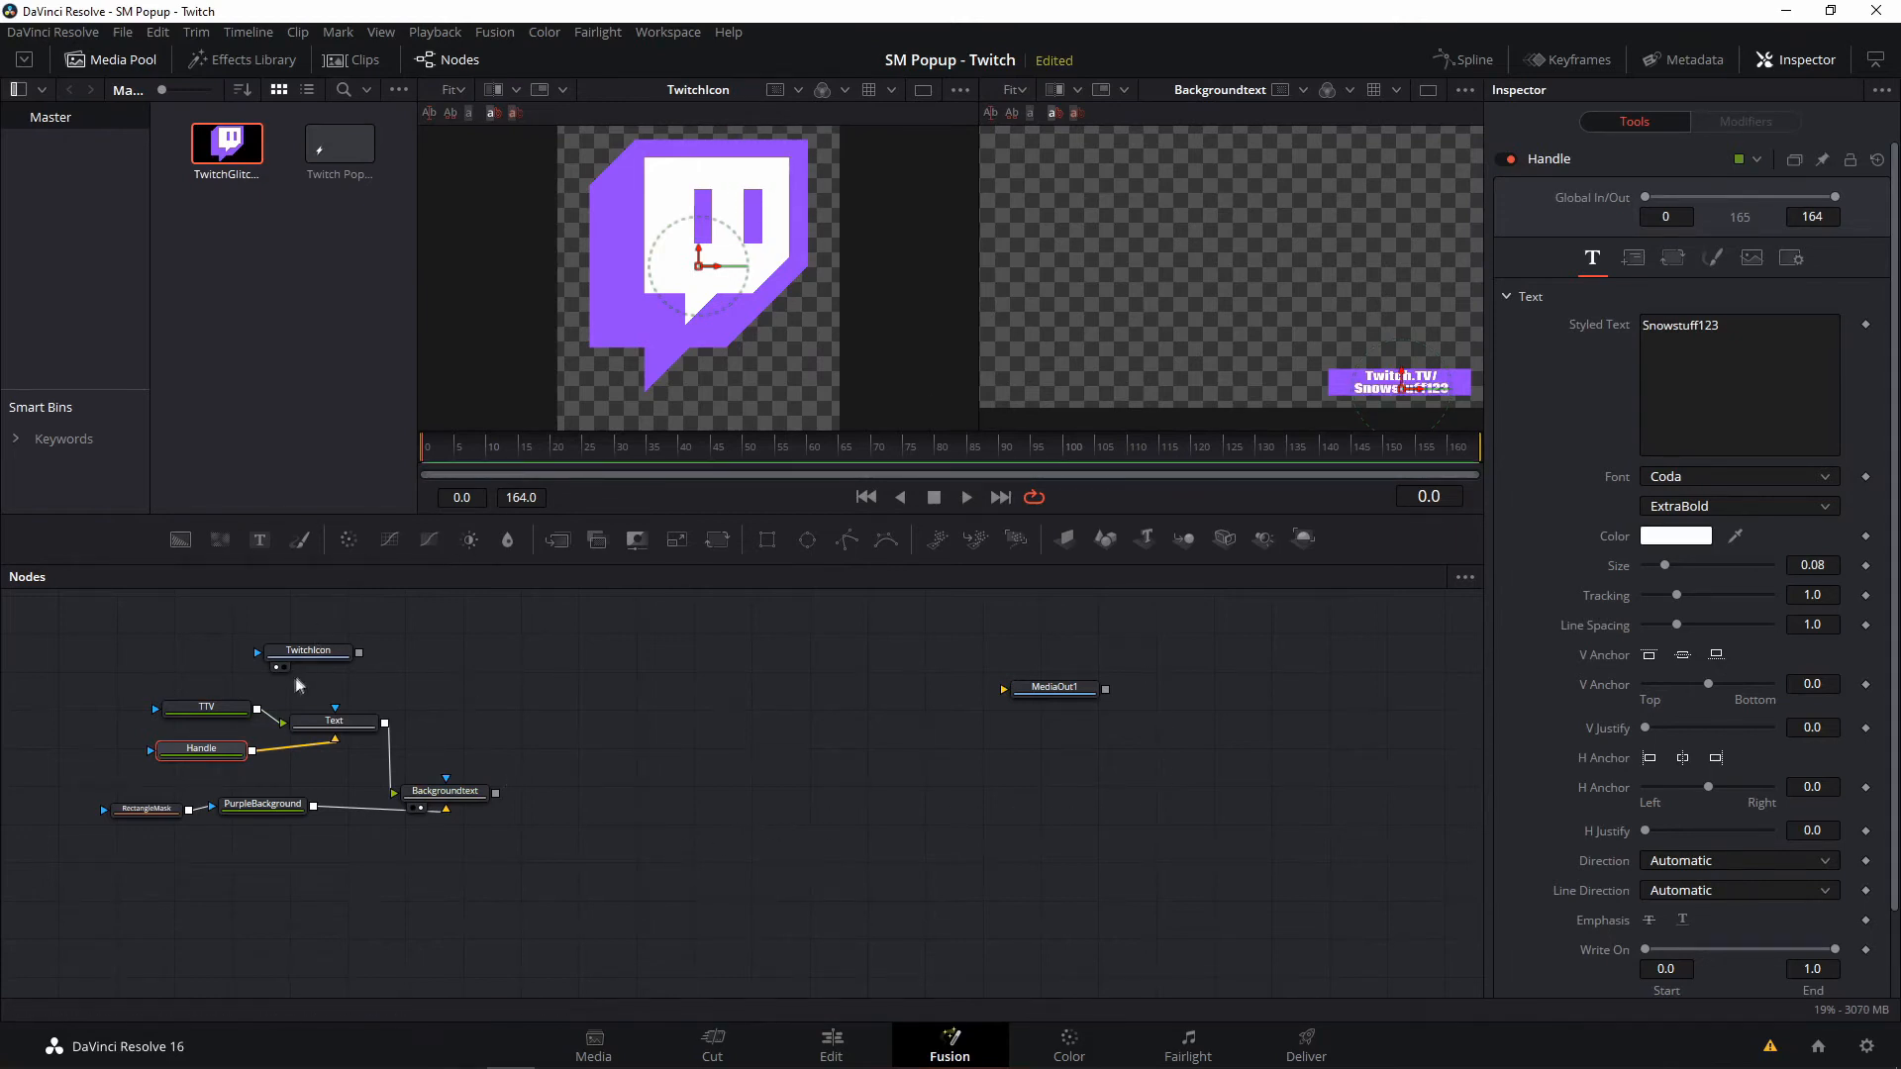
- Rearrange the Backgroundtext and TwitchIcon nodes and add a Resize node to TwitchIcon's output, placed just below it
left_click(357, 720)
left_click(441, 796)
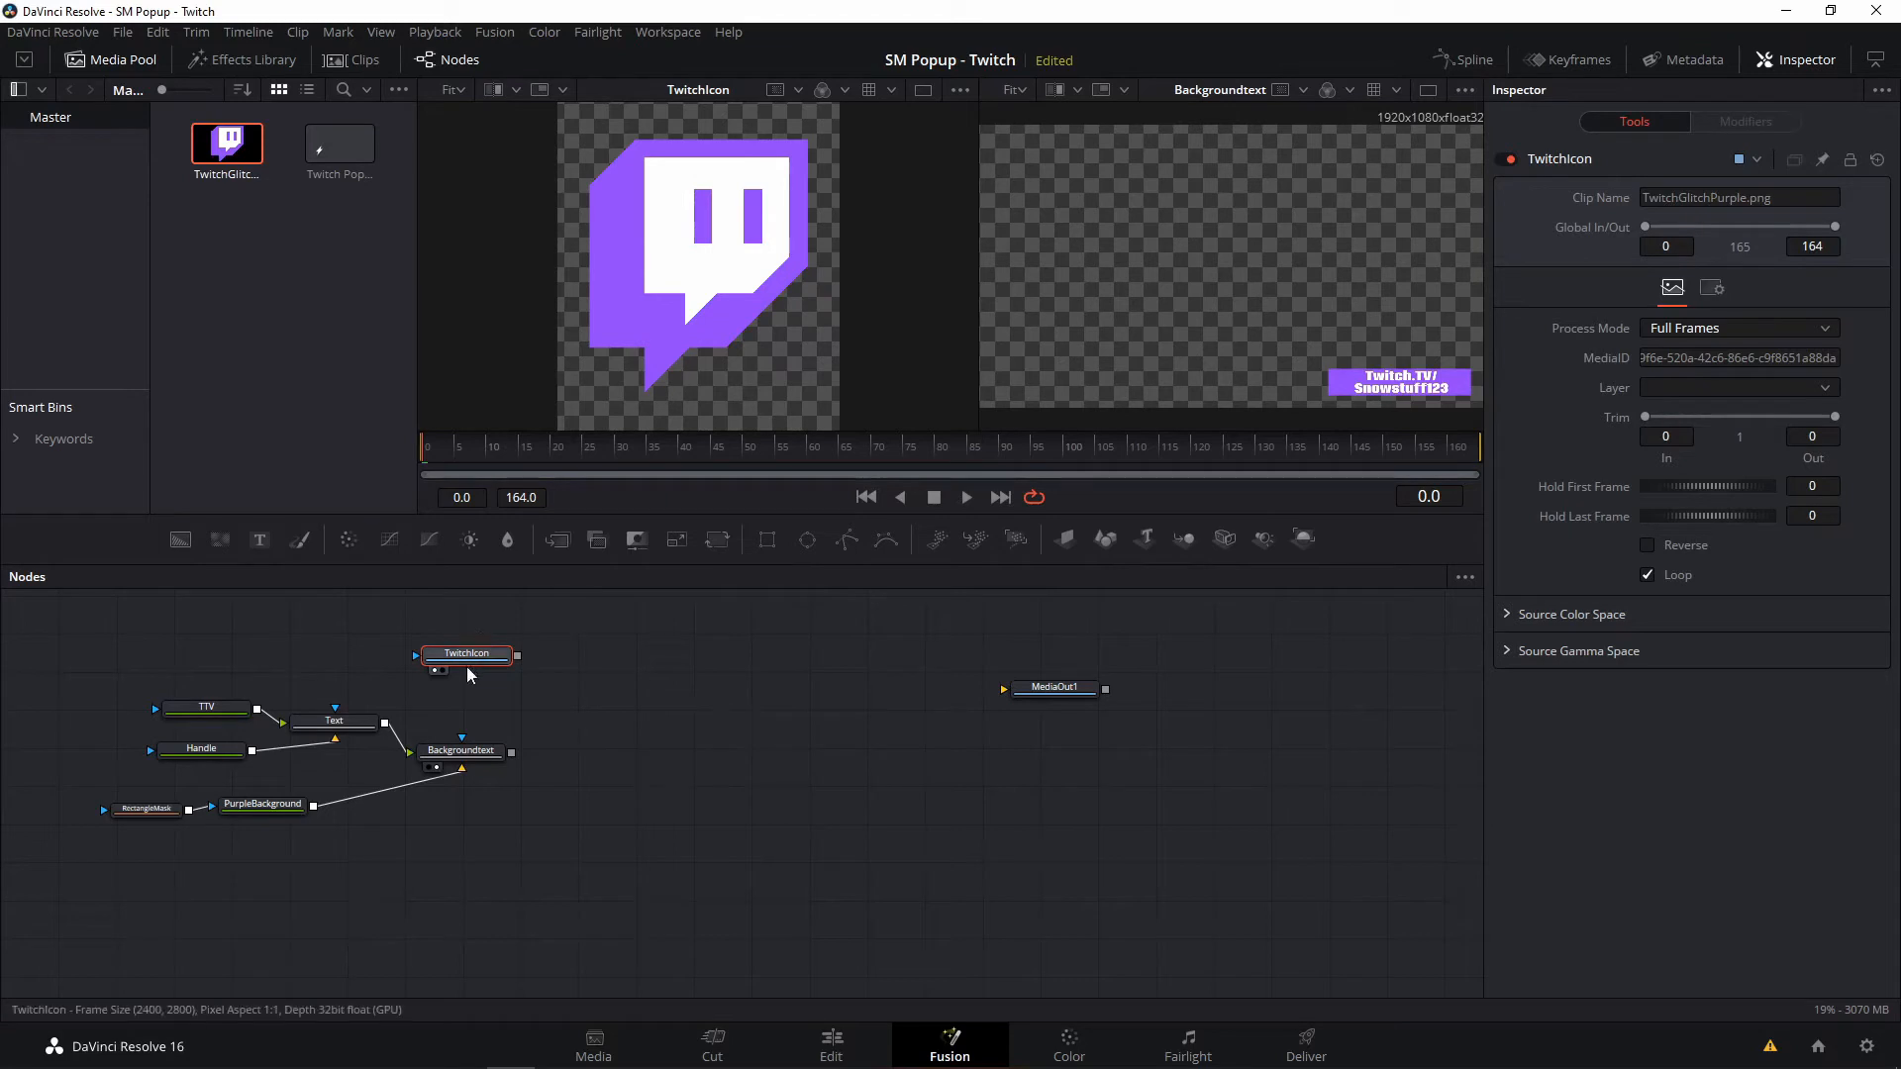
left_click_drag(466, 657, 491, 659)
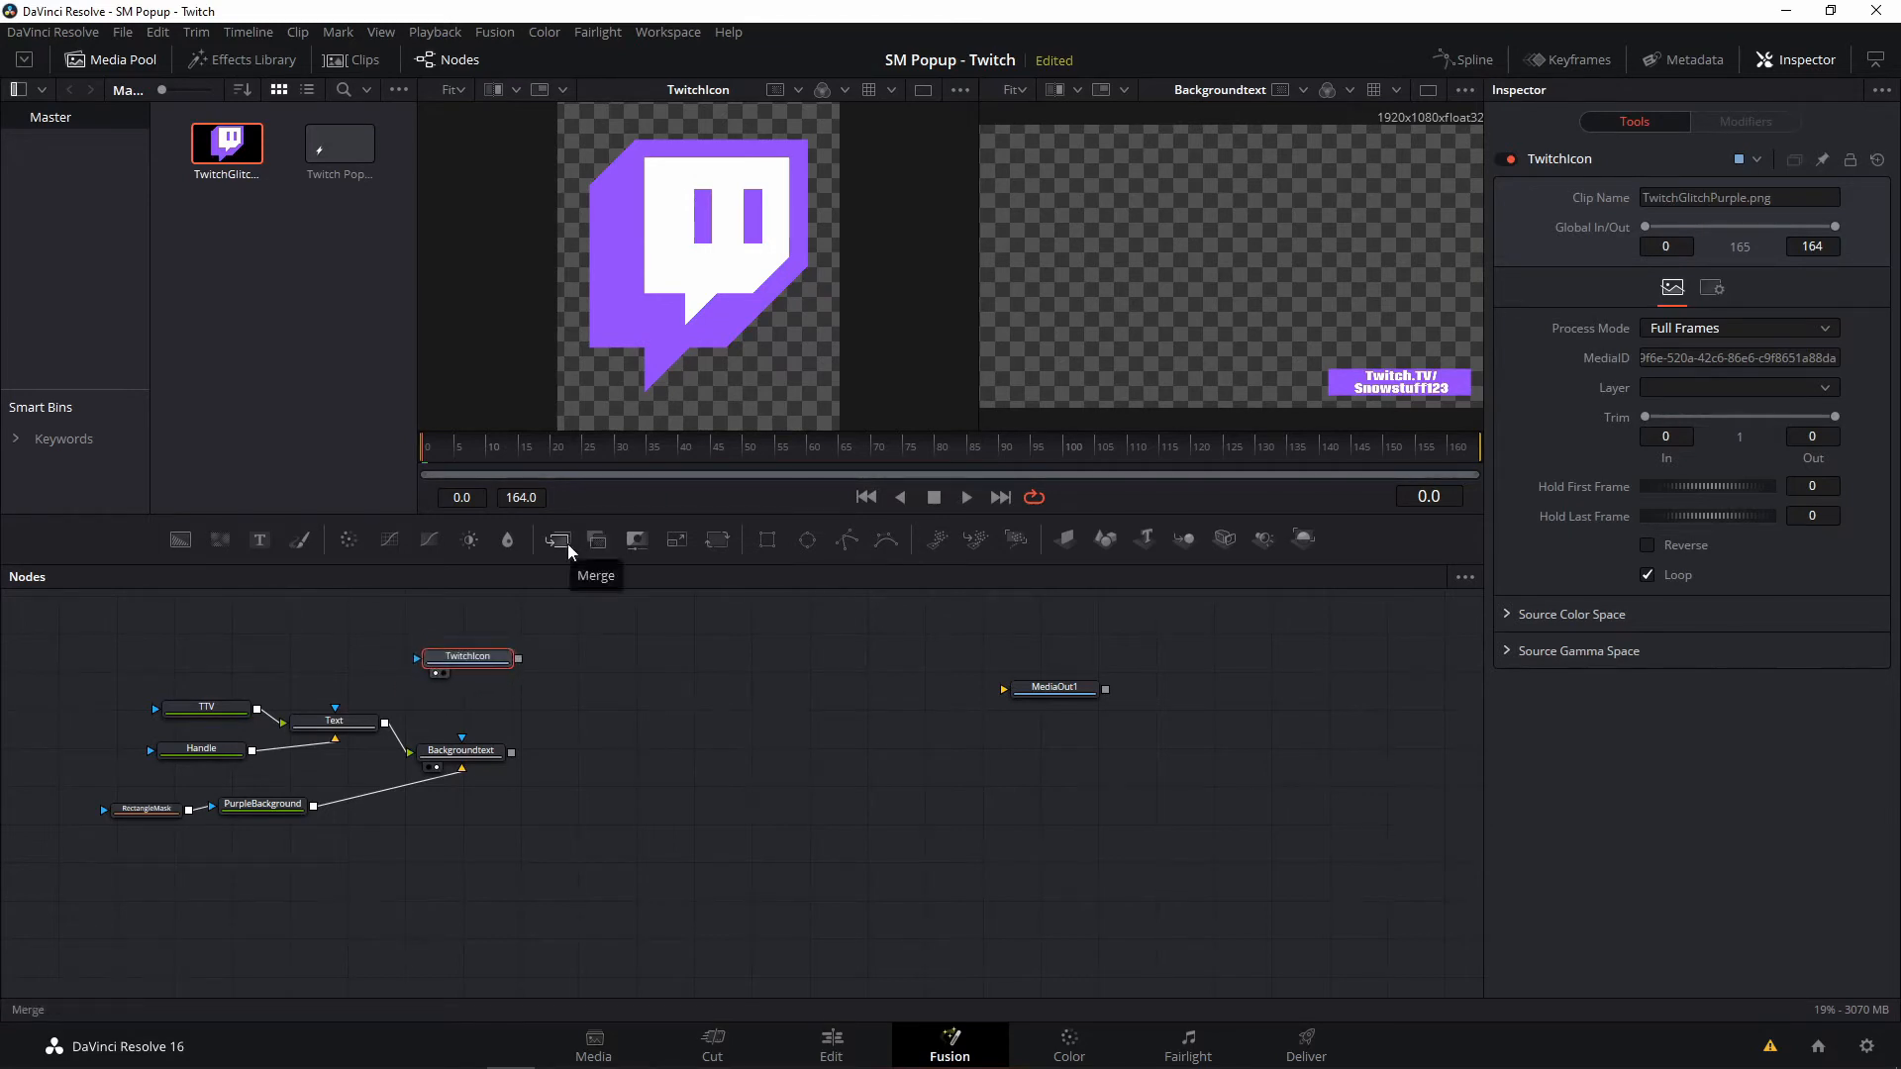
left_click(677, 540)
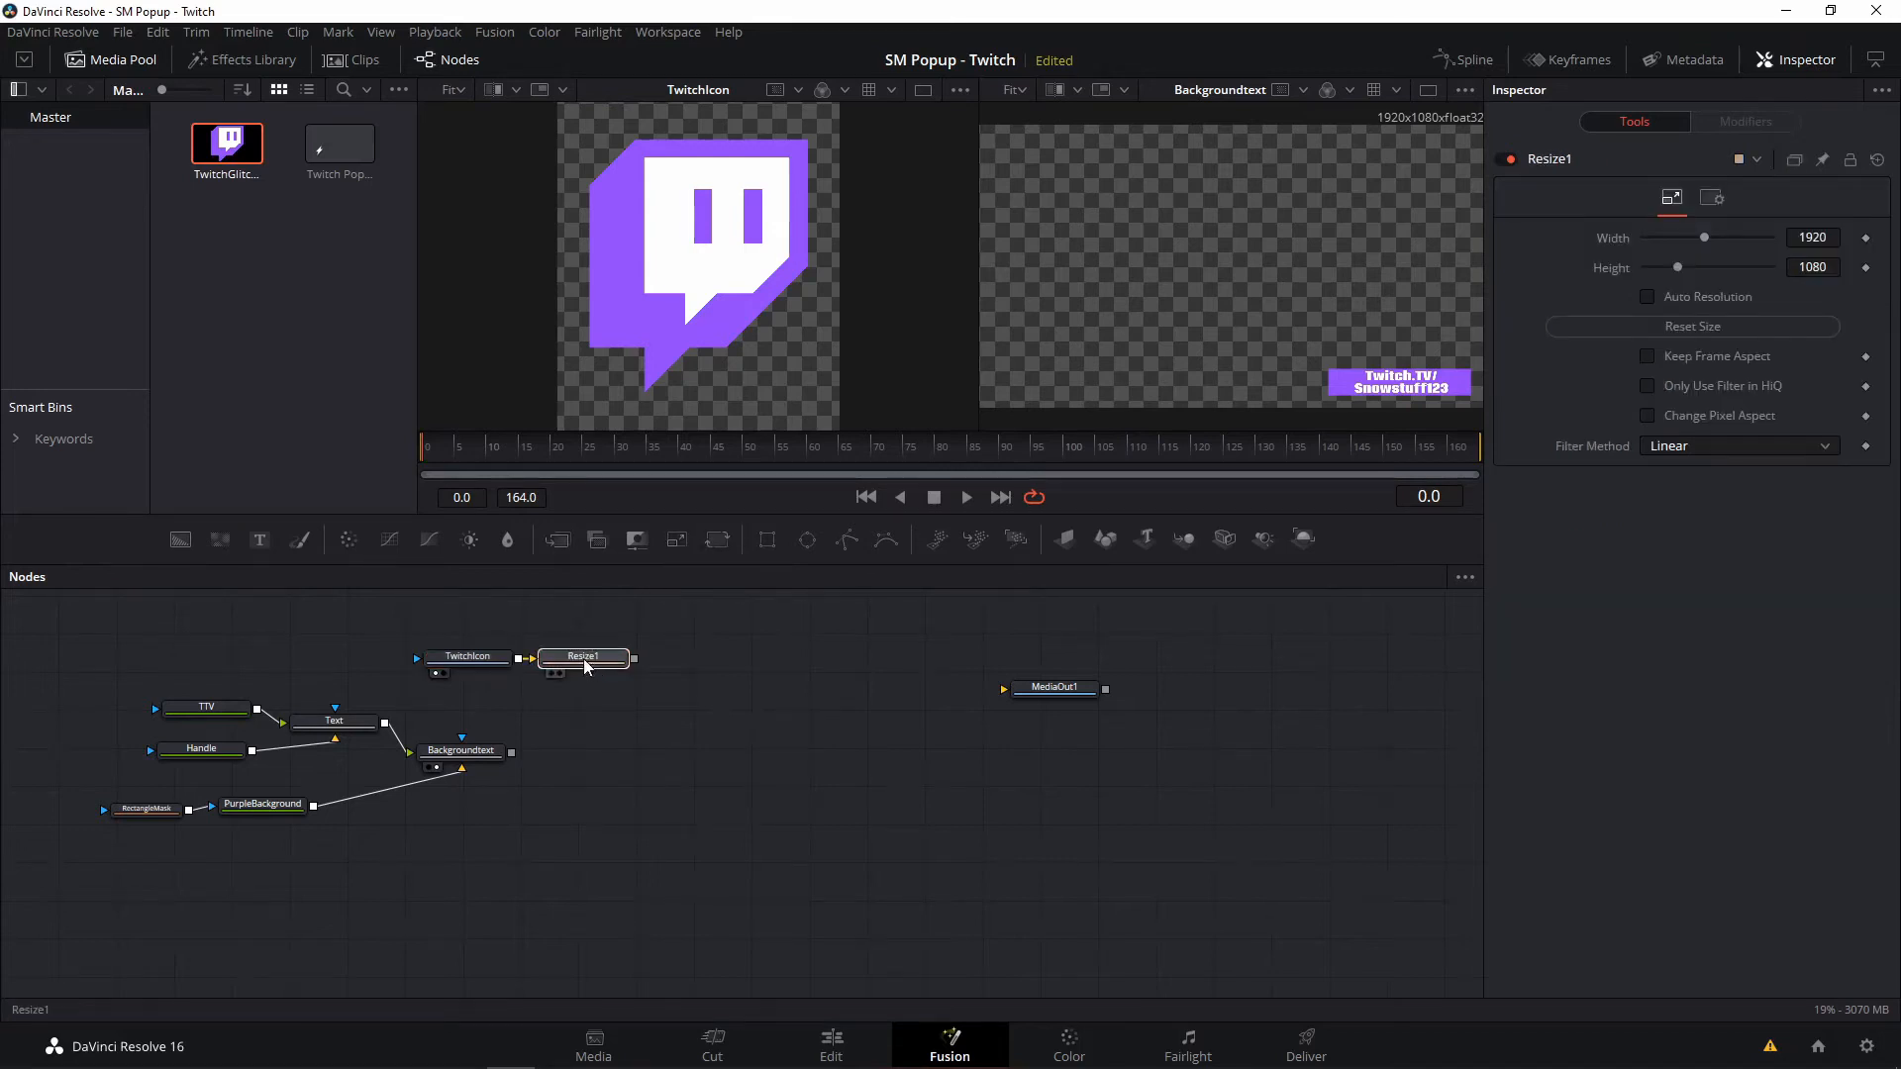
left_click_drag(585, 666, 543, 700)
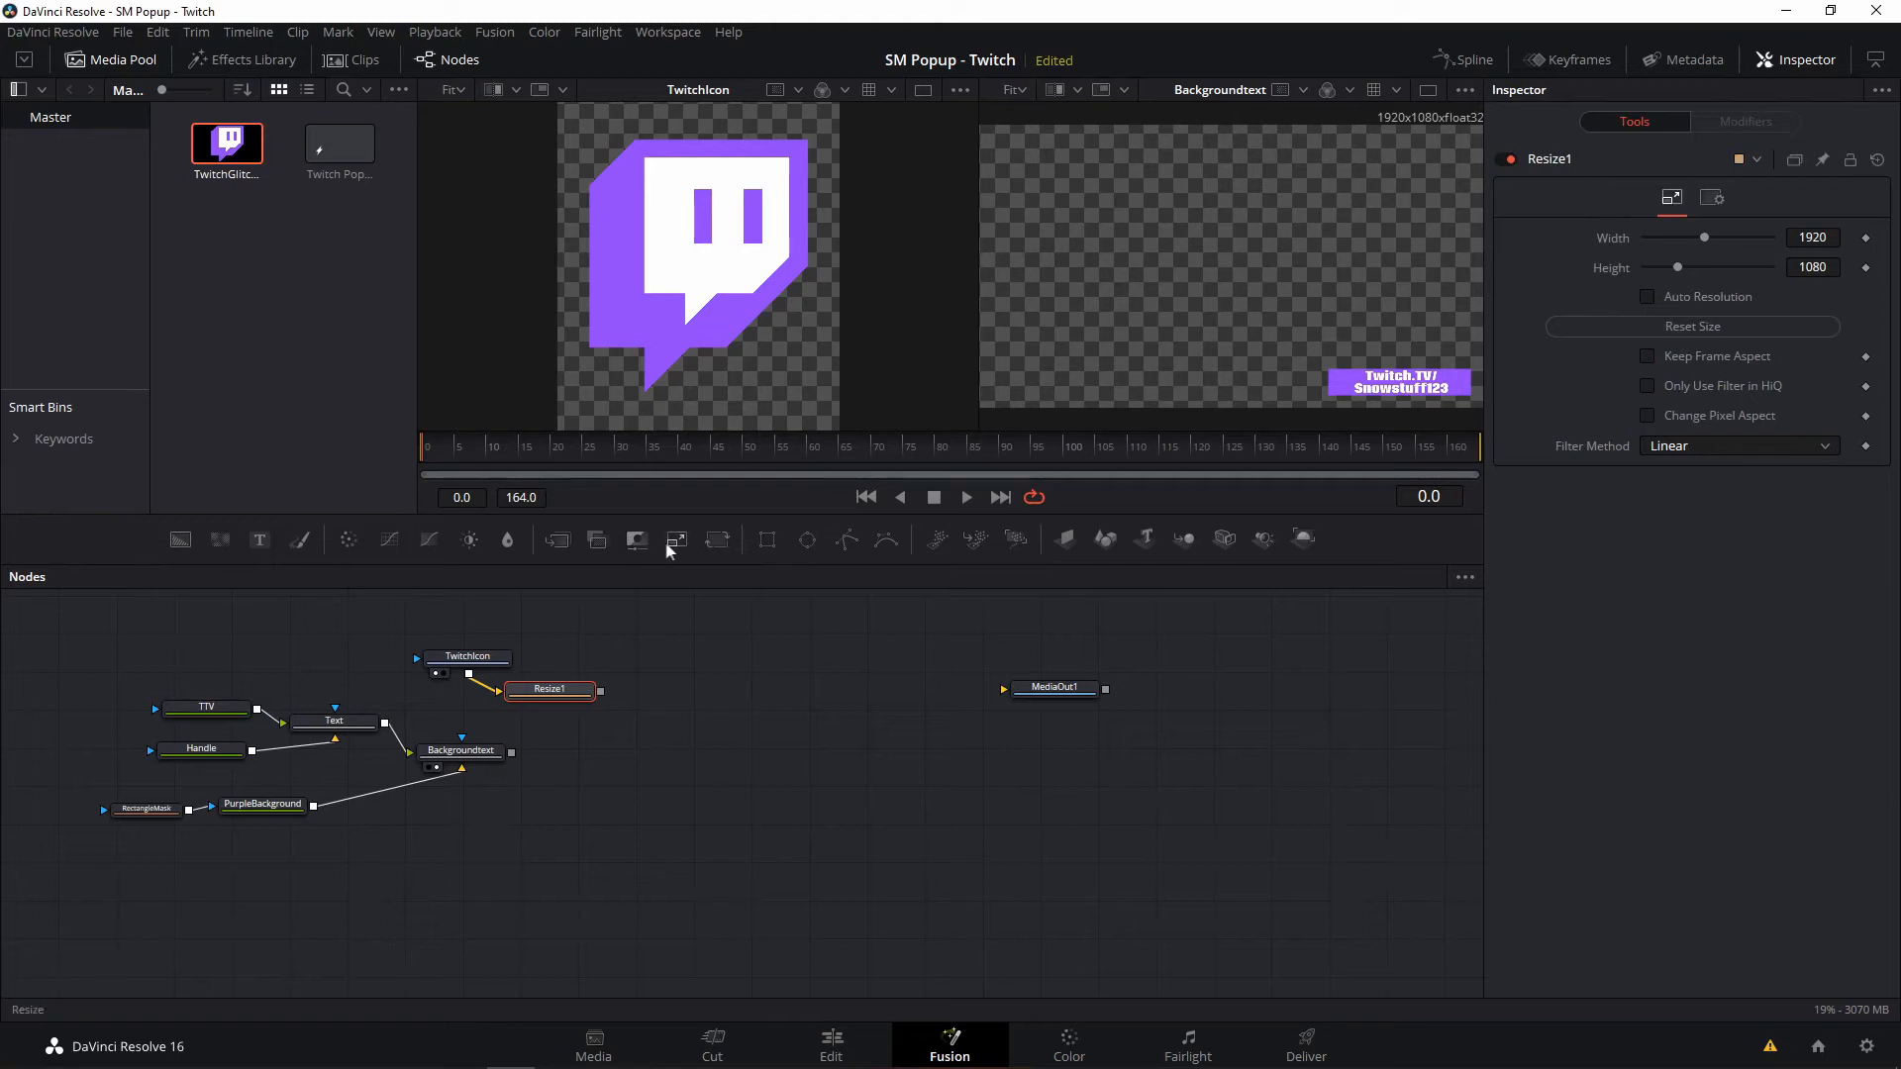
- Add a Merge node with the Resize node connected to its foreground input and Backgroundtext to its background input
left_click(560, 546)
left_click_drag(662, 695, 624, 751)
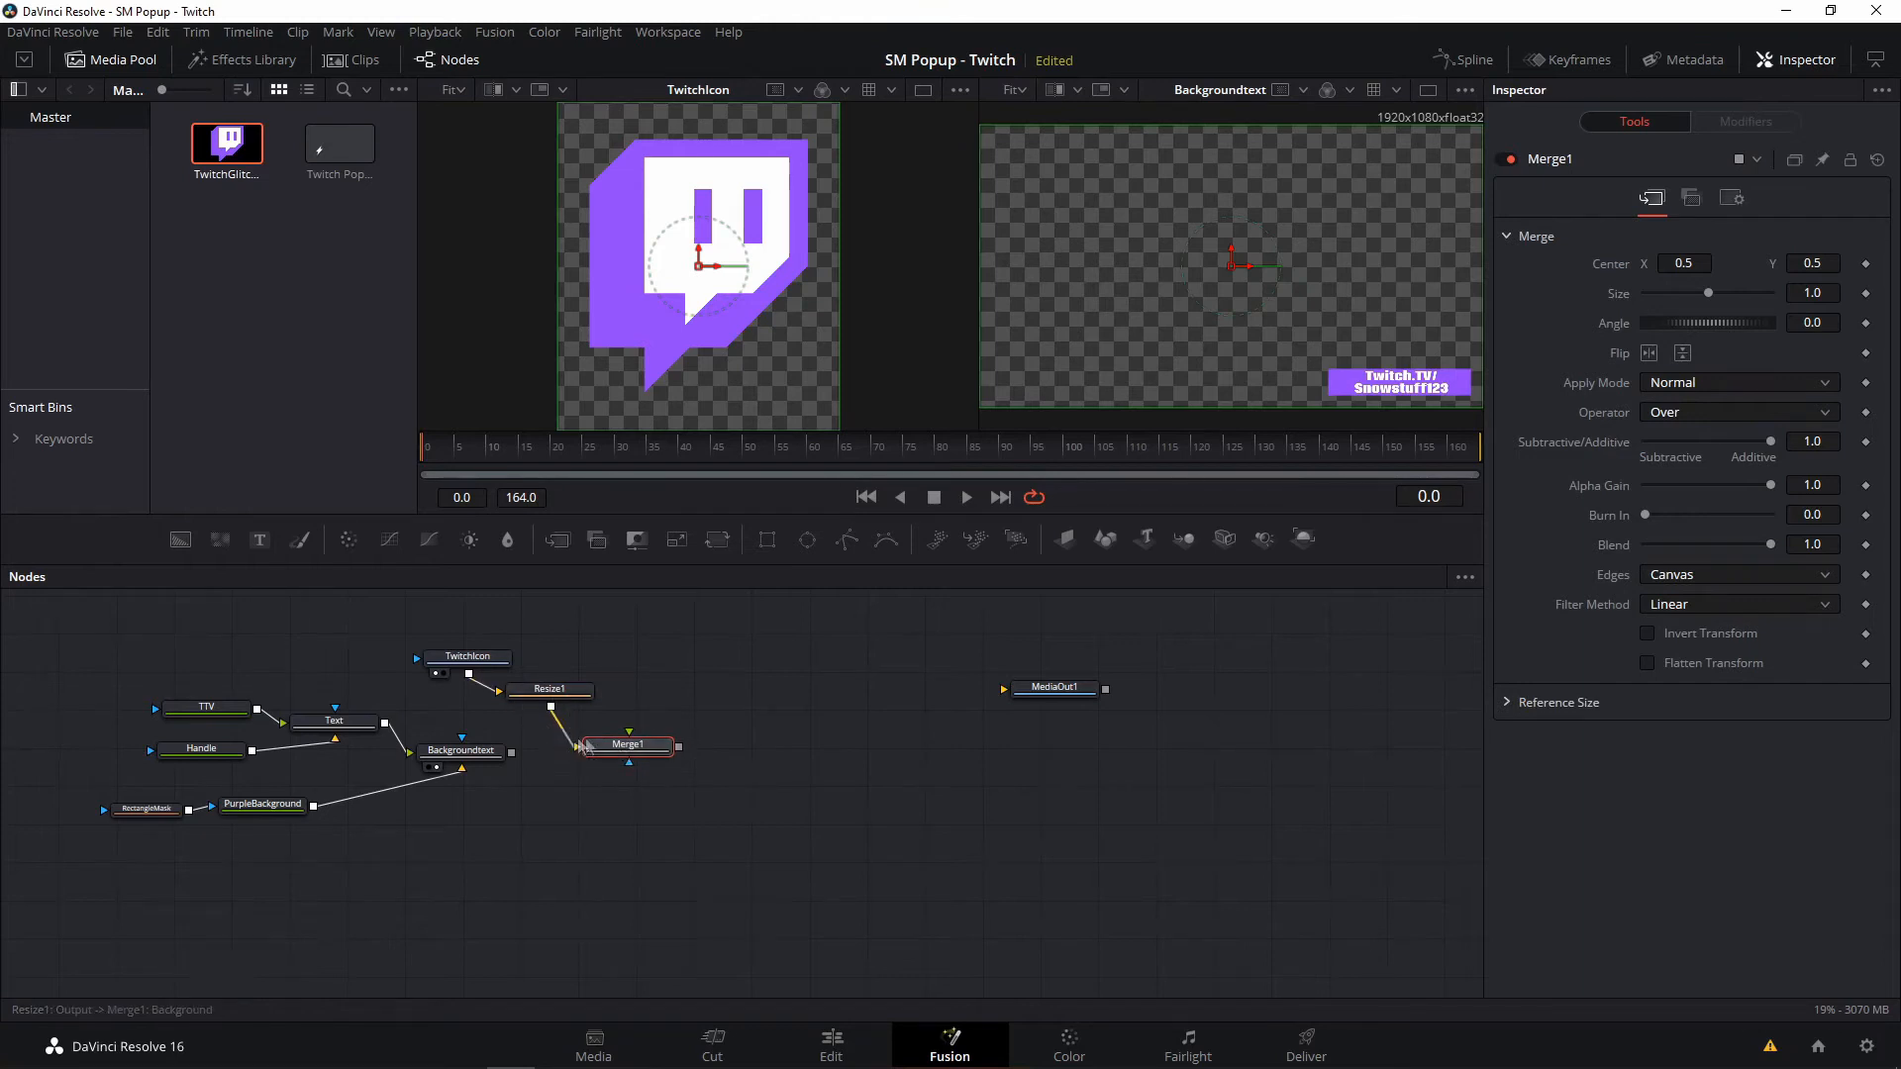
left_click_drag(587, 755, 539, 733)
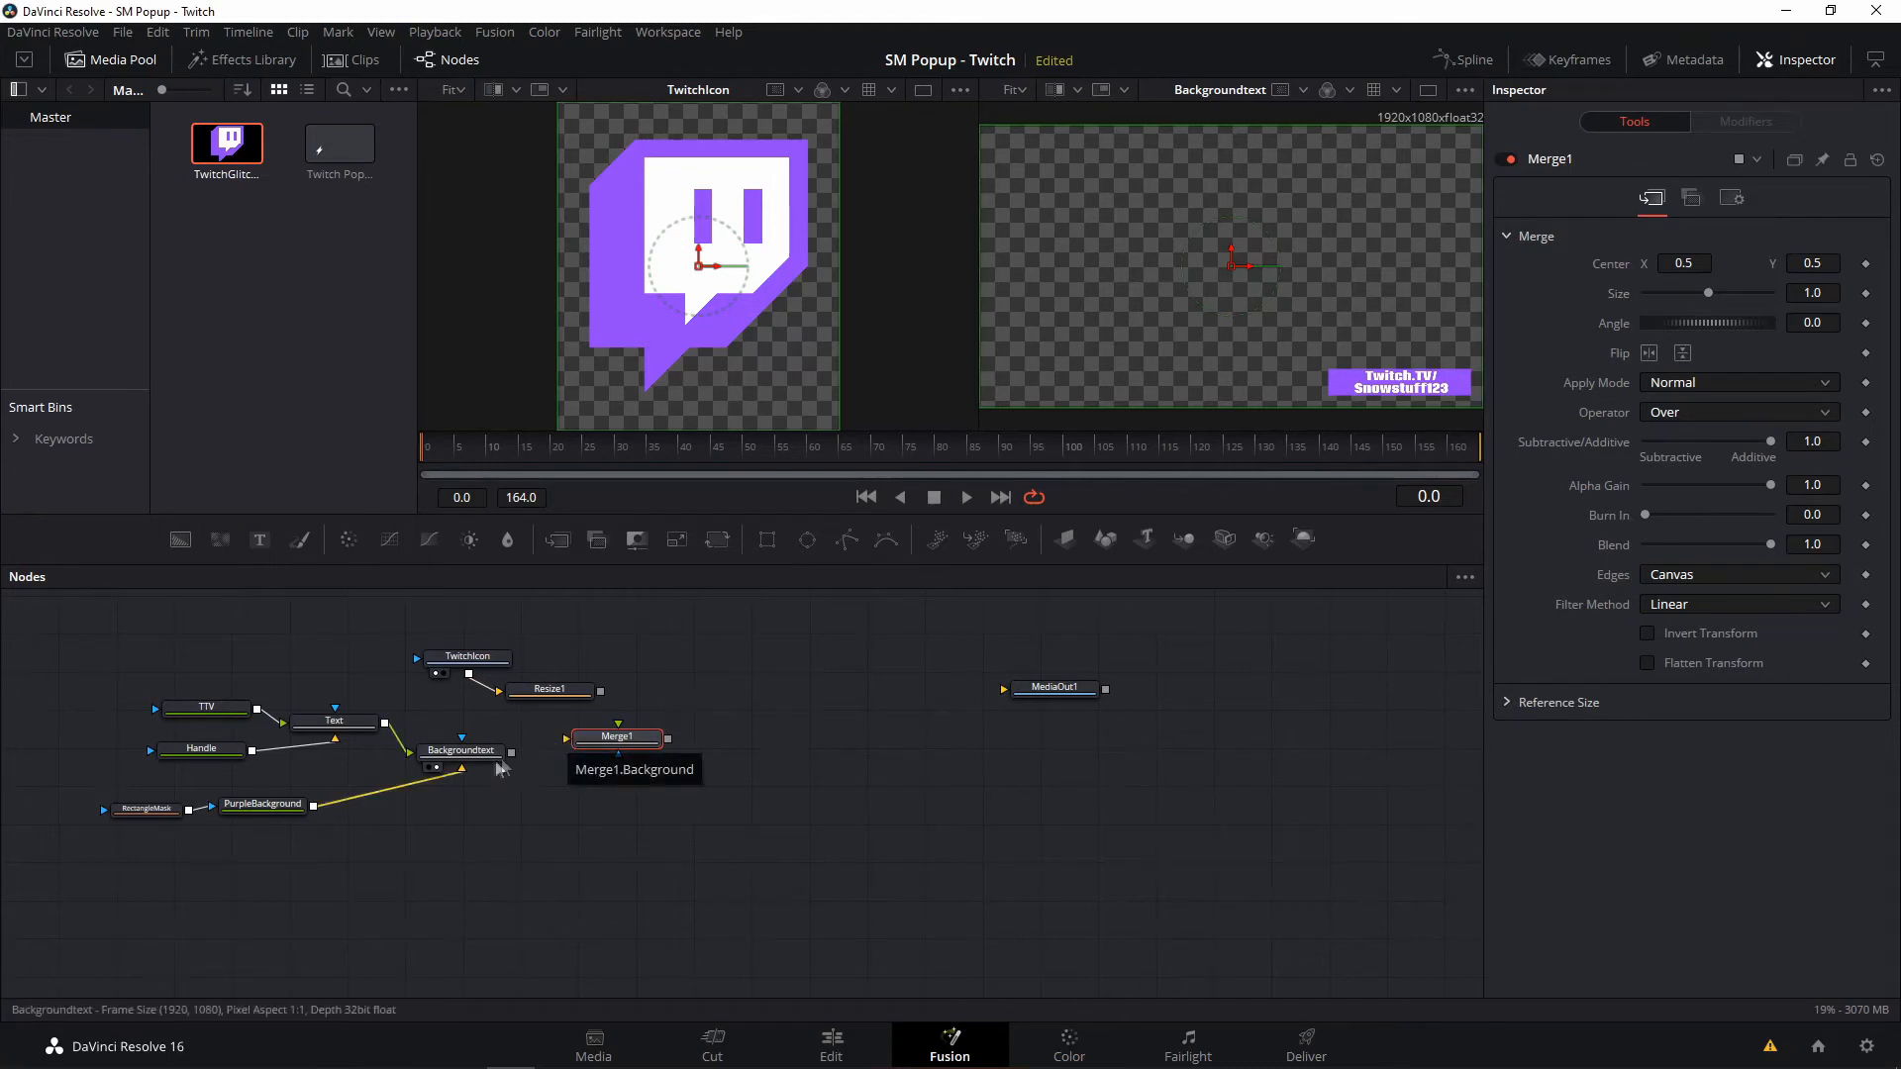
left_click_drag(512, 753, 602, 748)
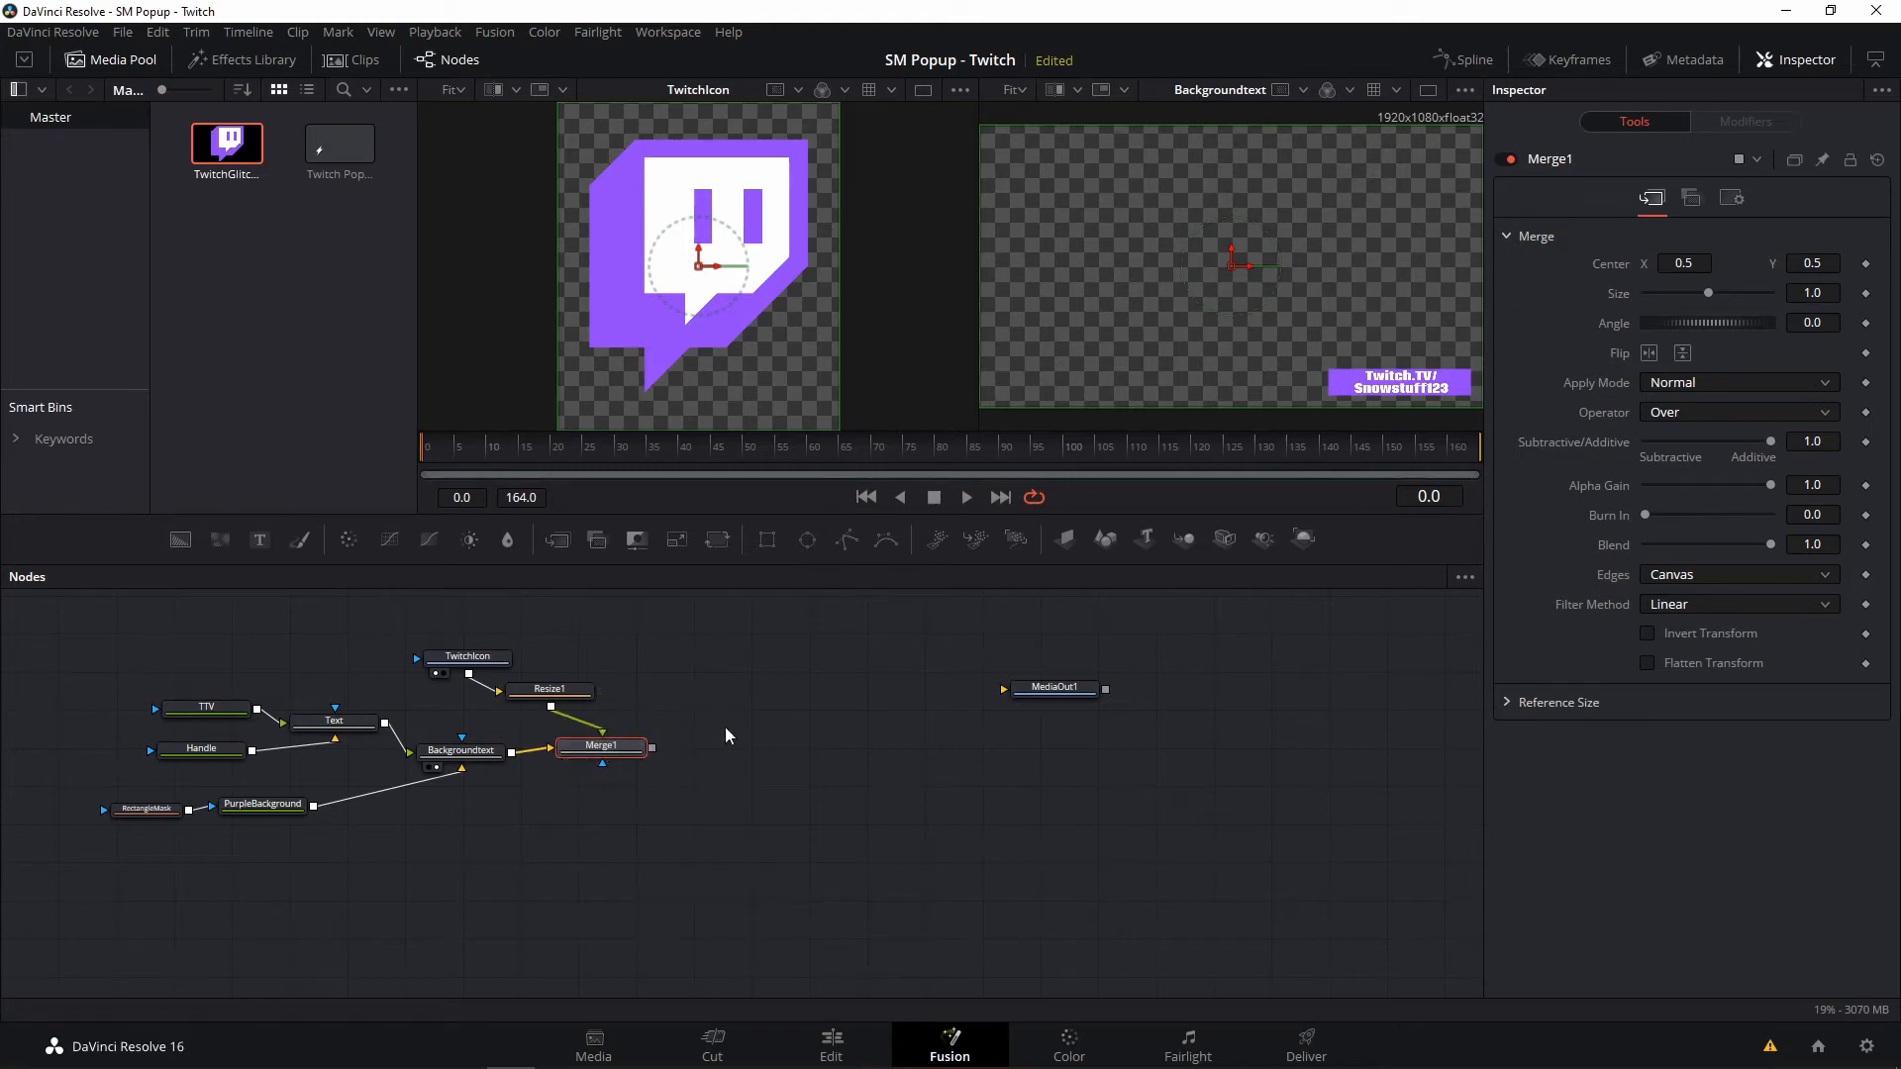
- Rename the new merge that combines the resized logo with Backgroundtext as IconMerge
right_click(625, 751)
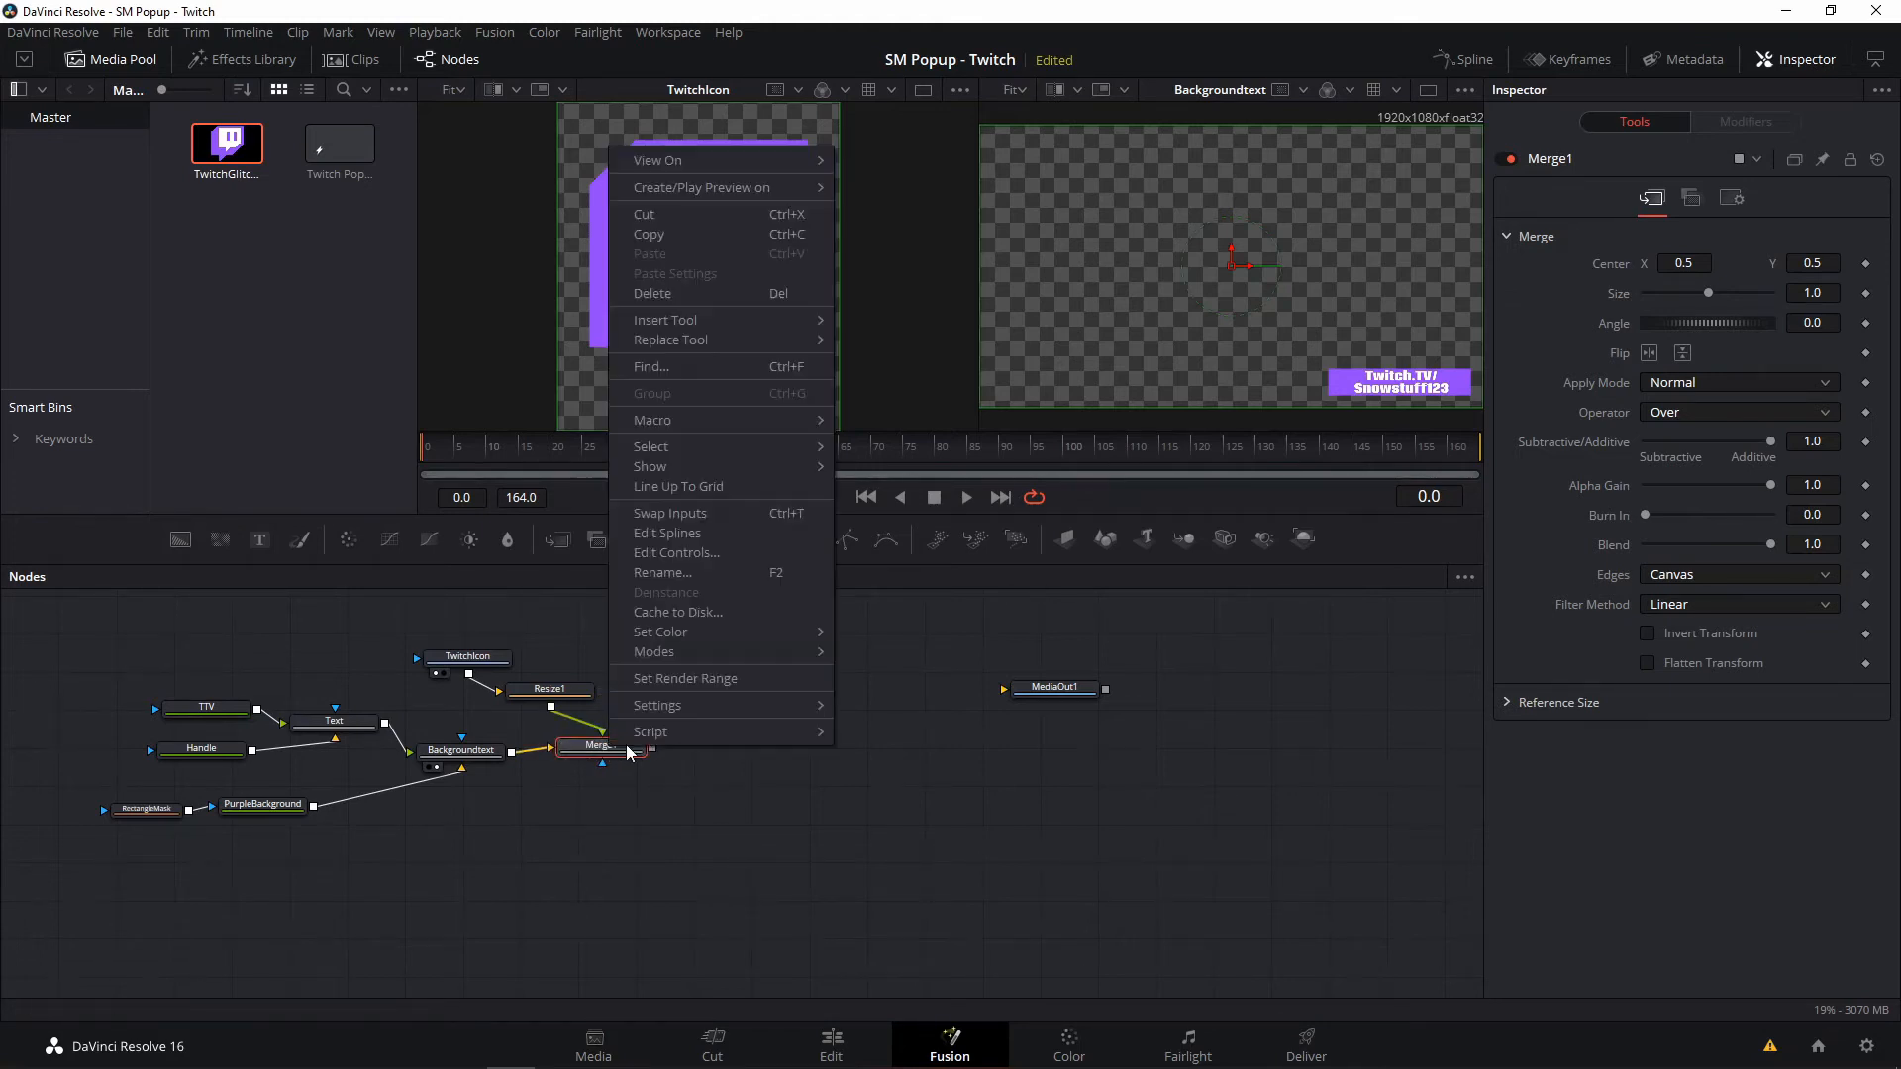
left_click(654, 798)
left_click(608, 754)
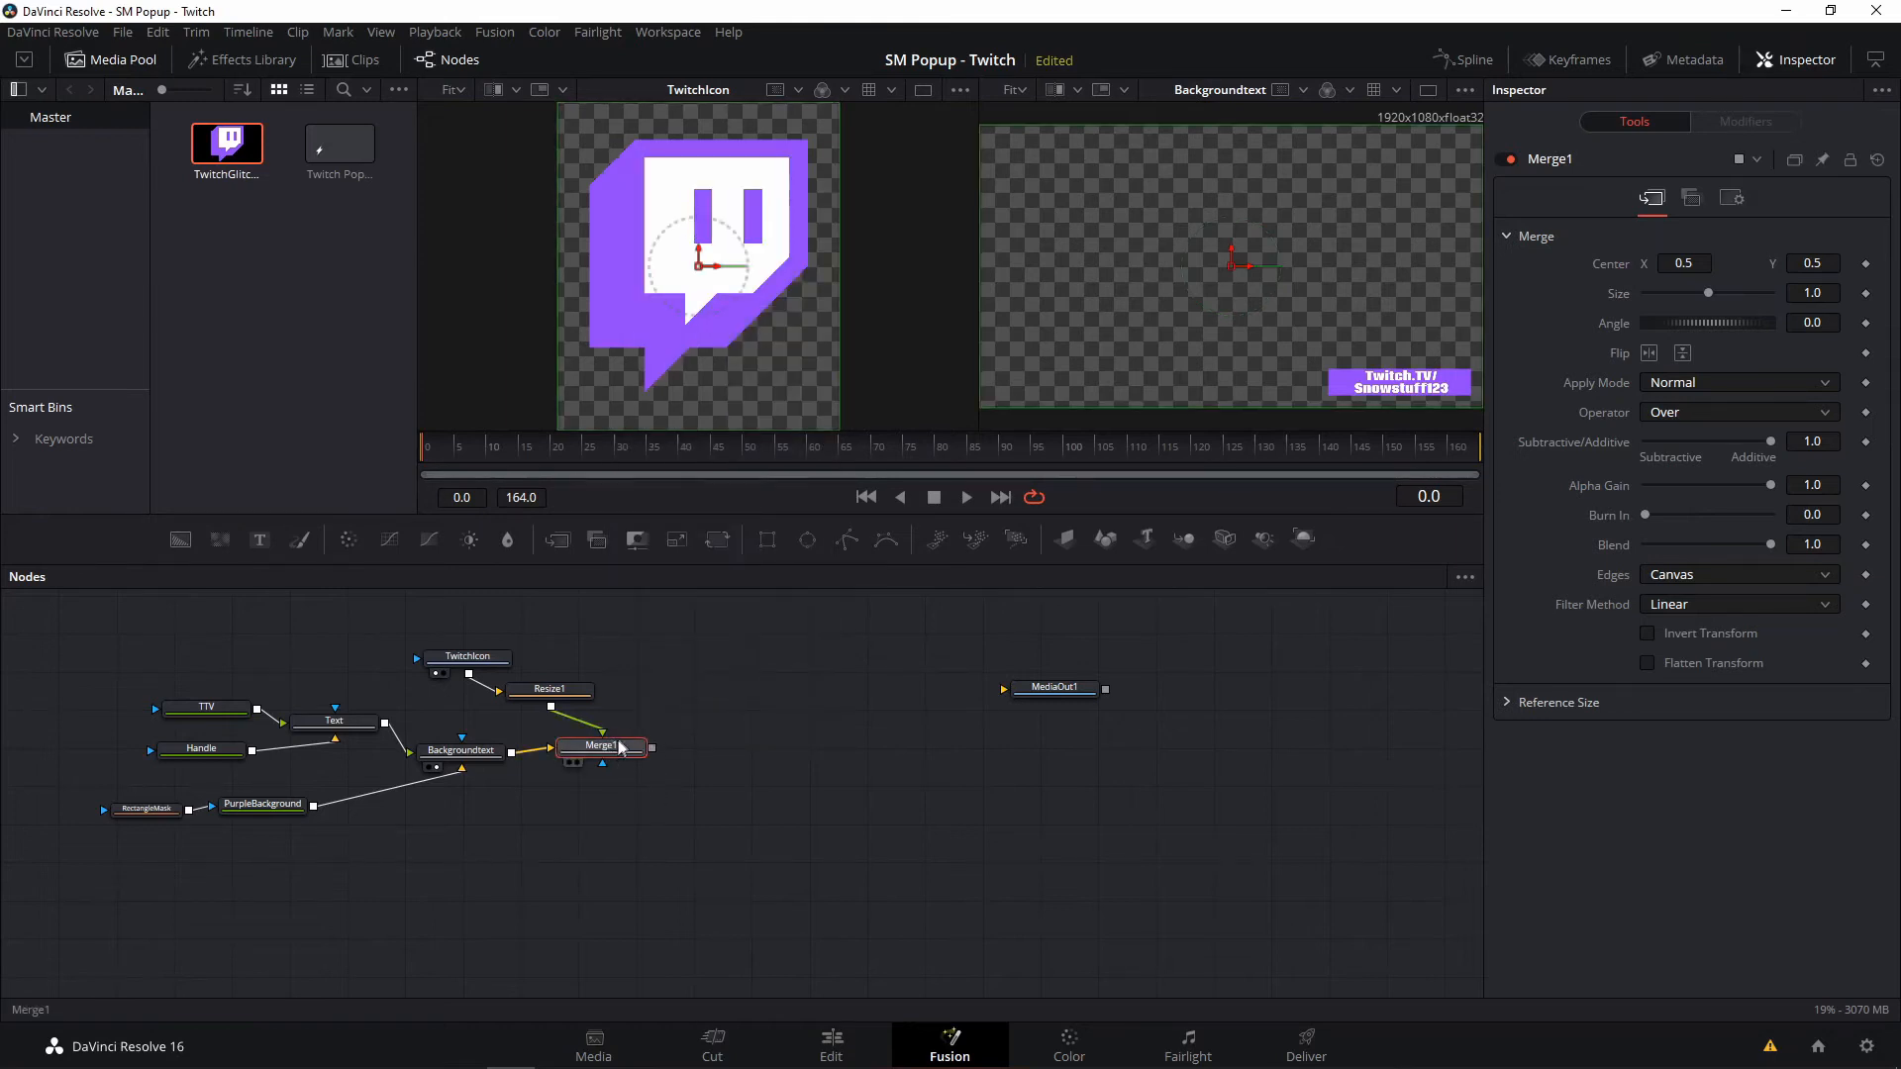
key("F2")
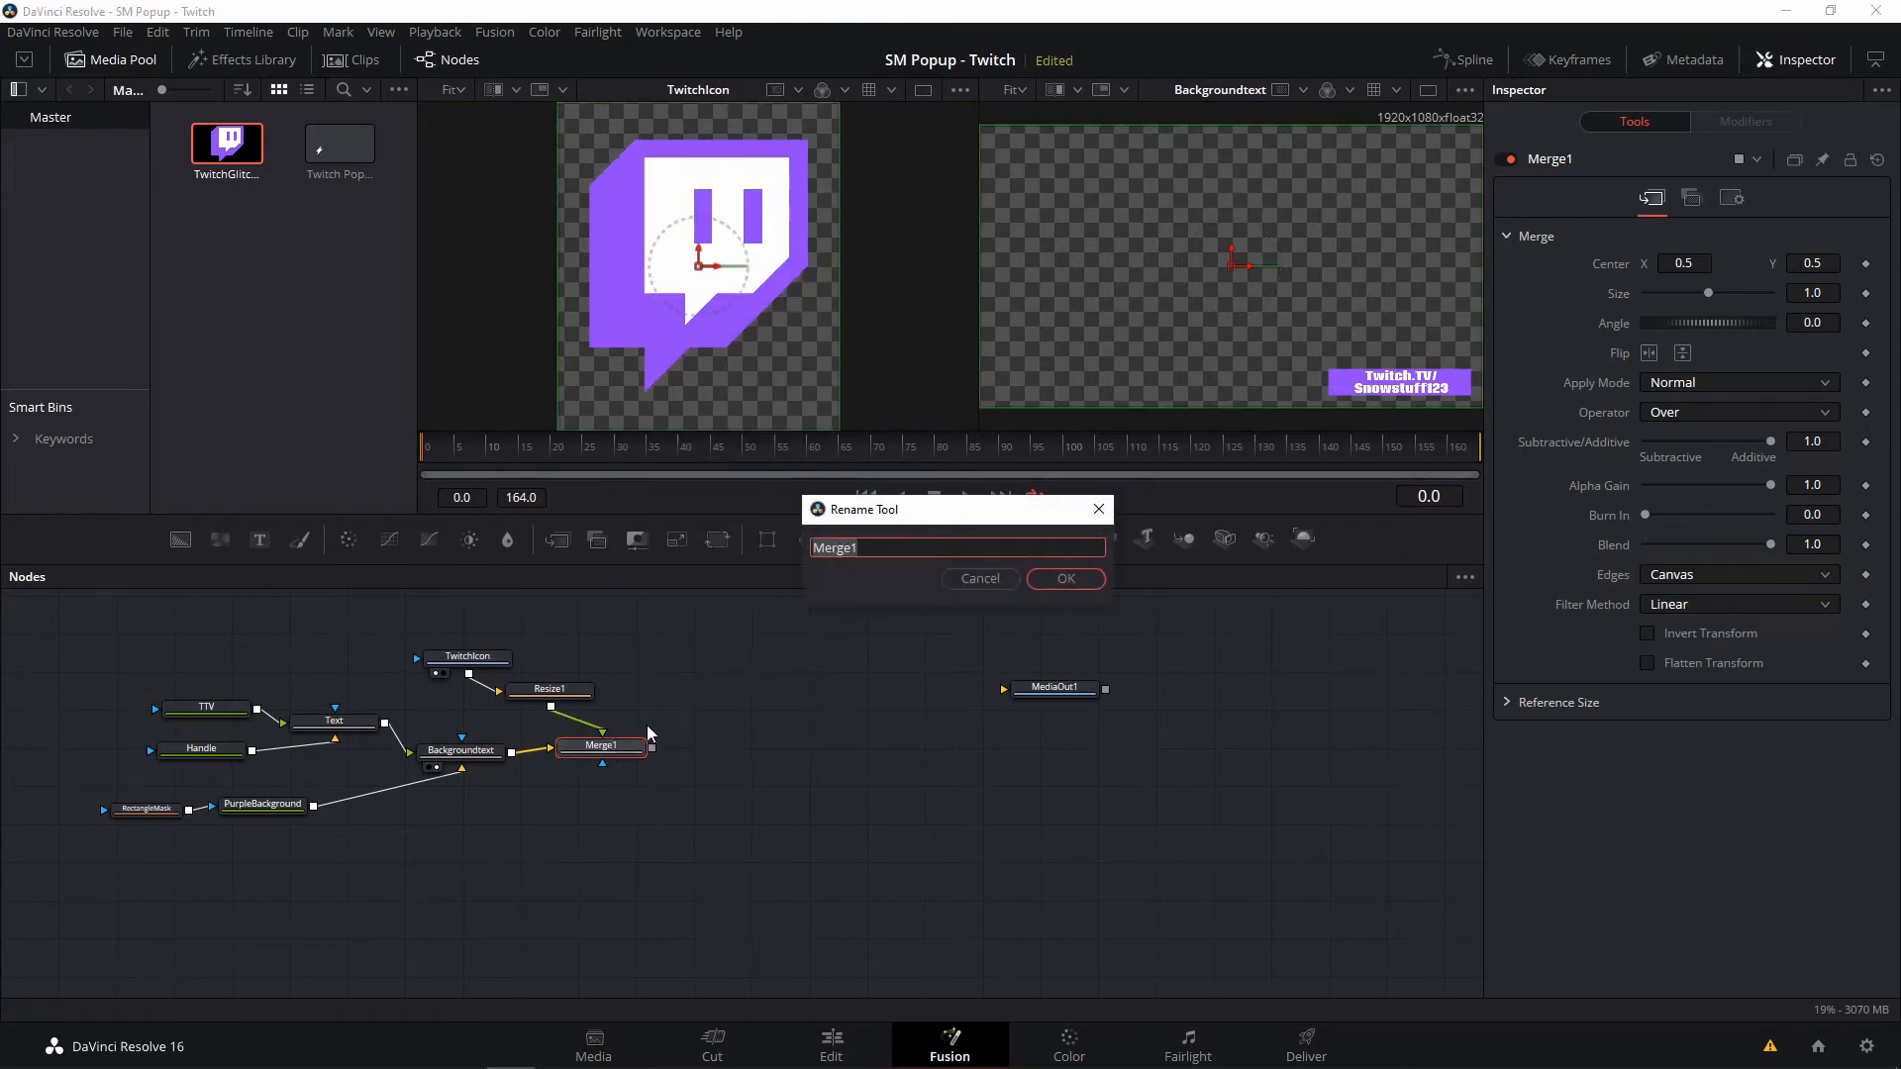
type("T")
key("BackSpace")
type("IconMerge")
key("Return")
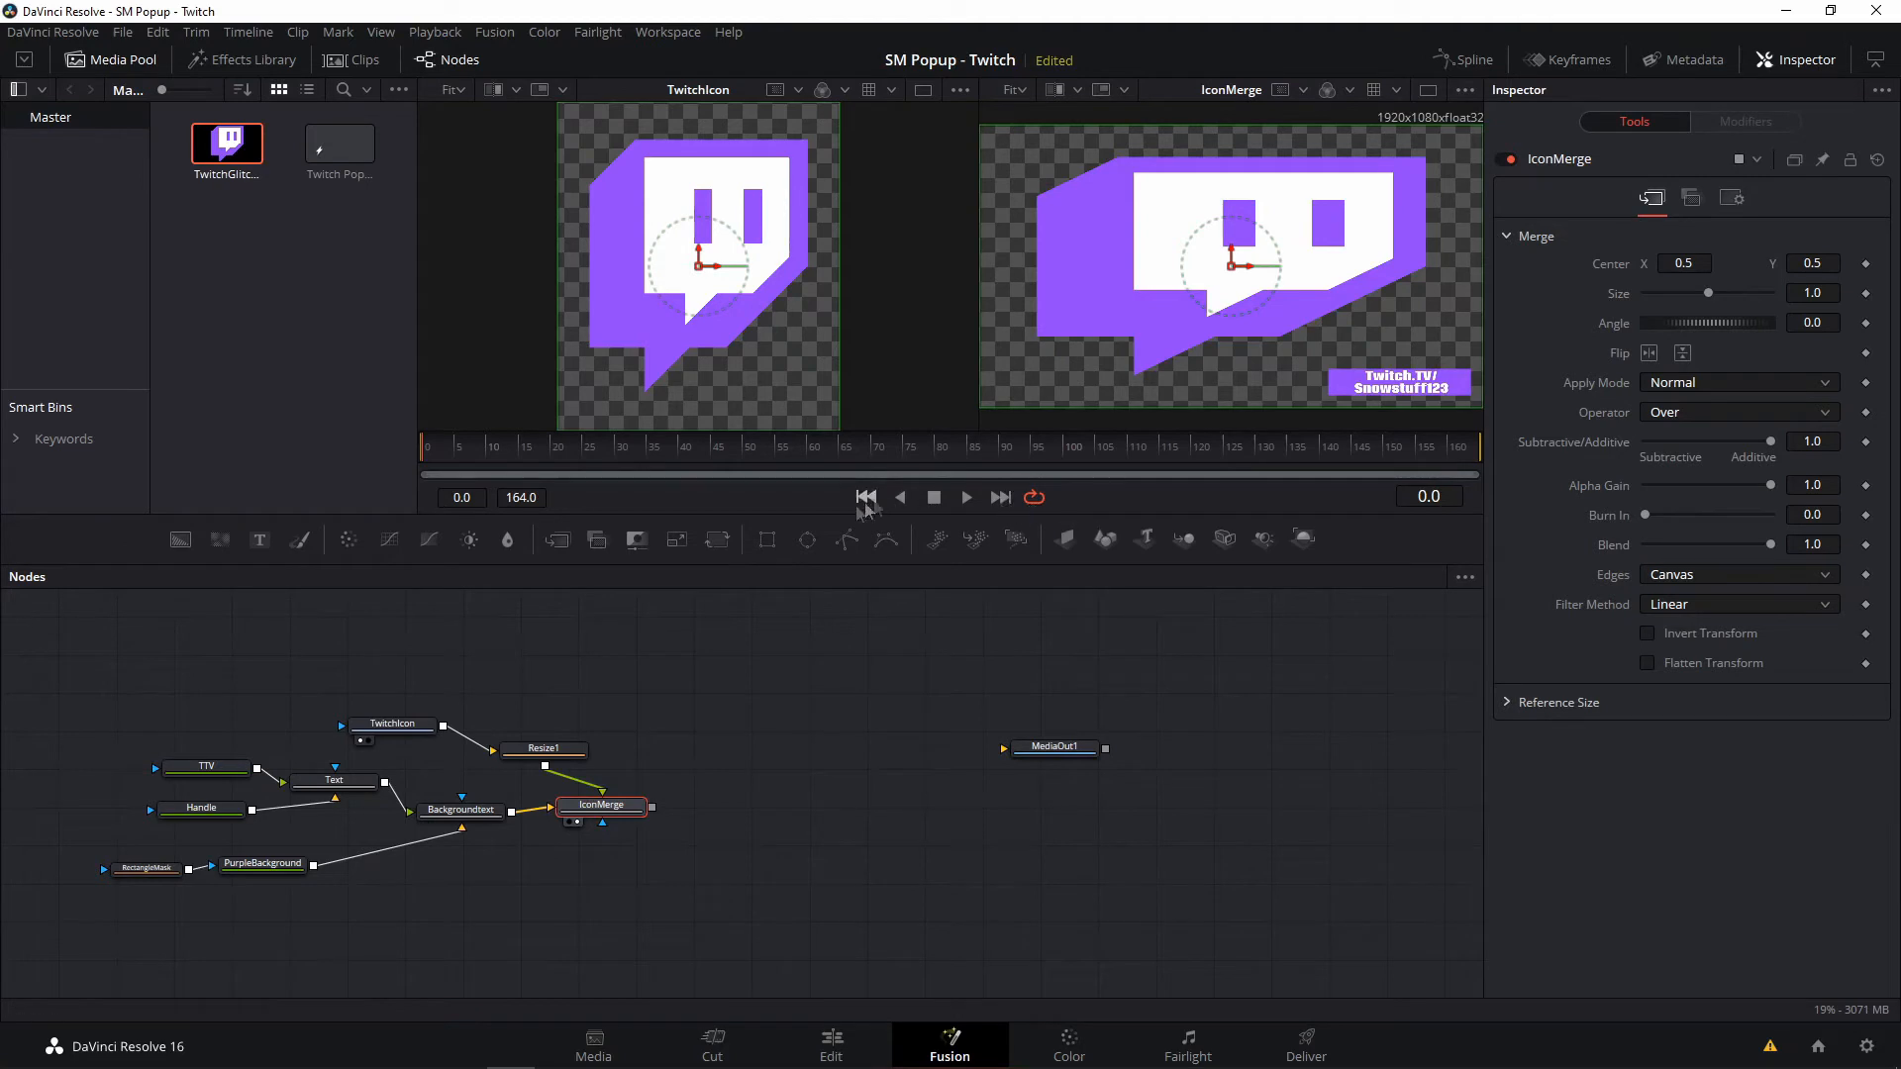
- Scale the Twitch logo to 222 by 259 in Resize1 with frame aspect kept, and center it at about 0.698, 0.101 over the bar's left end
left_click(574, 749)
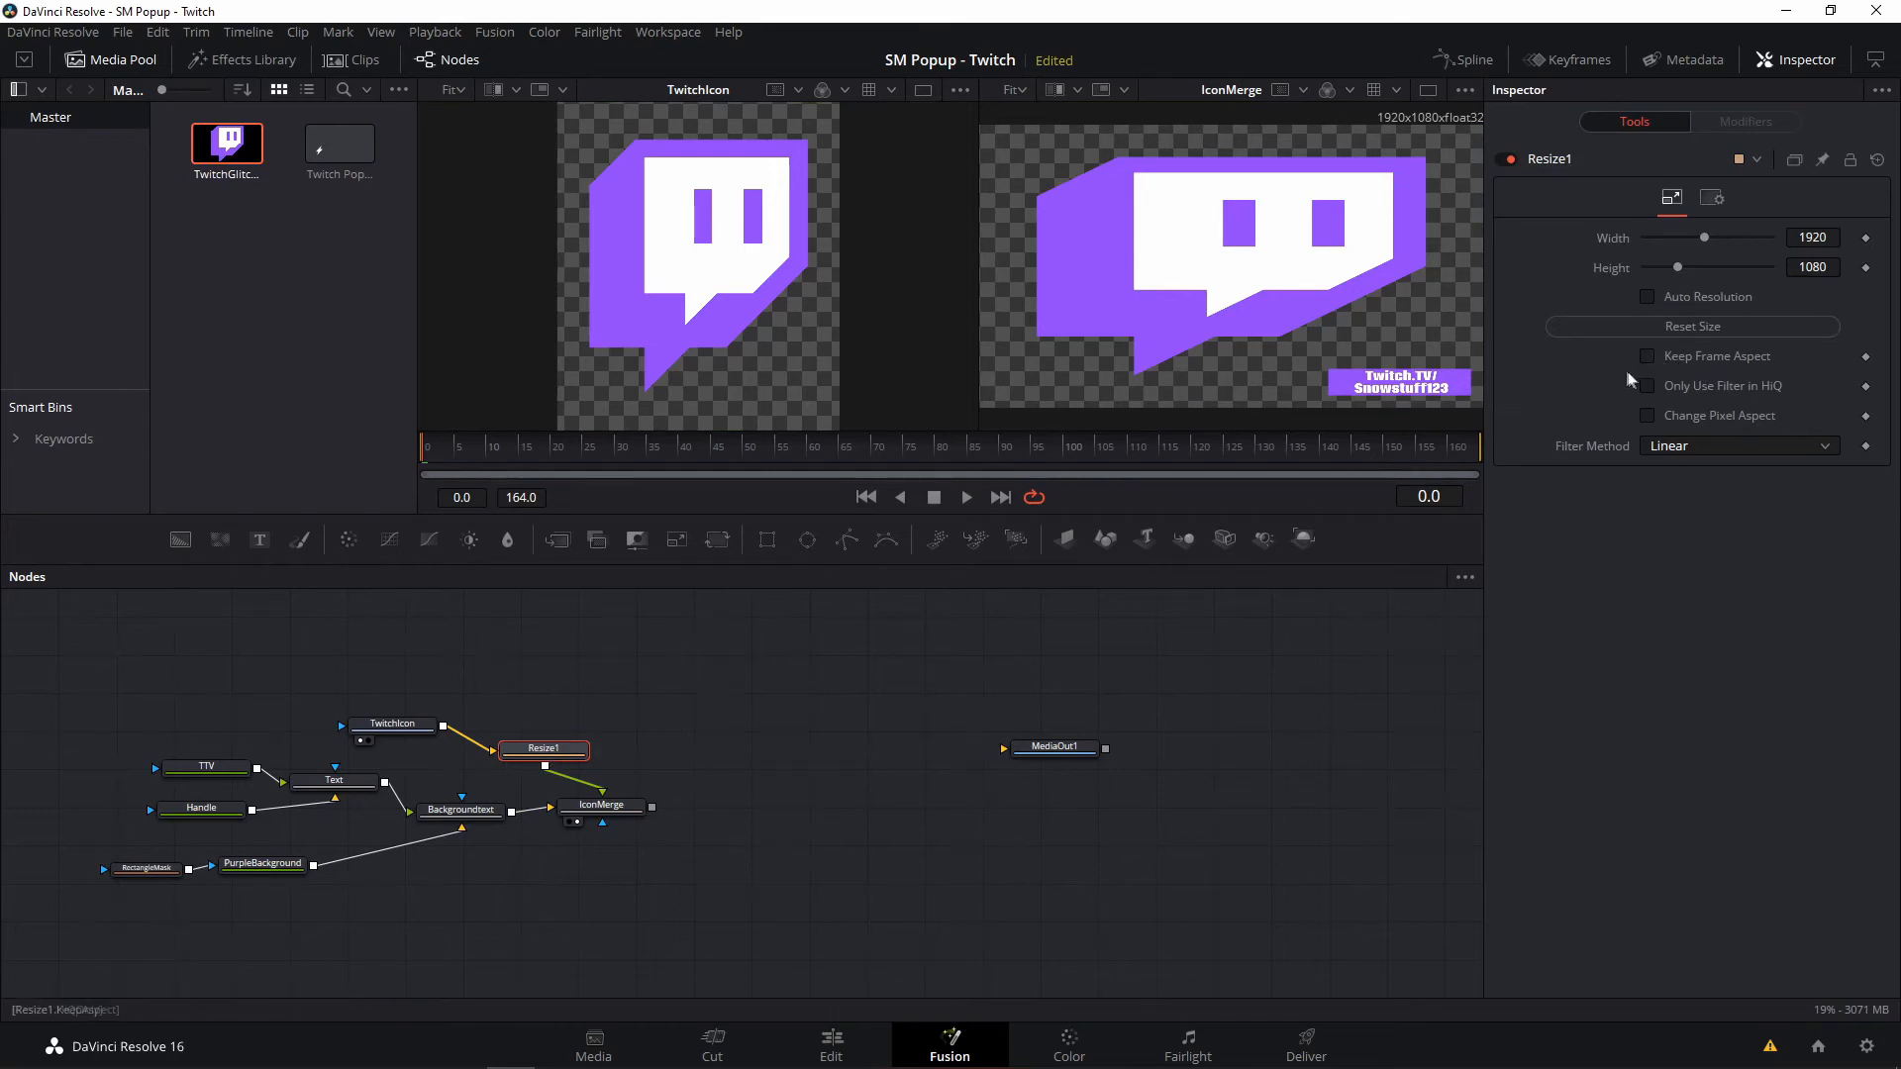
left_click(1648, 355)
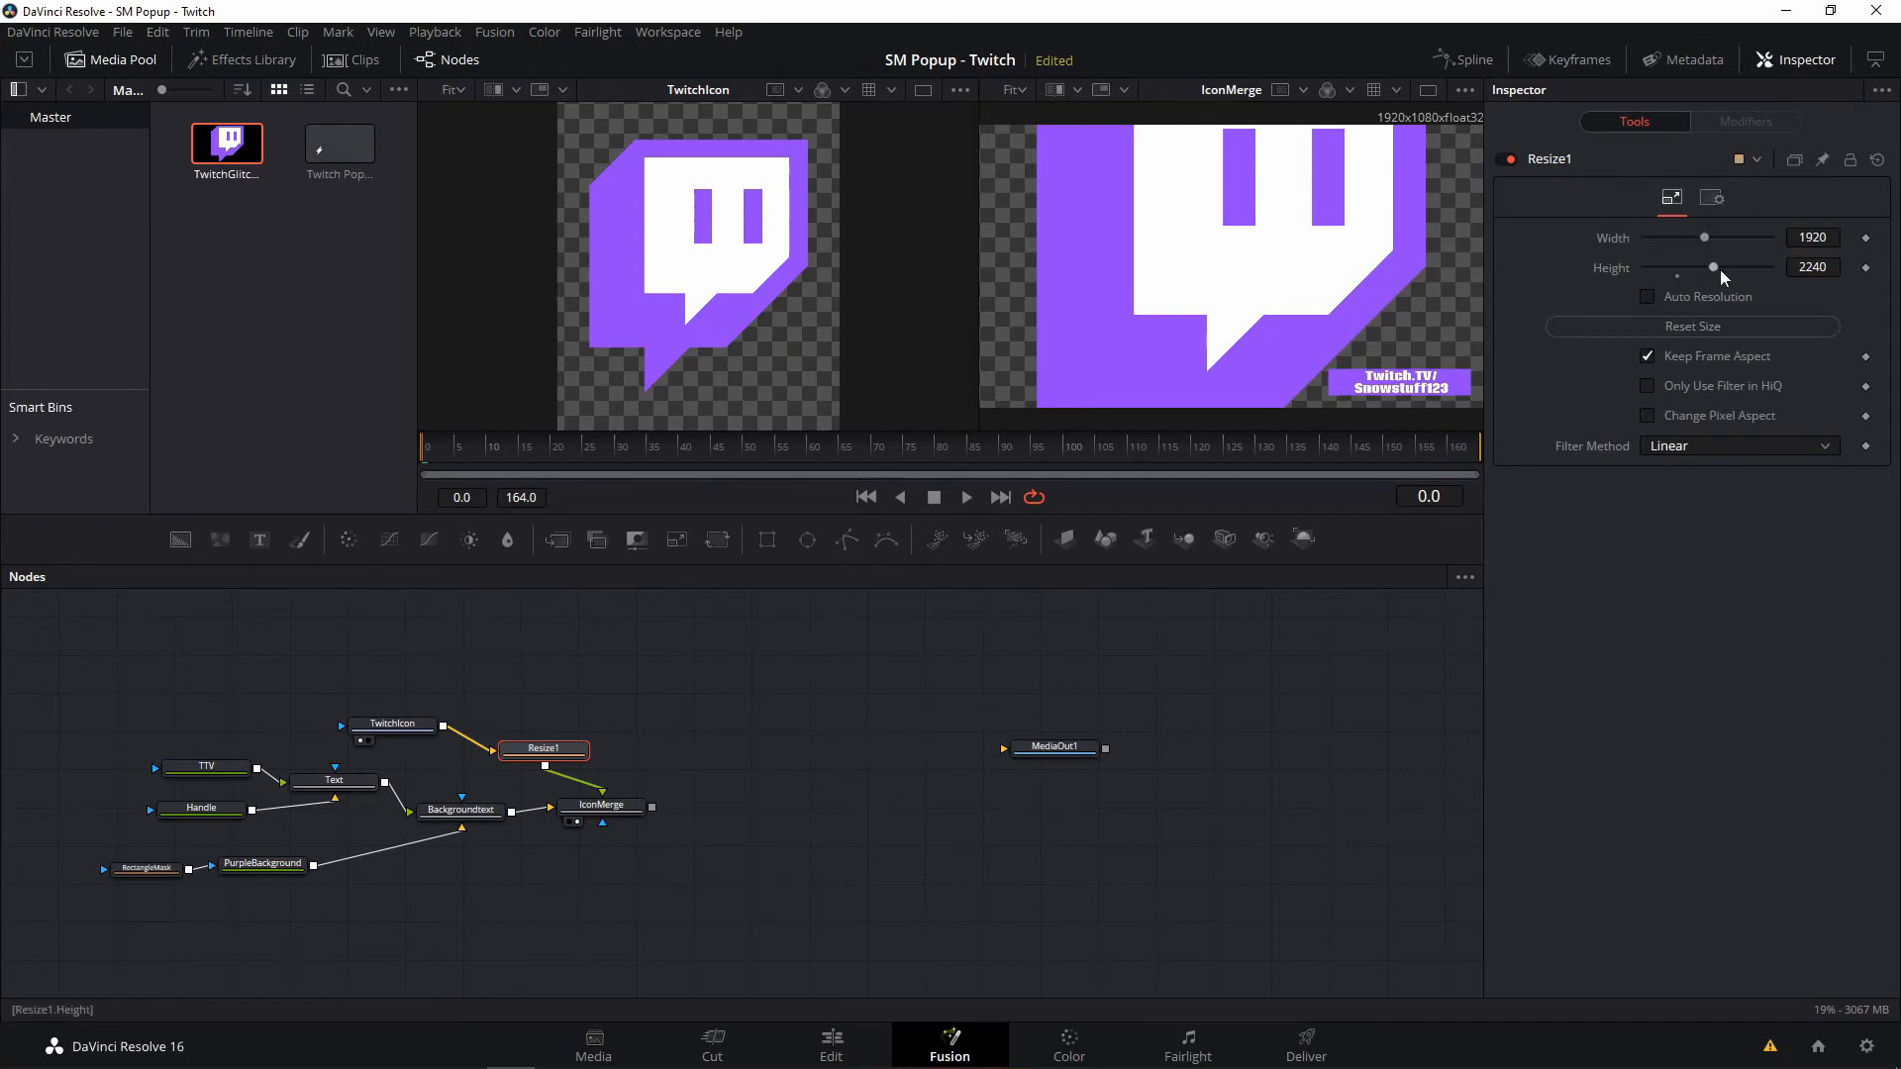
left_click_drag(1720, 269, 1656, 263)
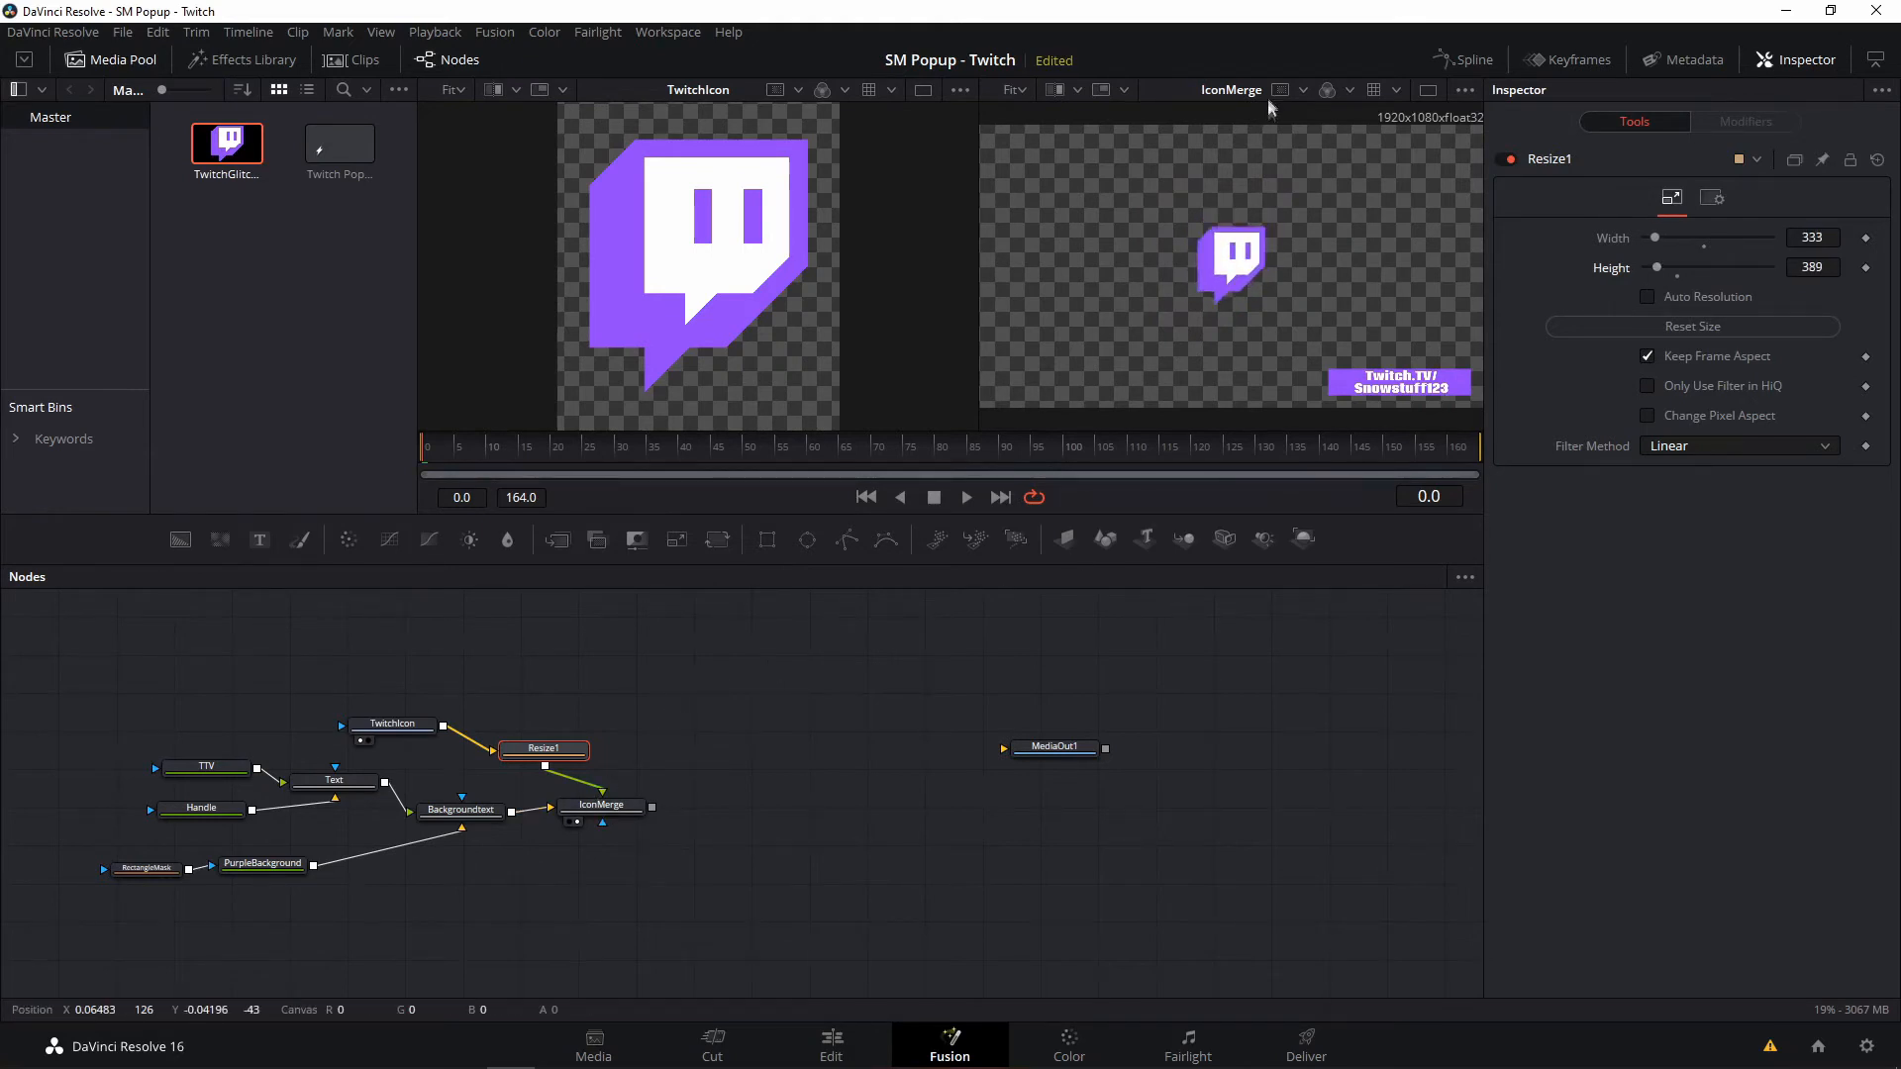
left_click(618, 805)
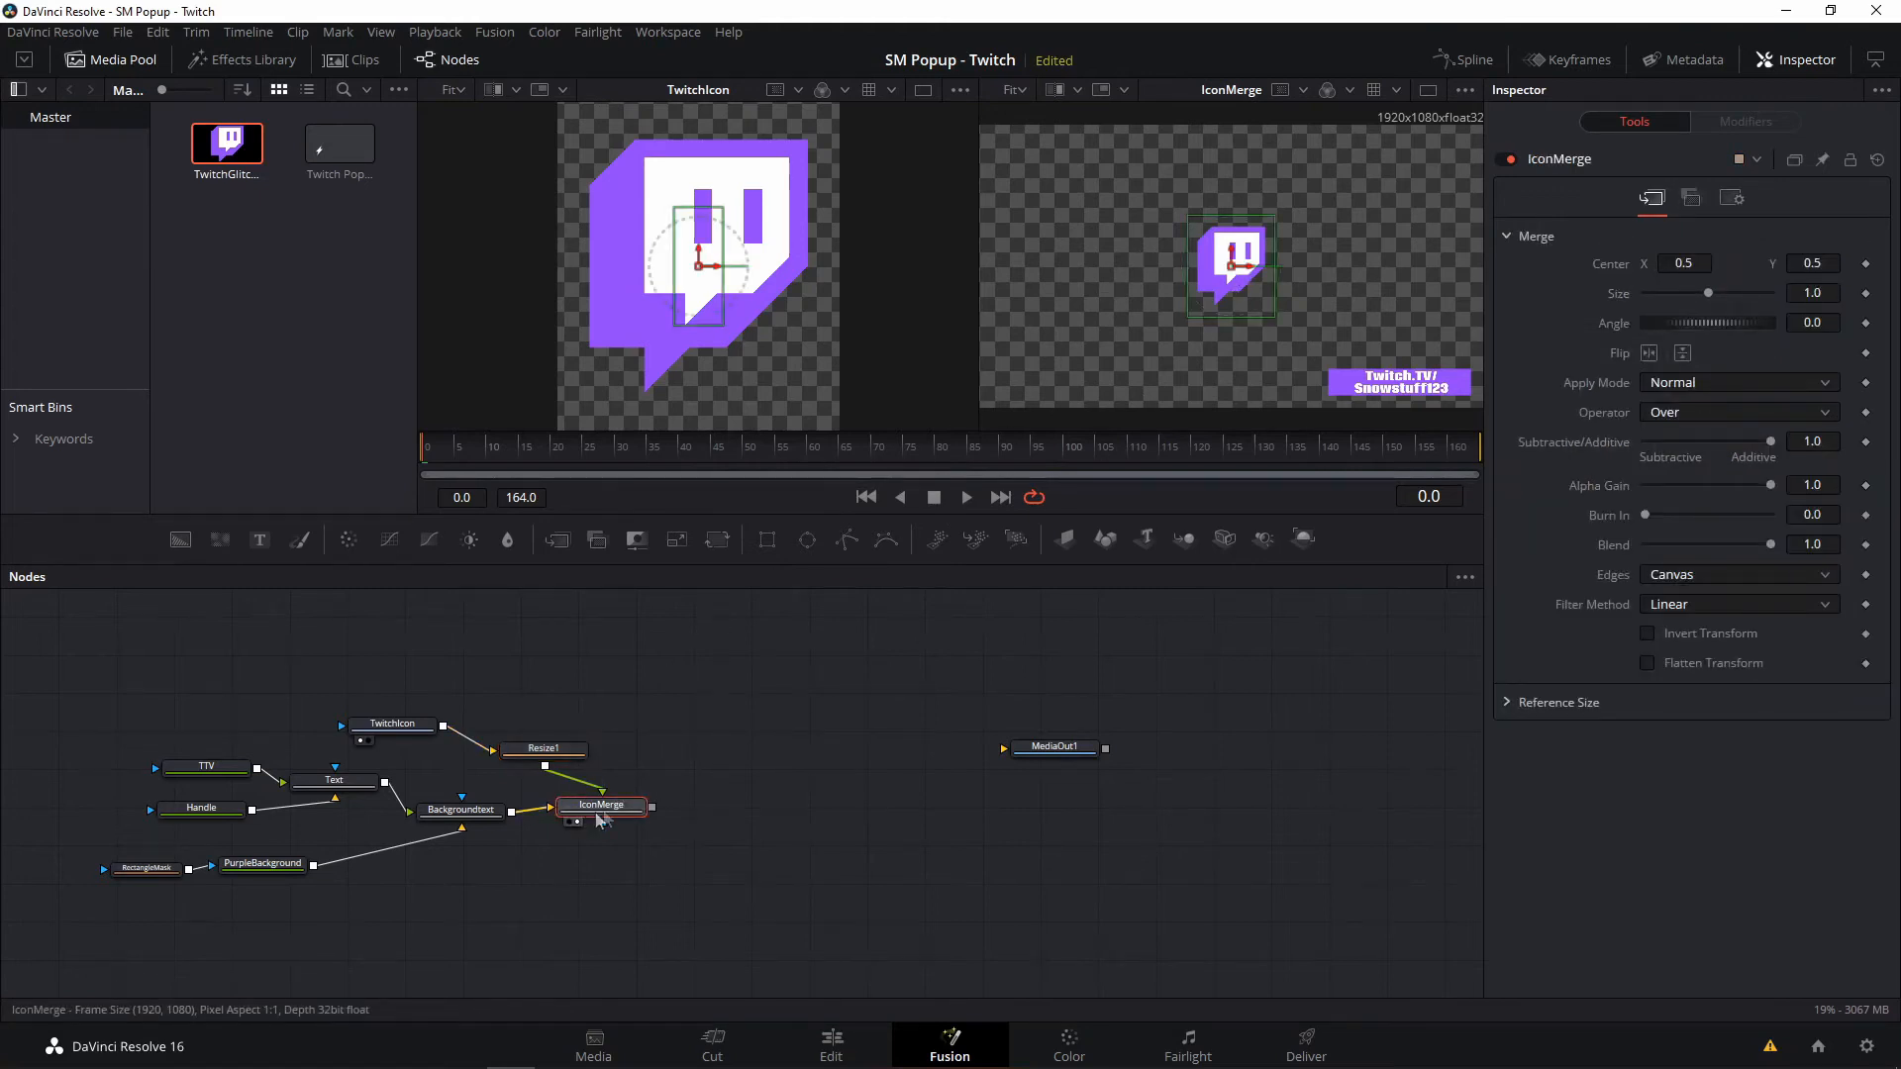
left_click_drag(1235, 268, 1335, 363)
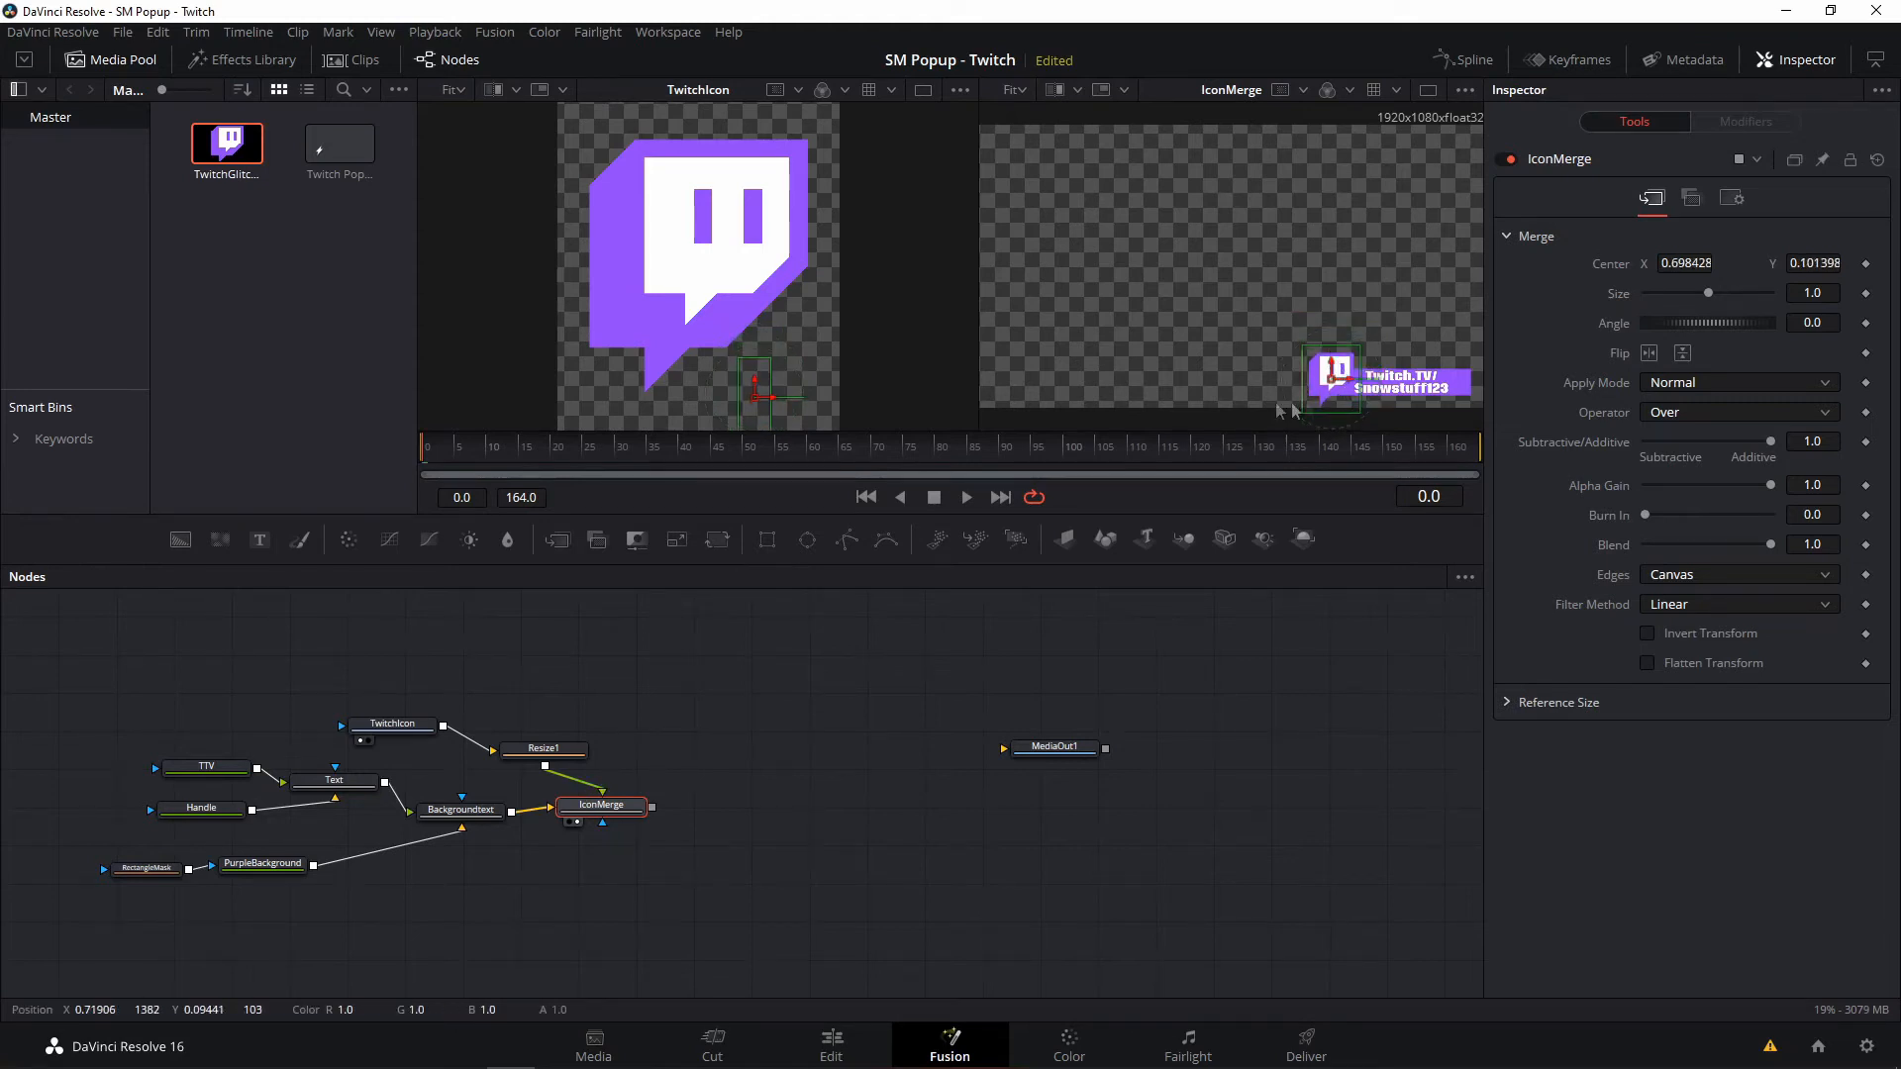
- Move MediaOut1 close to the other nodes and open the Spline editor, widening it and its graph area
left_click(1349, 740)
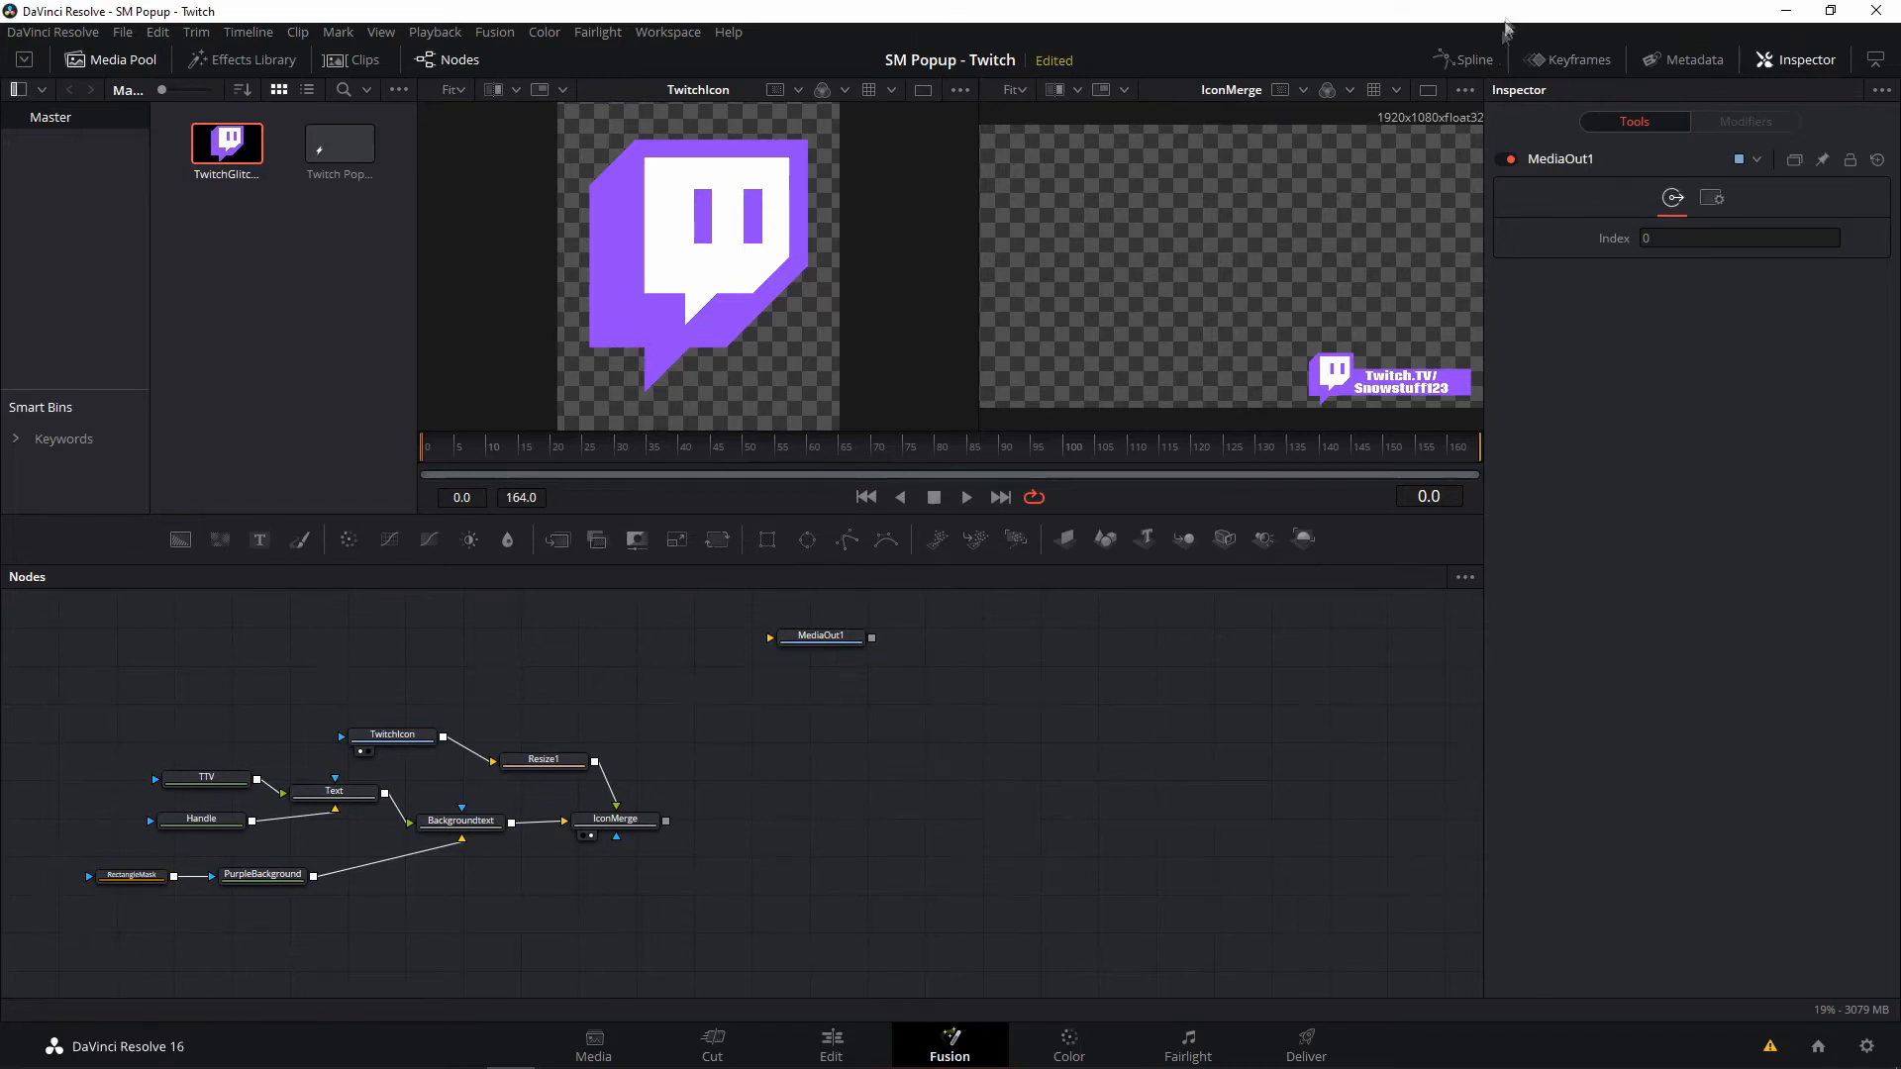
left_click(1471, 60)
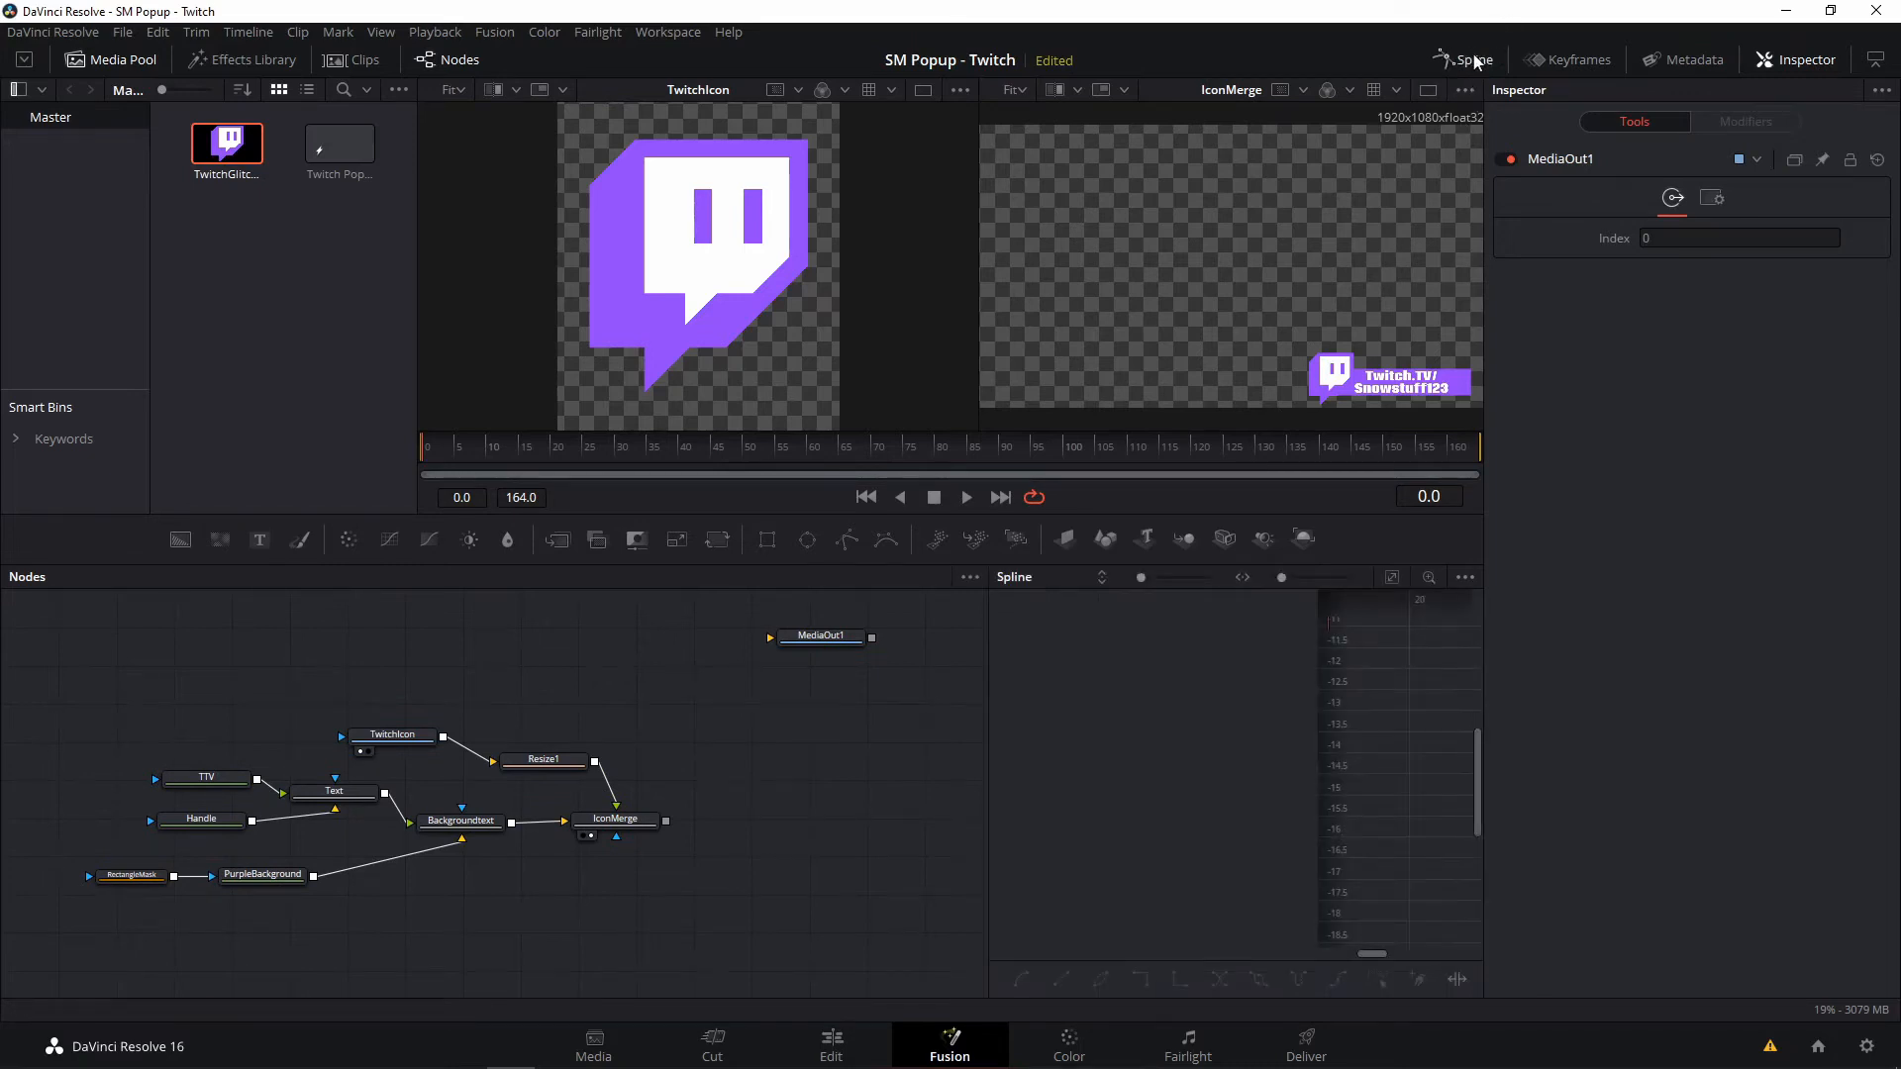
left_click_drag(832, 639, 528, 649)
left_click_drag(984, 756, 667, 699)
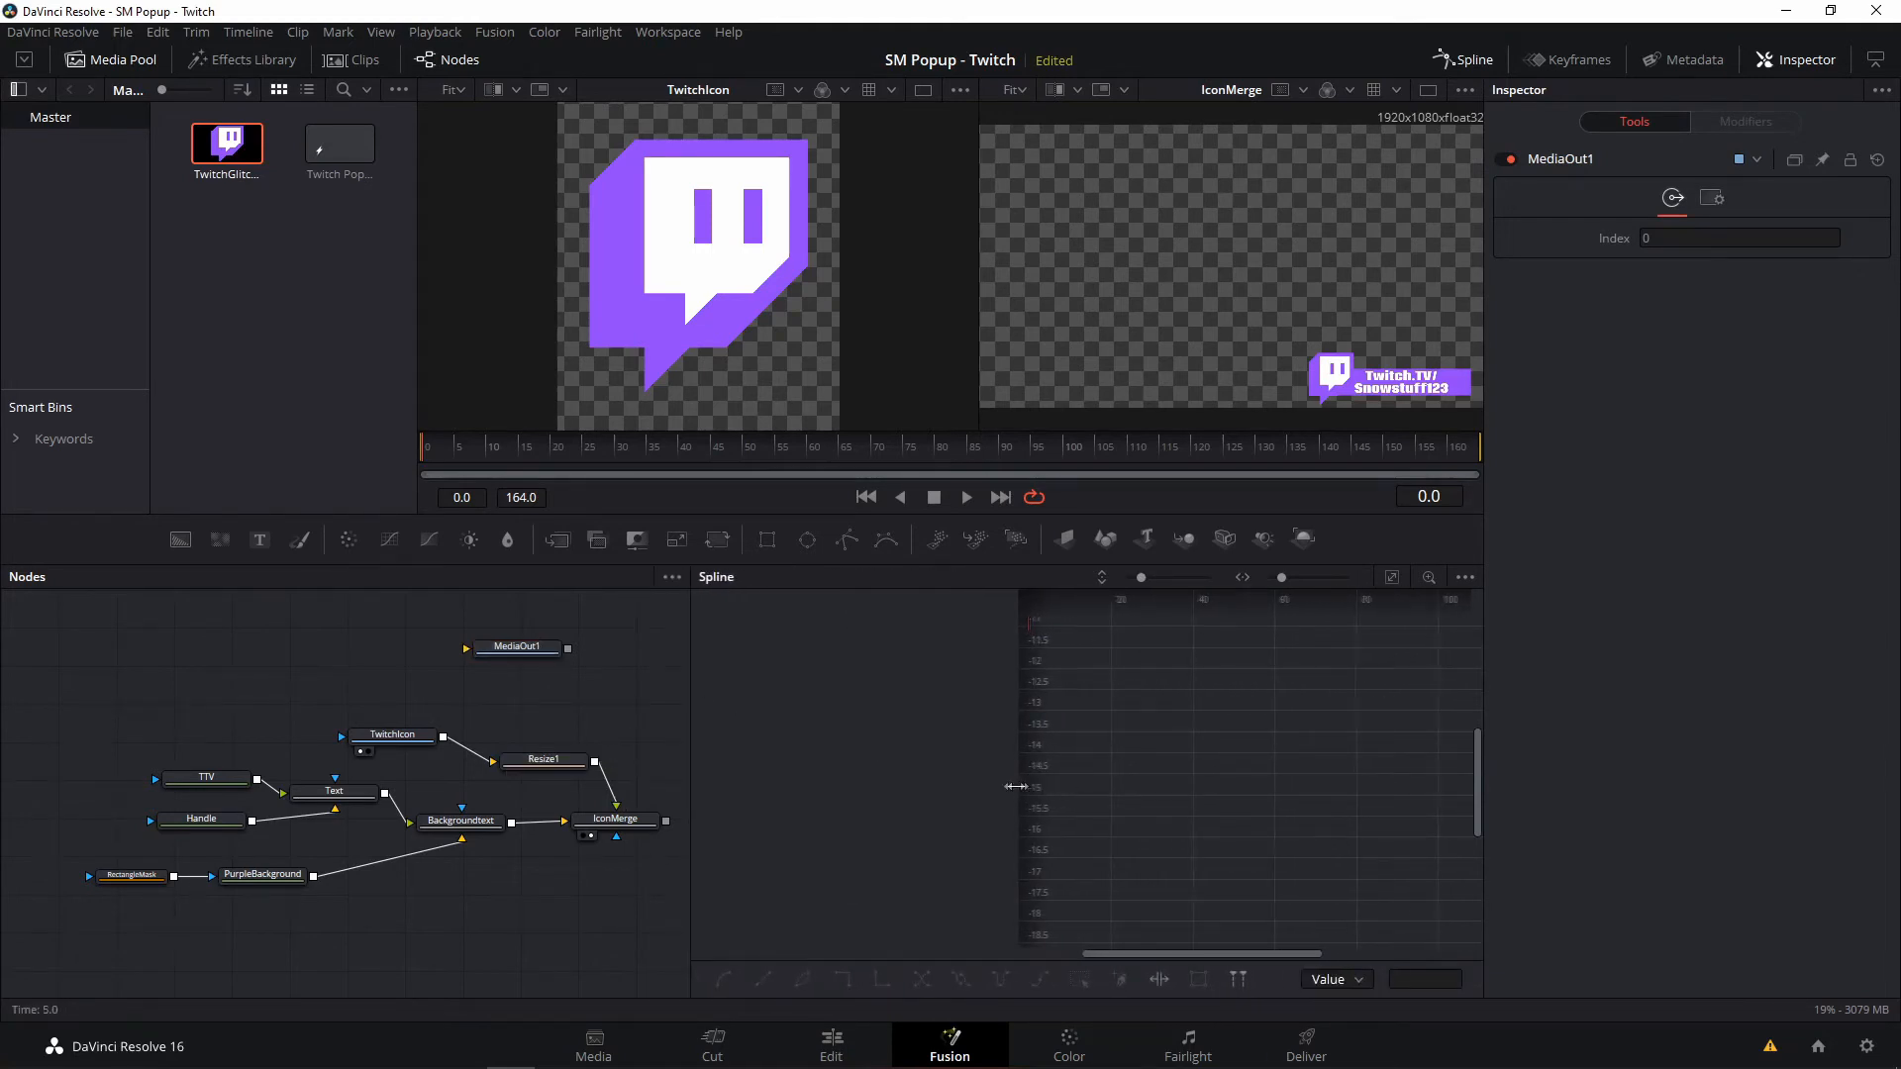
left_click_drag(1016, 786, 879, 787)
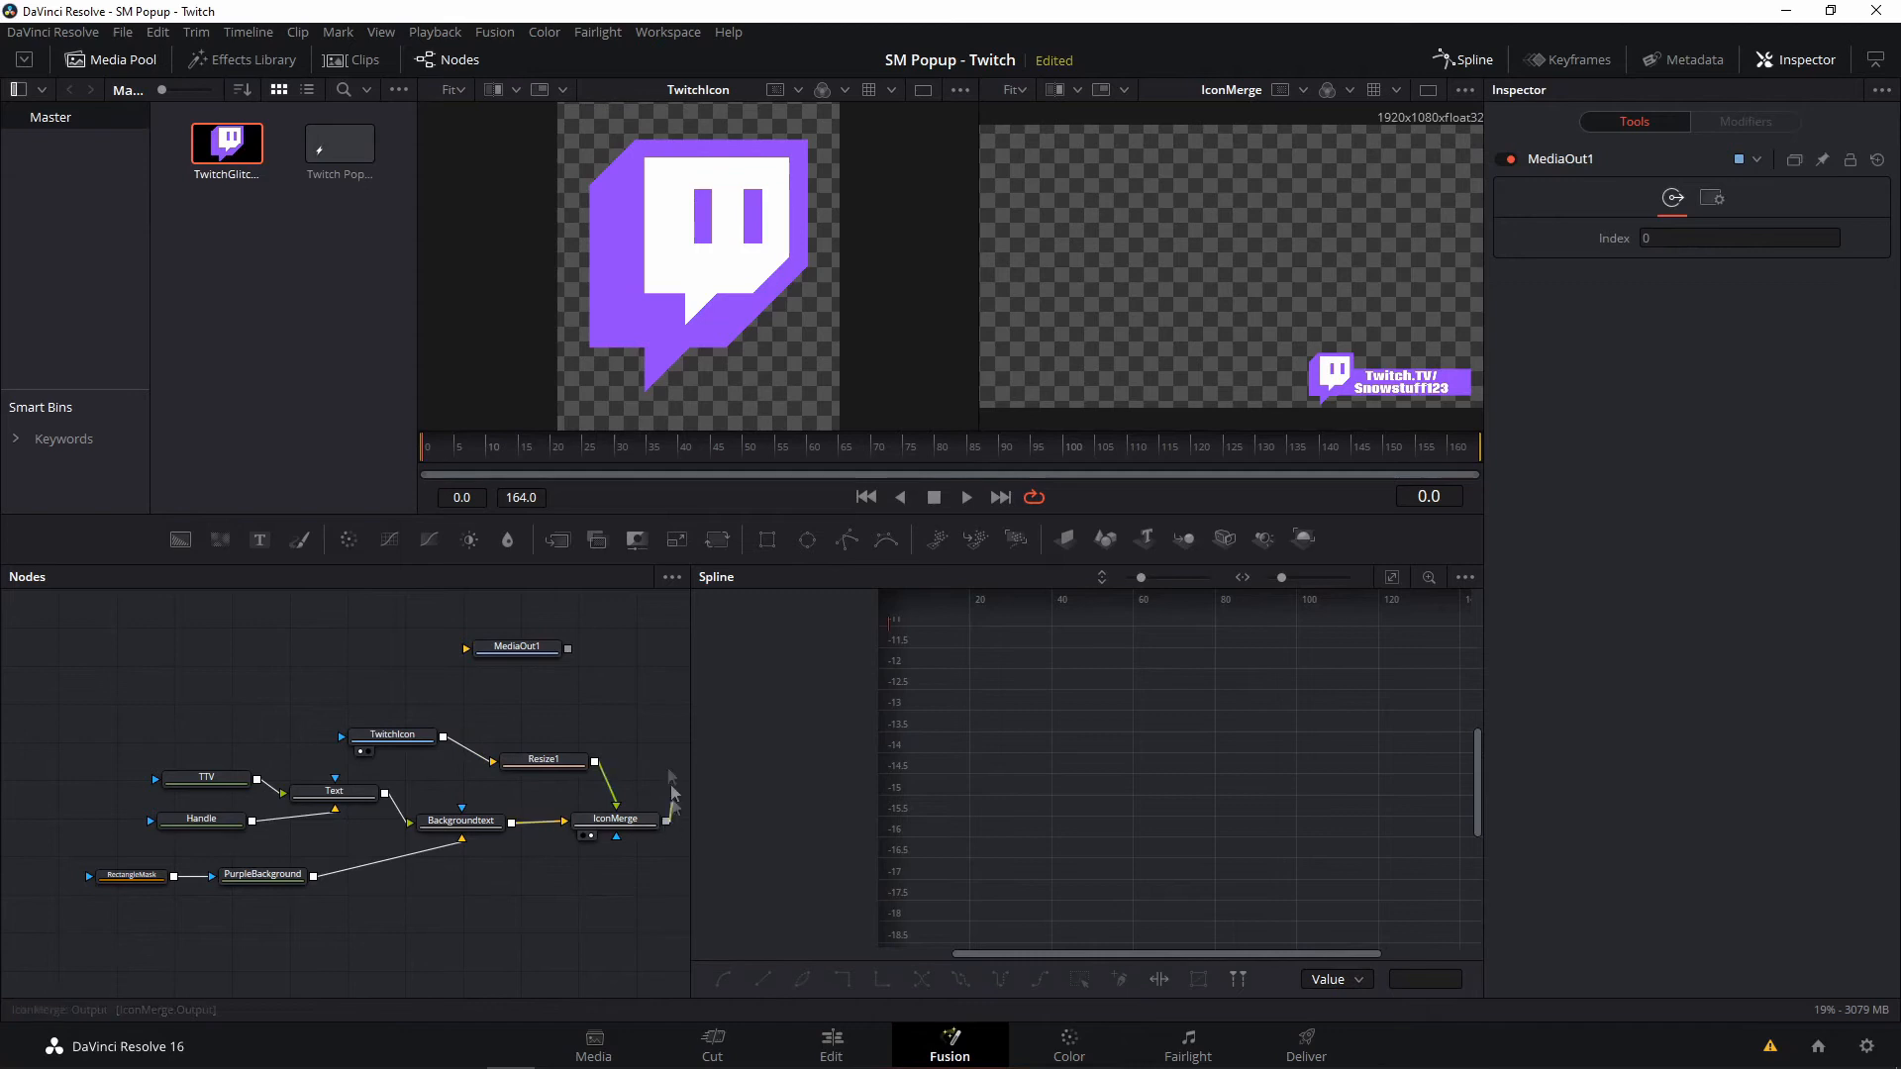
- Connect IconMerge to MediaOut1, tidy the nodes, and show IconMerge in the first viewer and MediaOut1 in the second
left_click_drag(665, 821, 633, 639)
left_click_drag(598, 869, 581, 872)
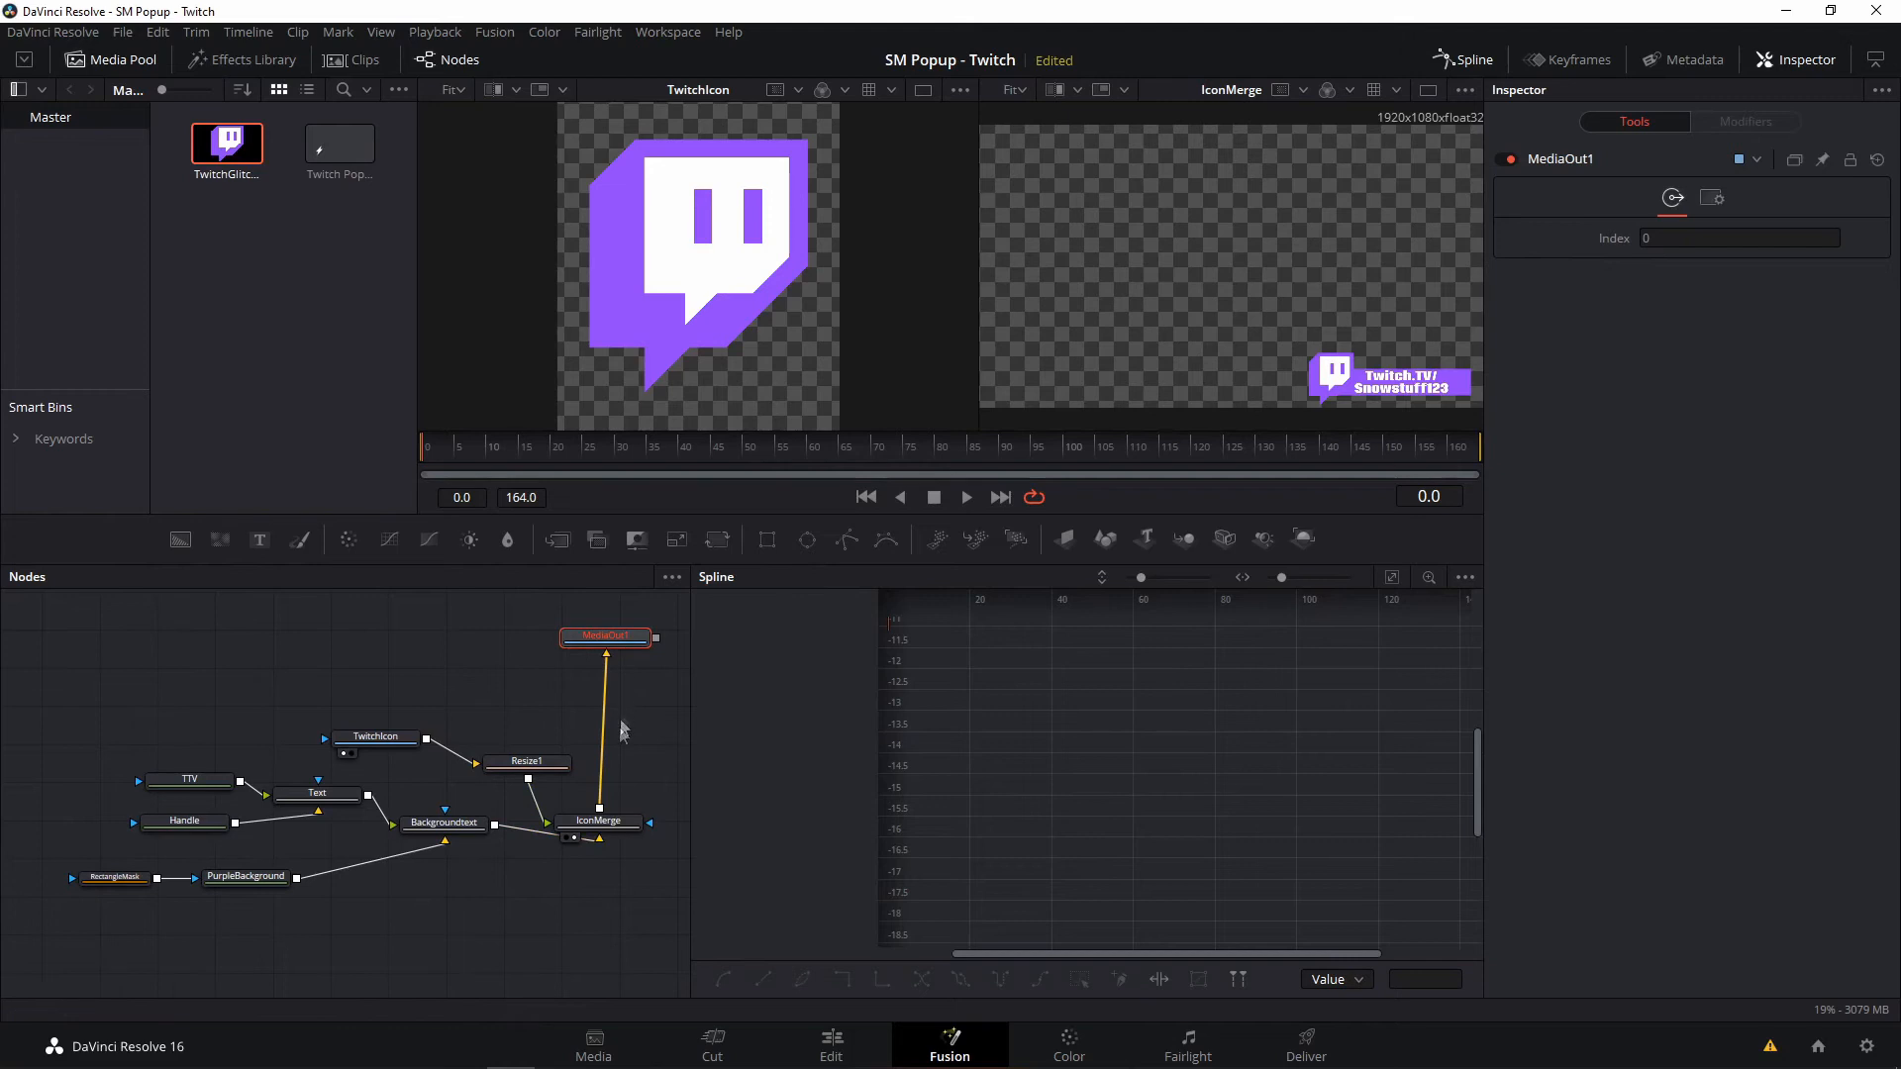
left_click(625, 823)
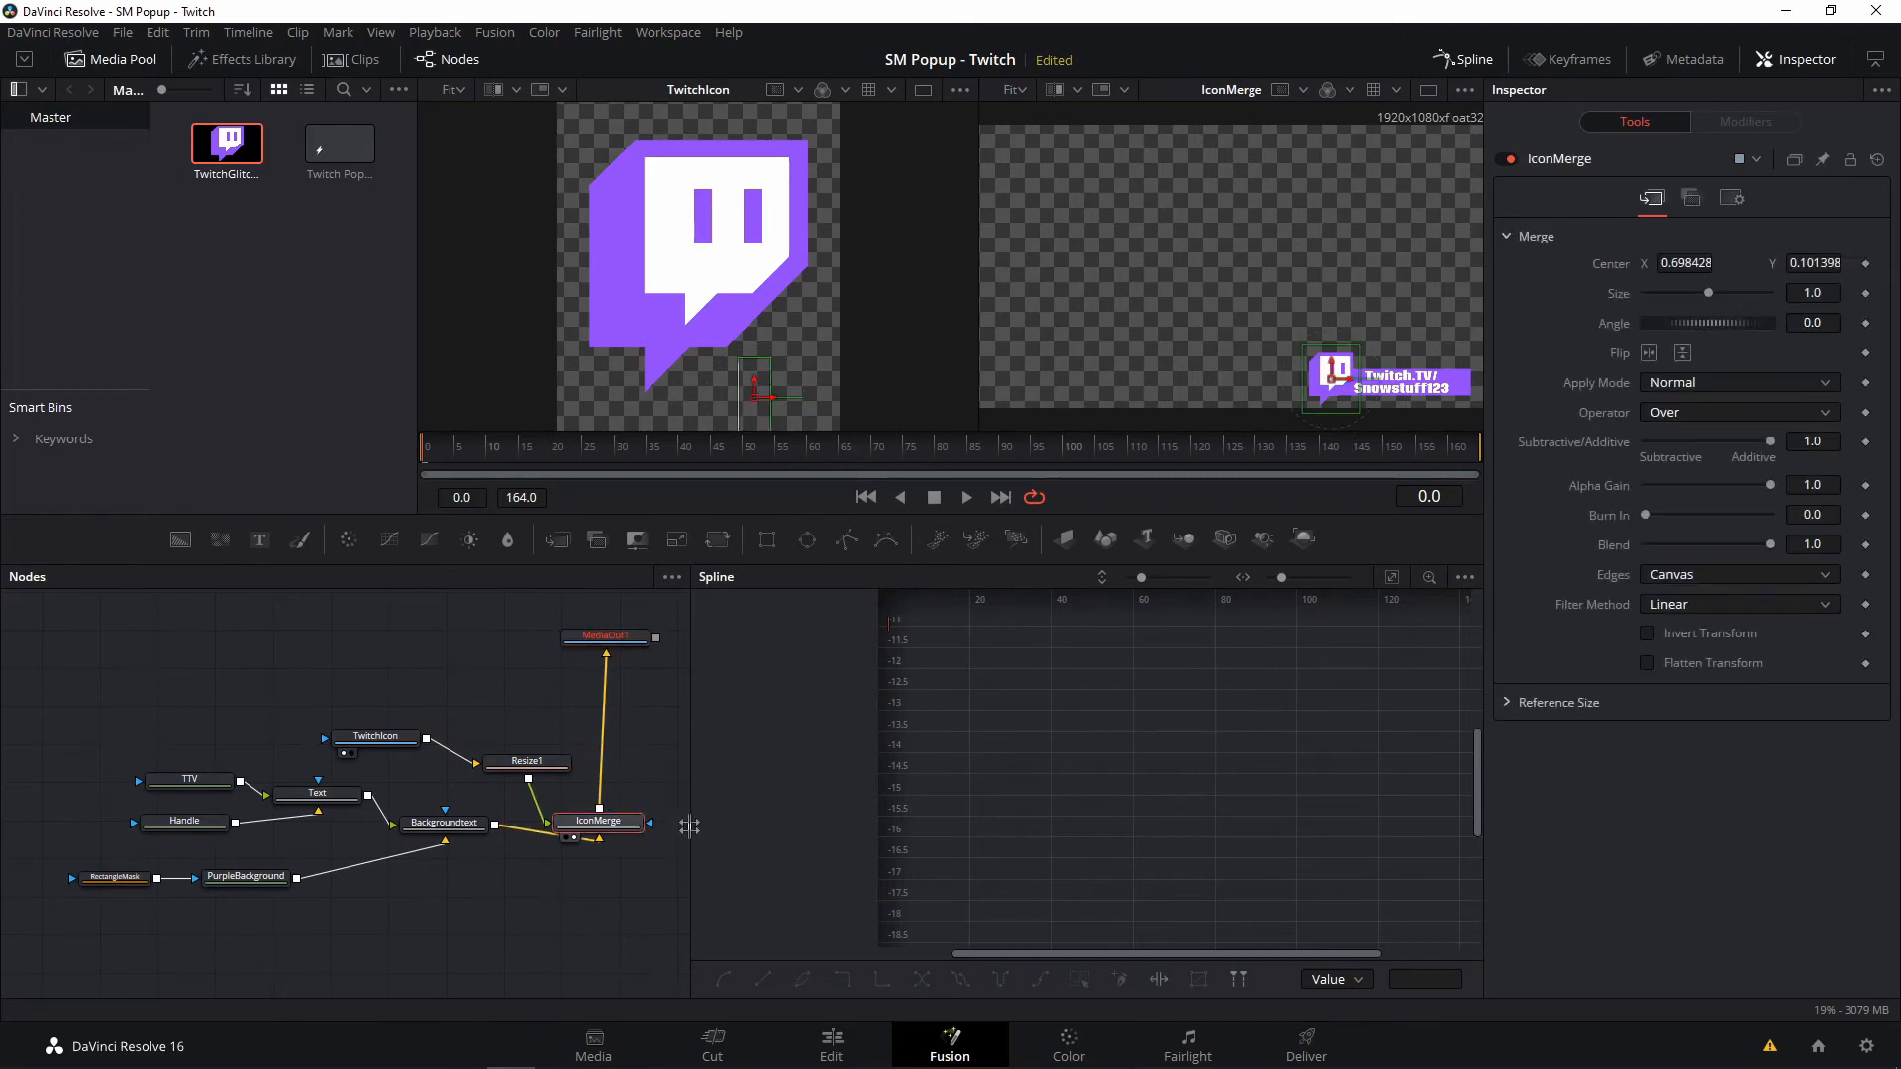
left_click(569, 838)
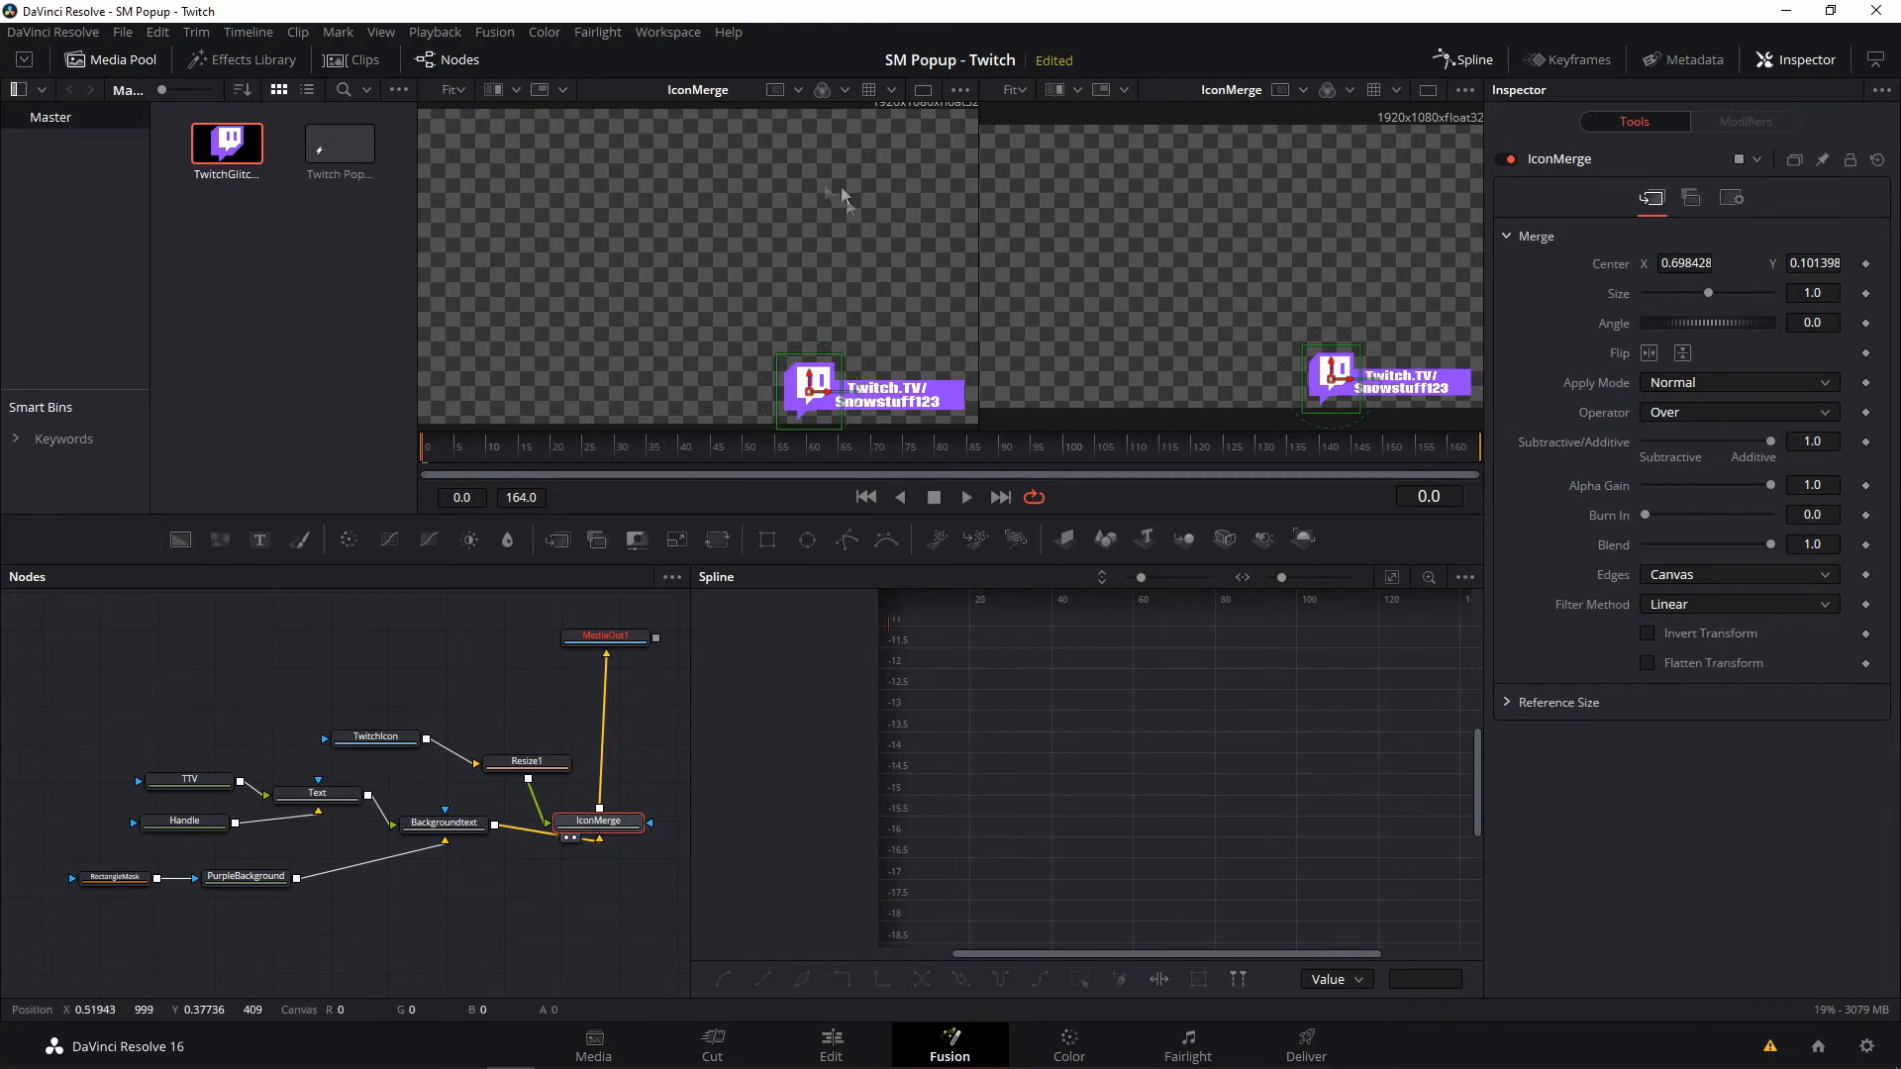
left_click(581, 652)
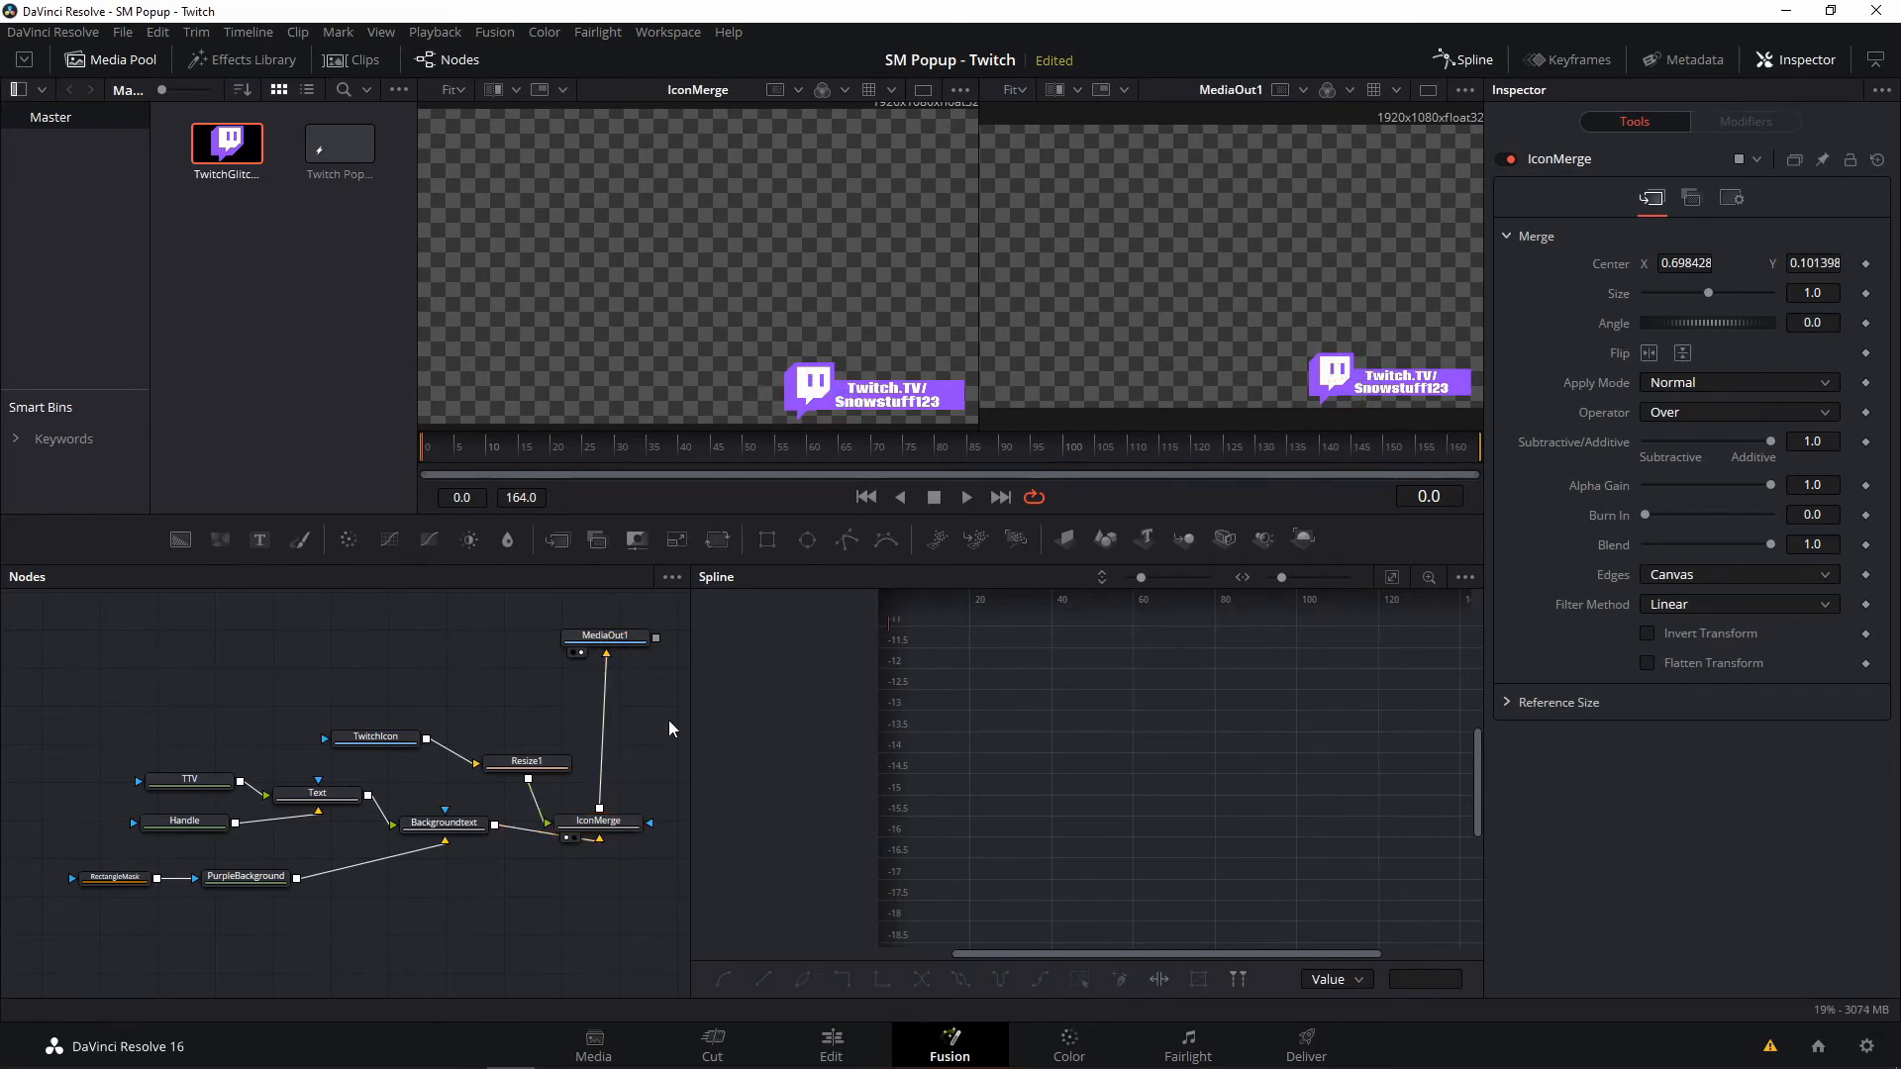
mouse_move(526, 761)
left_mouse_down()
mouse_move(528, 777)
mouse_move(528, 745)
left_mouse_up()
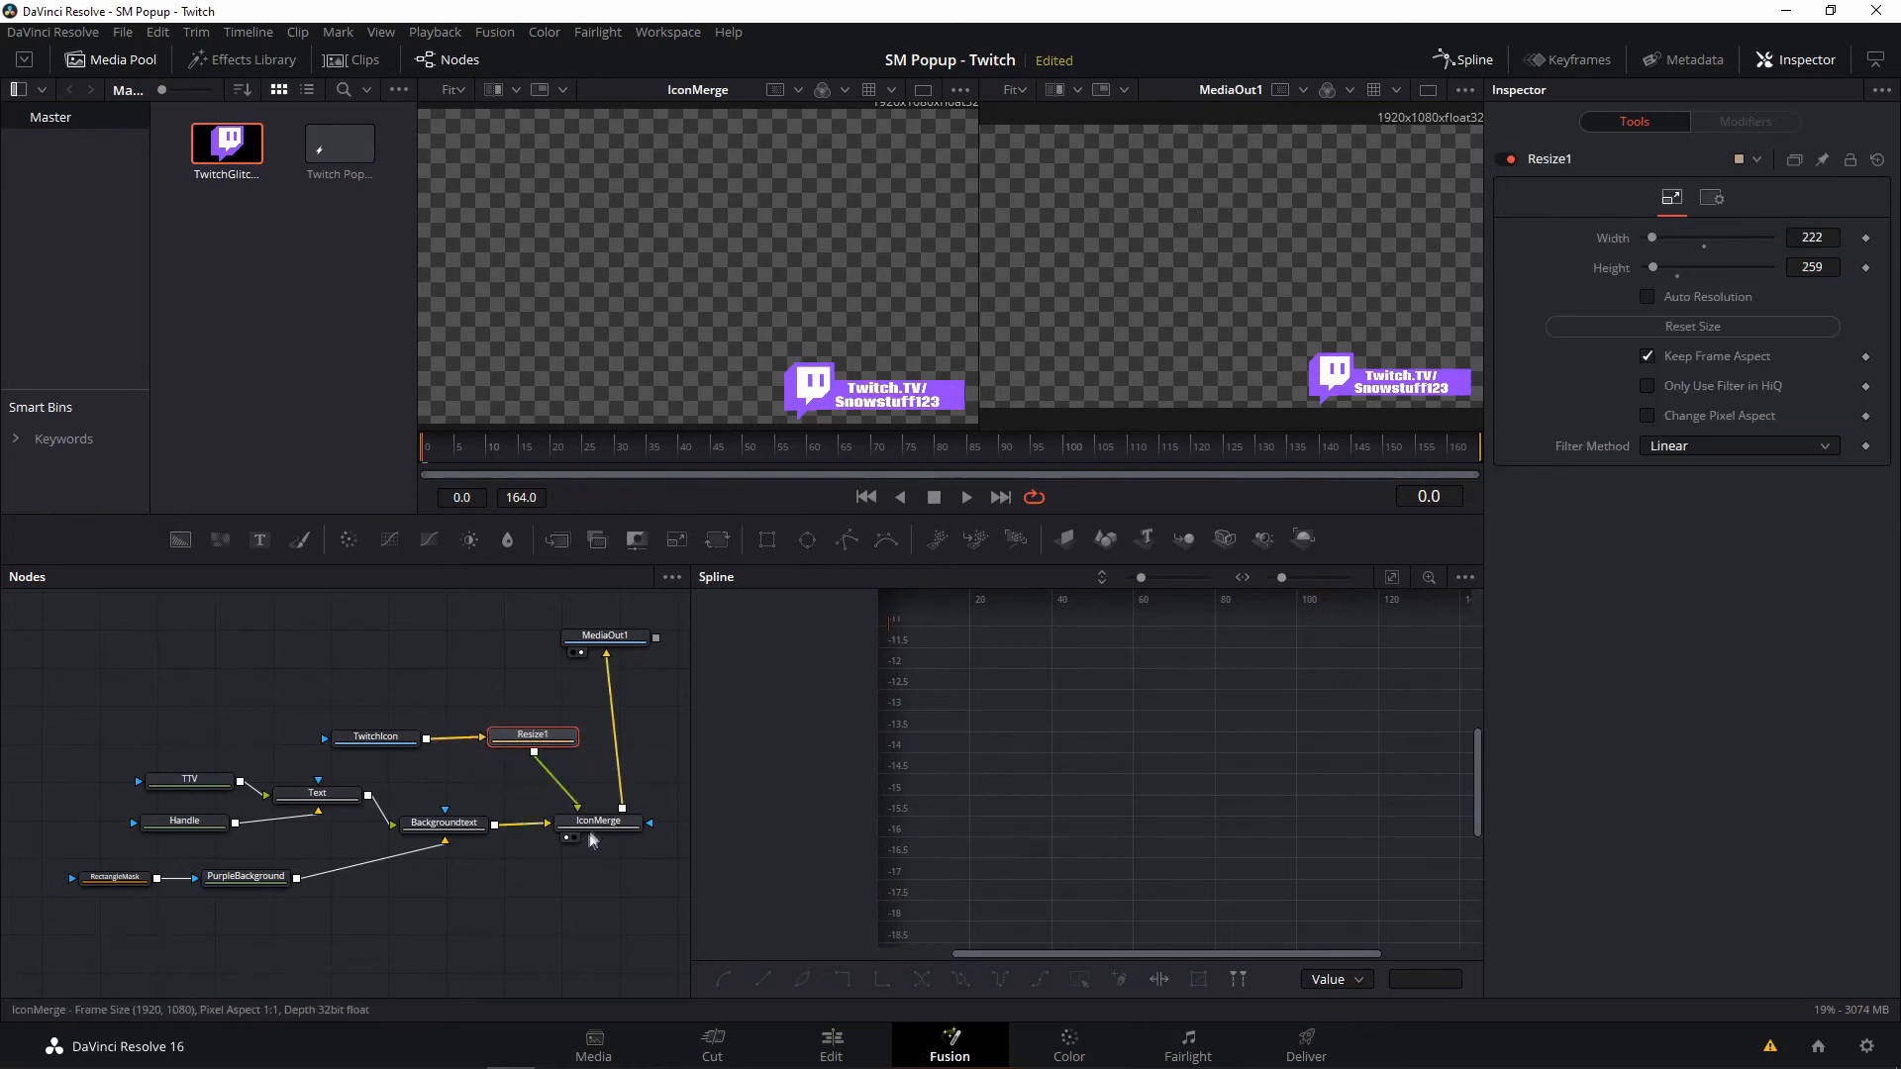
- Set a Center keyframe on IconMerge at frame 20
left_click(595, 829)
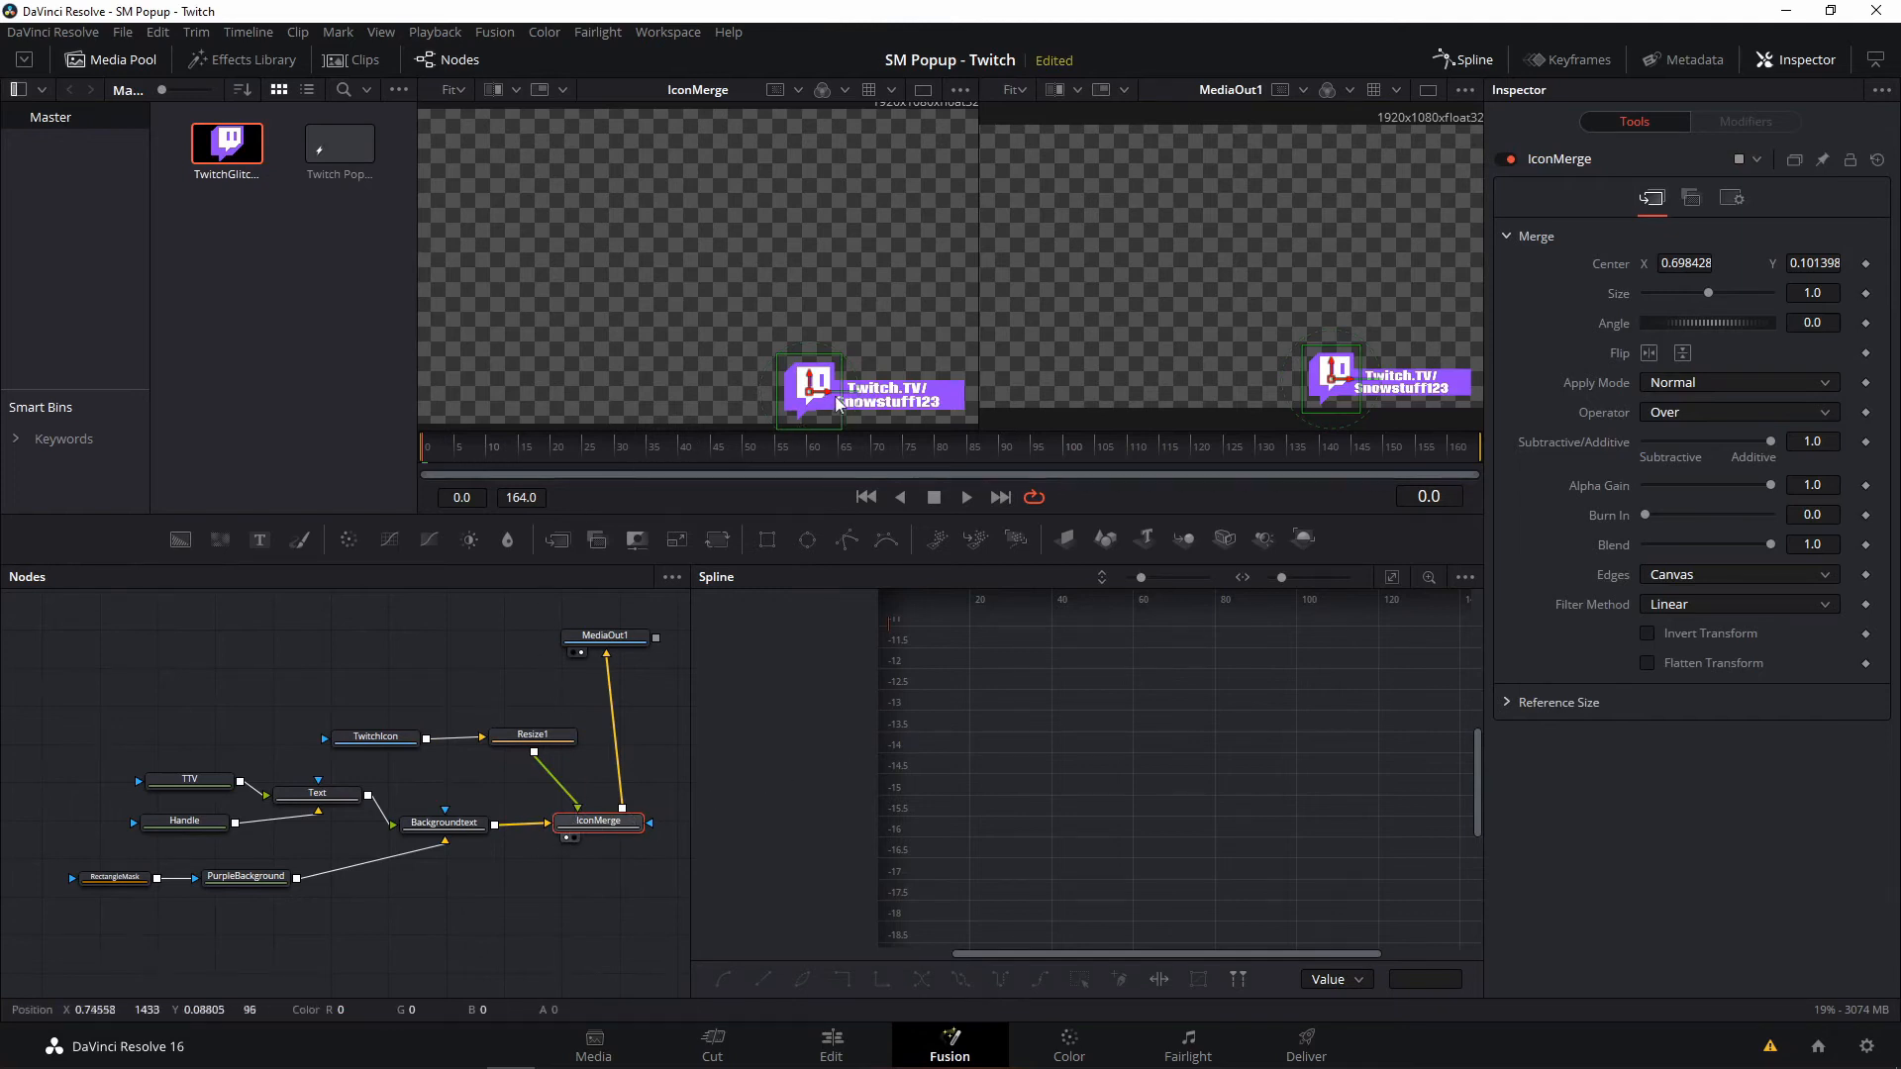
mouse_move(825, 403)
left_mouse_down()
mouse_move(720, 404)
mouse_move(822, 396)
left_mouse_up()
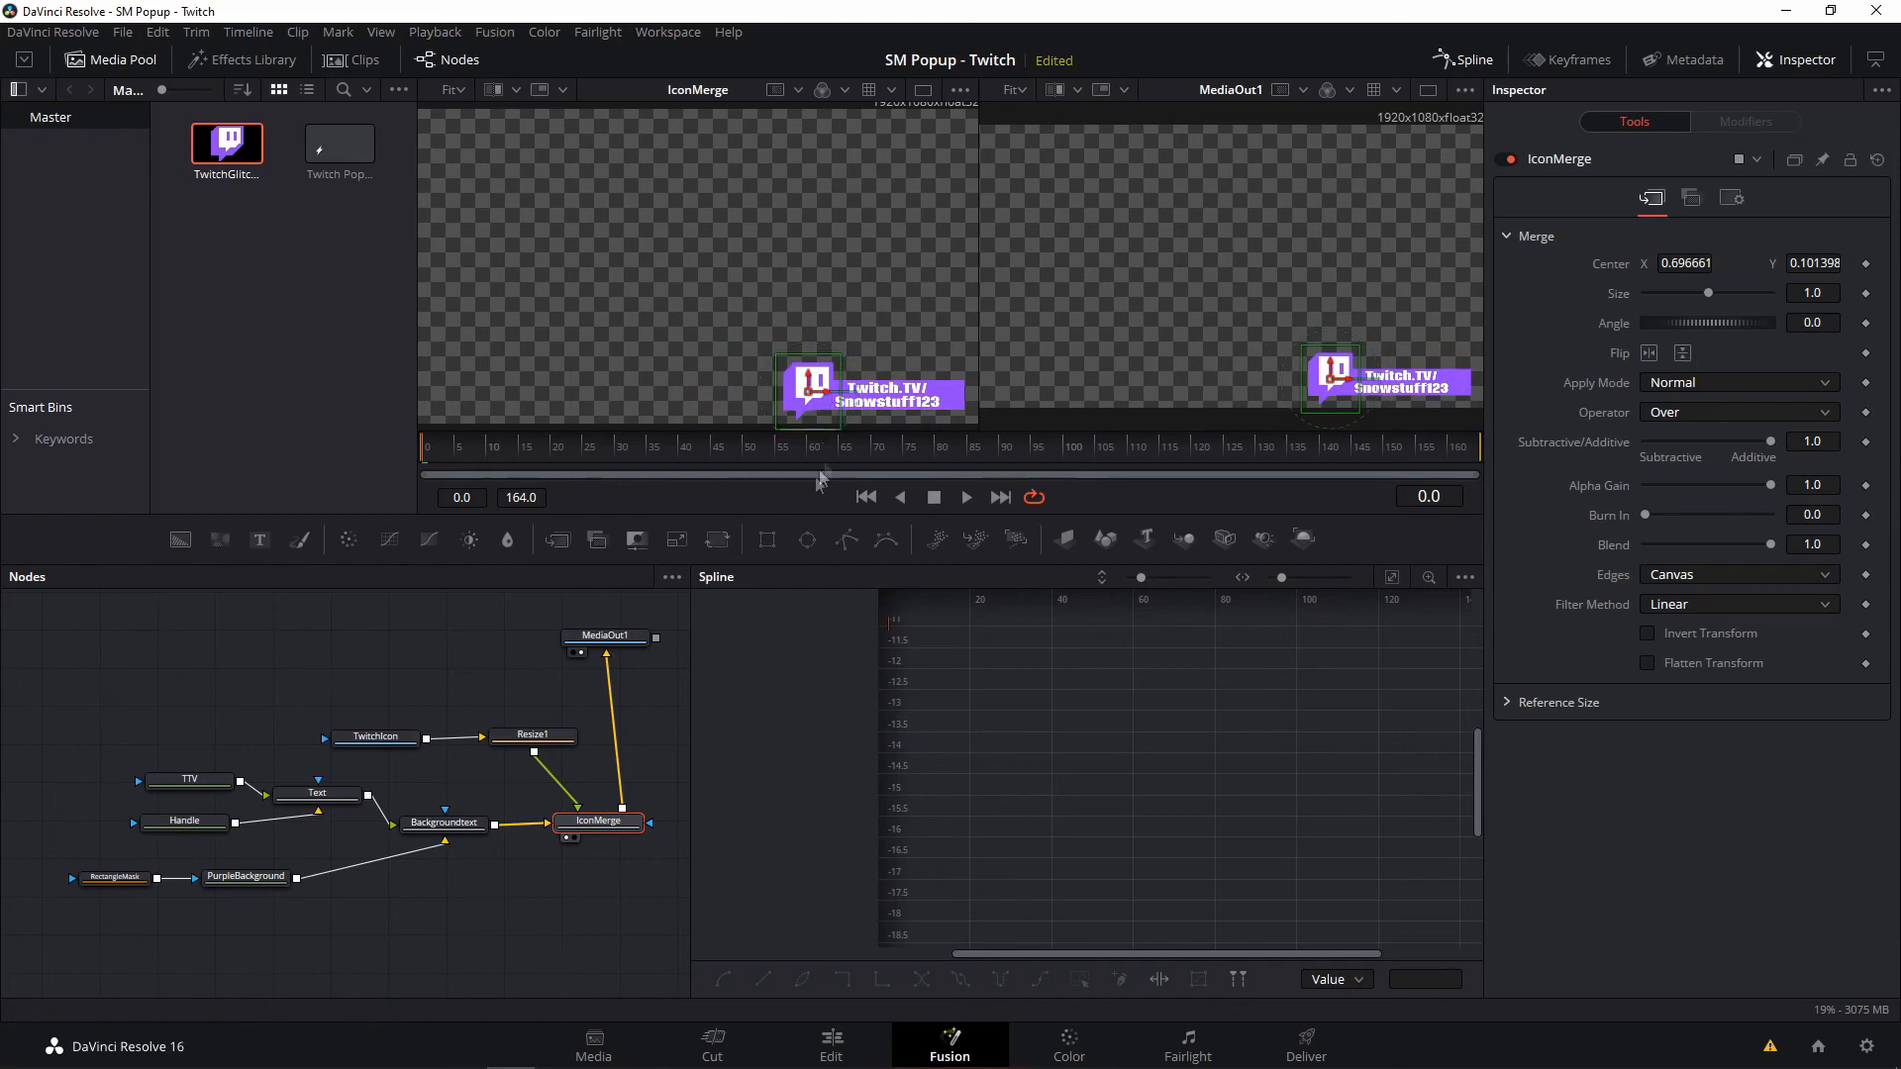
key("ctrl+z")
left_click_drag(418, 447, 551, 456)
left_click(503, 447)
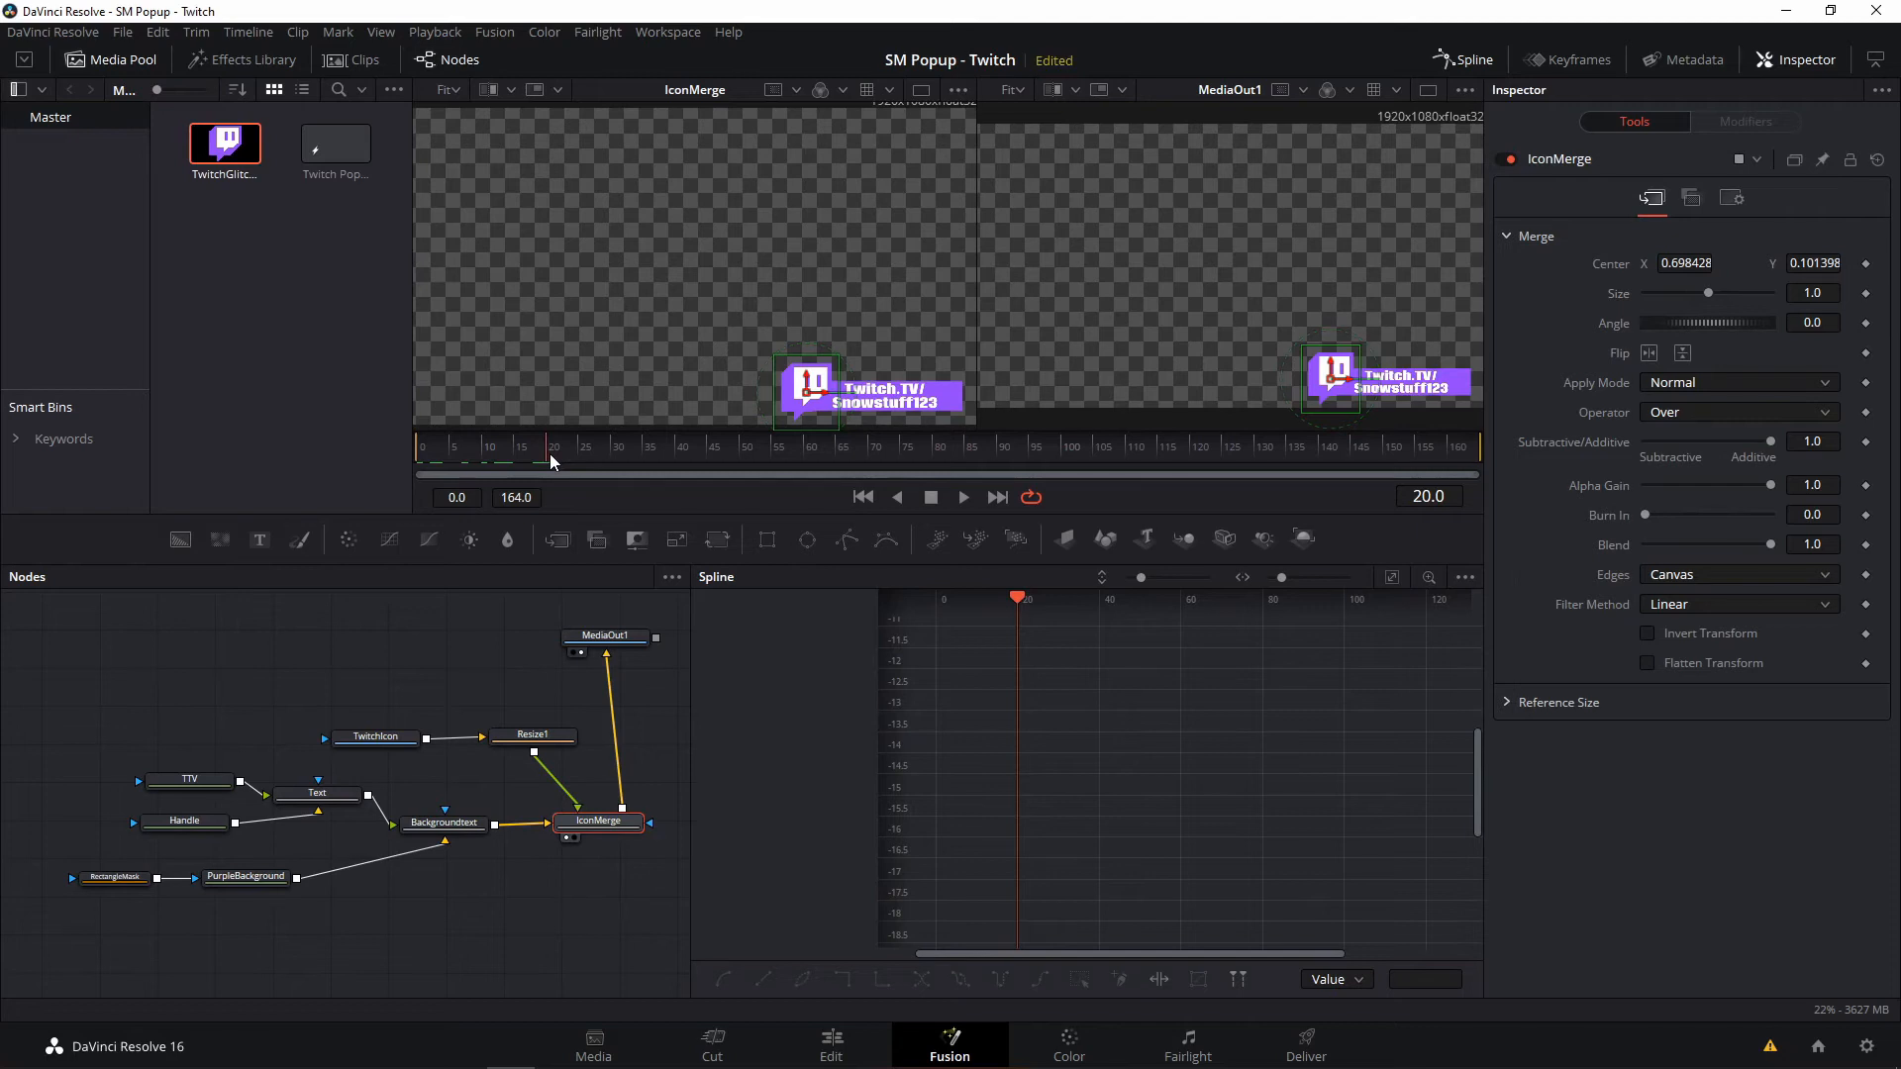
mouse_move(545, 453)
left_mouse_down()
mouse_move(513, 450)
mouse_move(549, 453)
left_mouse_up()
left_click(1866, 264)
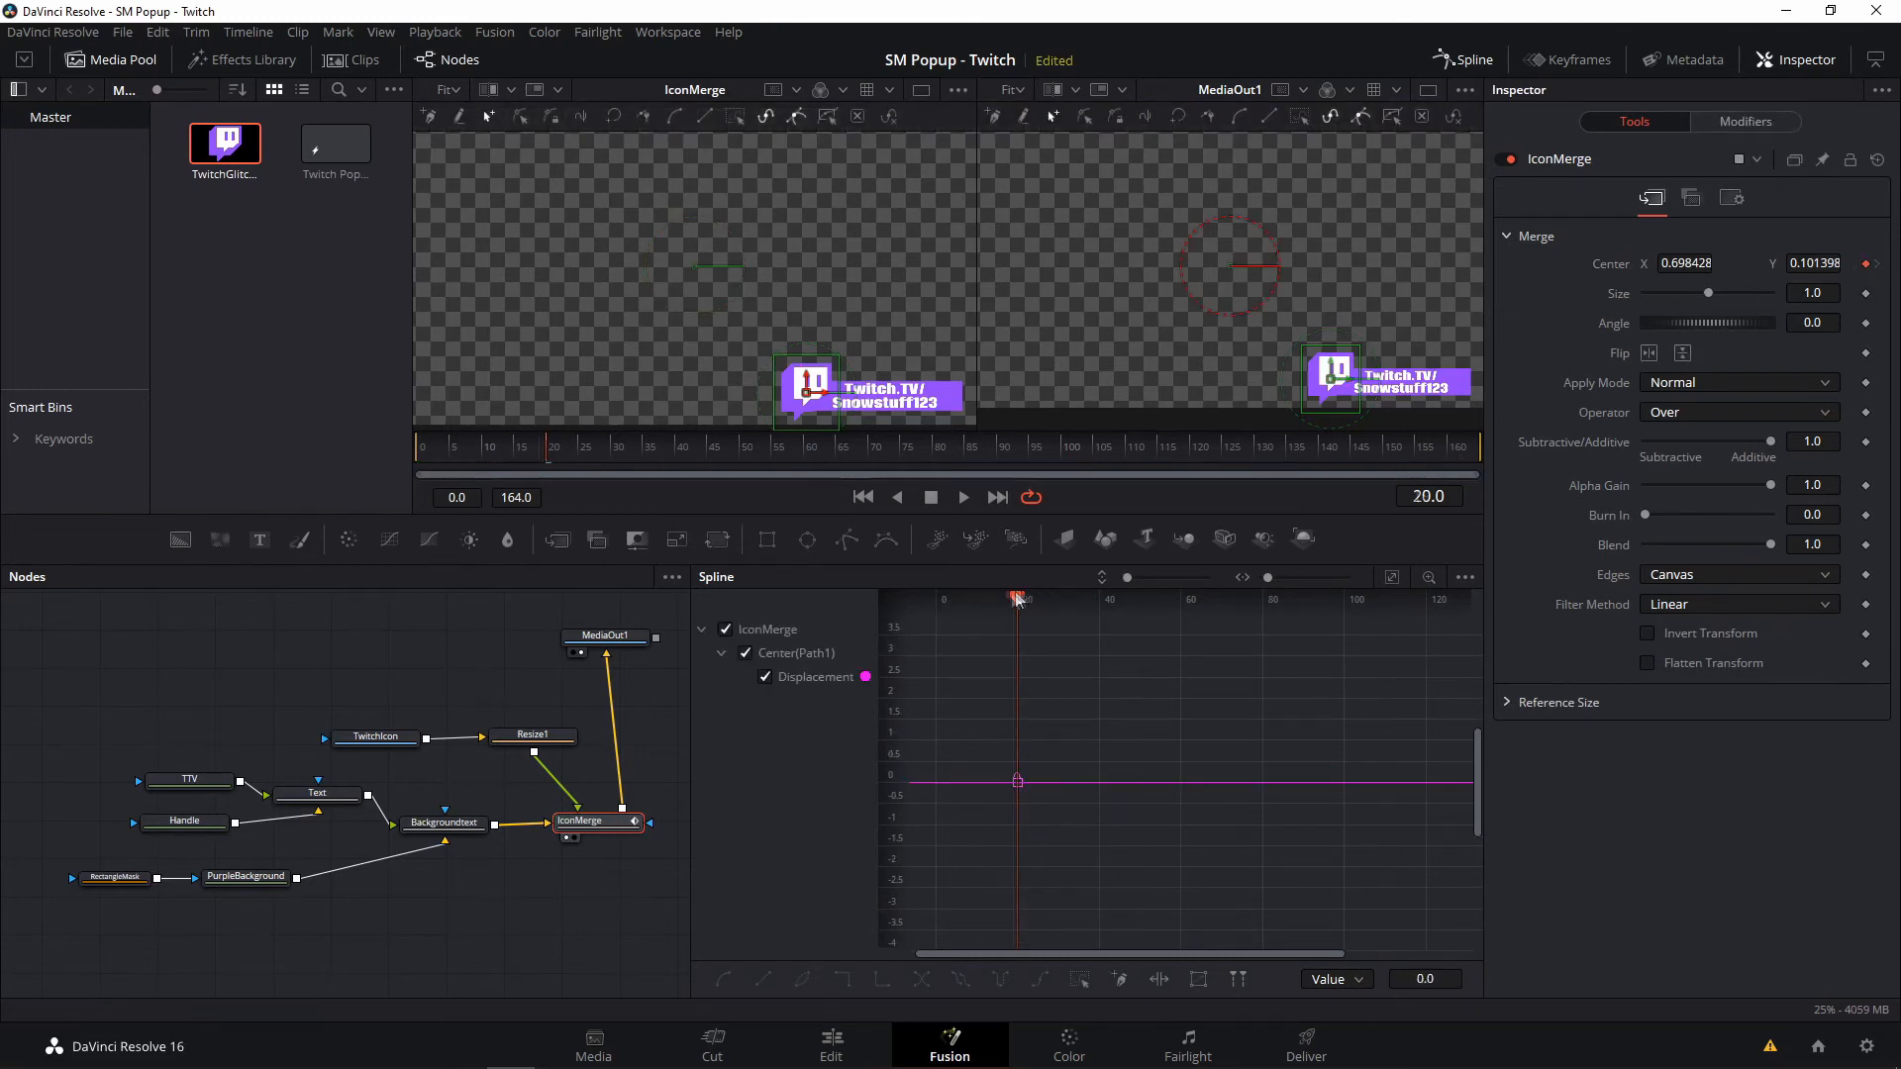
- At frame 10, move the logo horizontally to the middle of the purple bar, with IconMerge's Center X at about 0.834
left_click_drag(1017, 599, 940, 599)
left_click_drag(939, 602, 977, 596)
left_click_drag(832, 402, 899, 407)
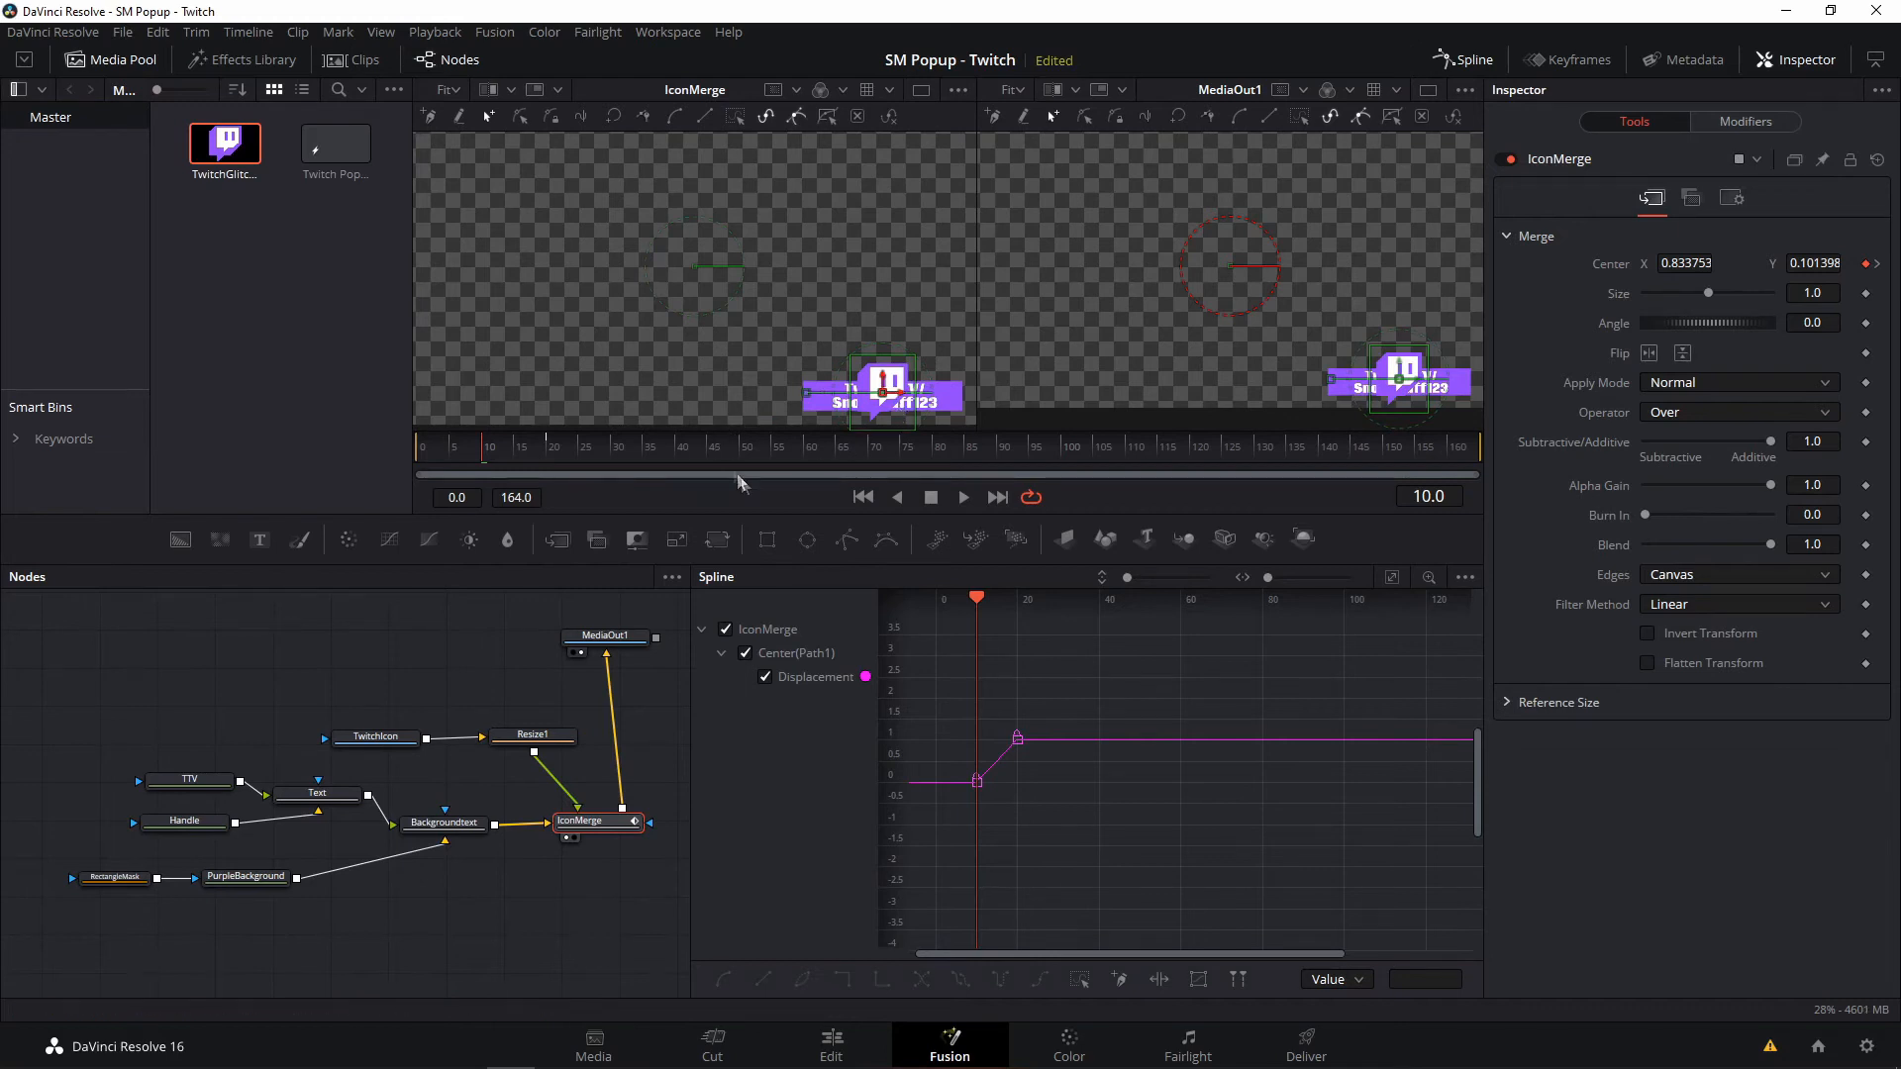
- Play back the logo's slide from frame 0 and examine its Displacement curve between the two keyframes
left_click_drag(989, 598, 935, 598)
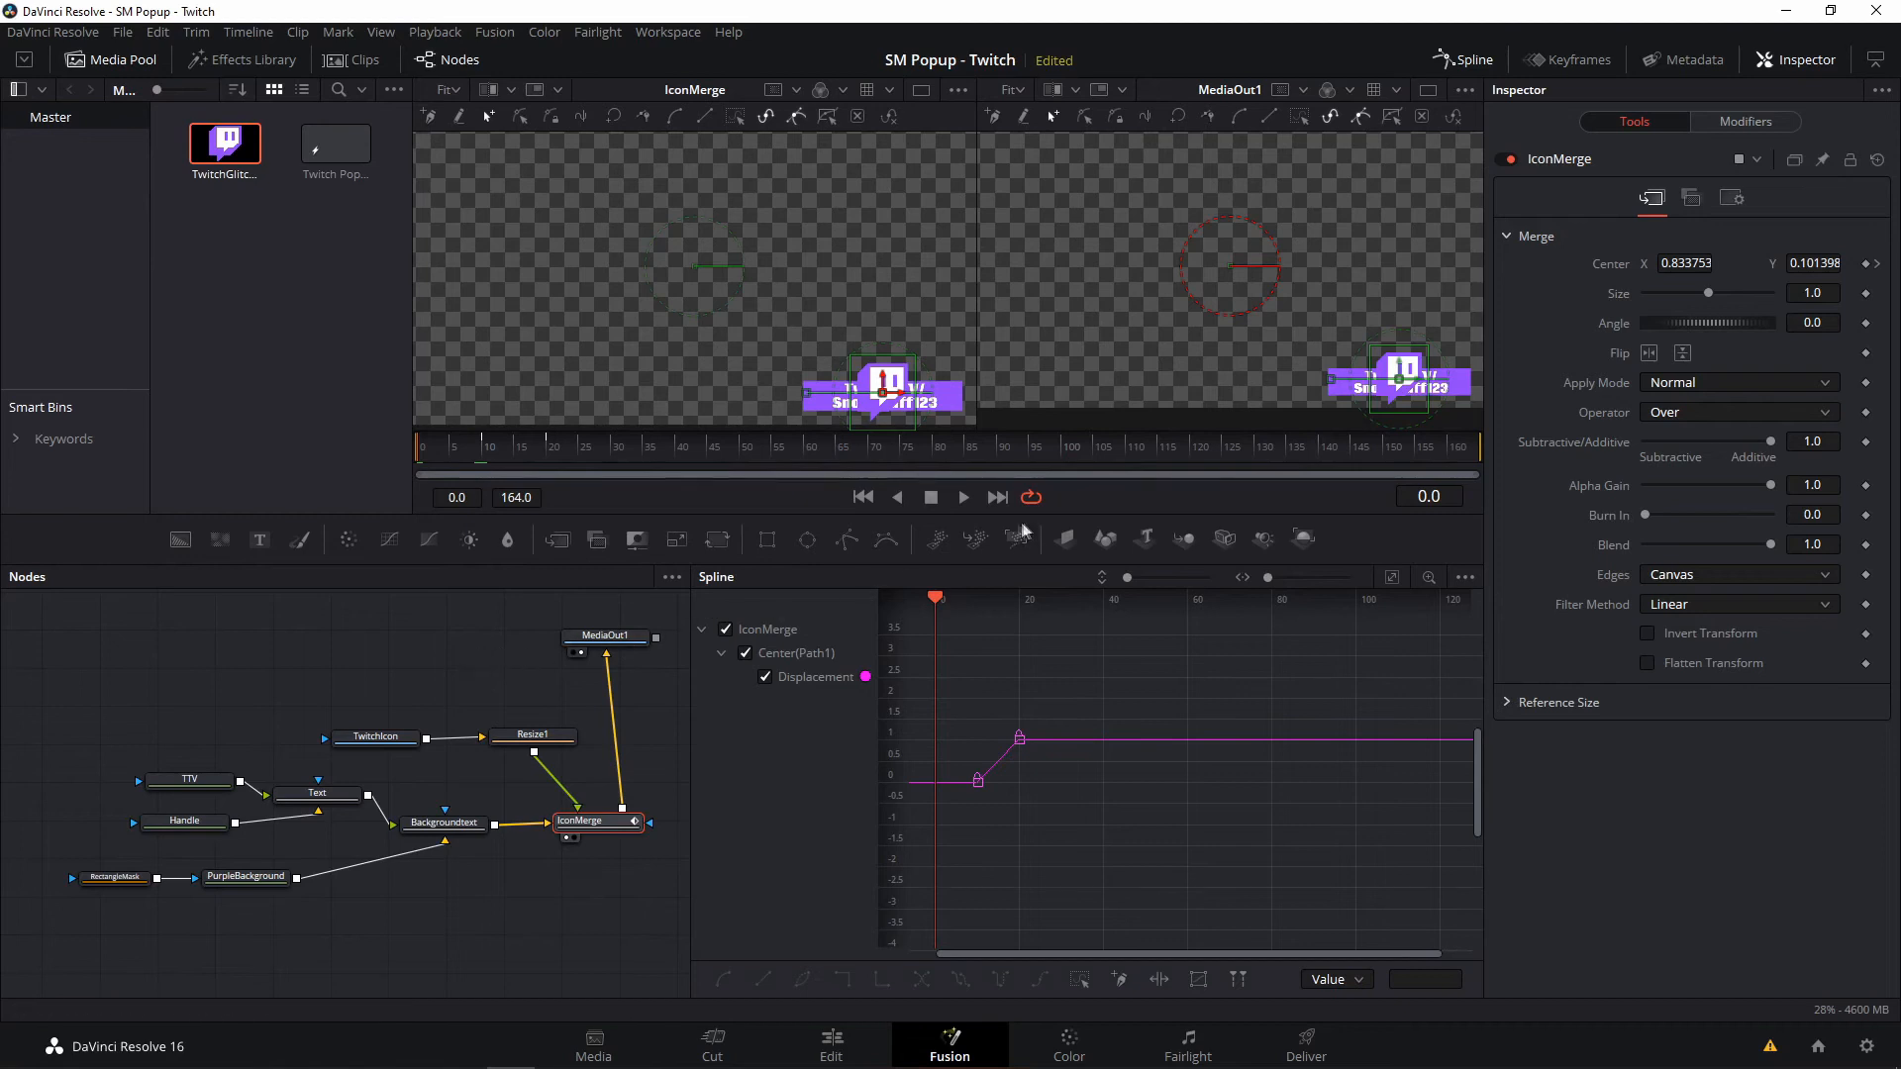
left_click(961, 499)
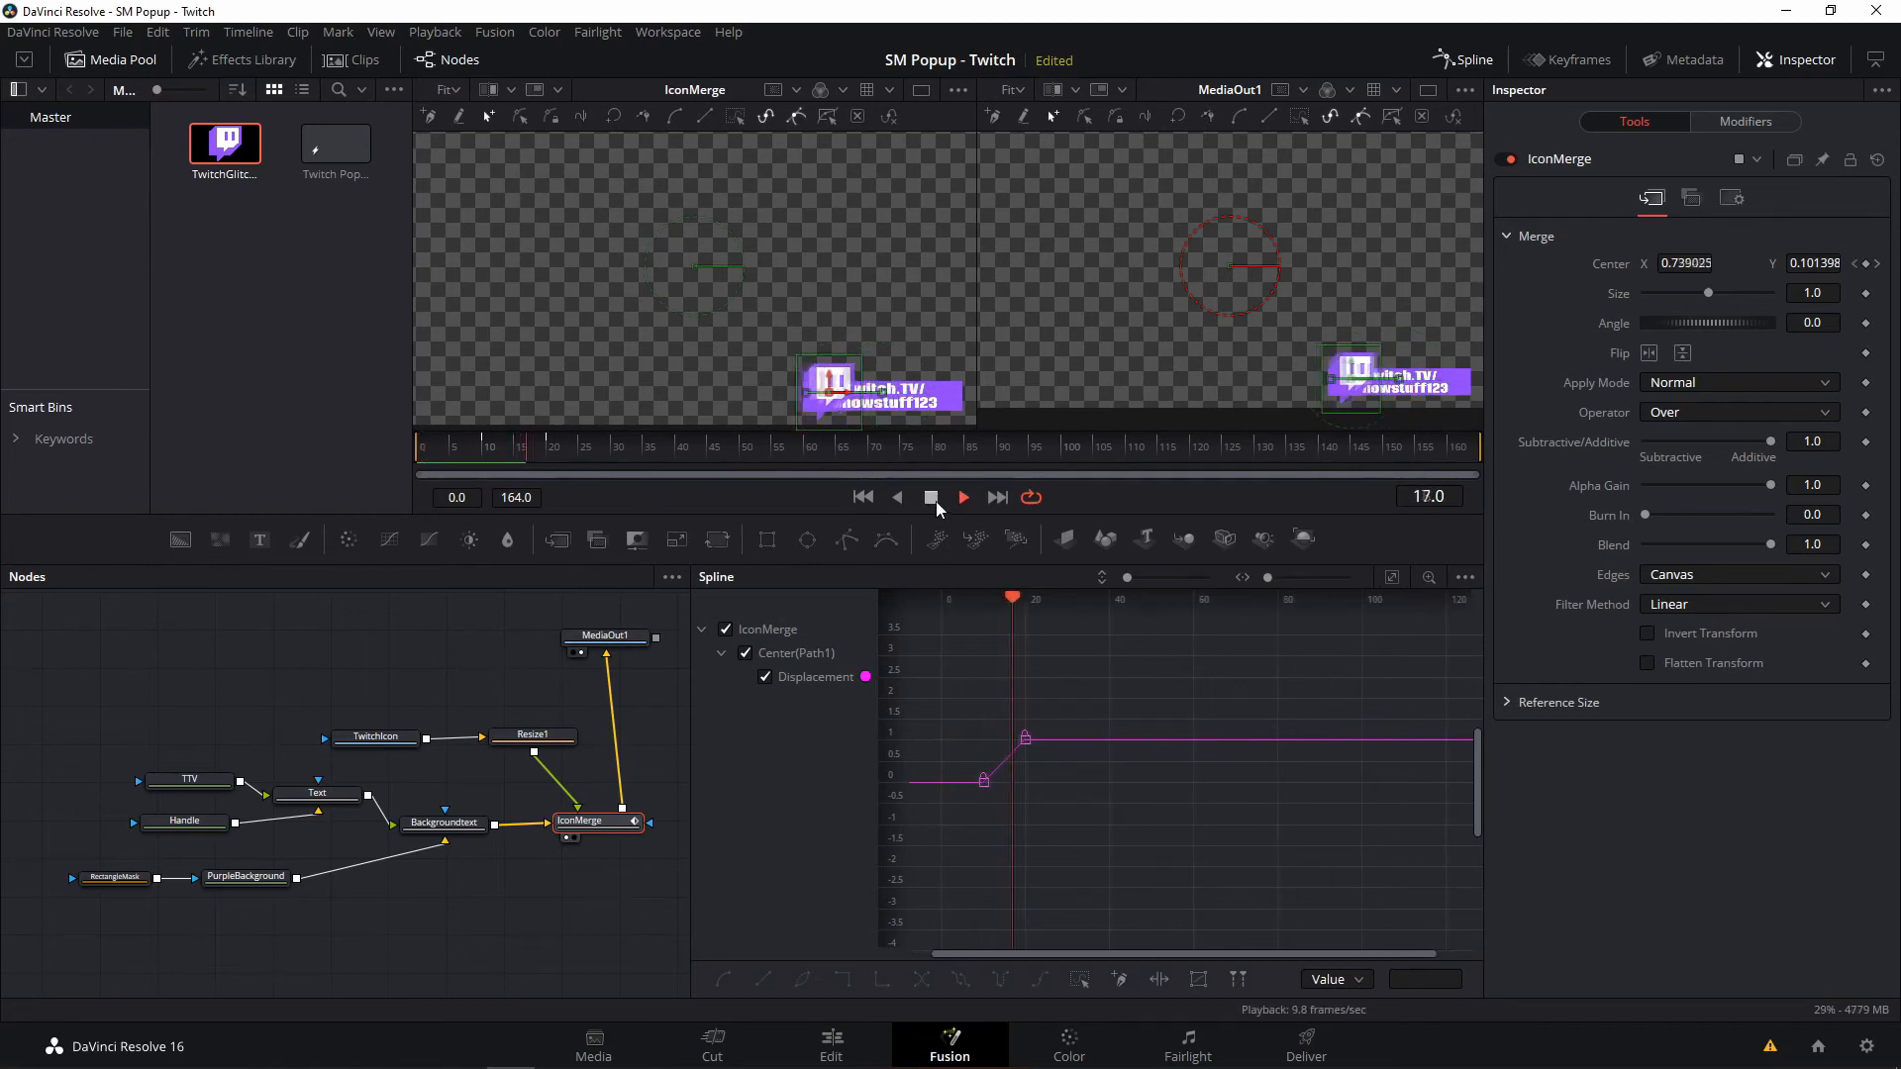
left_click(935, 501)
mouse_move(1042, 594)
left_mouse_down()
mouse_move(925, 602)
mouse_move(1037, 618)
left_mouse_up()
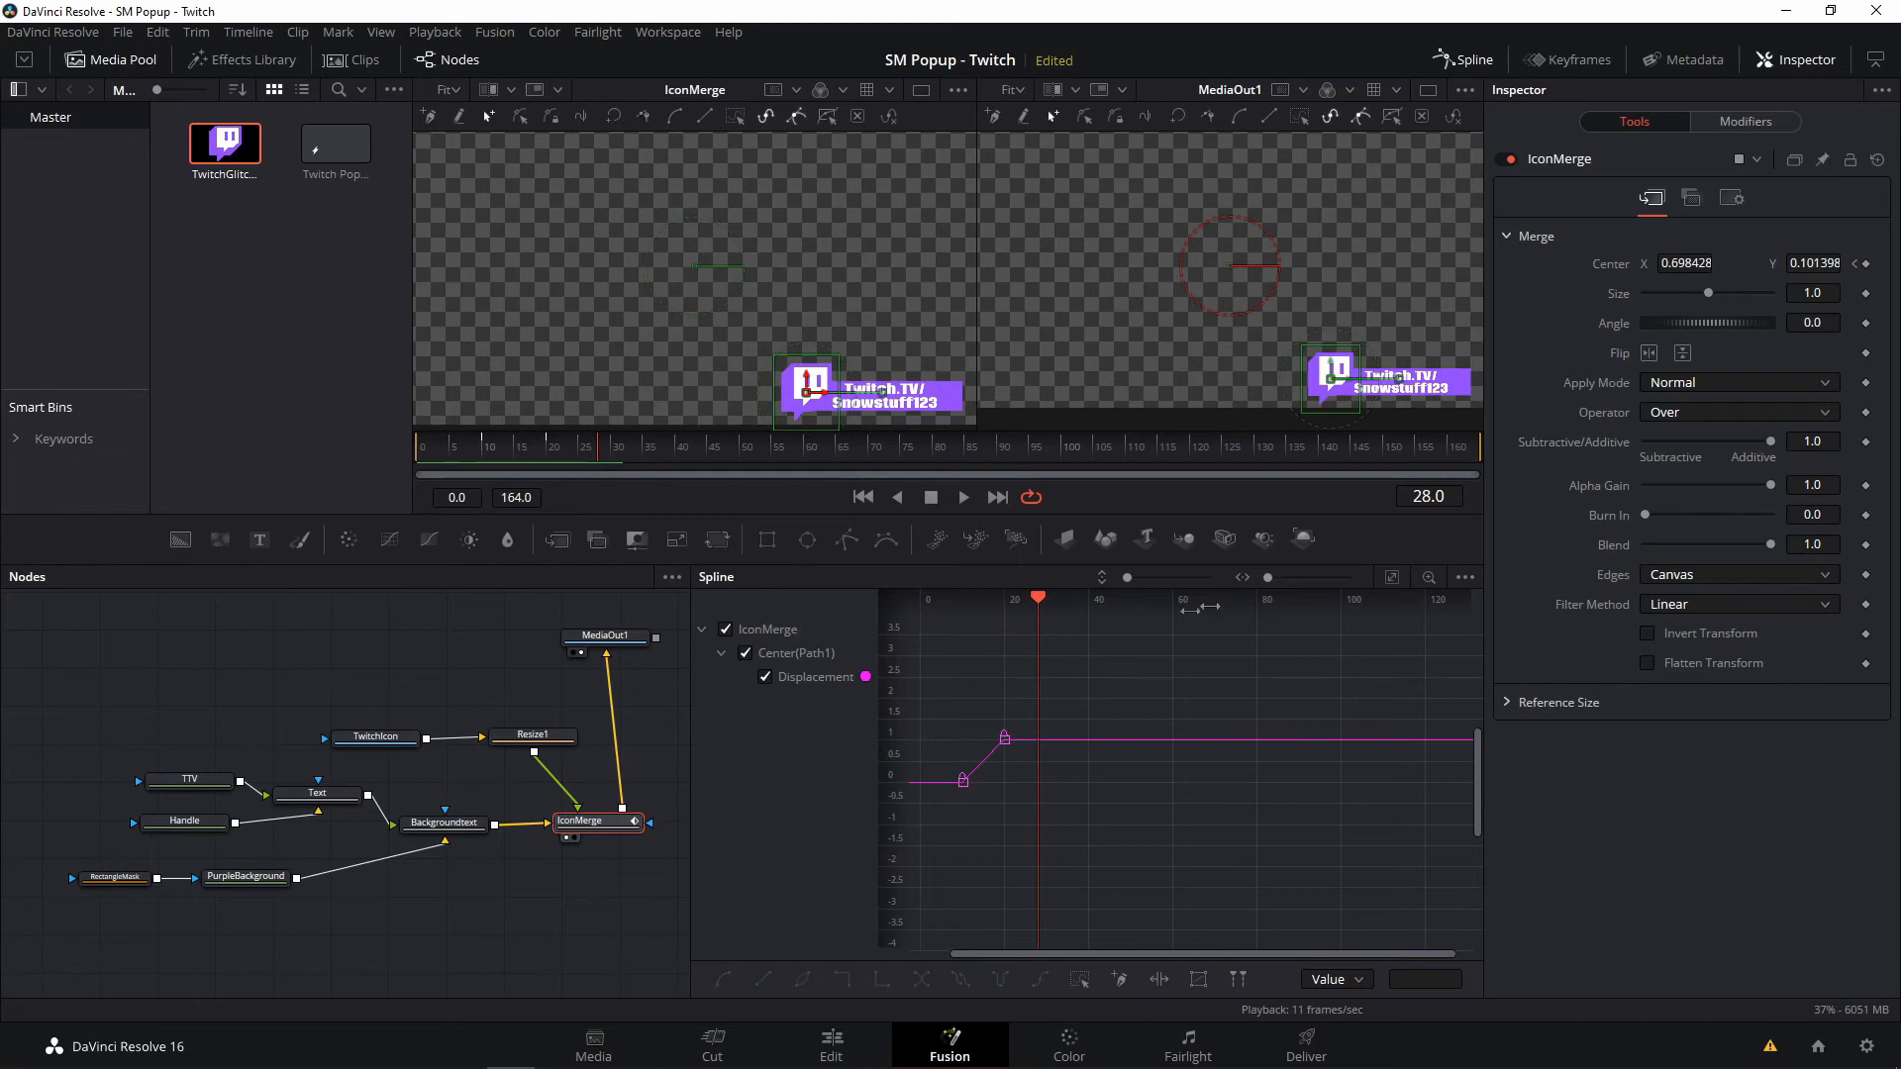
left_click(987, 758)
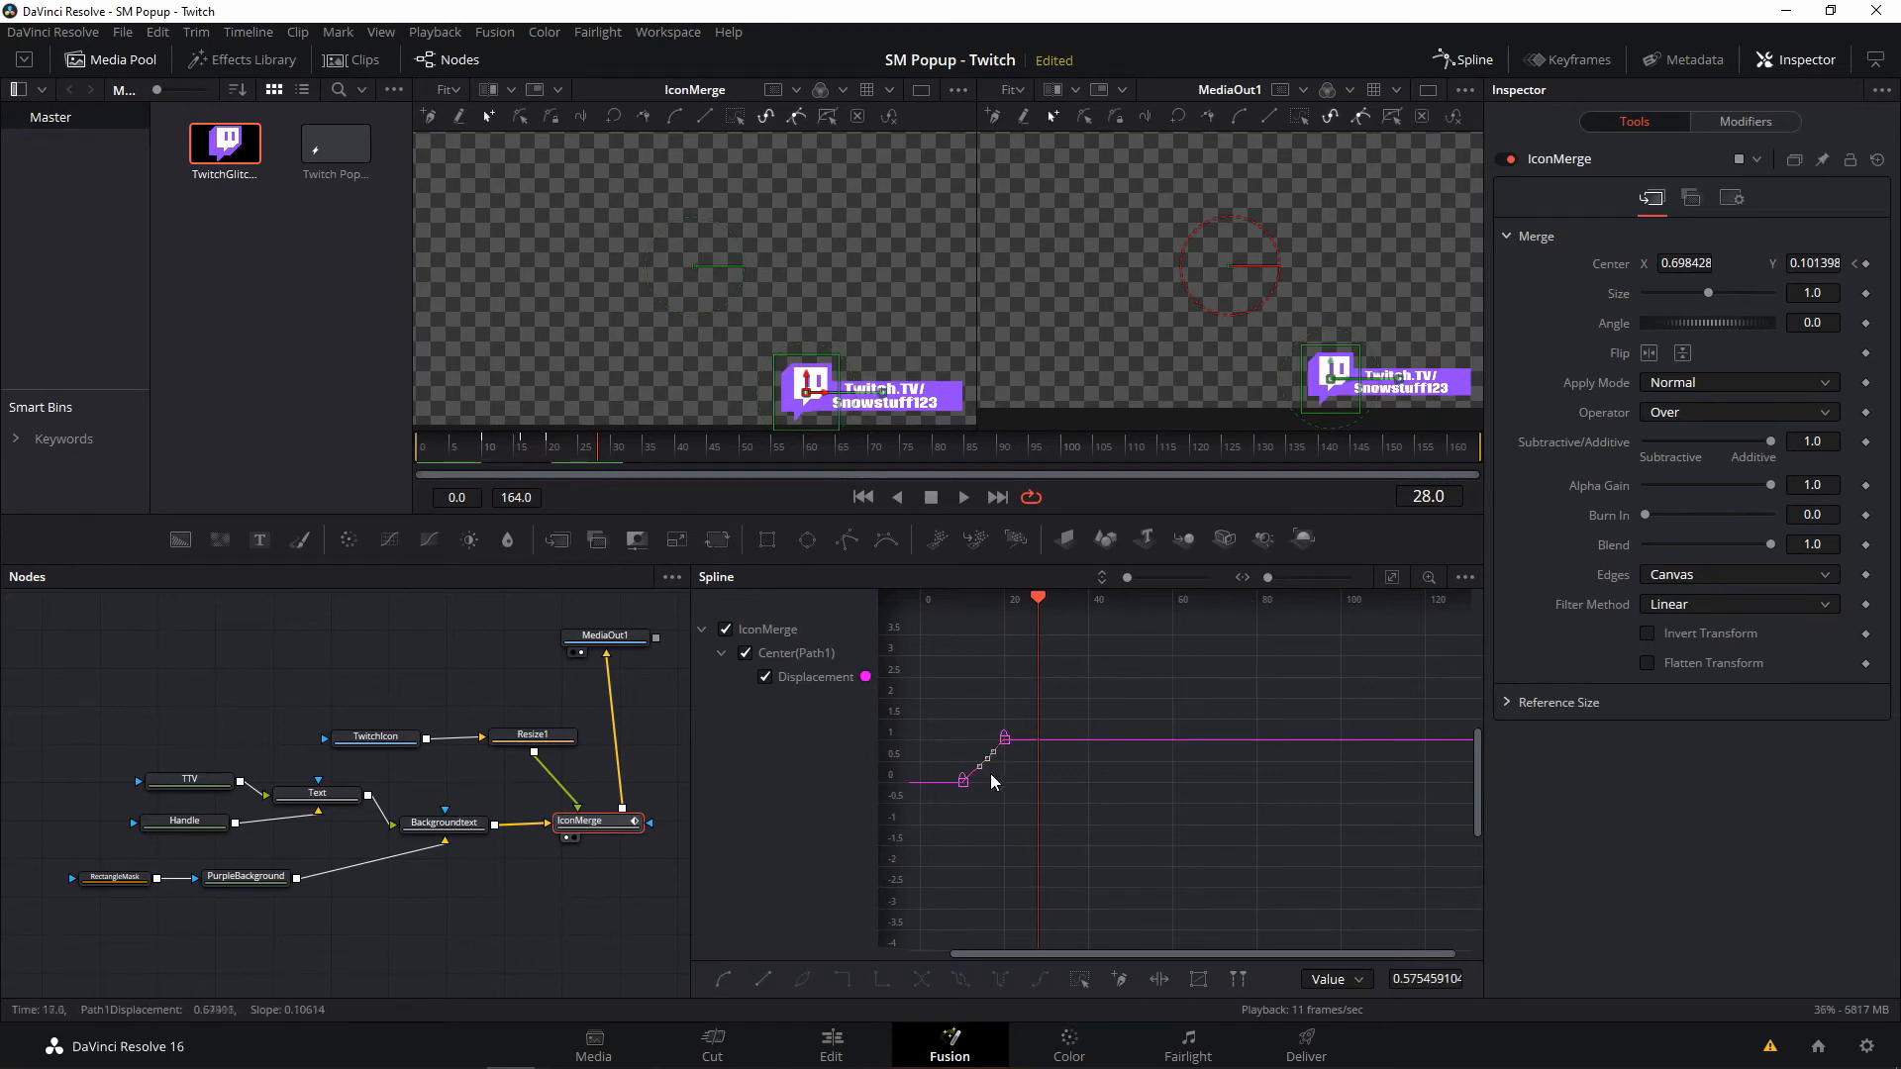
left_click(1060, 758)
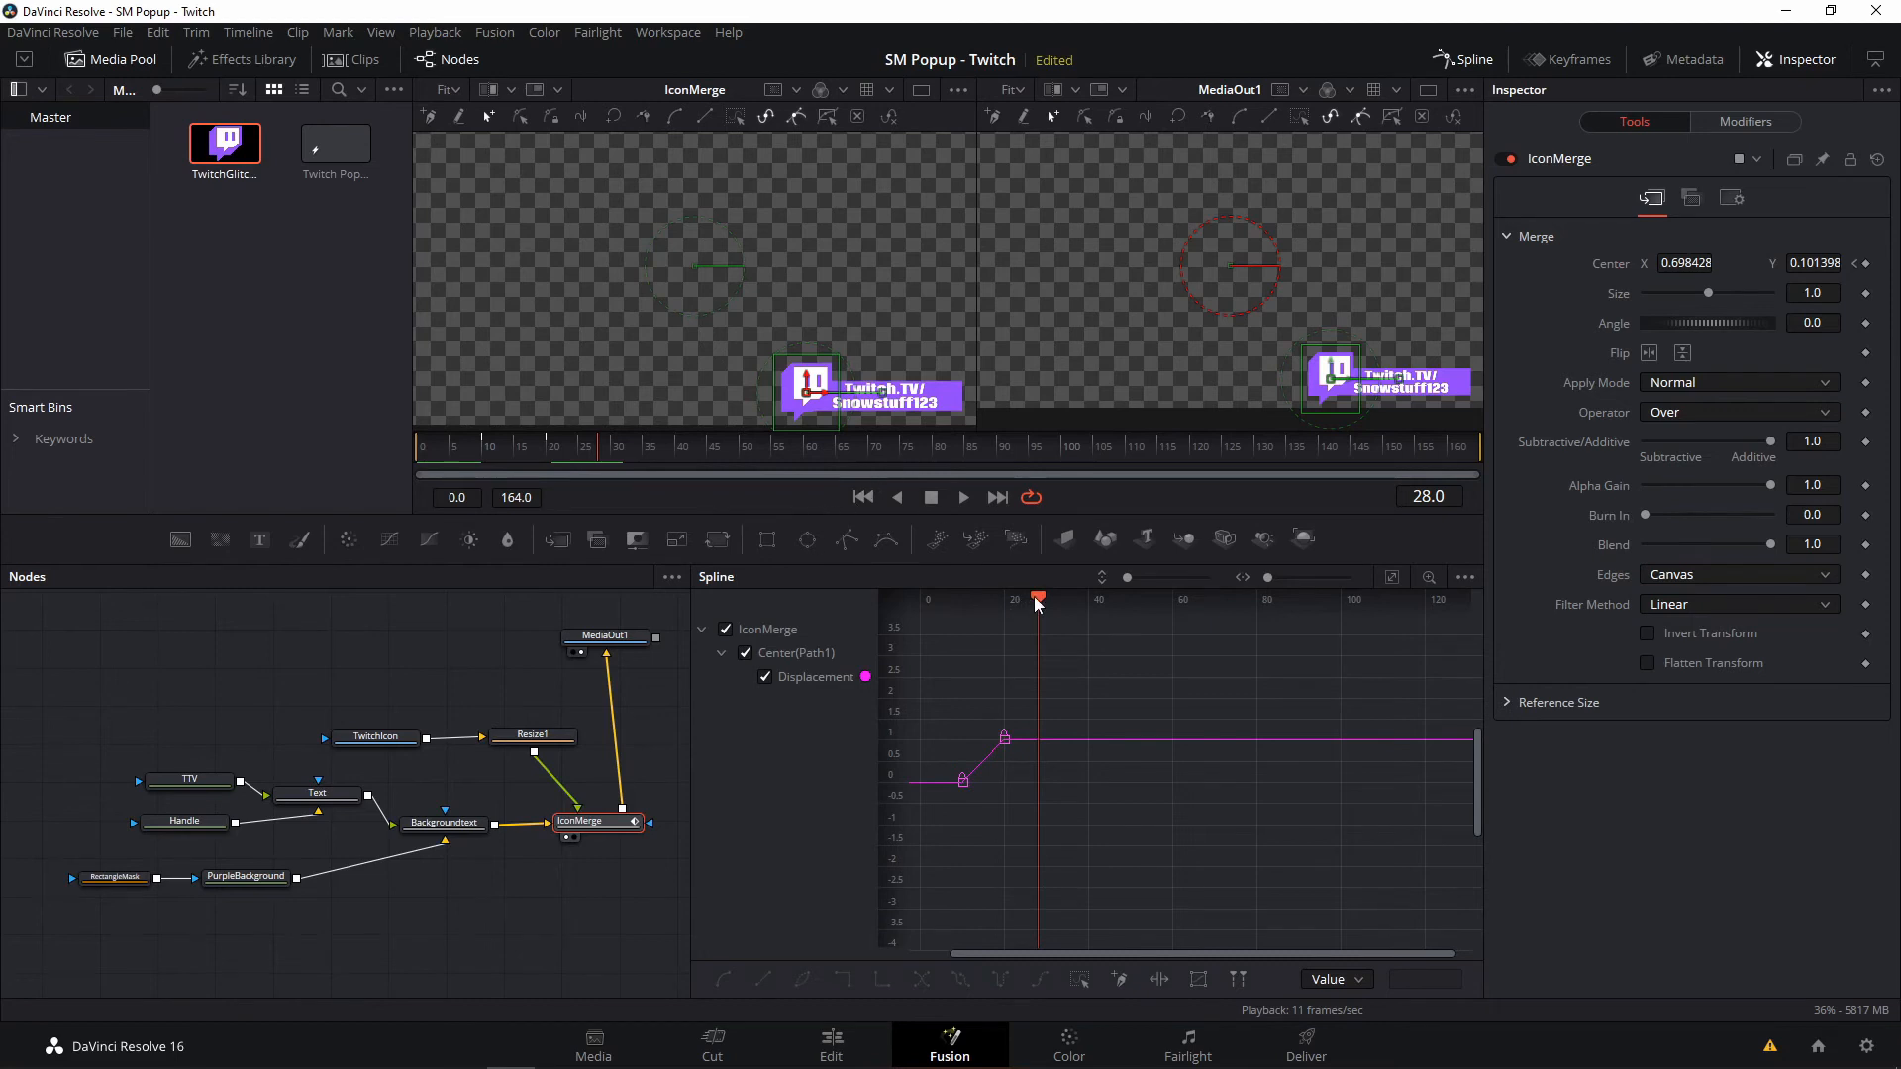
- Keyframe IconMerge's Size at 1.0 on frame 10 and at 0.0 on frame 0
mouse_move(1034, 595)
left_mouse_down()
mouse_move(923, 610)
mouse_move(1008, 608)
left_mouse_up()
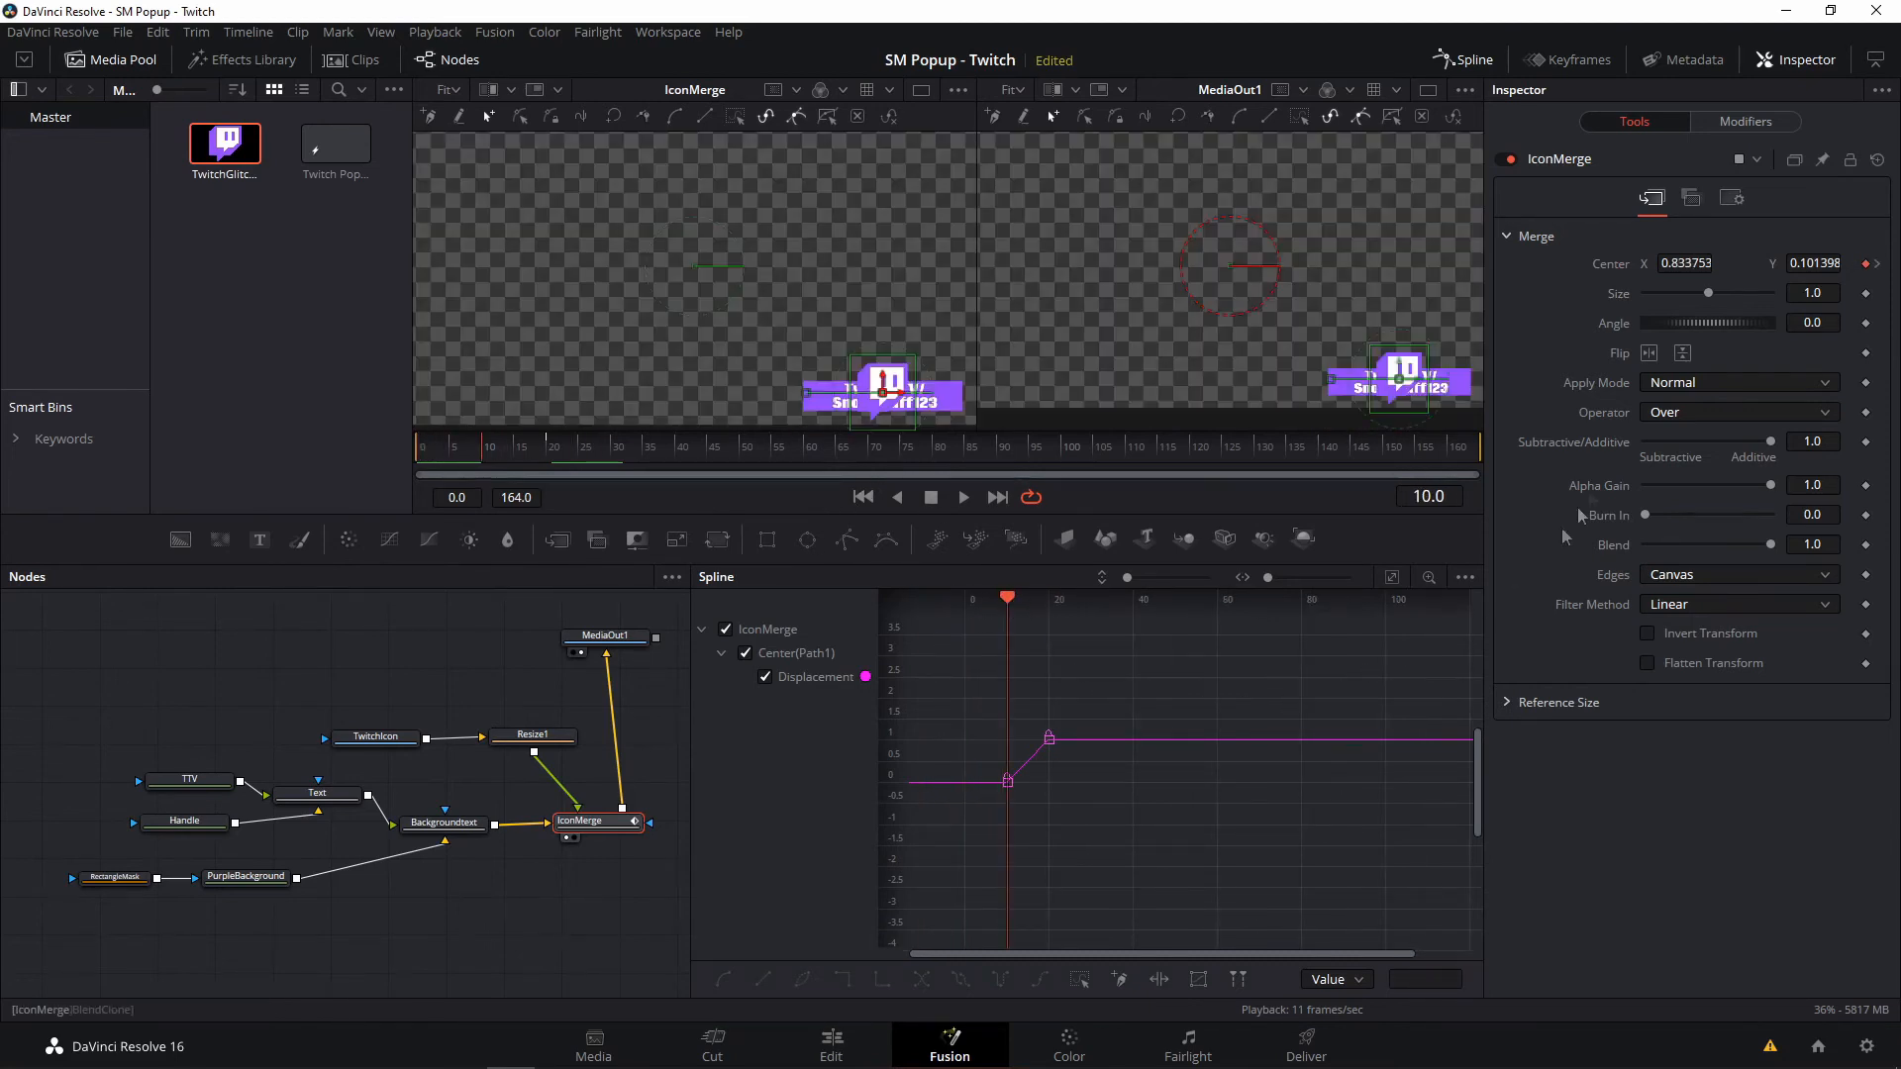
left_click(1866, 294)
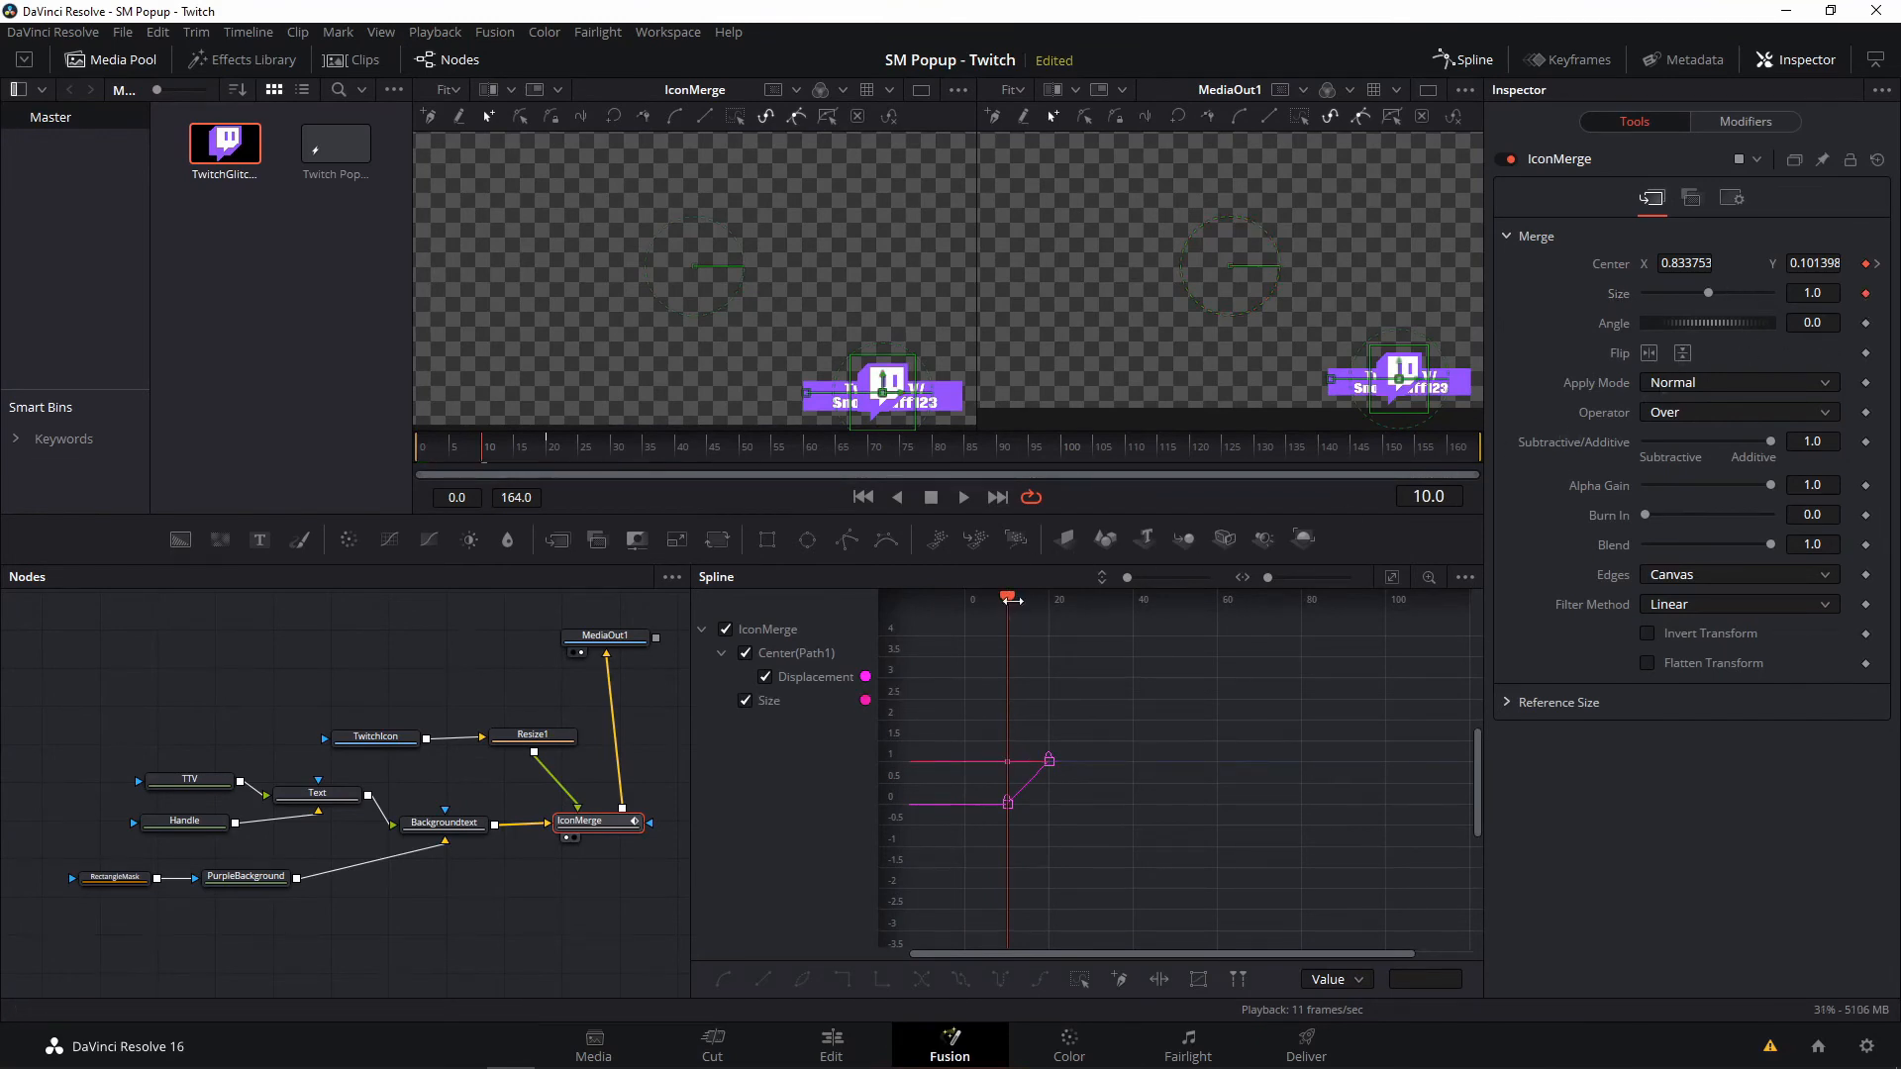
left_click_drag(1009, 602, 965, 600)
left_click_drag(1707, 295, 1640, 297)
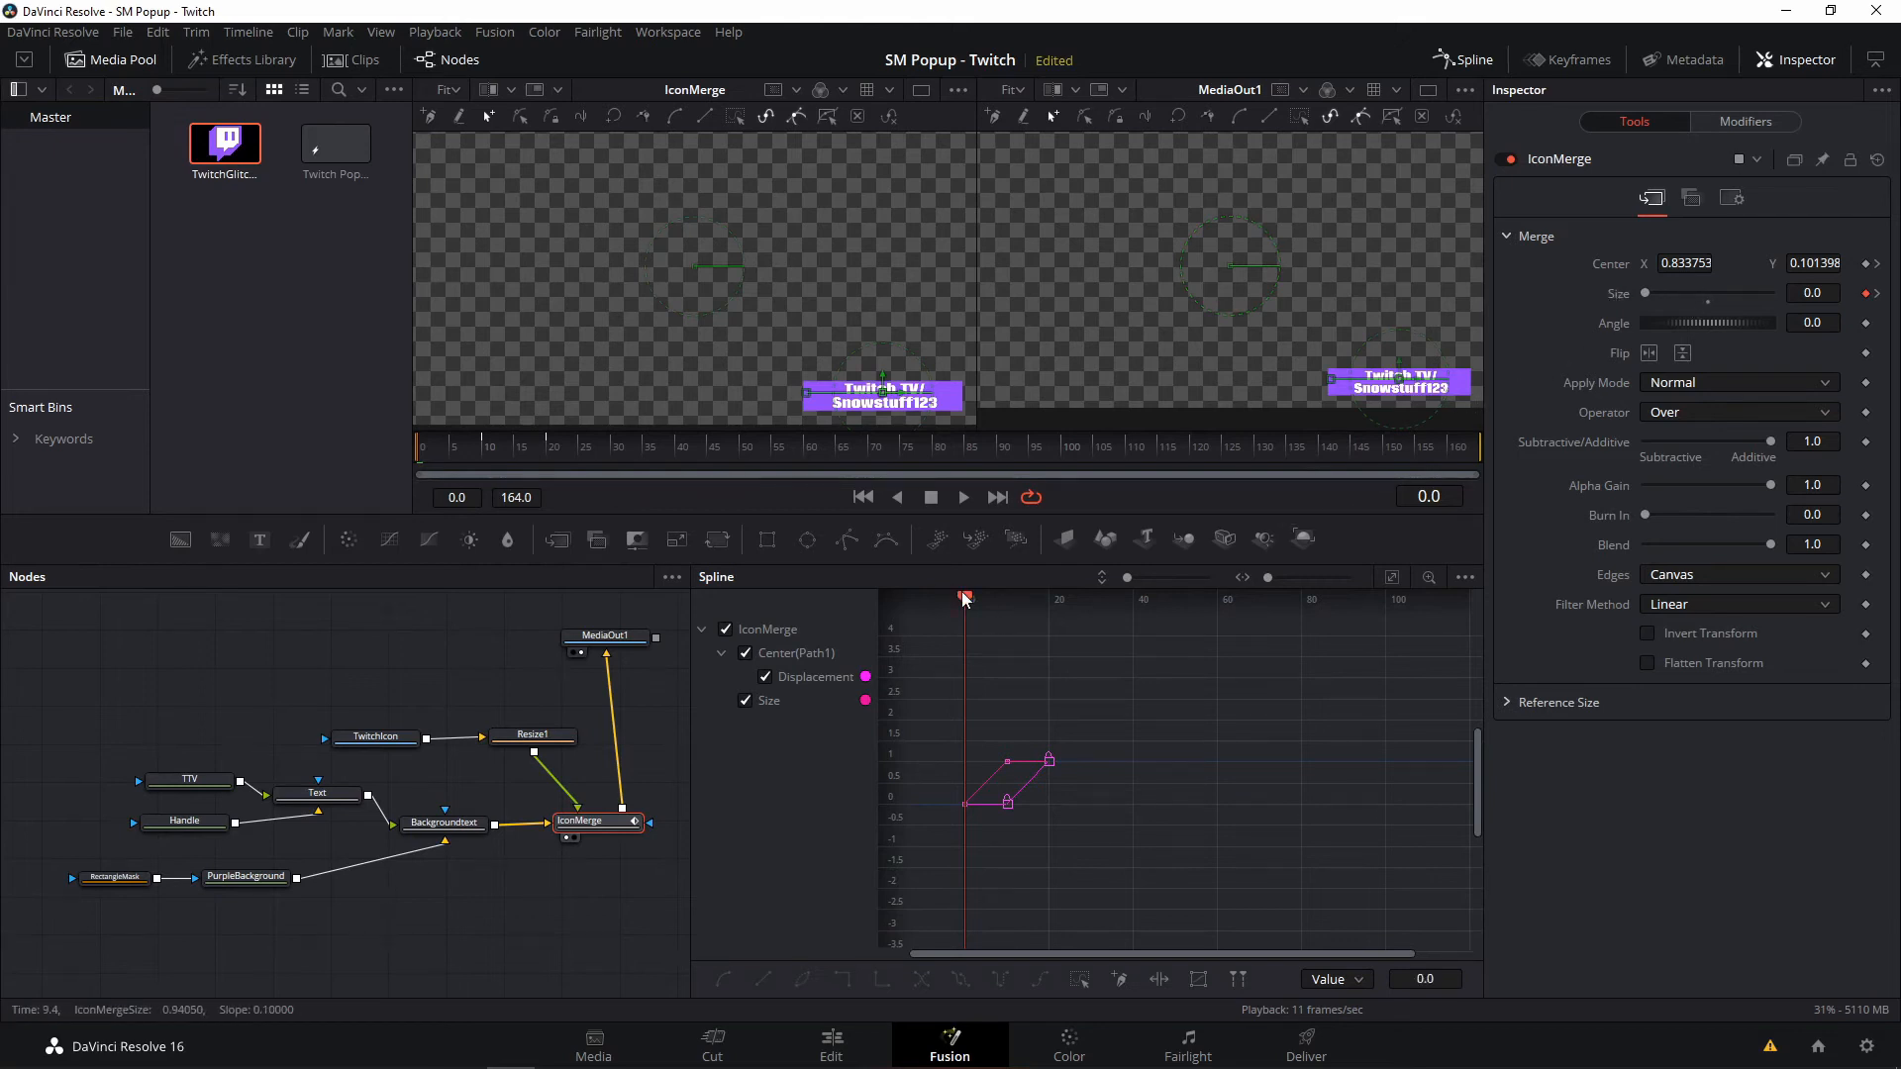
- Scrub between frames 0 and 20 to review how the logo grows and slides to the bar's end
left_click_drag(966, 599, 1016, 604)
mouse_move(1018, 597)
left_mouse_down()
mouse_move(1002, 602)
mouse_move(1047, 608)
left_mouse_up()
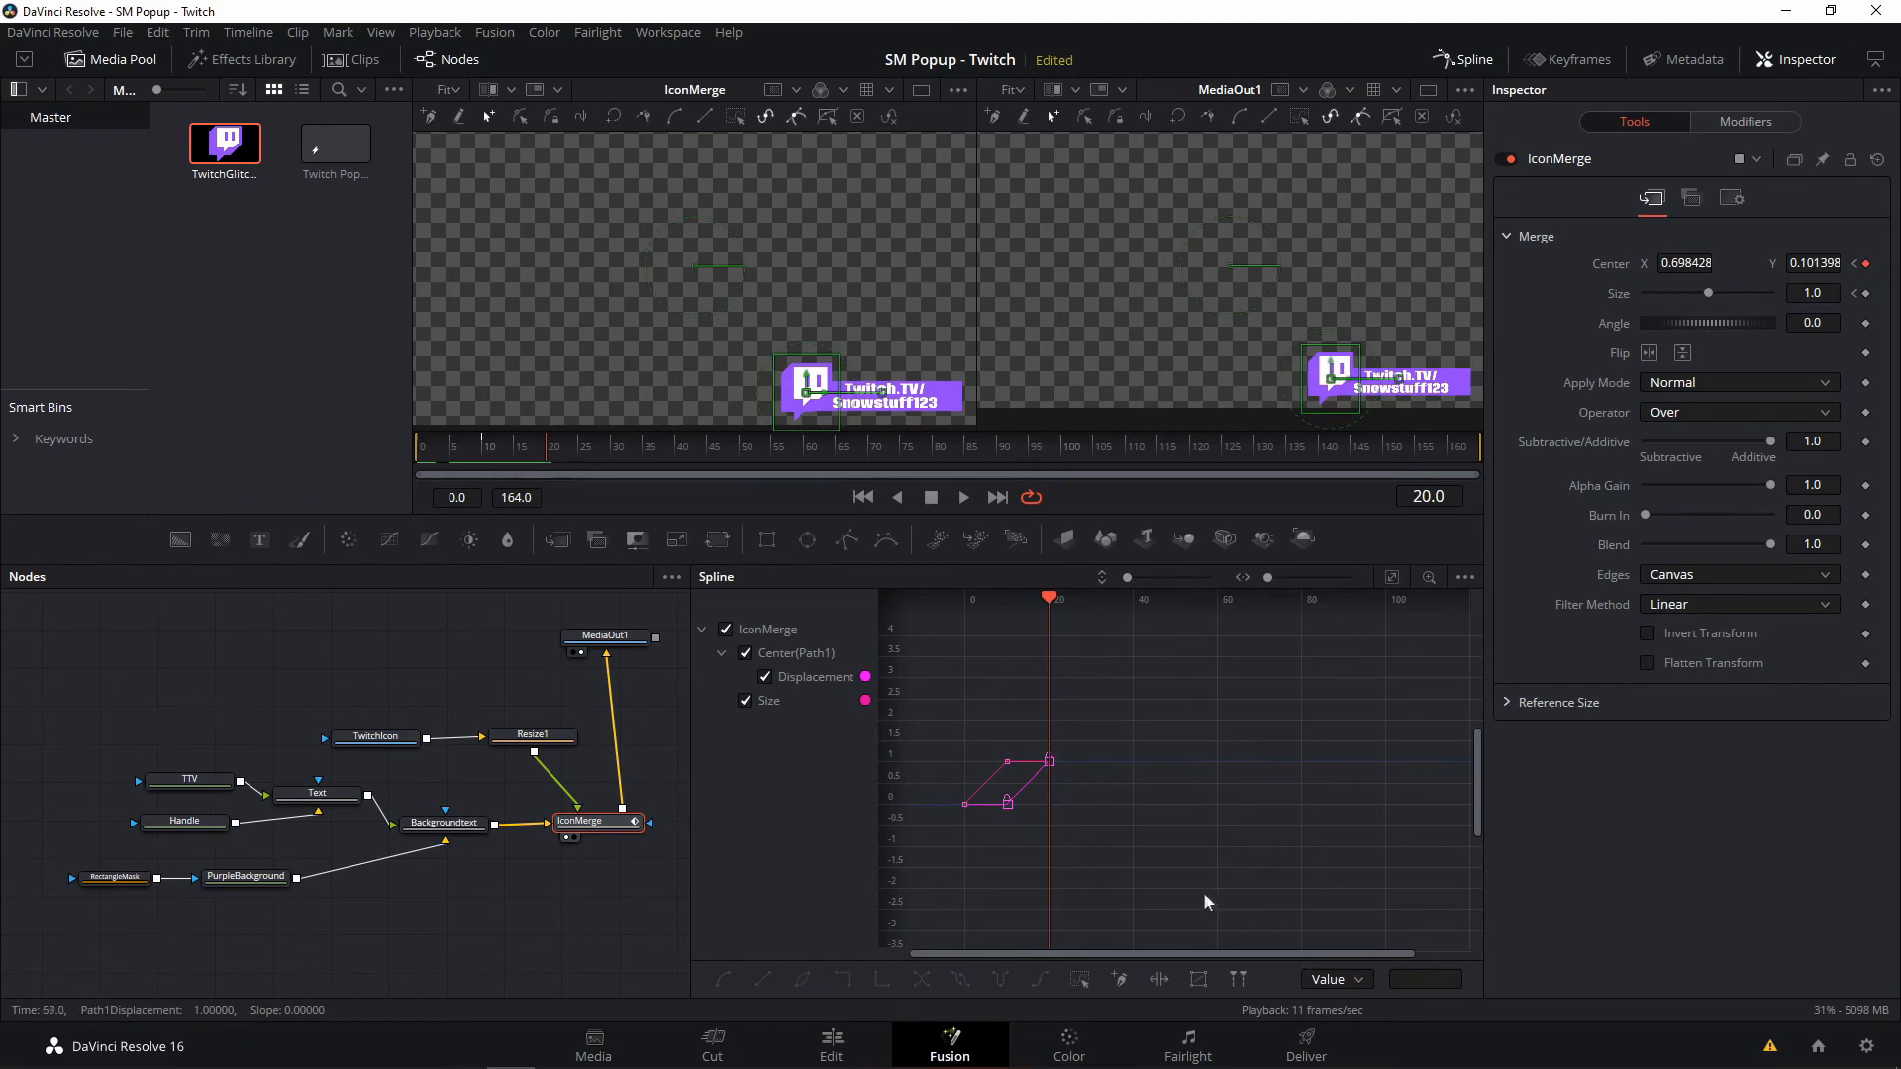
left_click_drag(1049, 601, 965, 604)
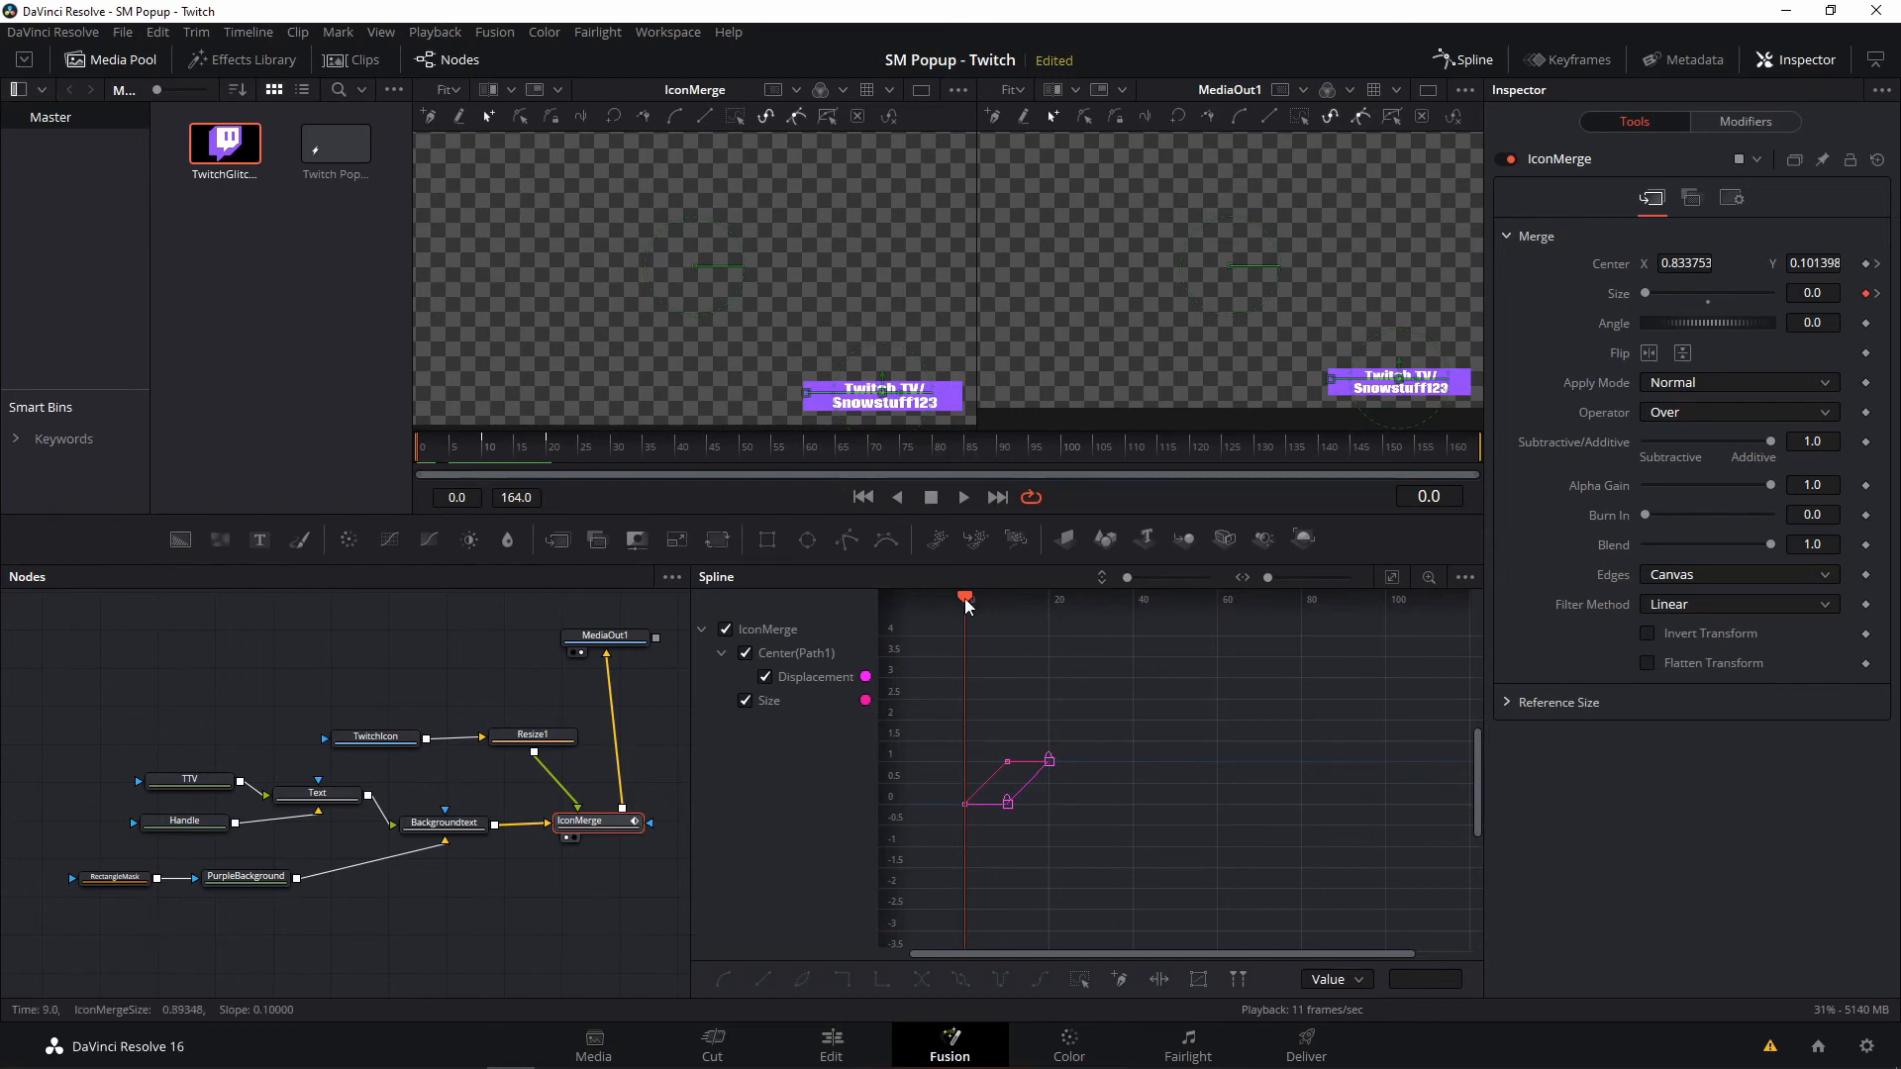
left_click_drag(966, 599, 1004, 615)
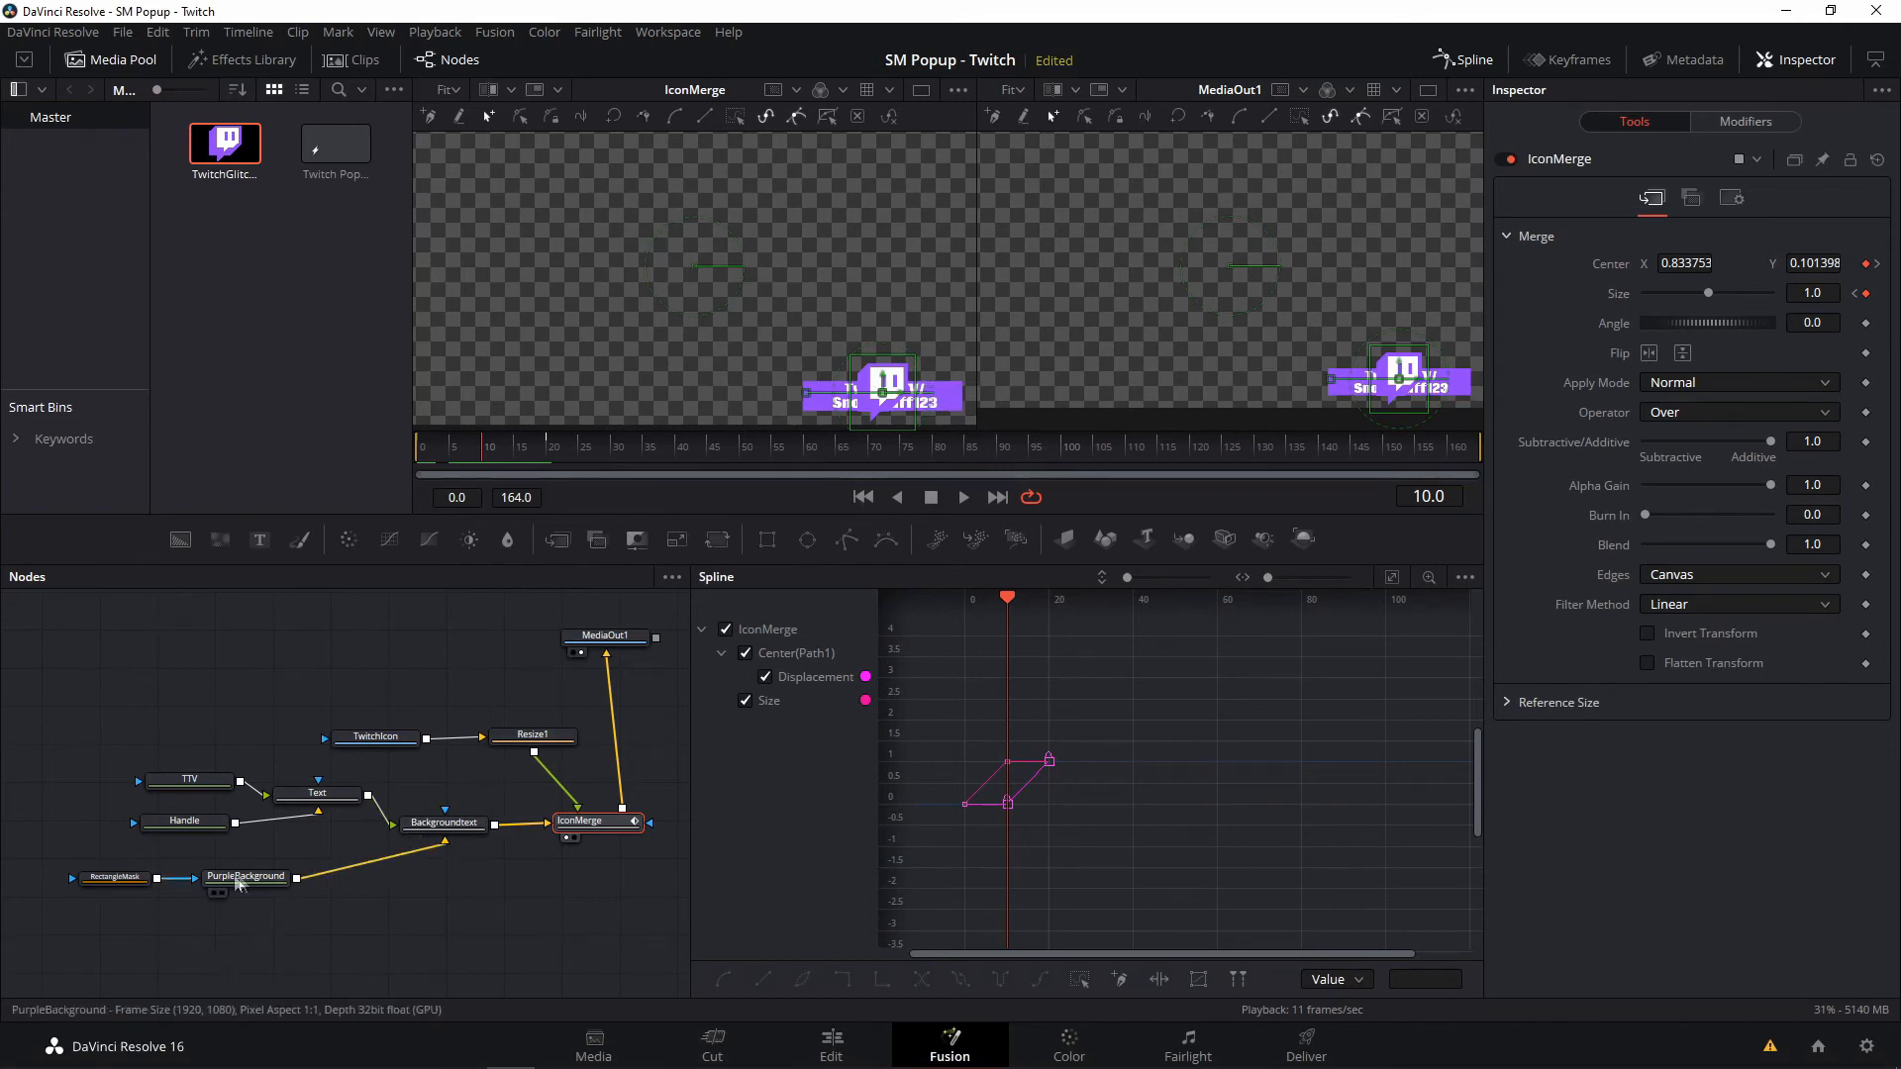
- Connect RectangleMask's output to the effect mask input of Backgroundtext as well, repositioning the mask node
left_click_drag(124, 877, 79, 881)
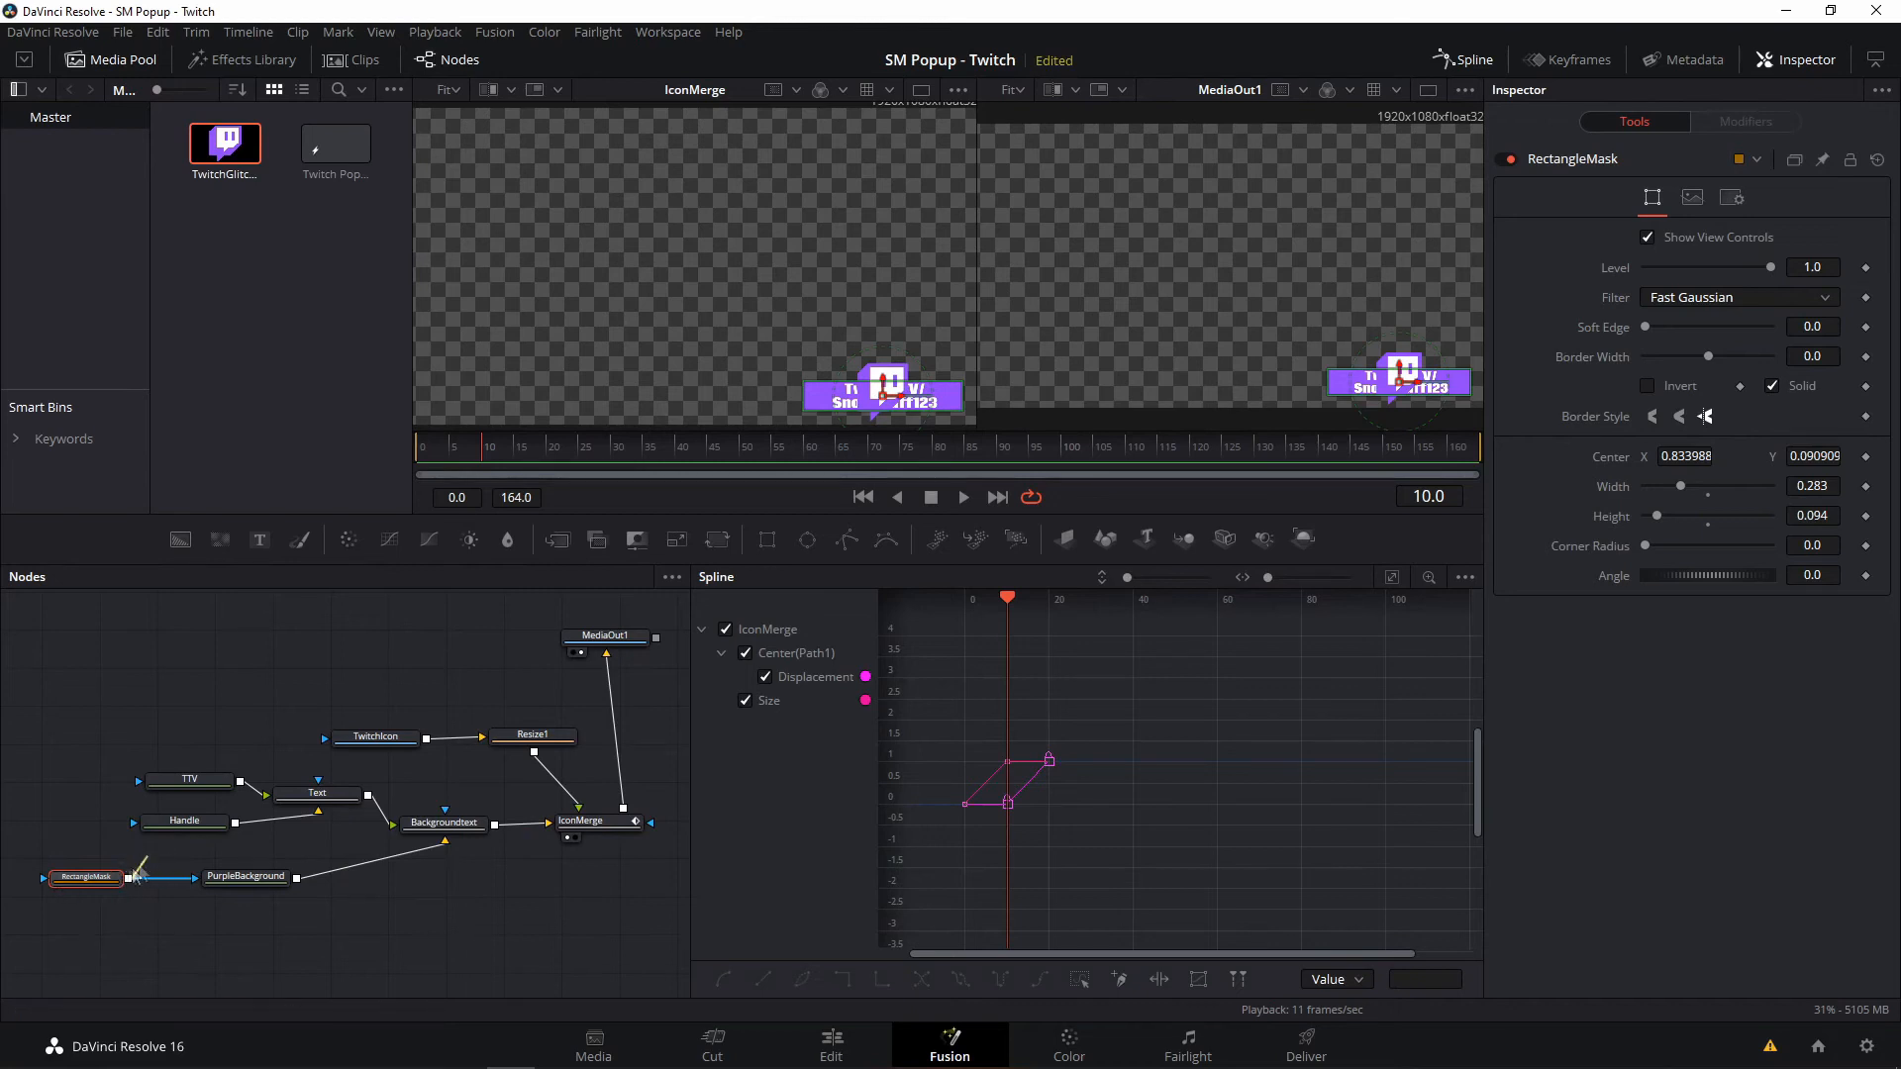
left_click_drag(135, 871, 450, 819)
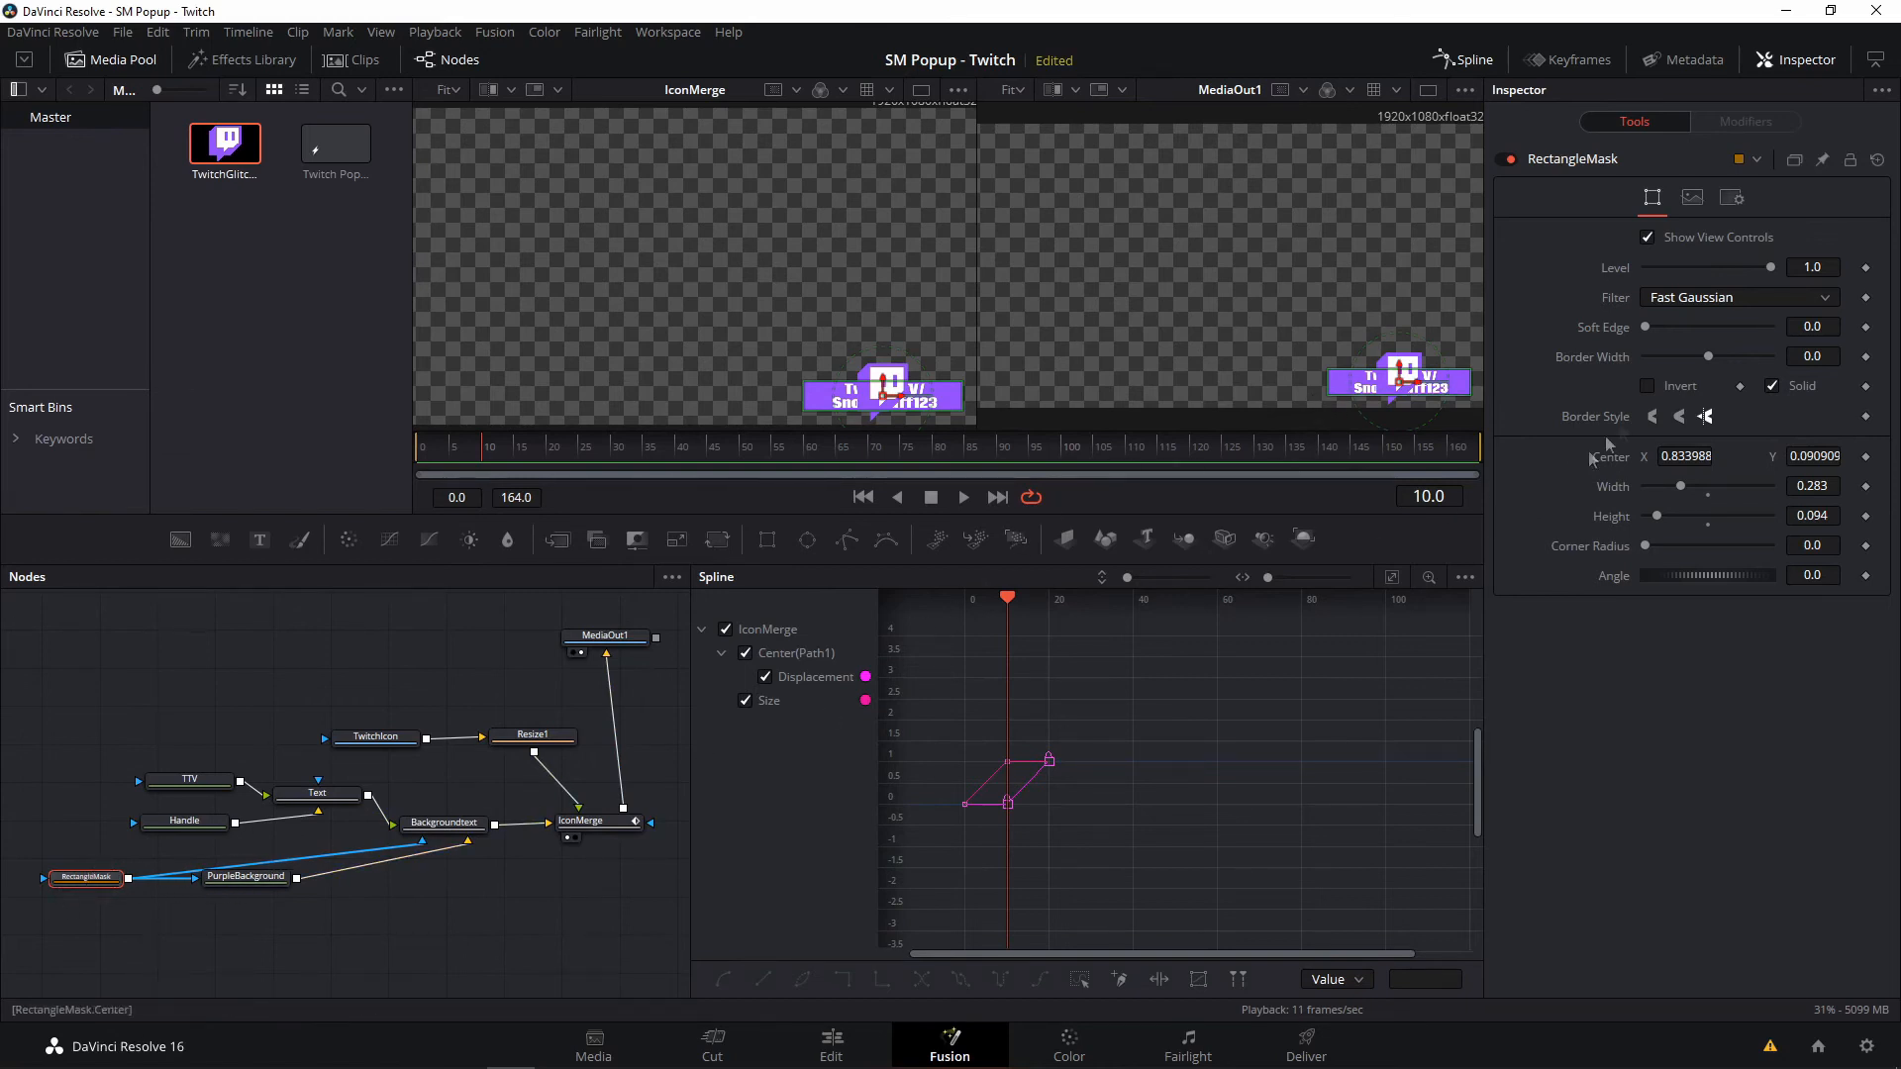
left_click_drag(96, 882, 100, 876)
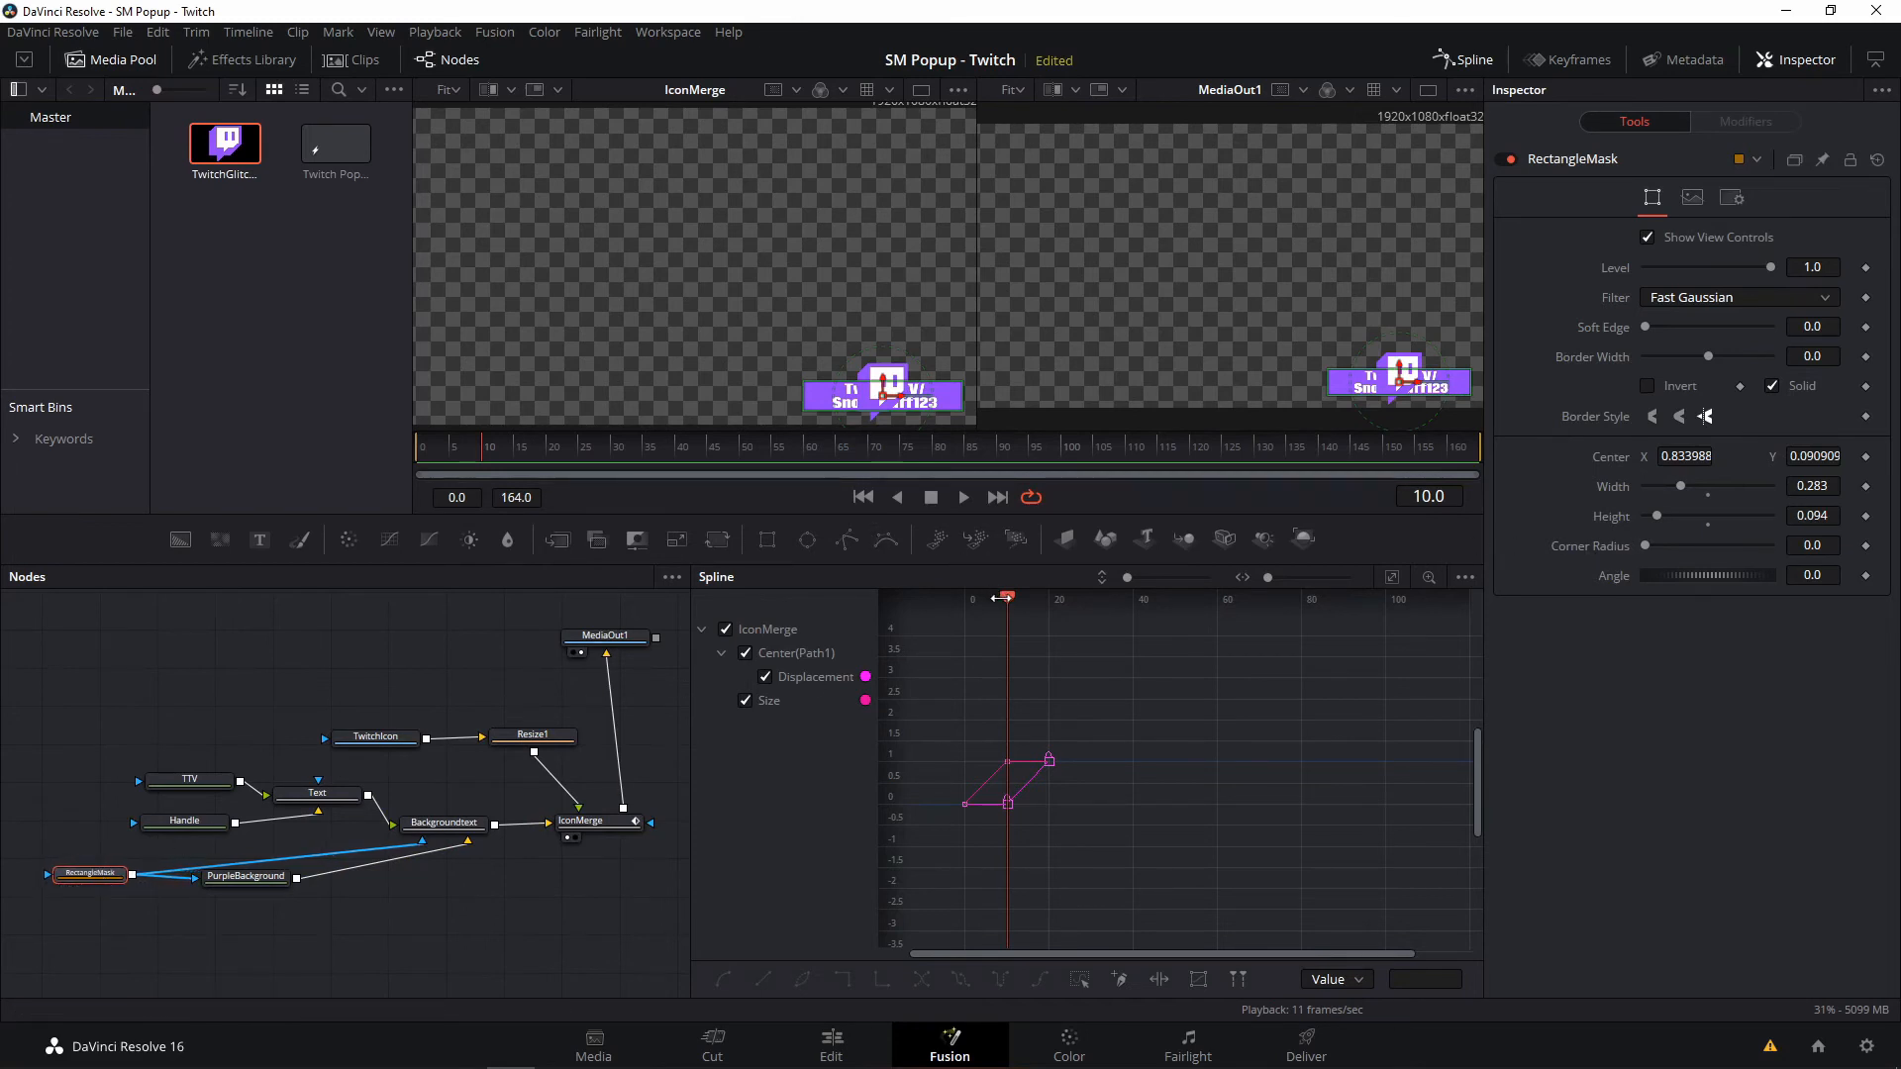
- Set a Width keyframe on RectangleMask at frame 20
left_click_drag(1010, 603, 1050, 601)
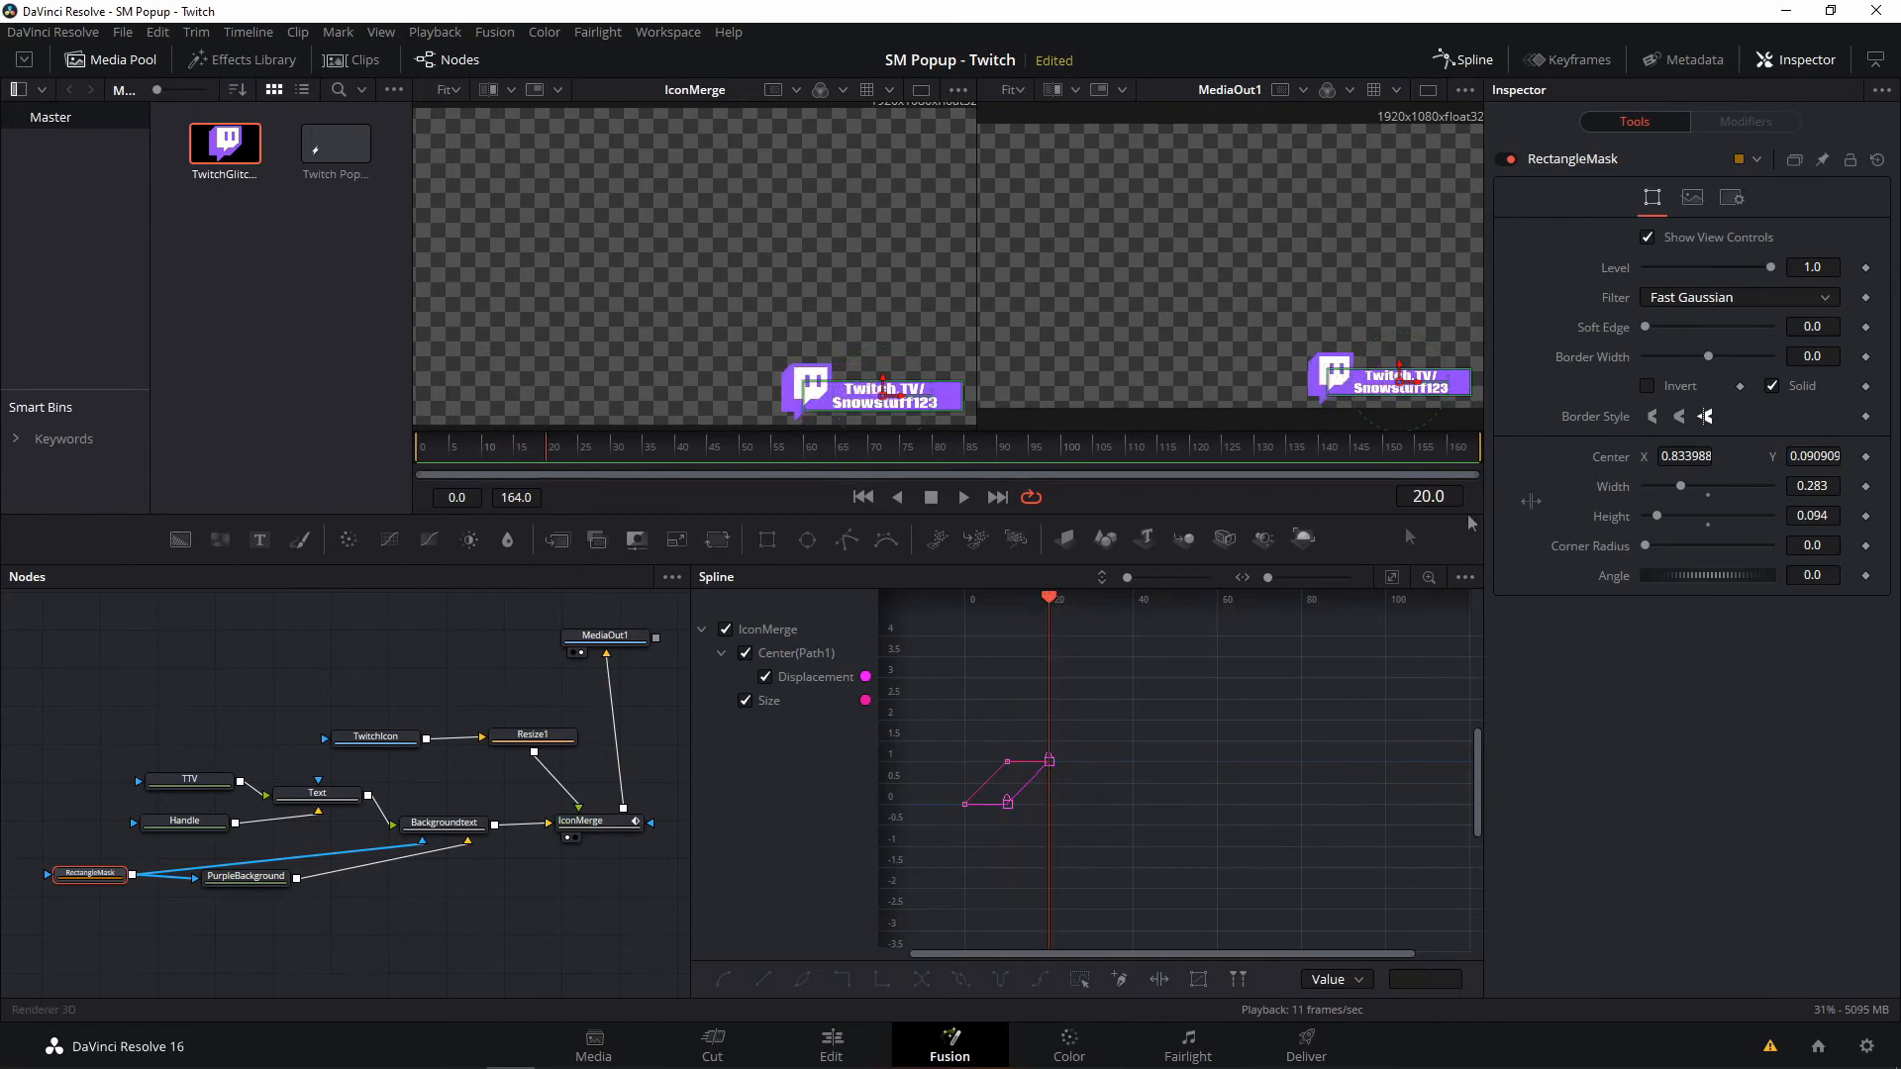
left_click(1866, 487)
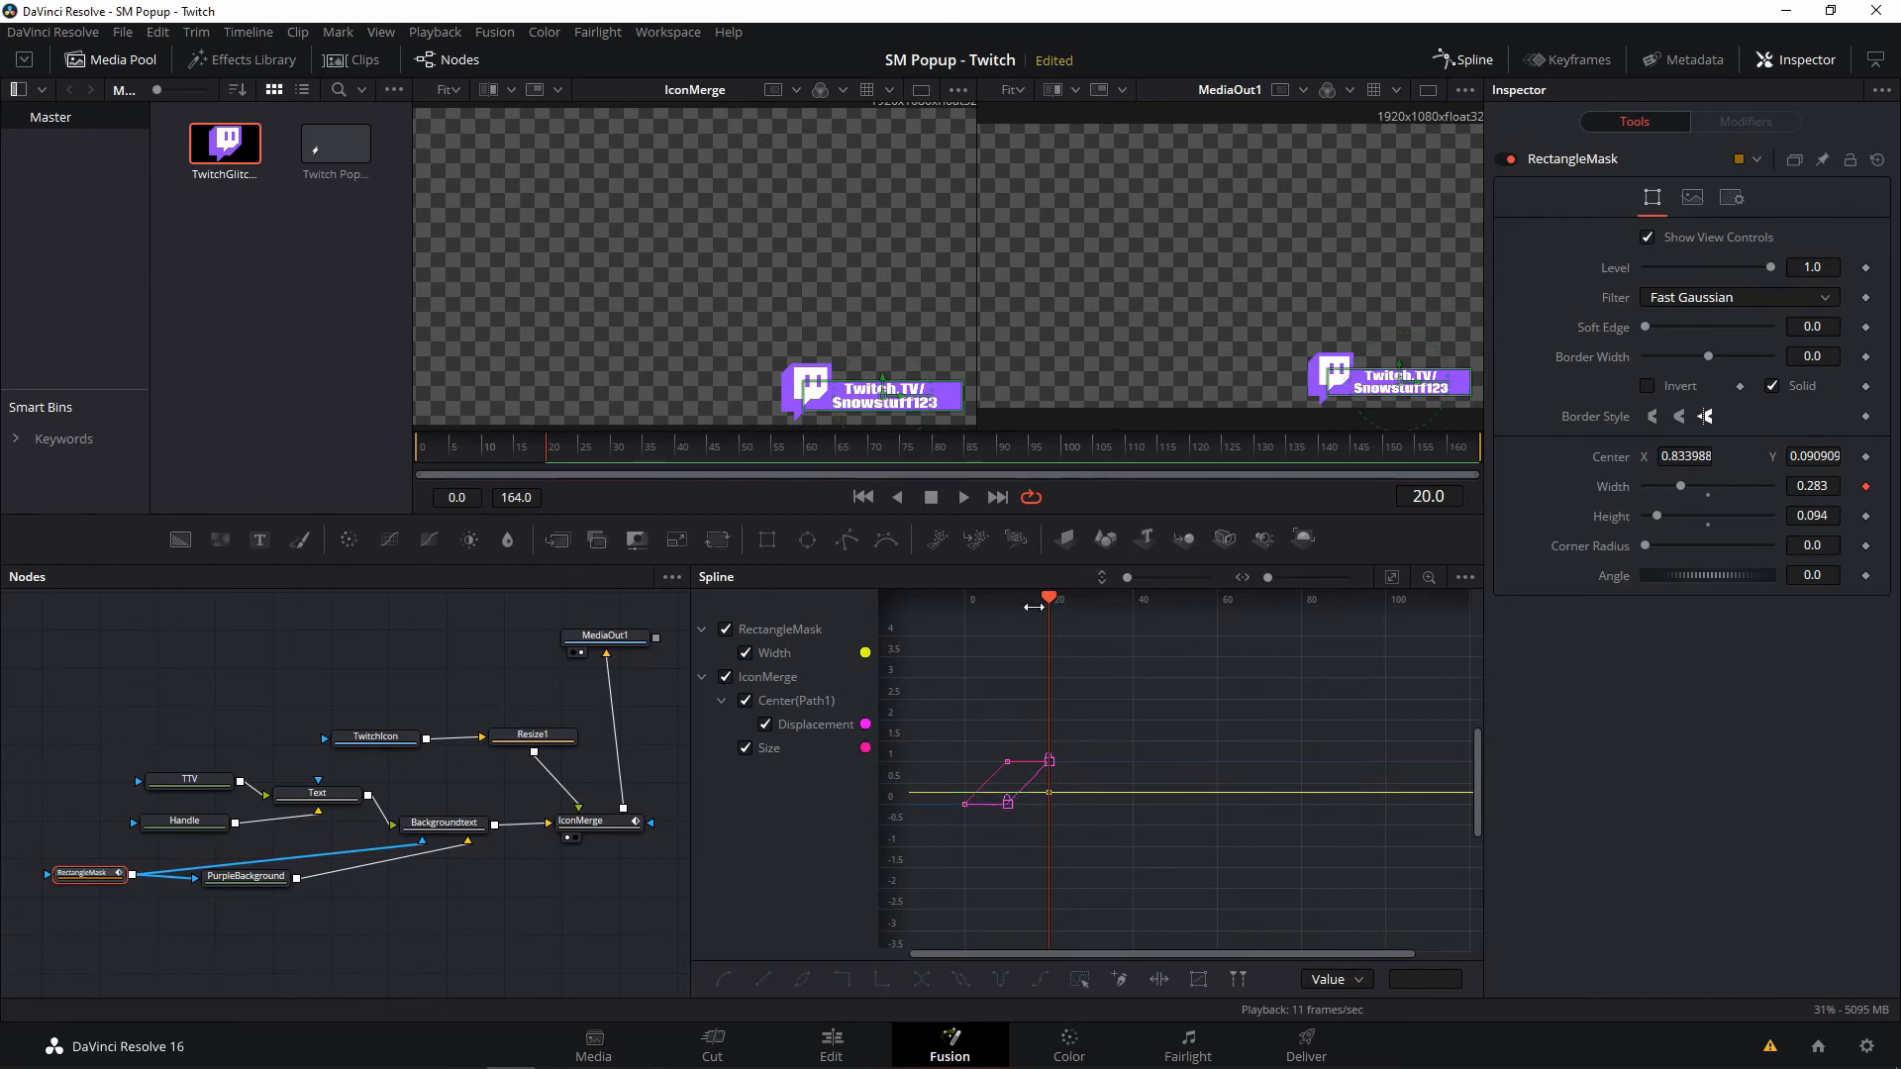
- Keyframe RectangleMask's Width at 0.0 on frame 10
left_click_drag(1050, 601, 1006, 601)
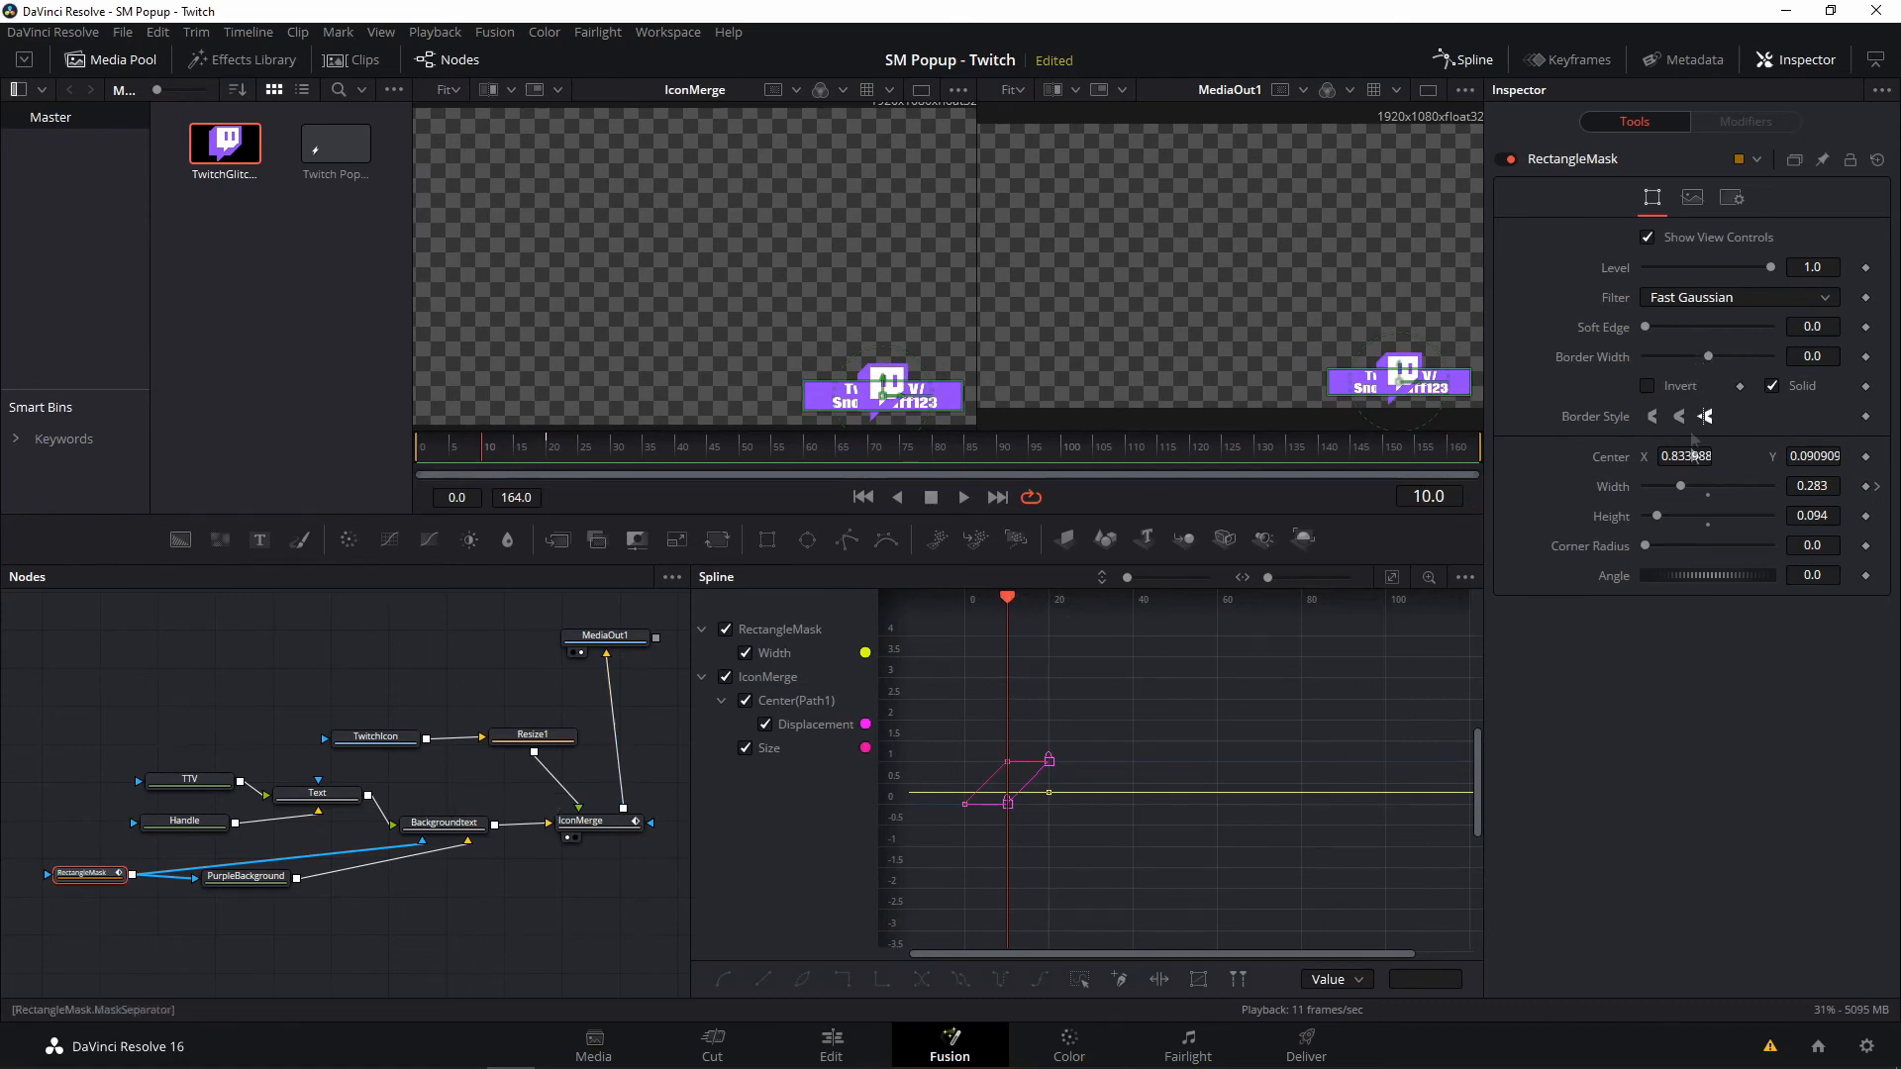
left_click_drag(1678, 485, 1641, 485)
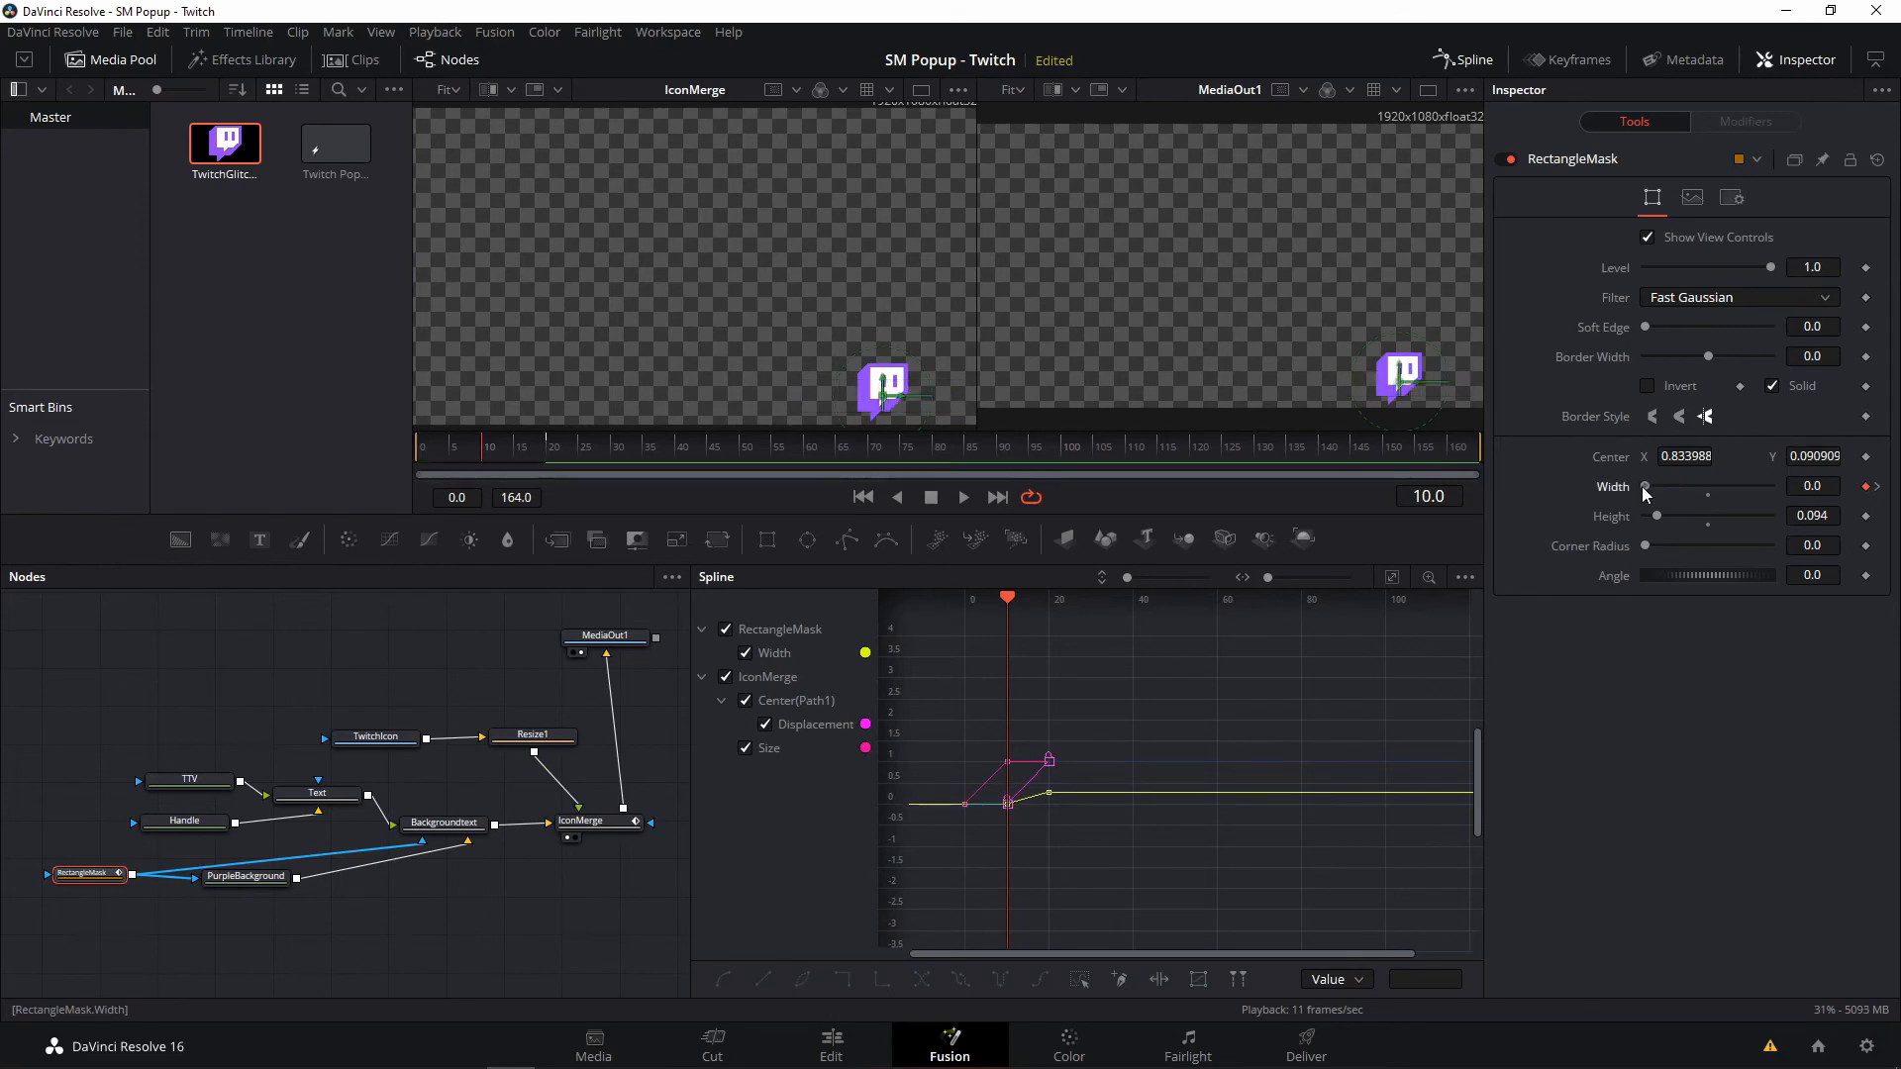
- Play the animation from frame 0 to review how the mask reveals the purple bar and text
left_click_drag(1006, 598, 1058, 607)
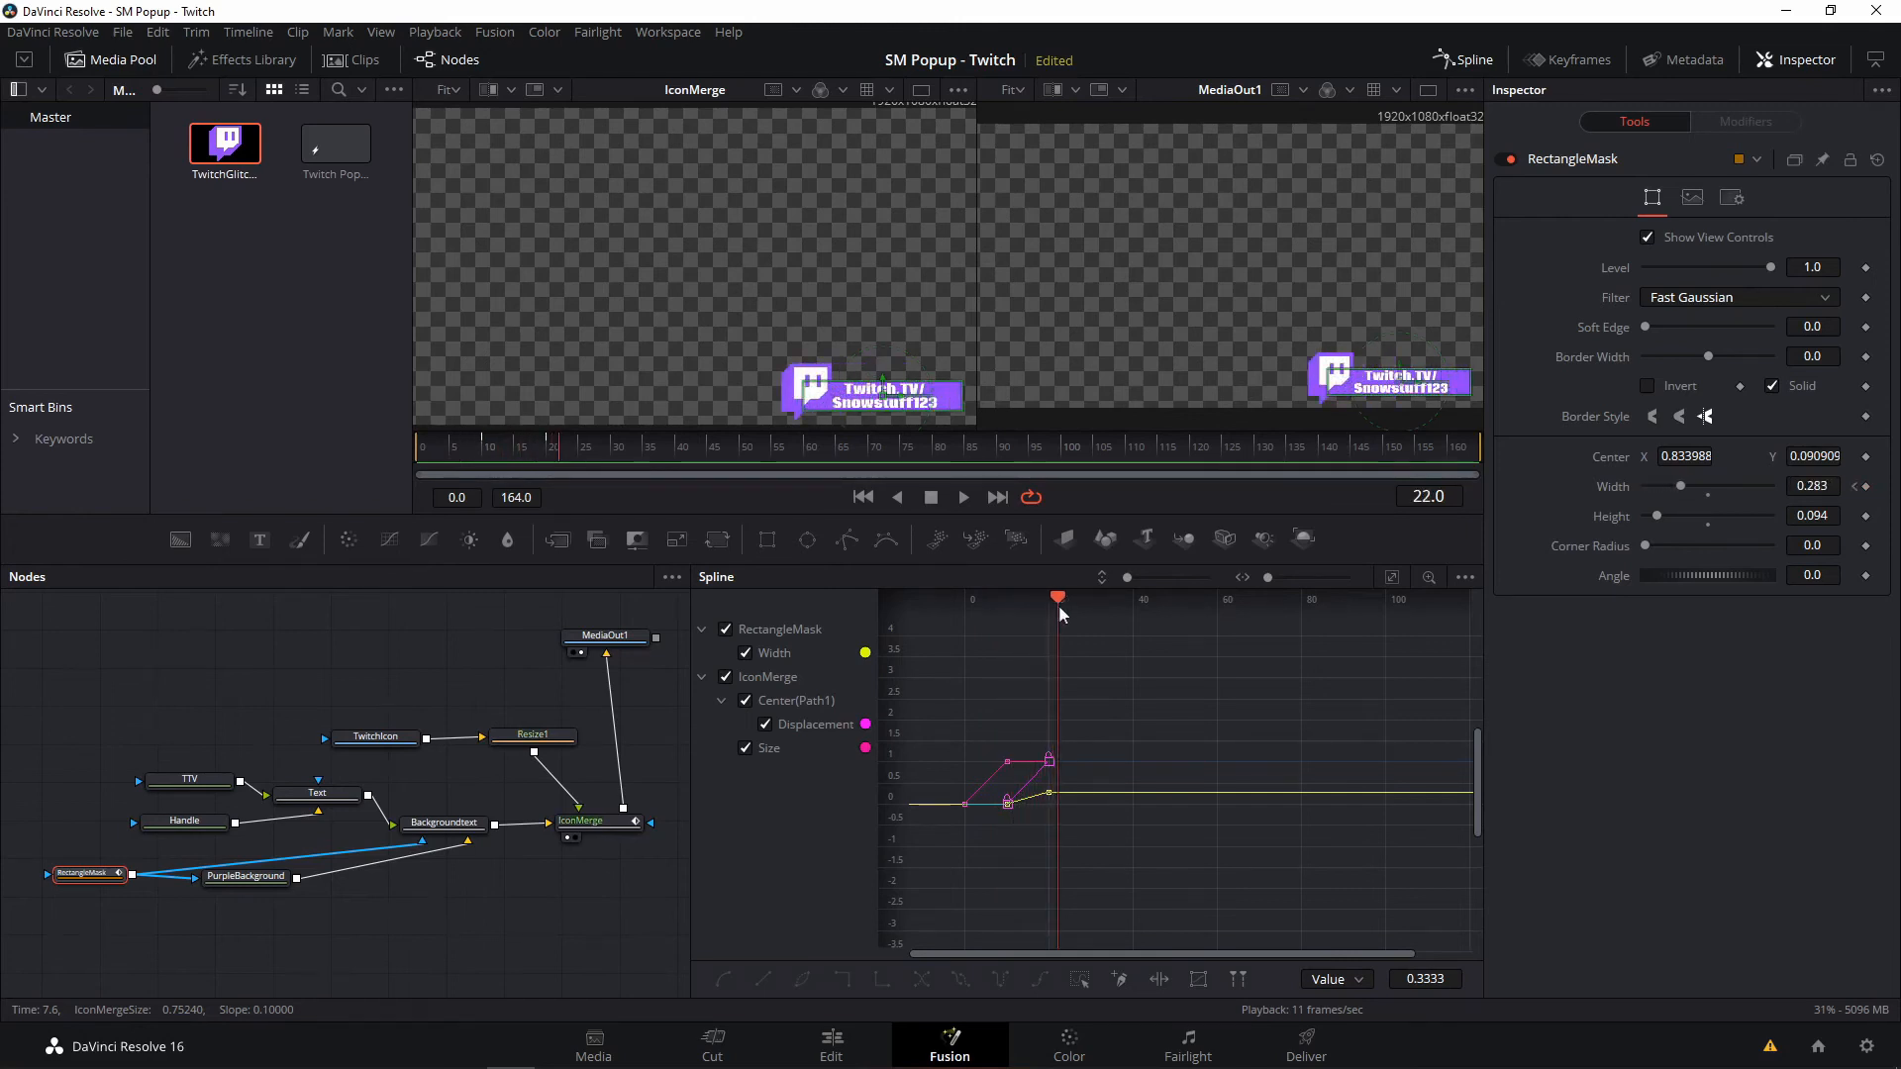
key("Home")
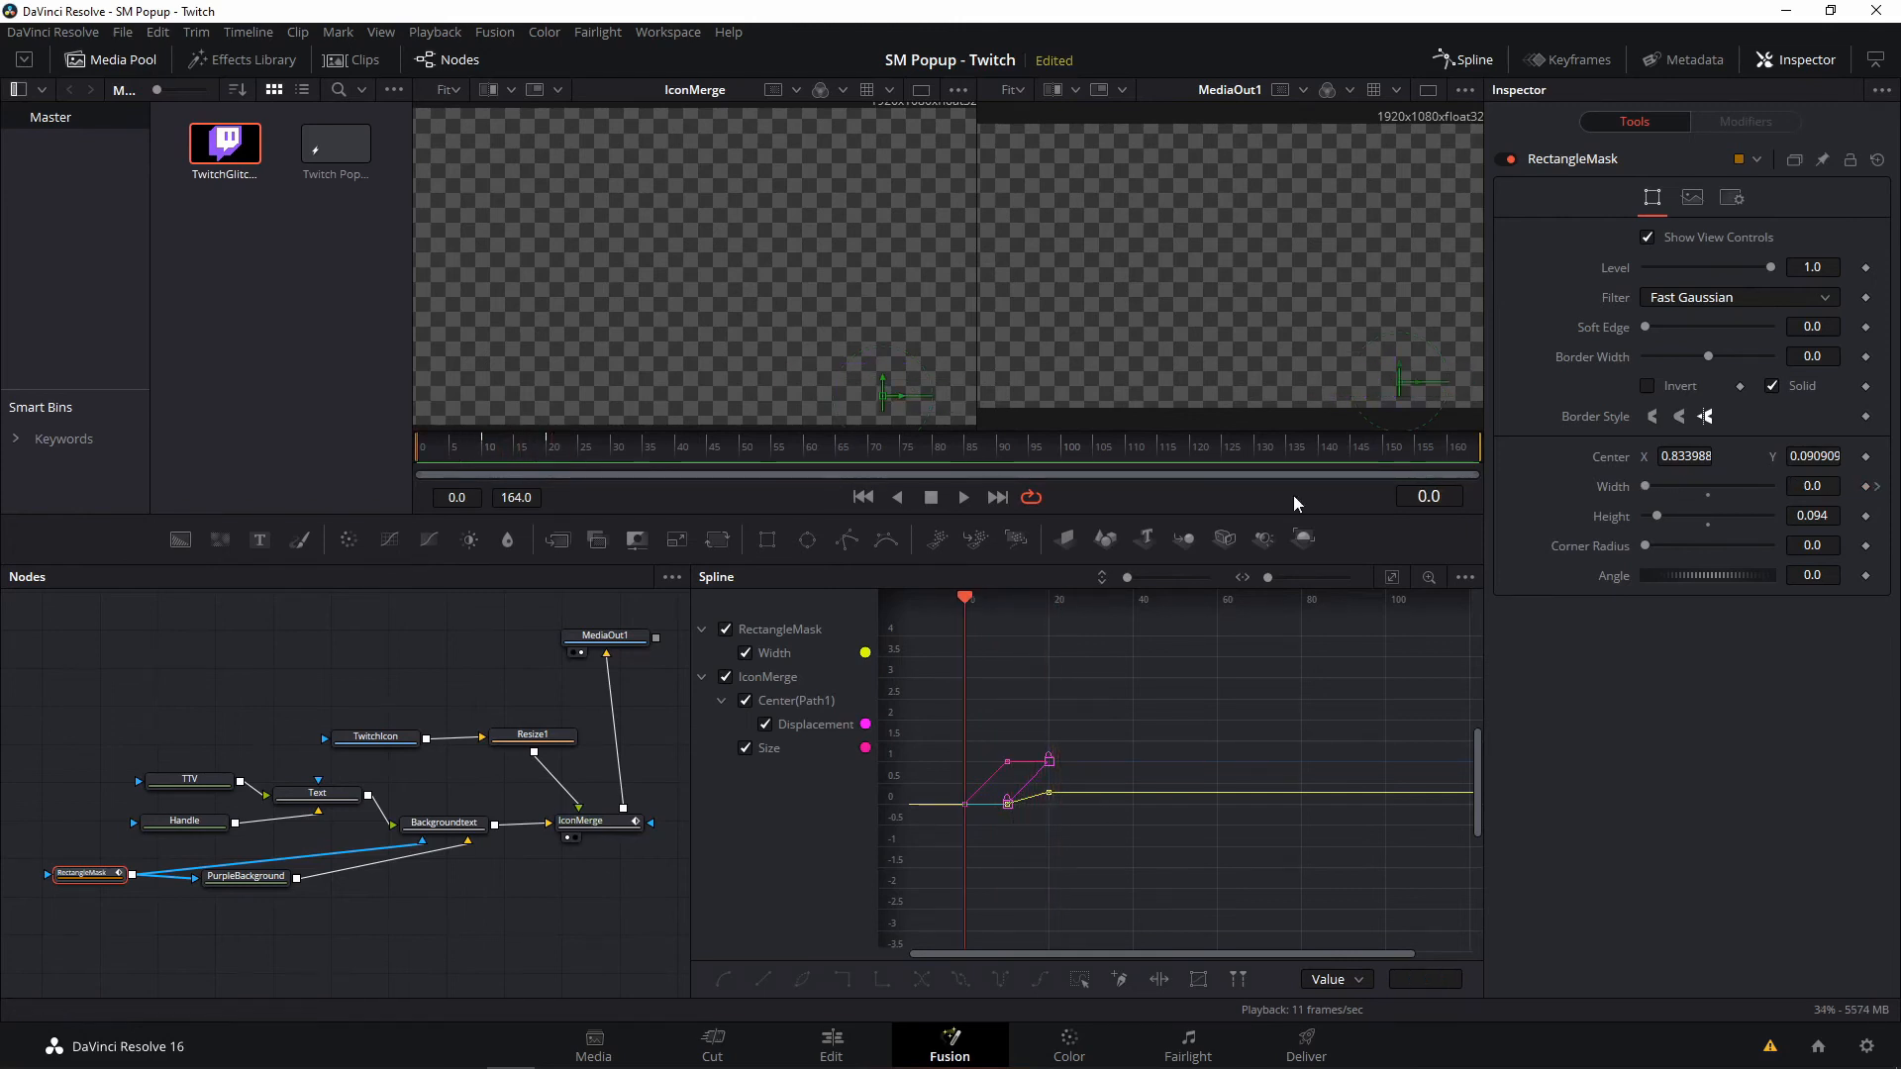
left_click(964, 497)
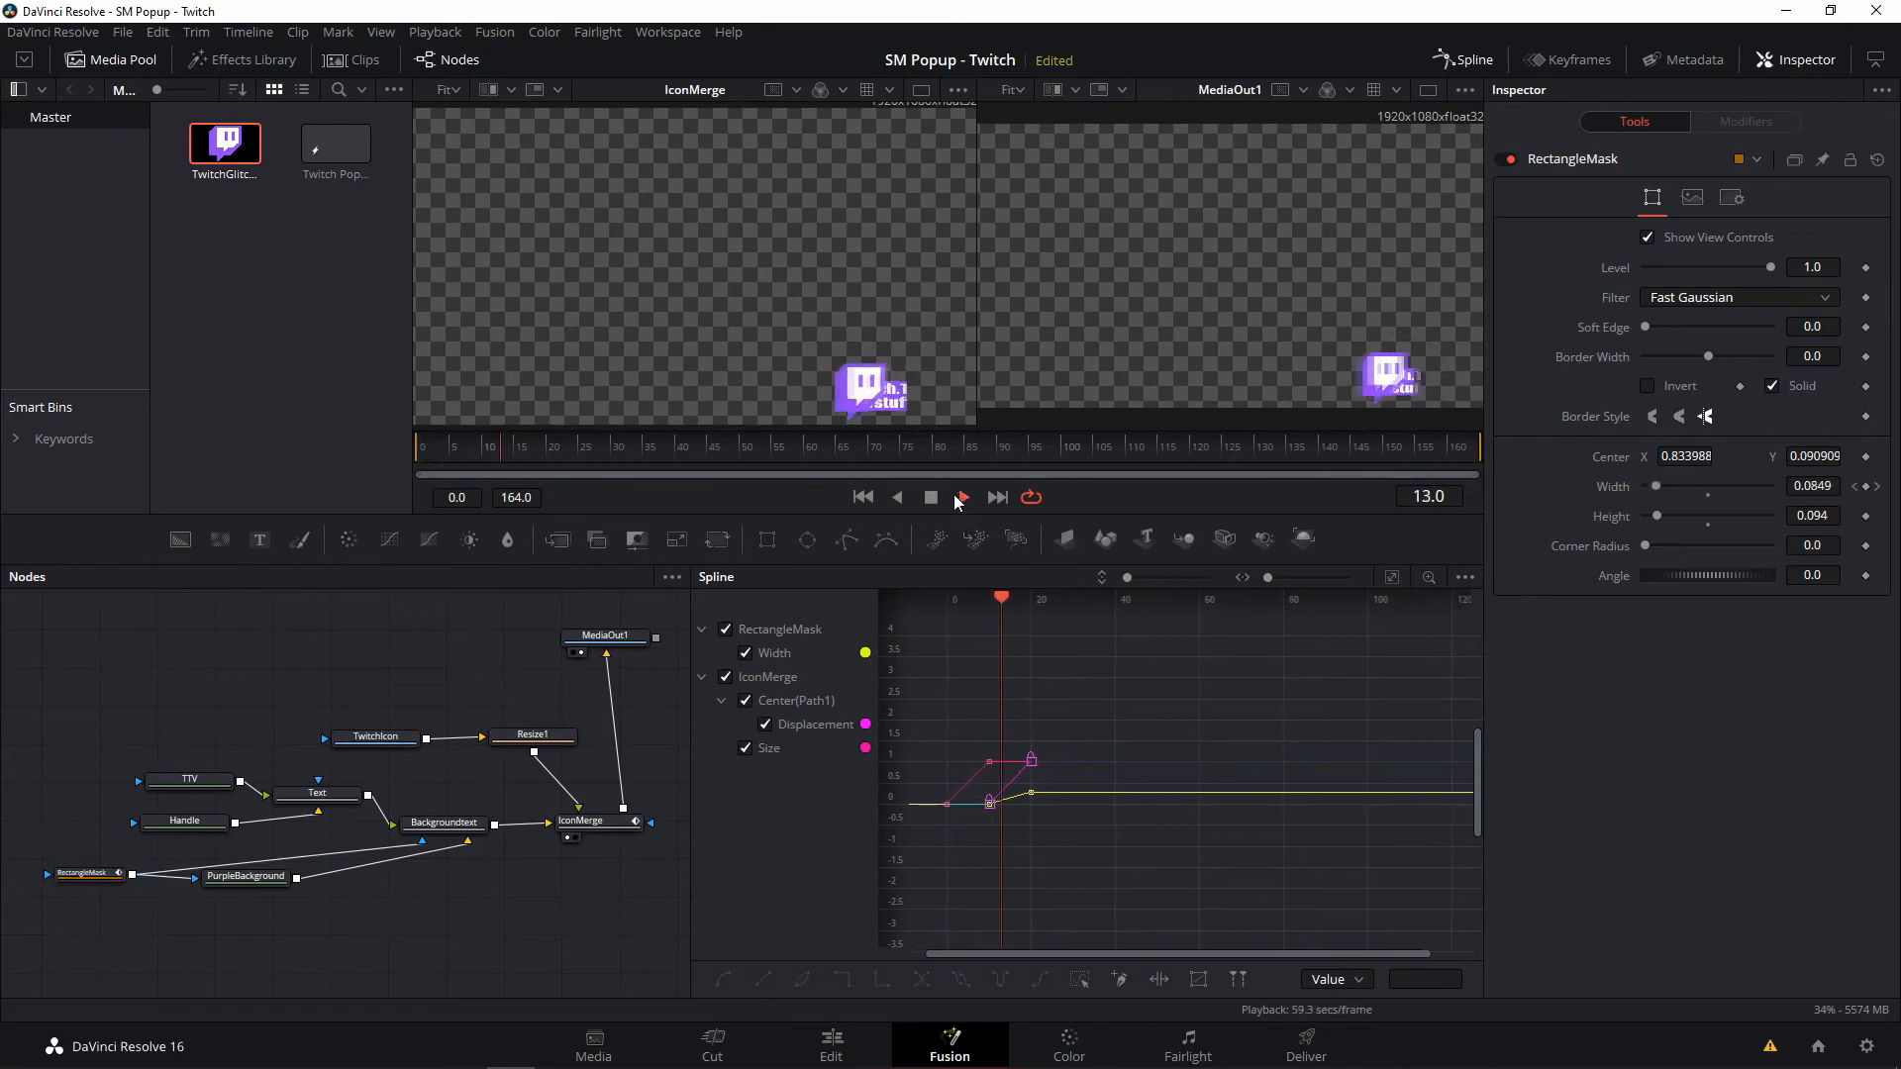
left_click(930, 497)
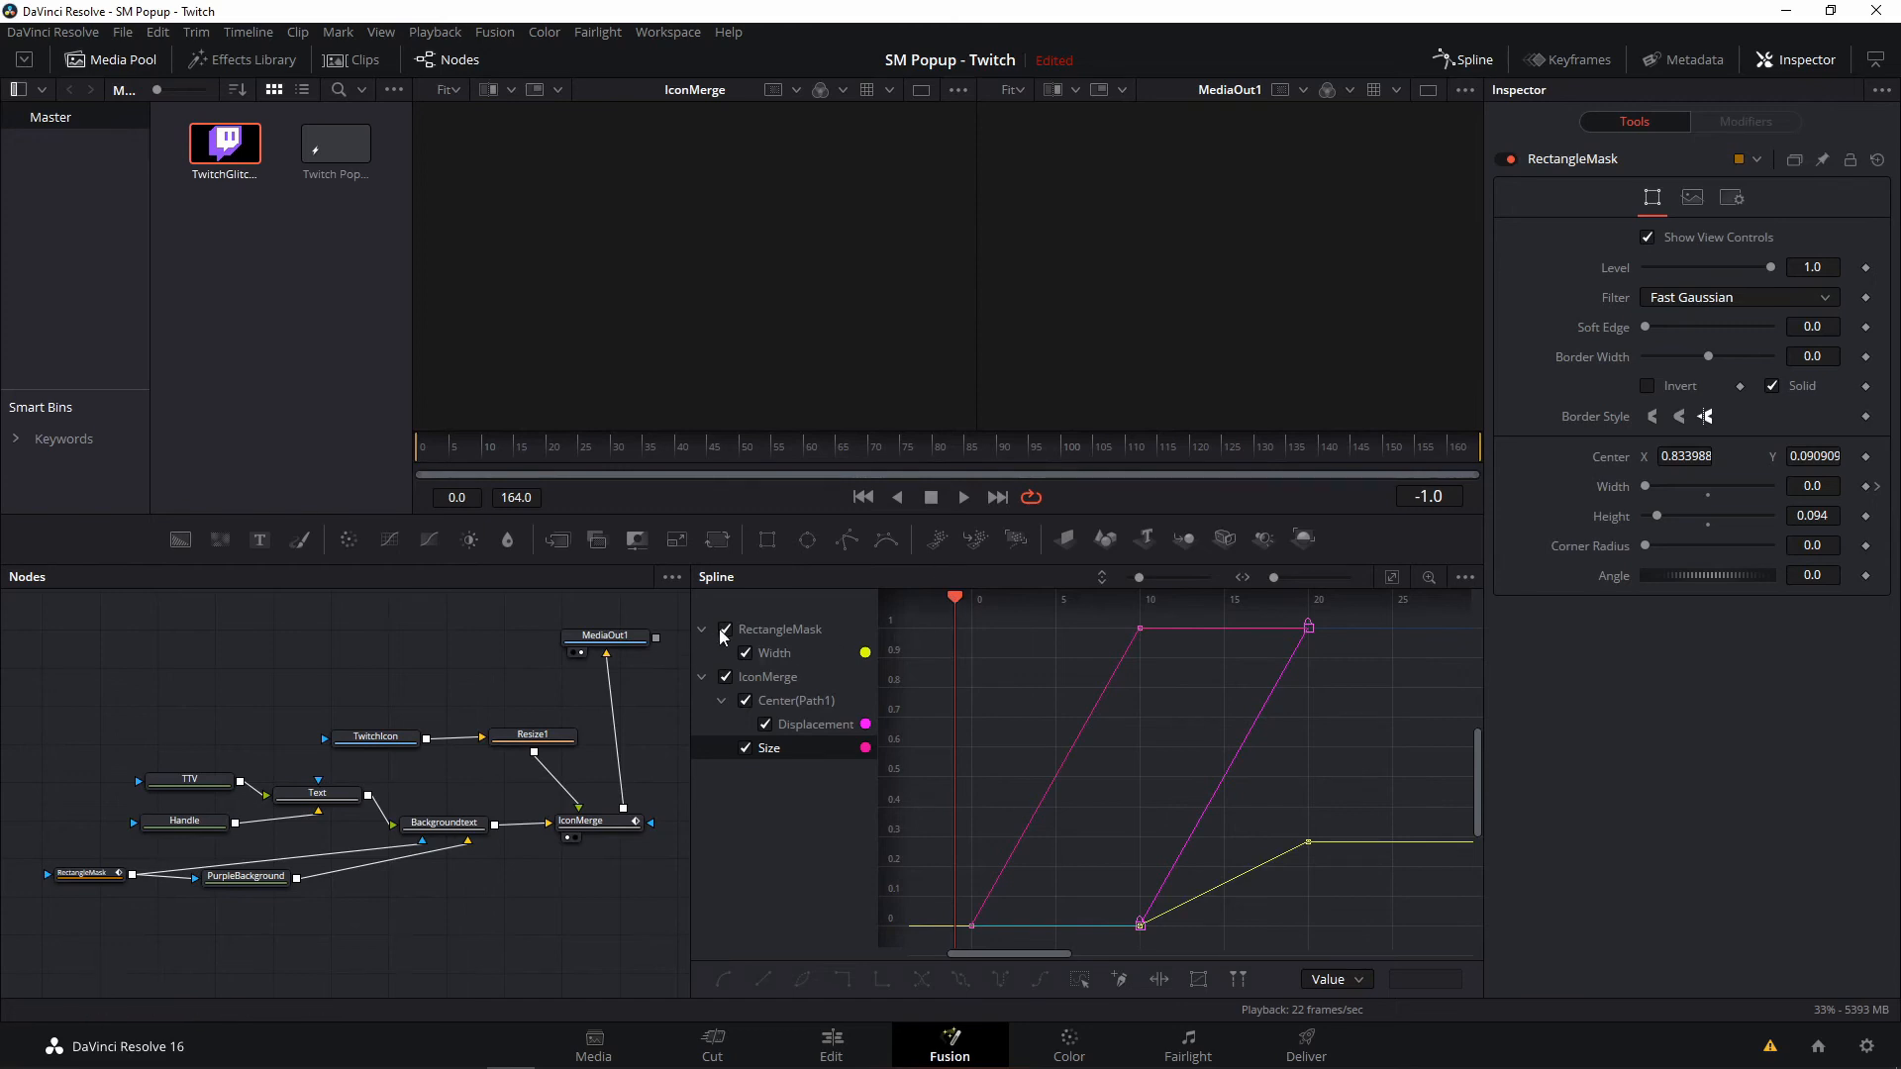
- Display only IconMerge's Size curve in the Spline editor, hiding RectangleMask's Width and the Displacement curve
left_click(726, 679)
left_click(727, 679)
left_click(727, 630)
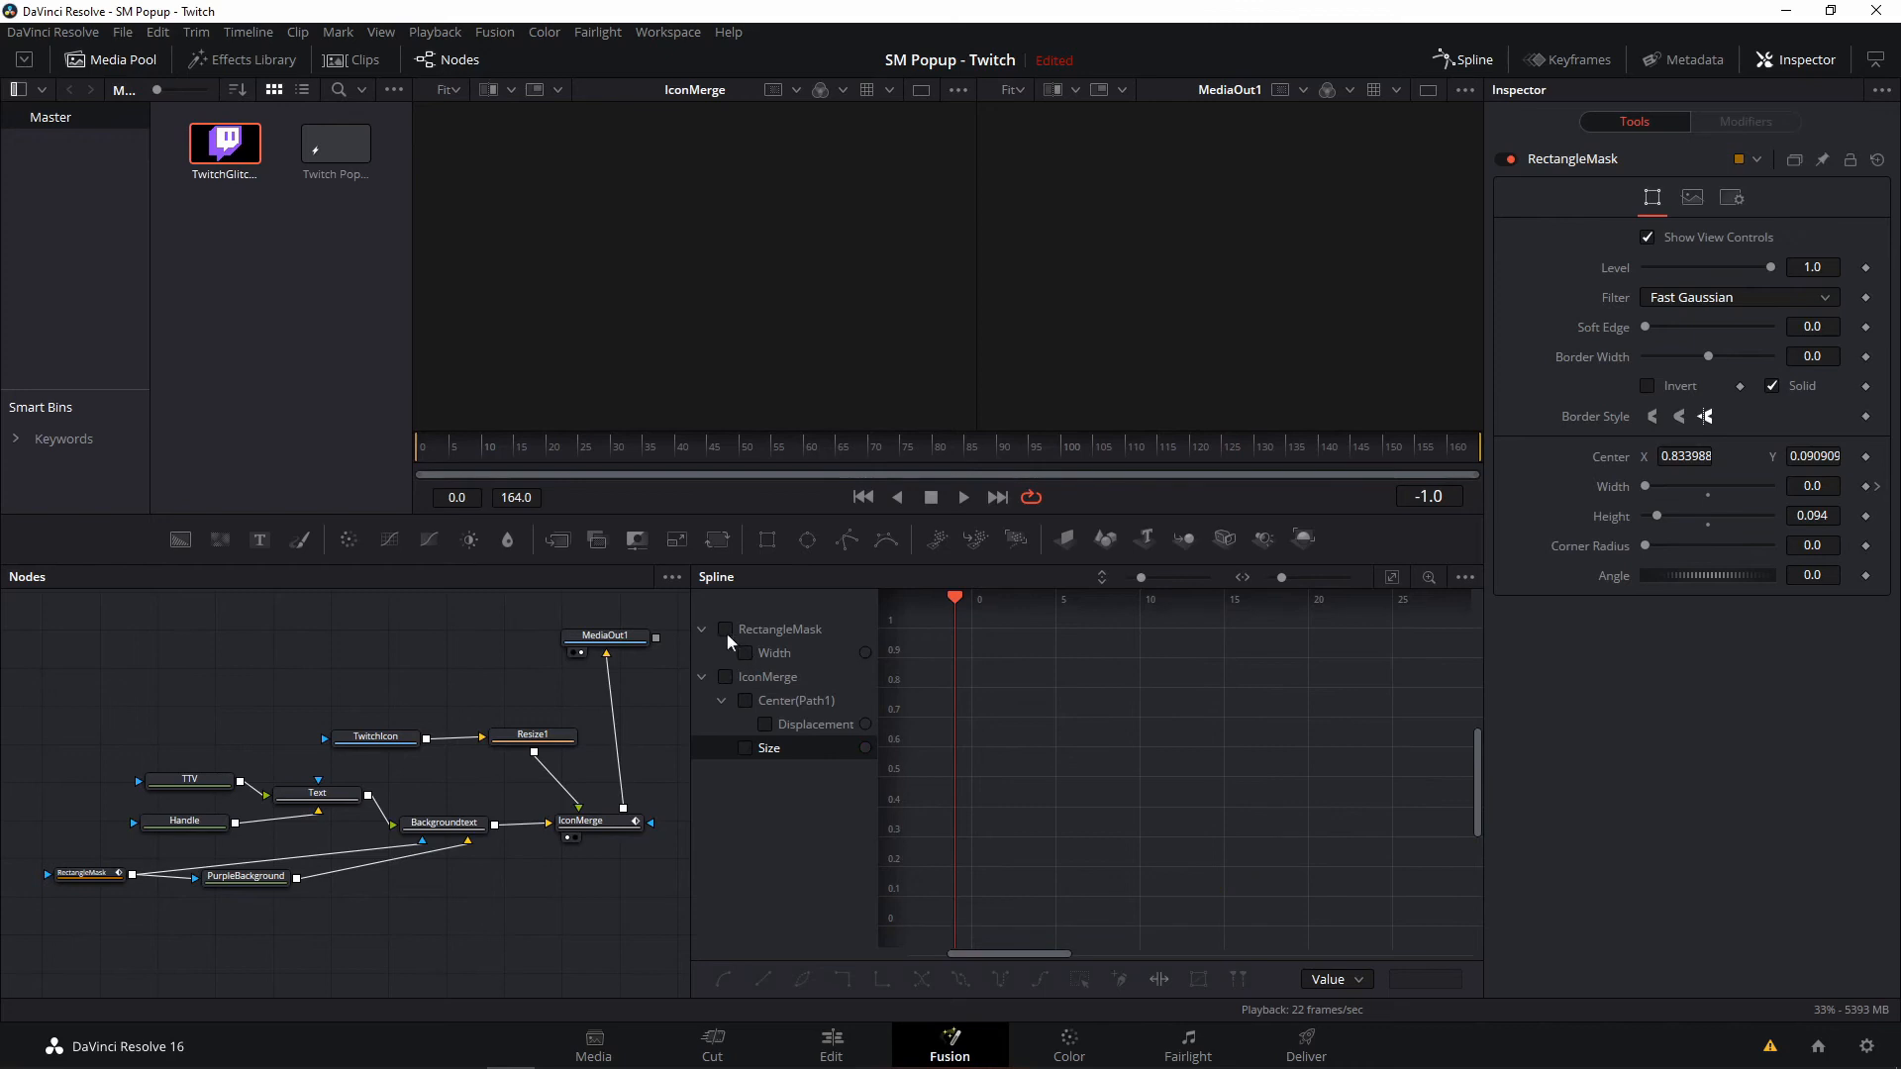
left_click(727, 677)
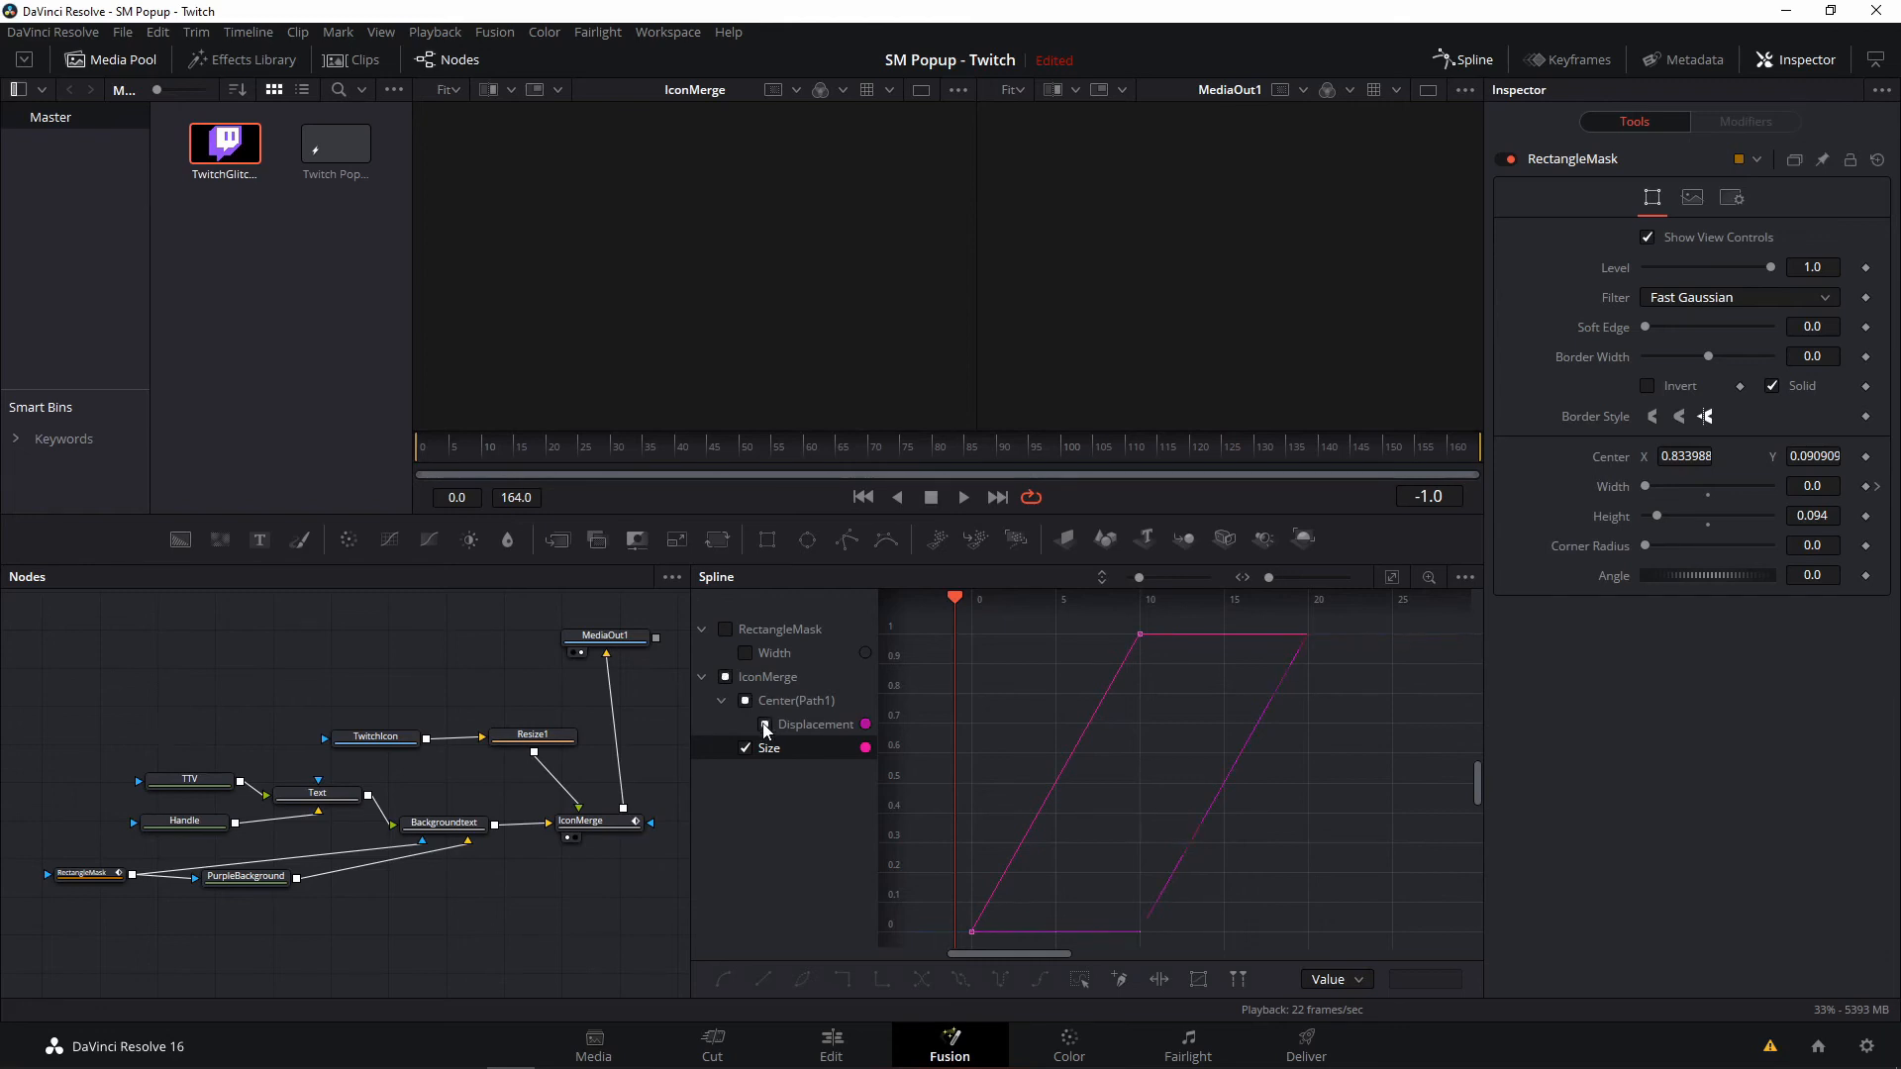
left_click(765, 726)
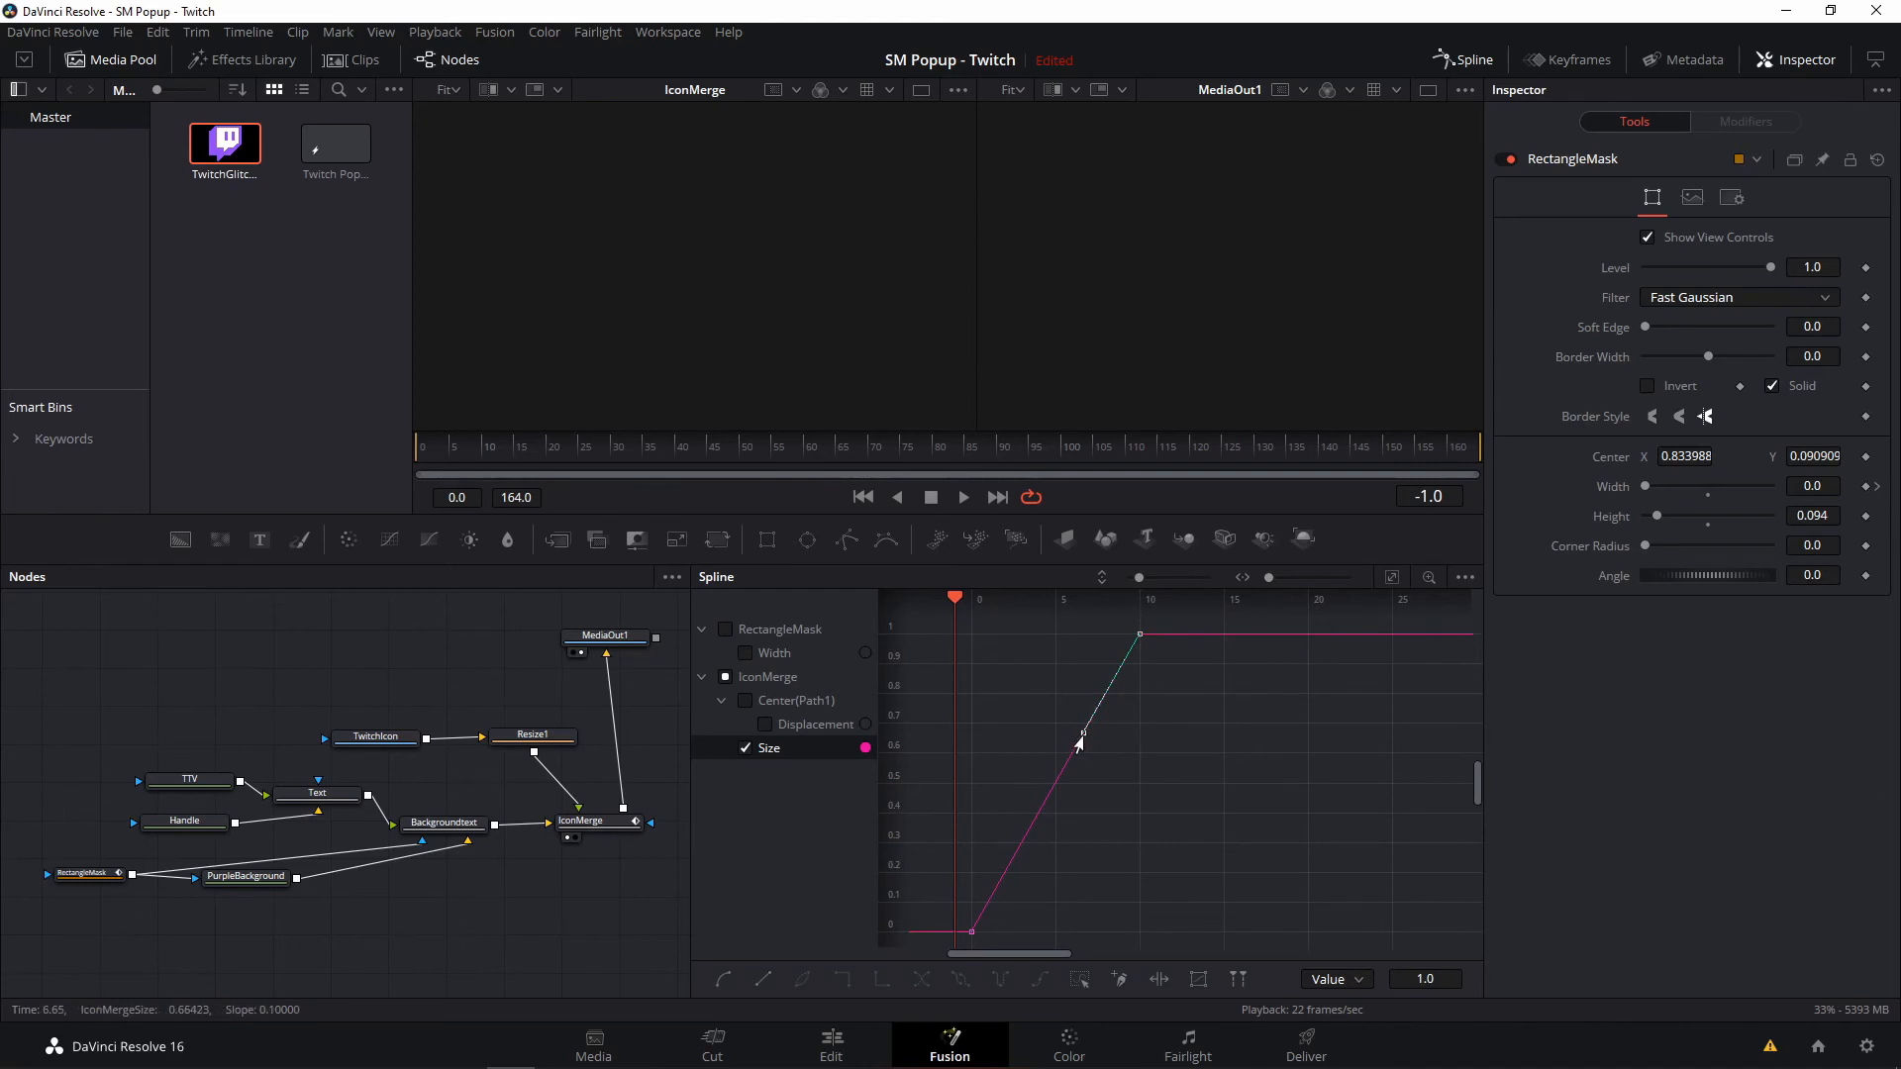
- Ease IconMerge's Size curve into an S shape by pulling the handles at frames 0 and 10 nearly horizontal
left_click_drag(1079, 742, 1140, 776)
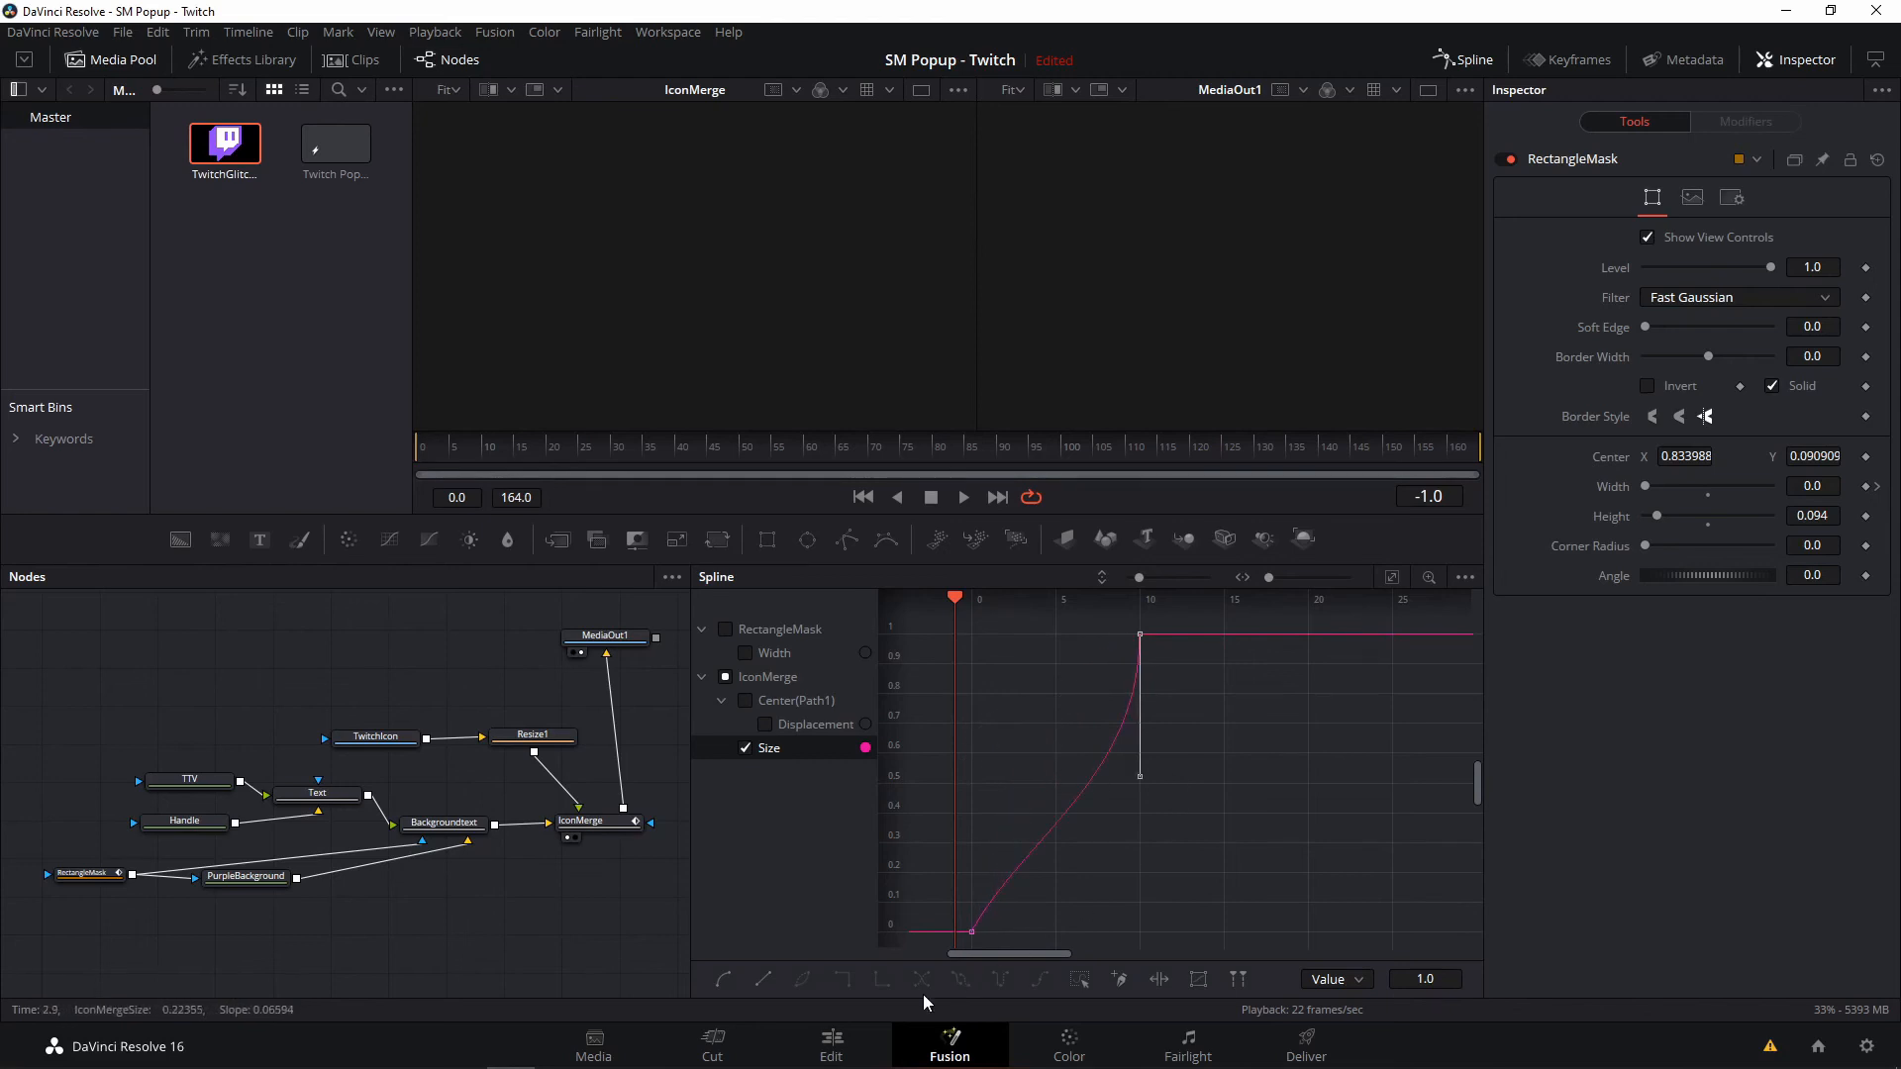
left_click(971, 931)
left_click_drag(1026, 839, 1141, 937)
left_click(1139, 634)
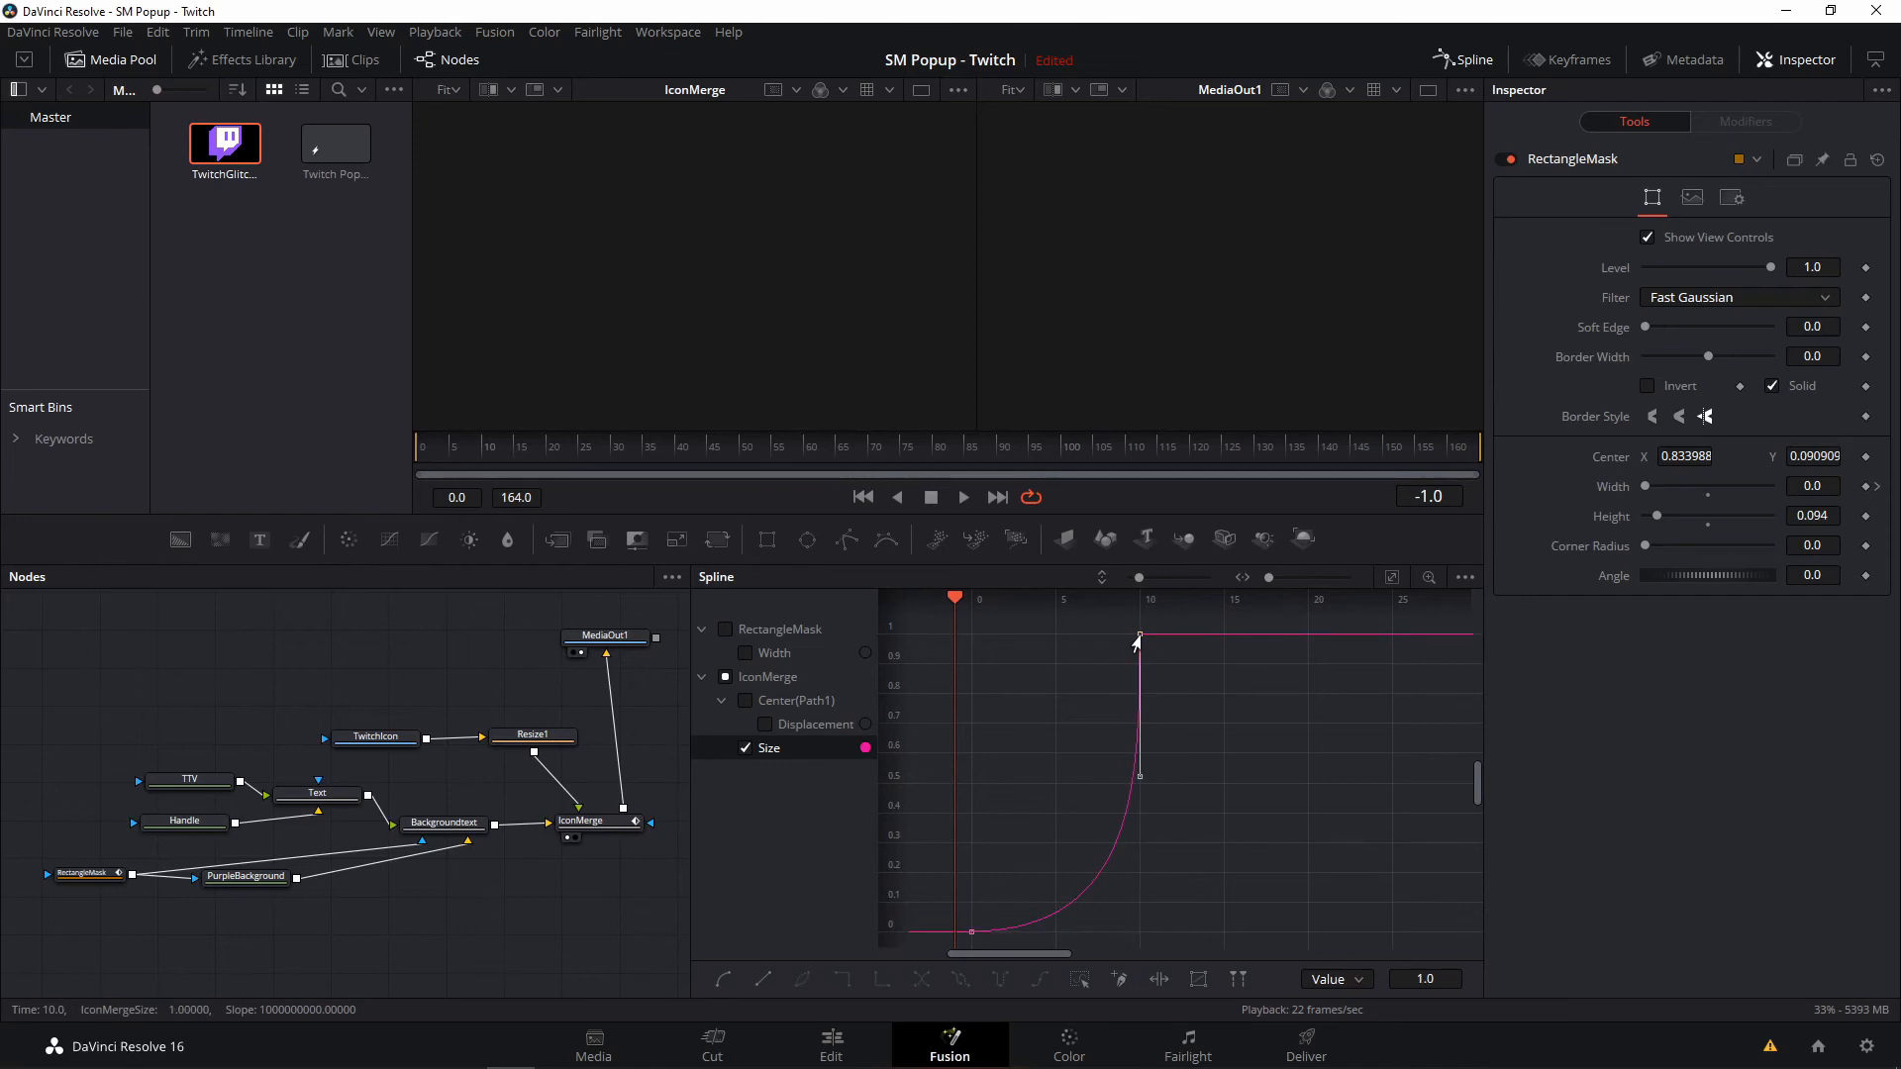
left_click_drag(1139, 776, 990, 637)
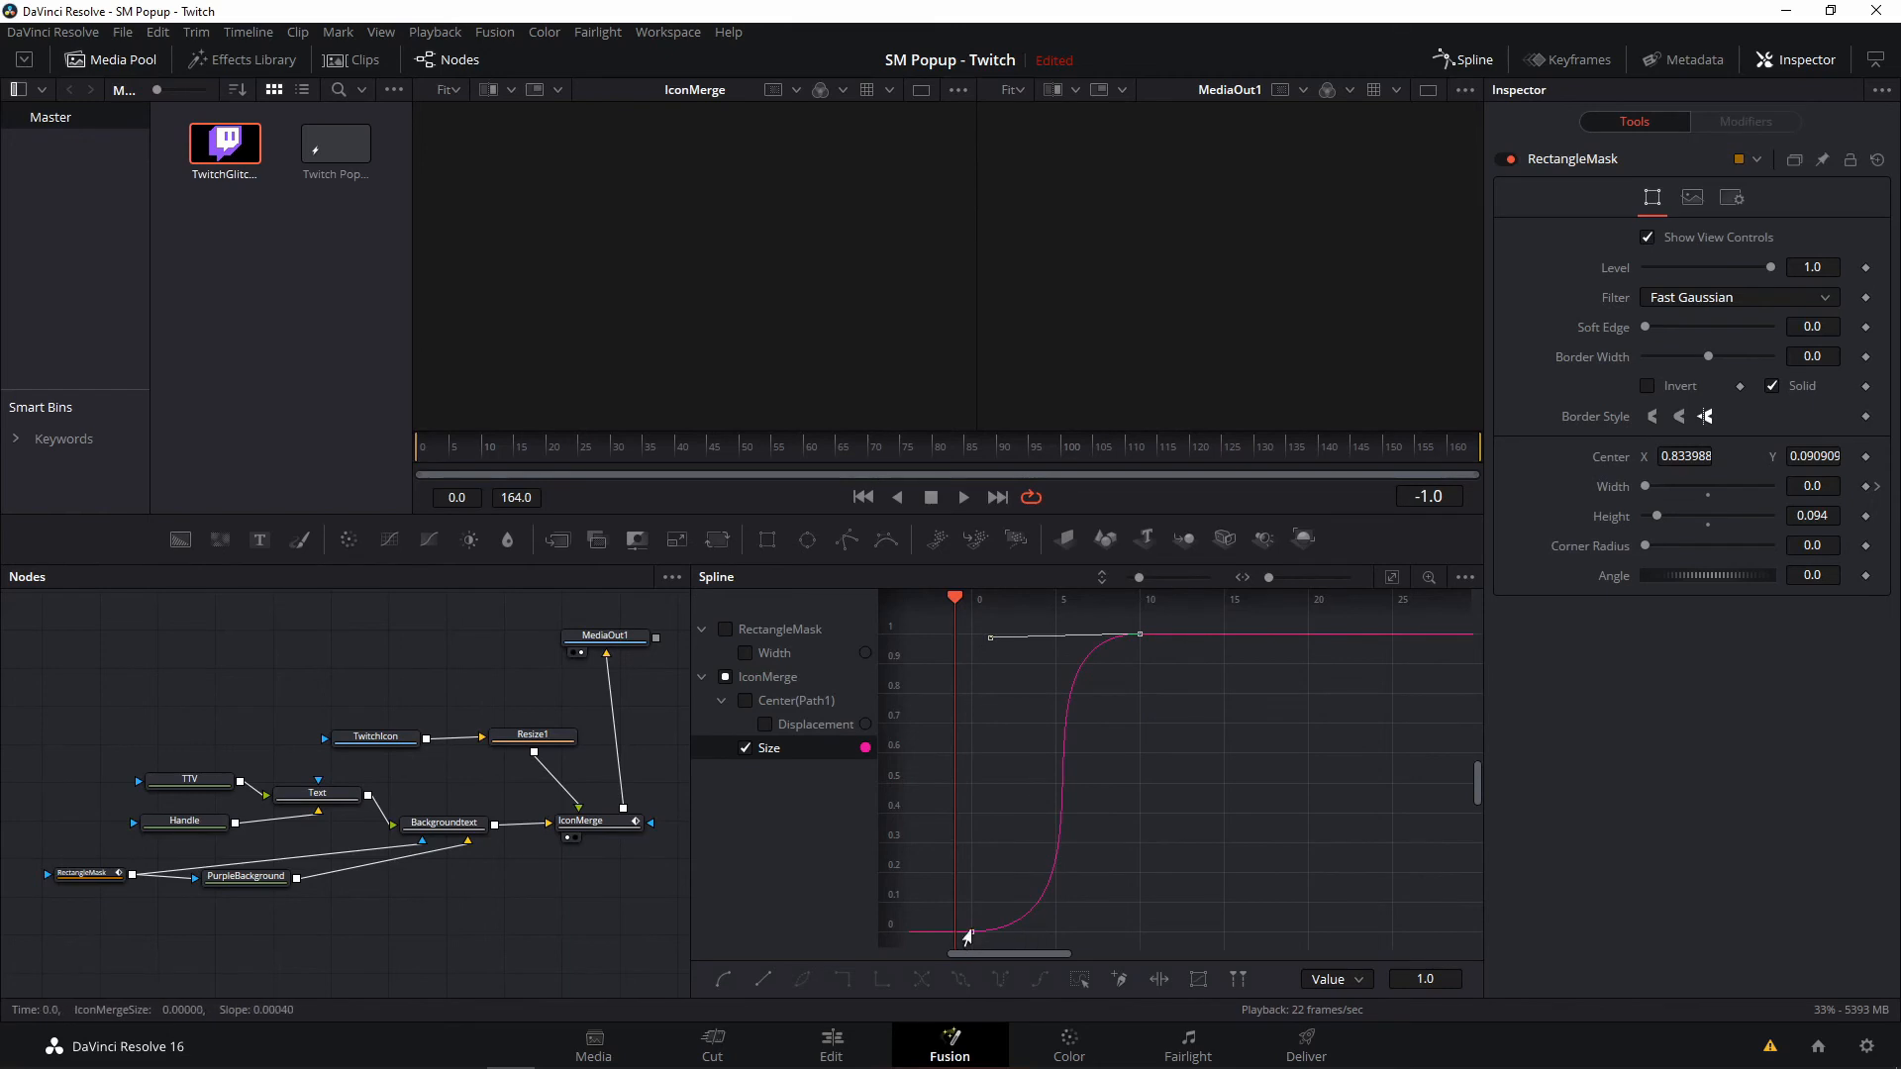
left_click(971, 931)
left_click_drag(1137, 931, 1116, 929)
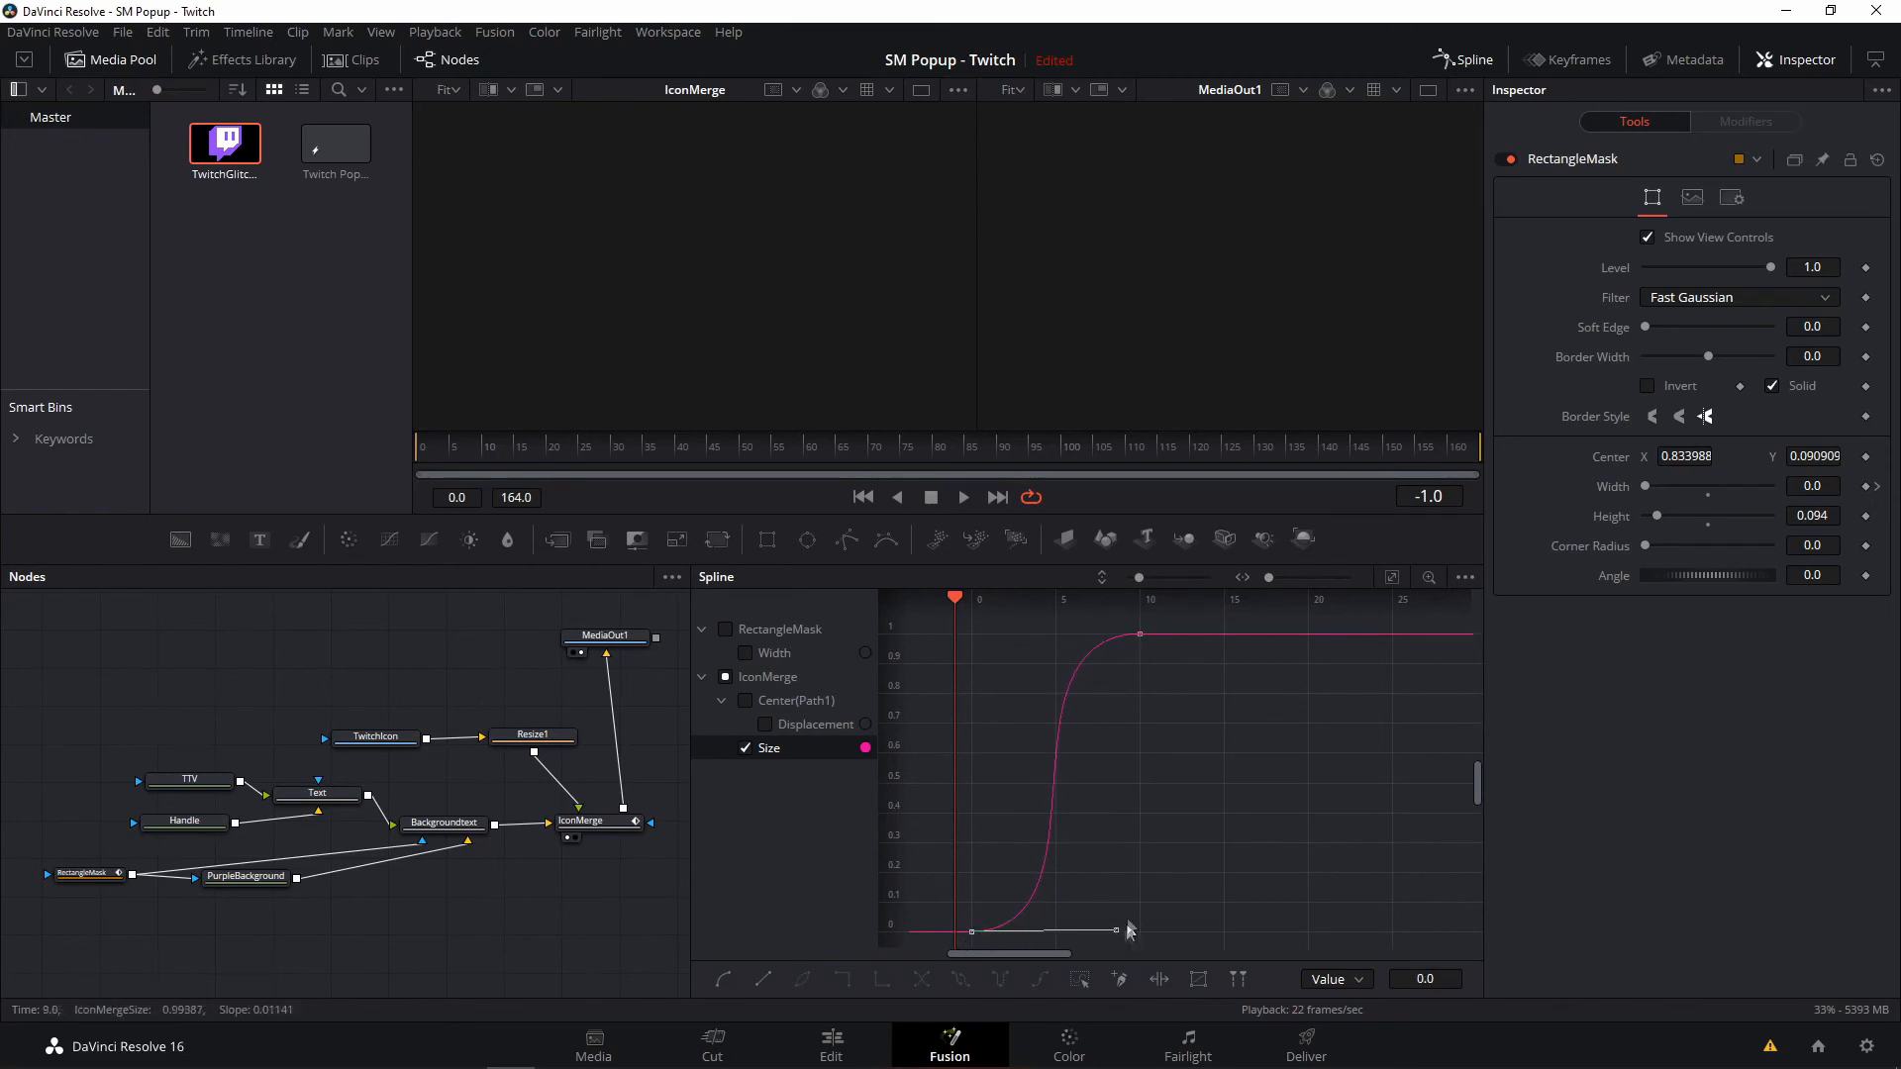
left_click(1138, 634)
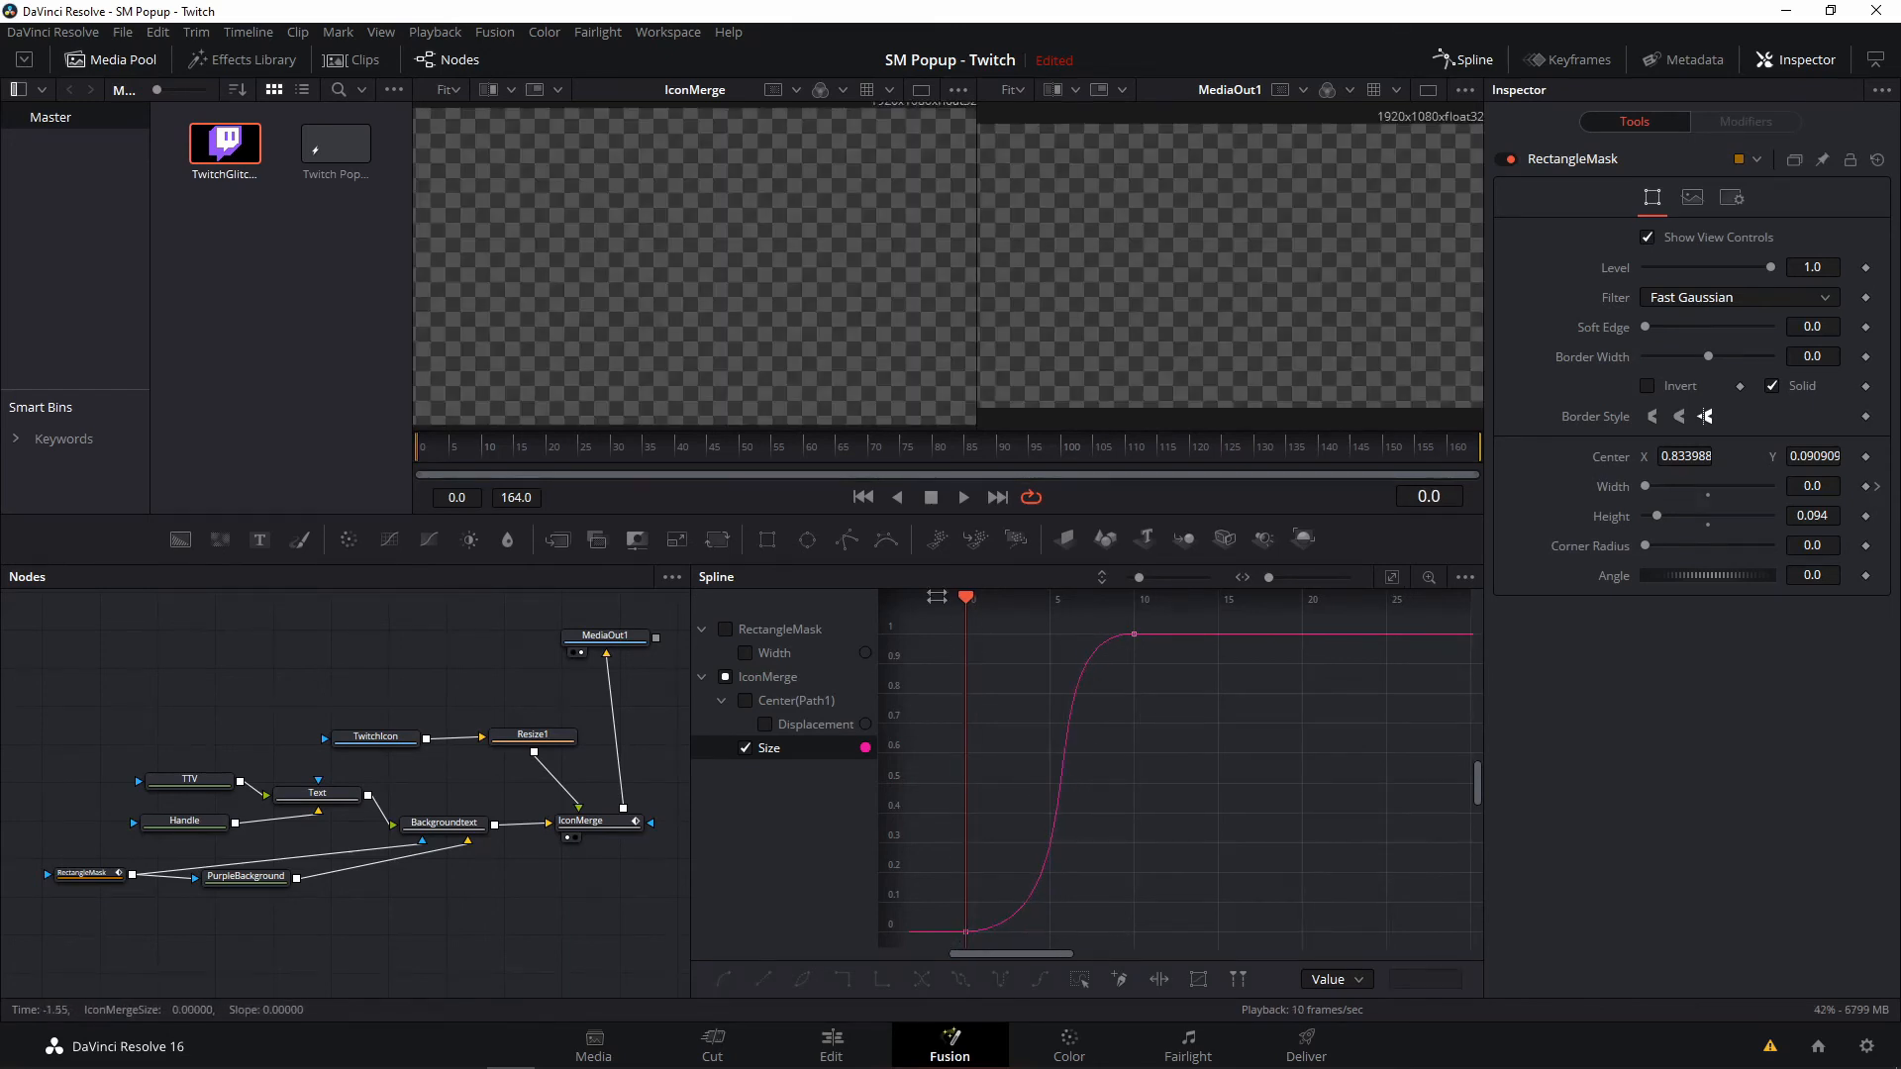
- Play the popup to review the eased logo growth, and return the playhead to frame 0
mouse_move(964, 598)
left_mouse_down()
mouse_move(943, 605)
mouse_move(1102, 607)
mouse_move(970, 619)
left_mouse_up()
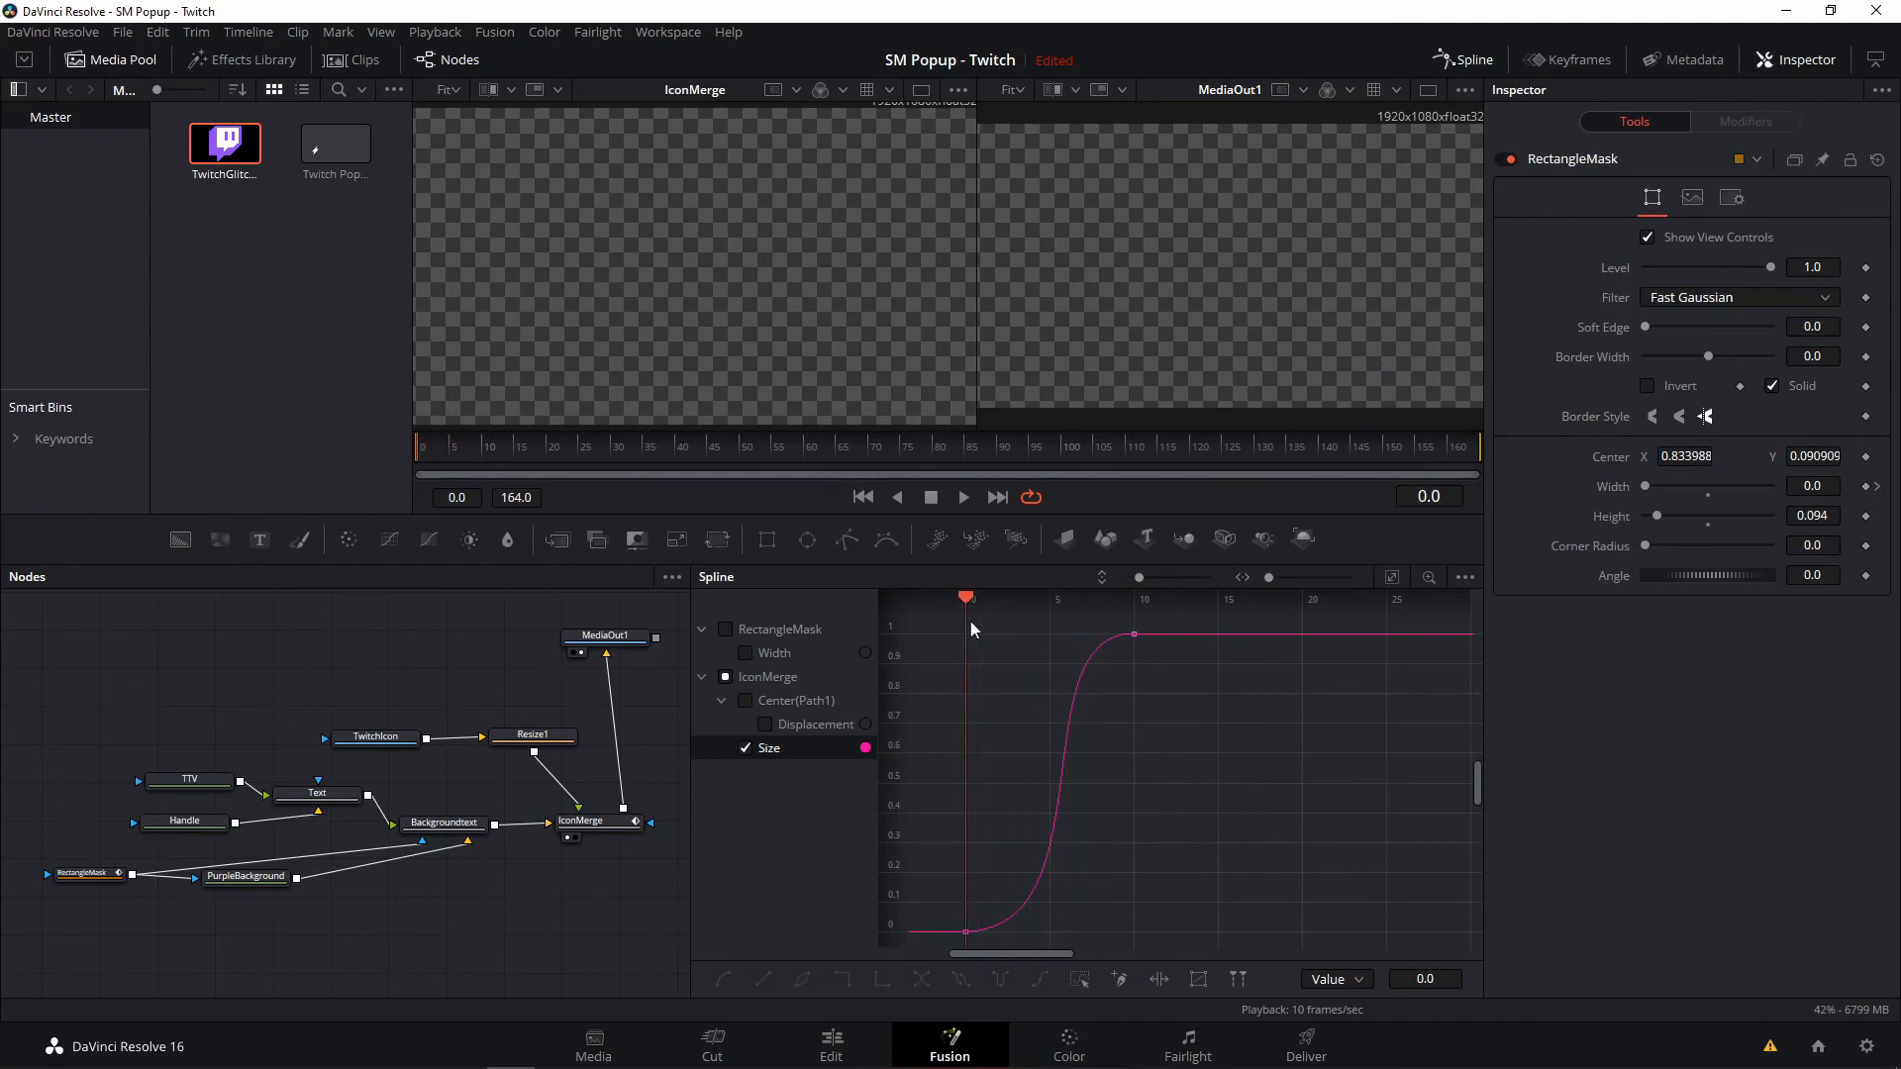
left_click(963, 497)
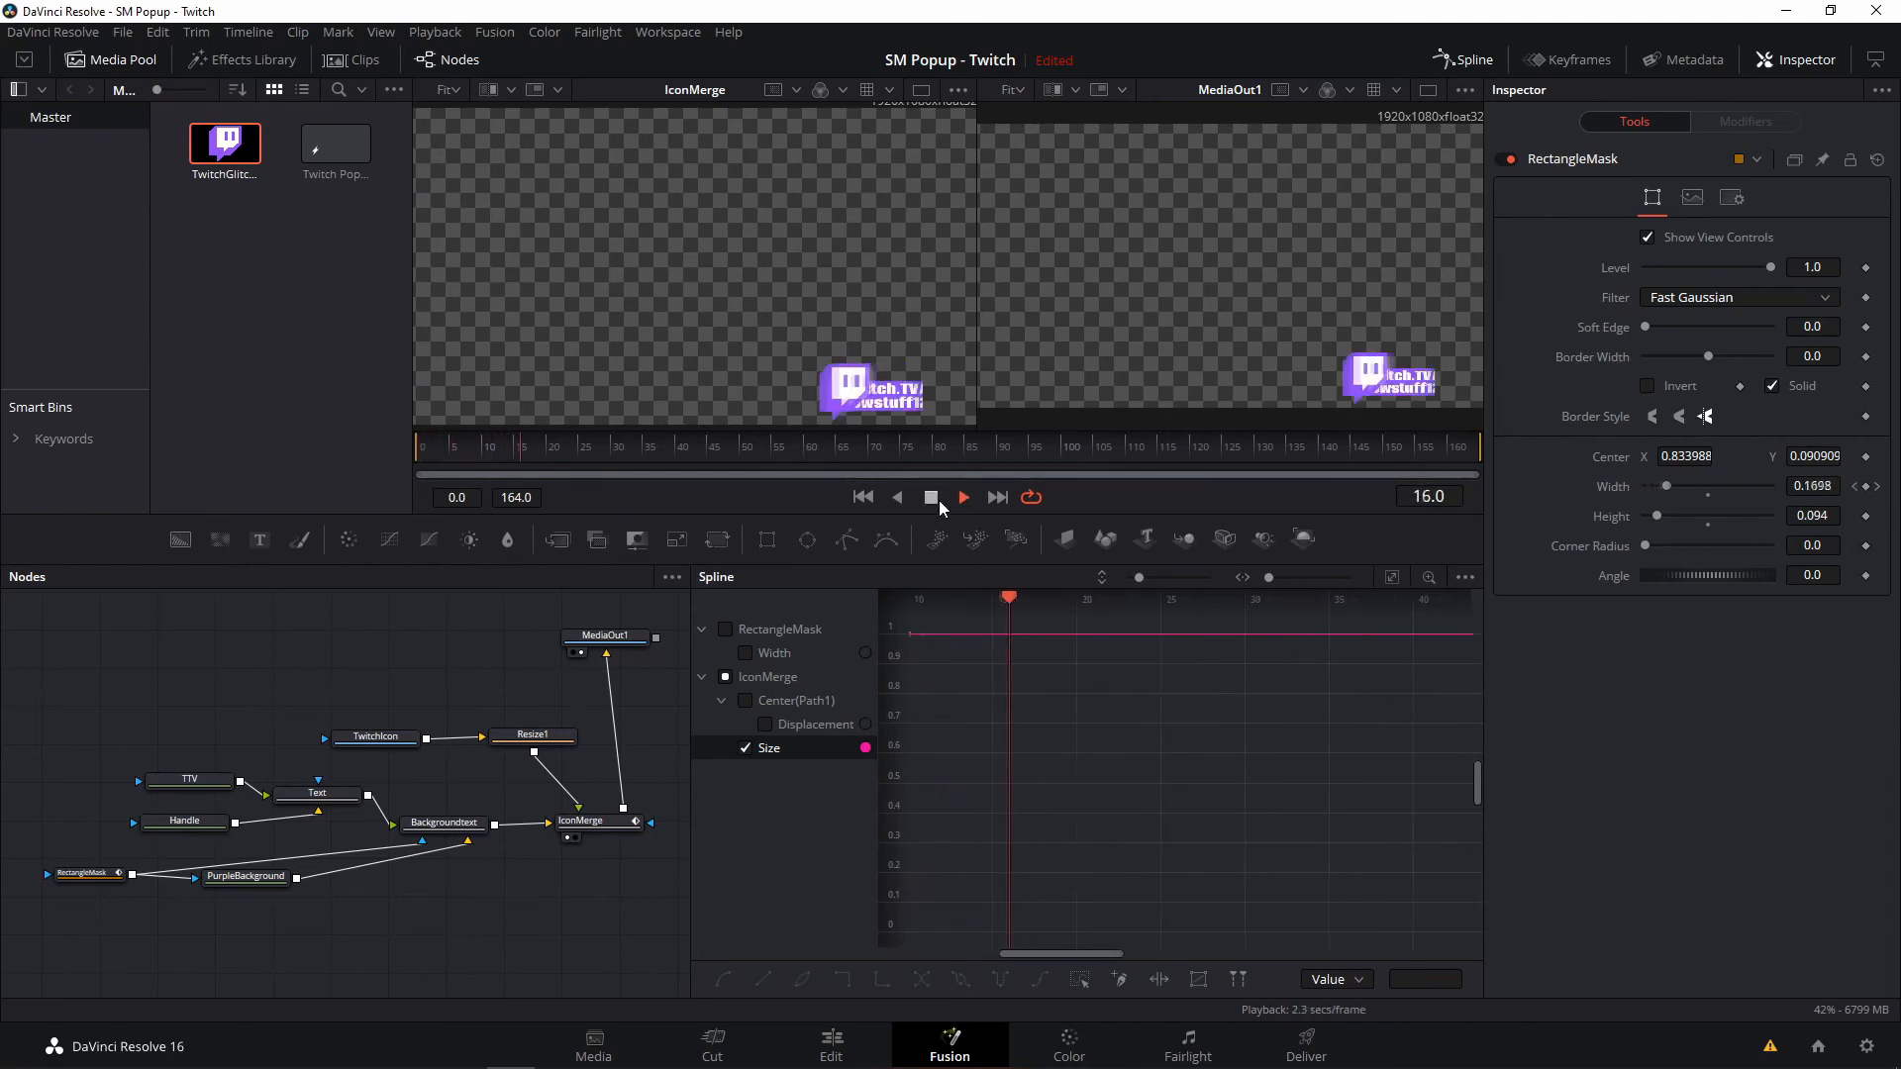
left_click(938, 500)
left_click(877, 620)
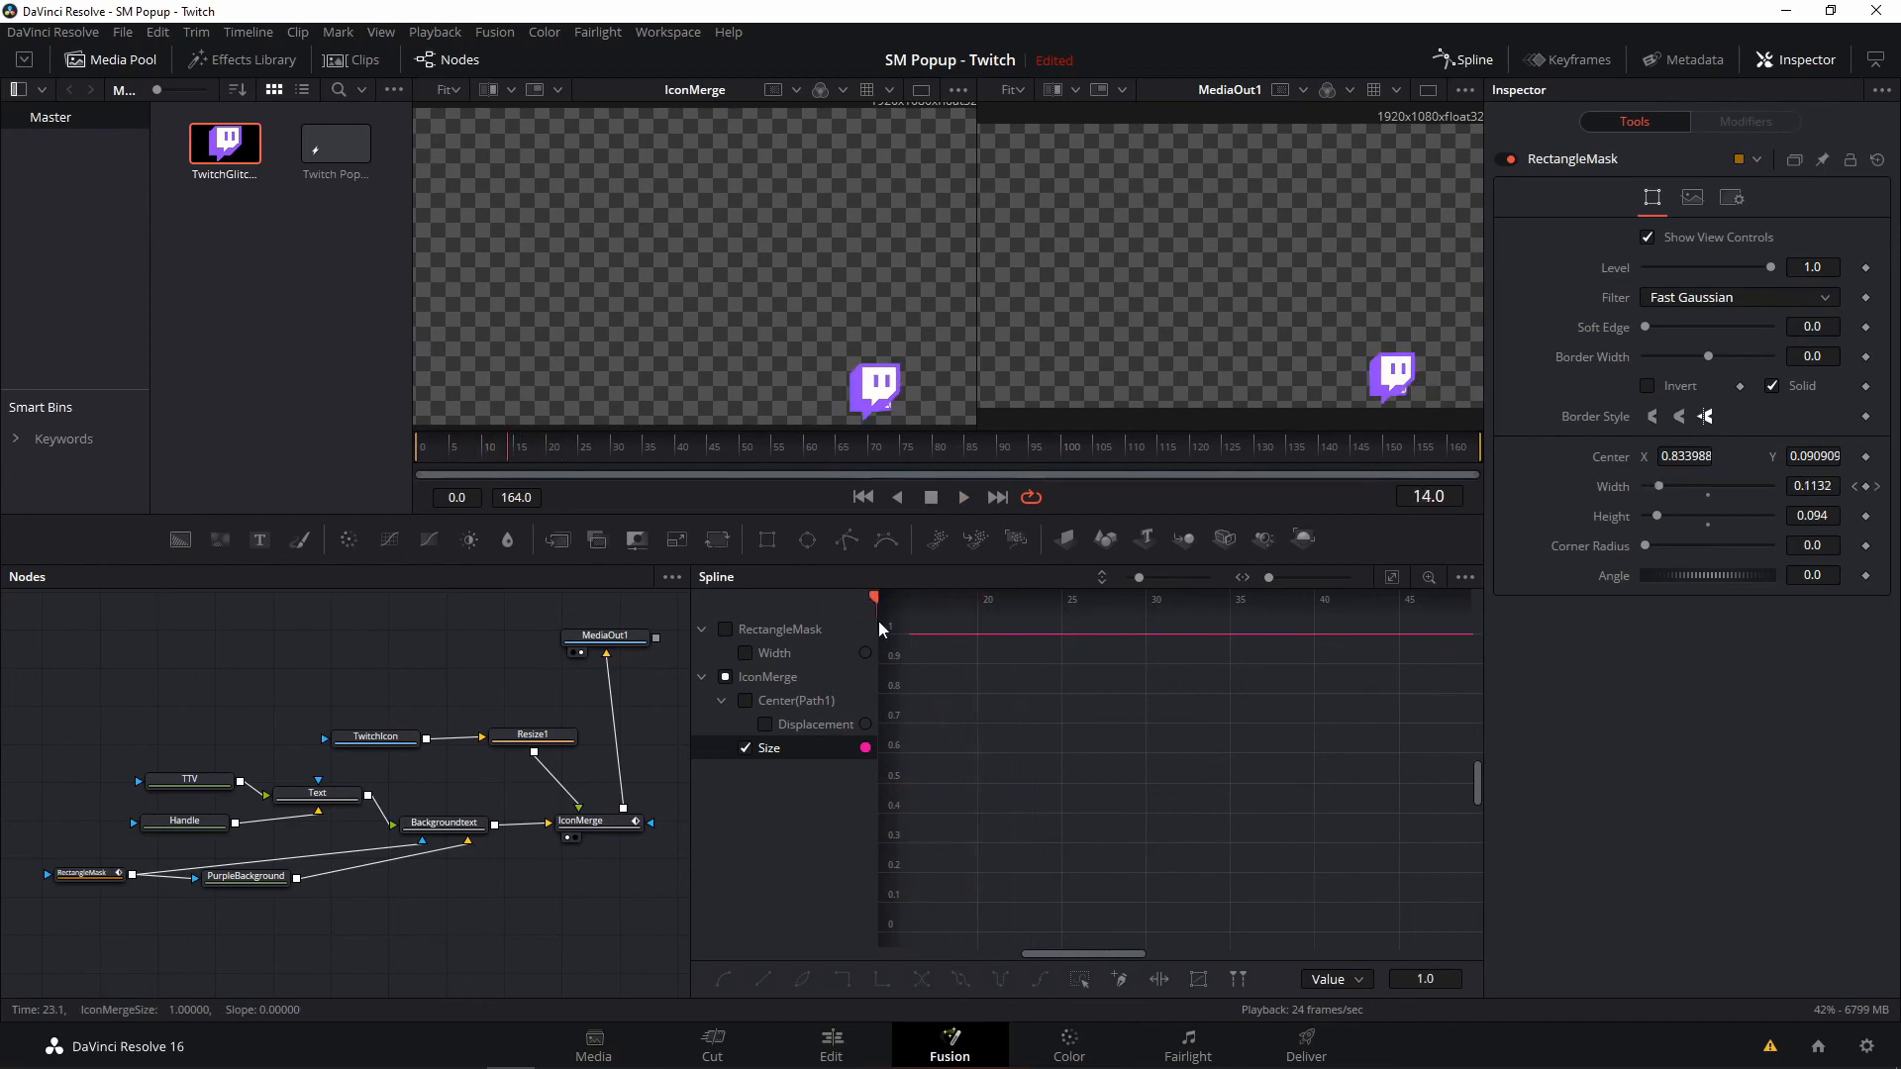
left_click_drag(1065, 954, 958, 952)
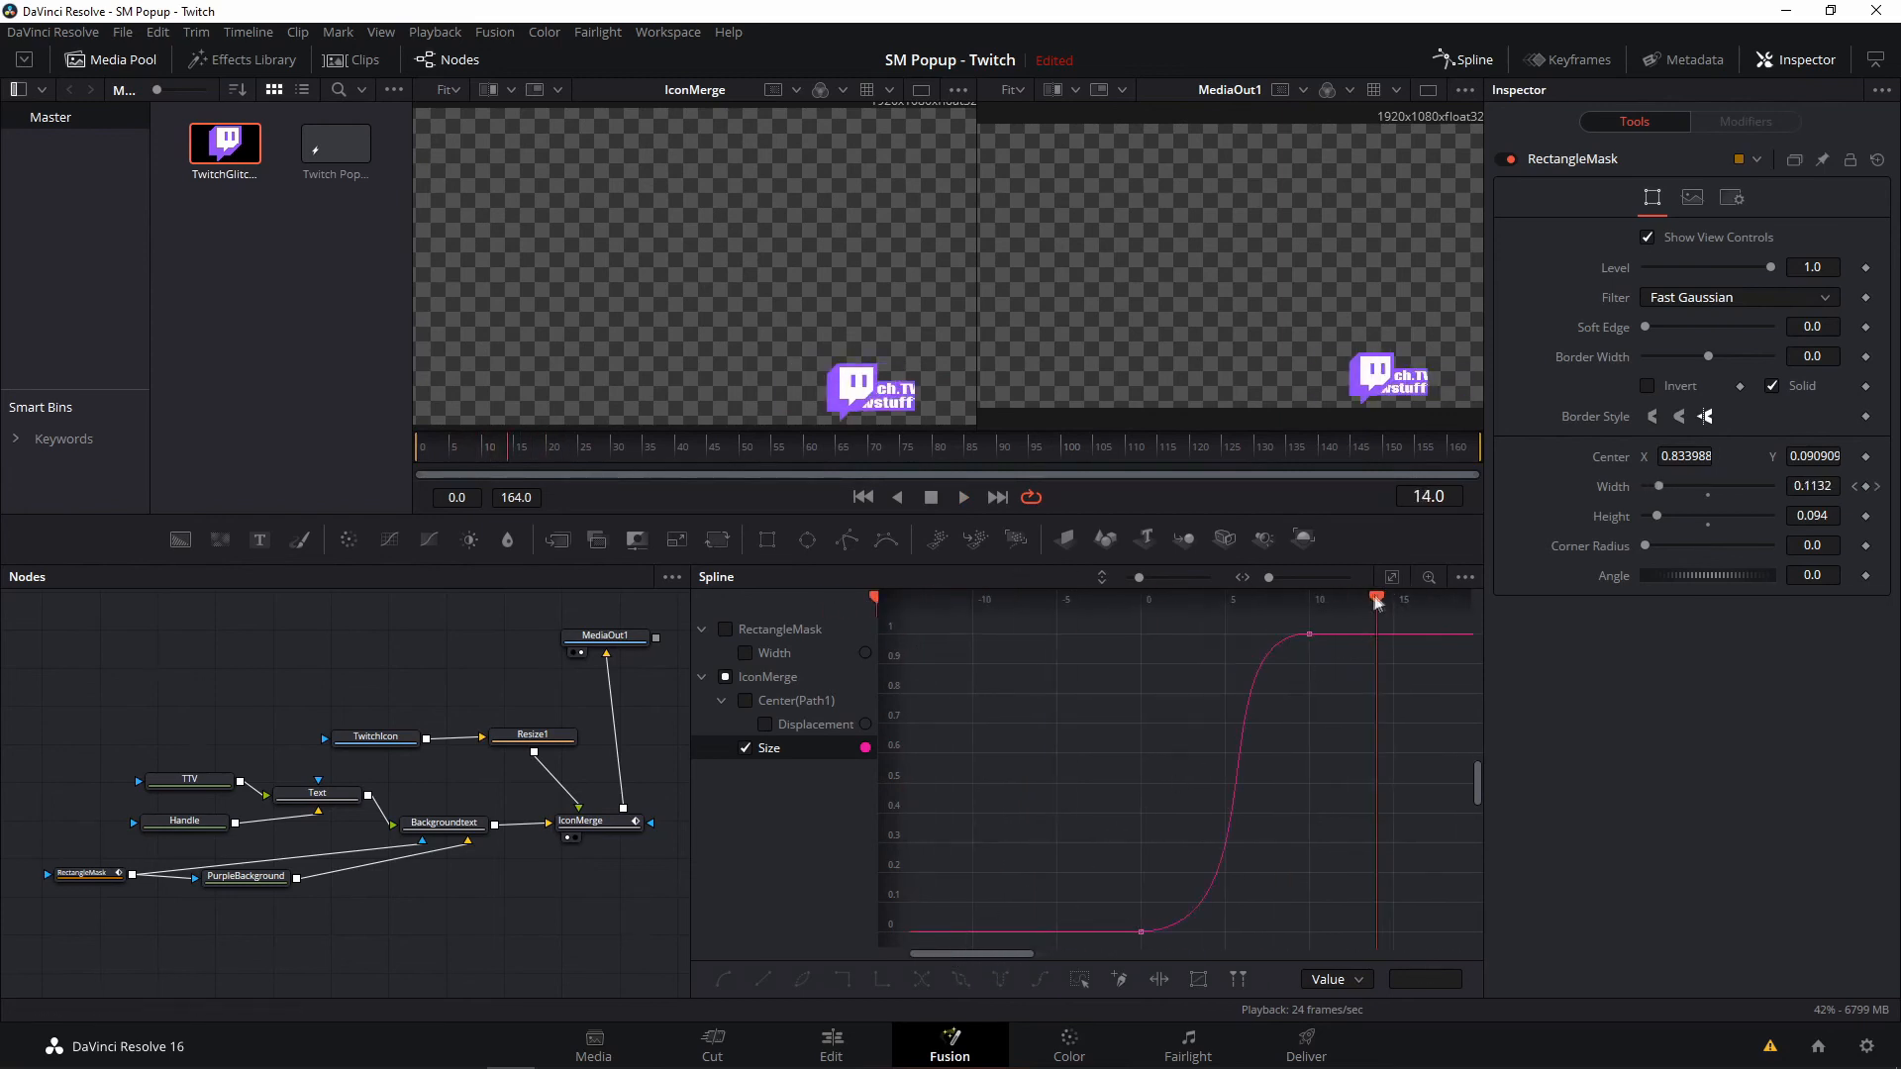
left_click_drag(1372, 600, 1139, 638)
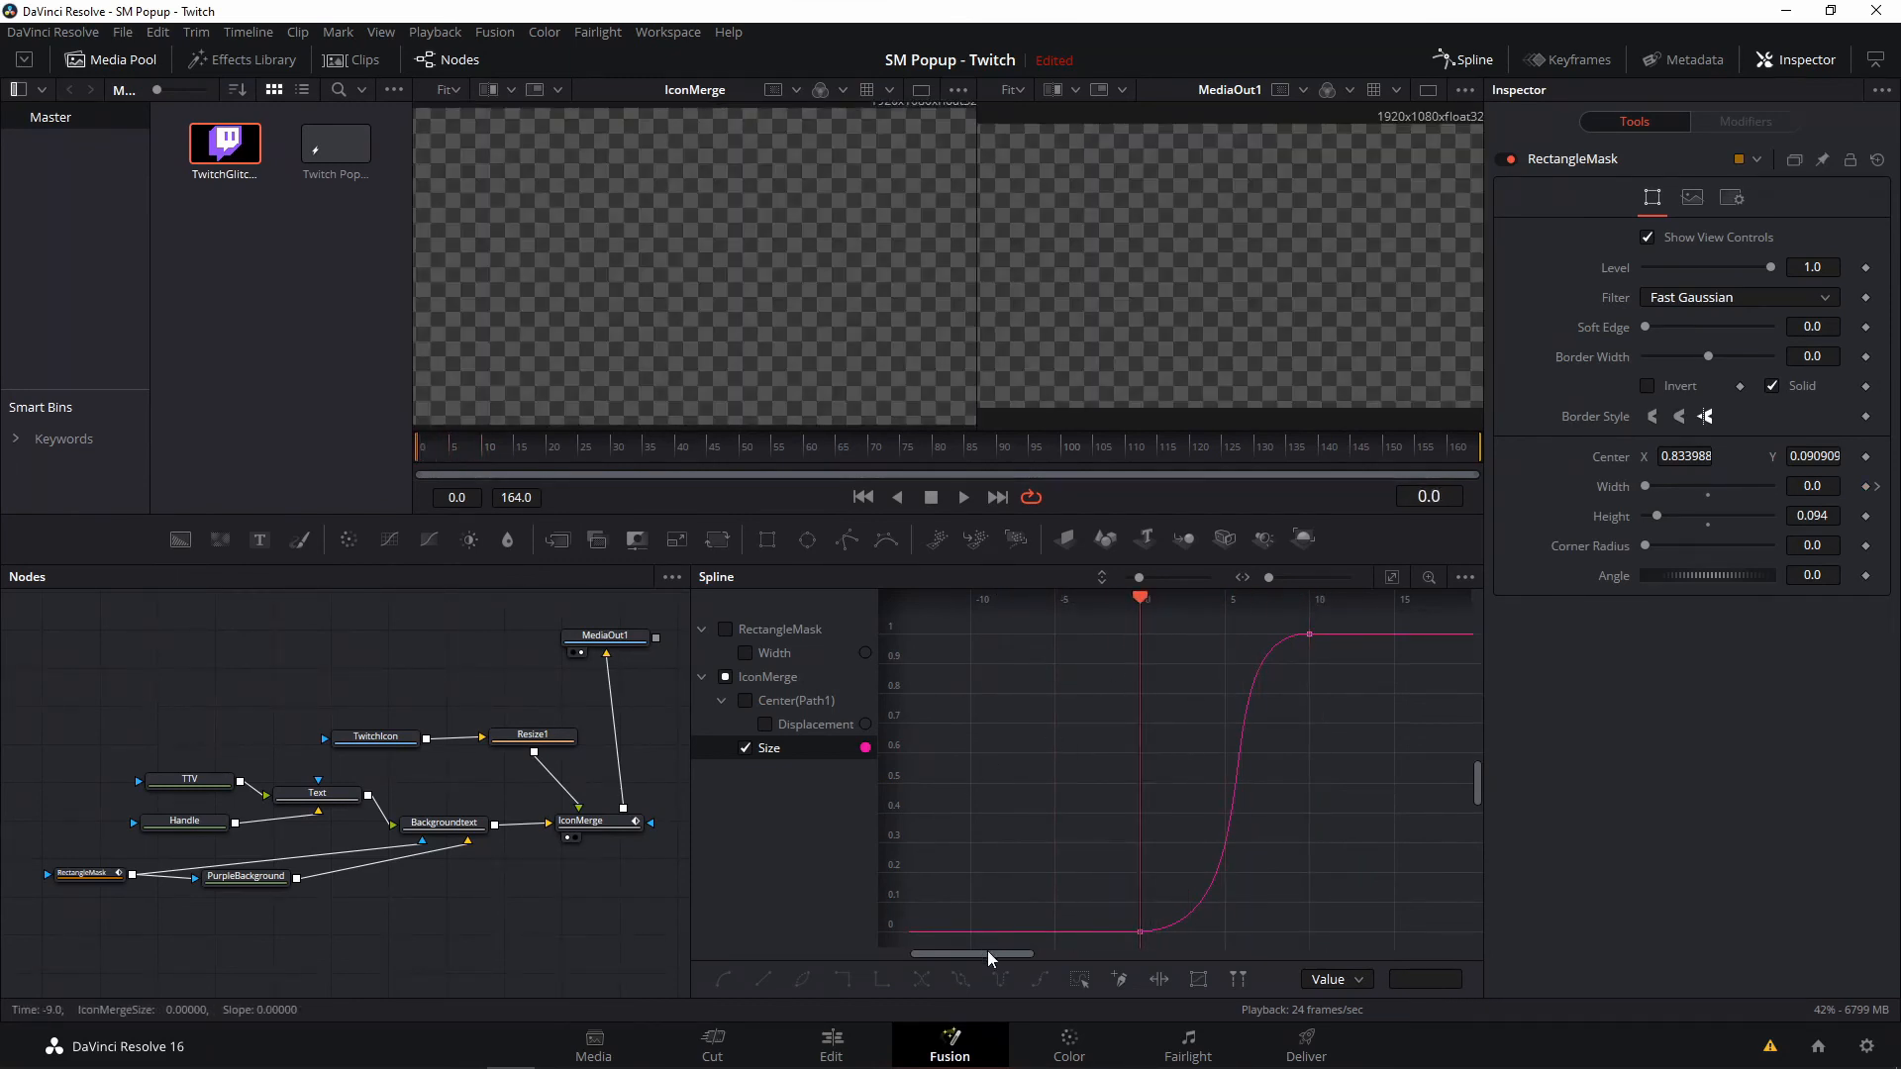
left_click_drag(988, 950, 1012, 952)
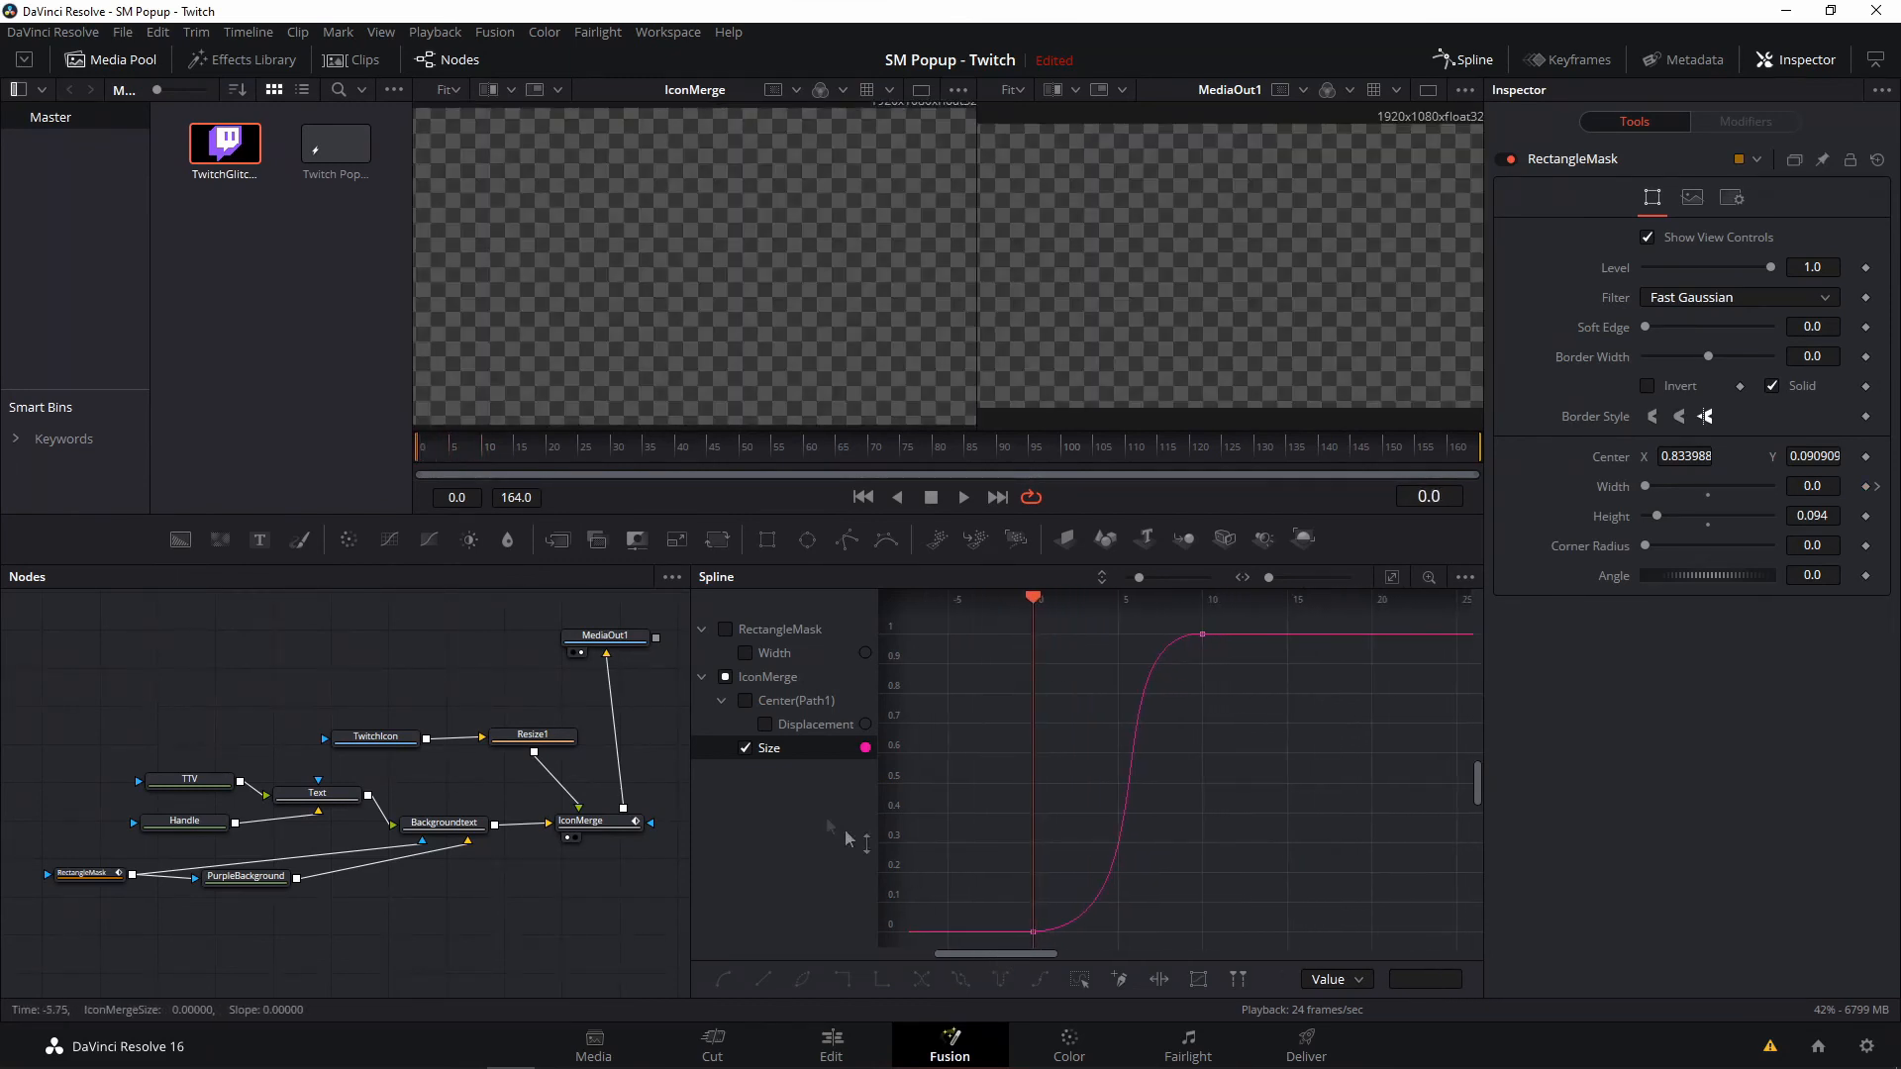
- Make IconMerge's Displacement curve active in the Spline editor, keeping Size only as a dimmed reference curve
left_click(748, 746)
left_click(748, 748)
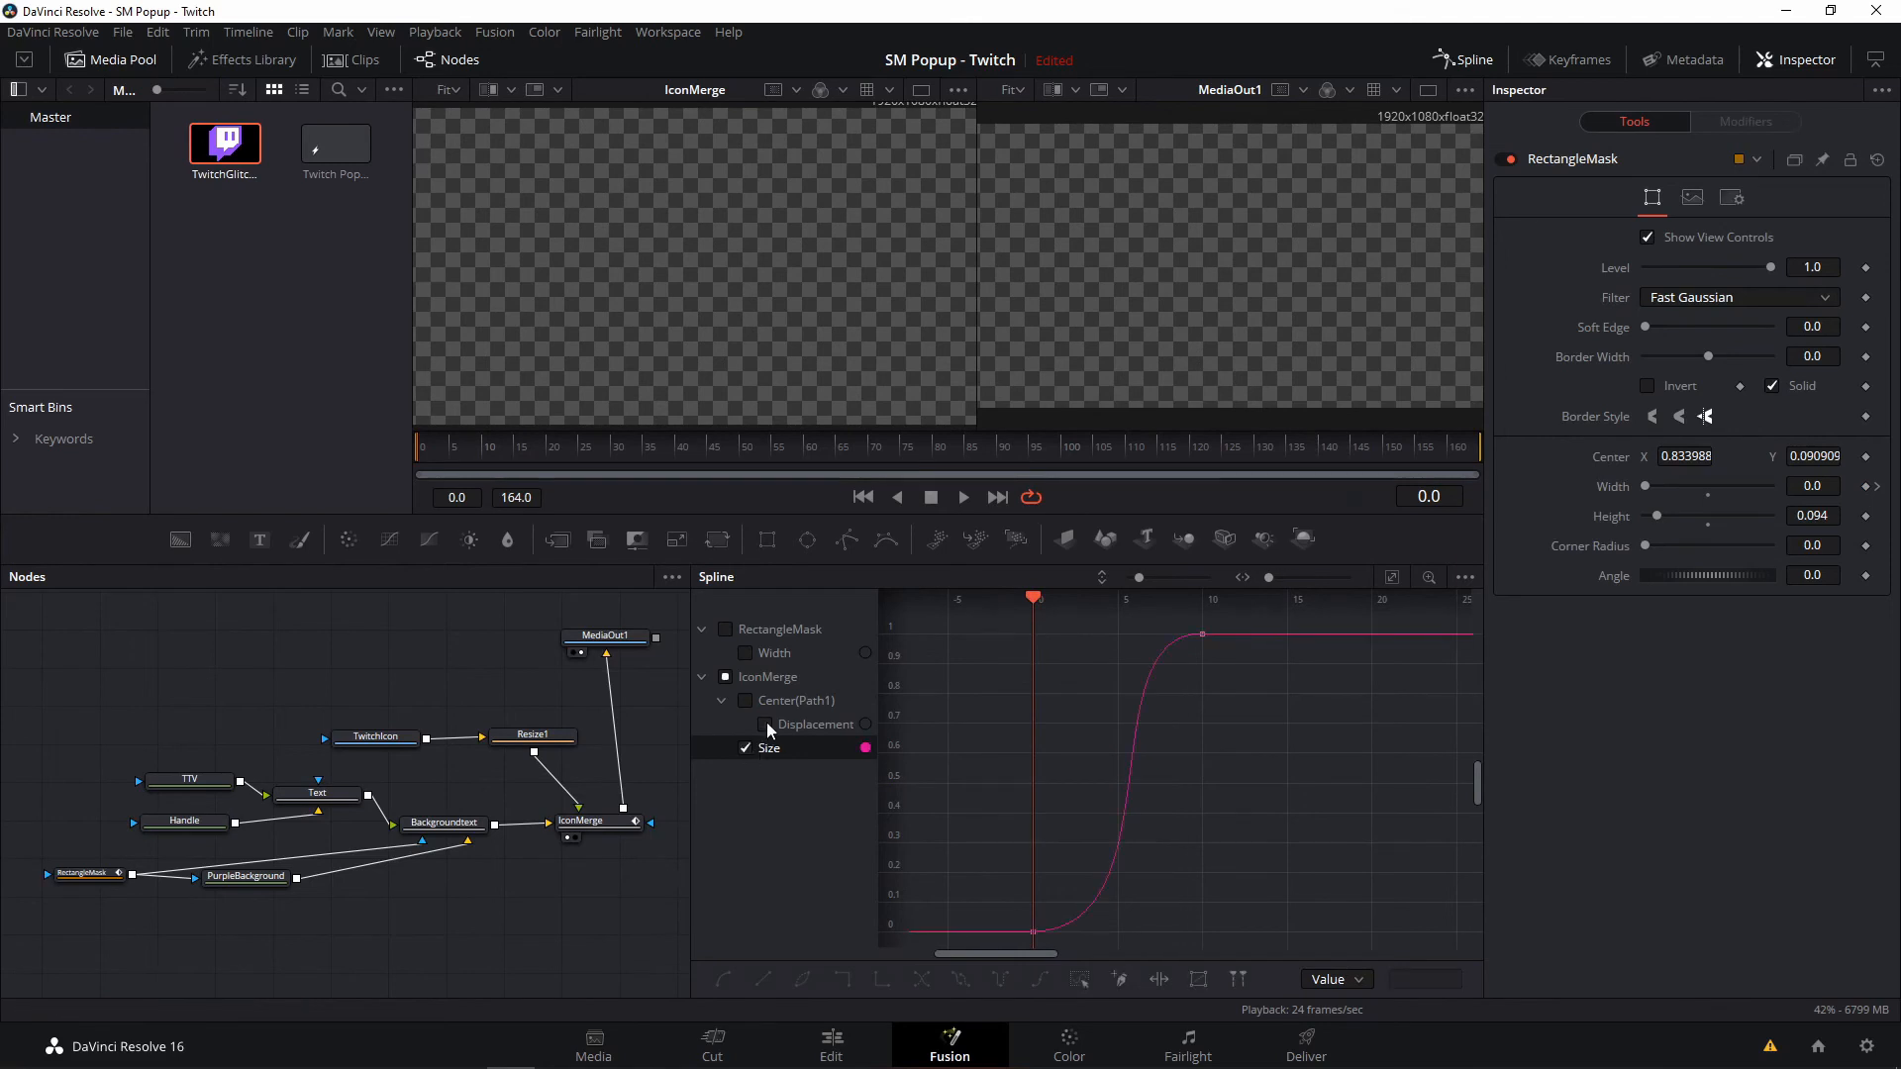
left_click(764, 723)
left_click(747, 748)
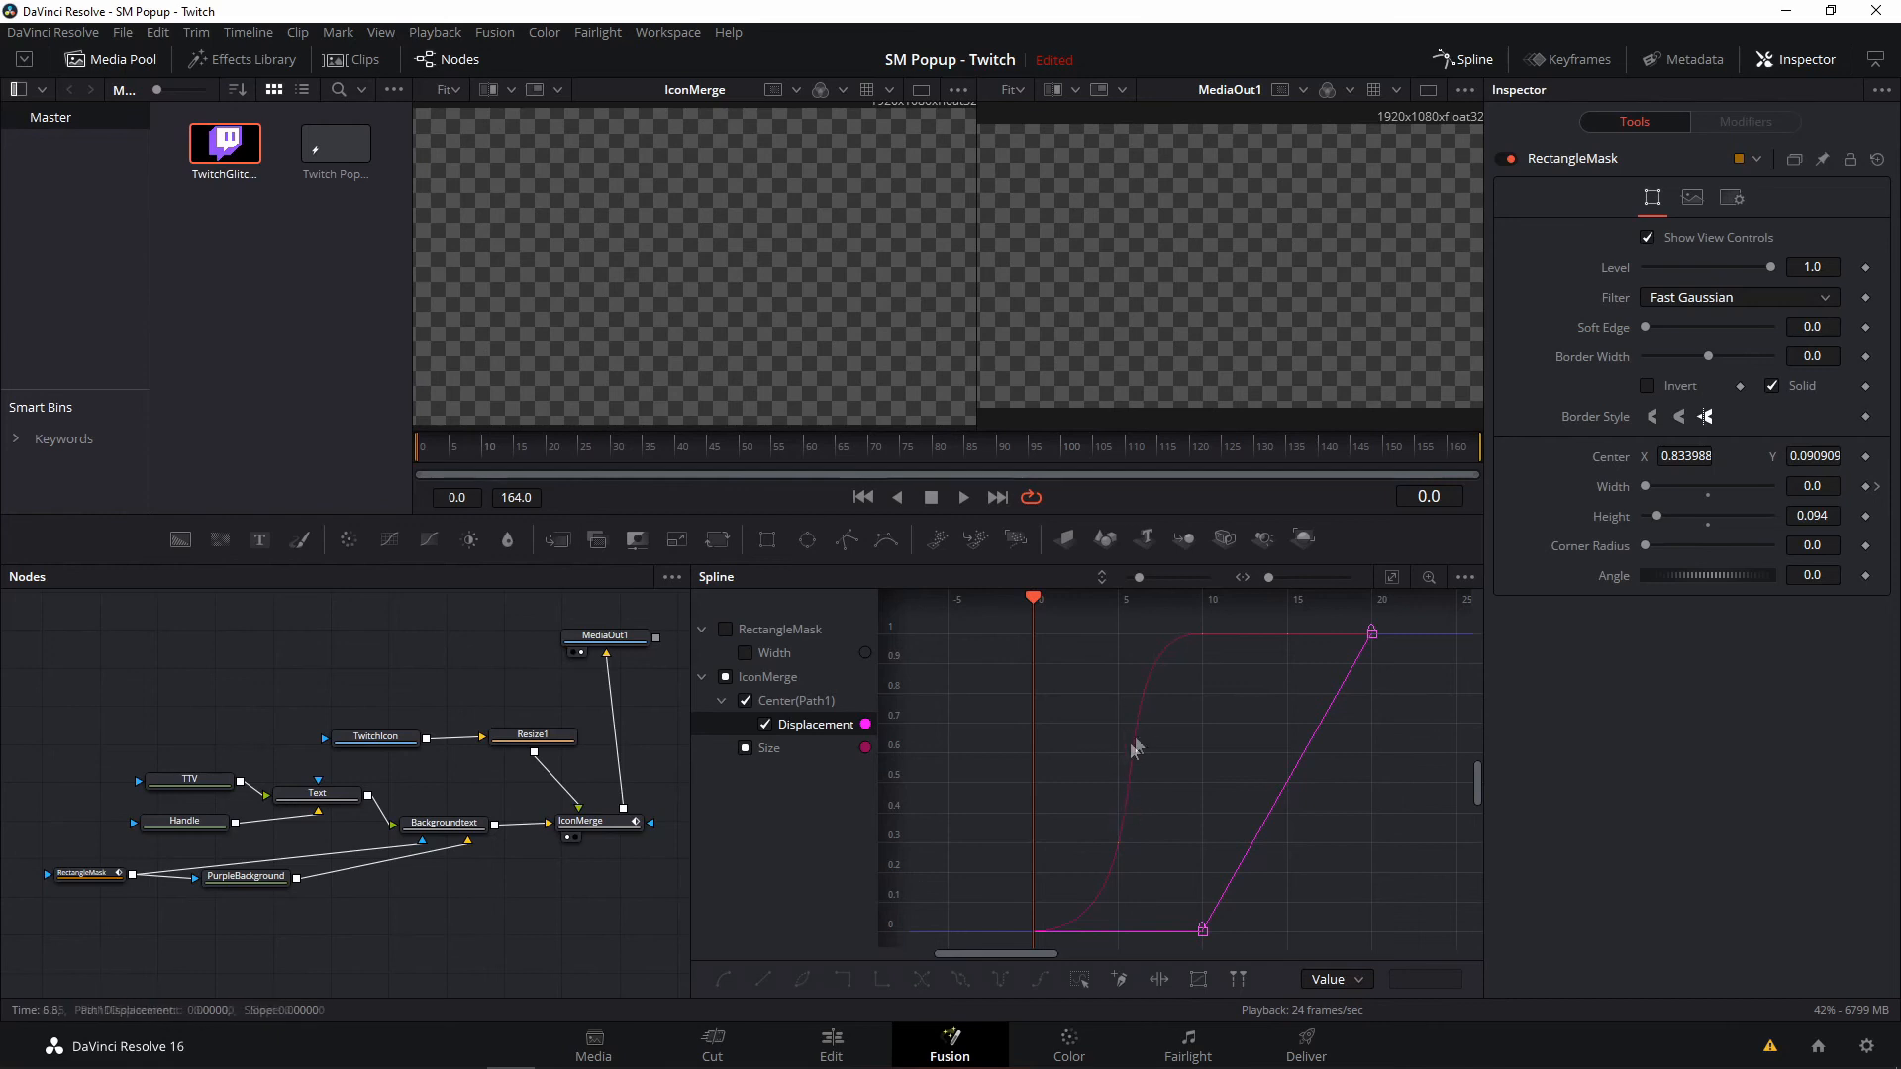
- Ease IconMerge's Displacement curve into an S shape by flattening the handles at frames 10 and 20
left_click_drag(994, 957, 996, 959)
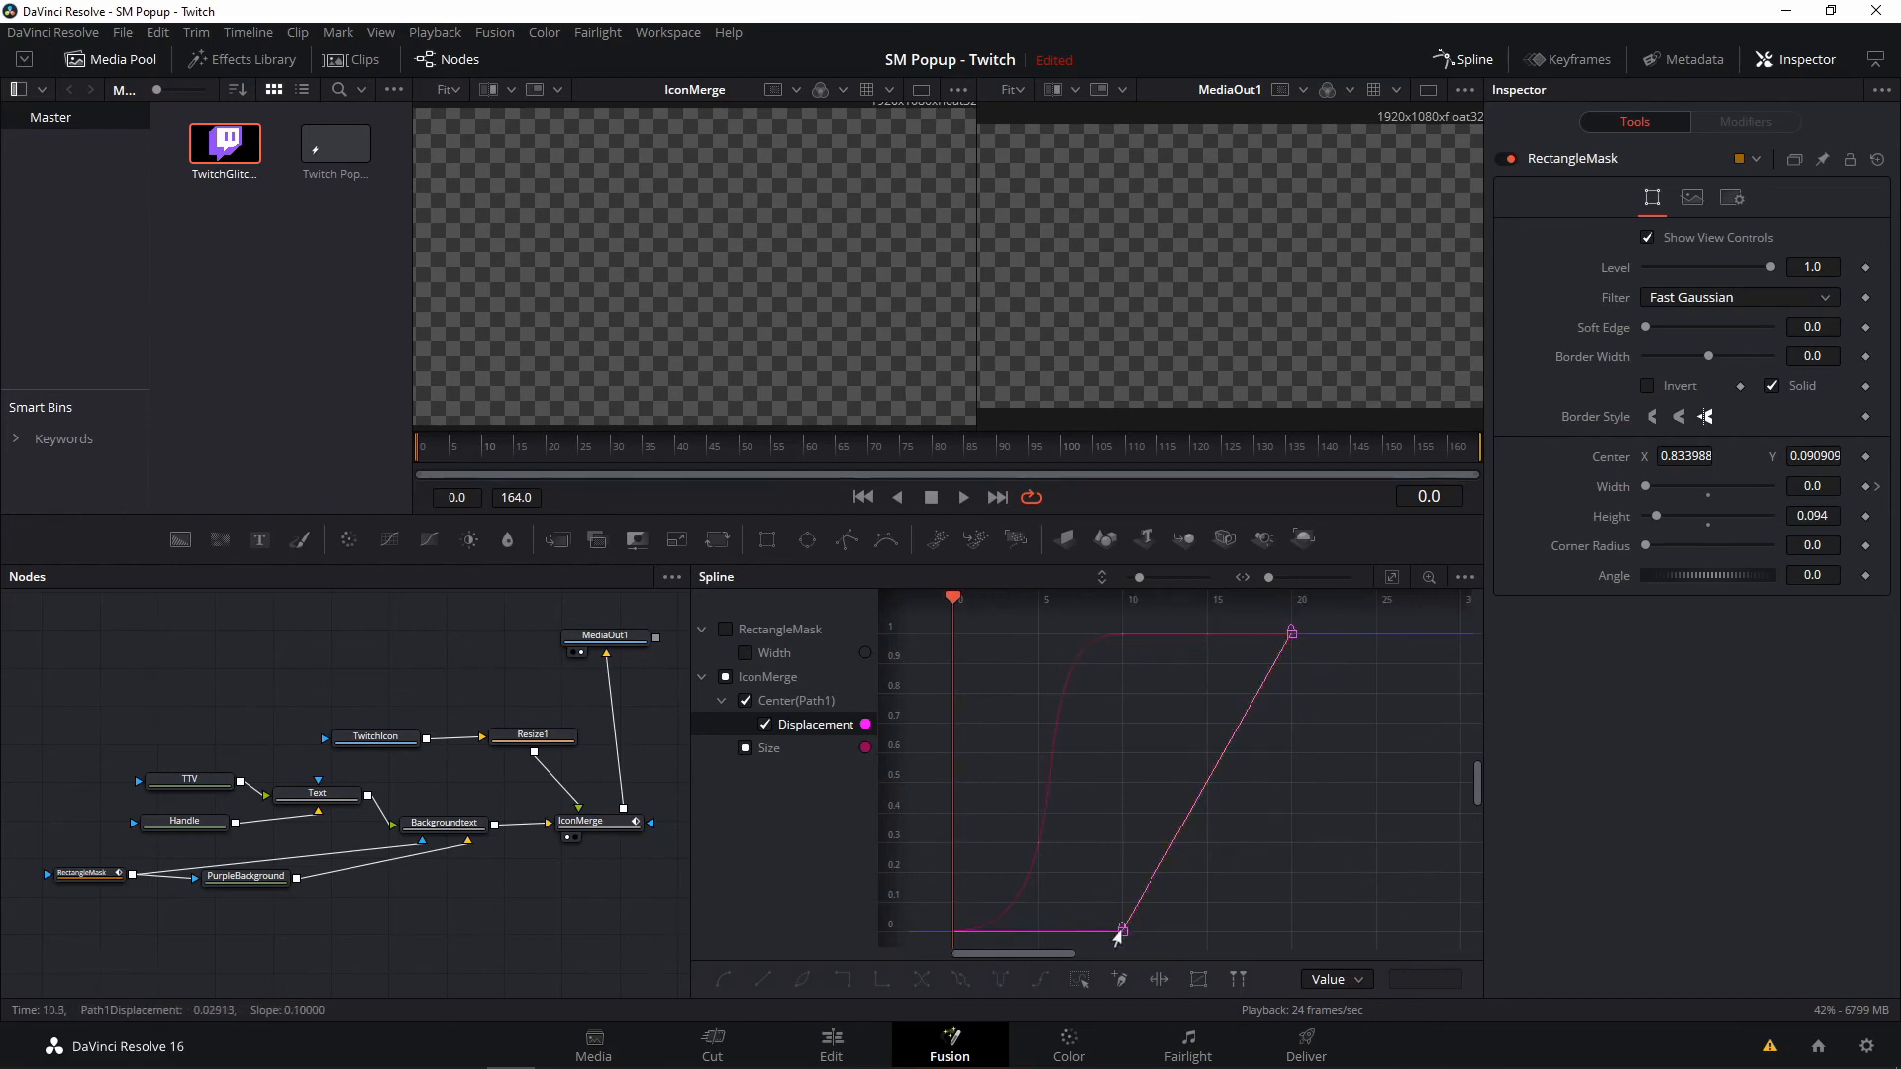
scroll(1045, 896, "right", 2)
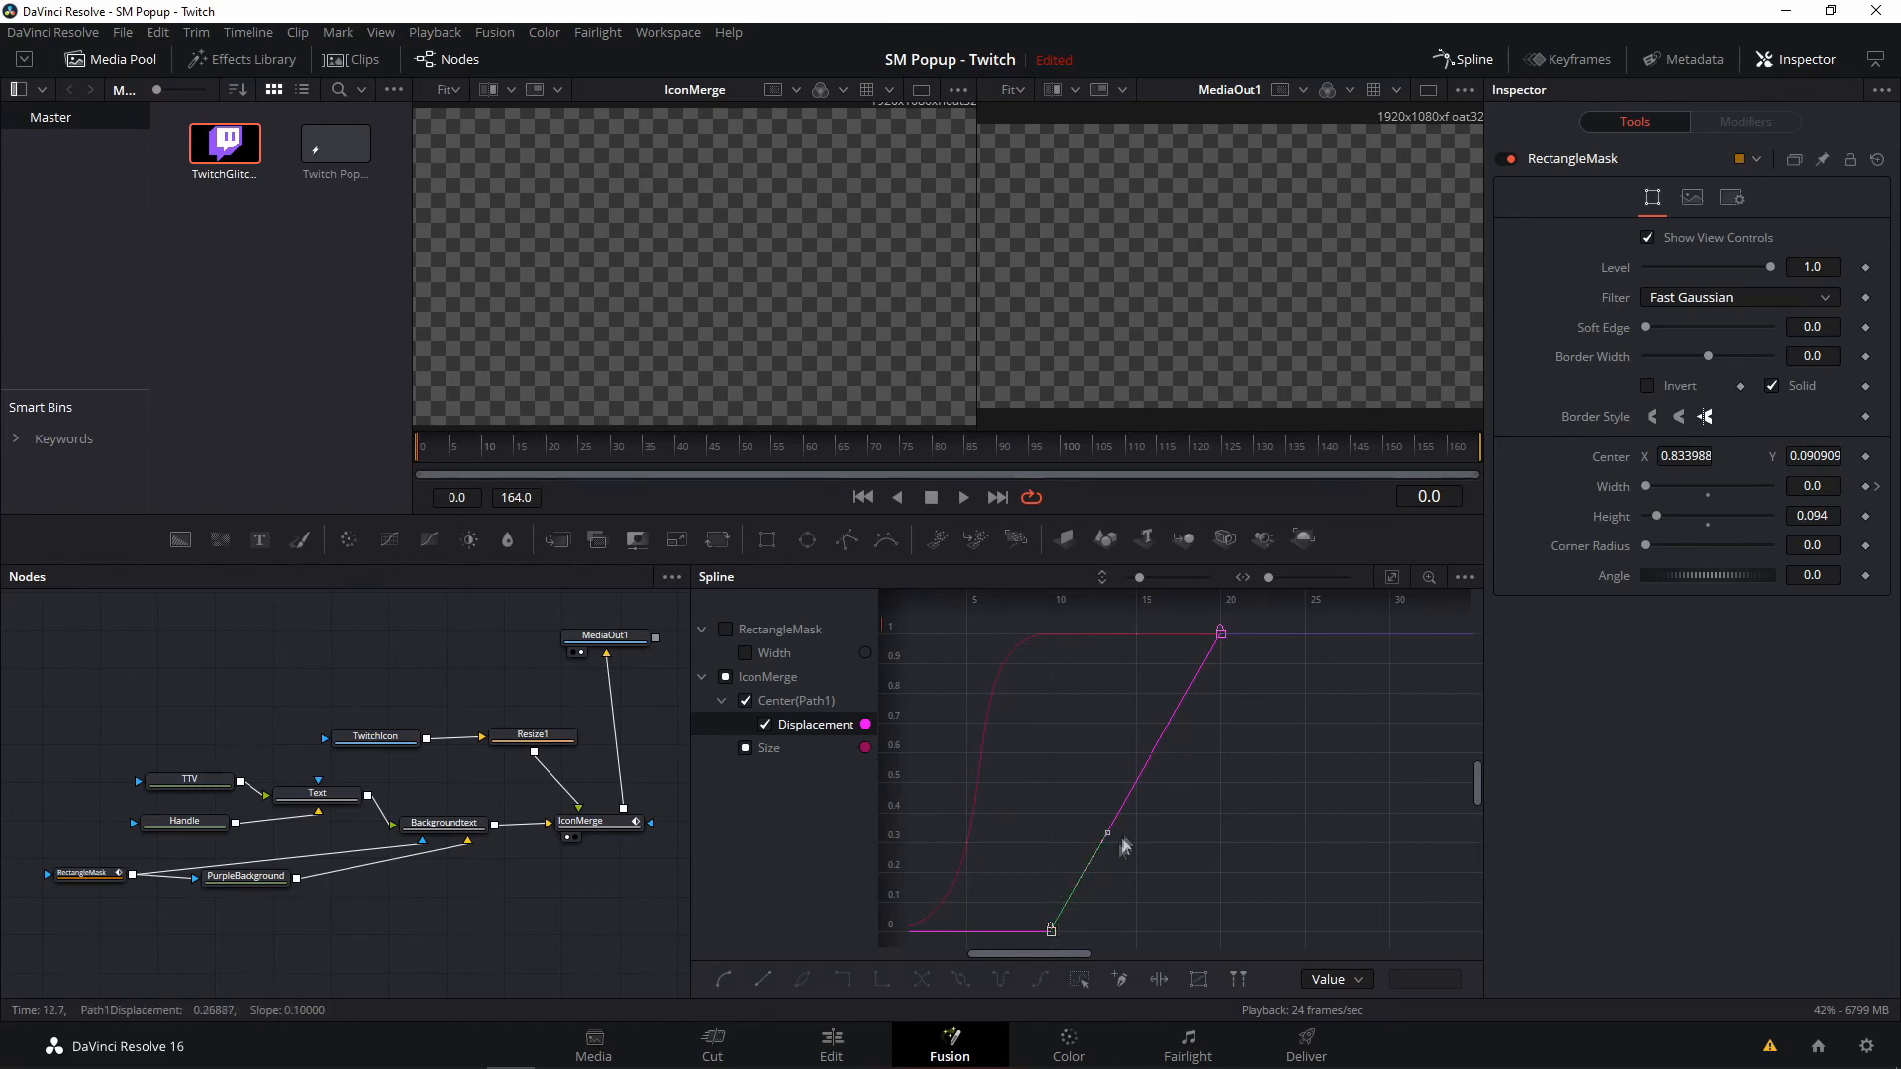
left_click_drag(1107, 832, 1221, 939)
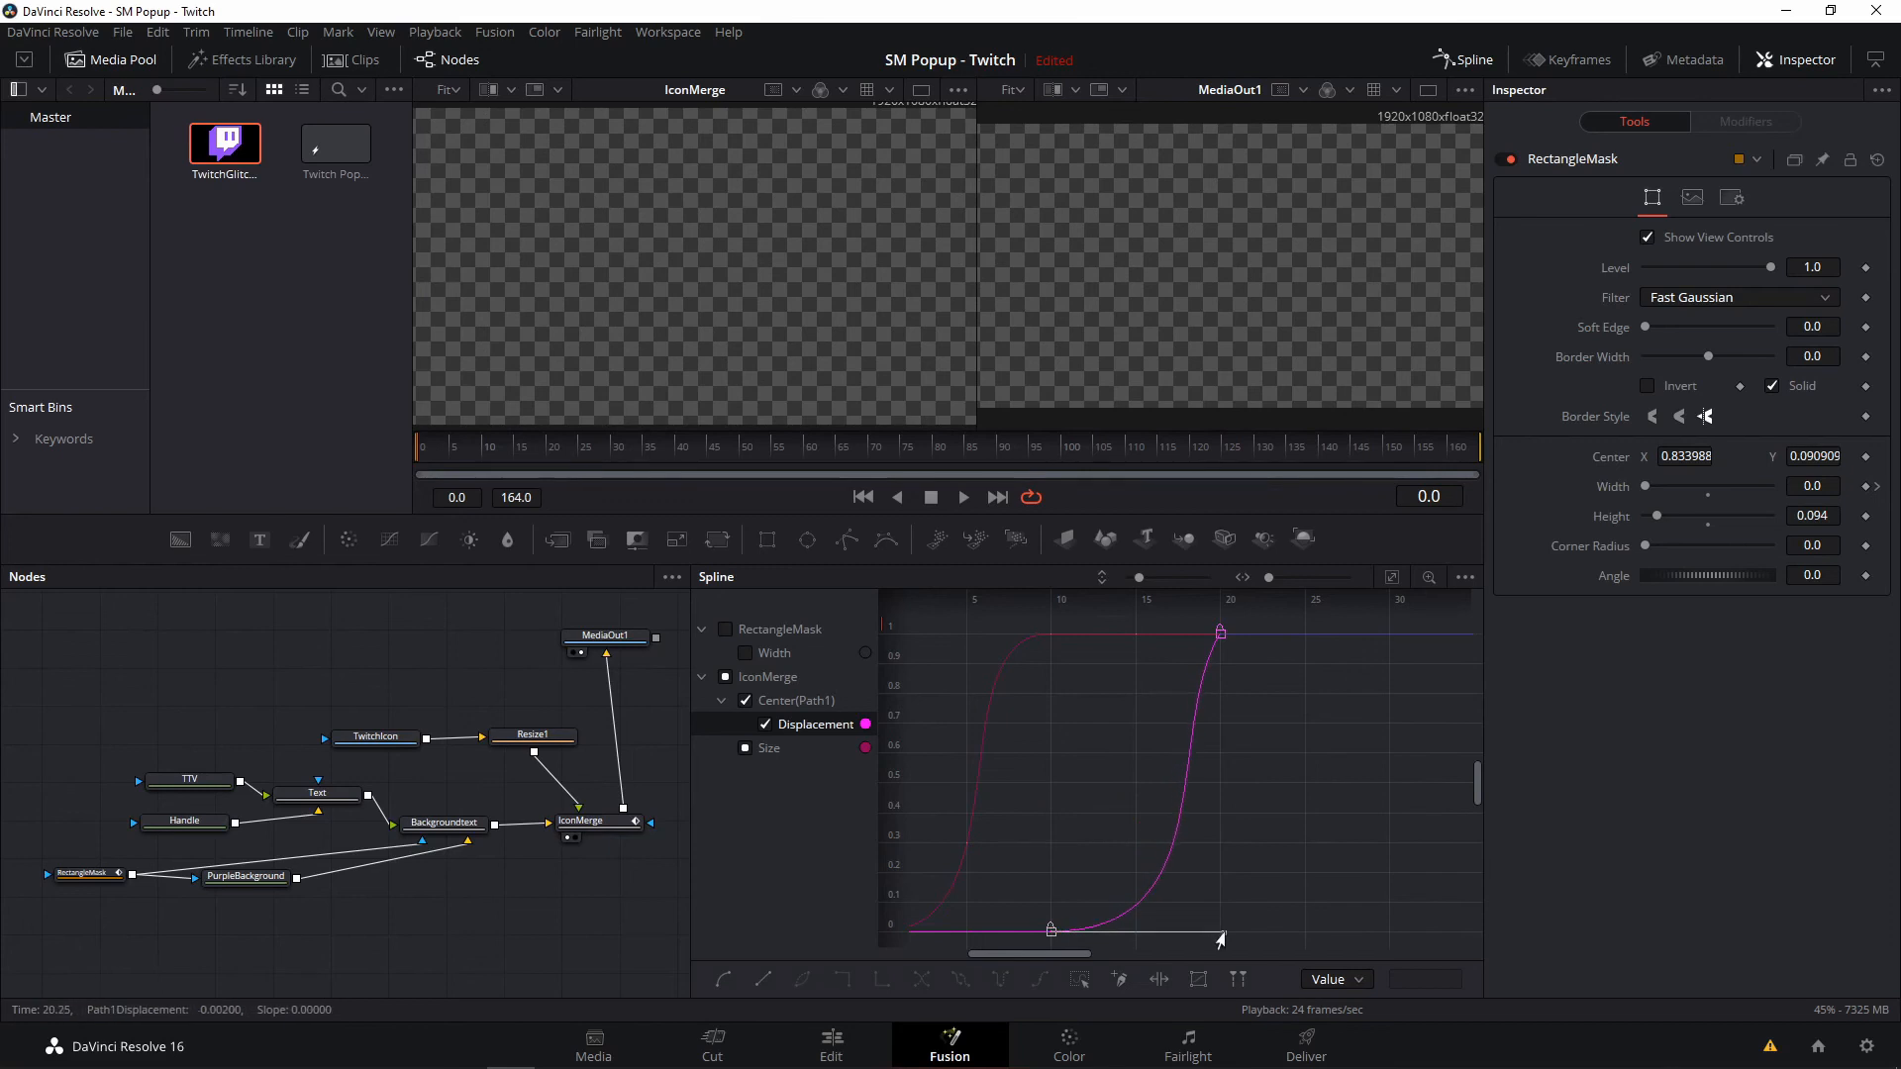
left_click(1220, 632)
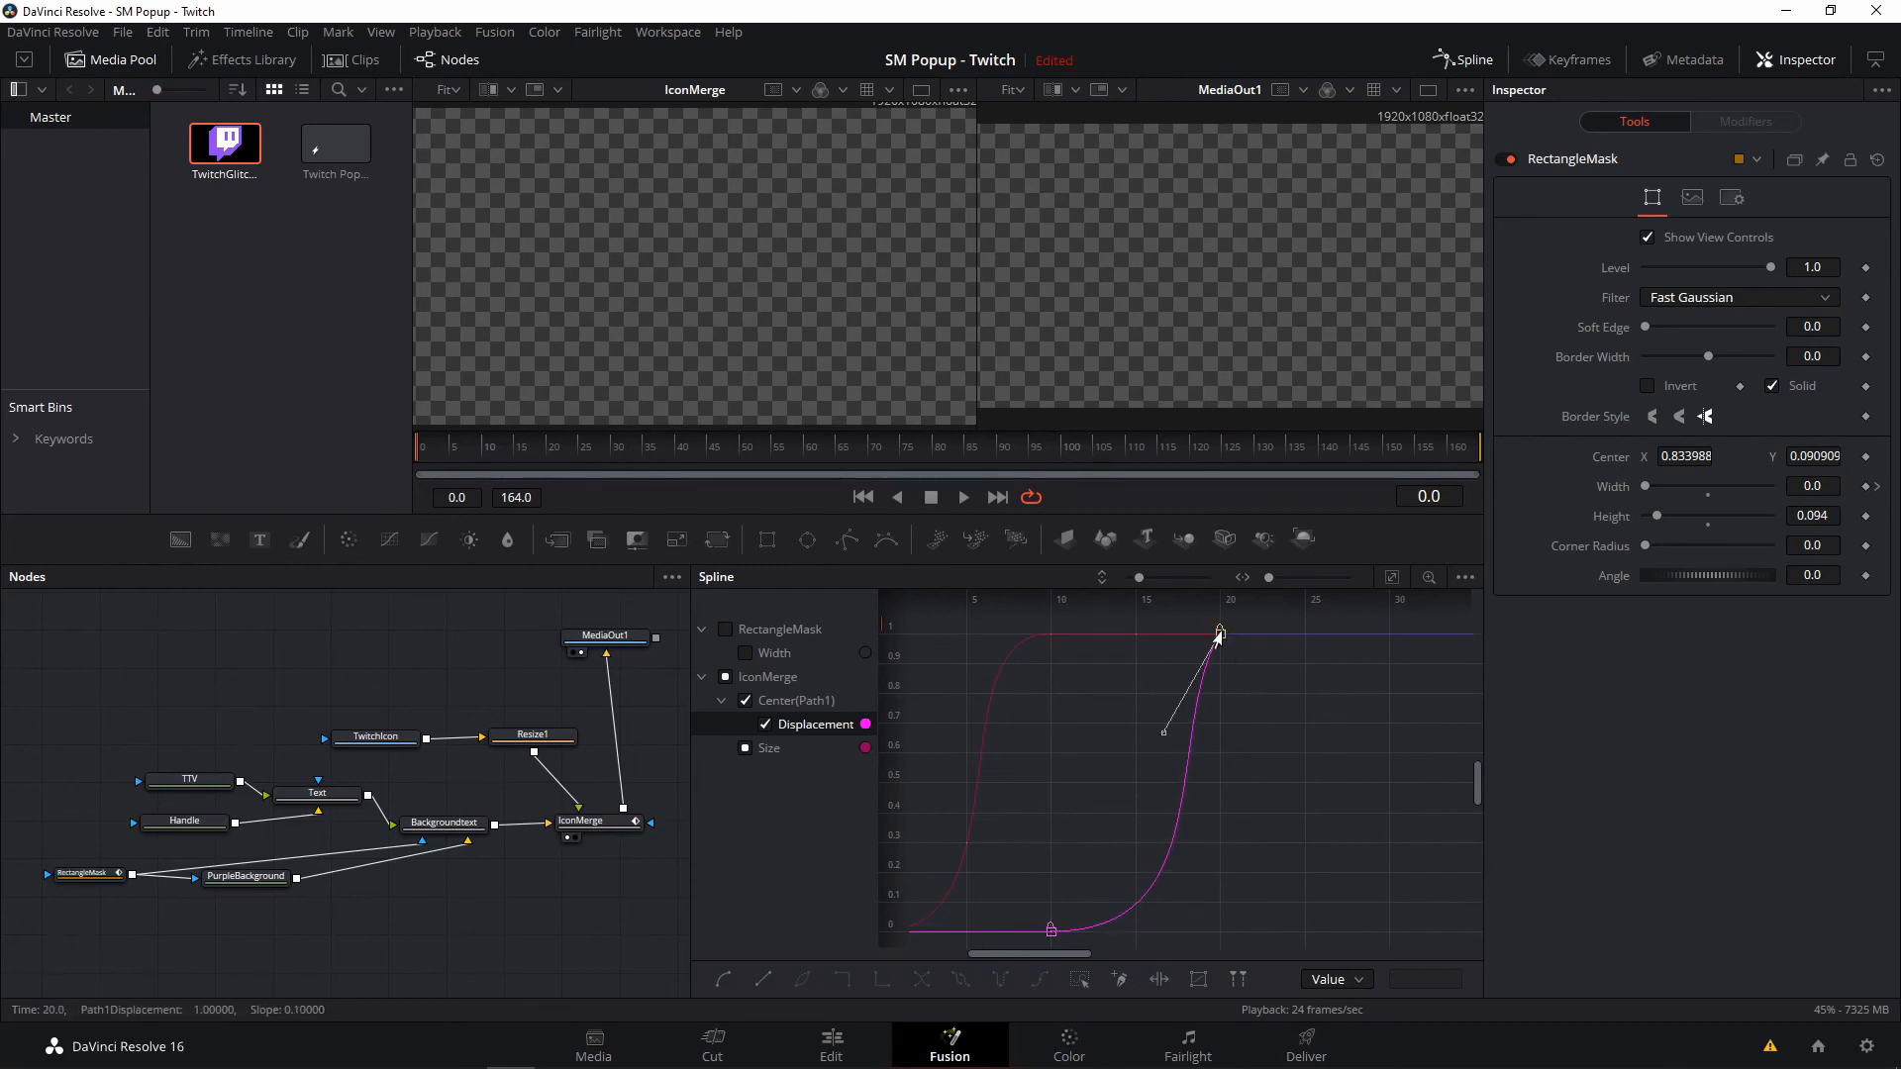
left_click_drag(1160, 739, 1082, 641)
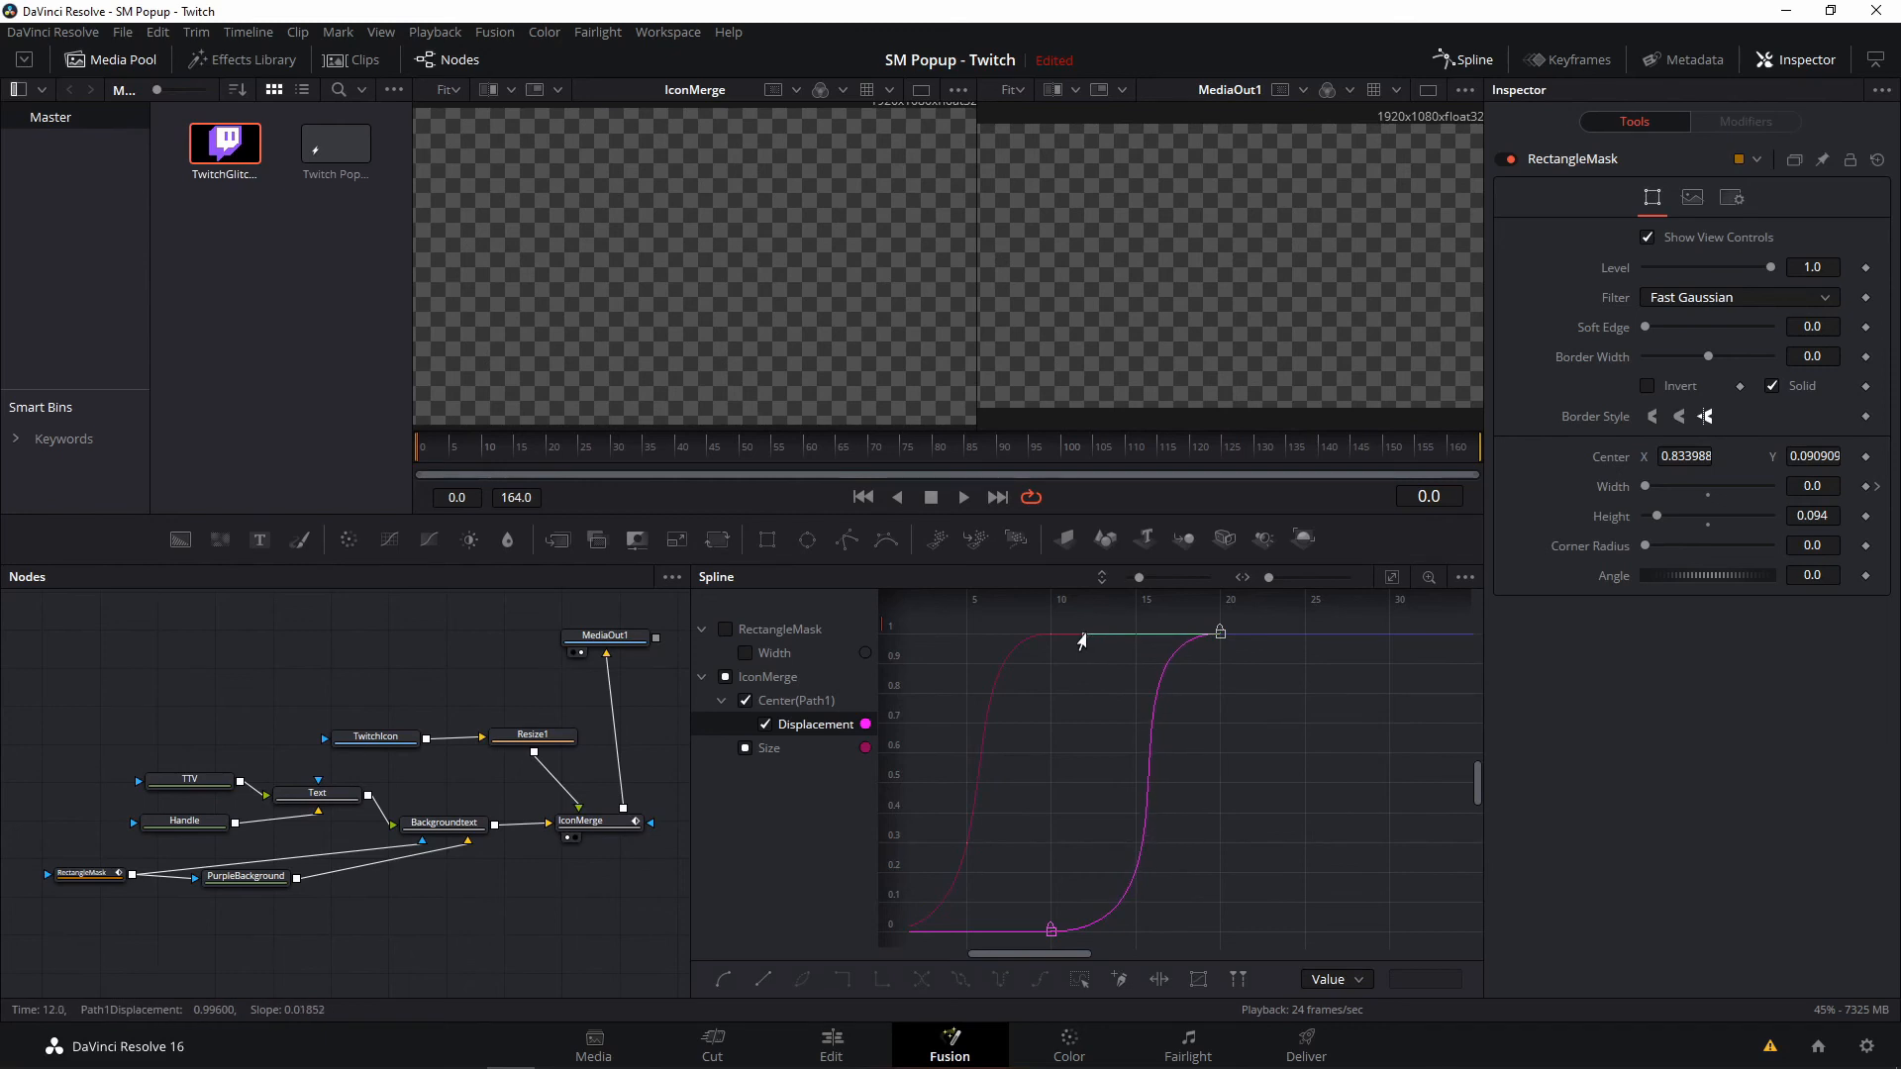
left_click(918, 630)
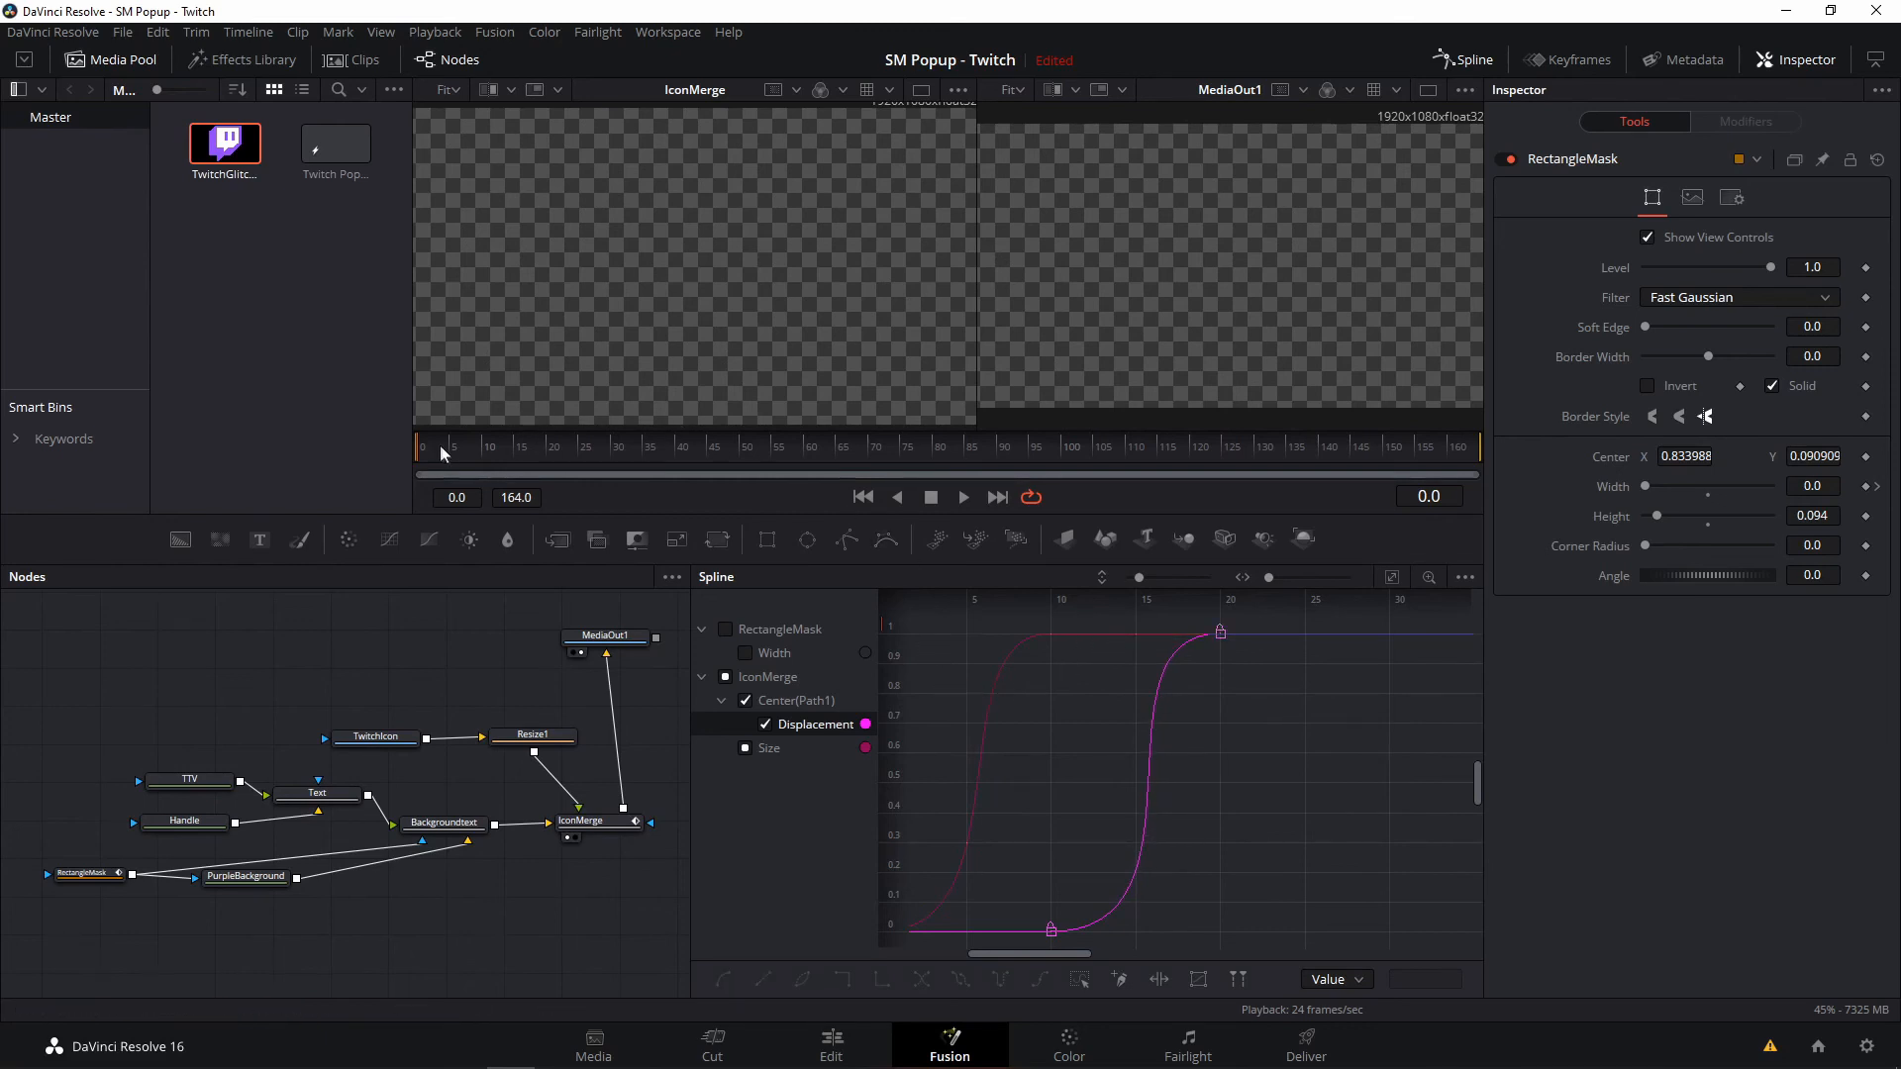
- Play the animation to review the eased logo slide, return to frame 0, and inspect frame 17
left_click(963, 497)
left_click(930, 497)
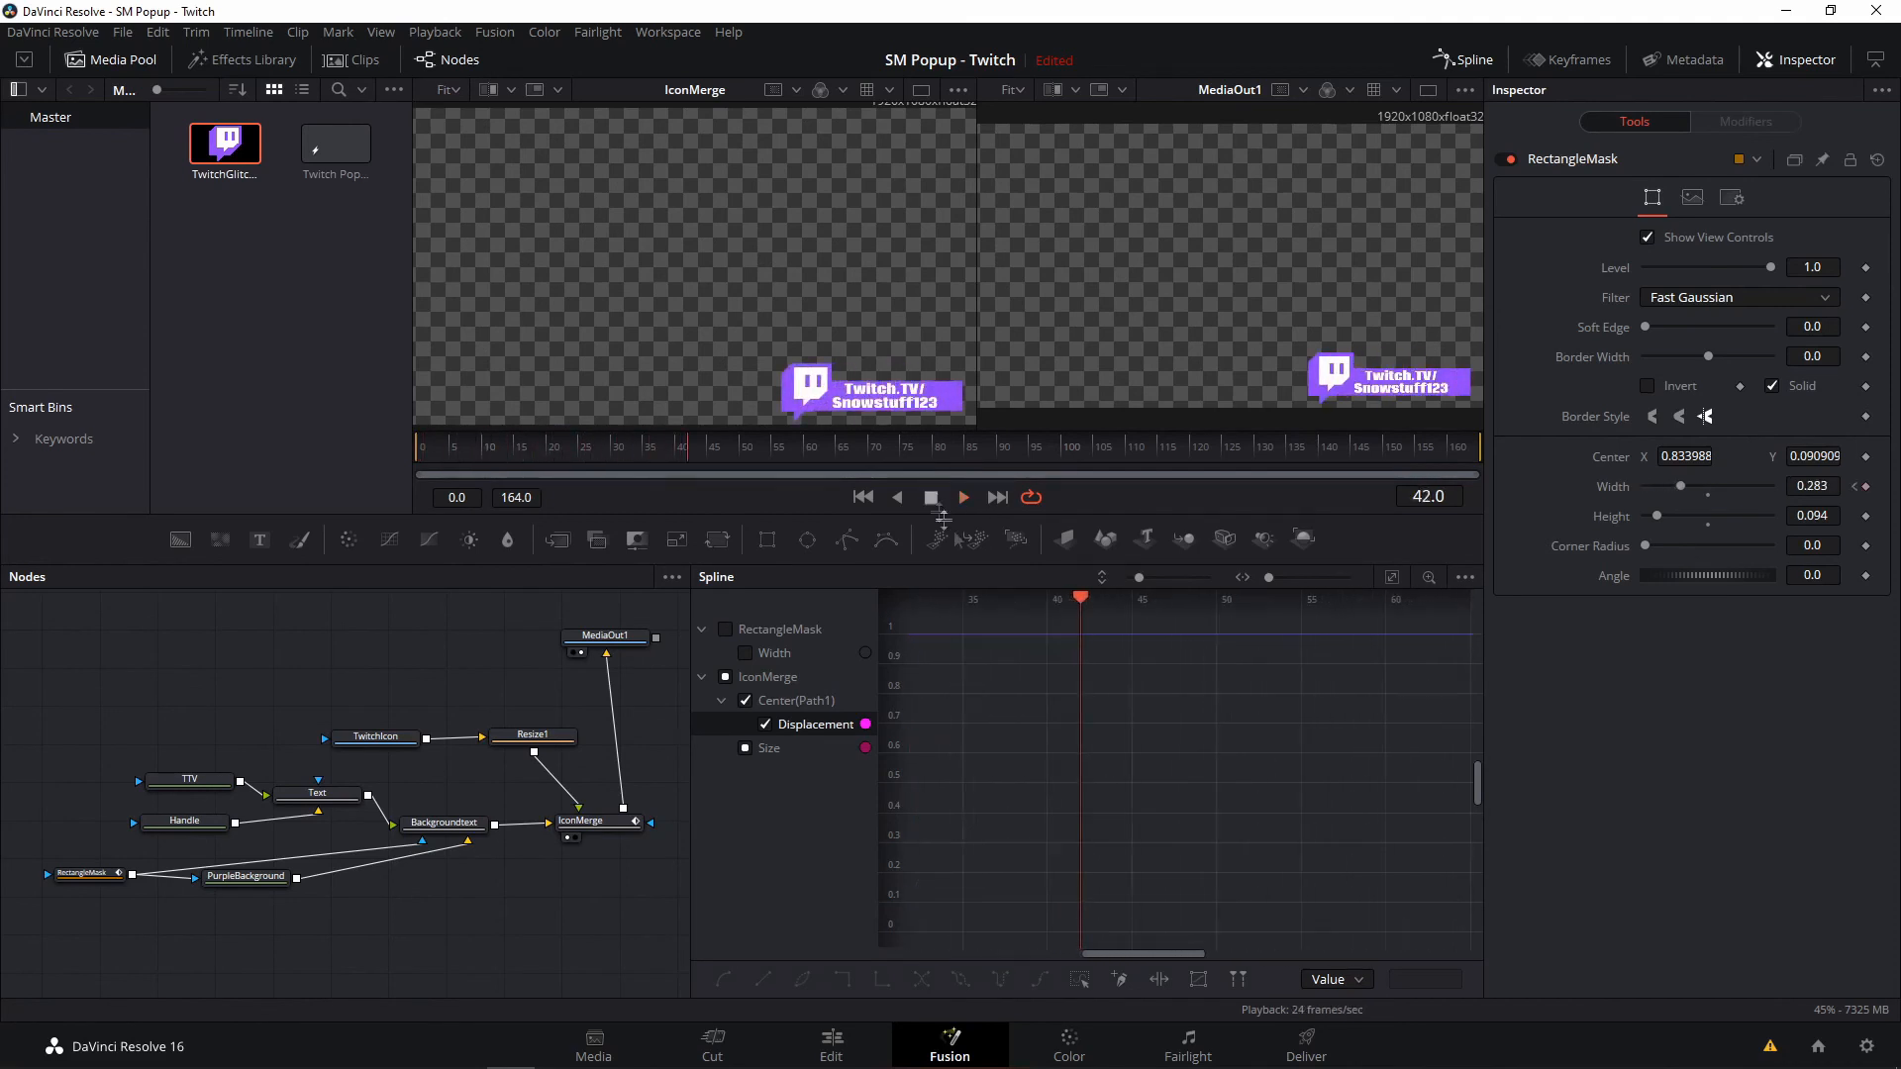
left_click_drag(1117, 965, 990, 948)
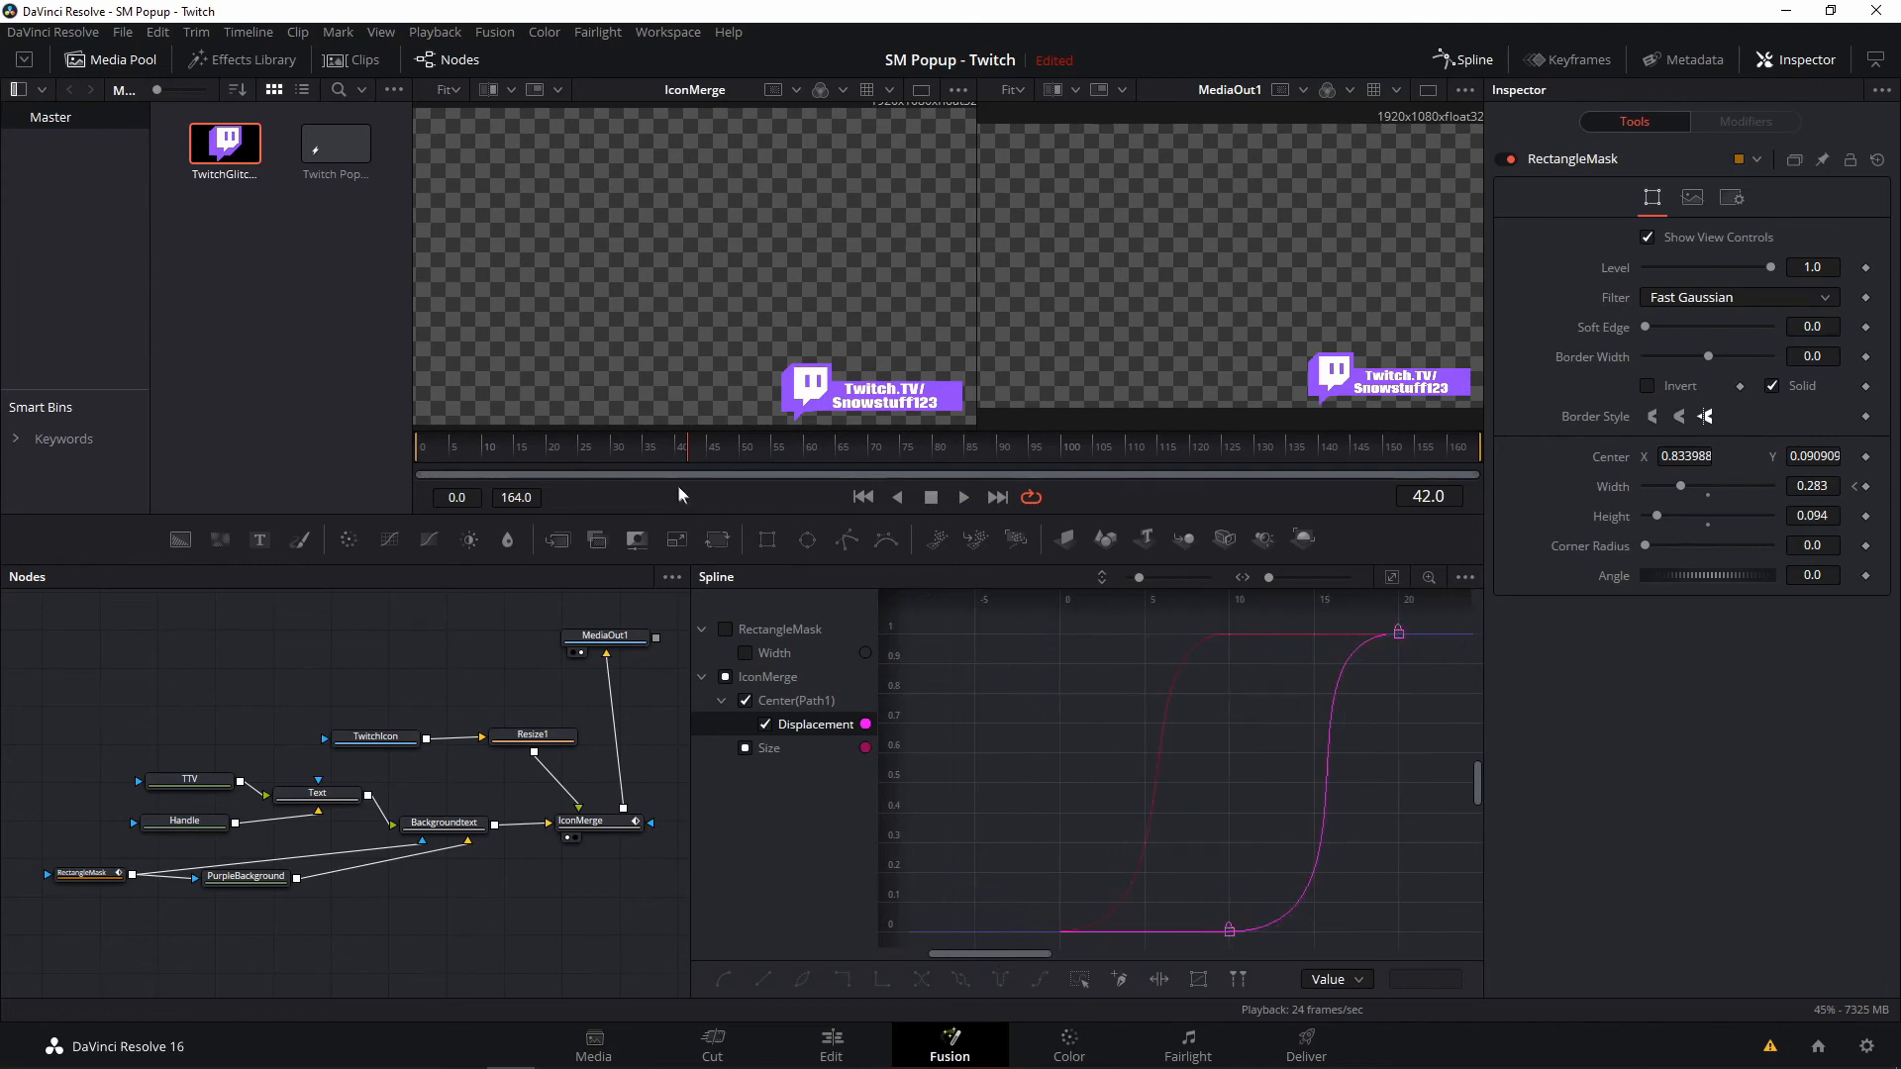
left_click_drag(691, 455, 402, 457)
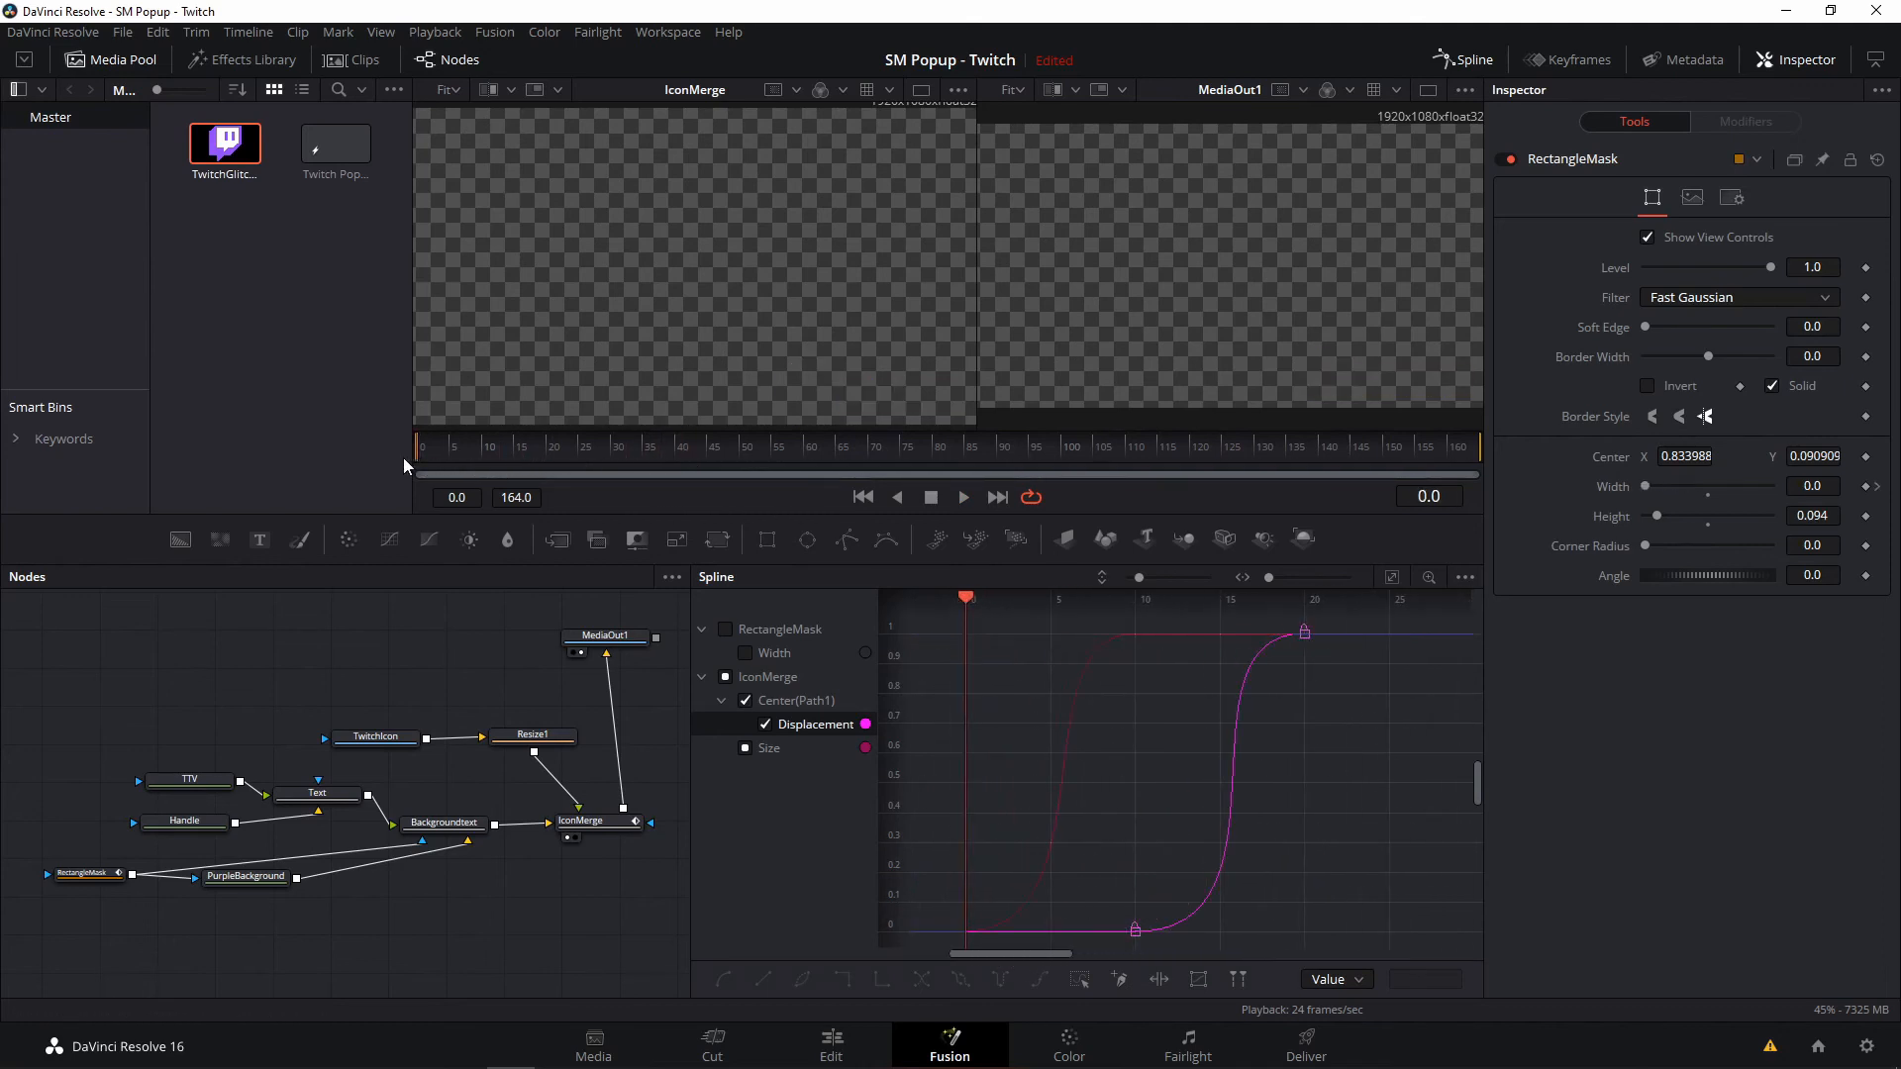
left_click(1253, 598)
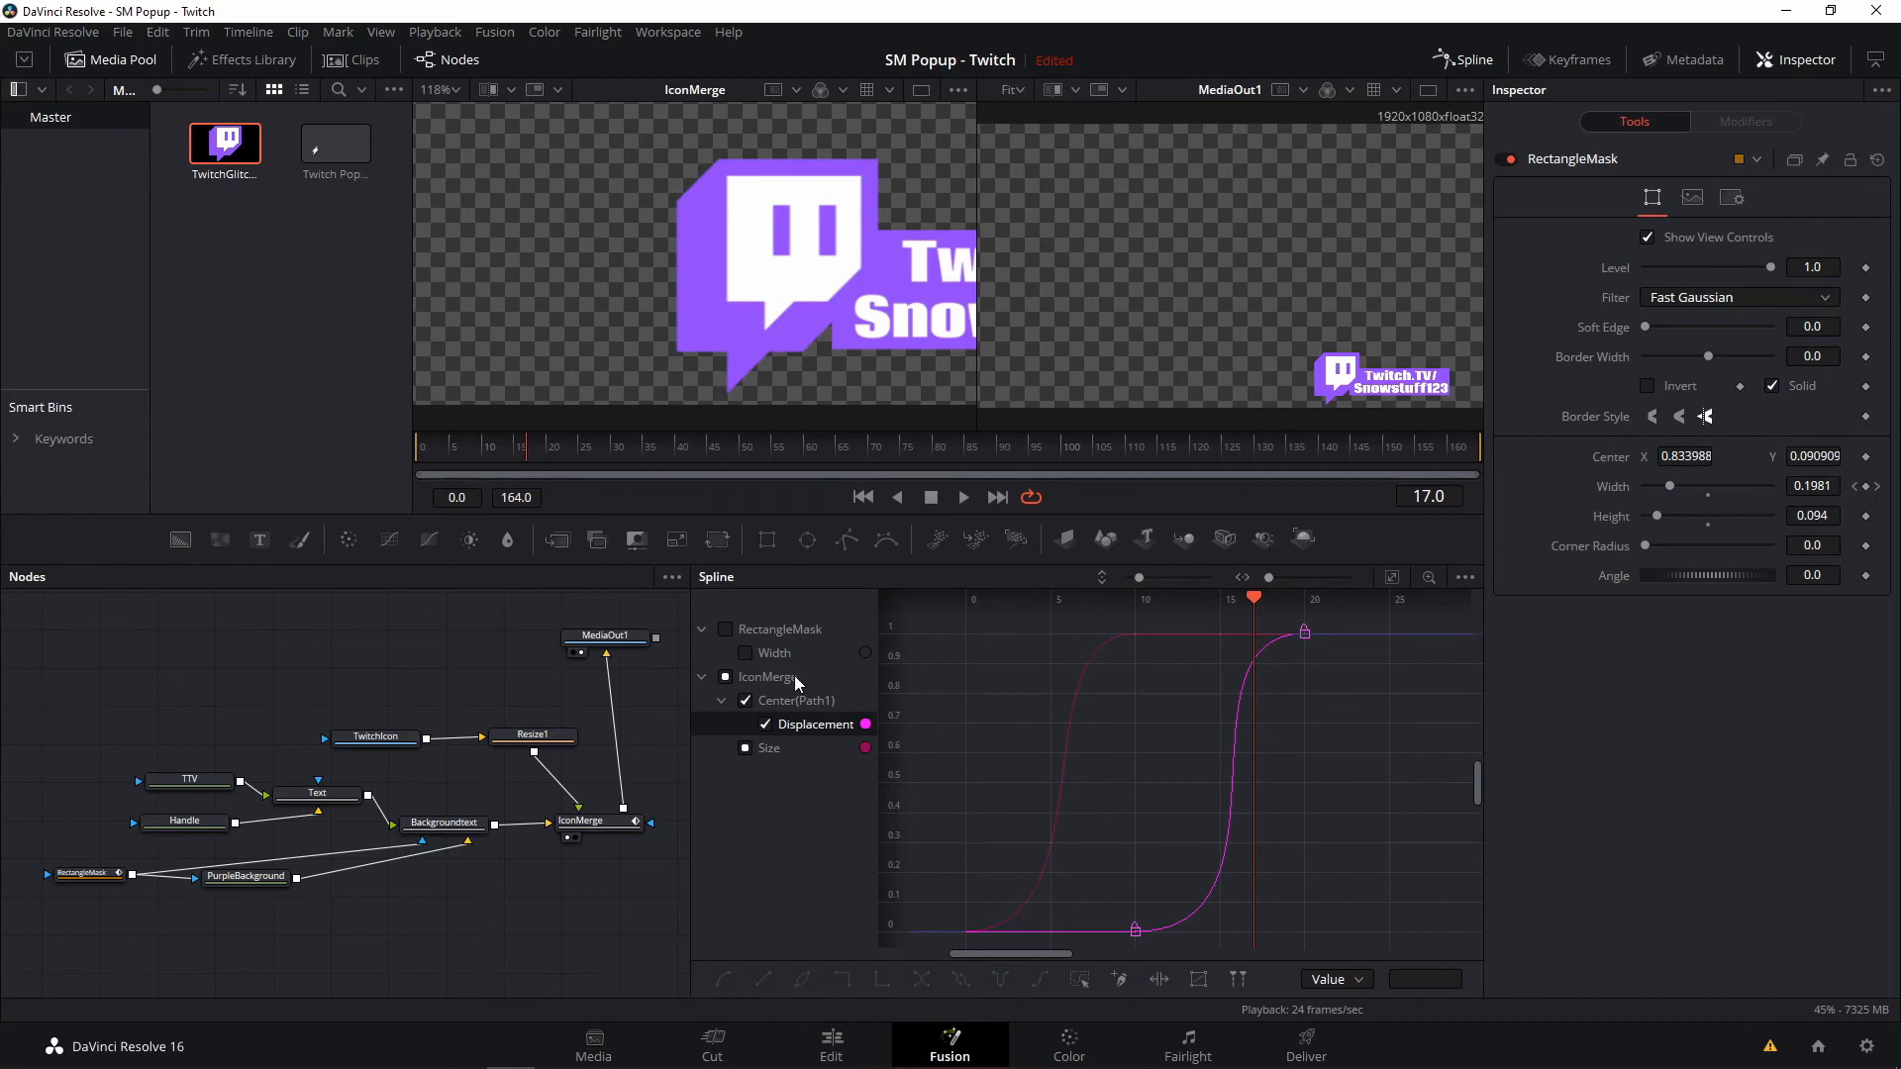
- Activate RectangleMask's Width curve in the Spline editor, with Displacement as a dimmed reference and Size hidden
left_click(746, 702)
left_click(747, 701)
left_click(747, 701)
left_click(726, 628)
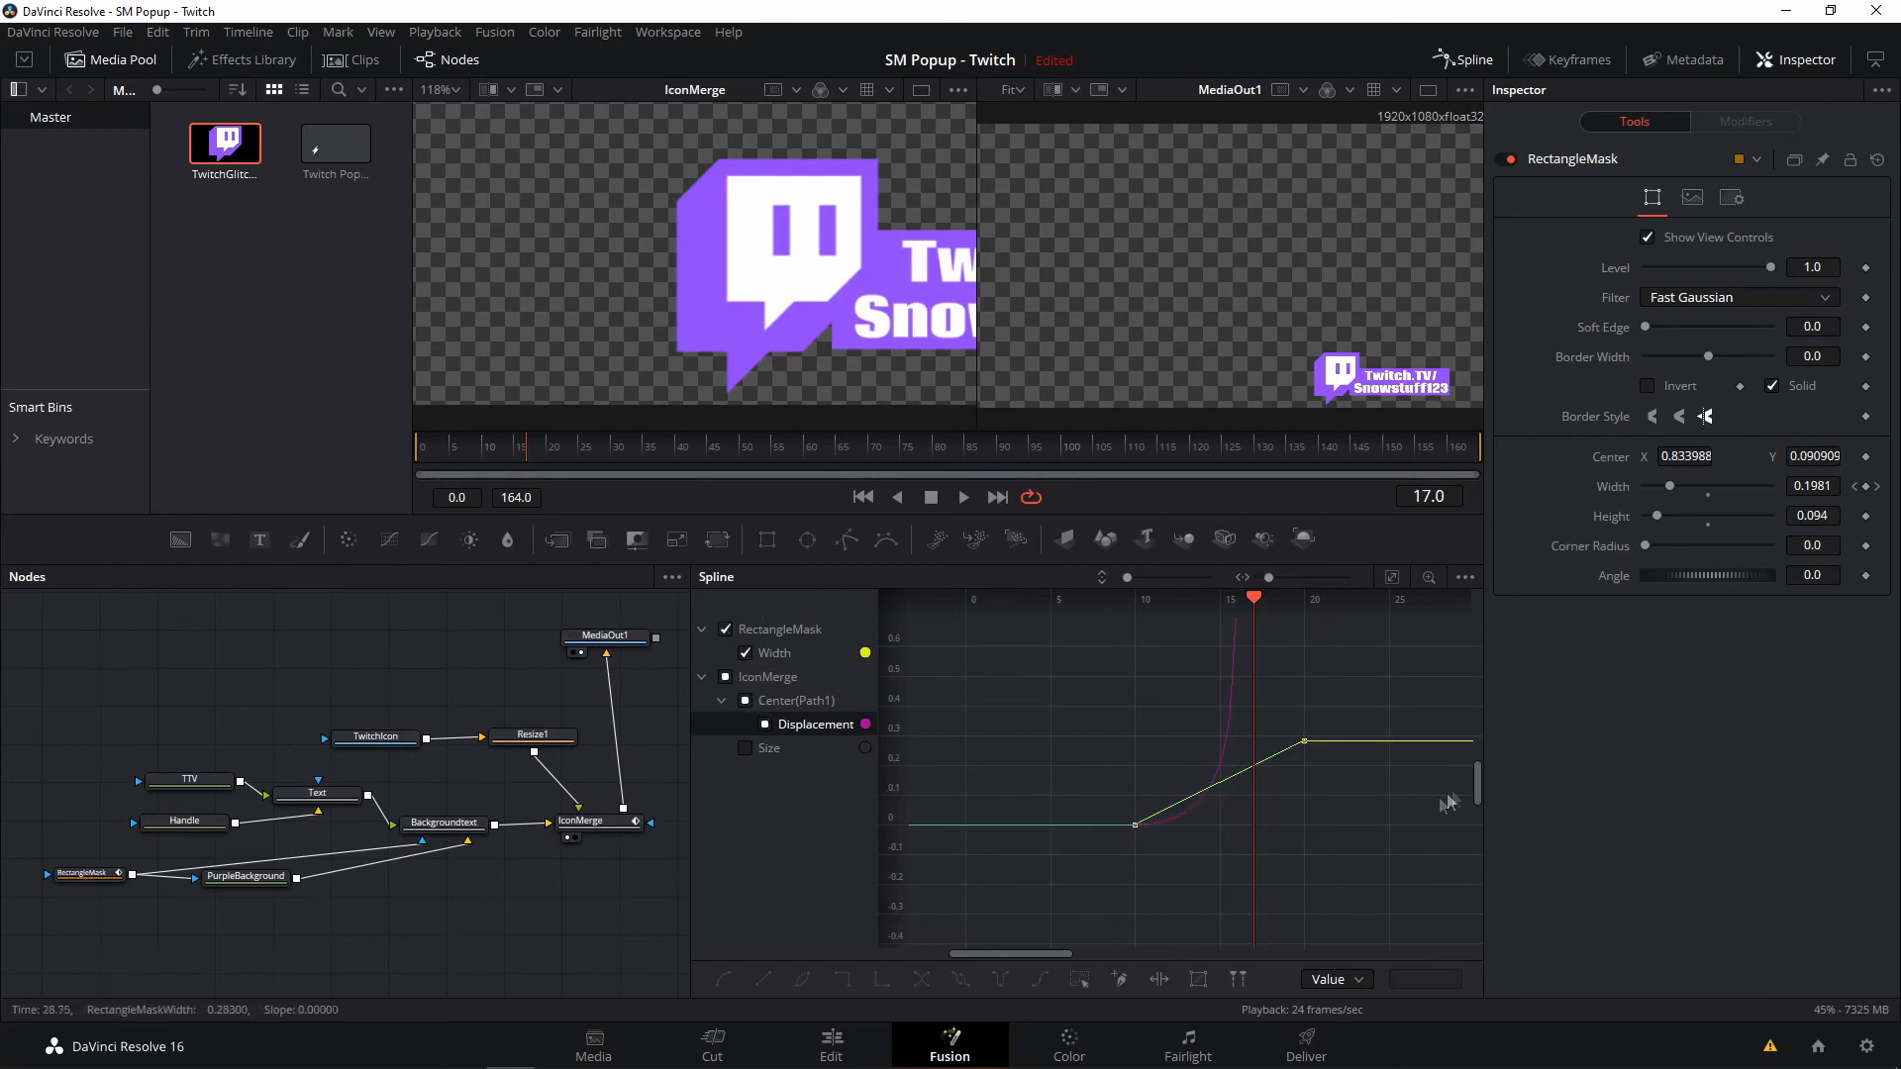
- Ease RectangleMask's Width curve into an S shape by flattening the handles at frames 10 and 20, lengthening the frame 20 handle
left_click_drag(1019, 954, 1039, 953)
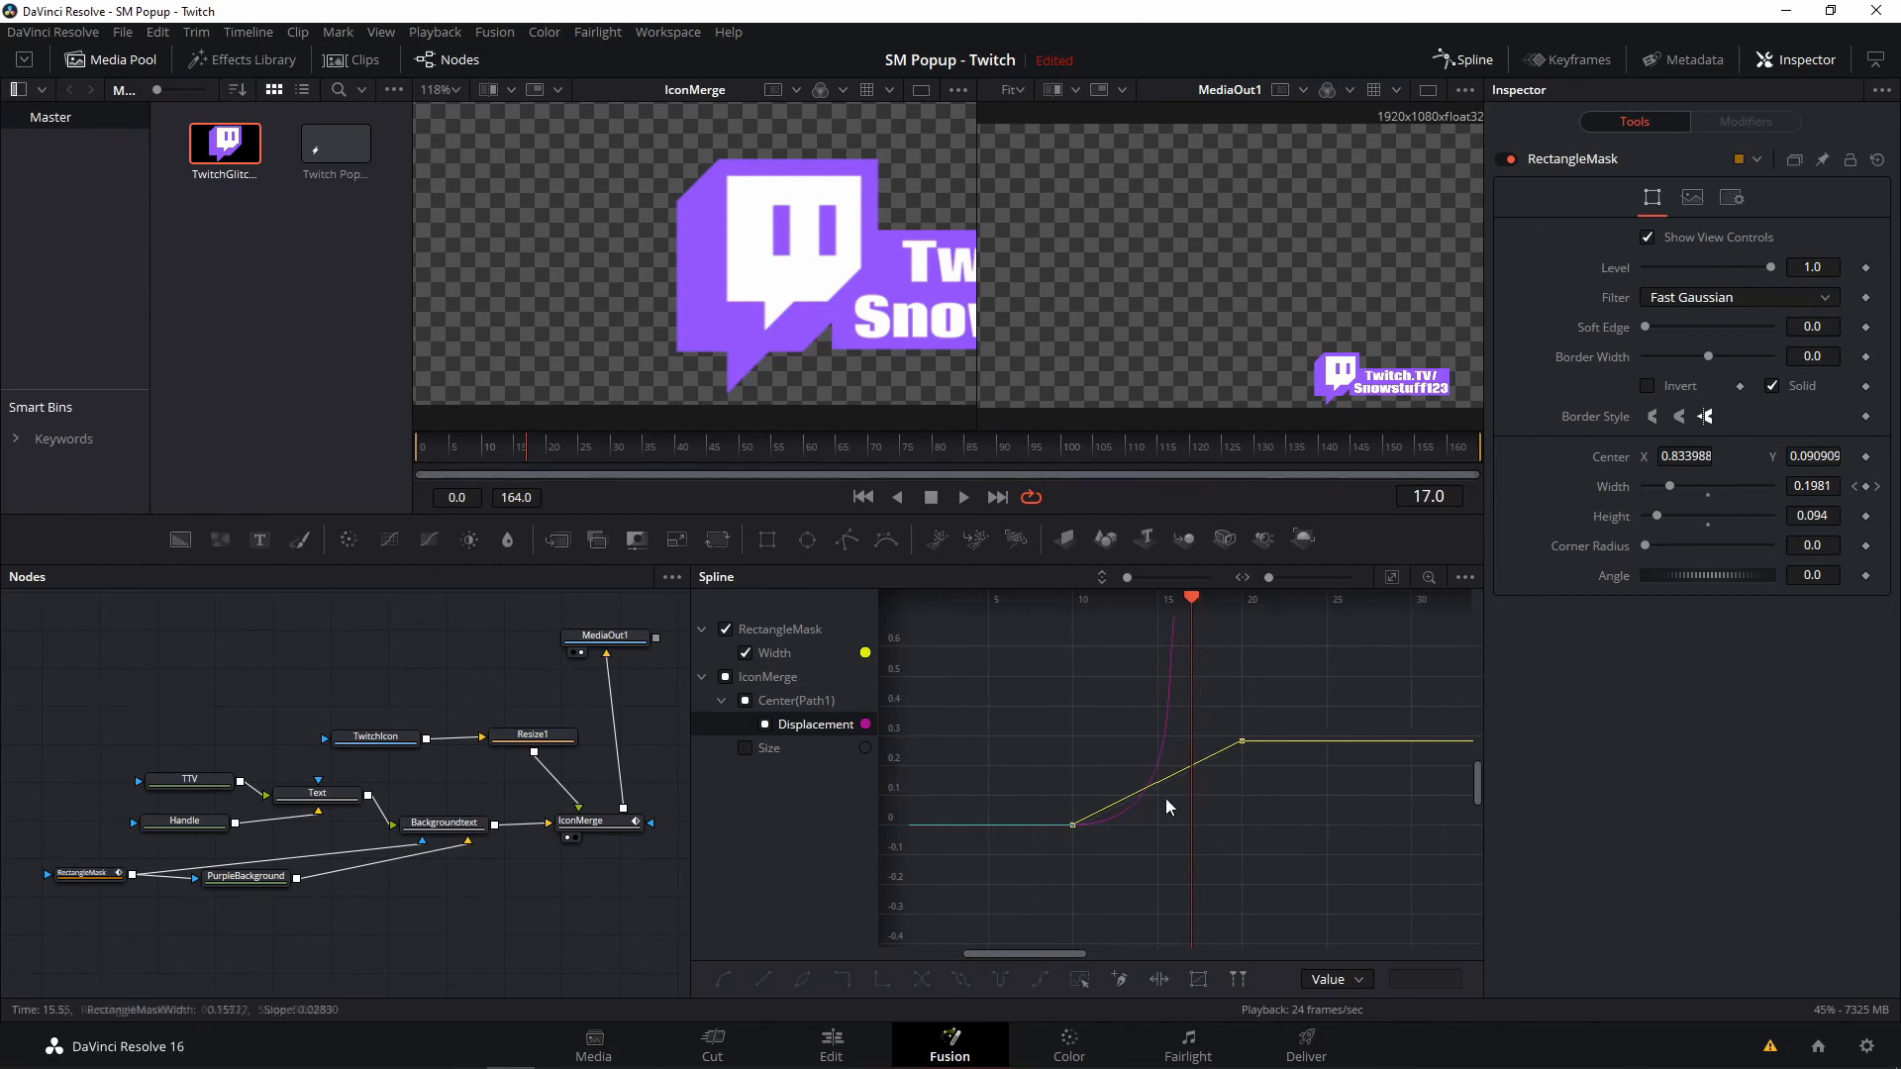
scroll(1166, 798, "up", 2)
left_click(1274, 718)
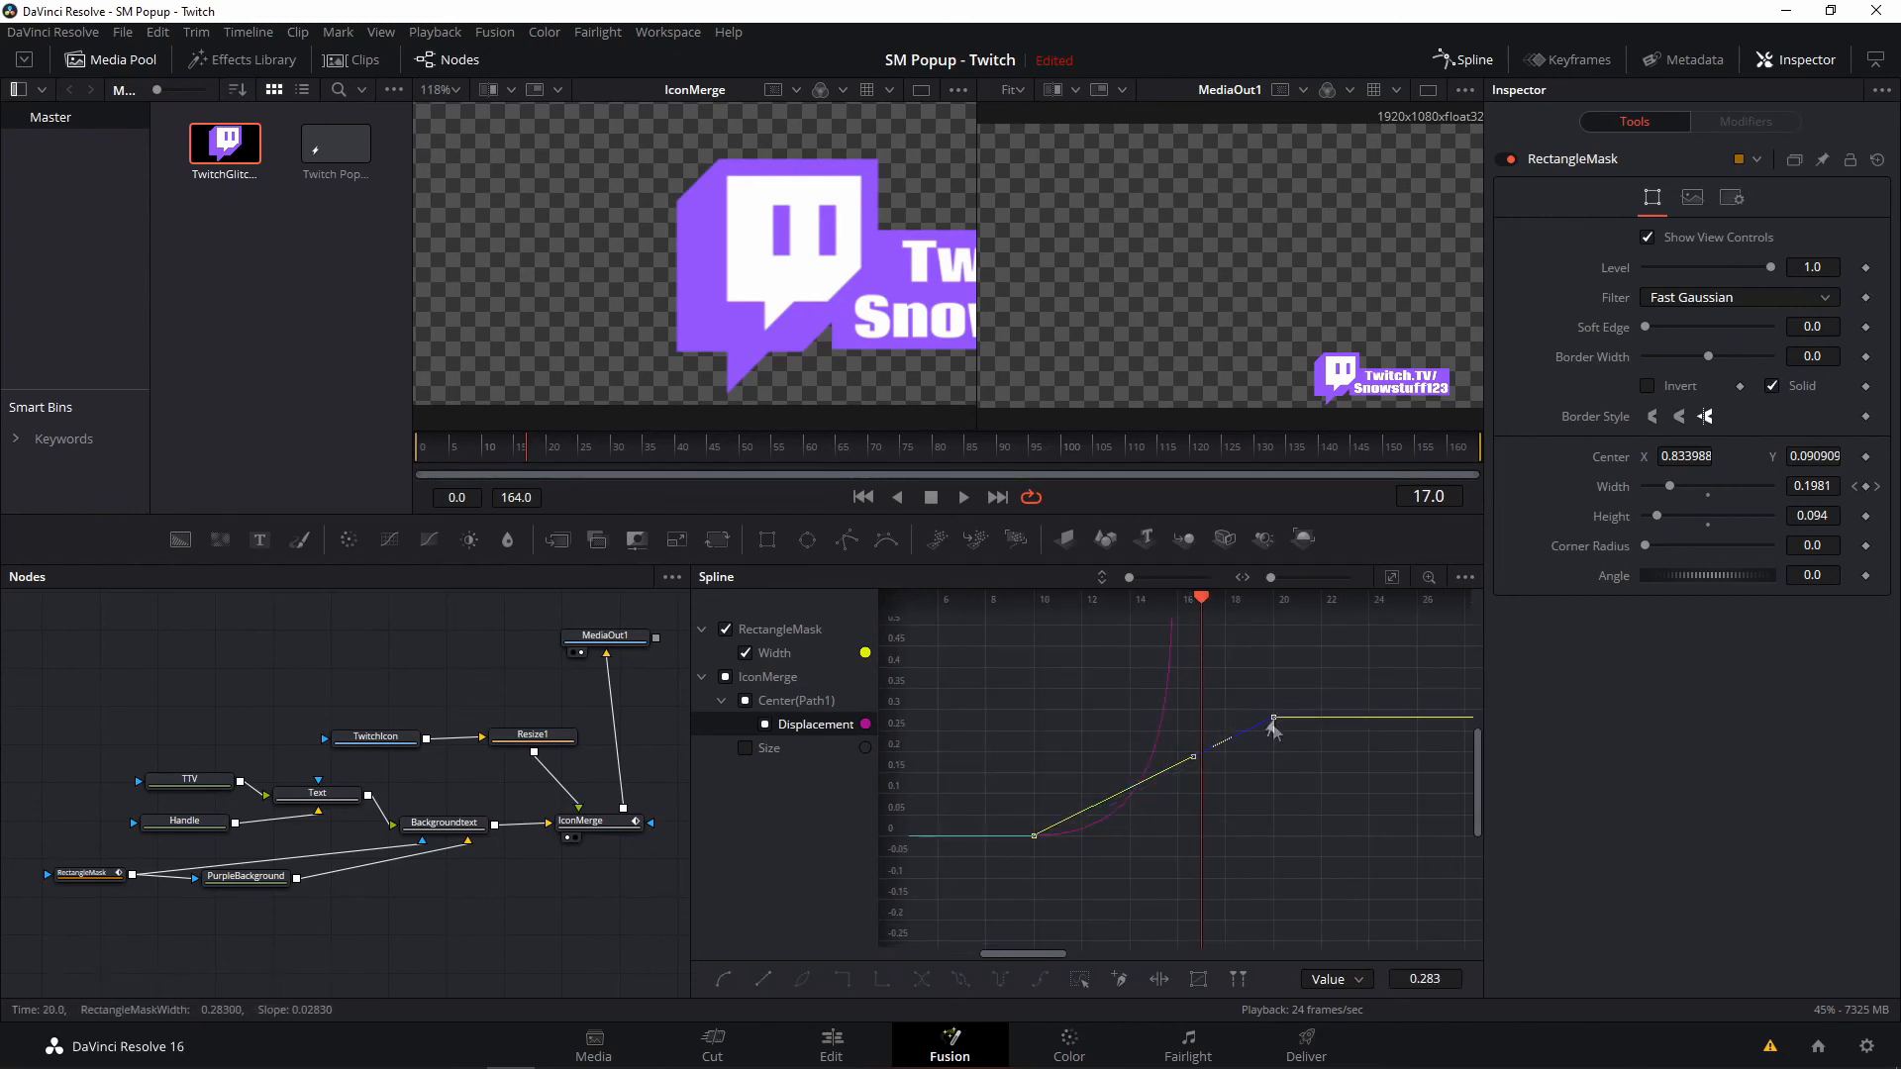
left_click_drag(1185, 758, 1169, 720)
left_click(1033, 836)
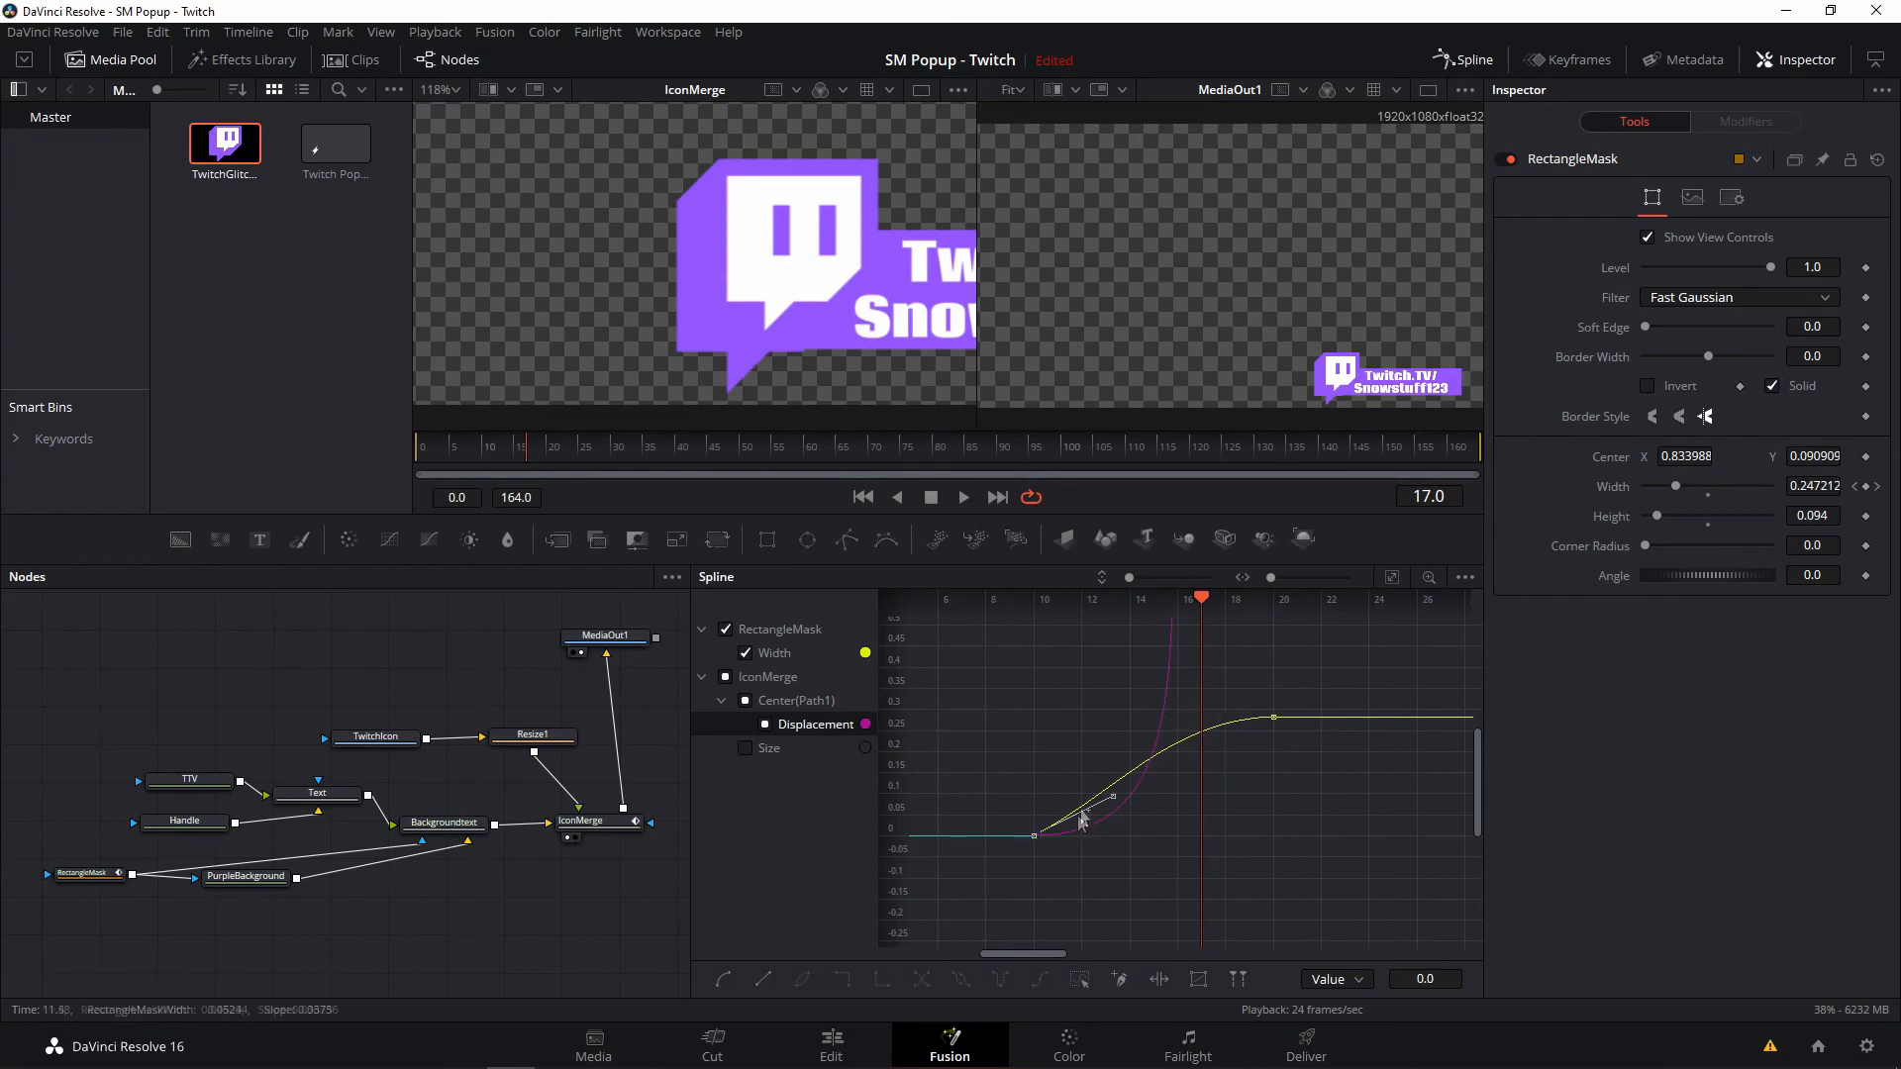
left_click_drag(1106, 807, 1206, 842)
left_click(1274, 717)
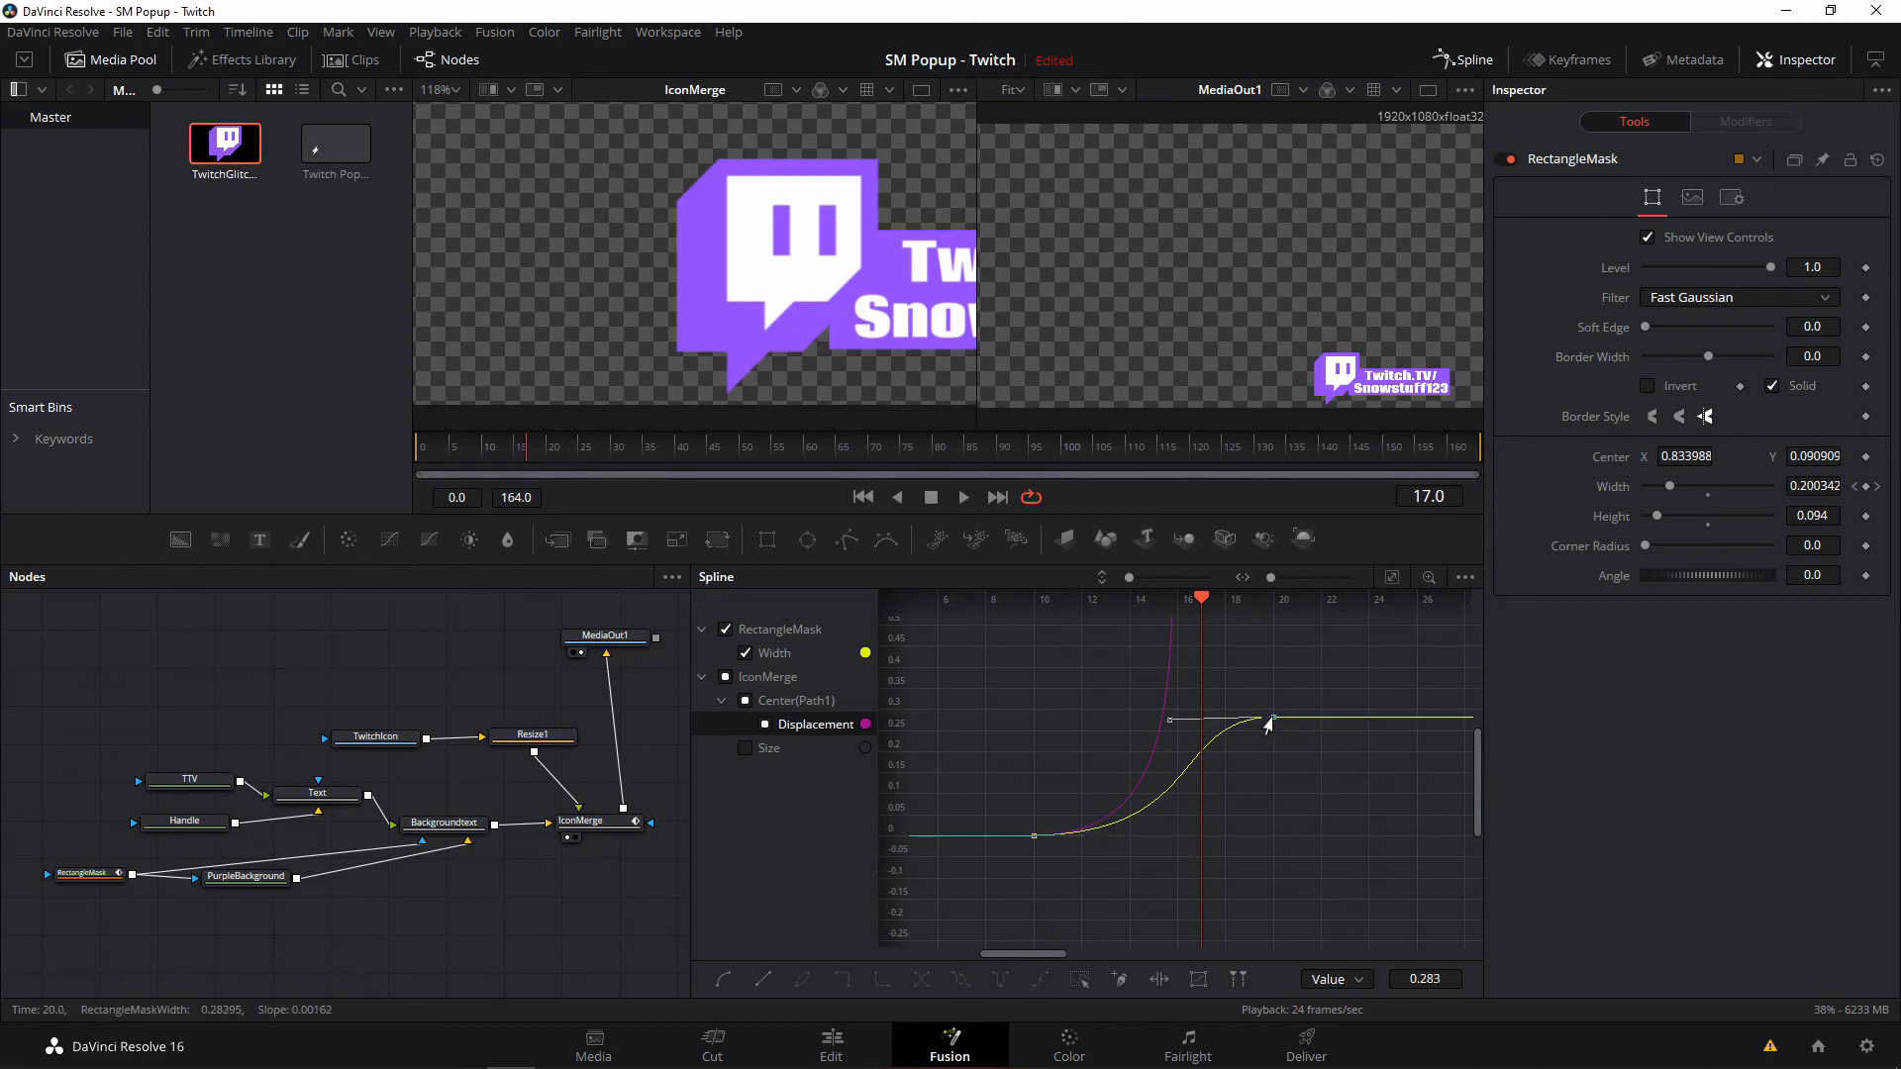
left_click_drag(1167, 725, 1121, 725)
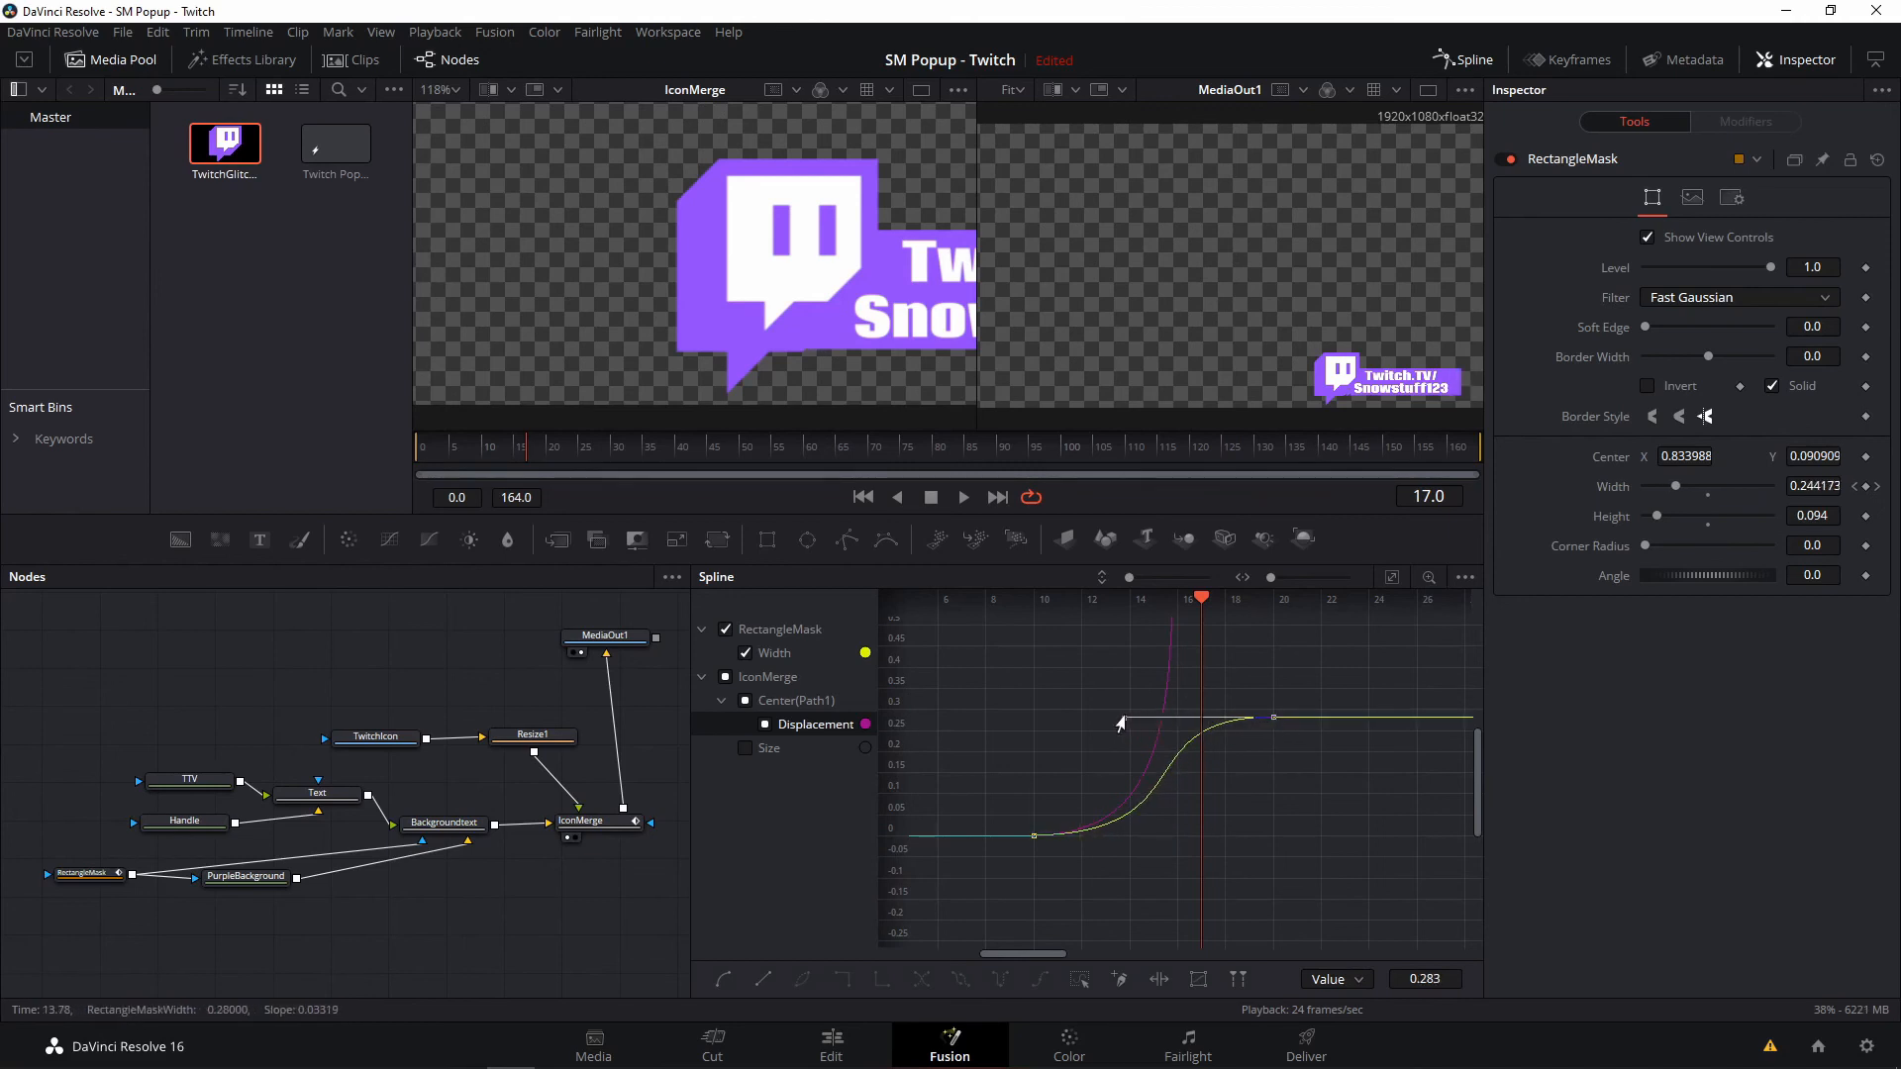
- Frame the whole popup in the IconMerge viewer, then scrub and play the animation to review the eased bar and text reveal
left_click_drag(1205, 600, 1107, 619)
scroll(653, 374, "down", 3)
scroll(769, 376, "up", 2)
scroll(774, 368, "down", 2)
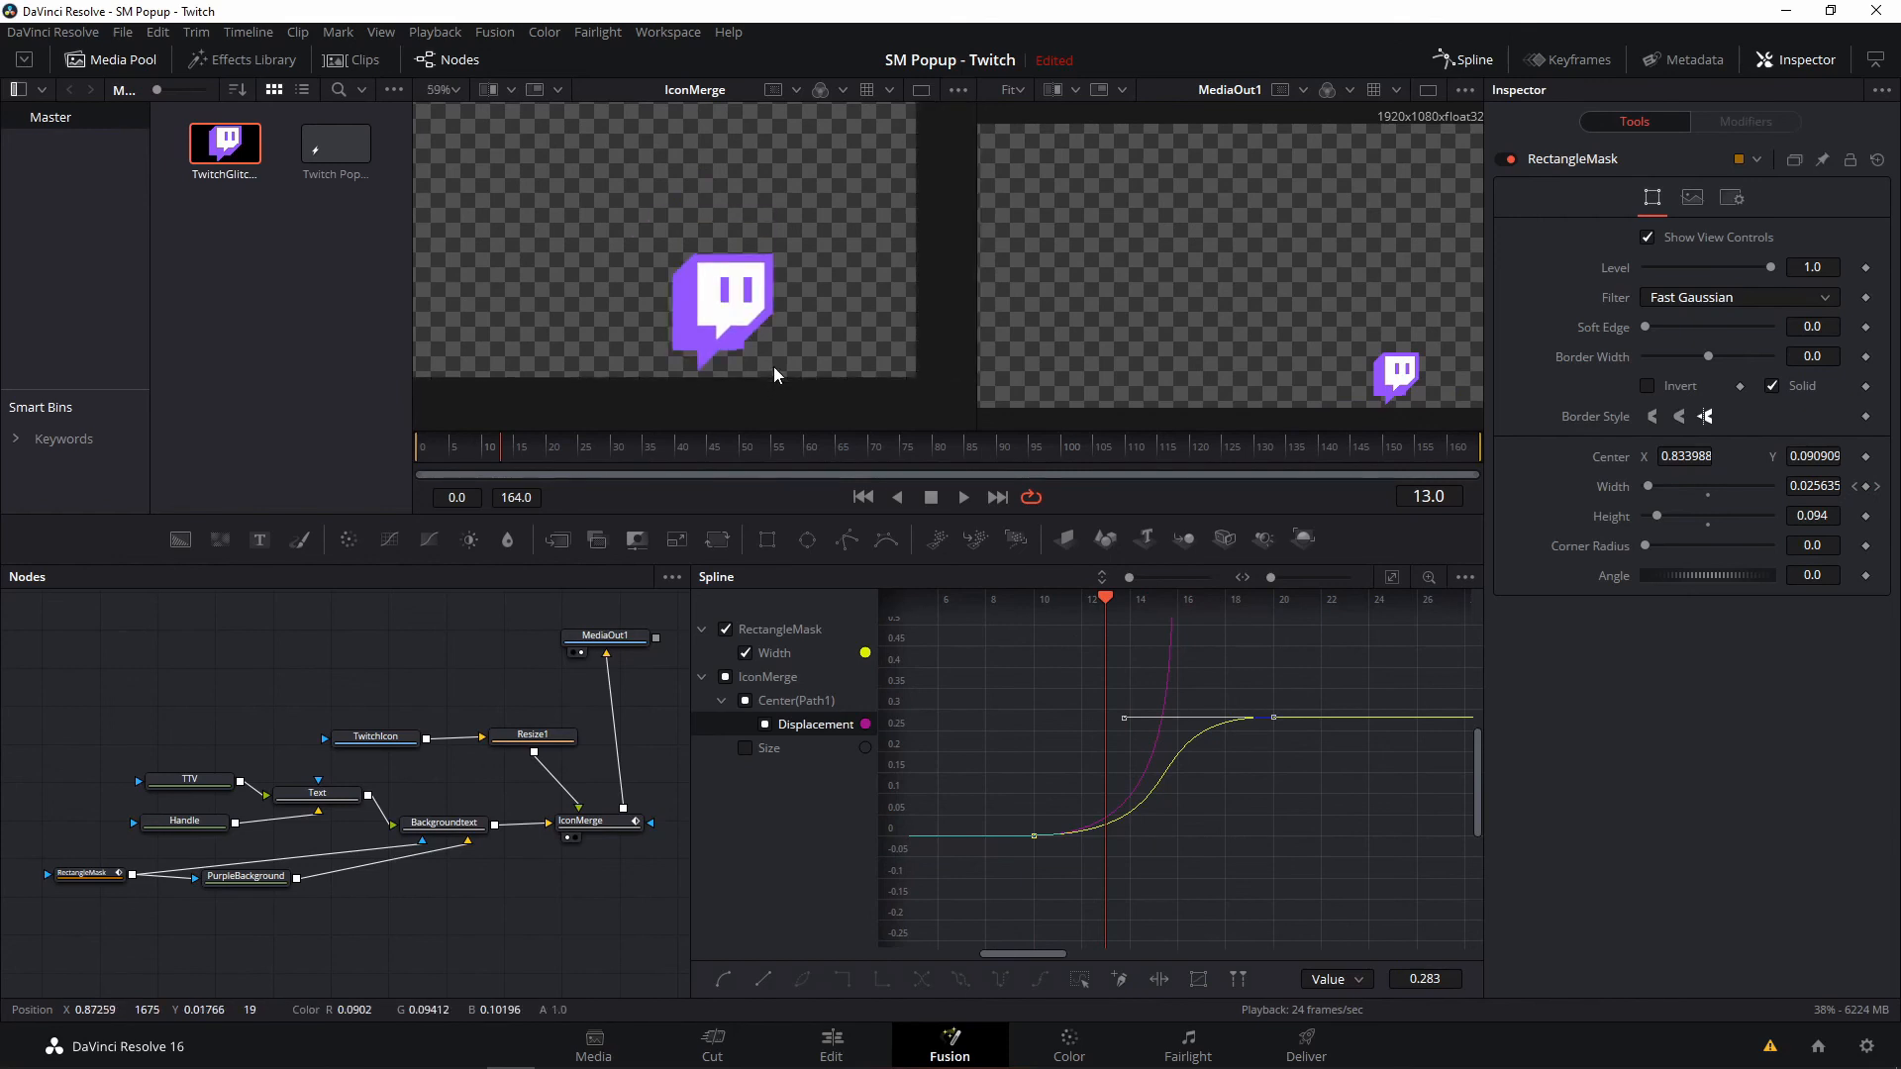
scroll(823, 347, "up", 2)
scroll(823, 346, "down", 3)
mouse_move(824, 346)
left_mouse_down()
mouse_move(751, 359)
mouse_move(876, 355)
mouse_move(717, 324)
mouse_move(799, 357)
mouse_move(912, 354)
mouse_move(803, 357)
mouse_move(841, 377)
left_mouse_up()
left_click_drag(840, 377, 864, 360)
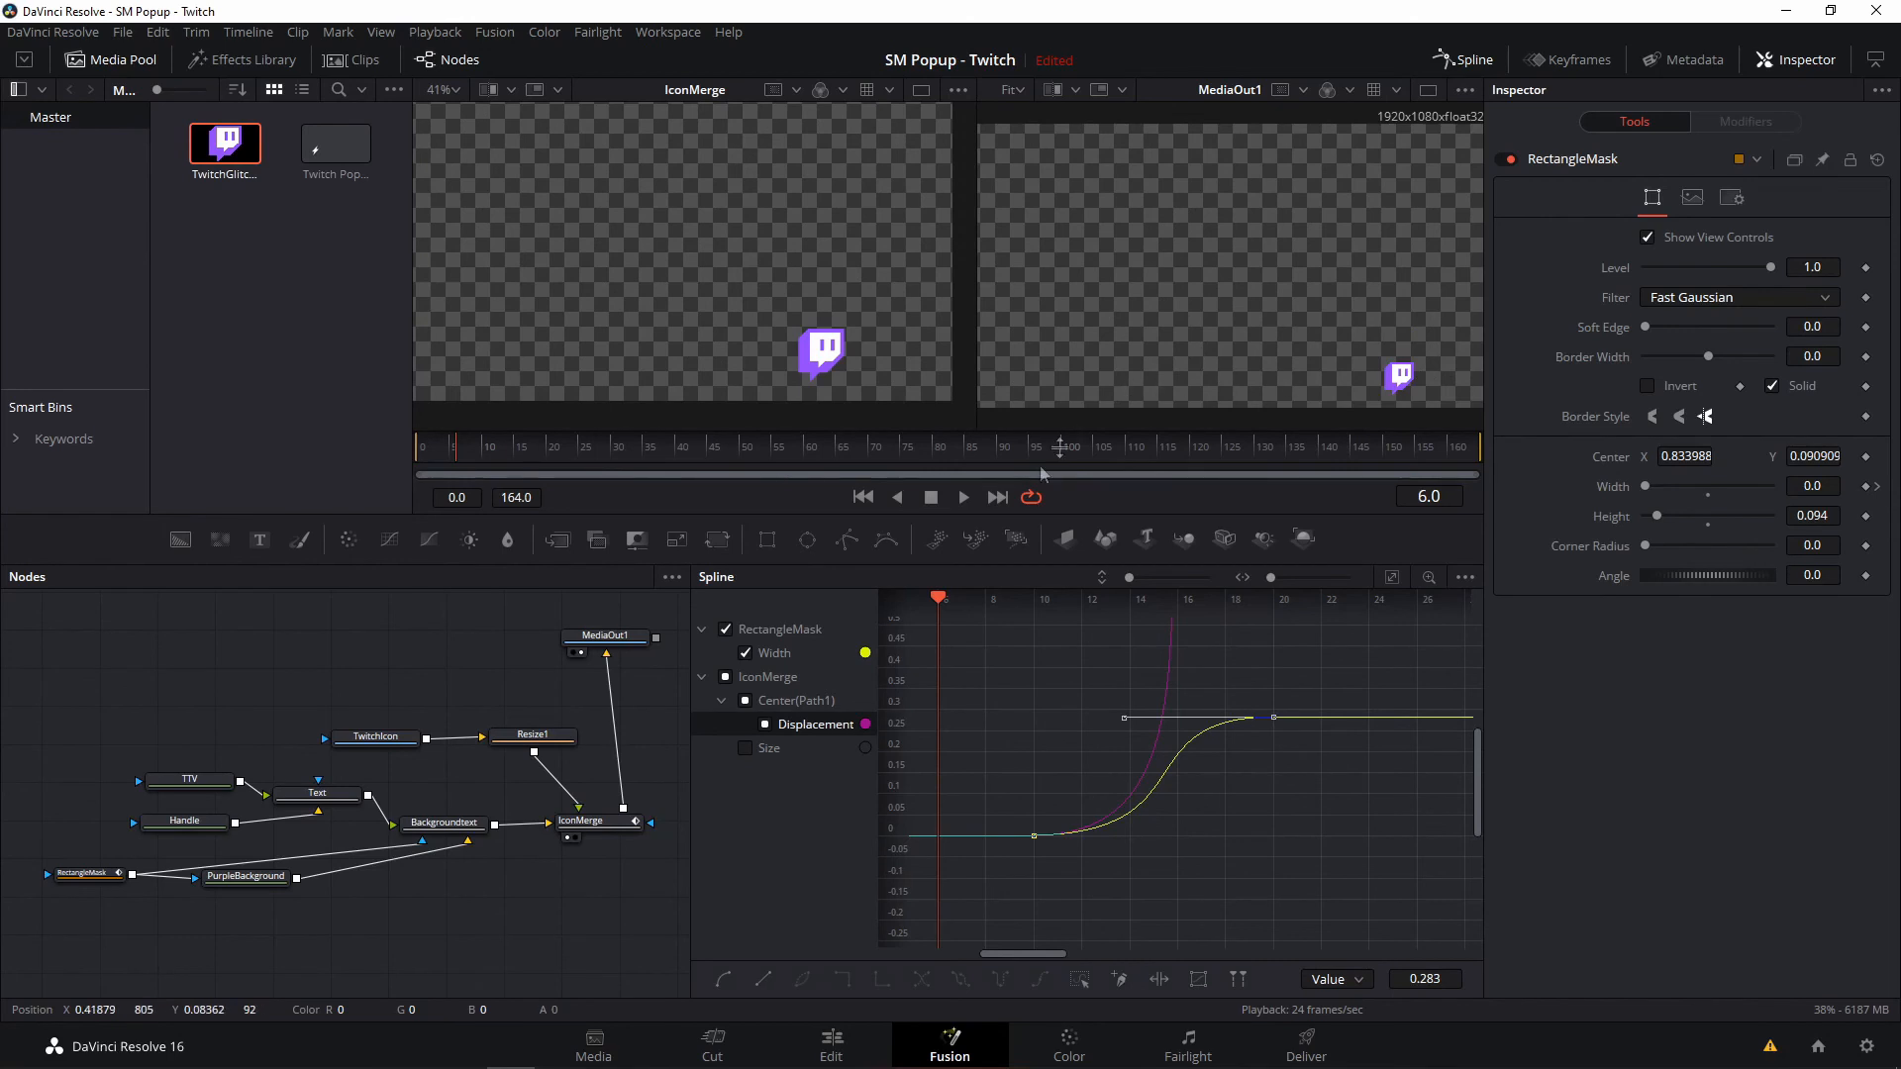
left_click(964, 505)
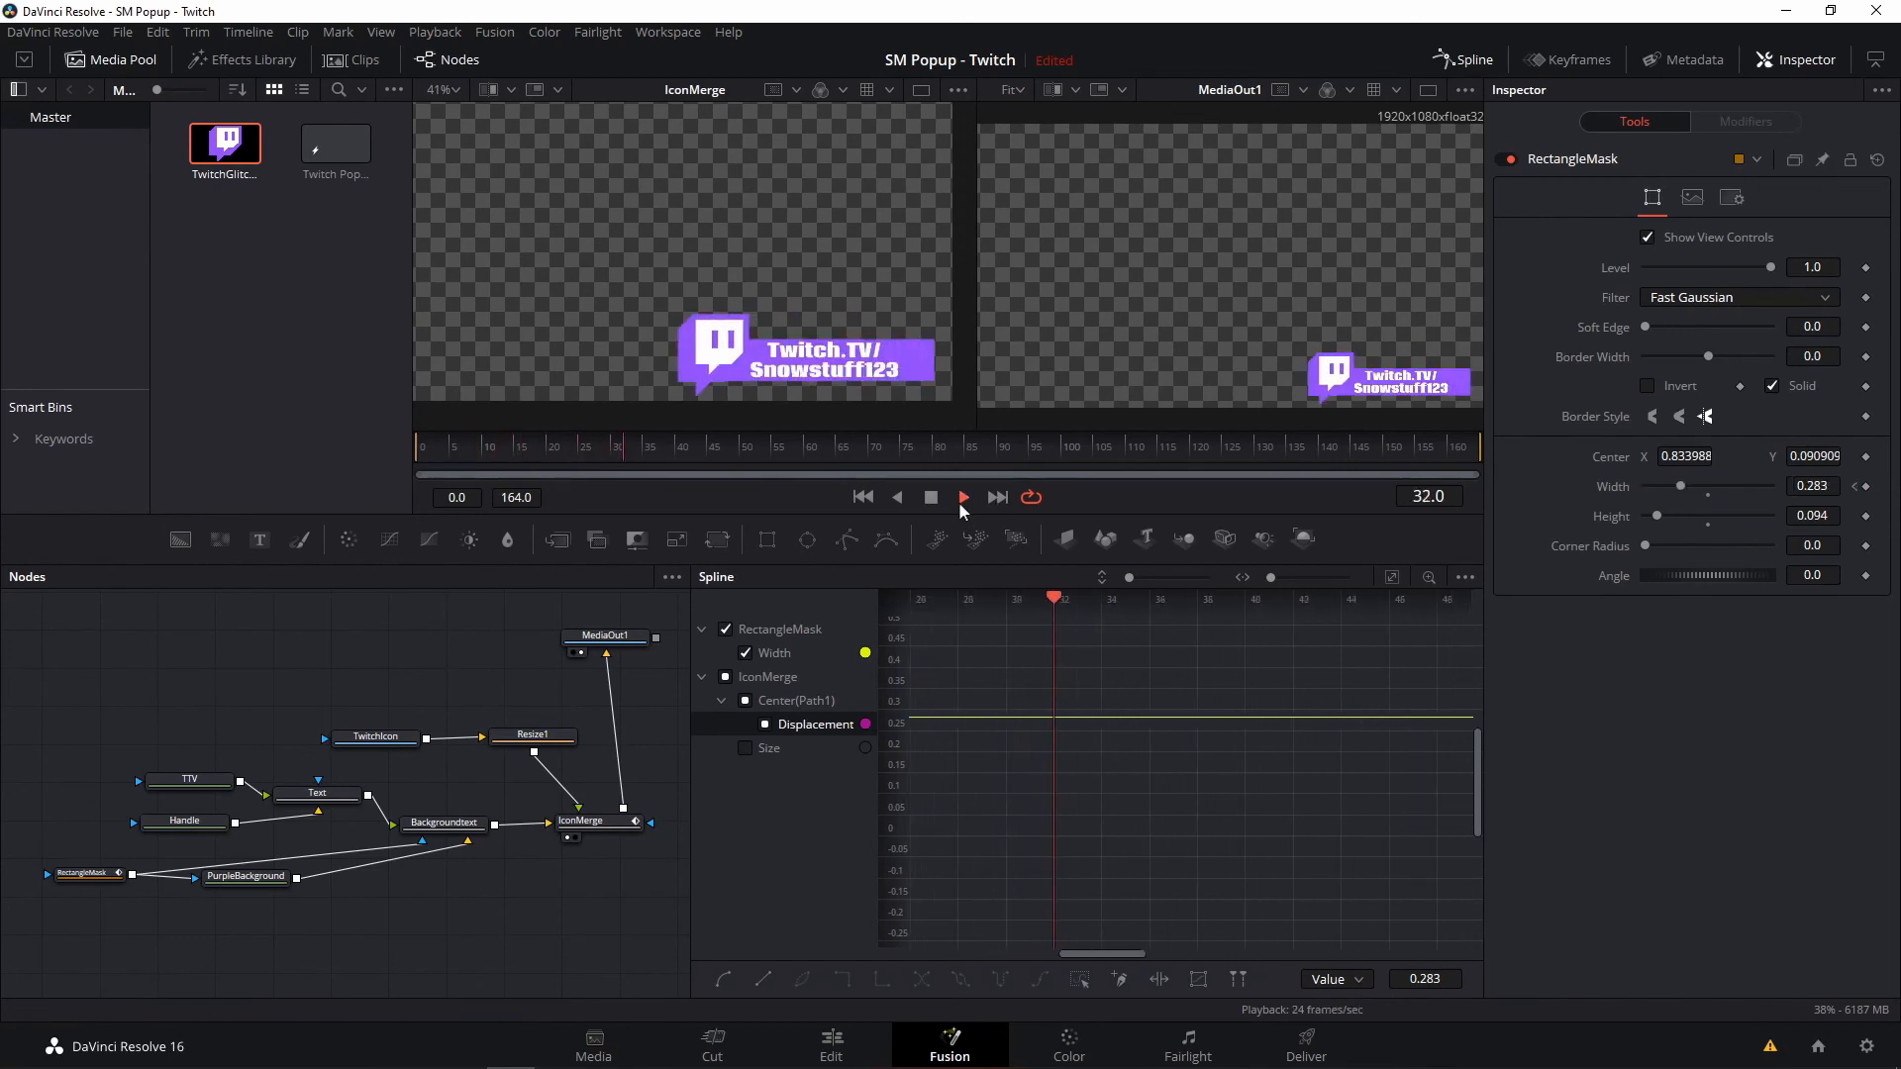
left_click(937, 503)
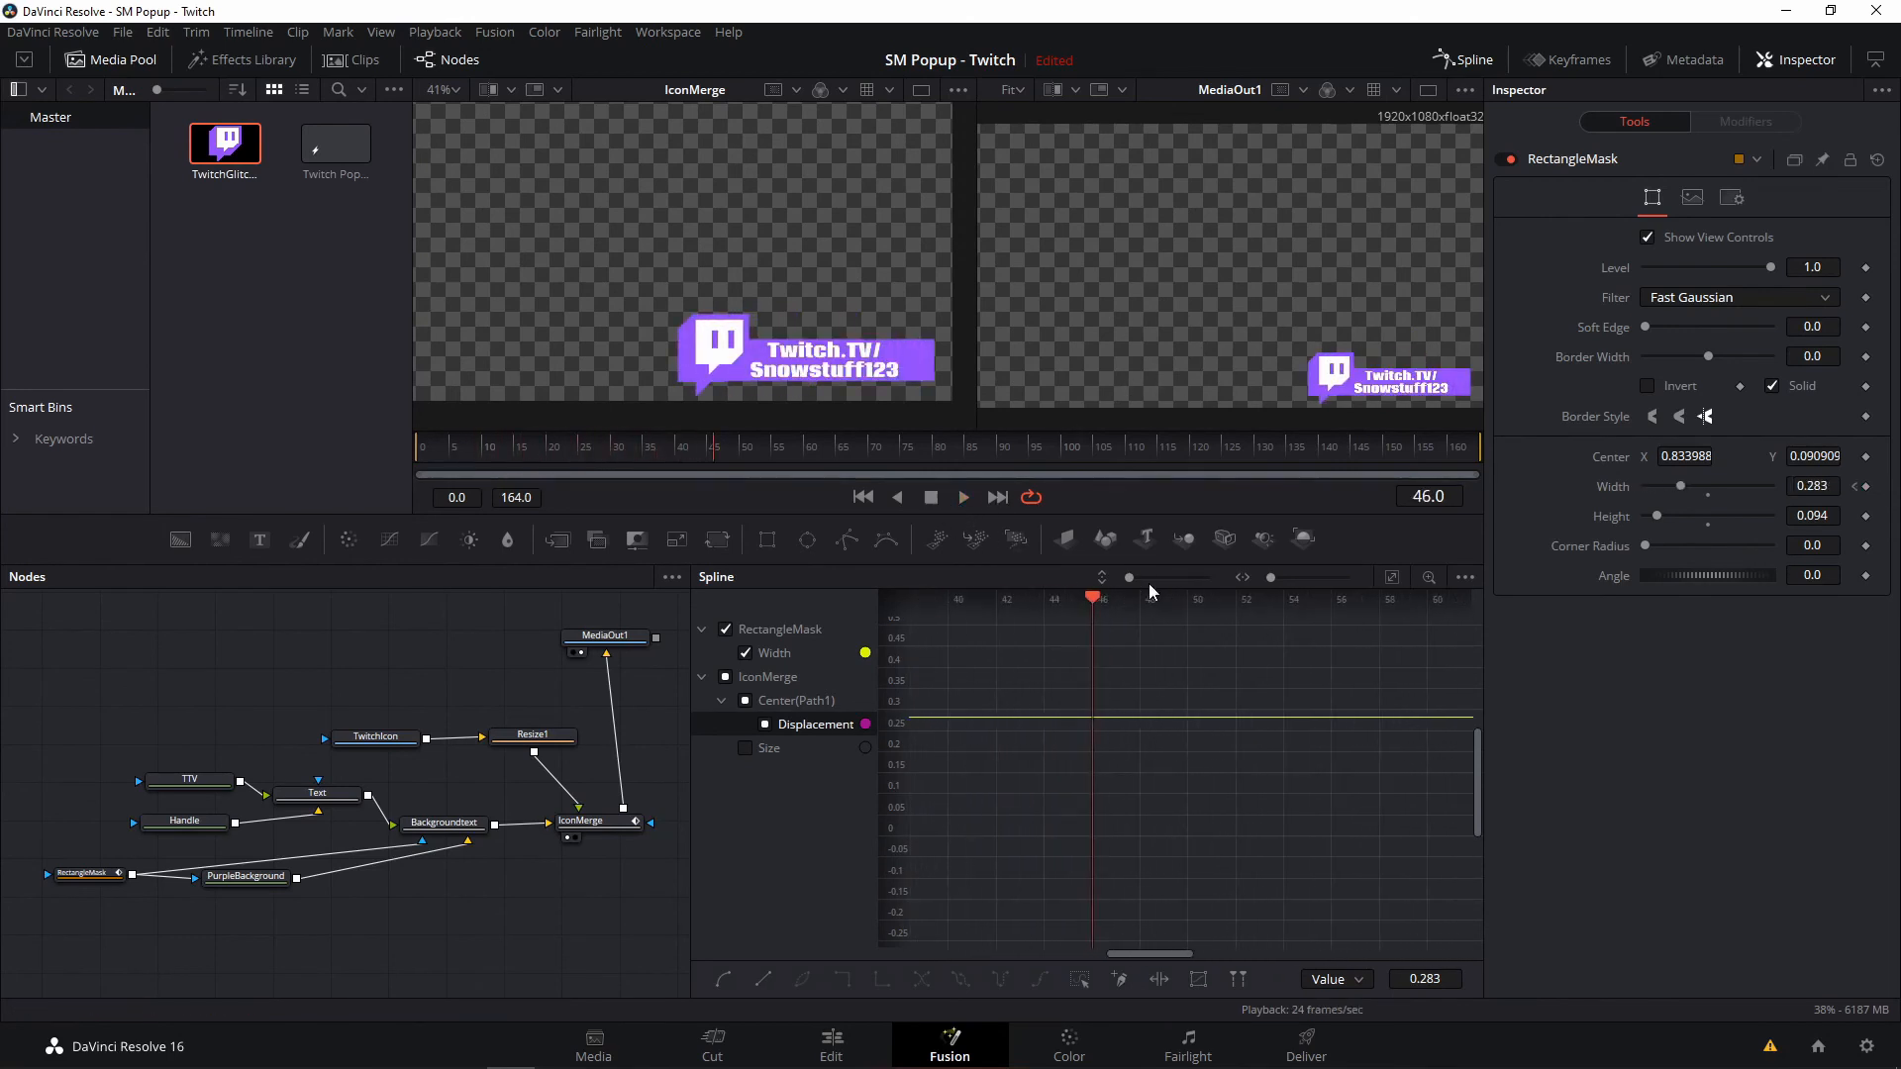
- Make IconMerge's Displacement and Size curves active in the Spline editor alongside RectangleMask's Width curve
left_click_drag(1143, 953, 1008, 946)
scroll(1298, 762, "up", 4)
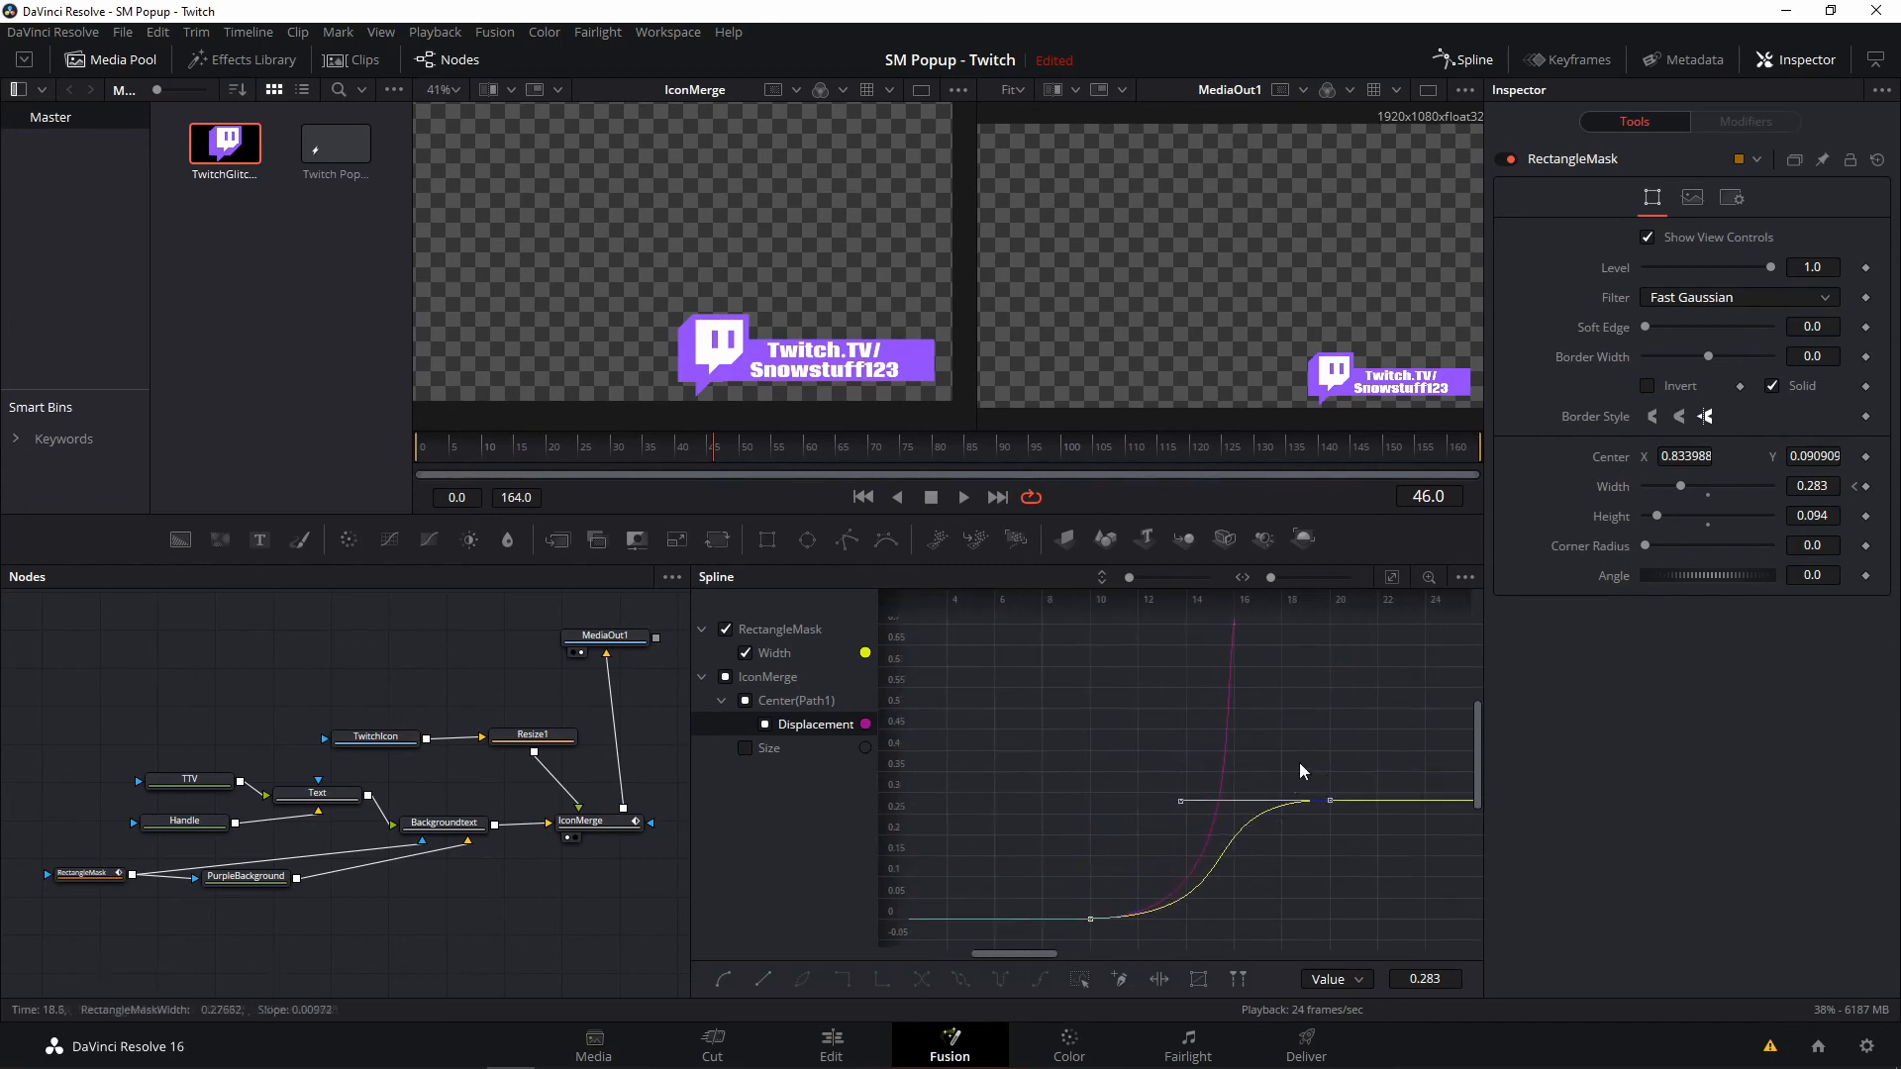
scroll(1292, 757, "down", 3)
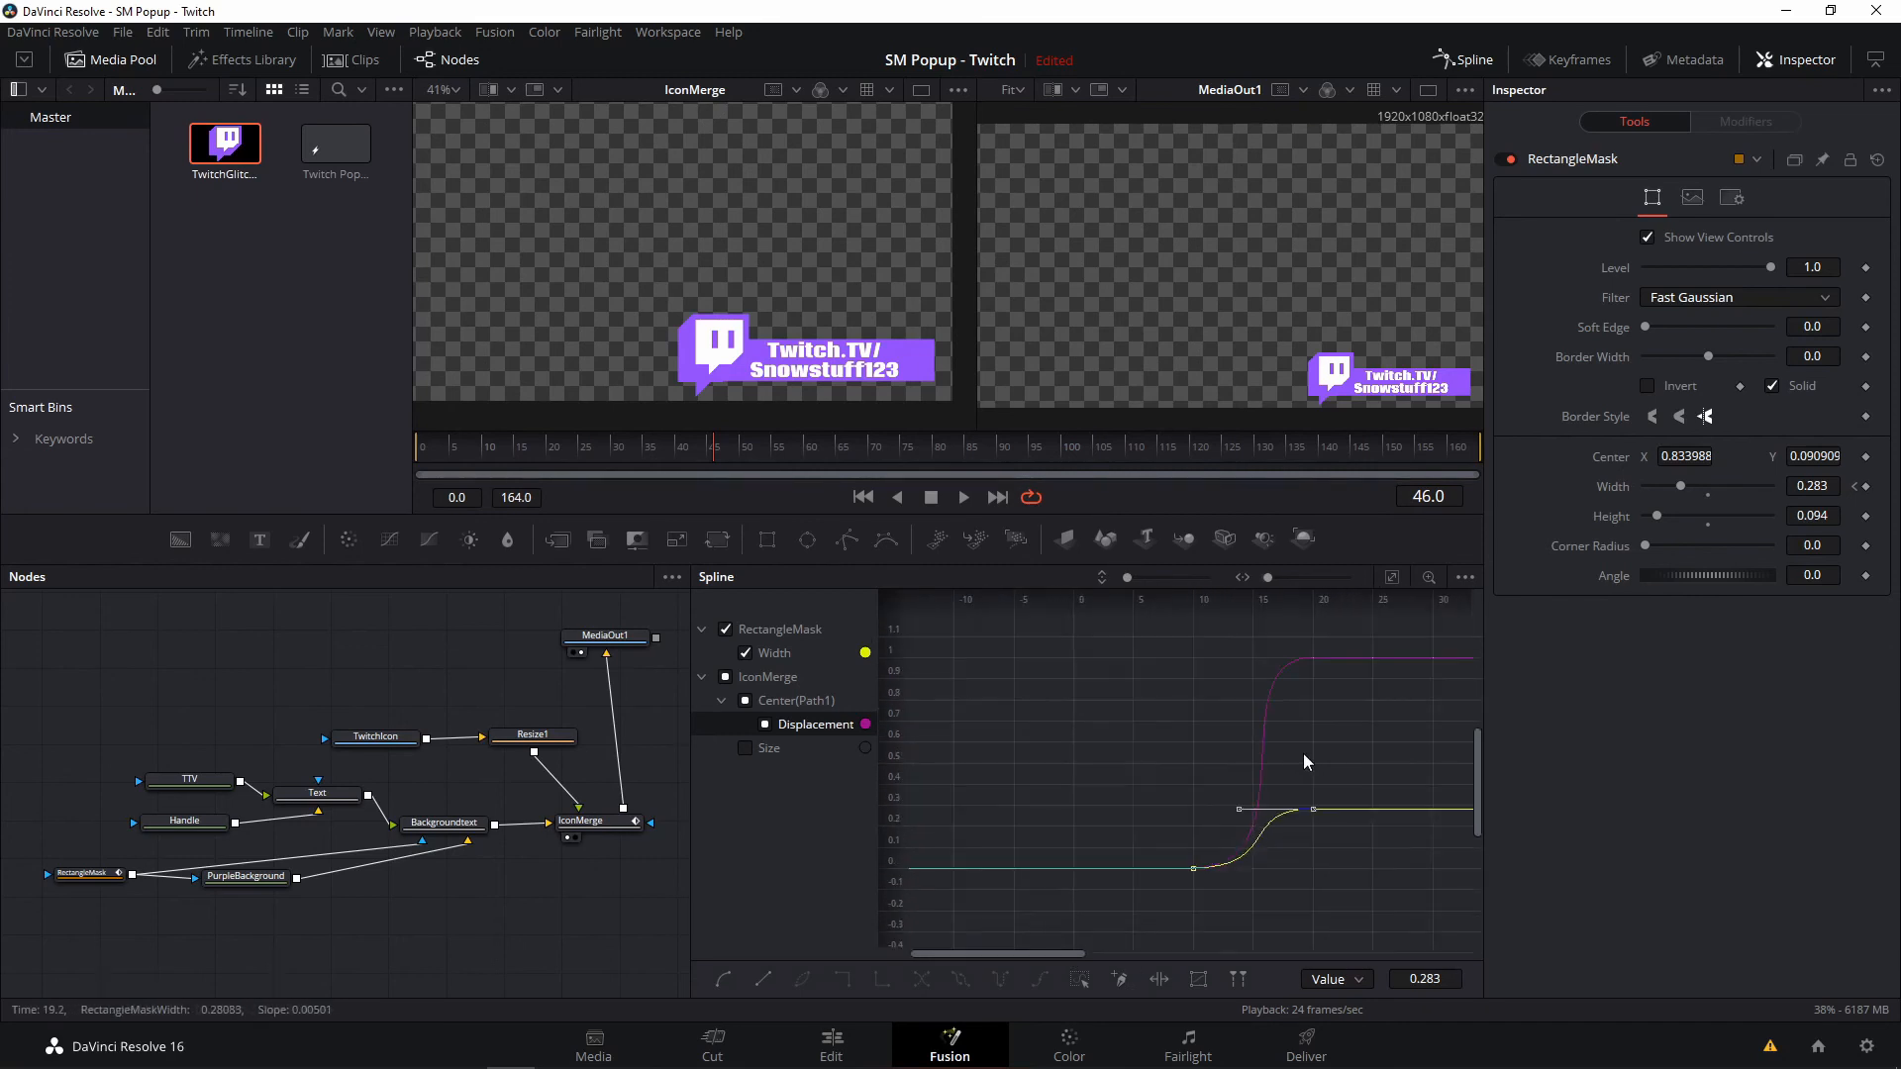
left_click(744, 749)
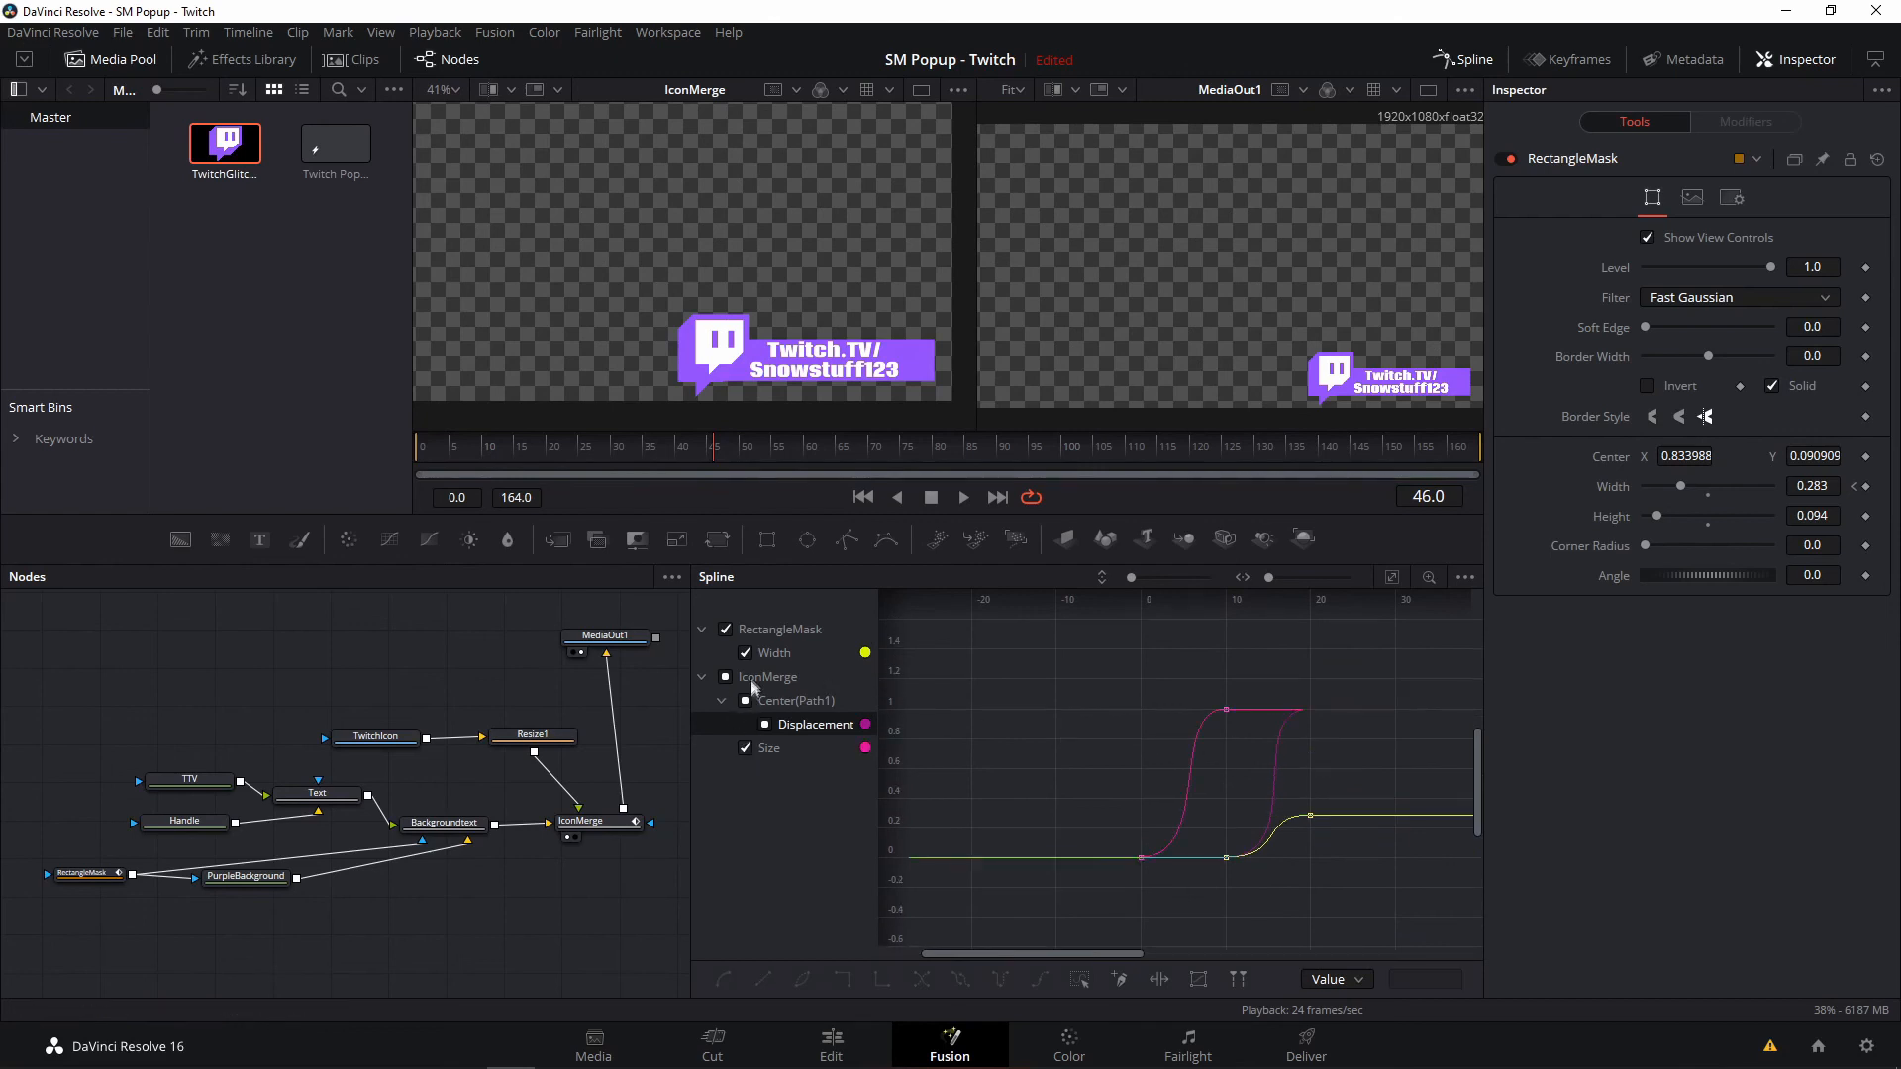
left_click(726, 677)
left_click(725, 677)
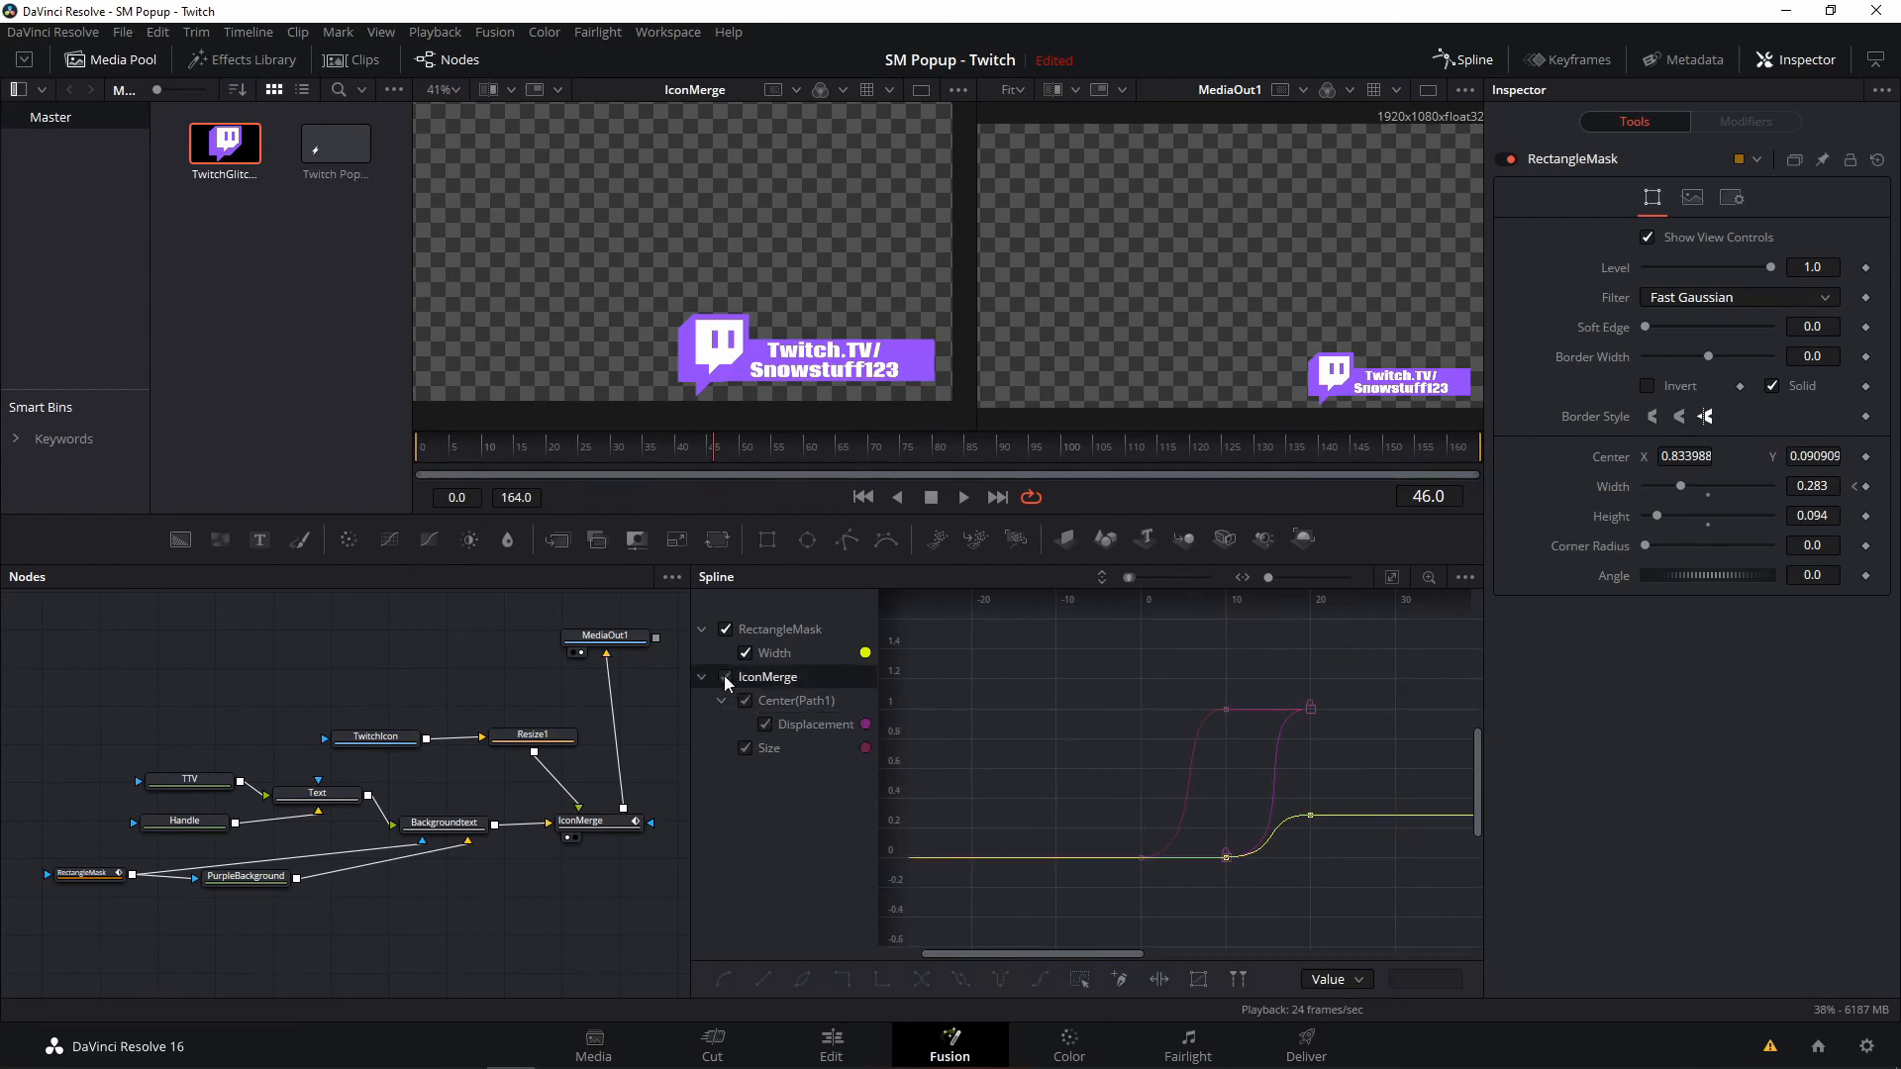
scroll(1173, 826, "down", 3)
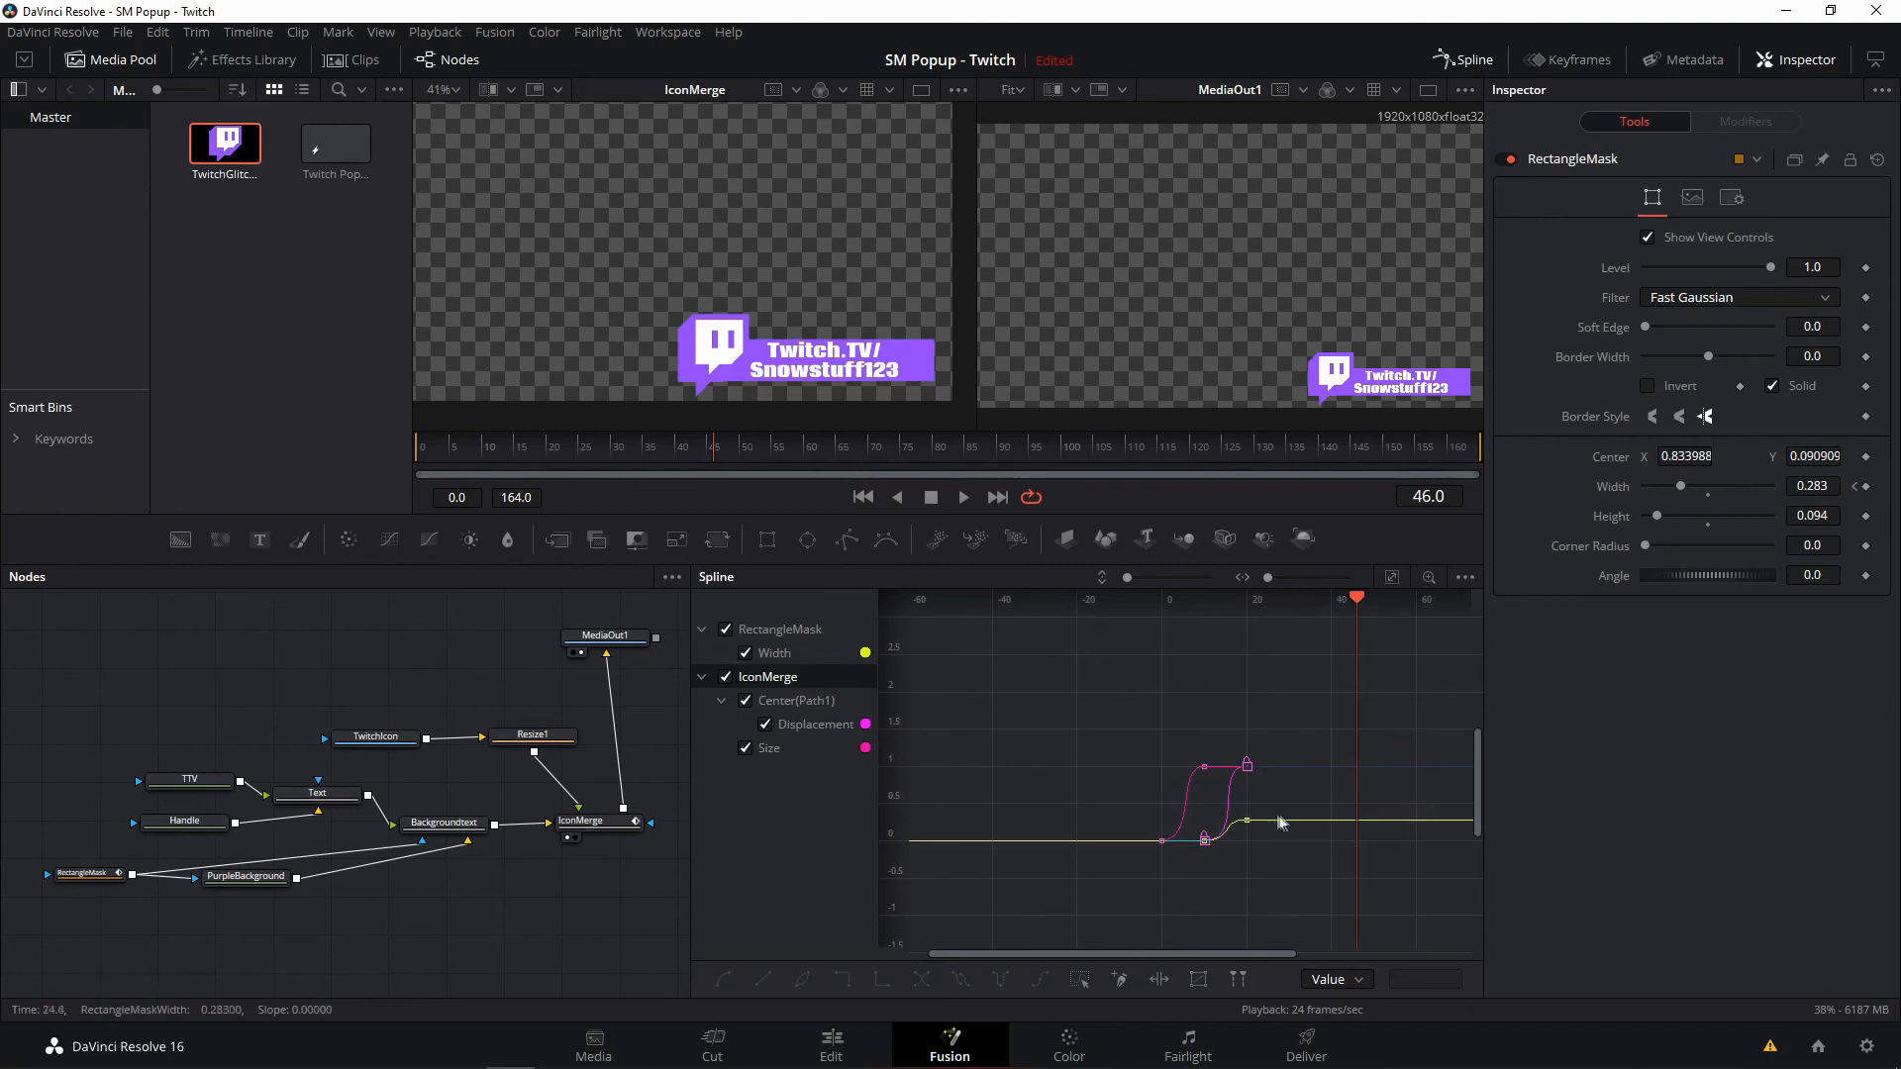
scroll(1313, 817, "right", 5)
- Play and scrub the popup from its start to review the timing of all three curves together
left_click(963, 498)
left_click(1106, 599)
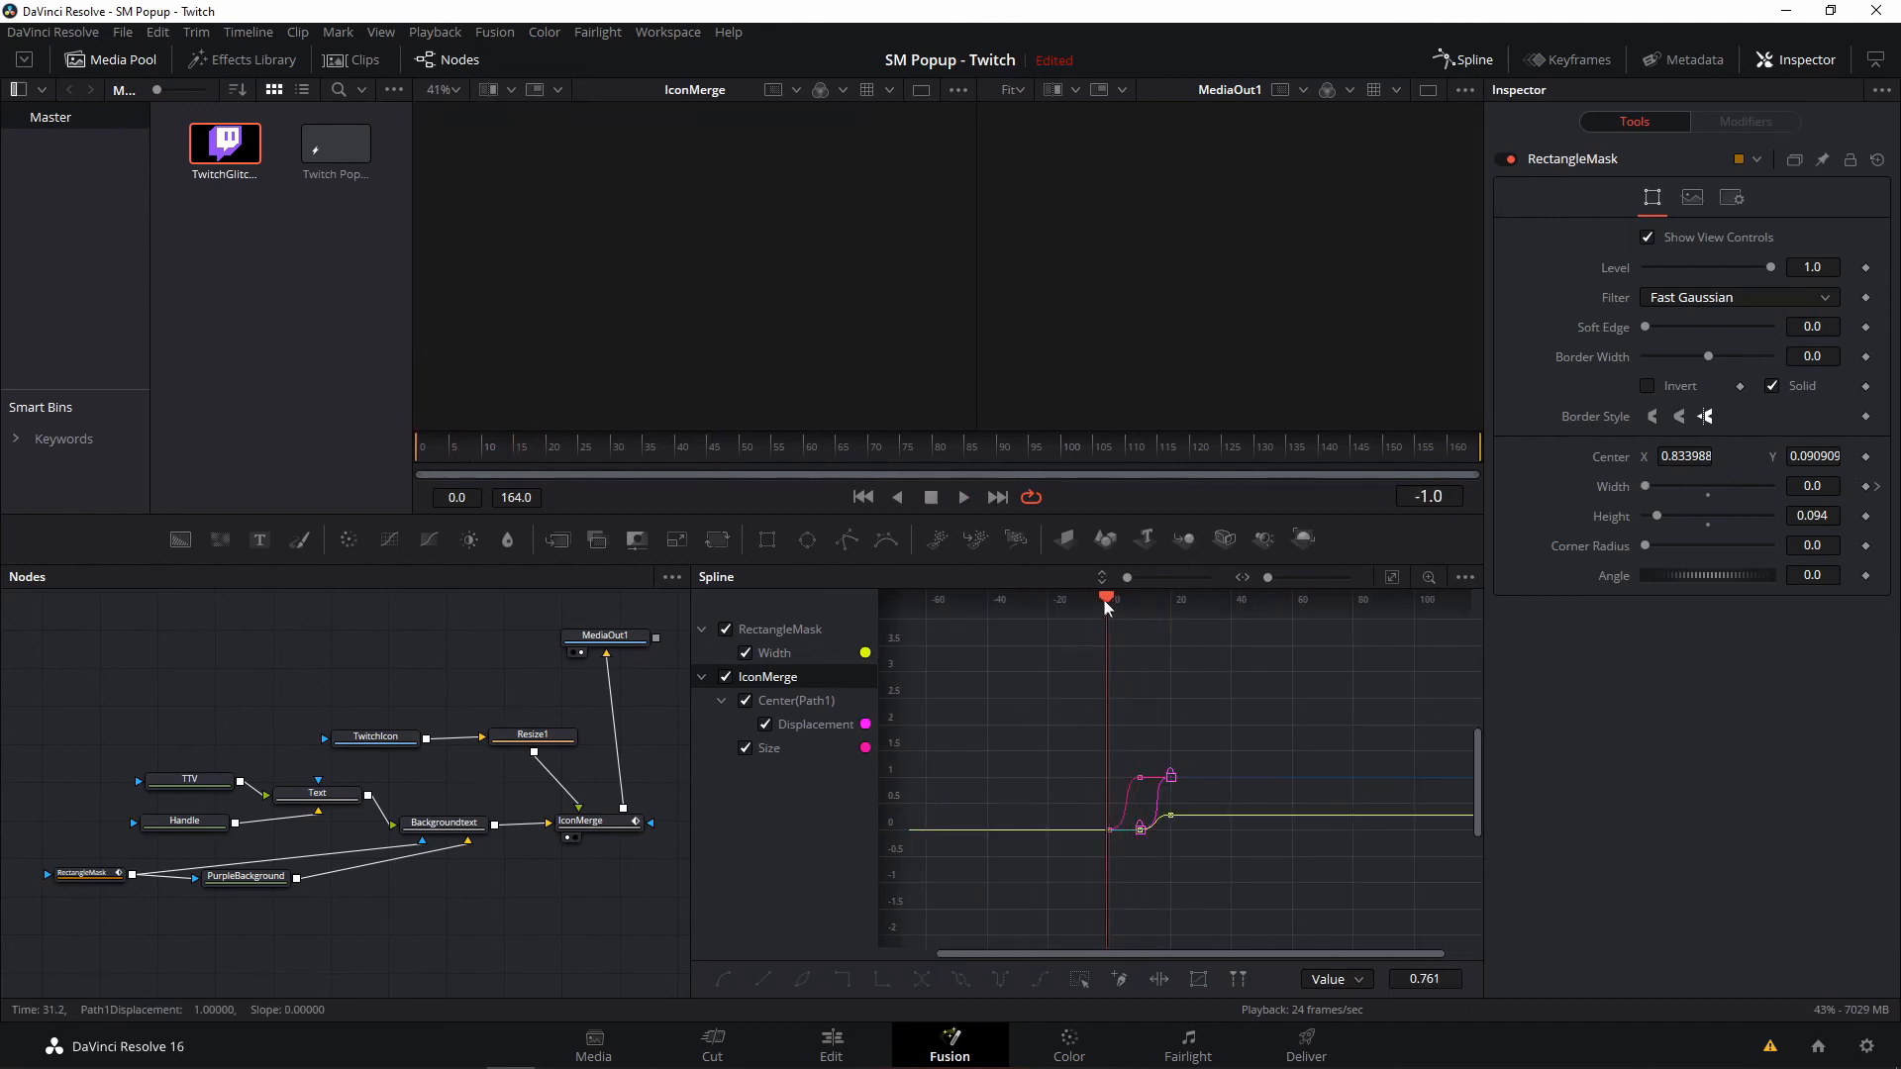
left_click_drag(1105, 598, 1256, 594)
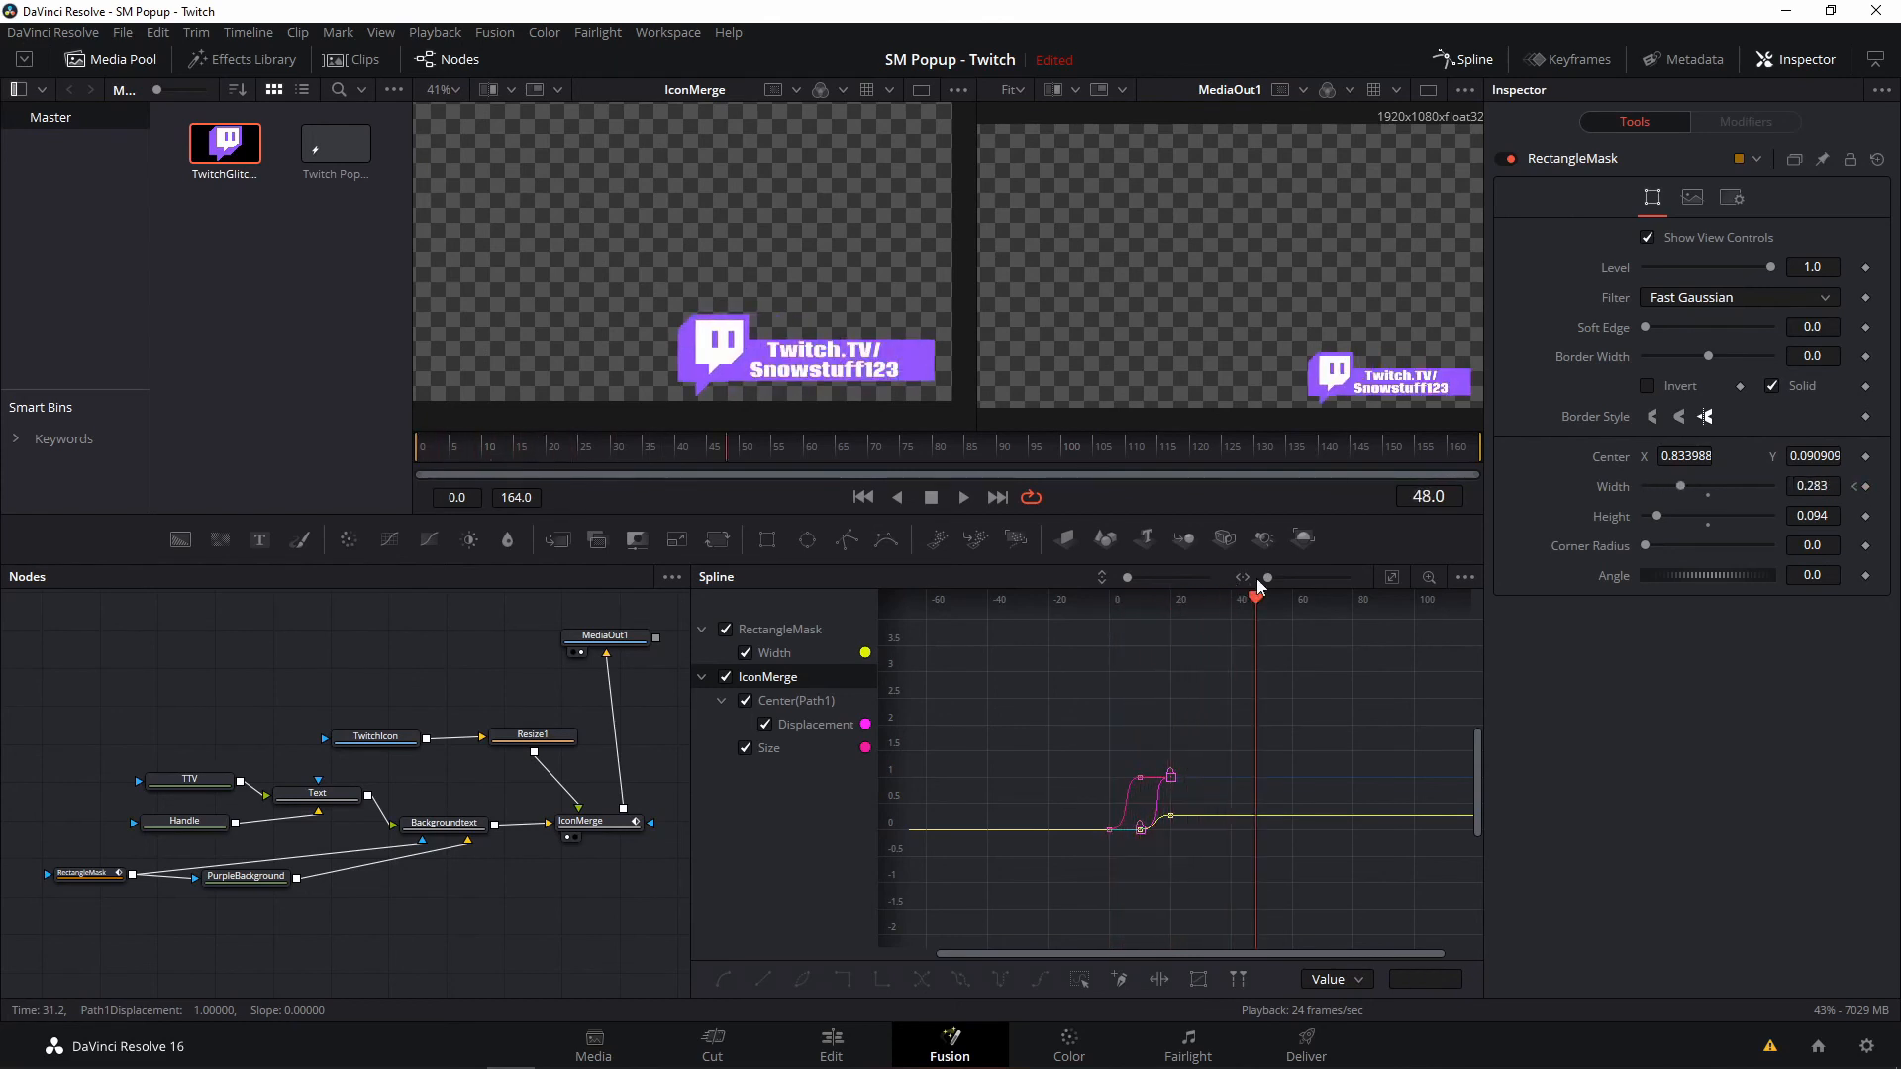
left_click_drag(1115, 604, 1316, 604)
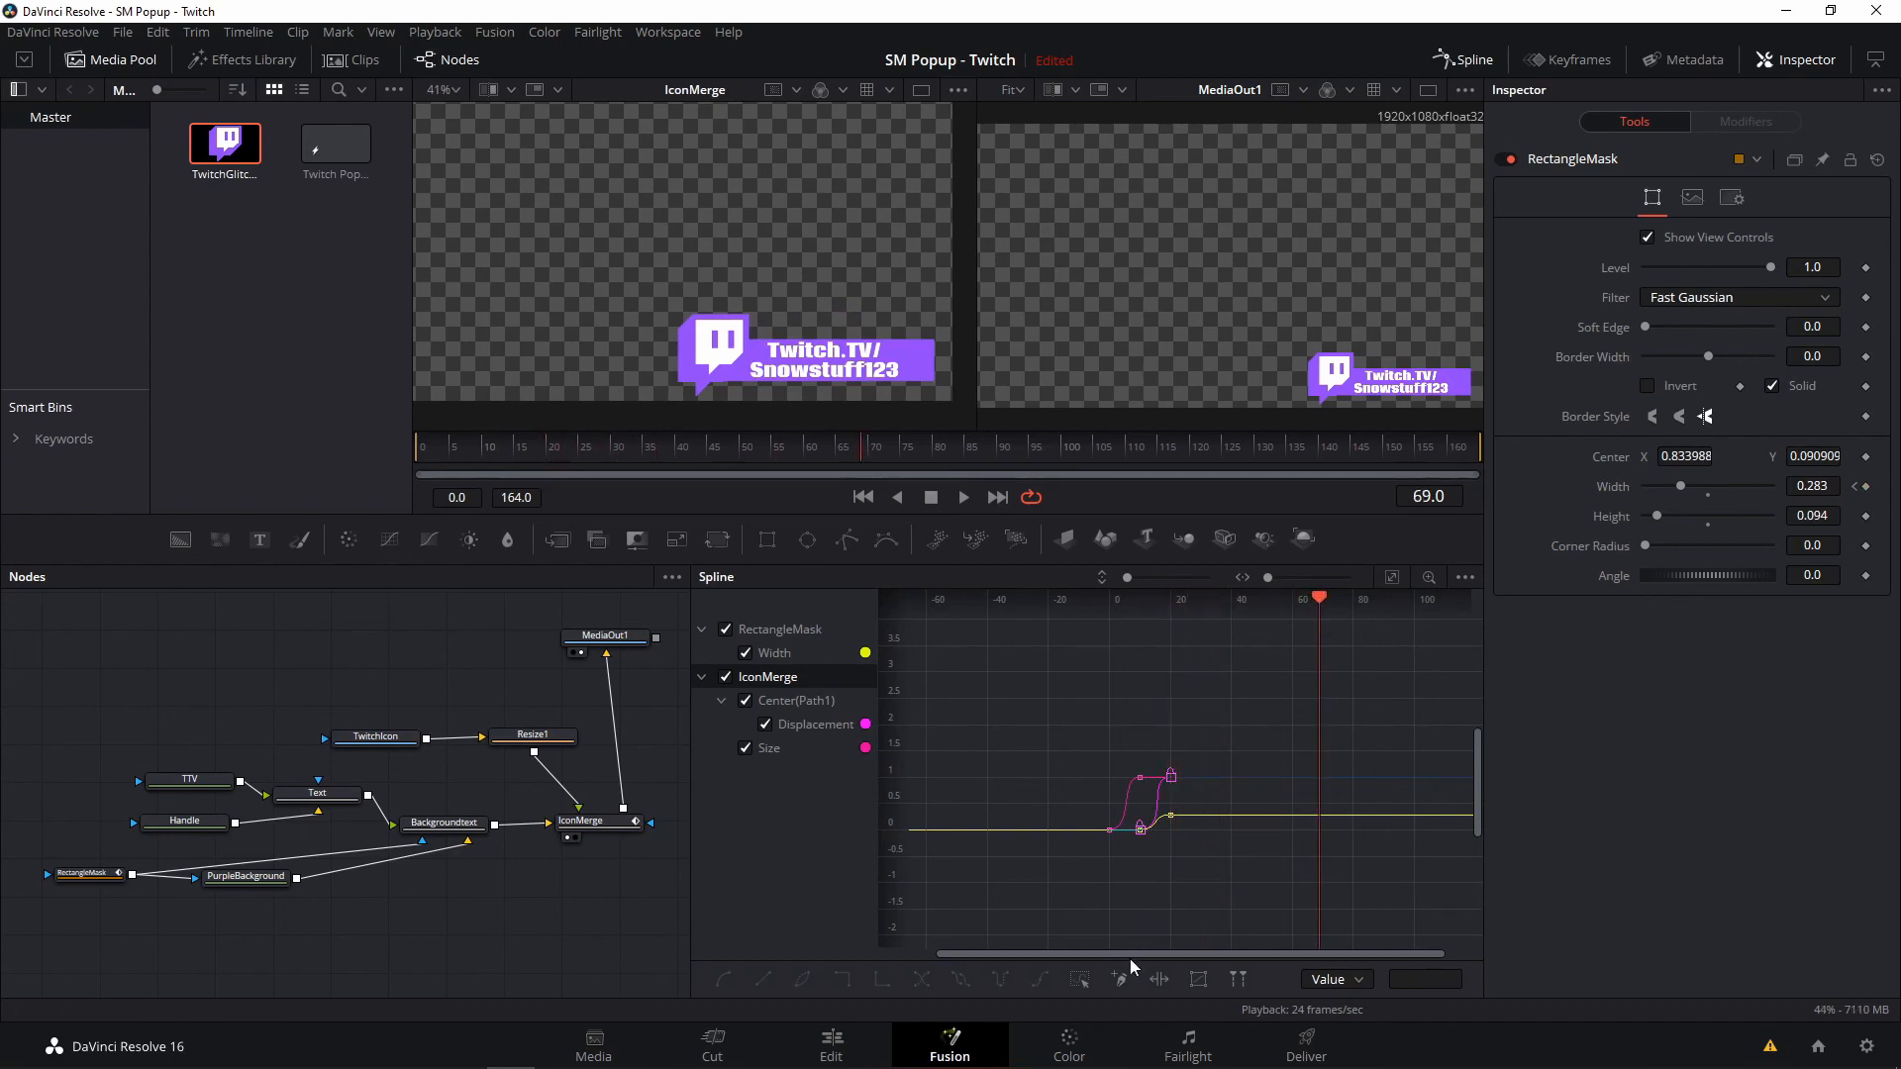
left_click_drag(1130, 956, 1159, 956)
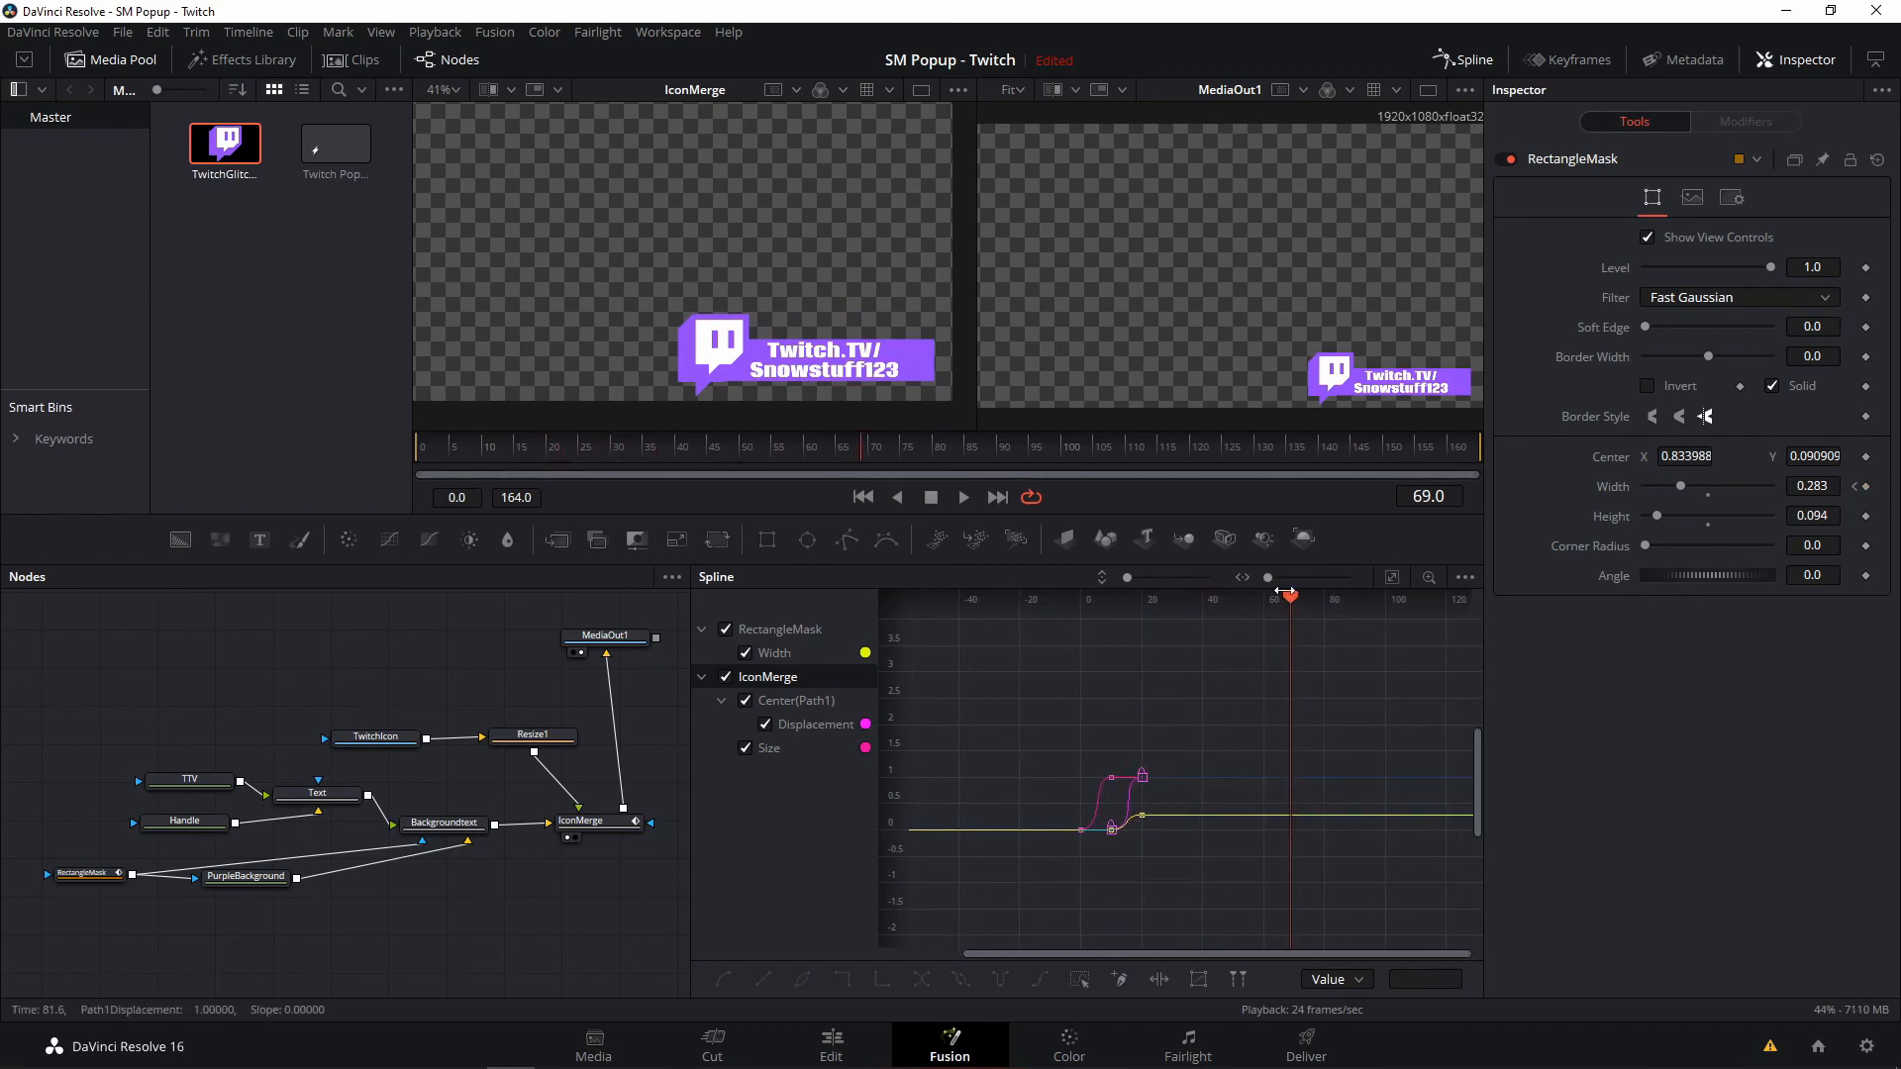
left_click_drag(1284, 591, 1243, 598)
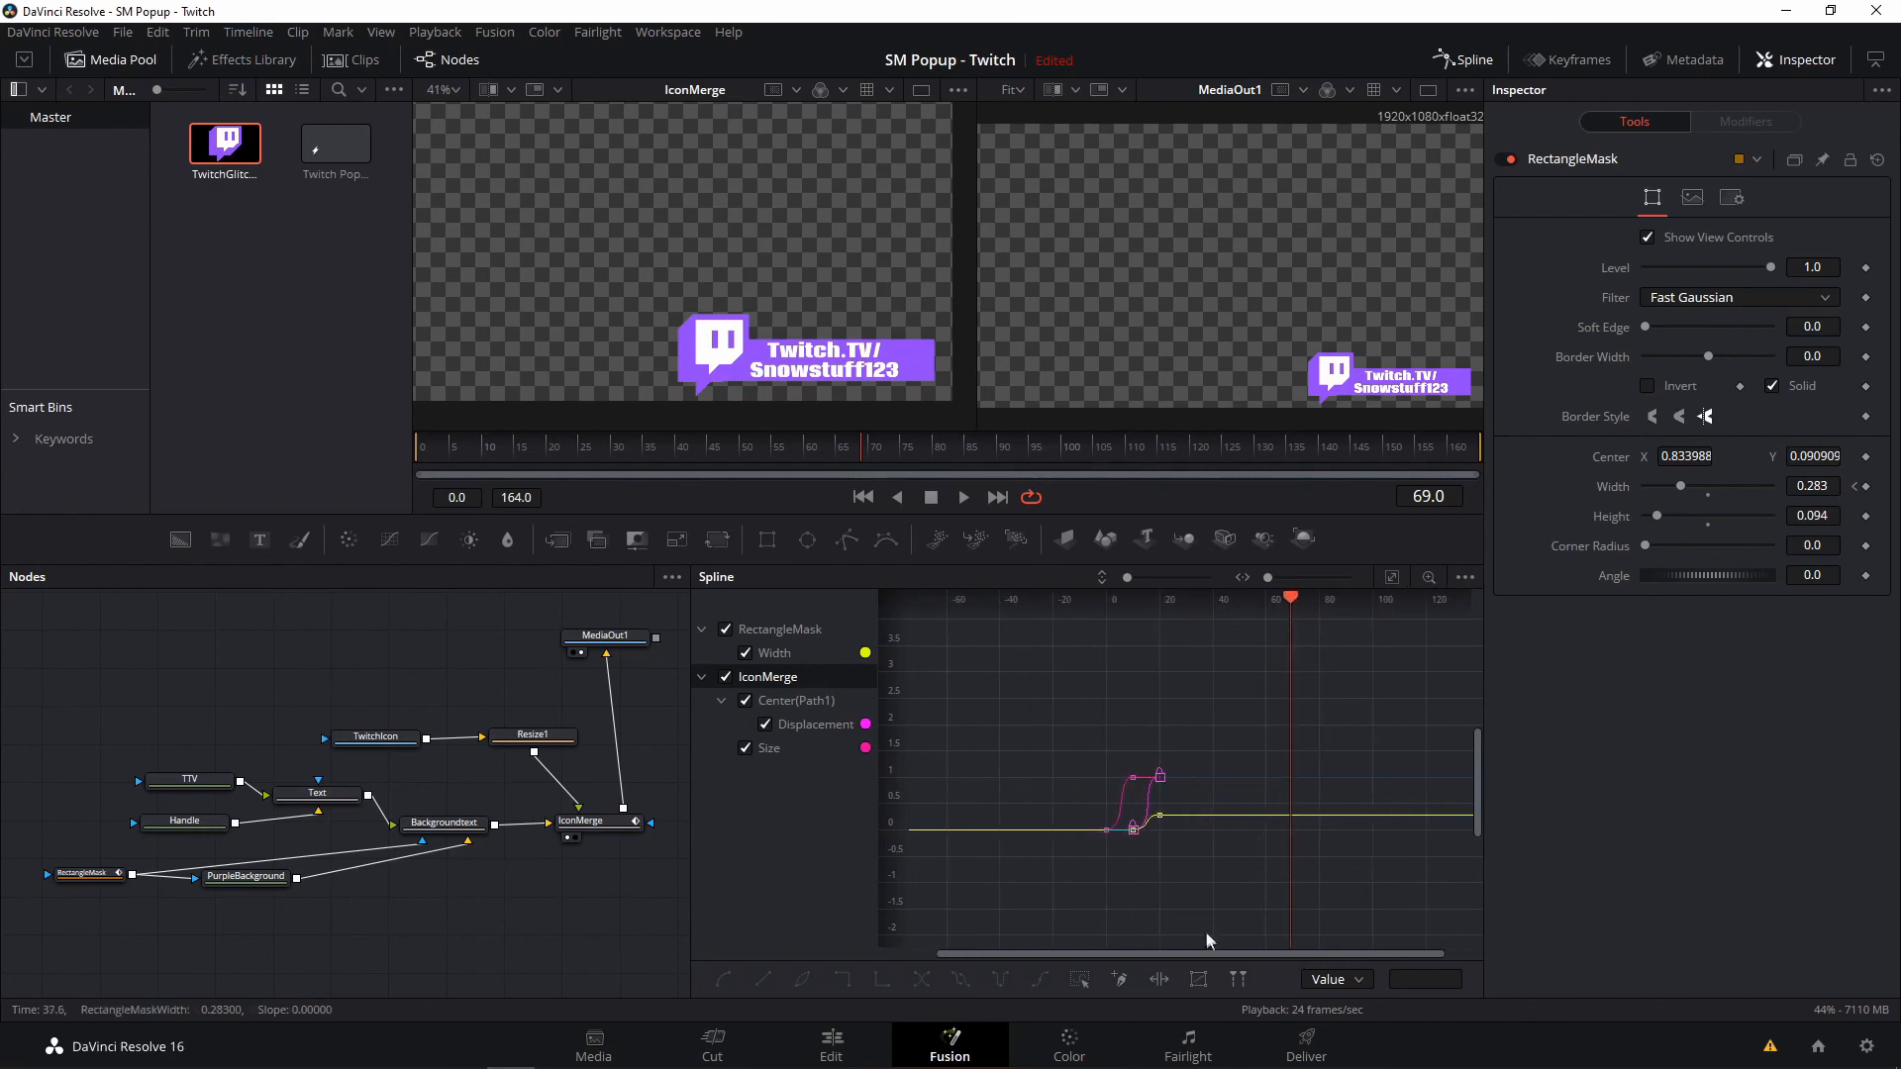
left_click_drag(1216, 957, 1243, 956)
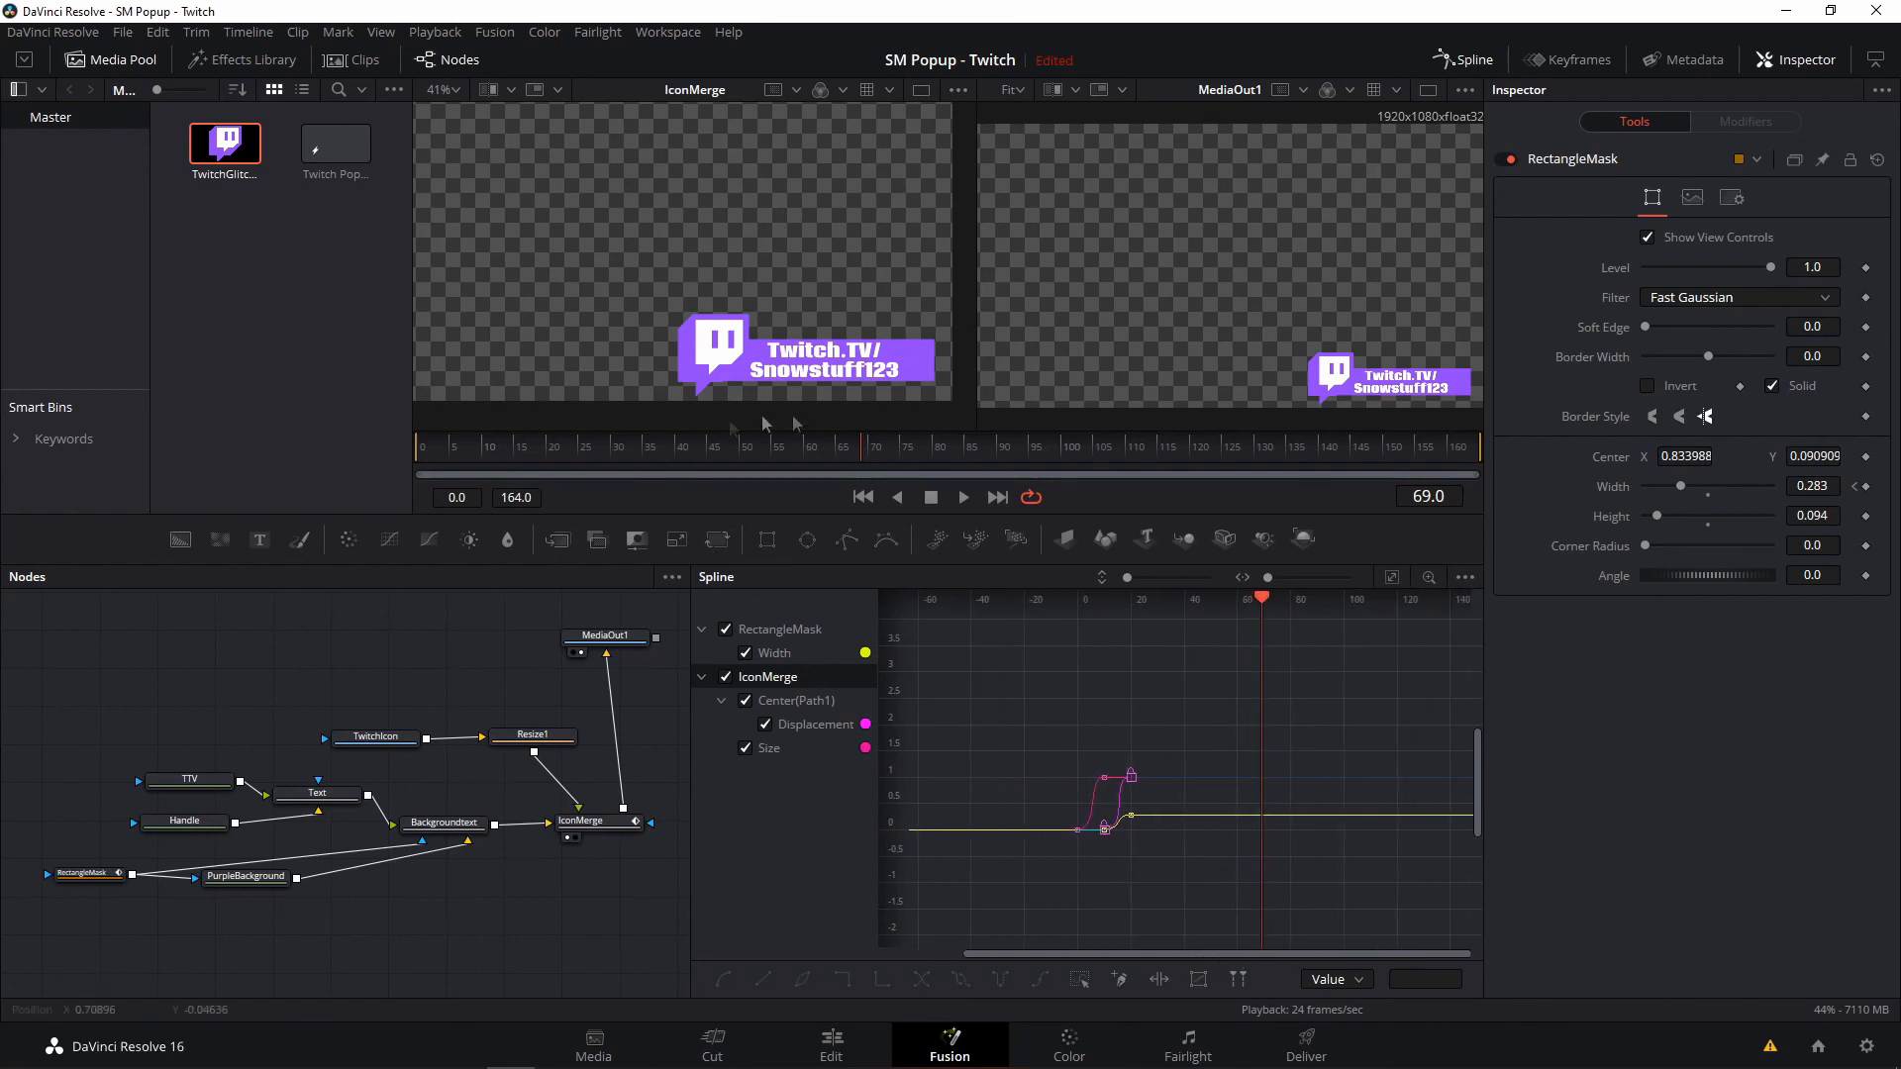
- Move the playhead to frame 140 and bring the intro keyframes into view in the Spline editor
left_click_drag(864, 457, 1324, 441)
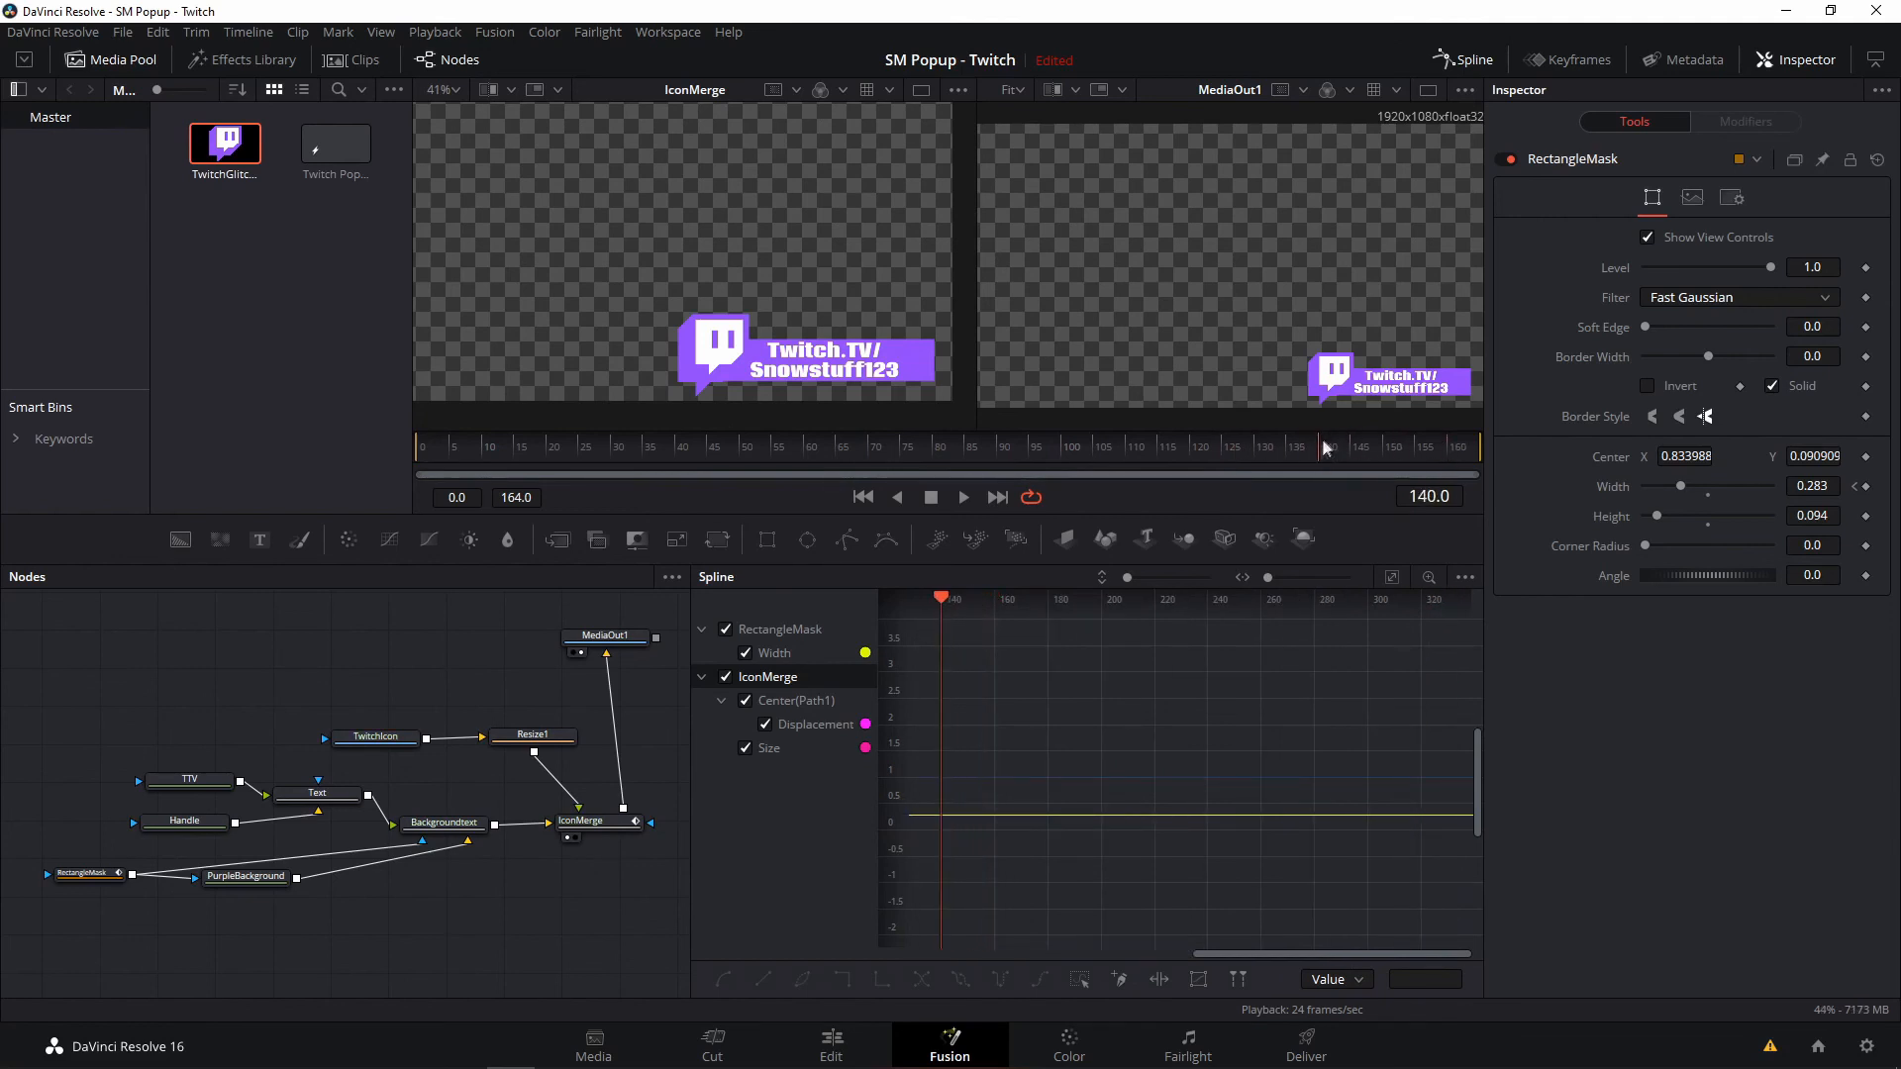
scroll(1117, 859, "down", 2)
scroll(1118, 849, "up", 2)
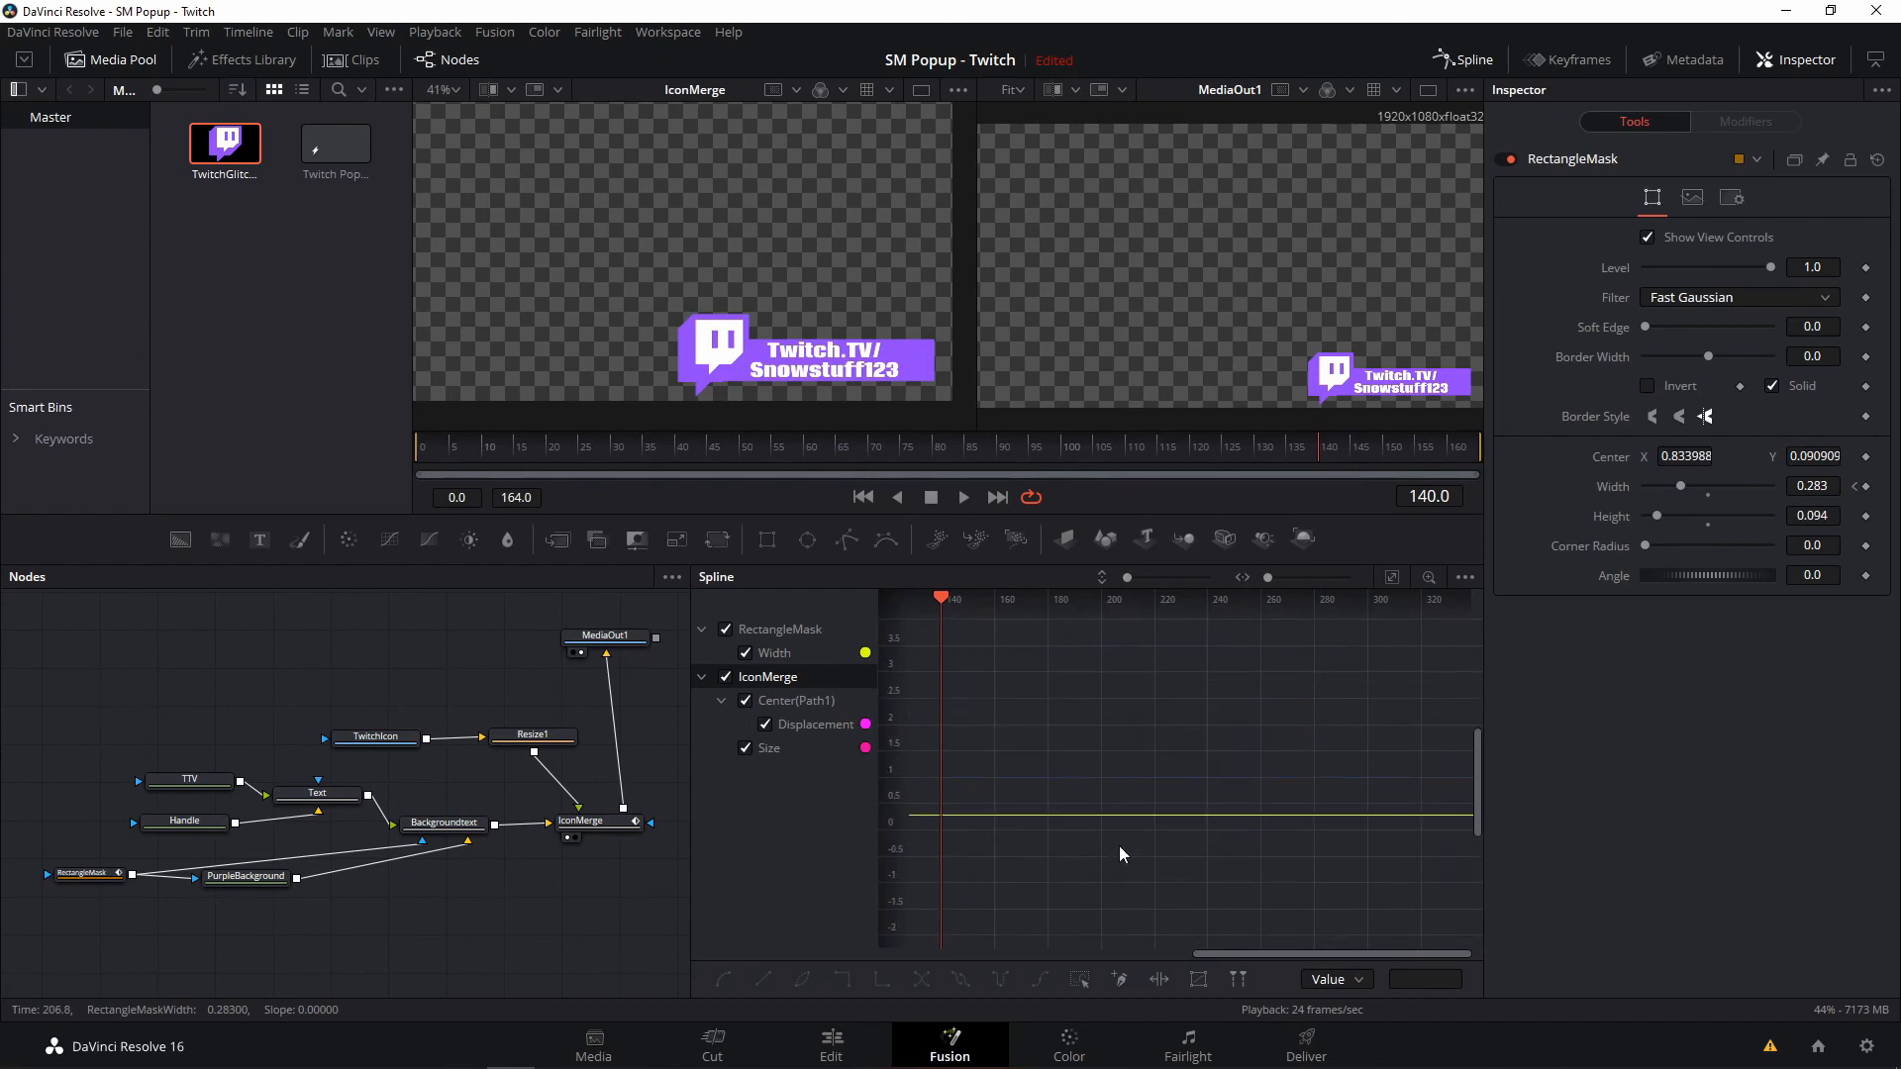
scroll(1114, 842, "down", 2)
scroll(1113, 840, "down", 1)
scroll(1111, 841, "up", 2)
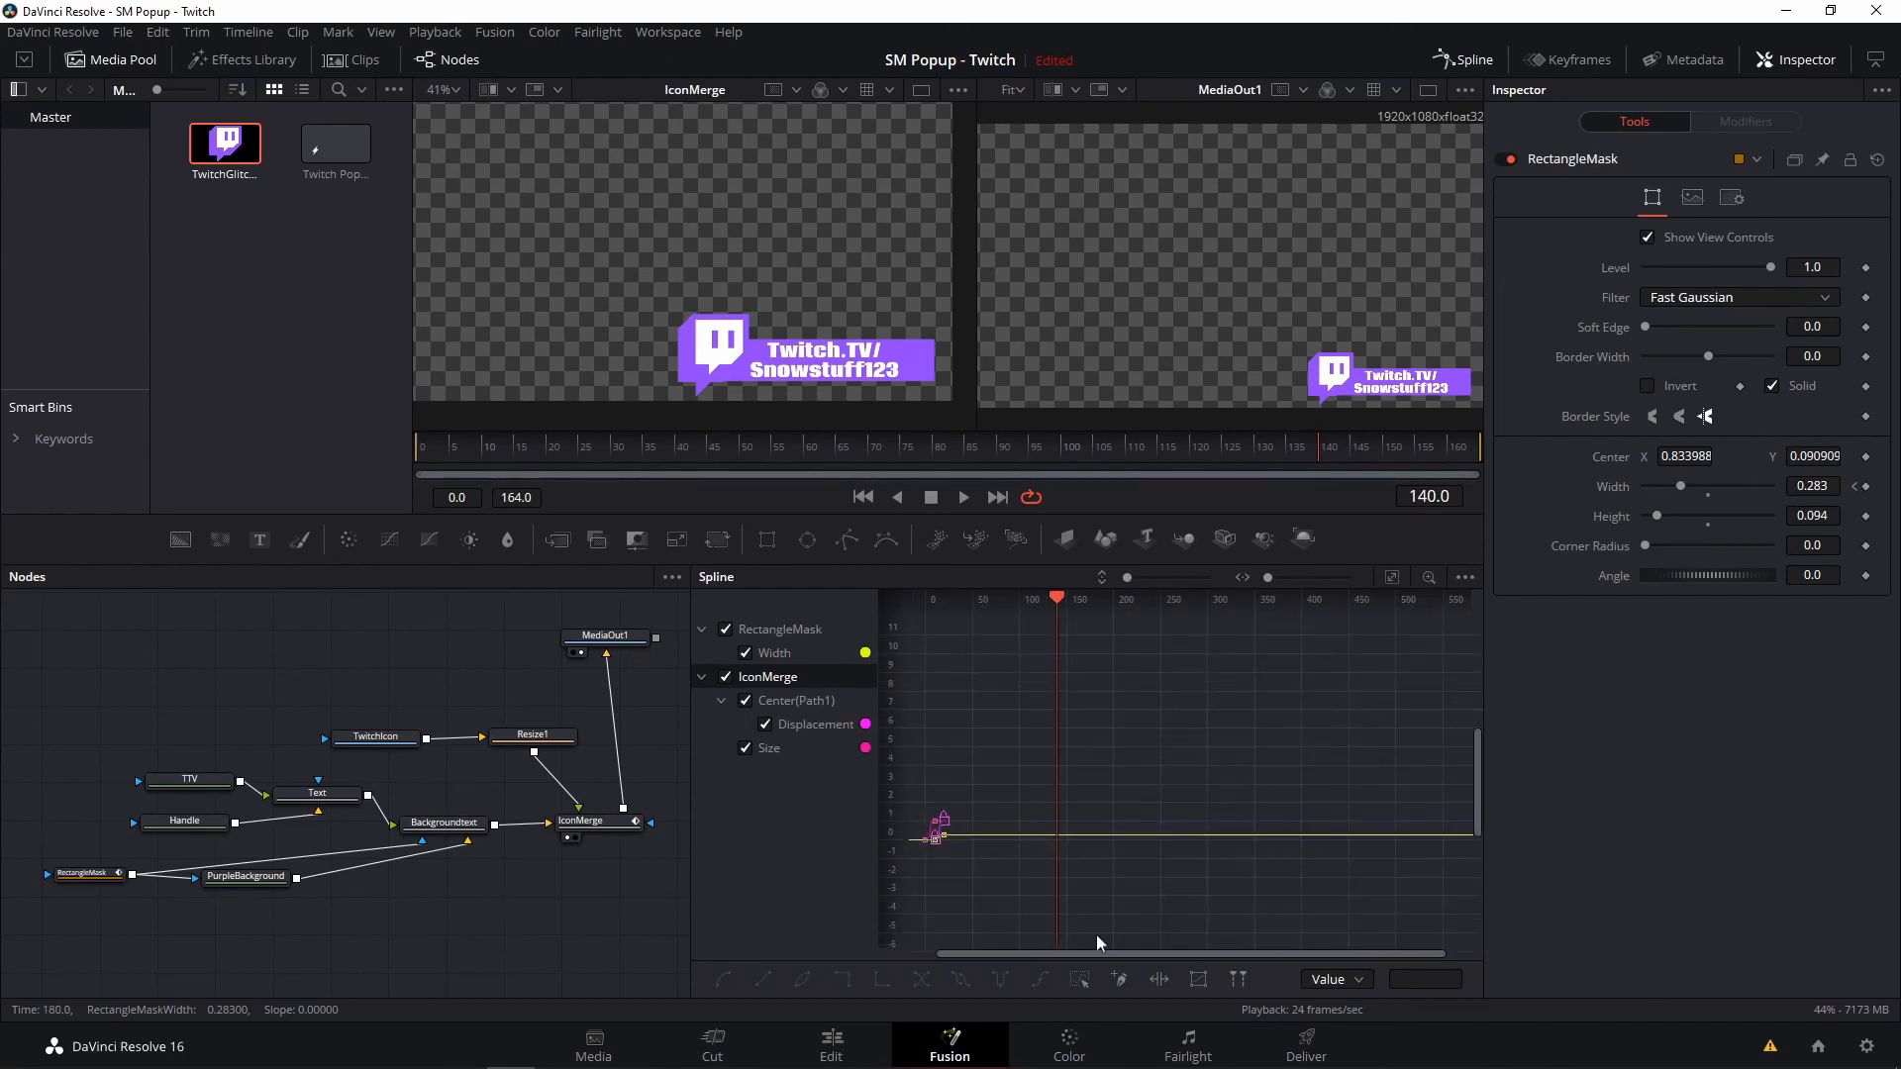
left_click_drag(1097, 954, 1028, 956)
scroll(943, 871, "up", 2)
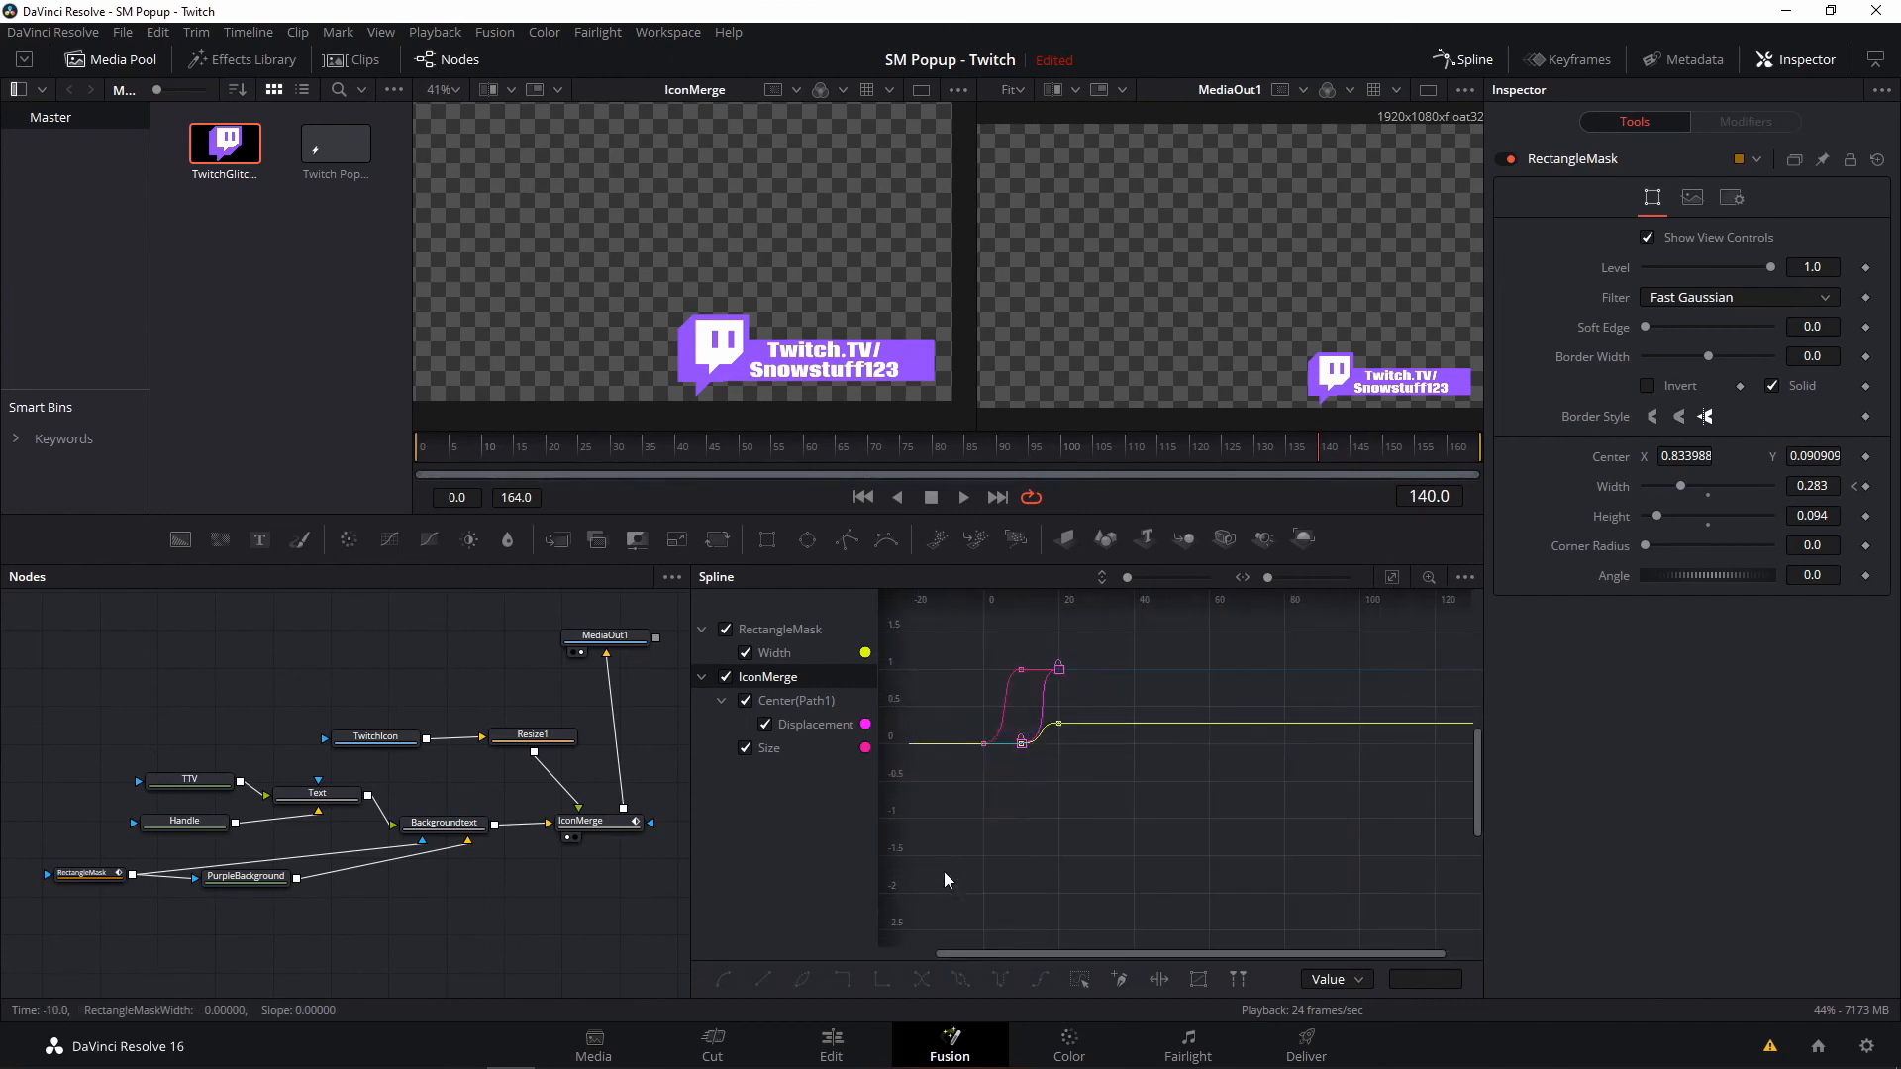
scroll(971, 863, "up", 3)
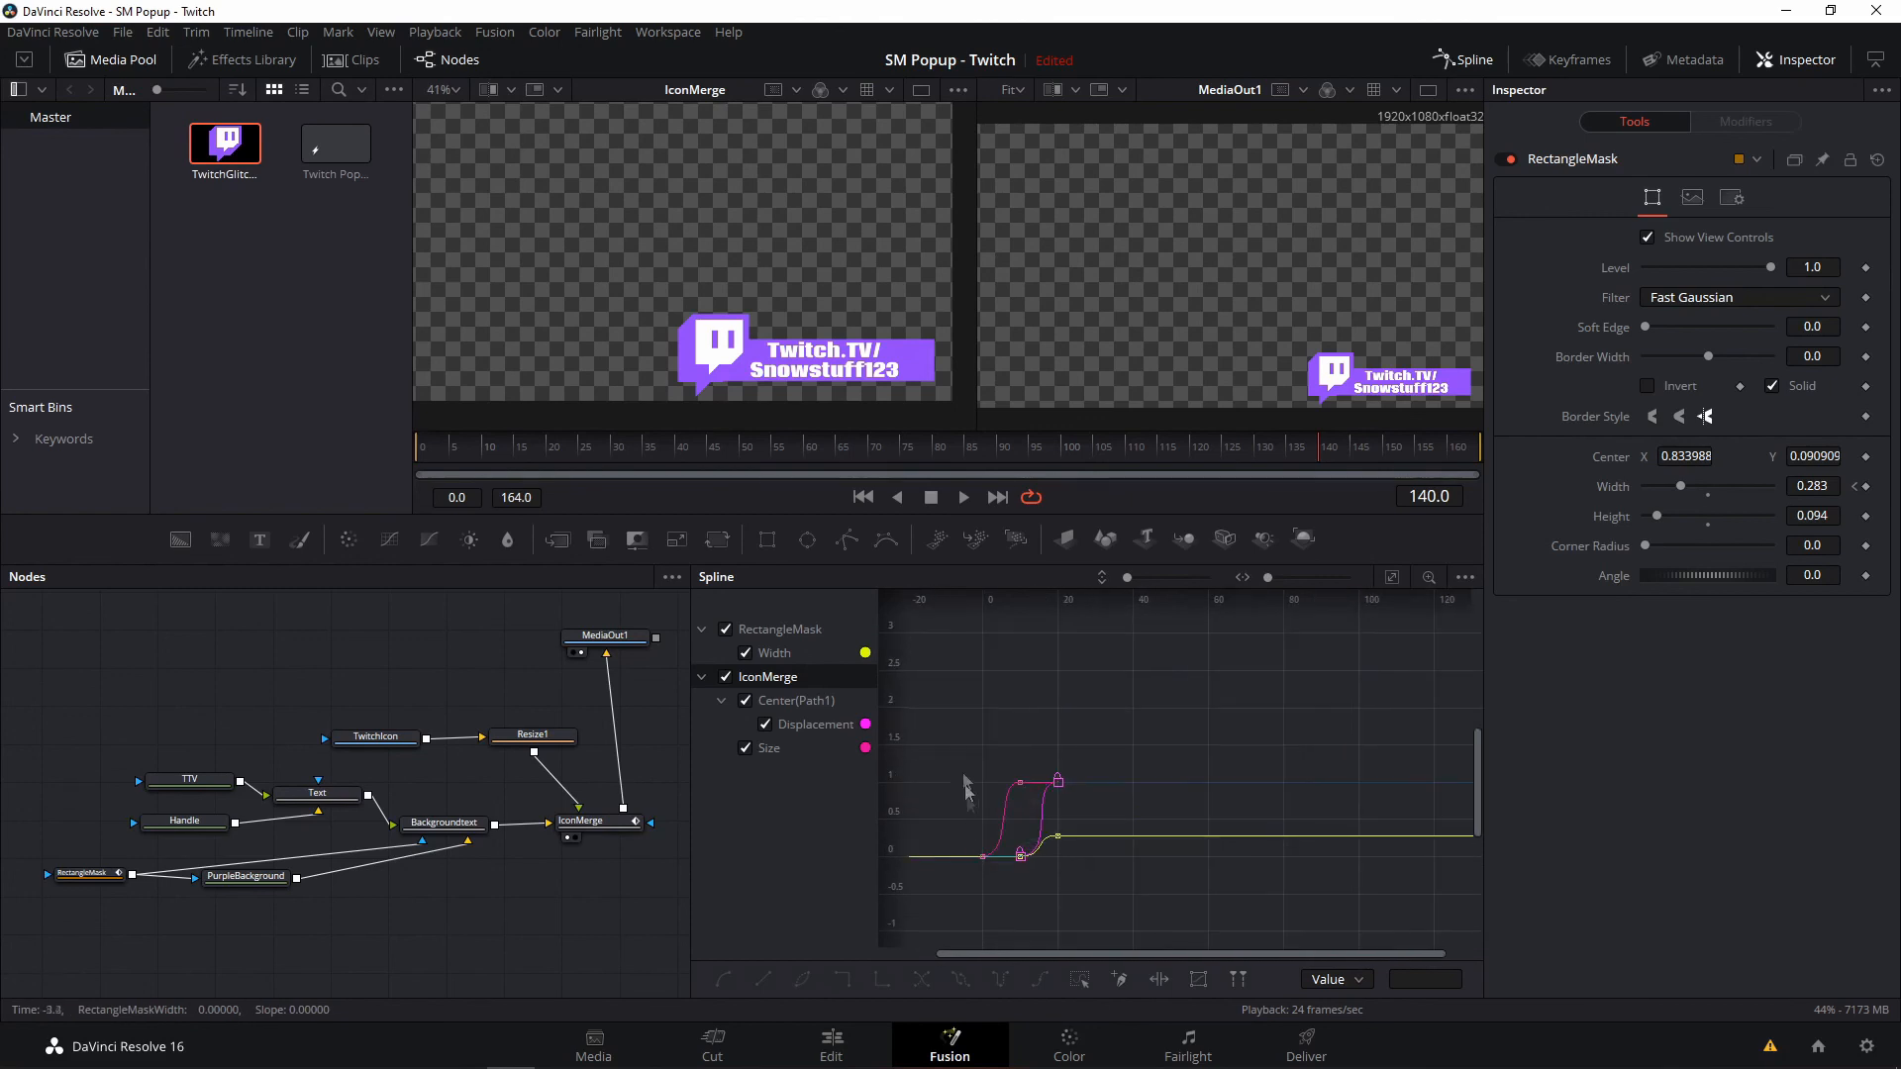
- Select the intro keyframes on the Width, Displacement and Size curves together
left_click_drag(956, 775, 1125, 918)
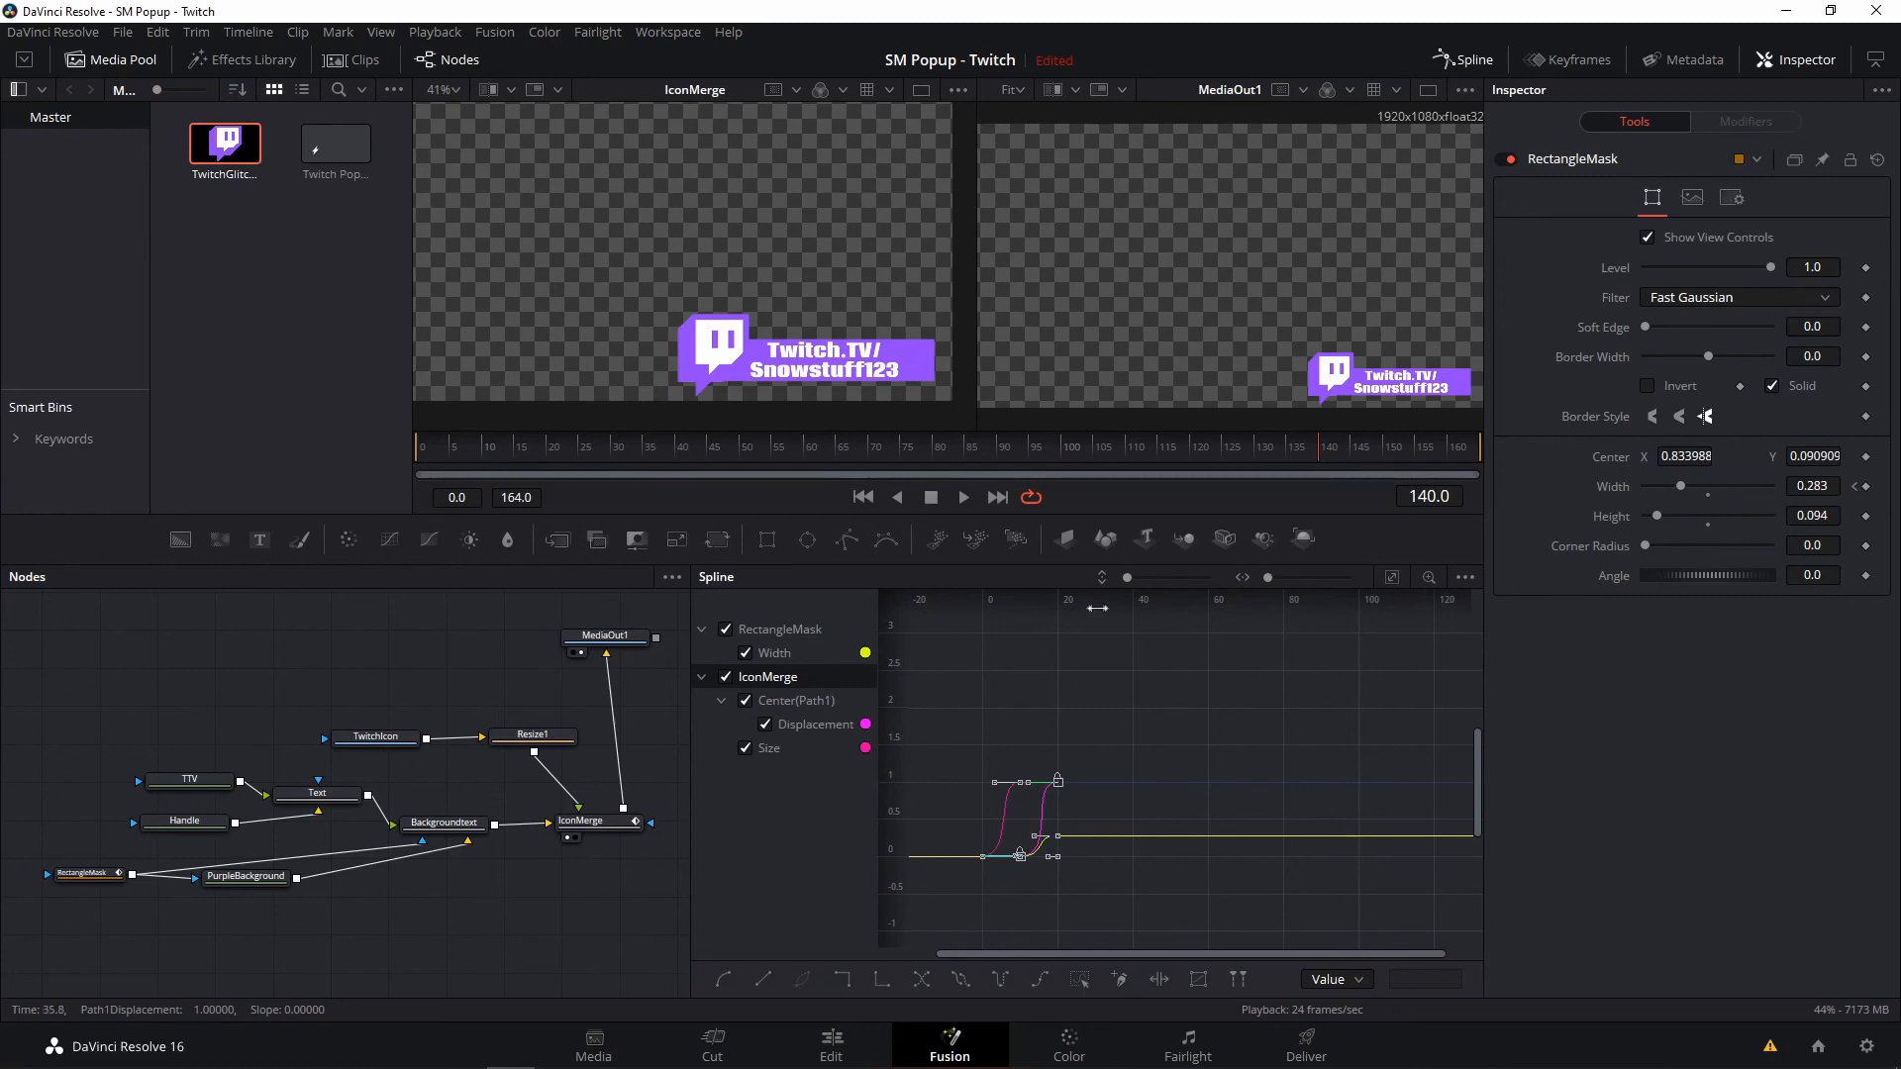
scroll(1143, 620, "down", 4)
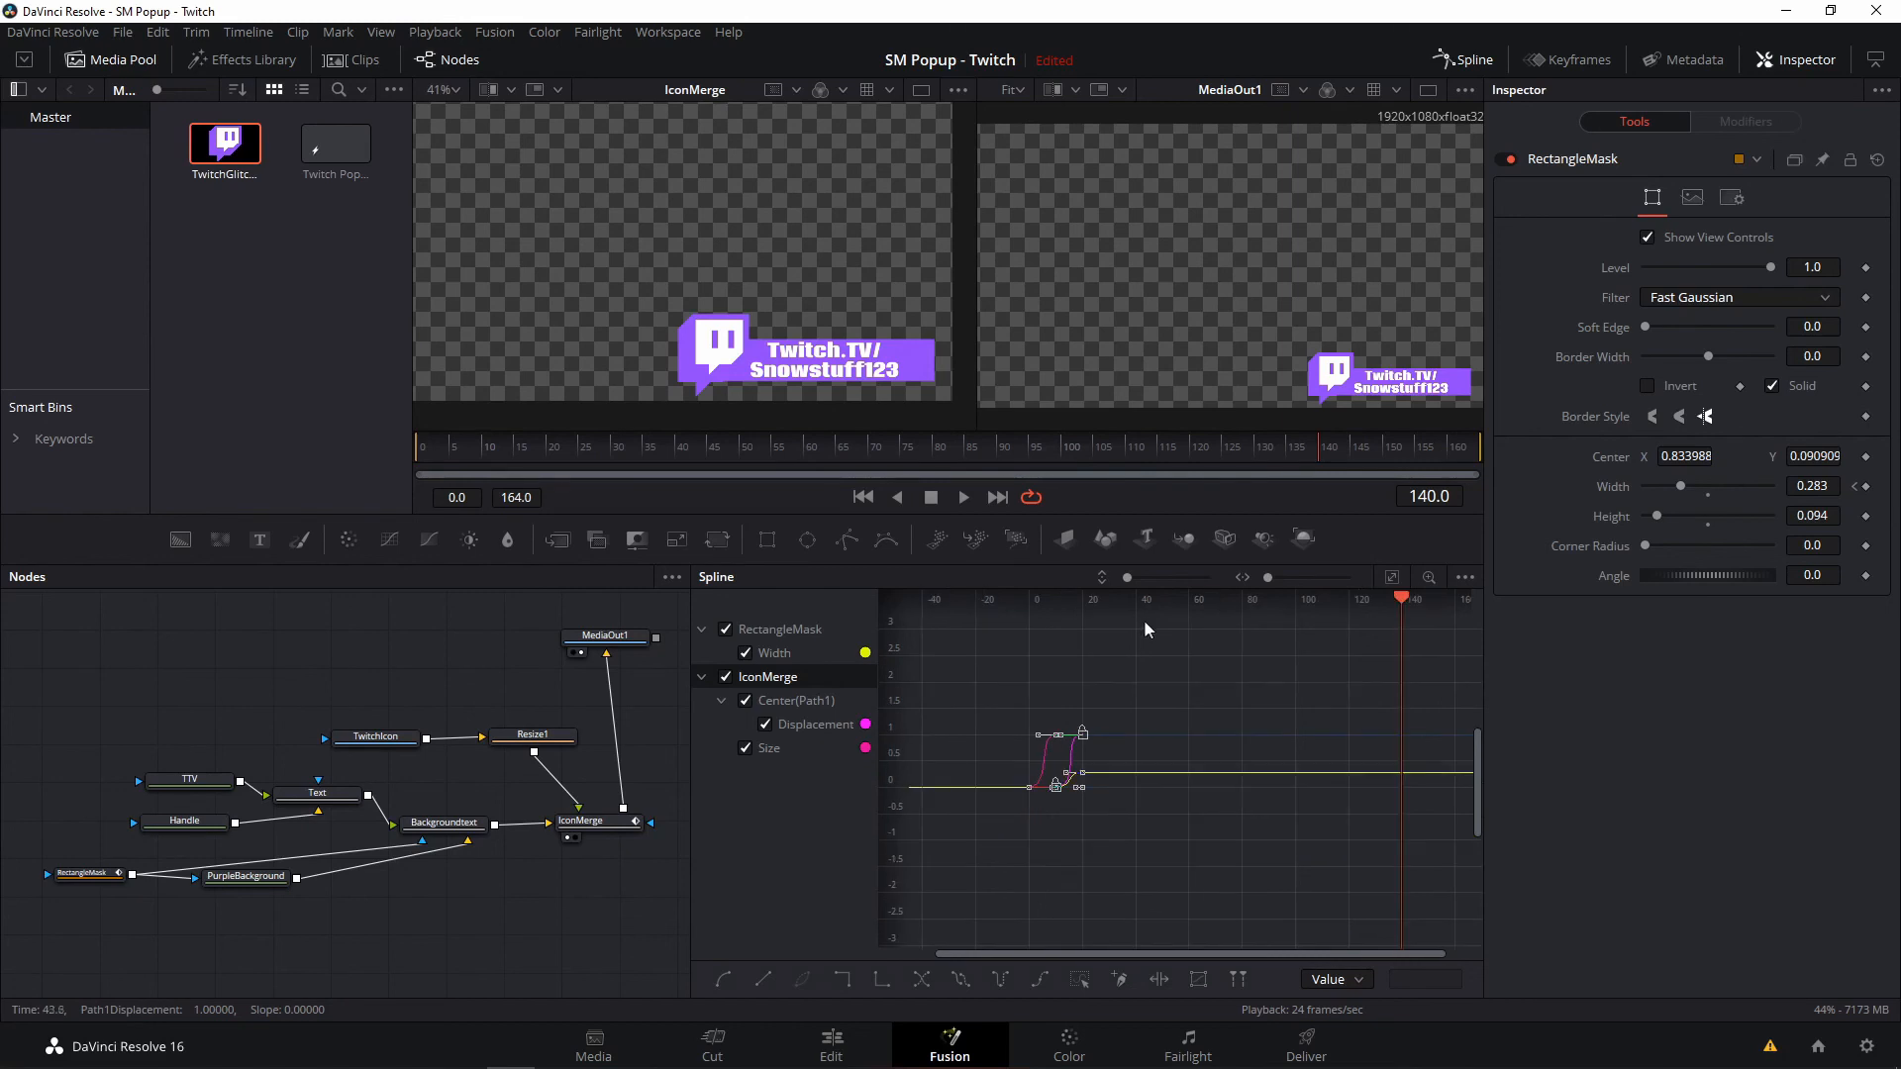
scroll(1184, 723, "up", 4)
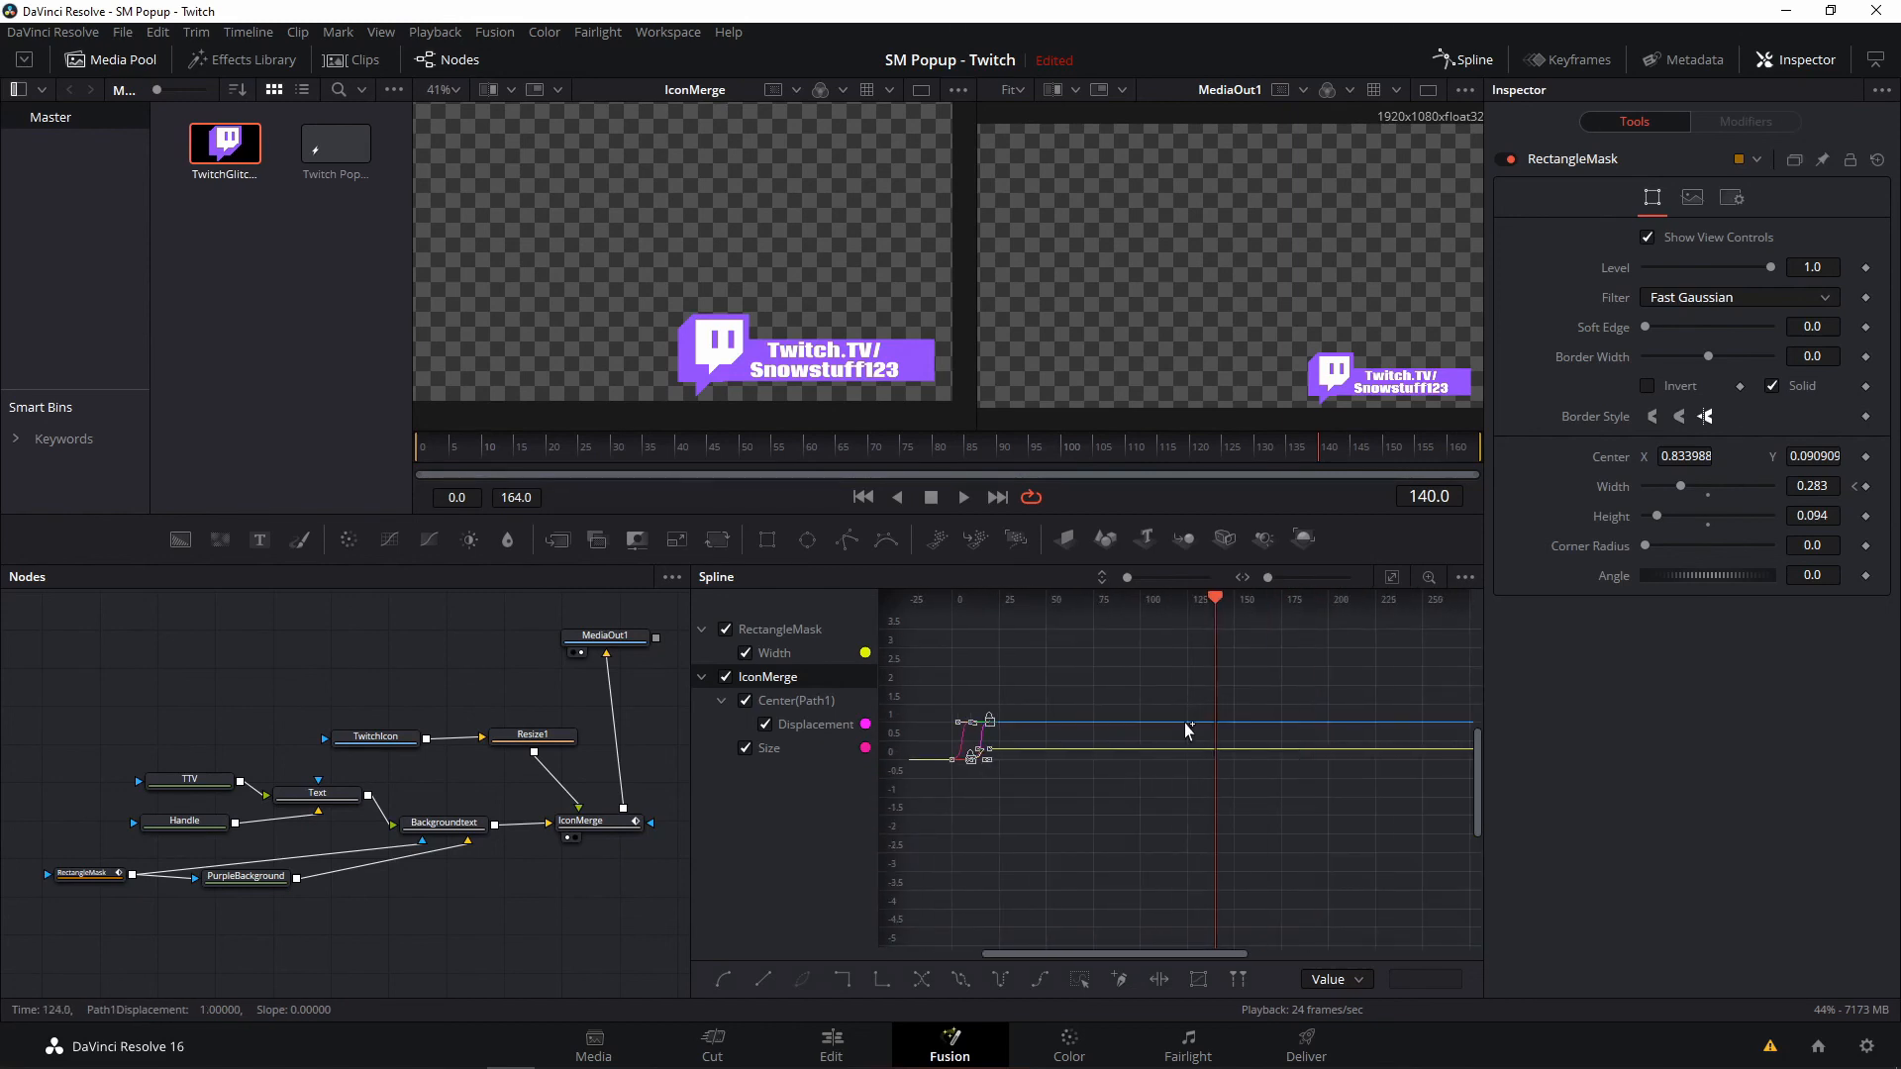
- Hide all of IconMerge's curves, then select and copy RectangleMask's Width keyframes at frames 10 and 20
left_click(725, 678)
scroll(1125, 843, "up", 2)
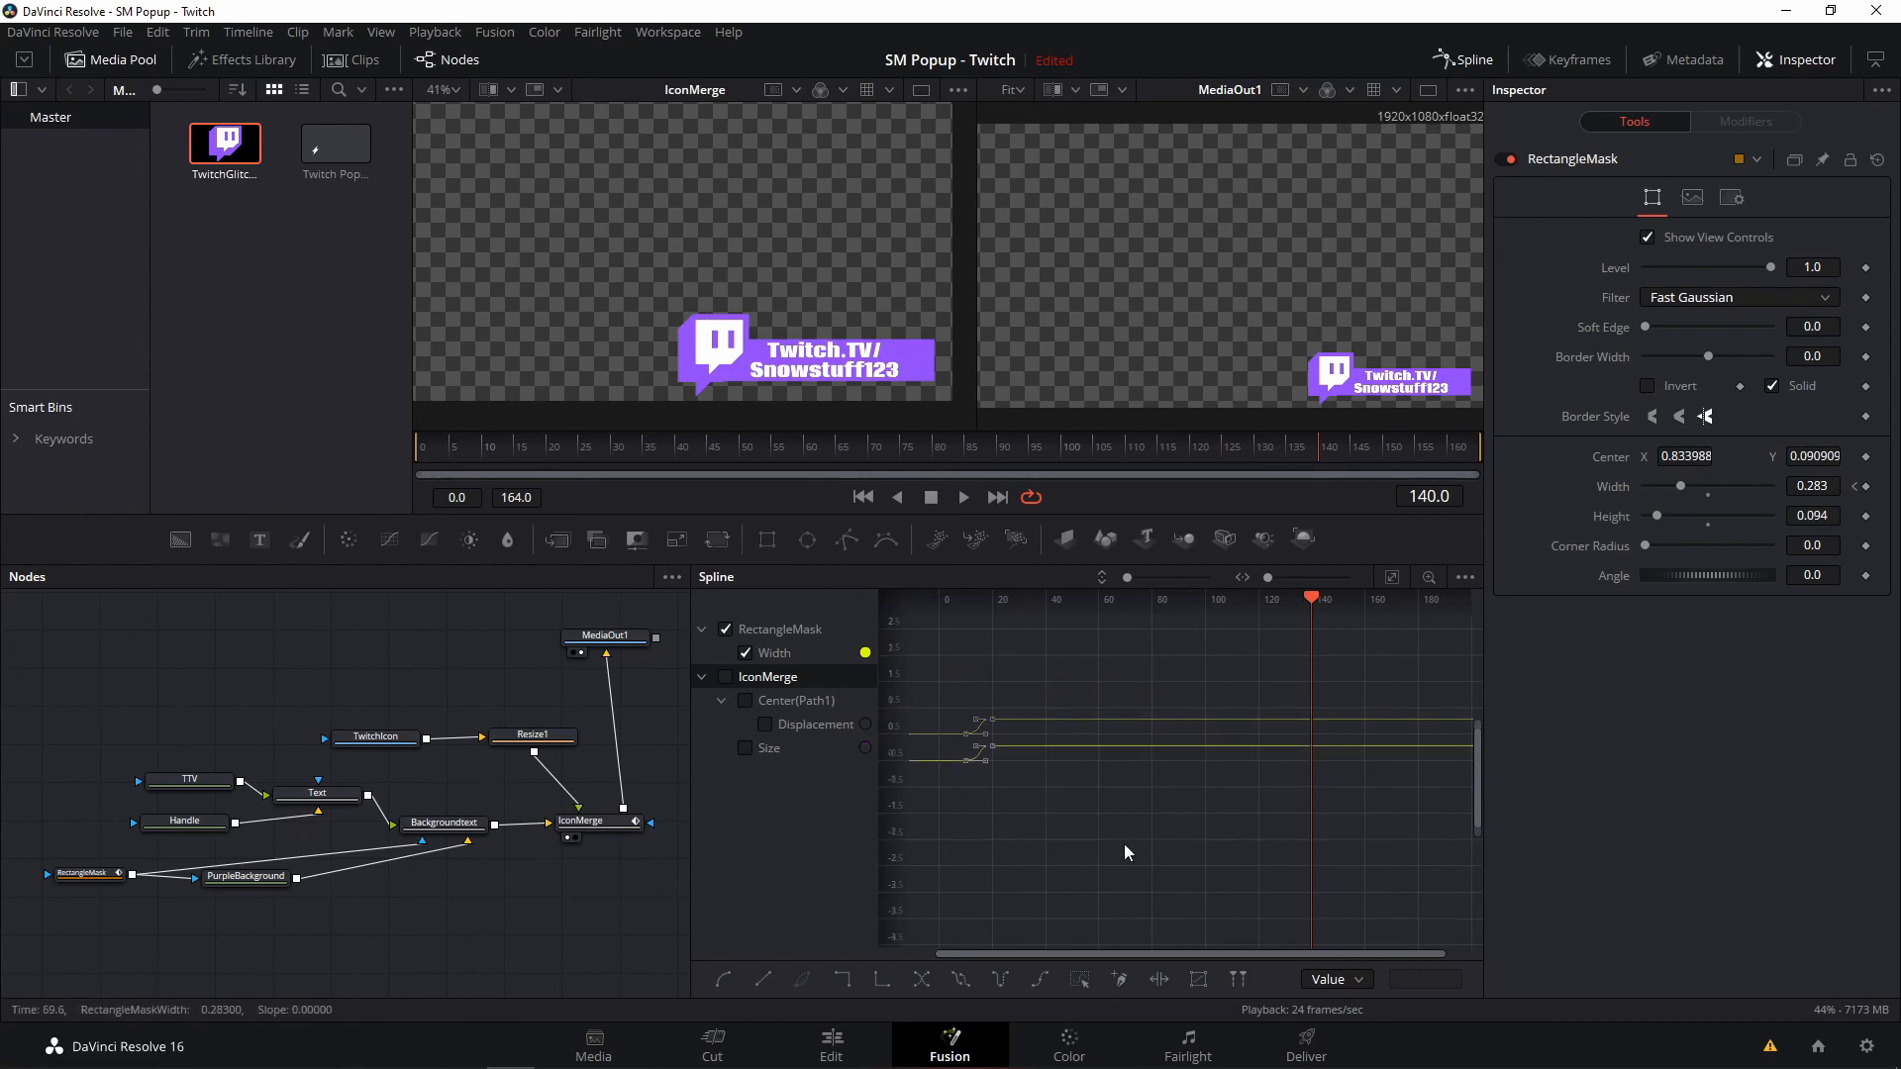
left_click_drag(934, 702, 1020, 832)
key("ctrl+f")
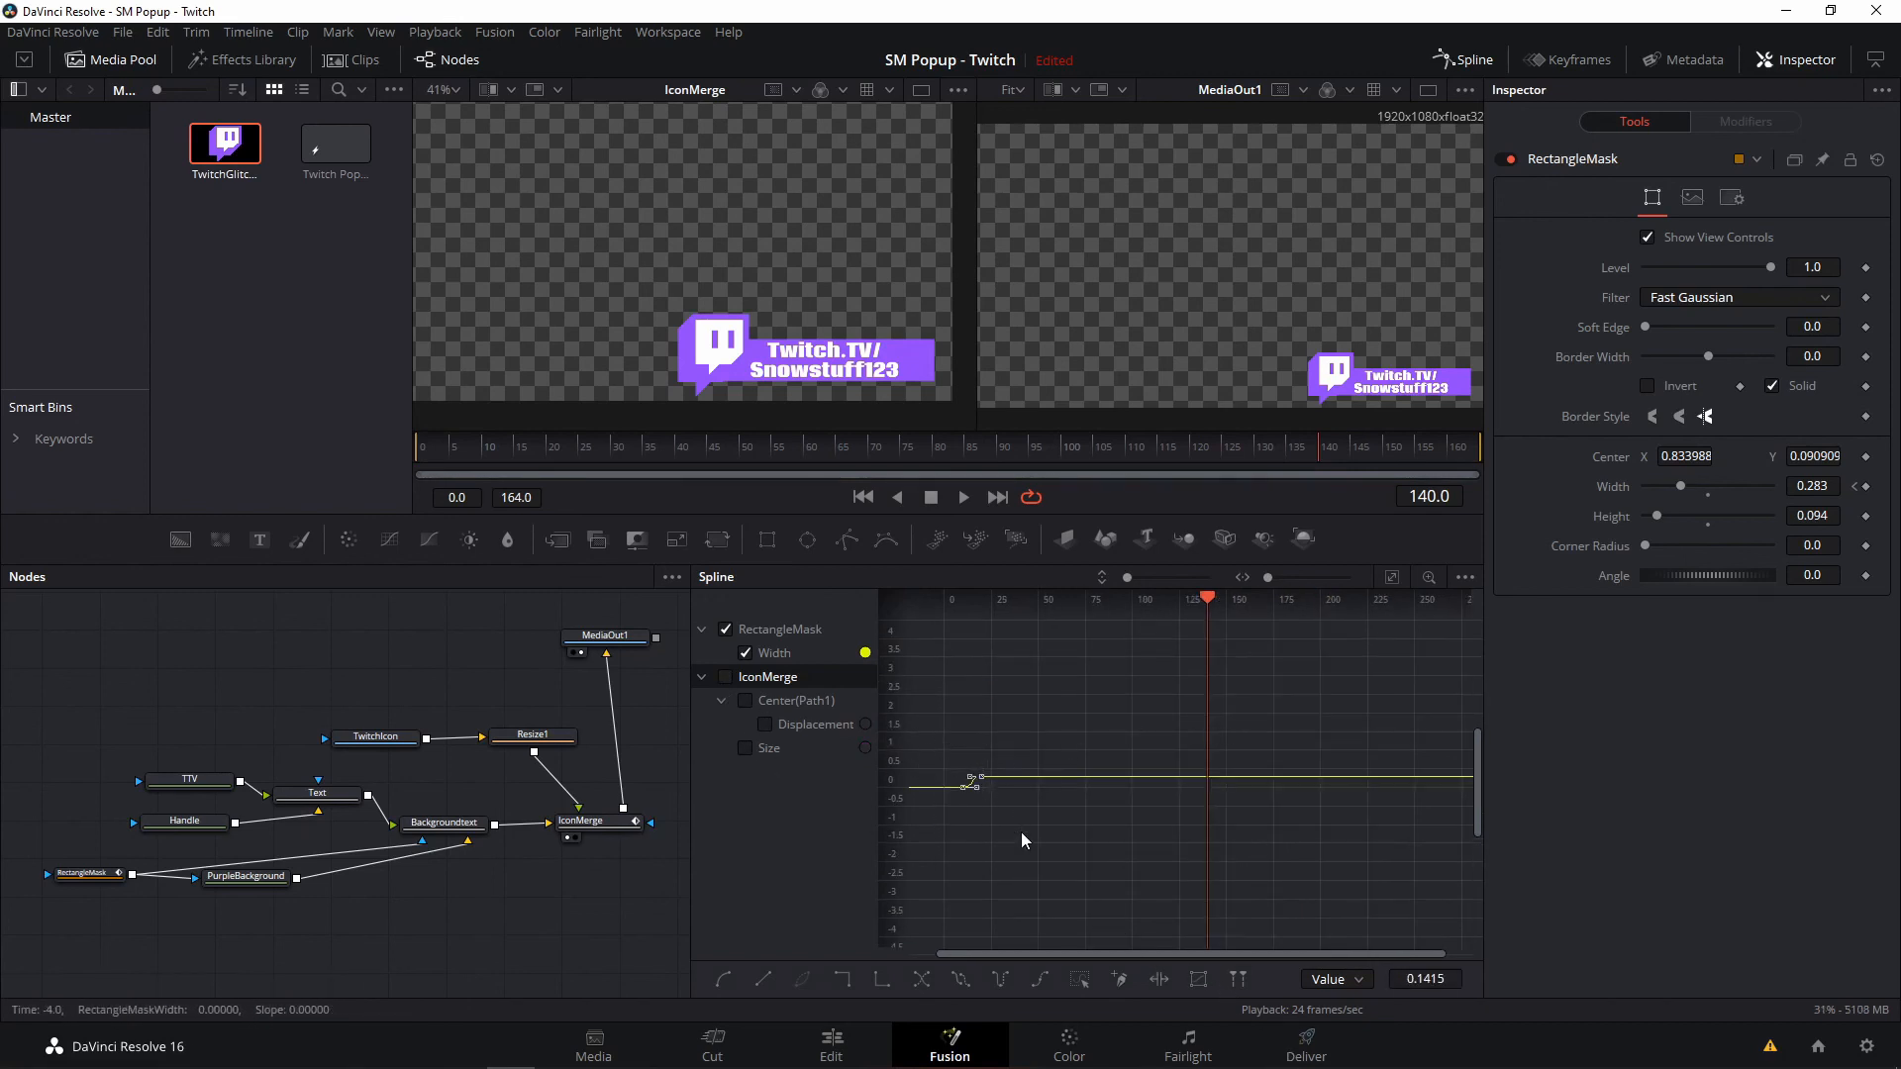
right_click(974, 780)
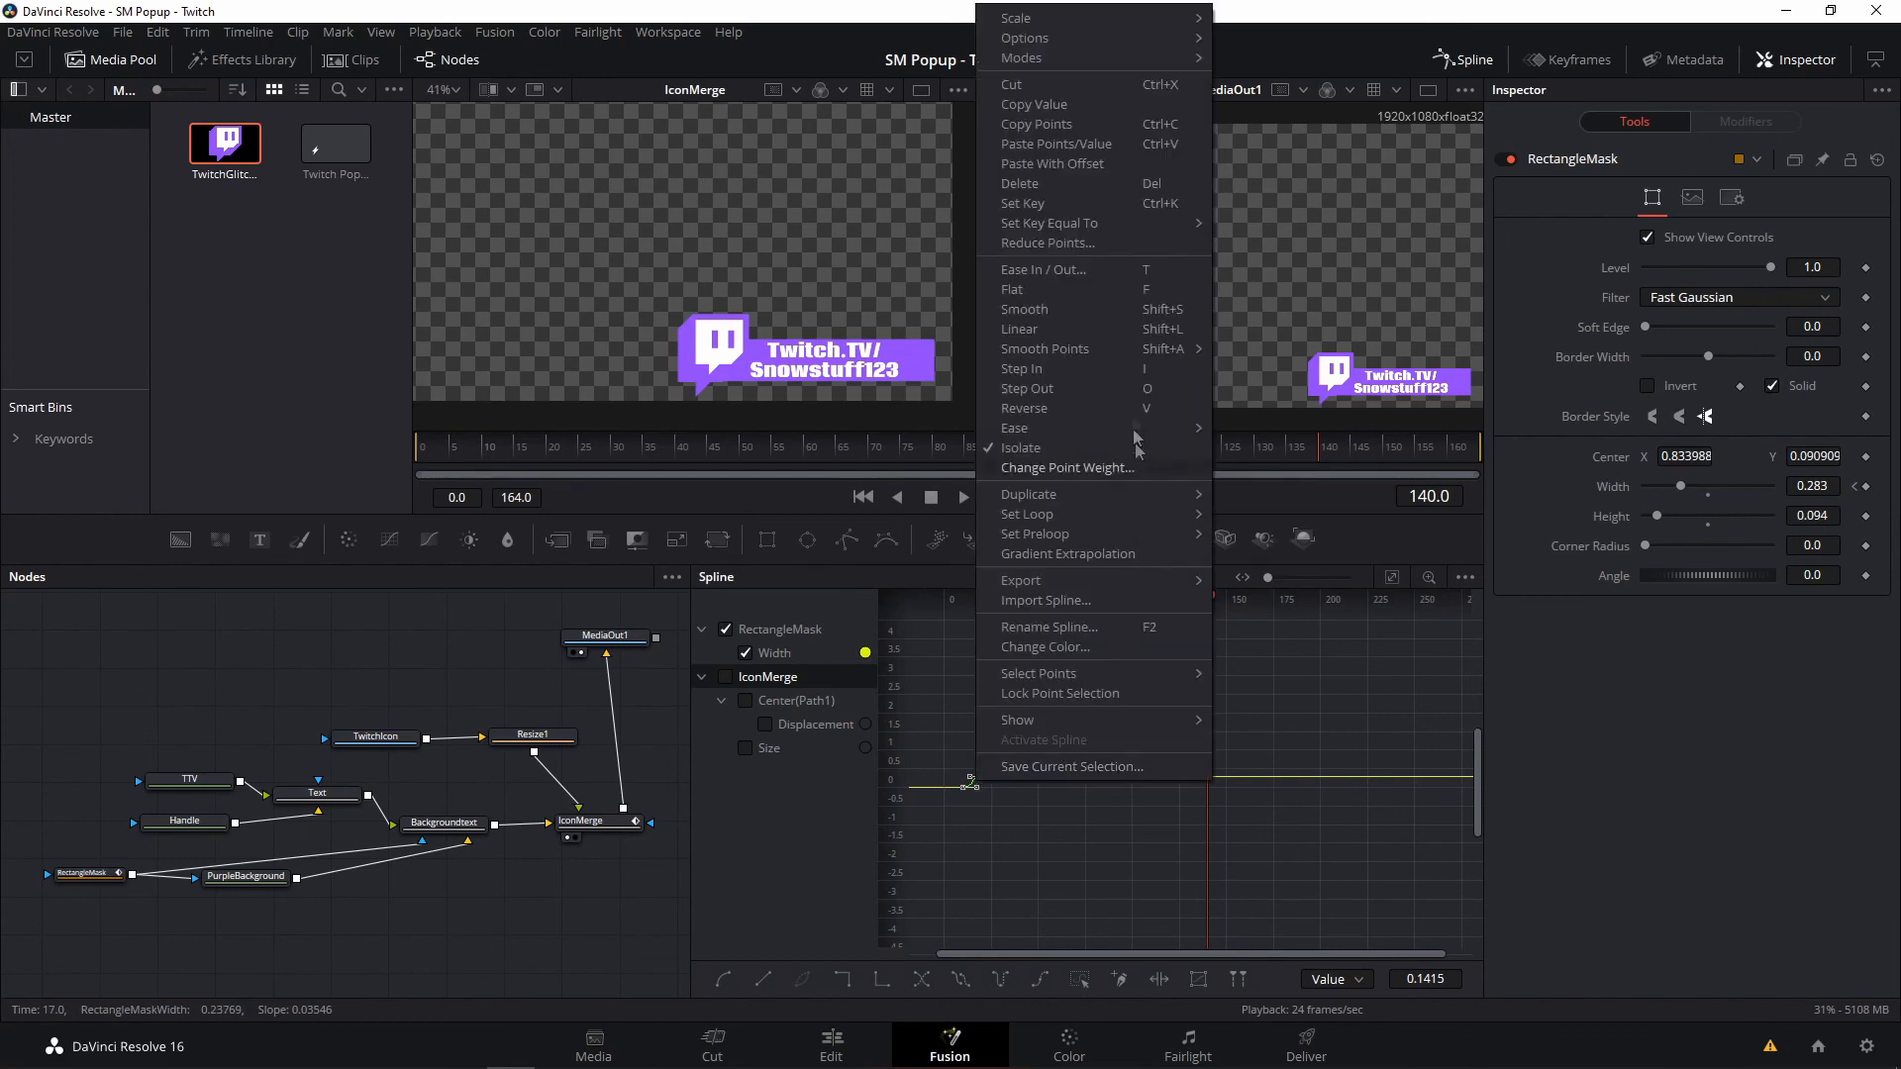
left_click(1058, 145)
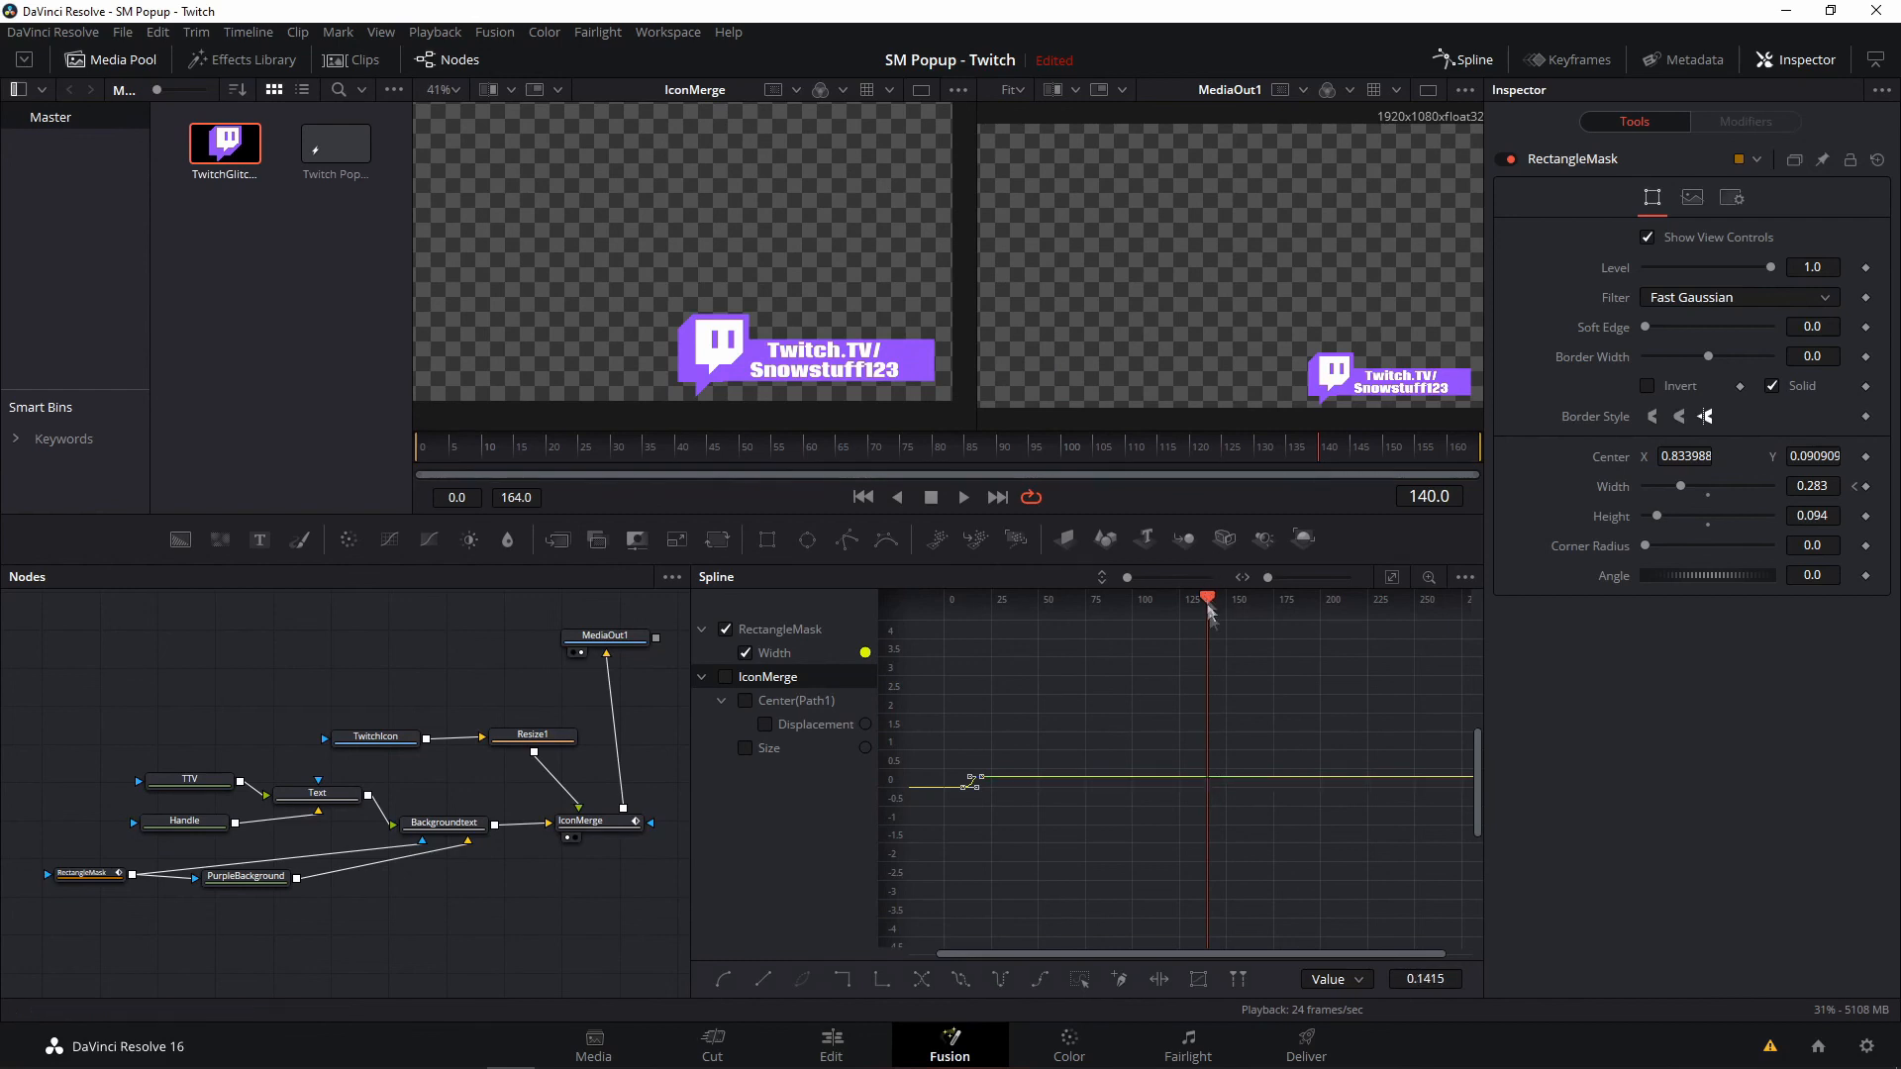
- Paste the copied keyframes onto RectangleMask's Width curve at frame 140
right_click(1208, 774)
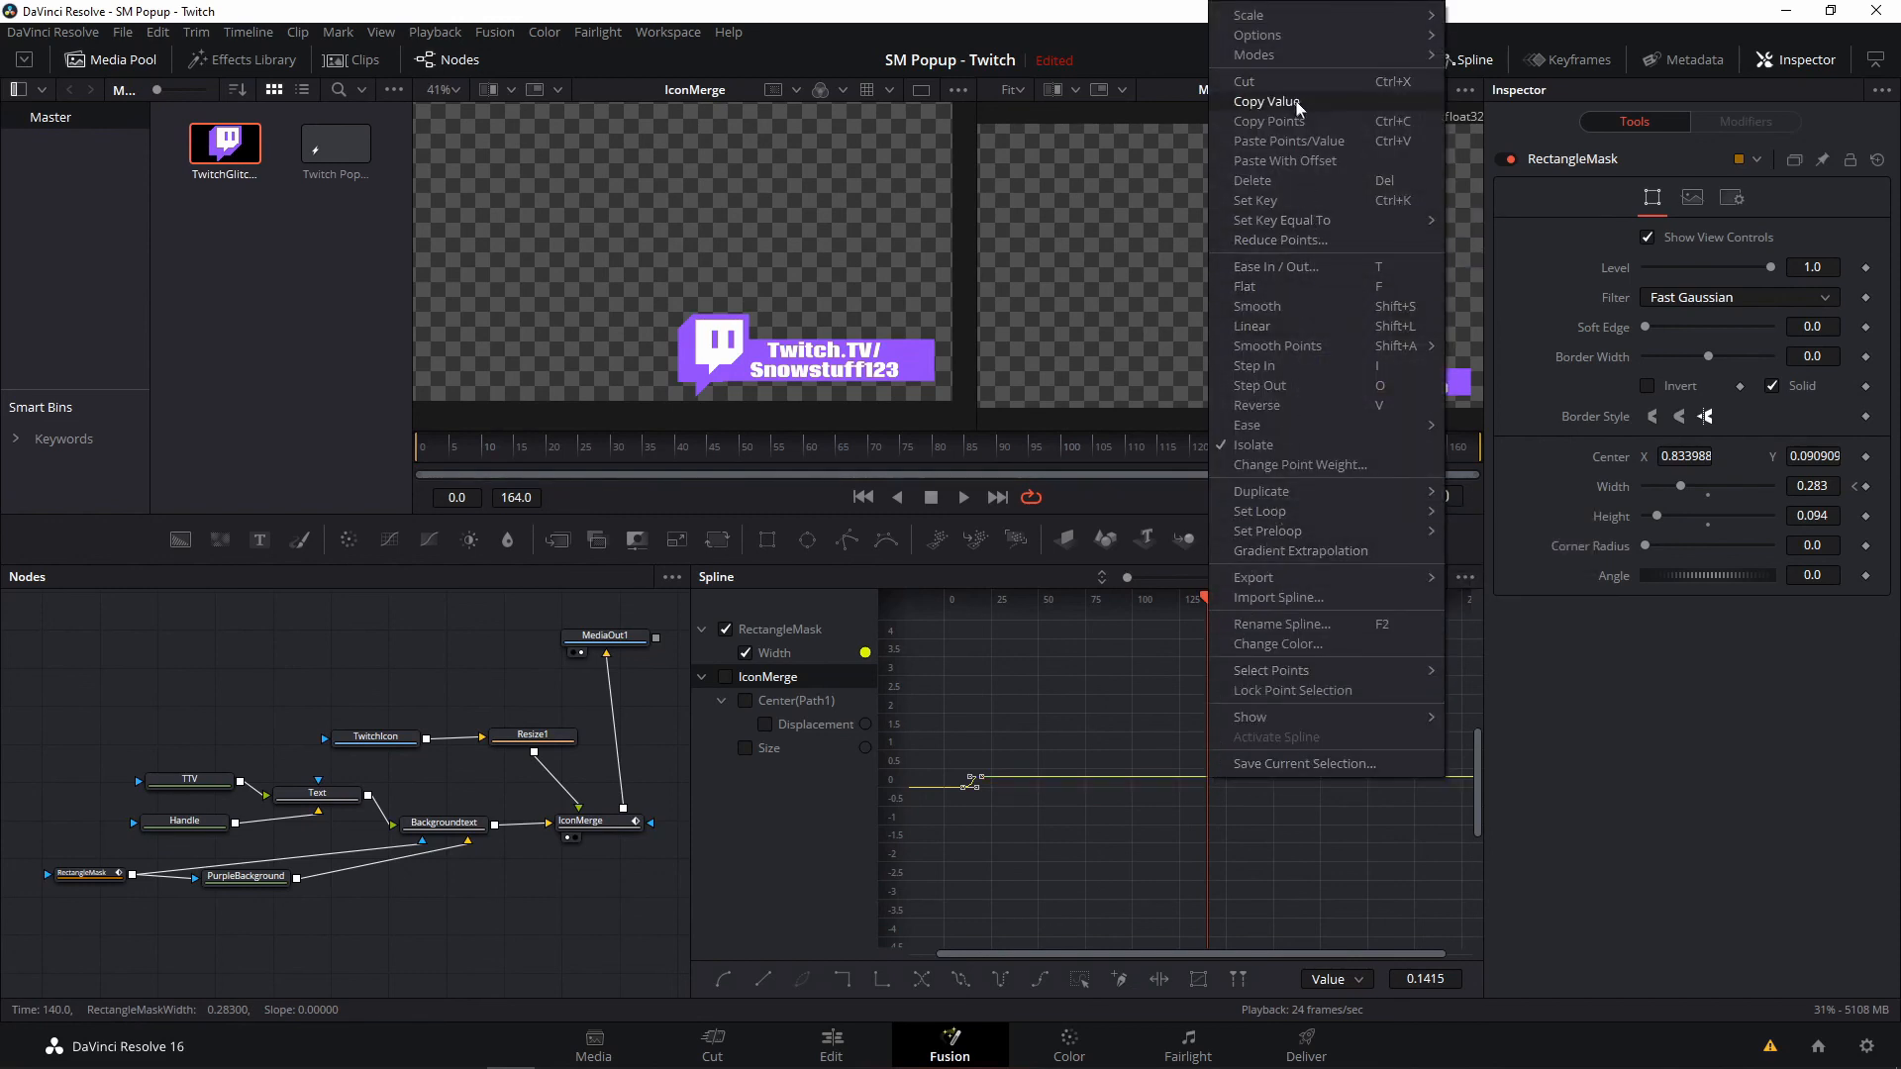
left_click(1317, 142)
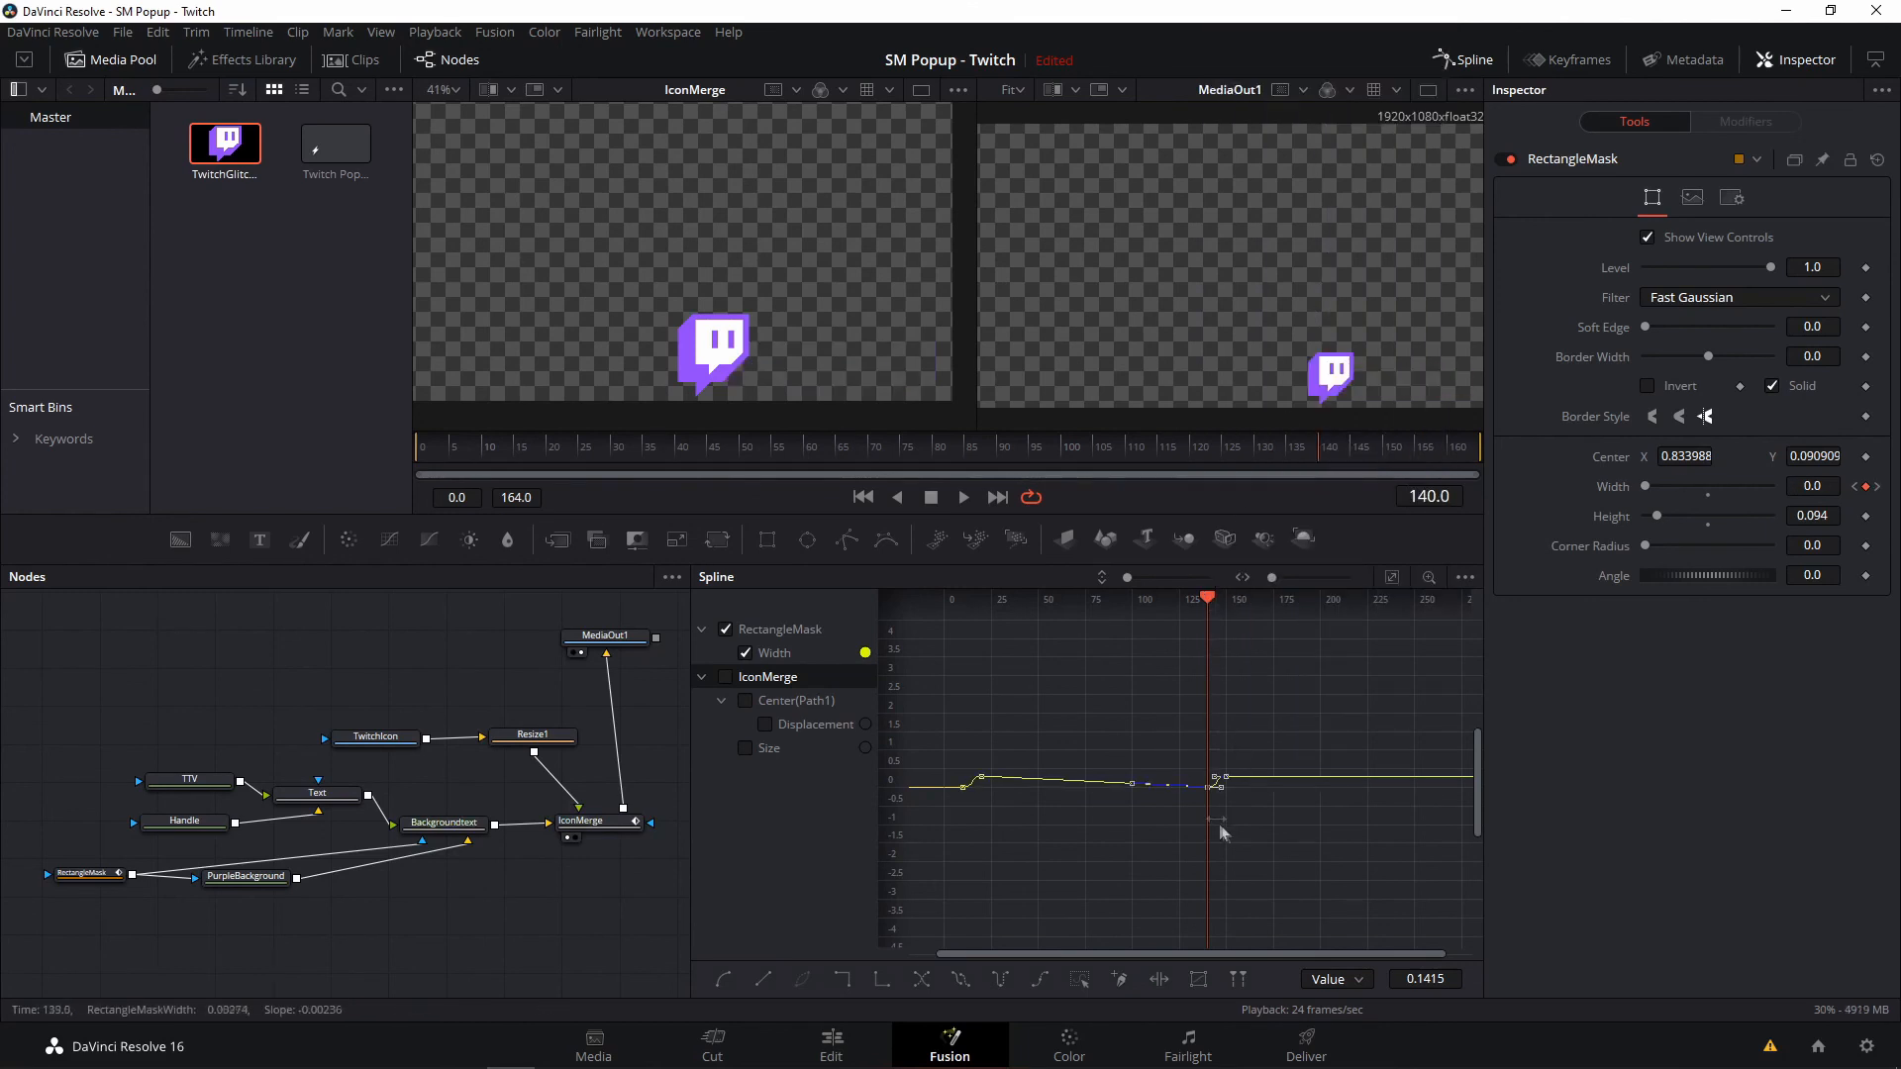
scroll(1225, 823, "up", 4)
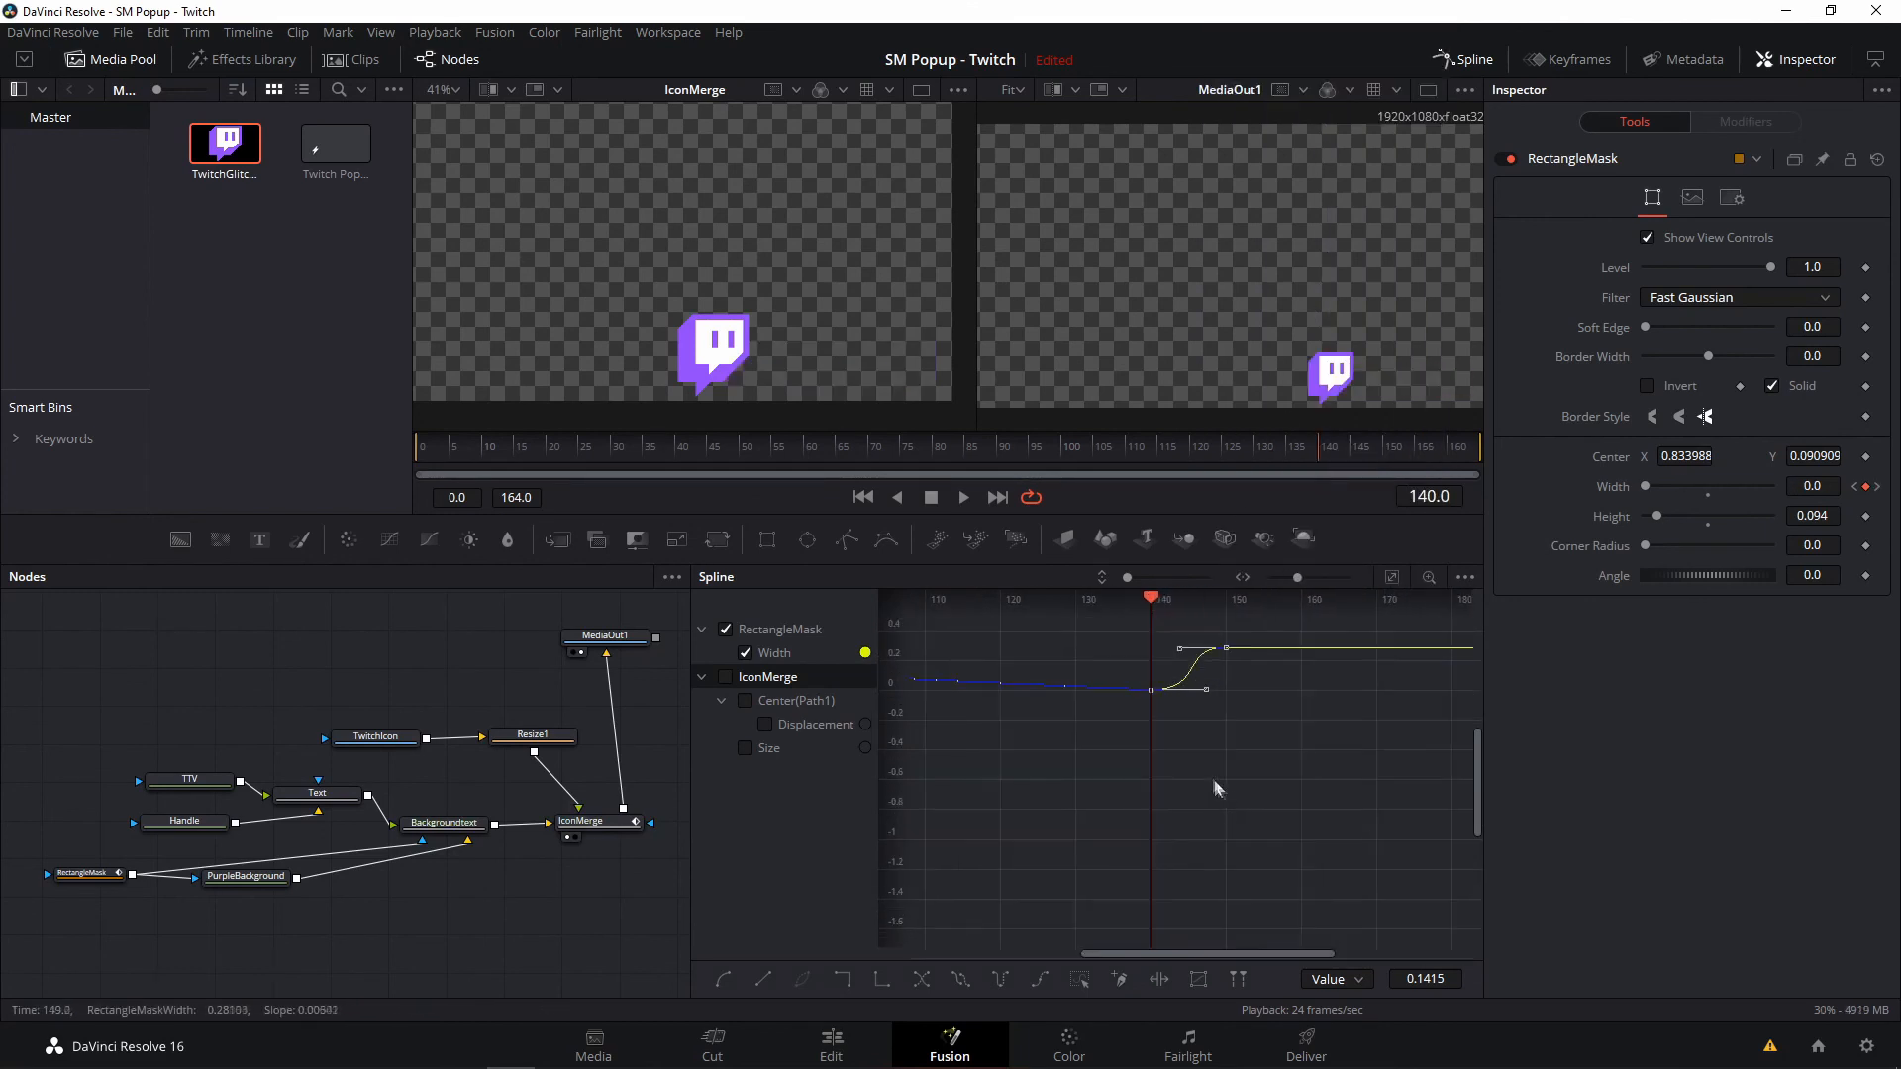
- Reverse RectangleMask's pasted Width keyframes at frame 140, and move the playhead back to frame 125
scroll(1181, 752, "up", 2)
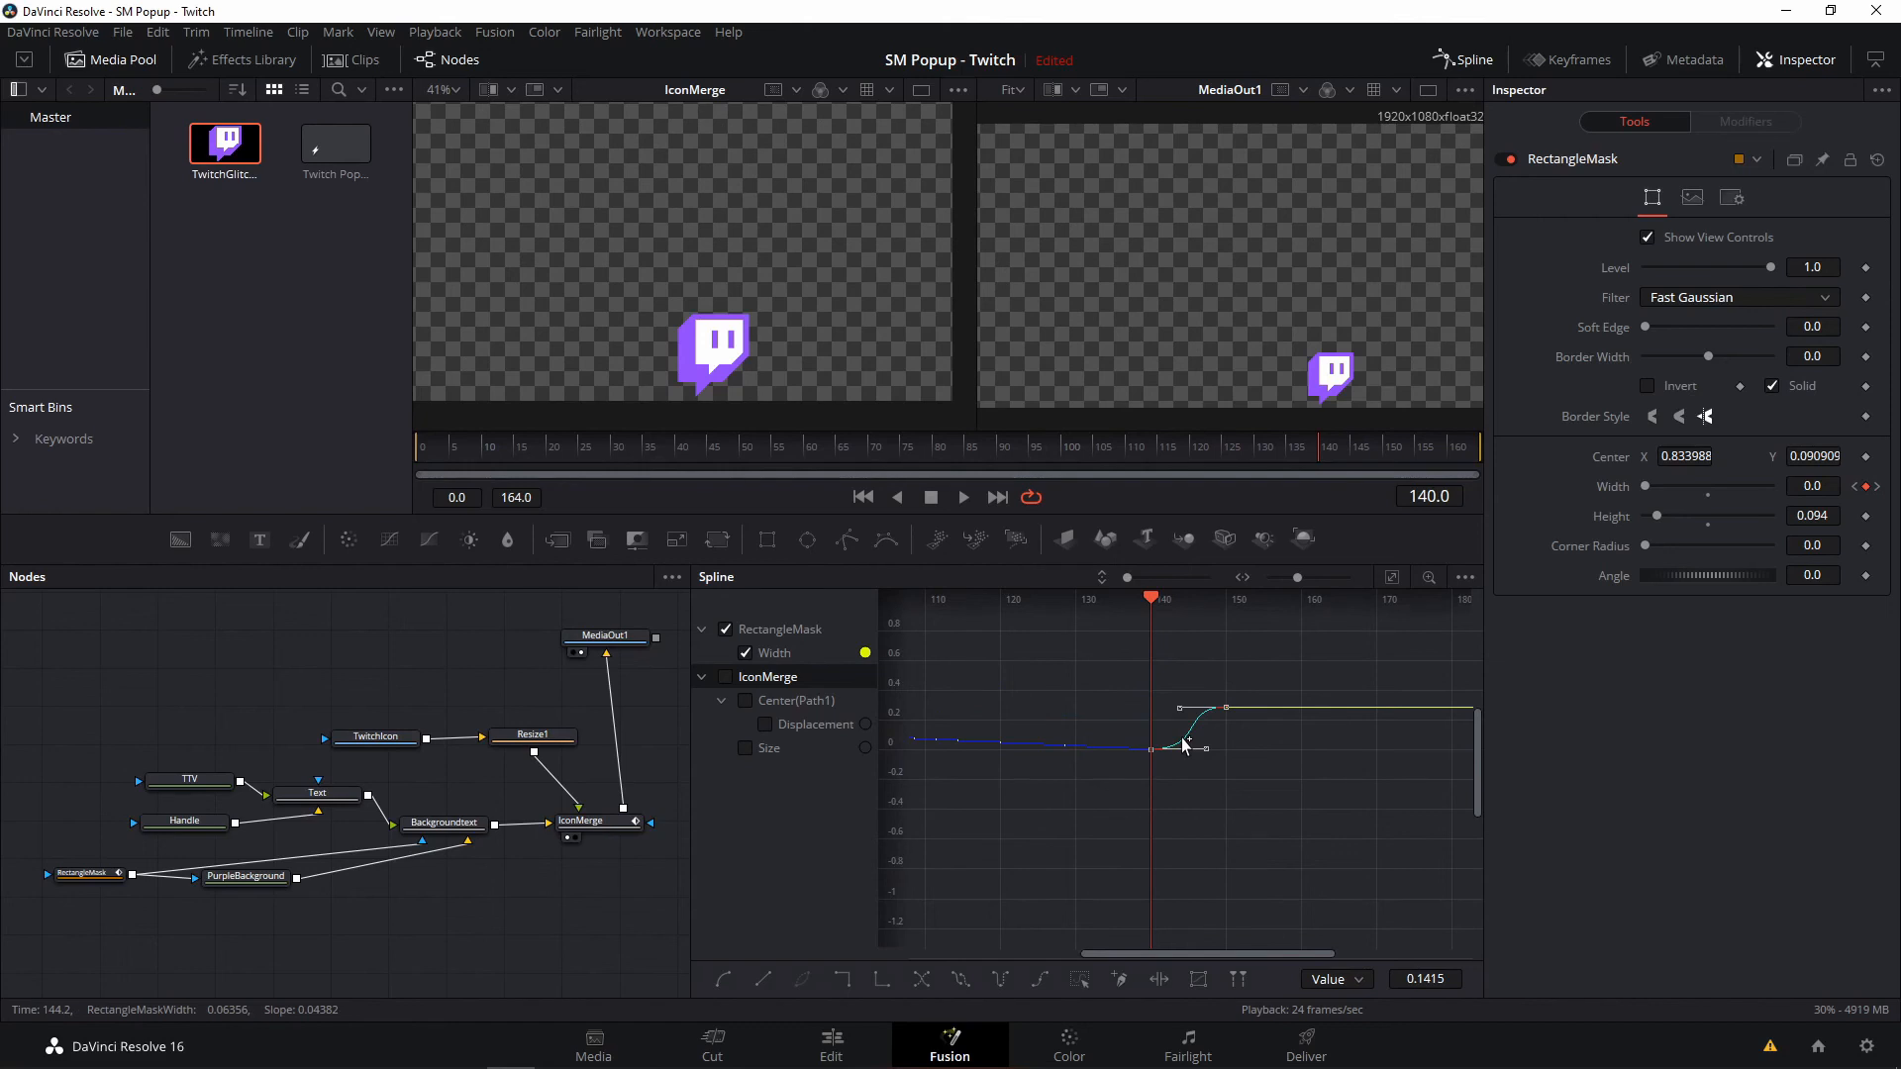
right_click(1185, 744)
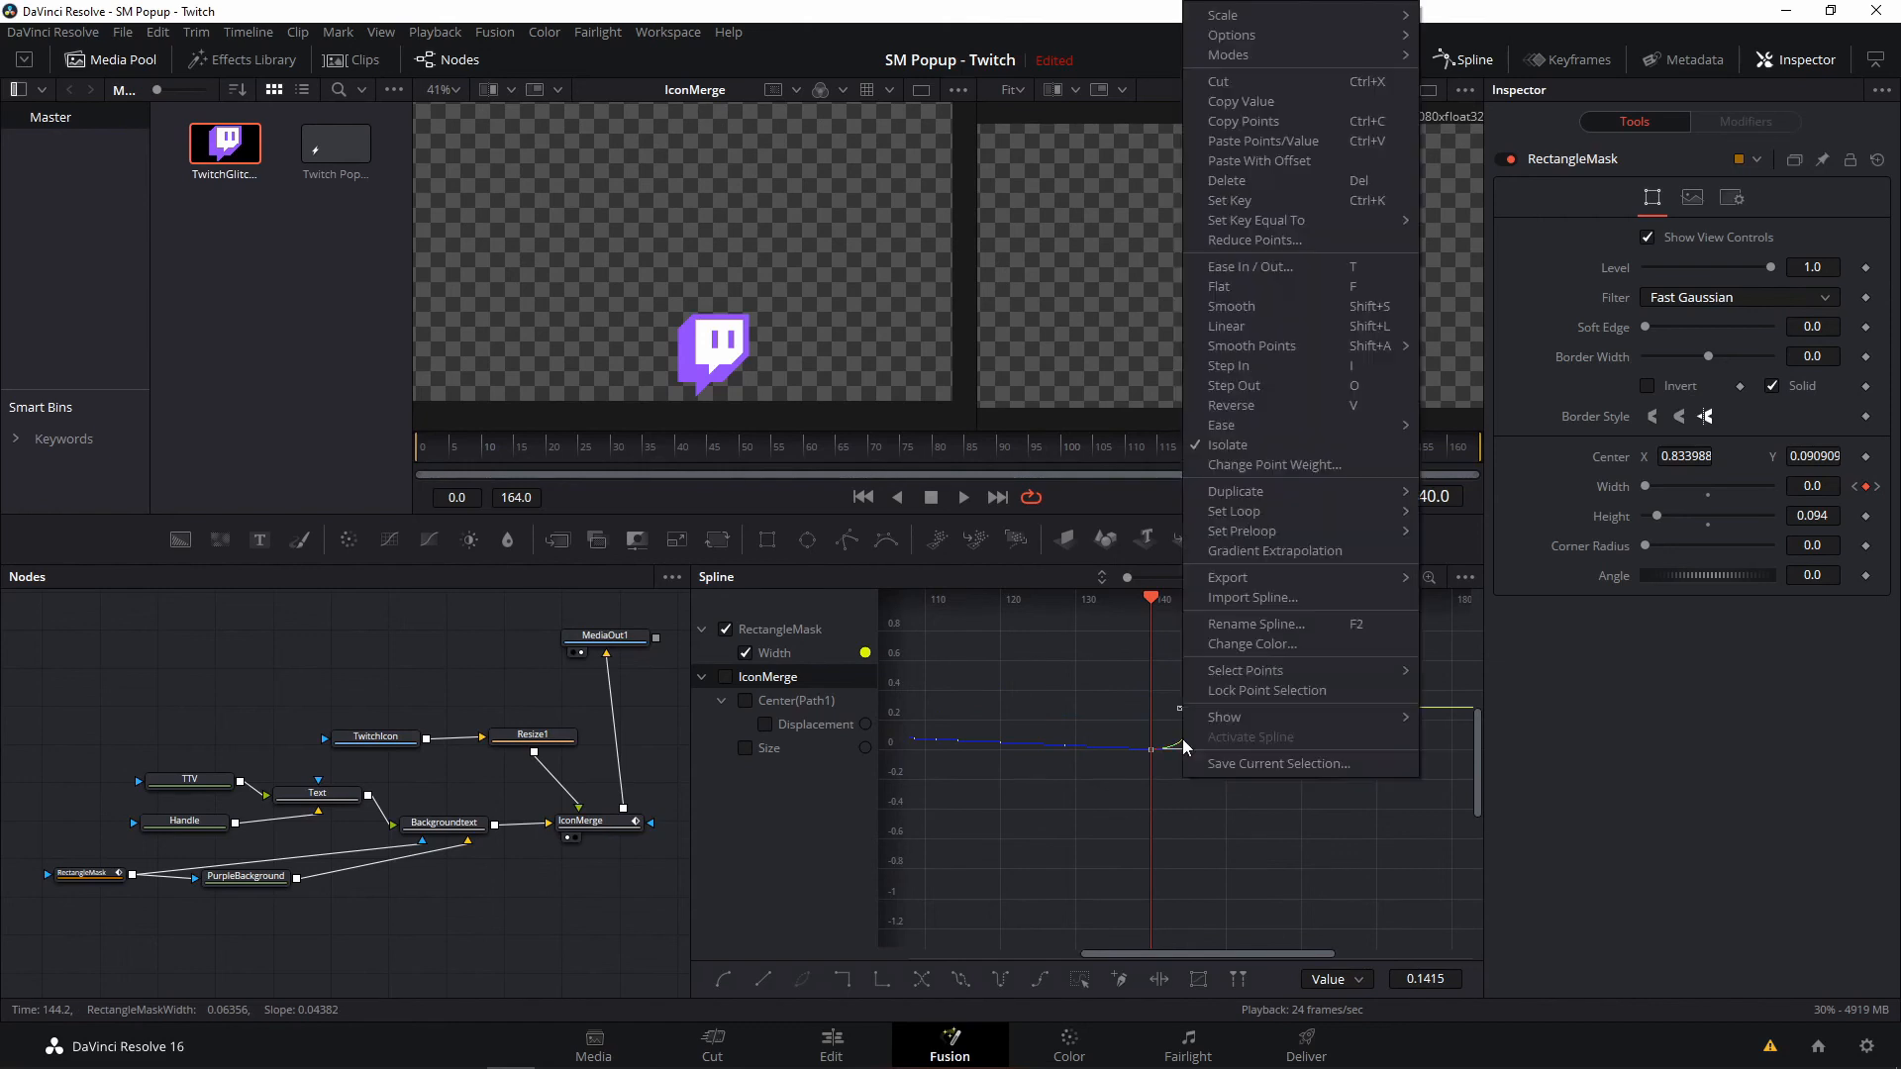
left_click(1279, 400)
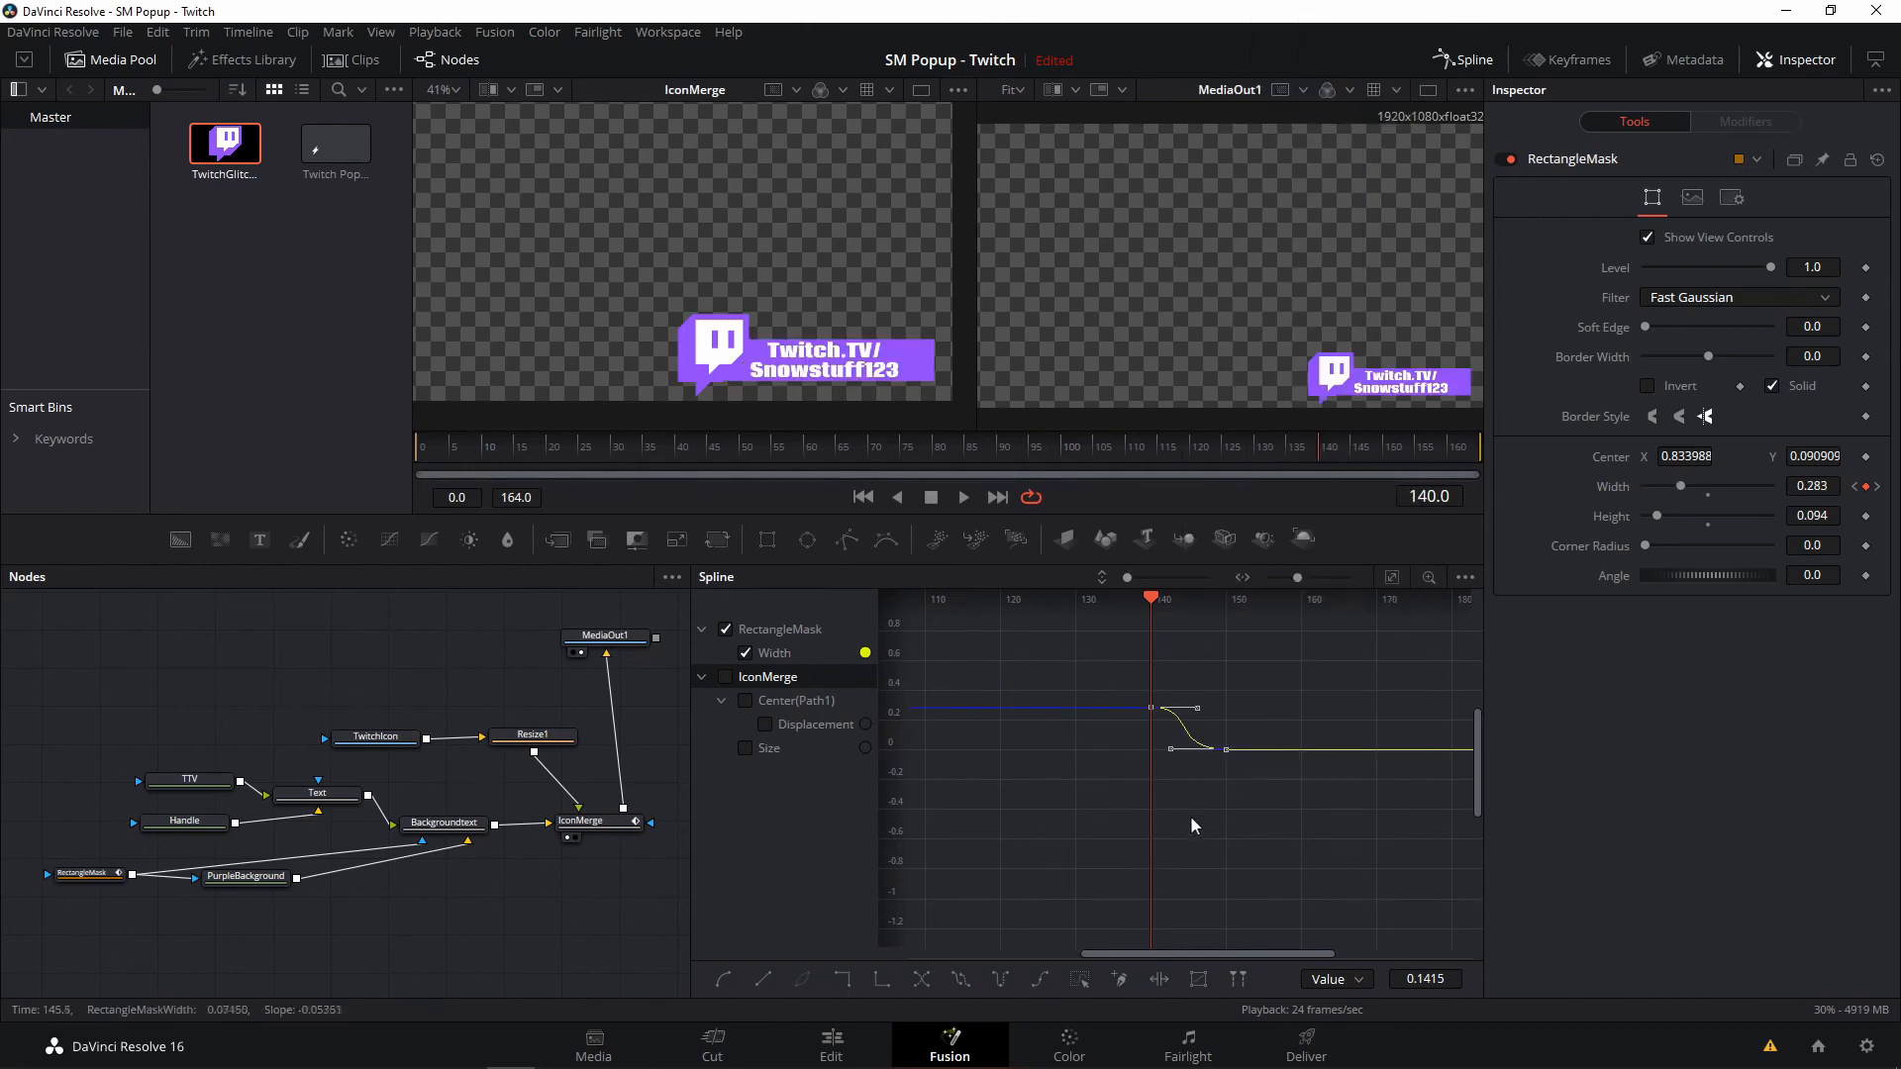
left_click_drag(1150, 598, 1030, 669)
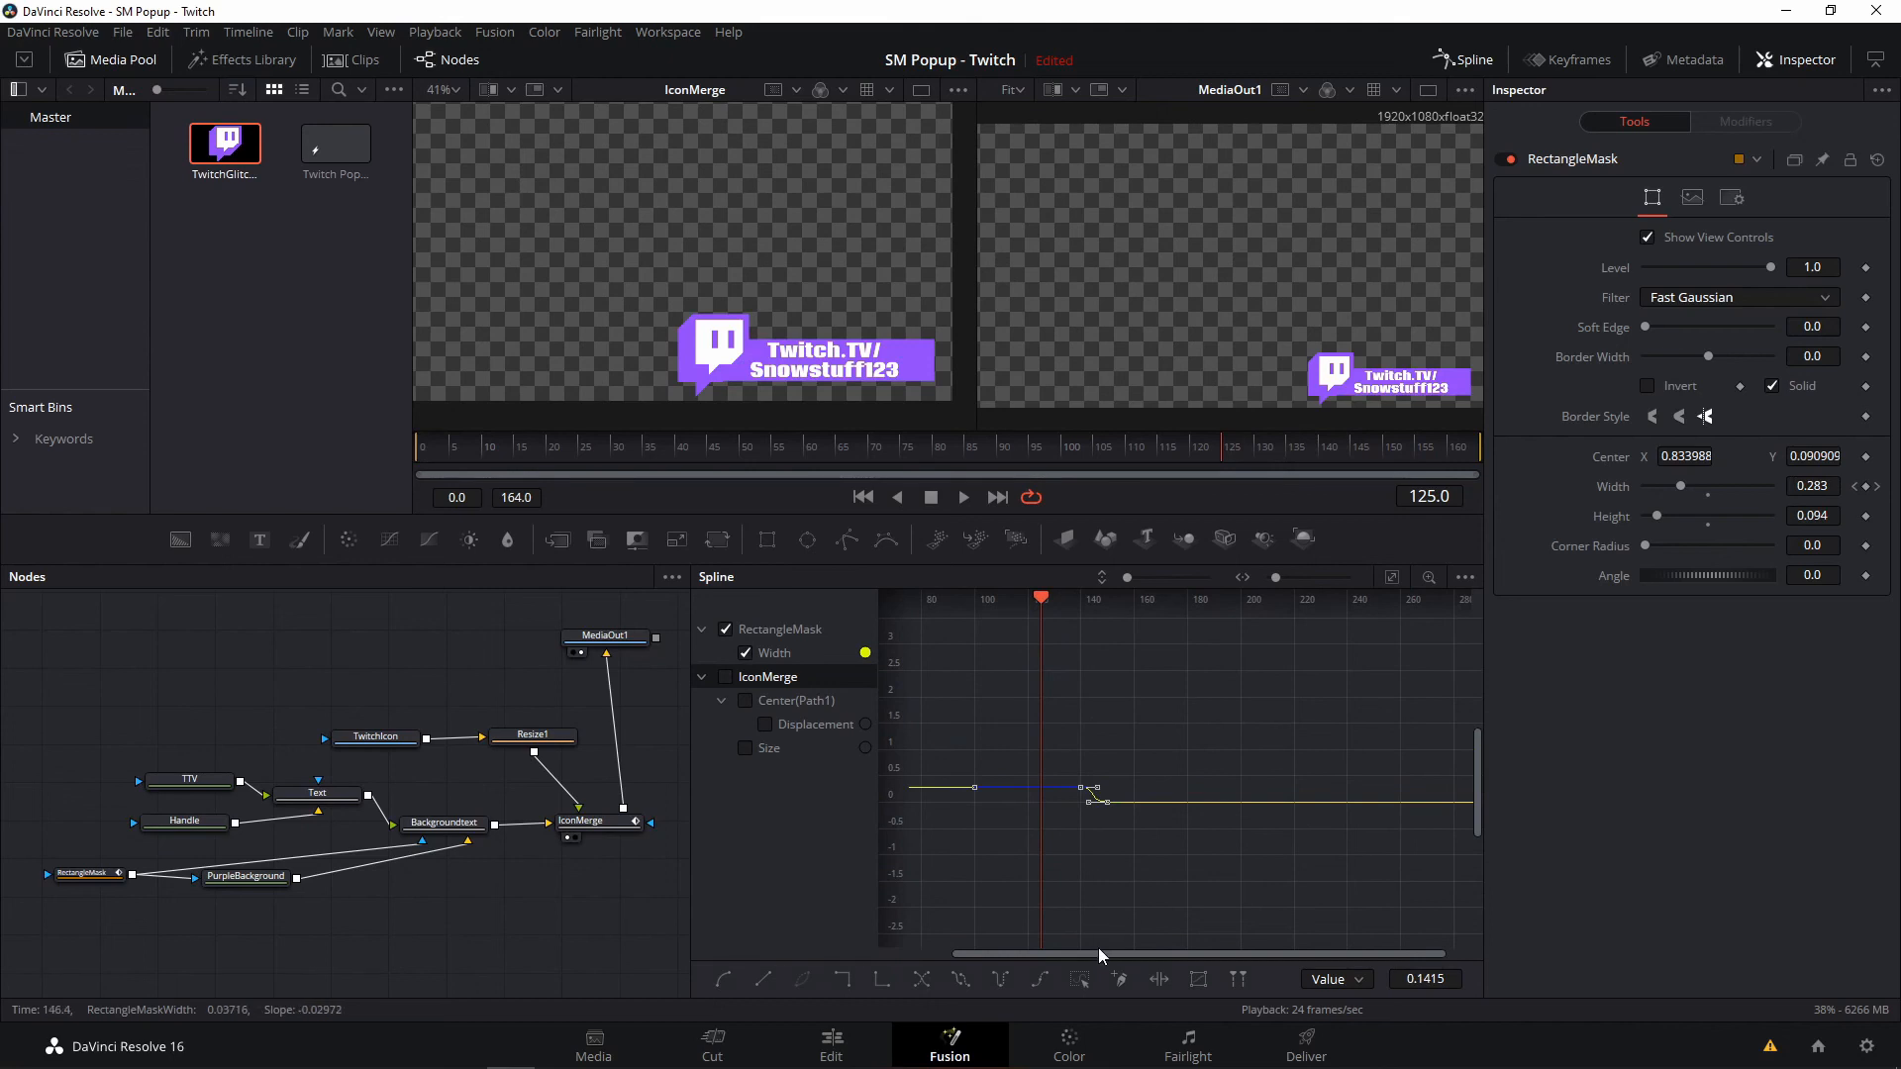
- Isolate IconMerge's Displacement curve, copy its intro keyframes to frame 140 and reverse the pasted keyframes
left_click_drag(1098, 954, 941, 954)
scroll(1019, 885, "down", 1)
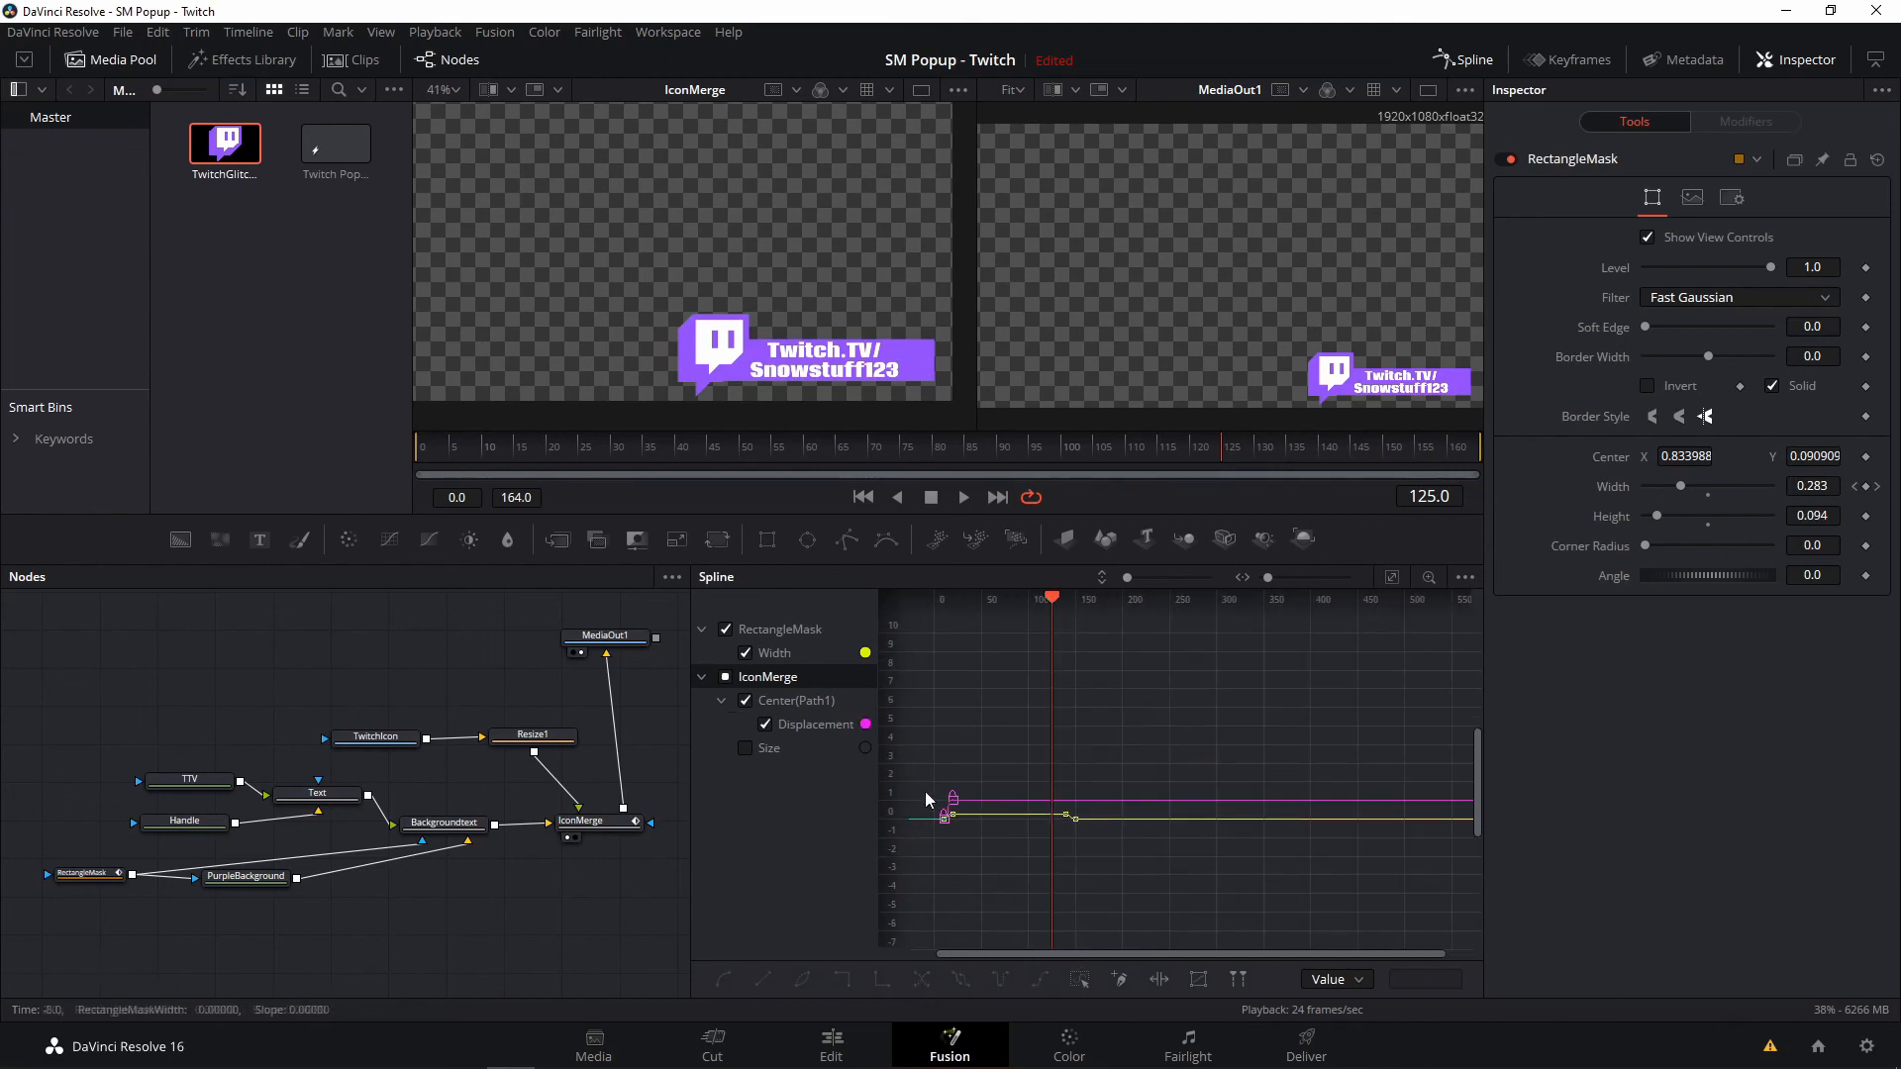
left_click(724, 629)
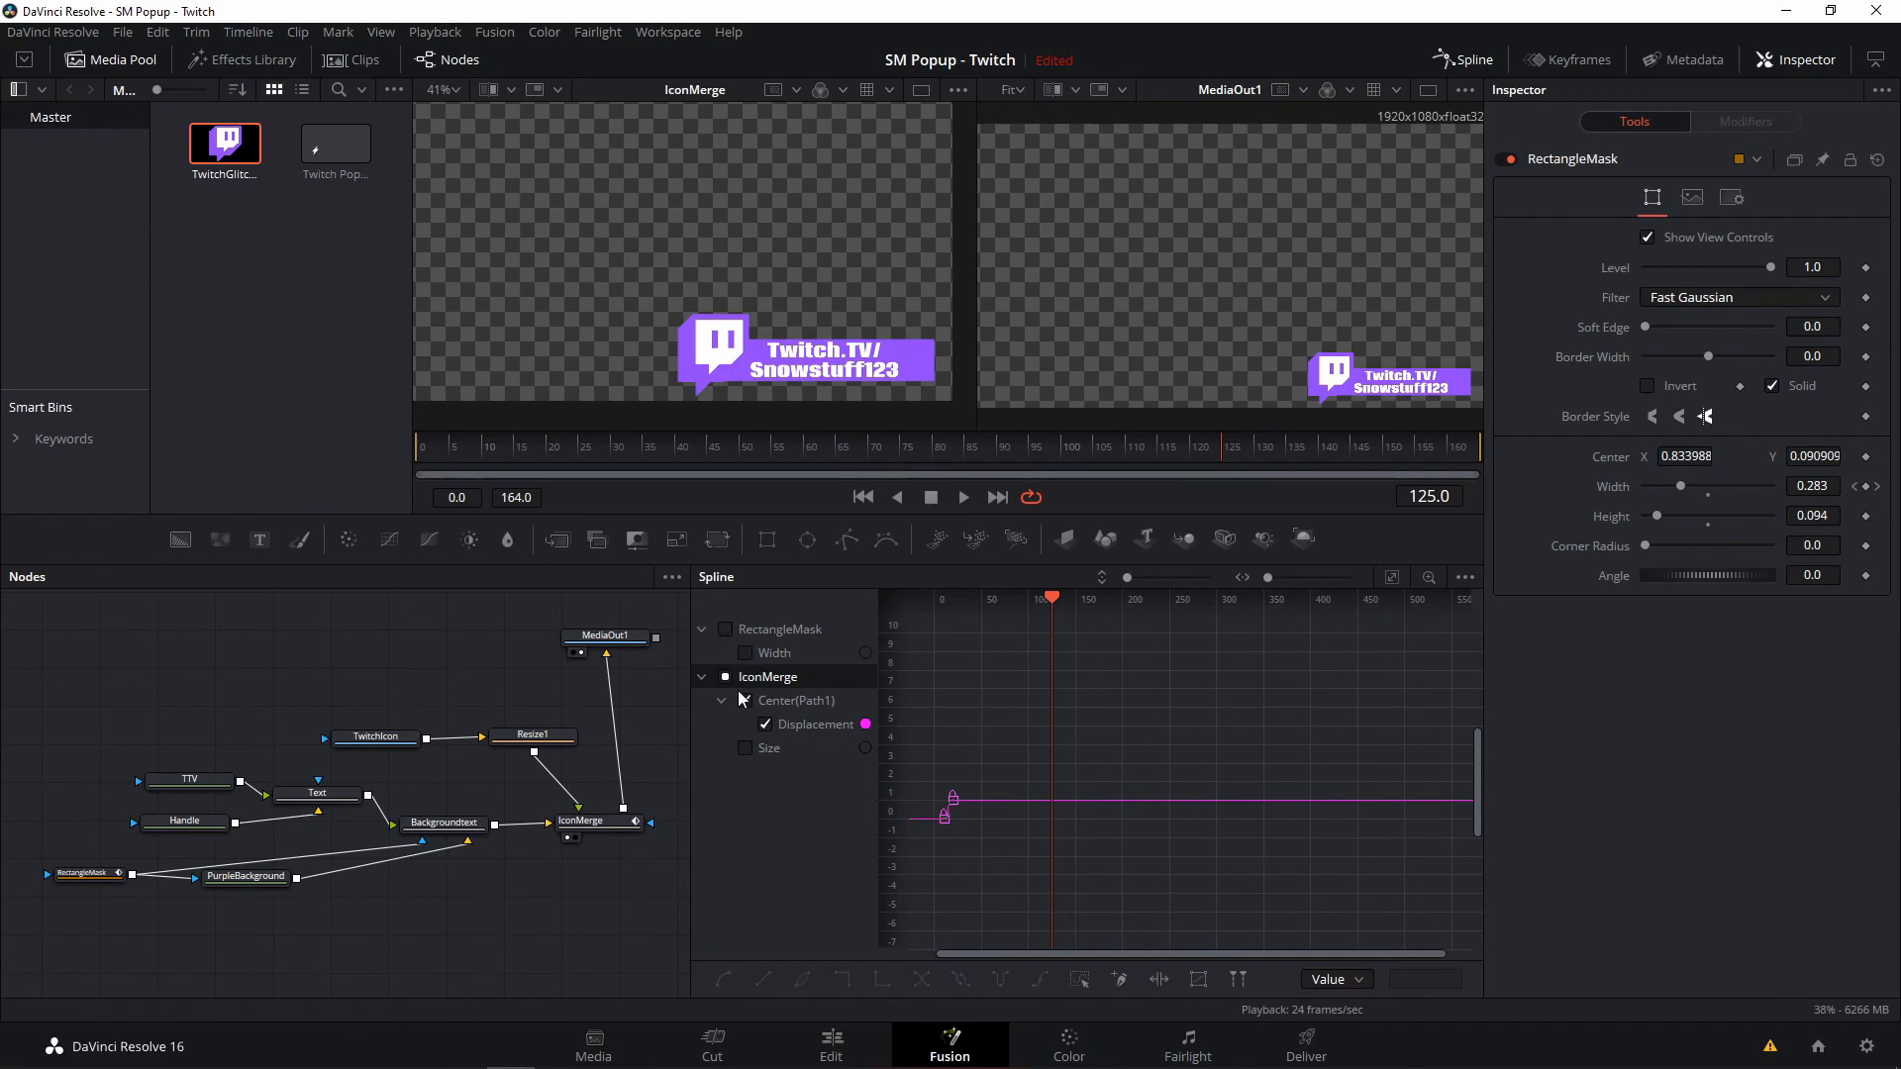
mouse_move(908, 769)
left_mouse_down()
mouse_move(992, 862)
mouse_move(970, 822)
left_mouse_up()
left_click_drag(999, 746, 900, 850)
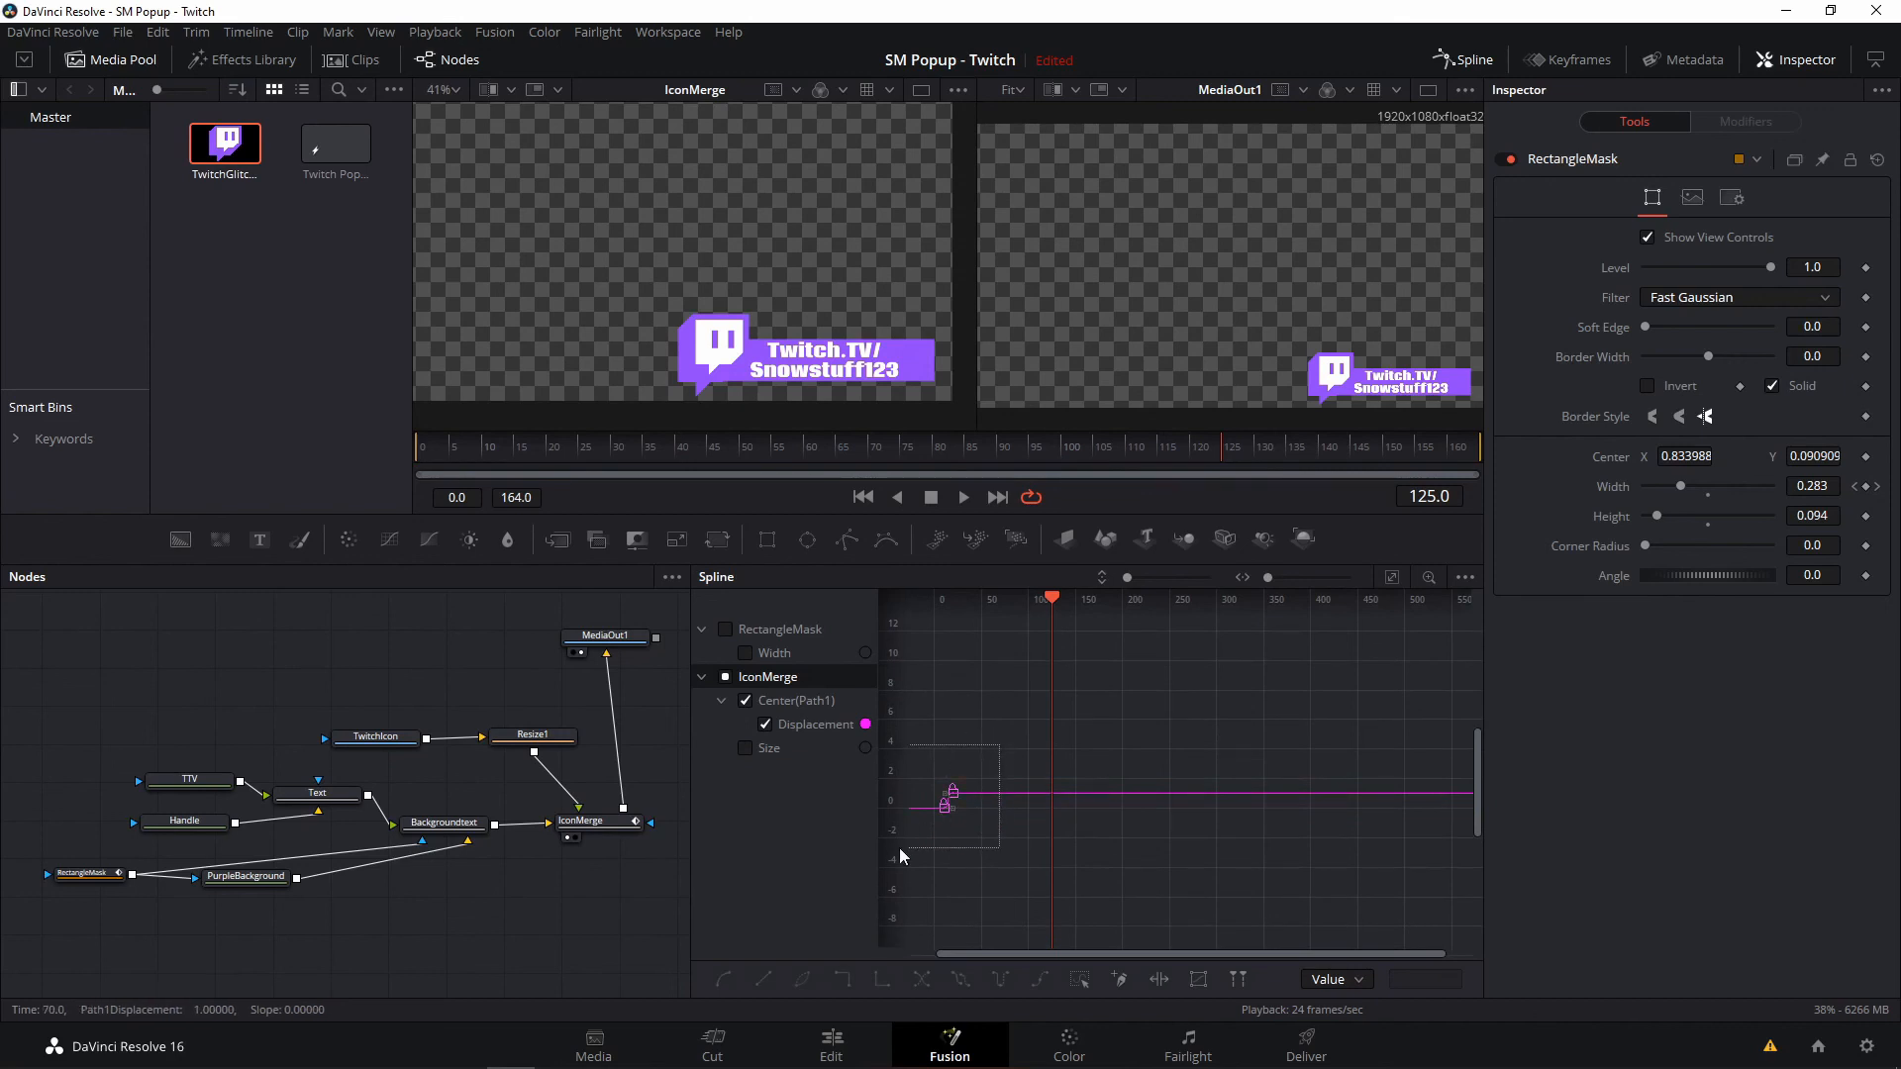
right_click(947, 794)
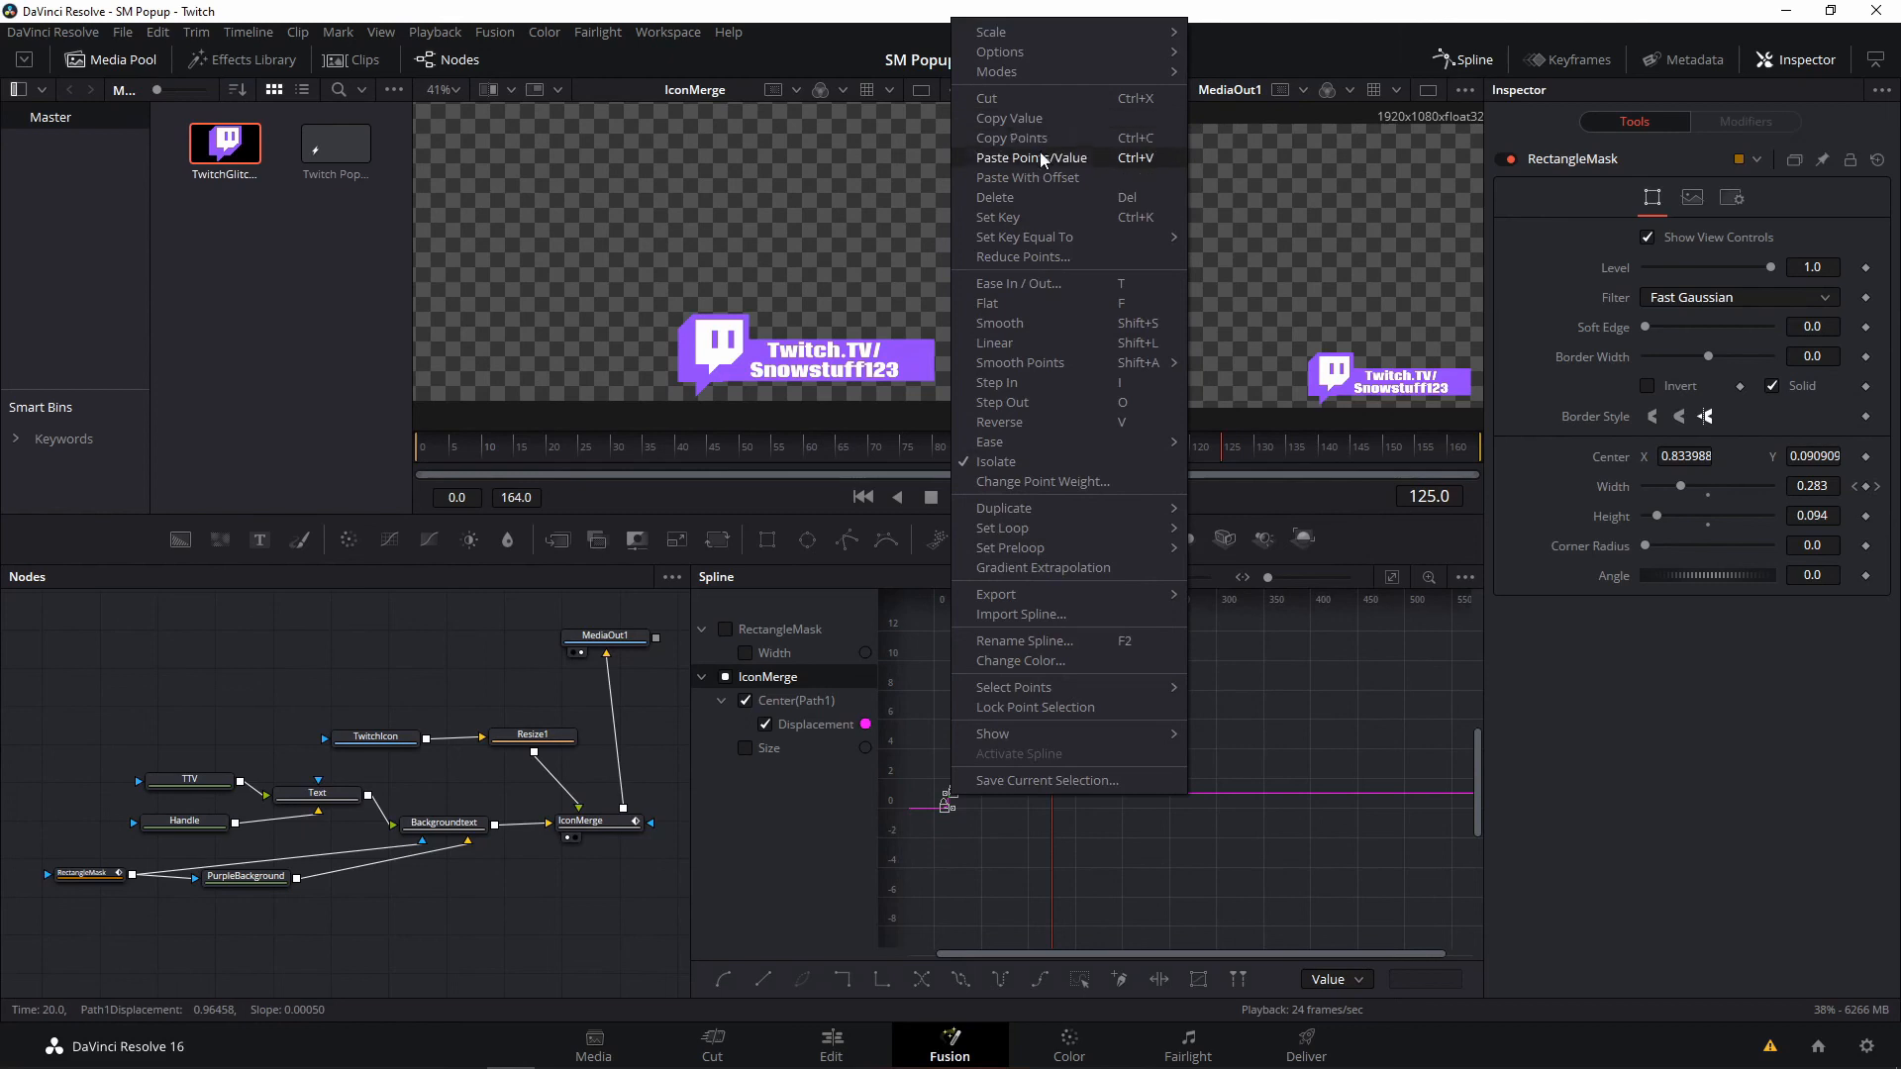
left_click(1042, 138)
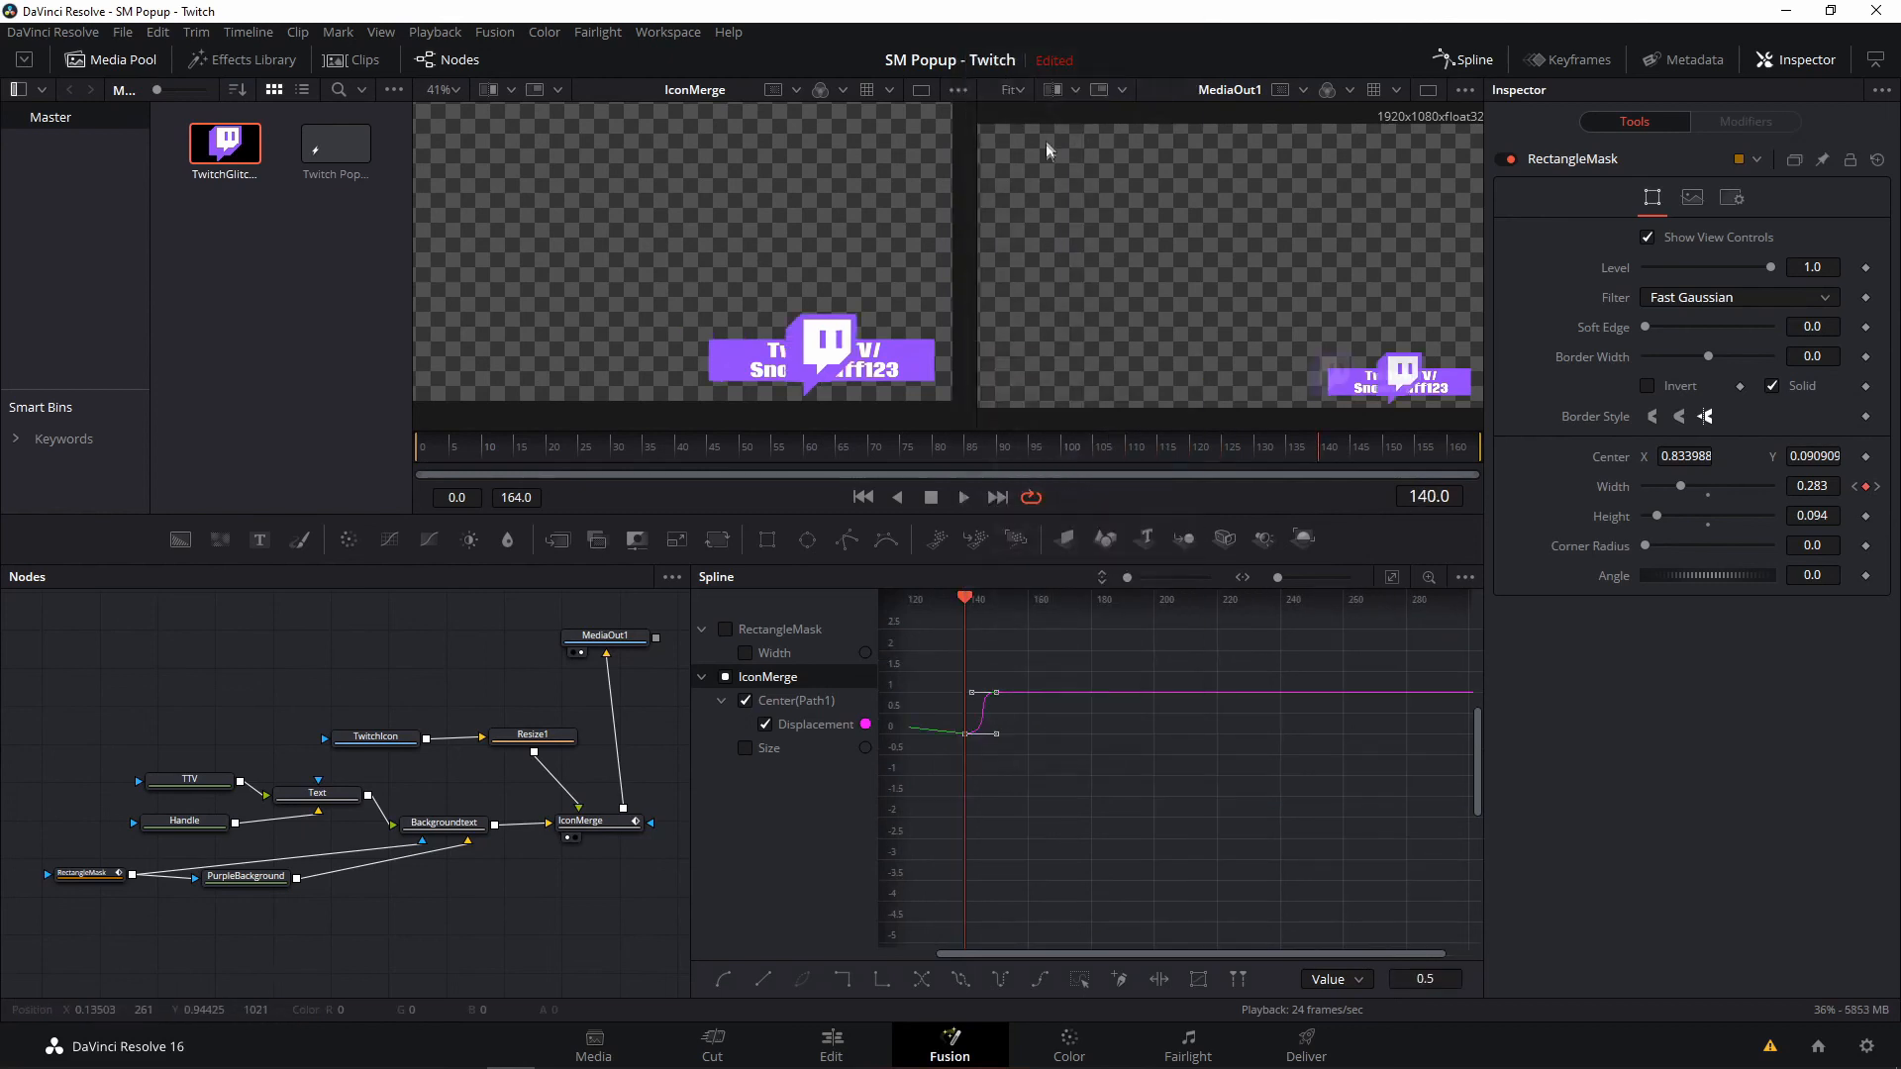
right_click(982, 703)
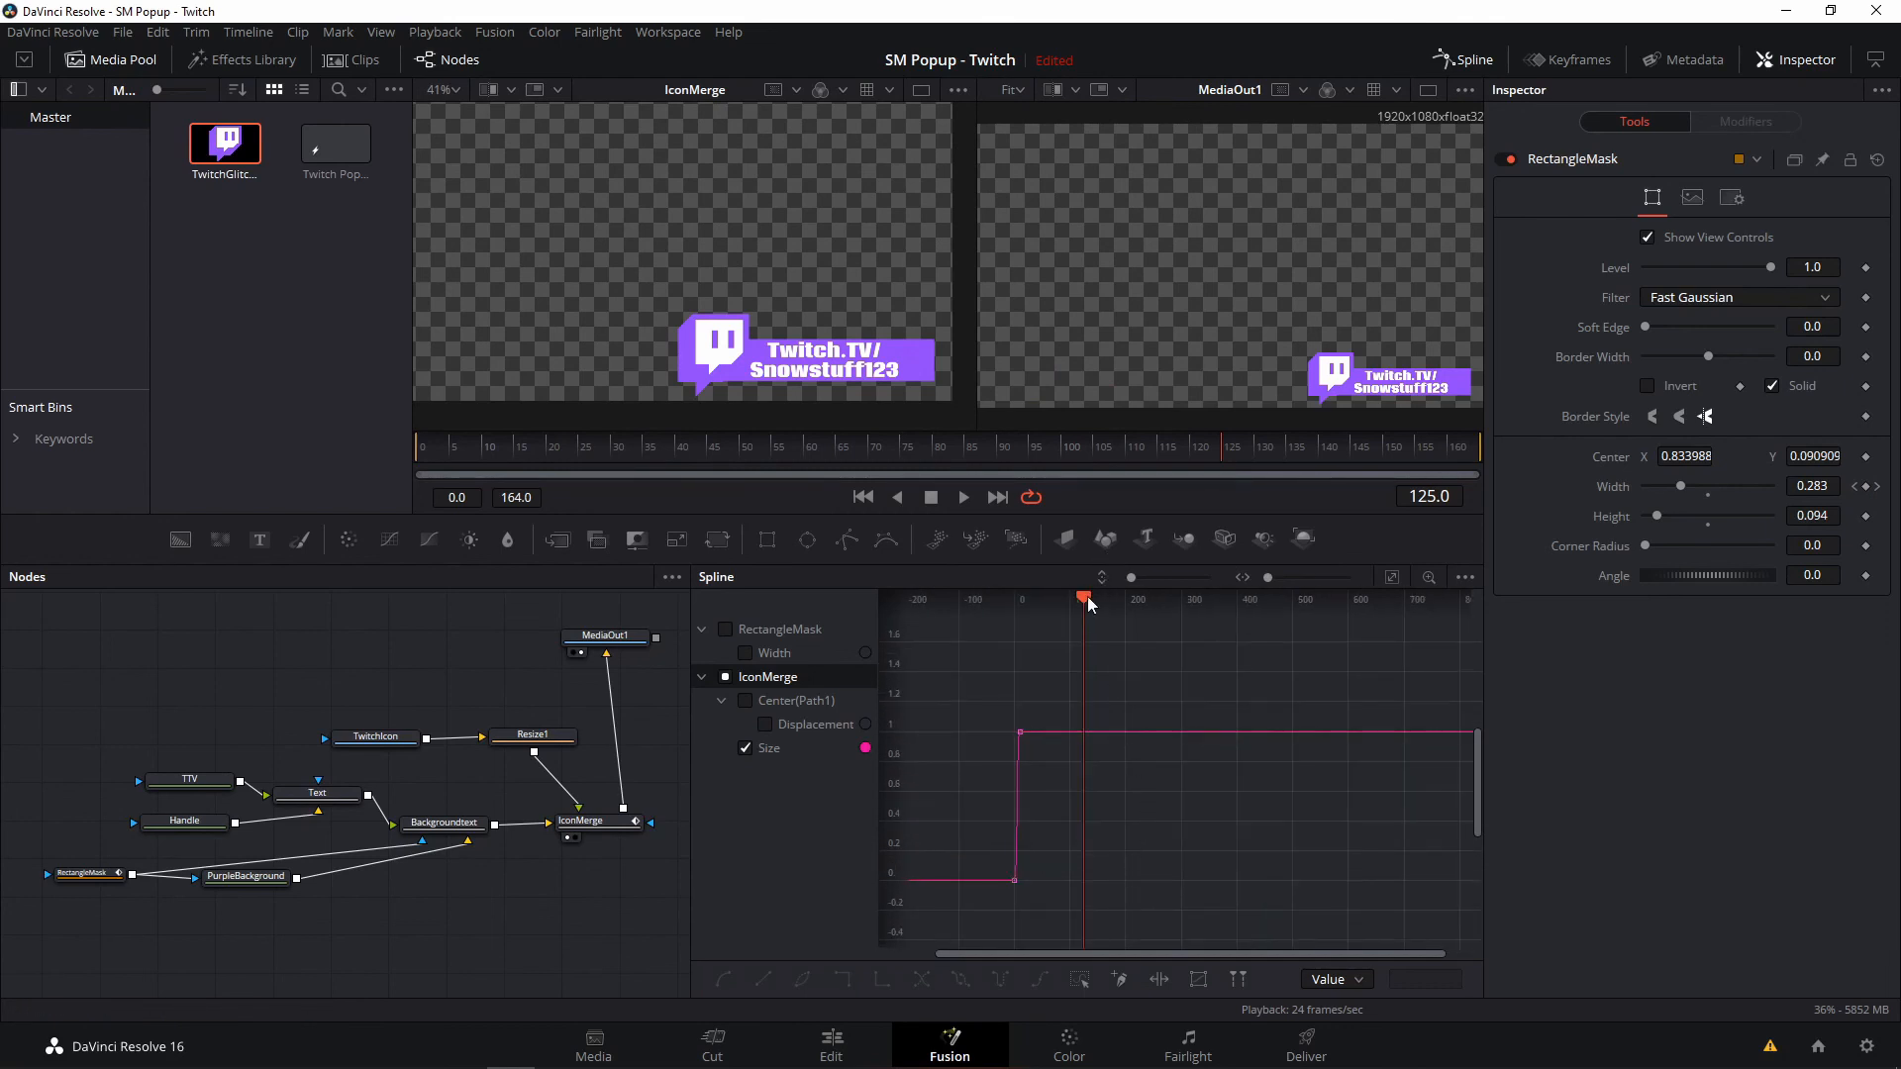
- Copy the intro keyframes on IconMerge's Size curve and paste them at frame 150
mouse_move(1084, 599)
left_mouse_down()
mouse_move(1018, 615)
mouse_move(1089, 609)
left_mouse_up()
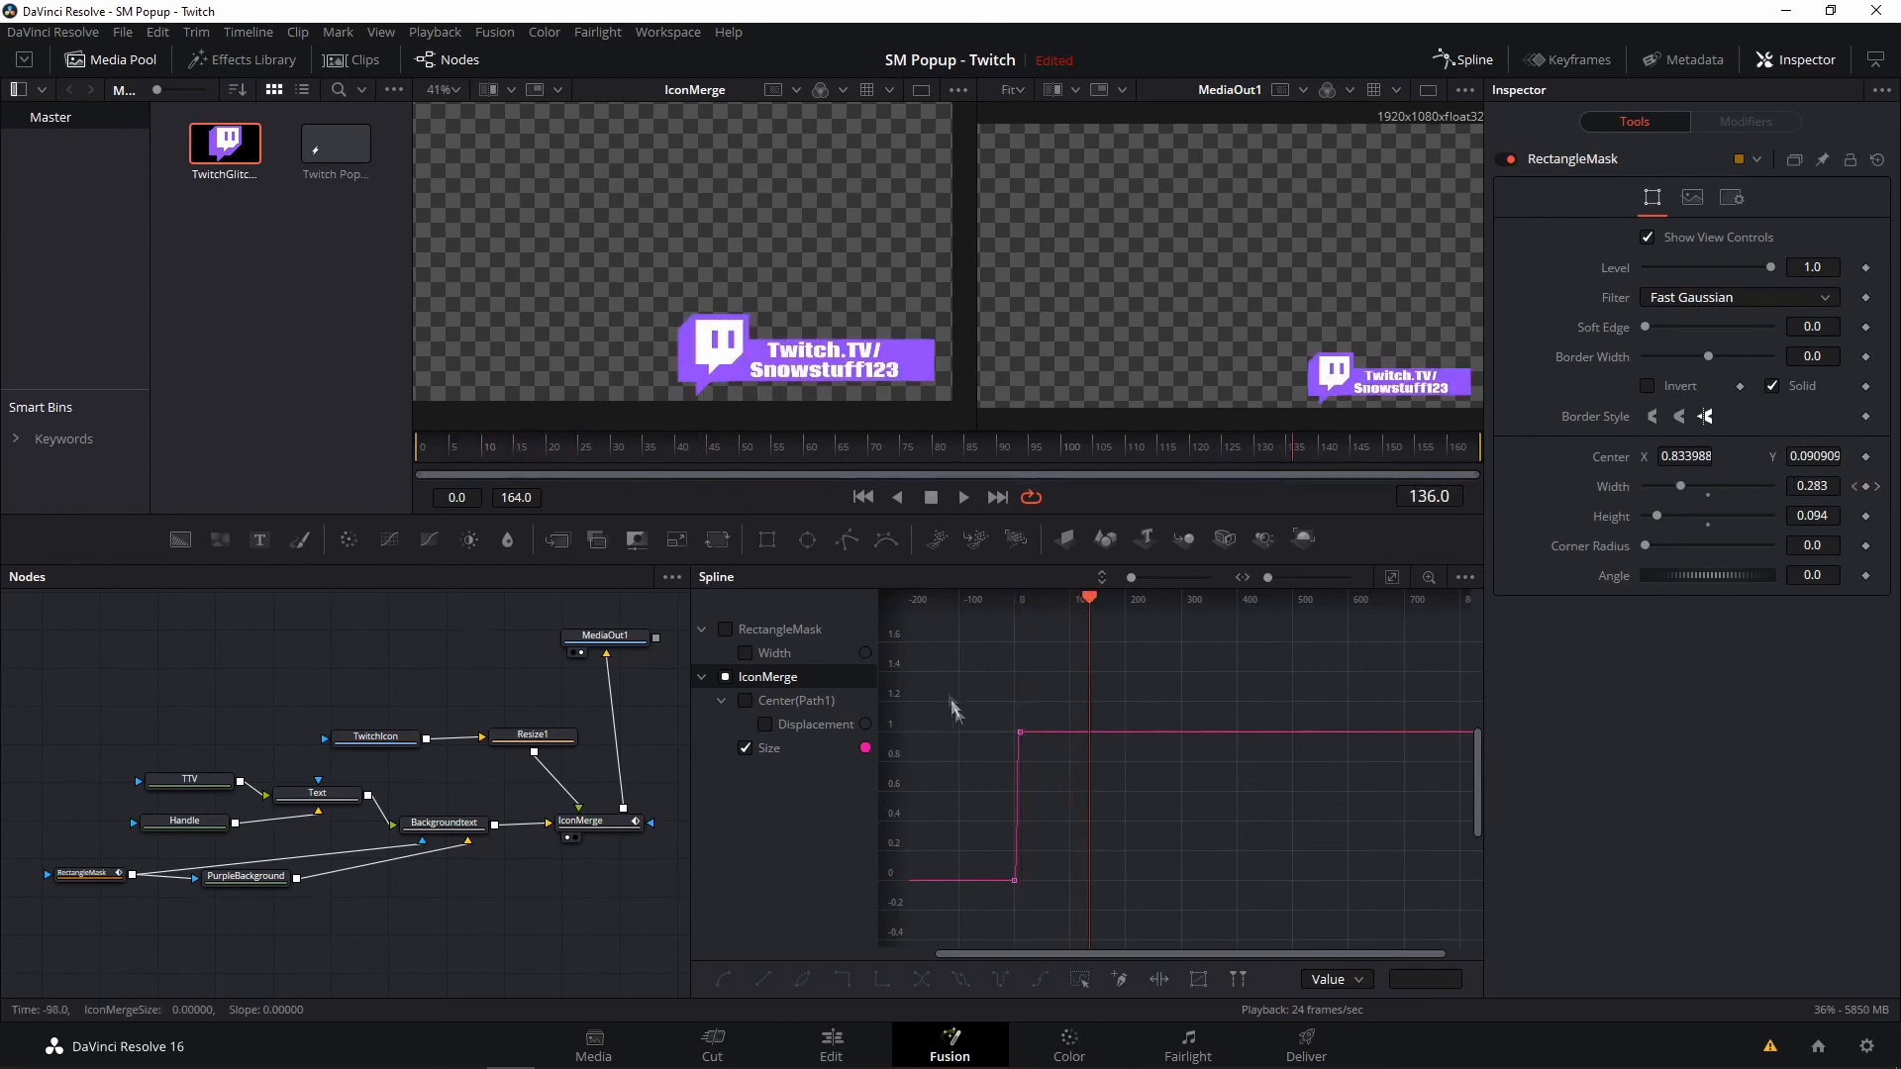
left_click_drag(945, 677, 1098, 960)
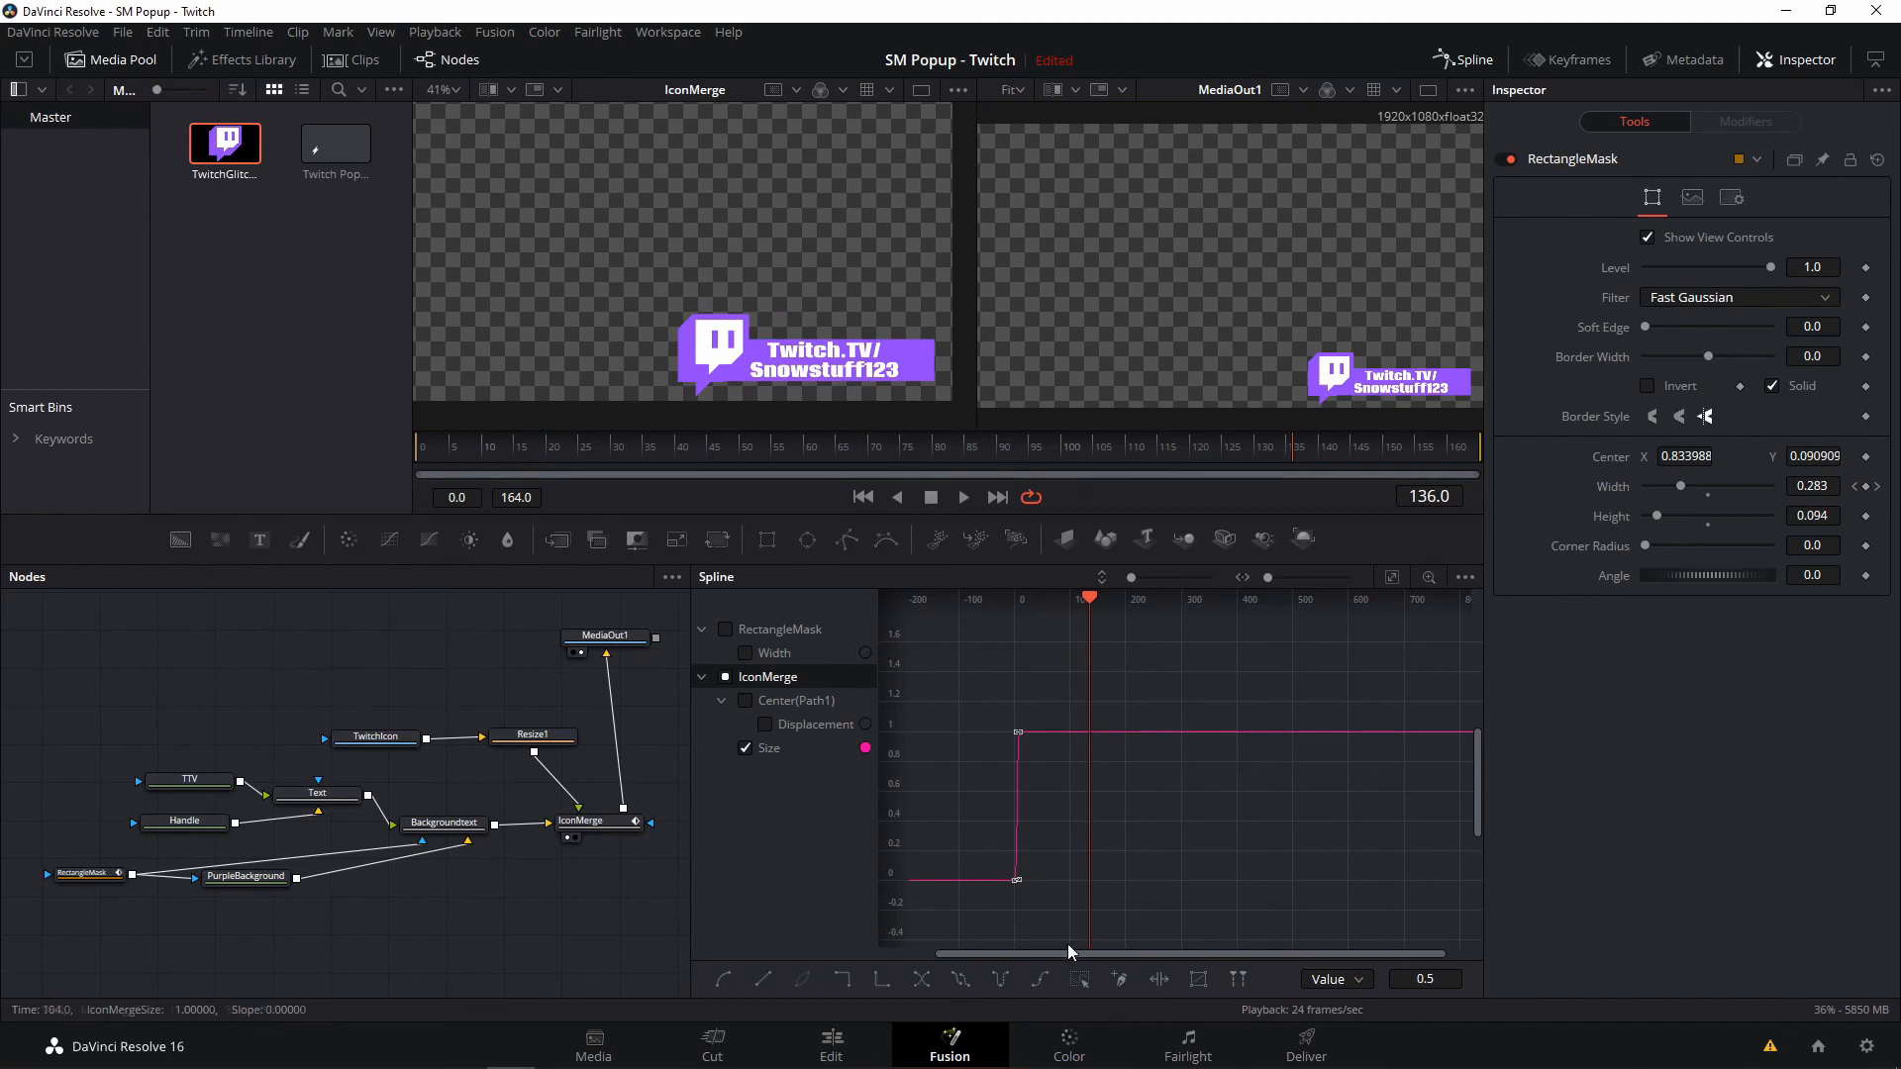
left_click_drag(1084, 957, 1123, 953)
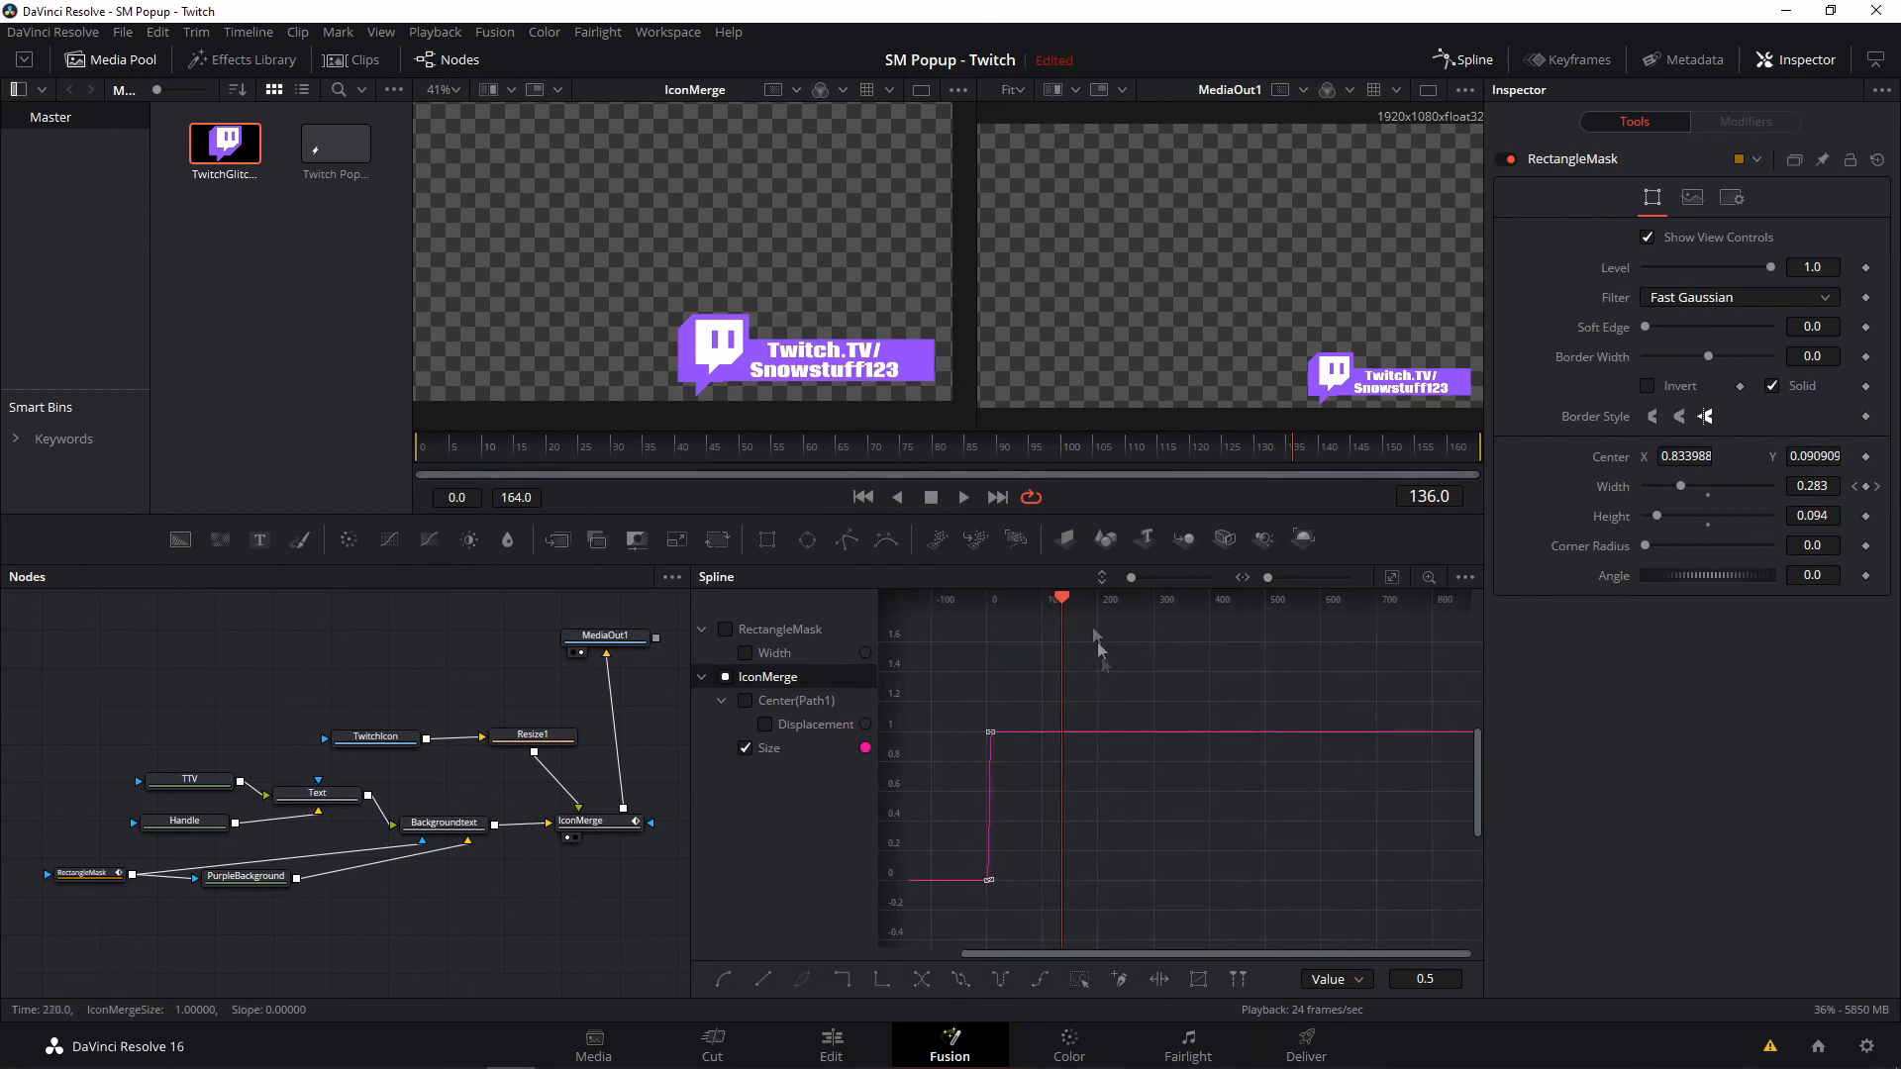
left_click_drag(1064, 598, 1074, 602)
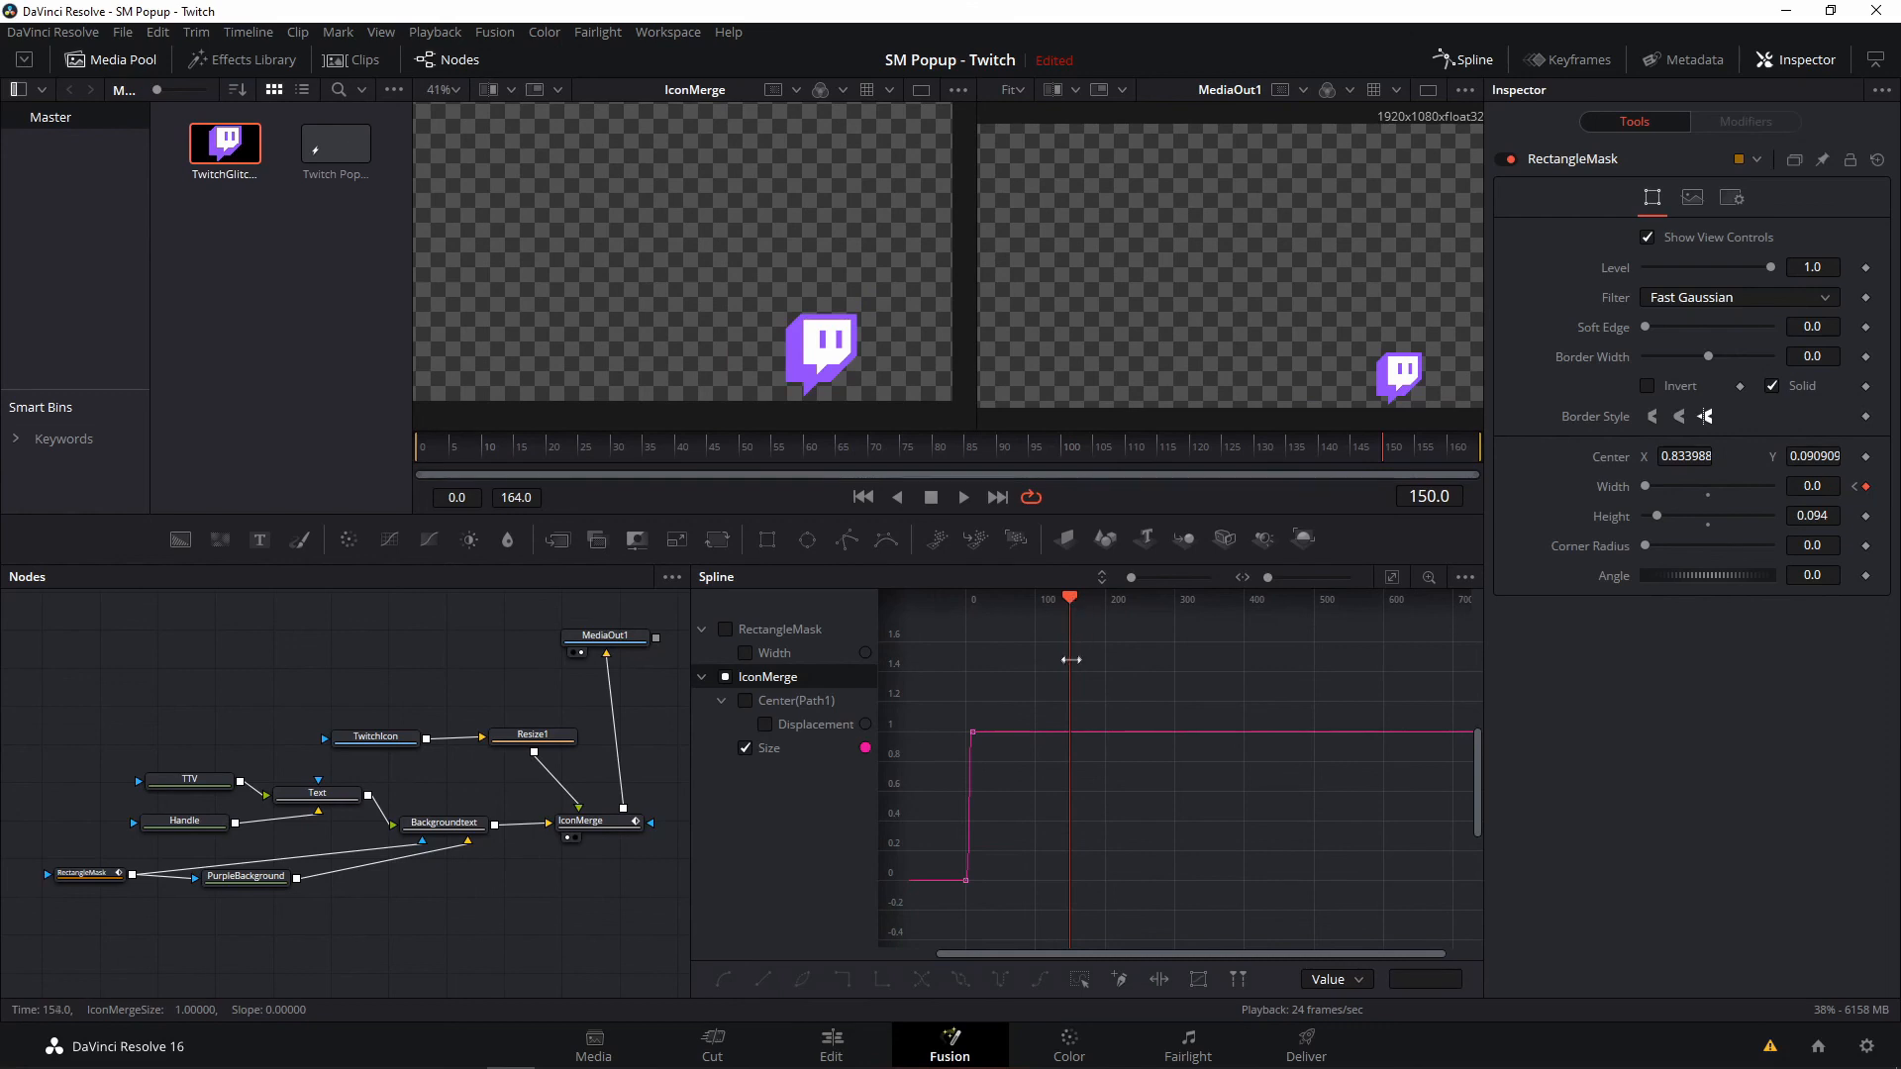
key("ctrl+v")
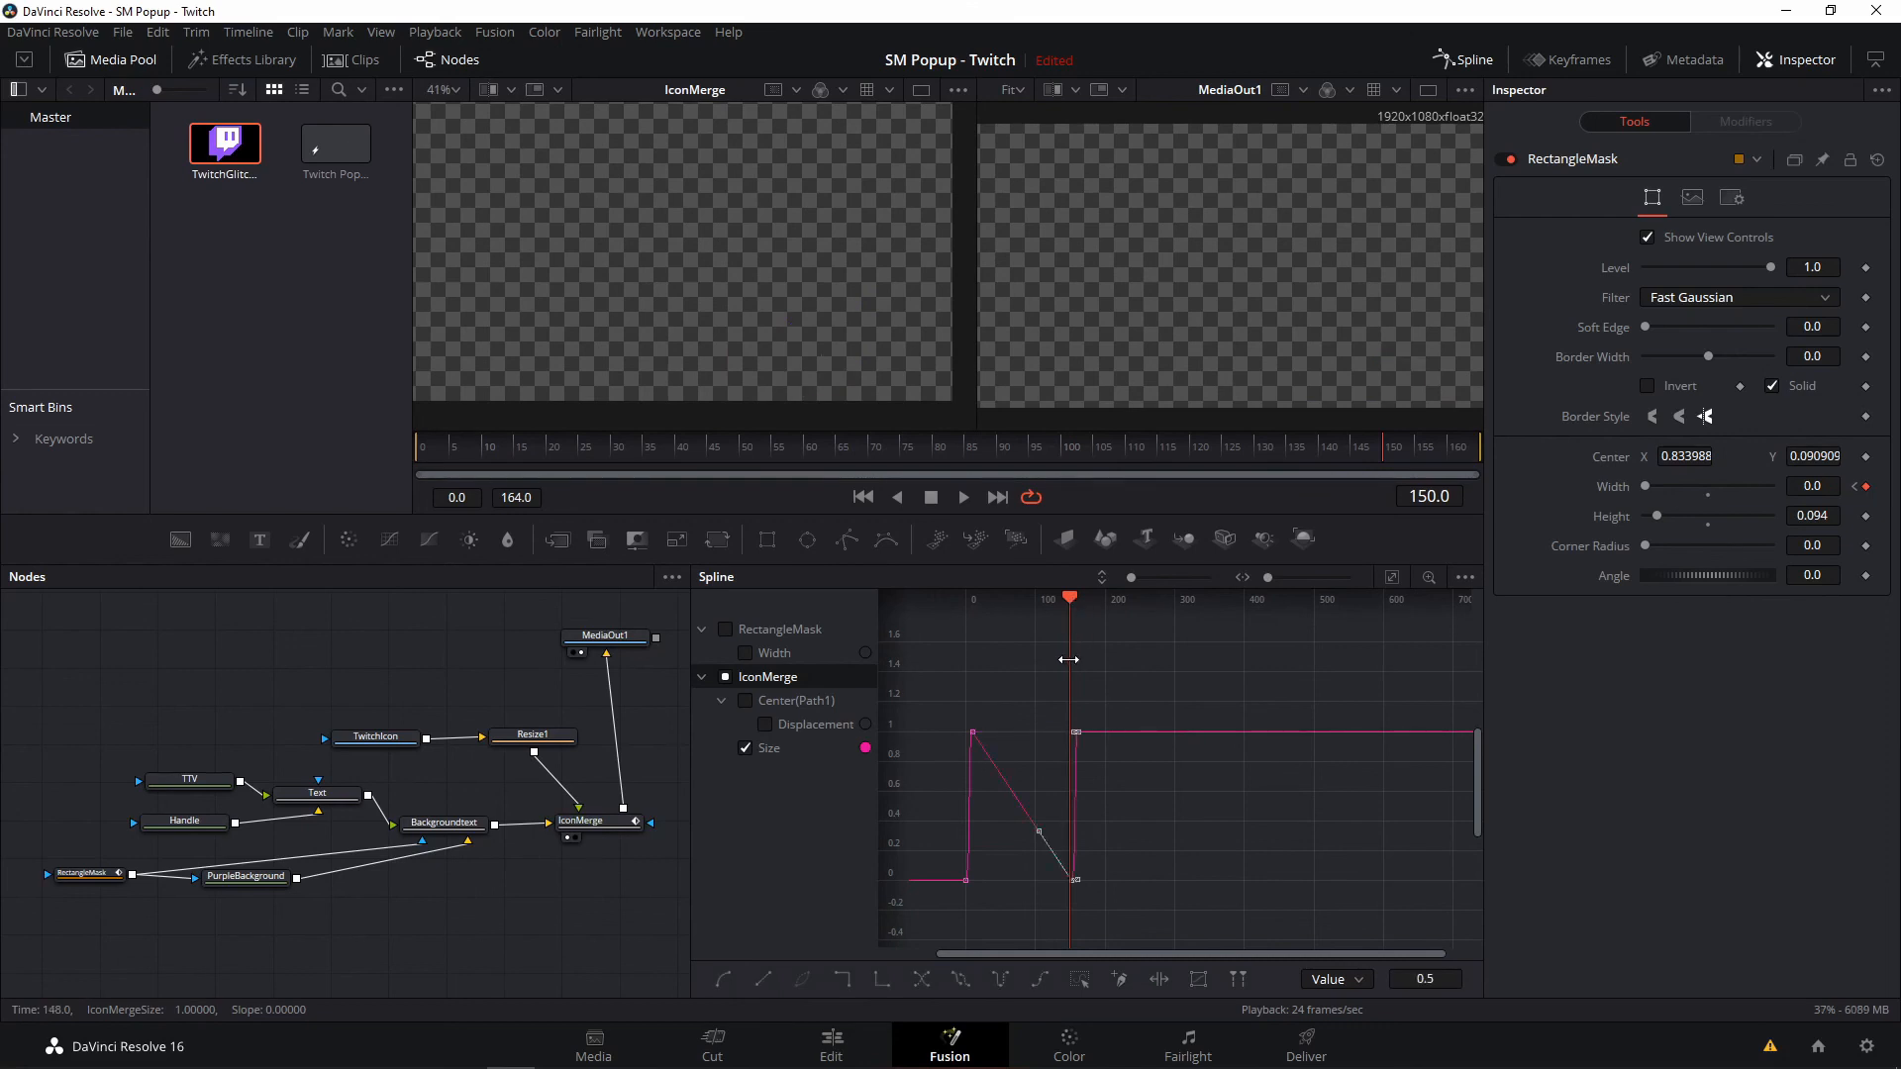
key("ctrl+z")
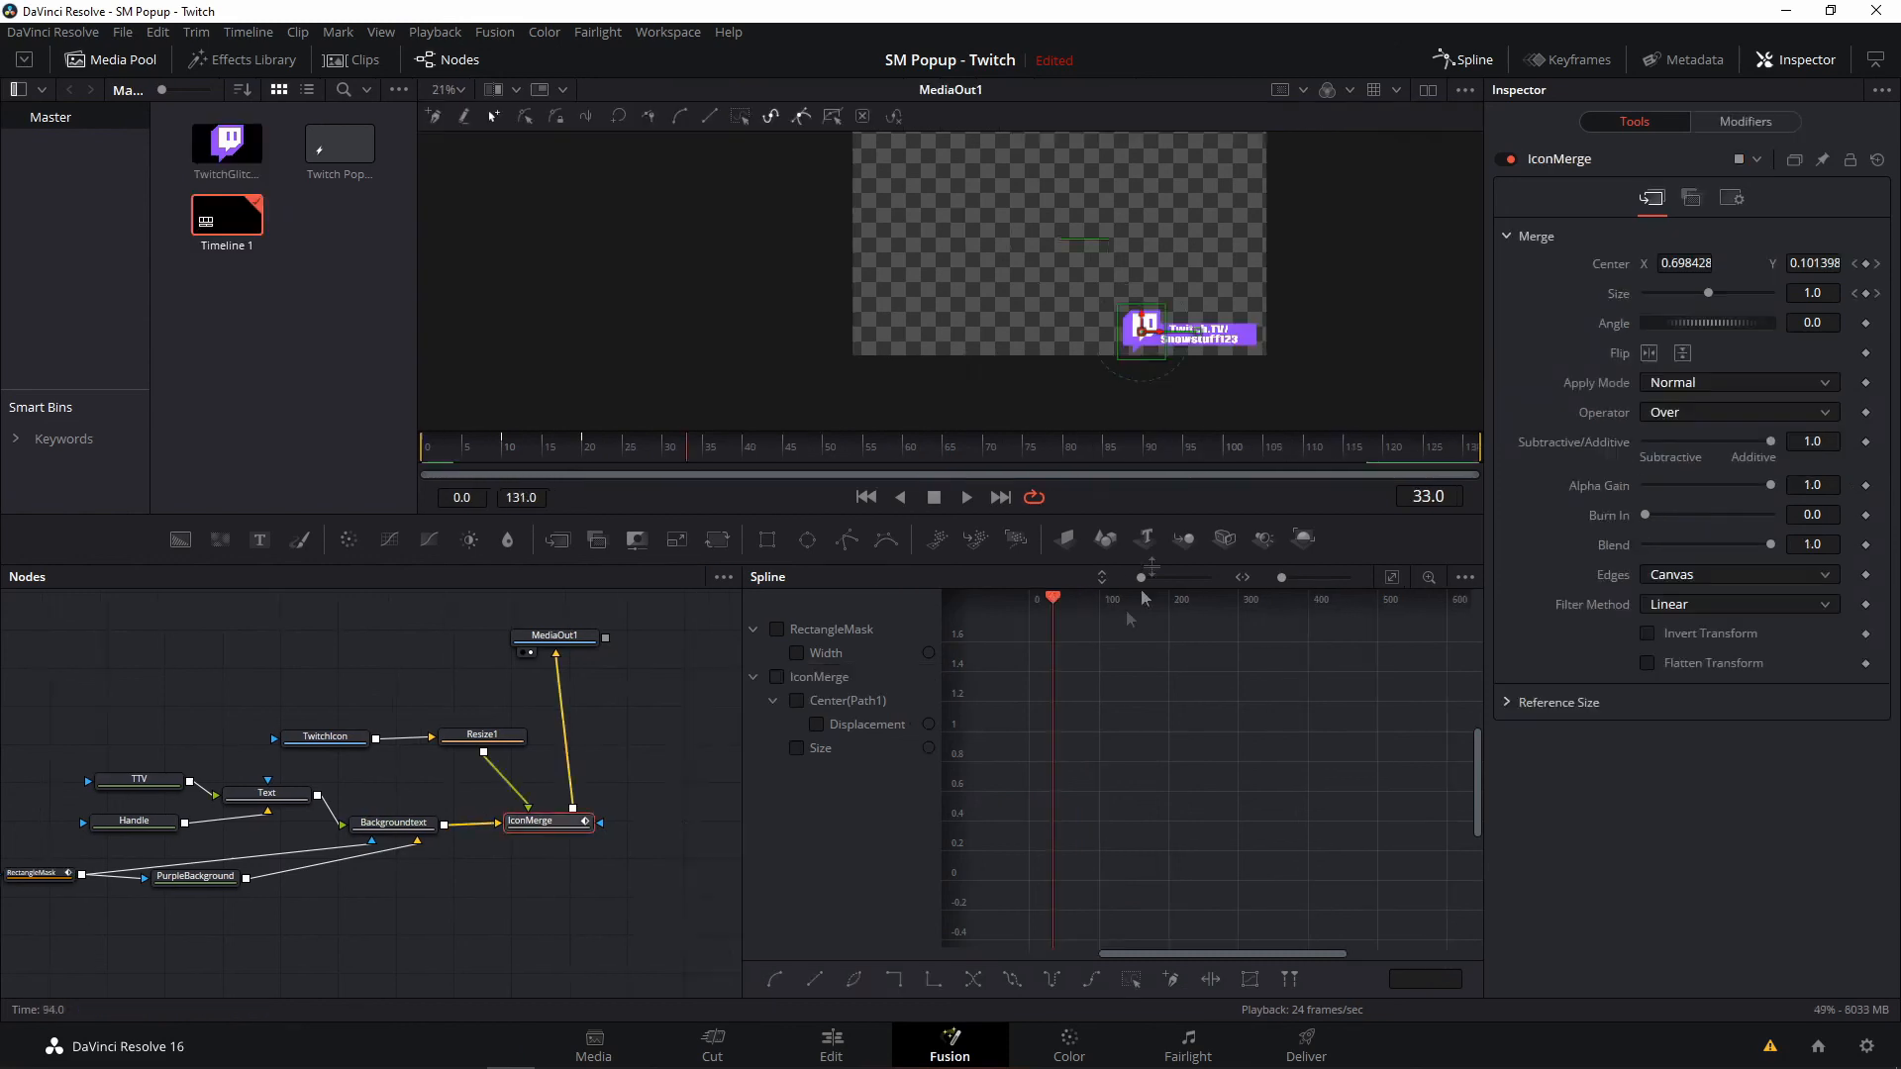
- Play back the popup animation from frame 33 in the MediaOut1 viewer
left_click(966, 498)
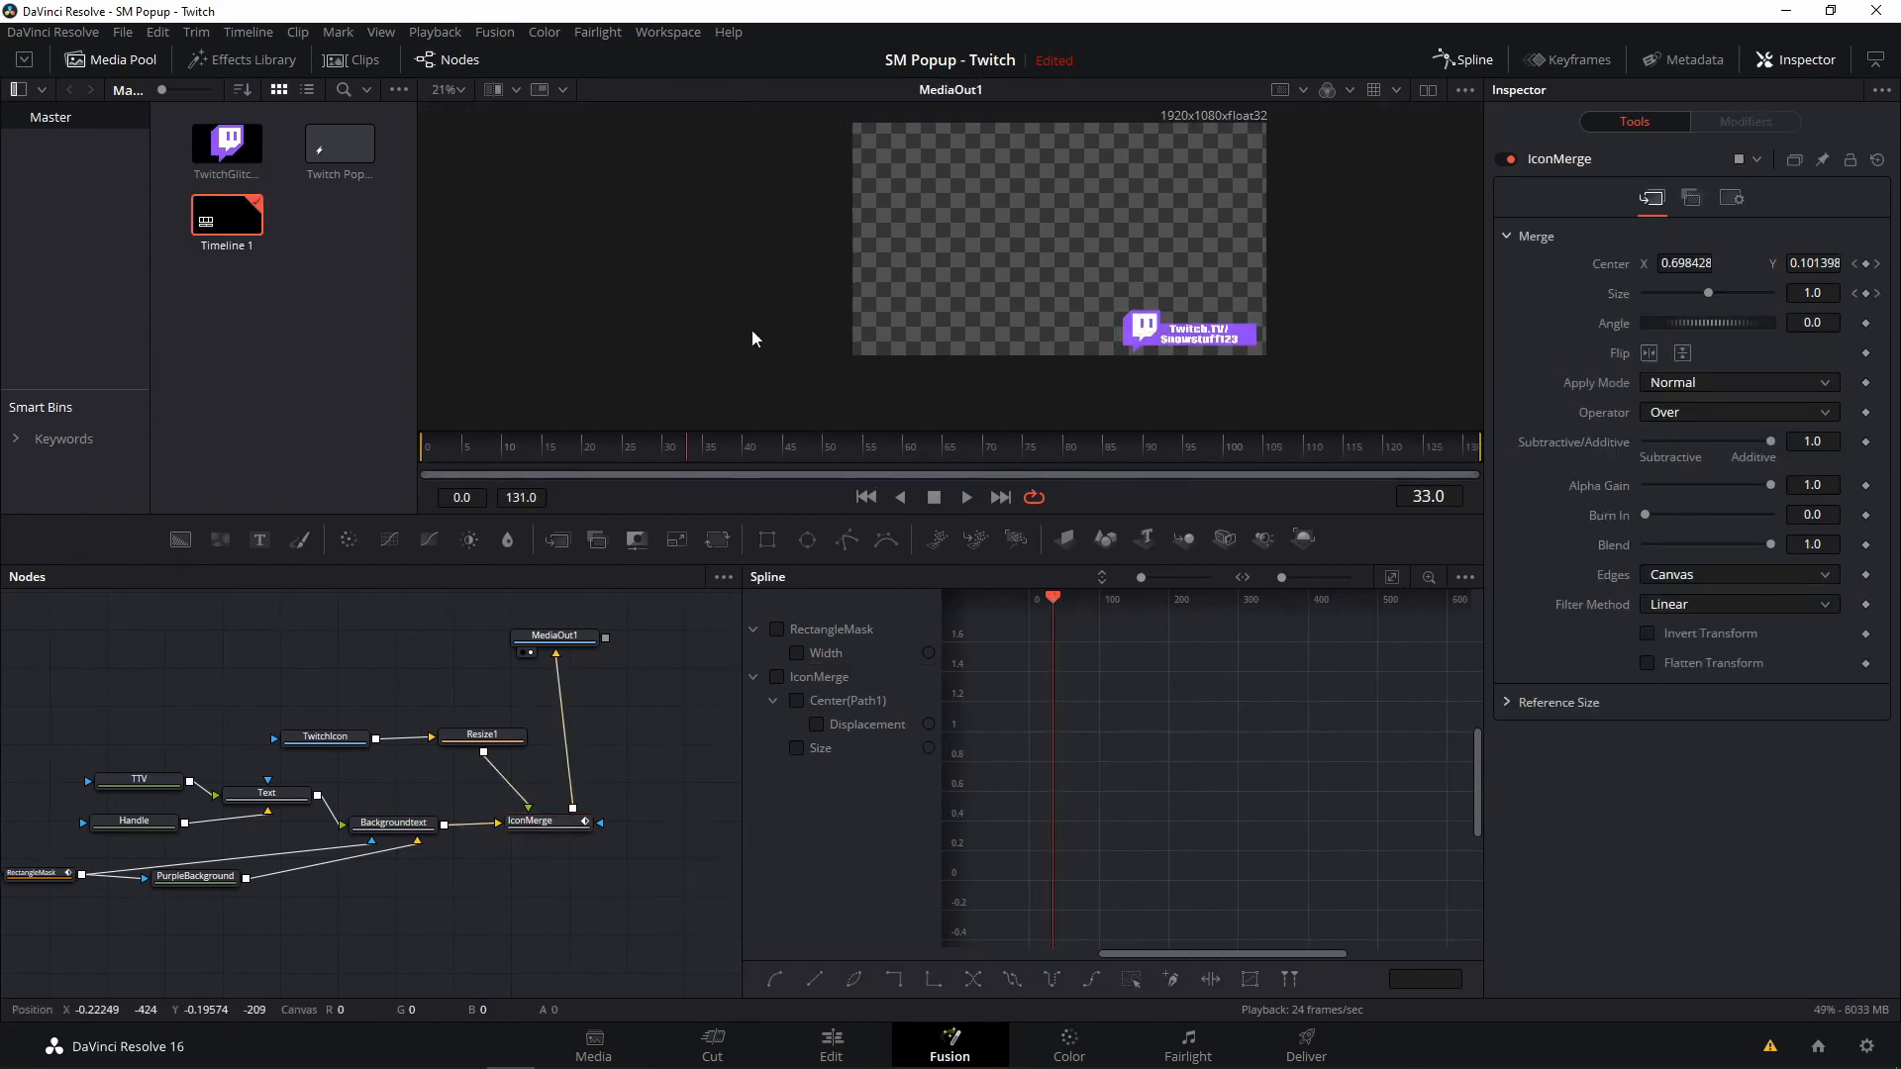